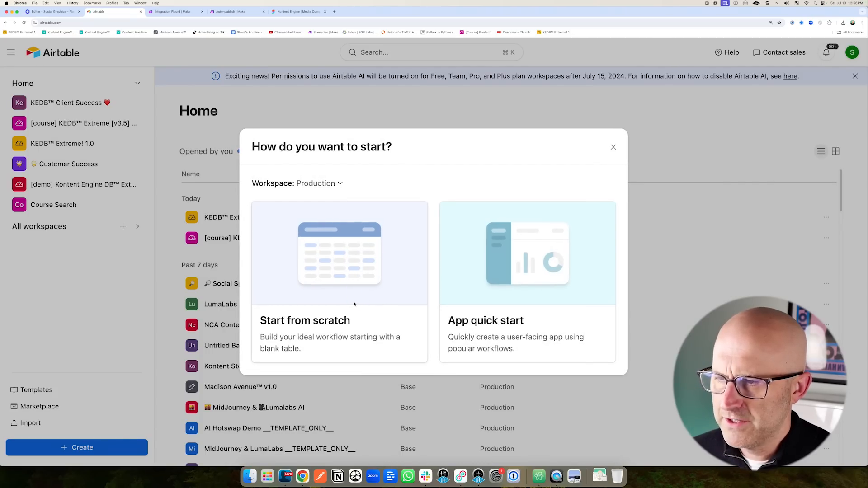
Start a new base from scratch and name it Project 10X.
click(375, 290)
click(848, 80)
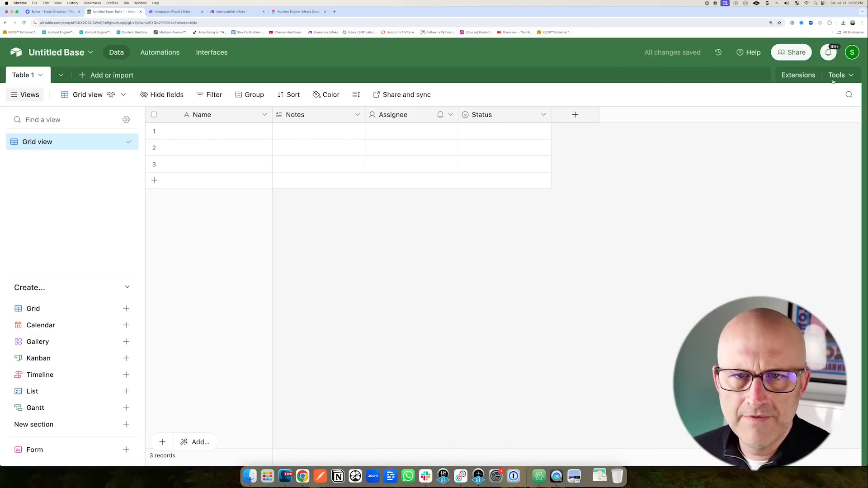
click(66, 53)
text(Proj)
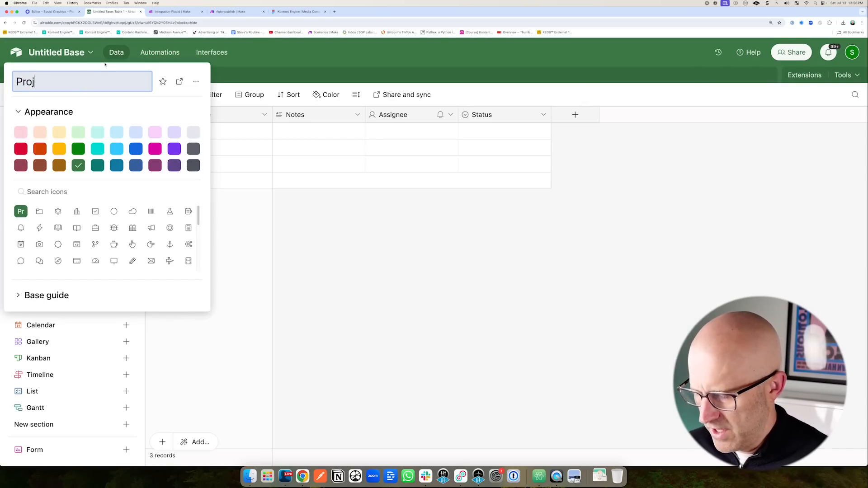
text(ect 10X)
key(Return)
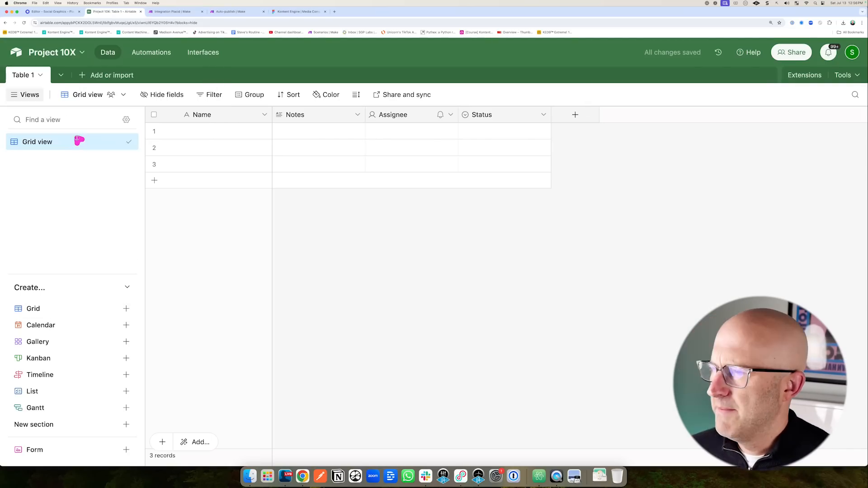
Rename Table 1 to Content.
click(44, 78)
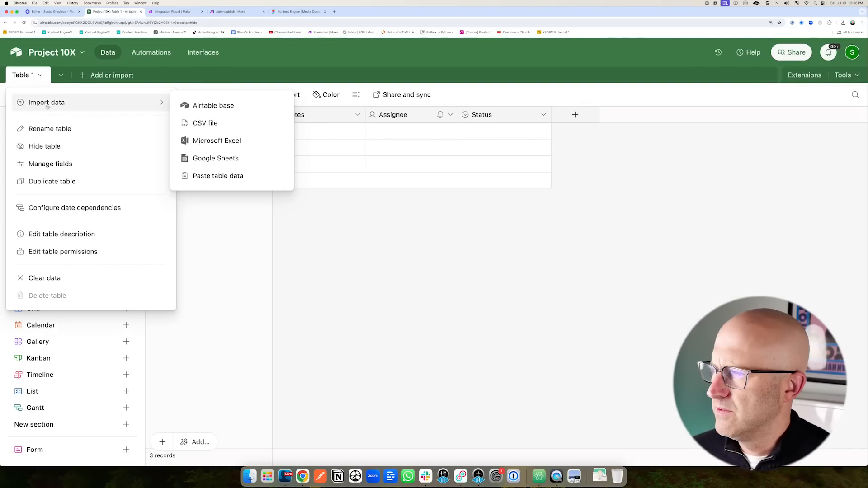
click(53, 127)
text(Conten)
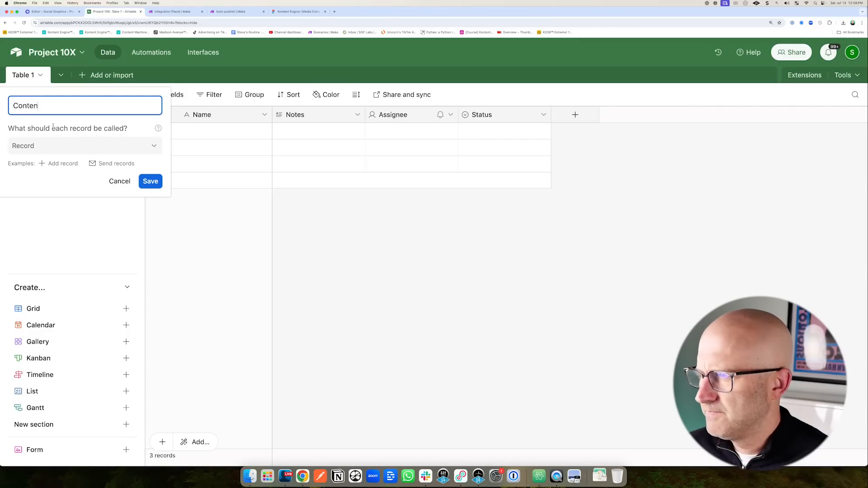
text(t)
key(Return)
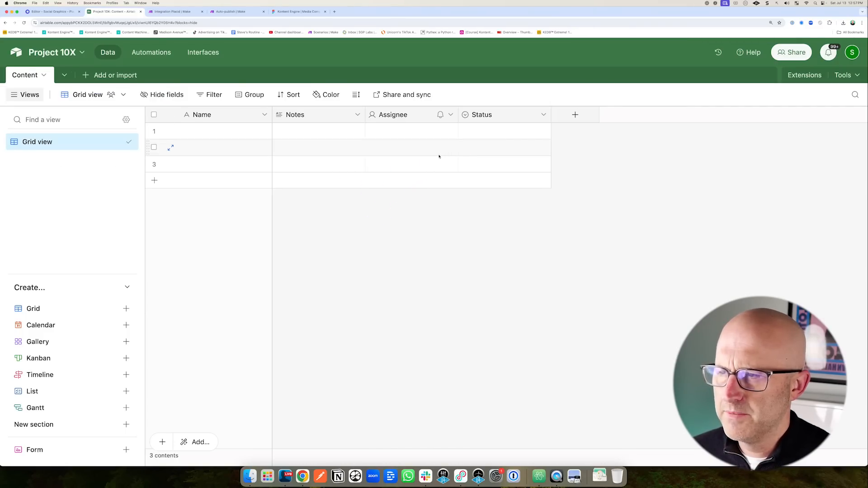
Delete the Notes, Assignee and Status fields, leaving only Name.
click(358, 118)
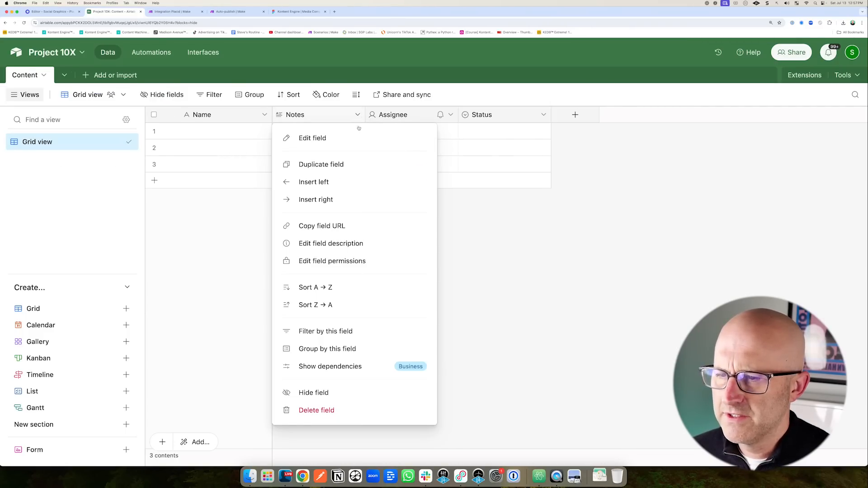
click(330, 410)
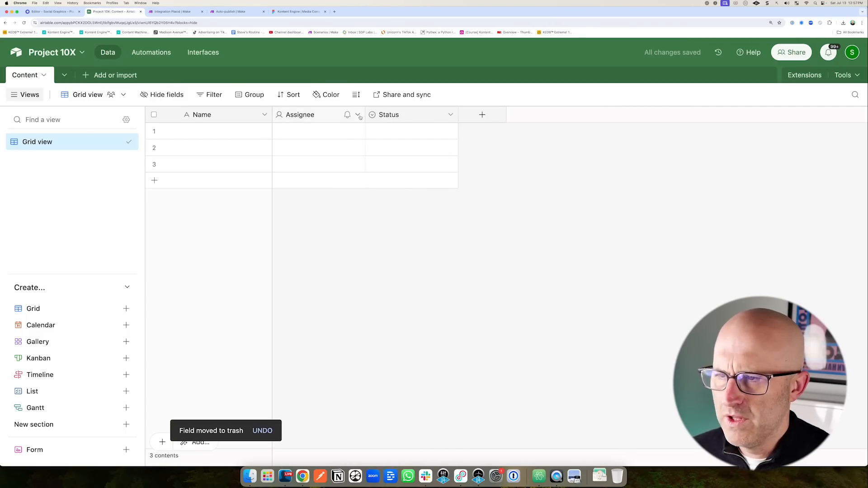
click(358, 115)
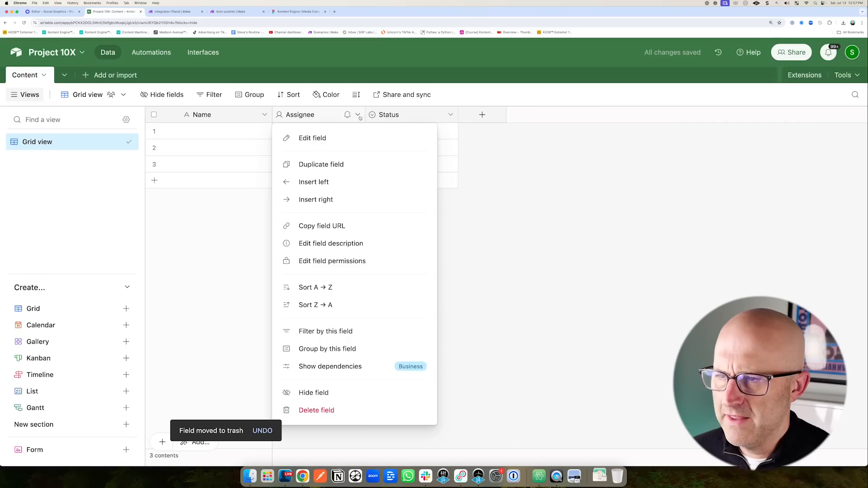
click(331, 410)
click(358, 116)
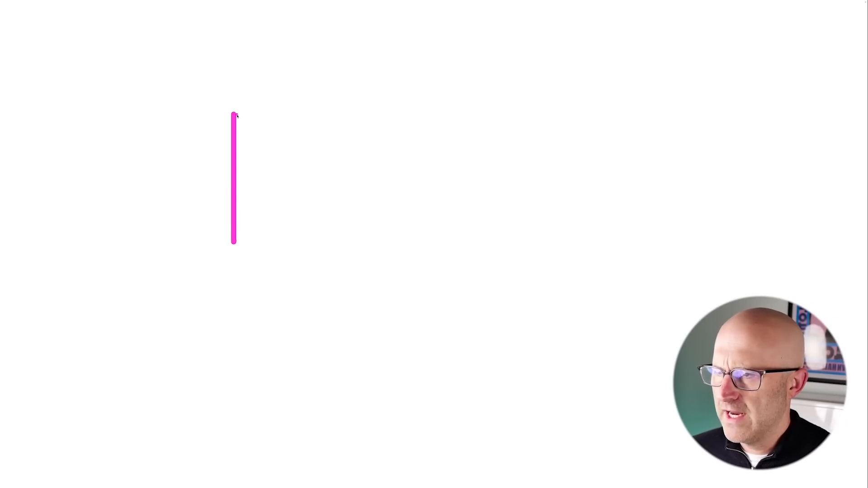
mouse_move(237, 116)
mouse_down()
mouse_move(304, 188)
mouse_move(248, 240)
mouse_up()
mouse_move(256, 158)
mouse_down()
mouse_move(286, 157)
mouse_move(269, 203)
mouse_move(283, 204)
mouse_up()
mouse_move(324, 114)
mouse_down()
mouse_move(324, 250)
mouse_move(401, 117)
mouse_move(404, 232)
mouse_move(338, 242)
mouse_up()
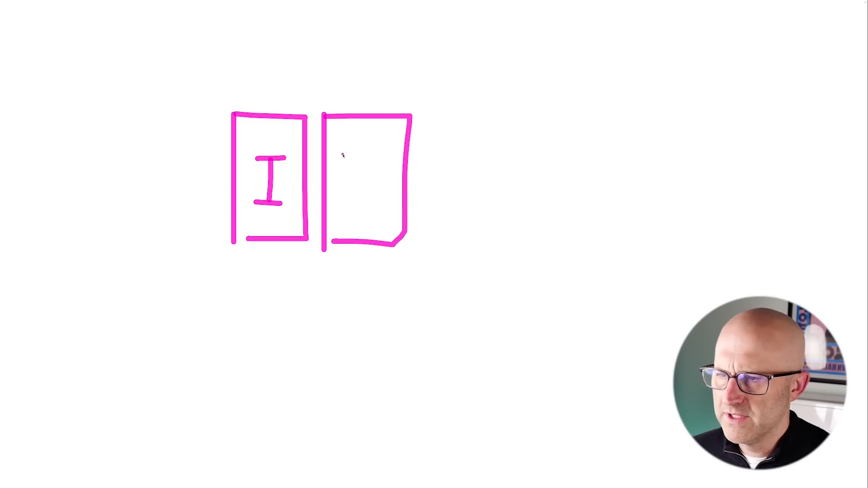
drag(342, 151, 345, 199)
drag(377, 139, 378, 194)
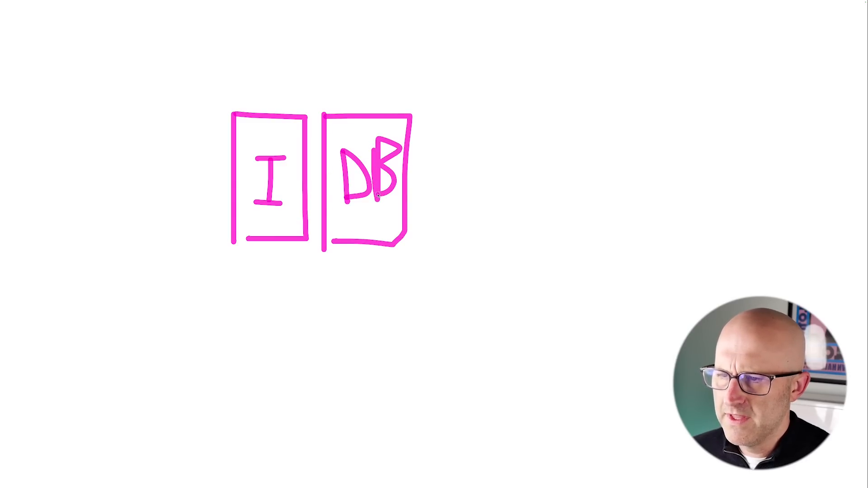
key(Escape)
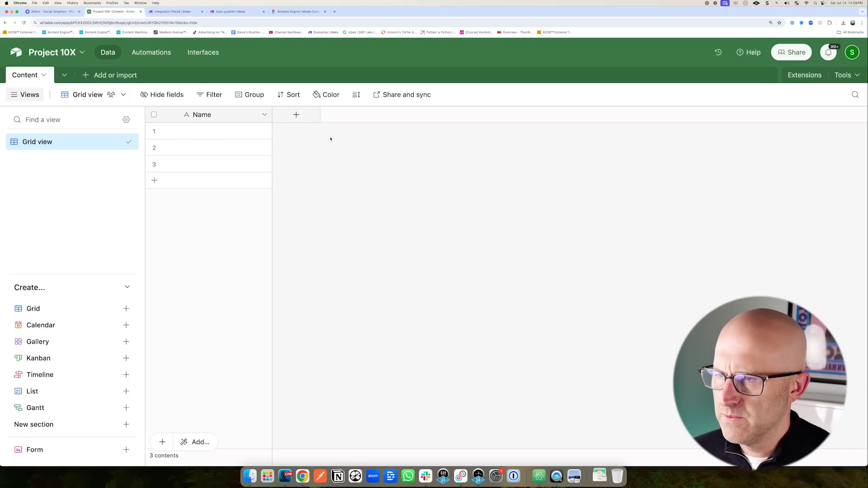
Rename the primary Name field to ID and make it an Autonumber field.
click(265, 116)
click(353, 134)
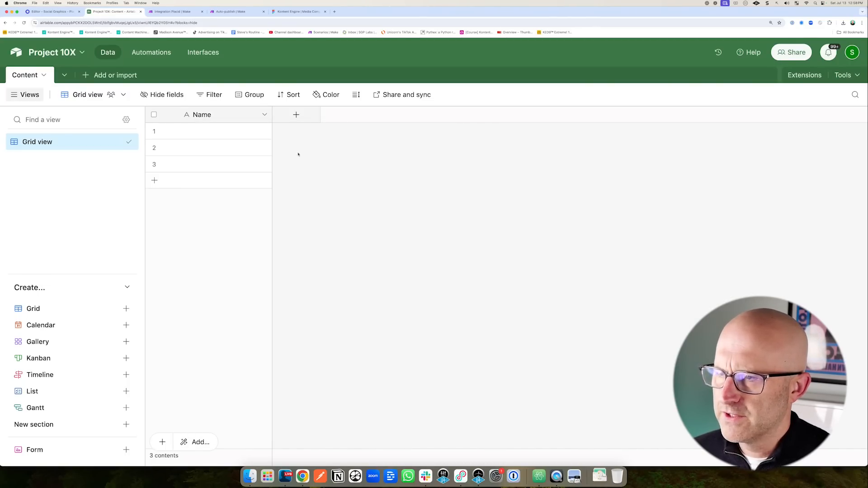
mouse_move(308, 178)
mouse_down()
mouse_move(205, 126)
mouse_move(232, 119)
mouse_move(231, 163)
mouse_move(250, 137)
mouse_move(257, 146)
mouse_up()
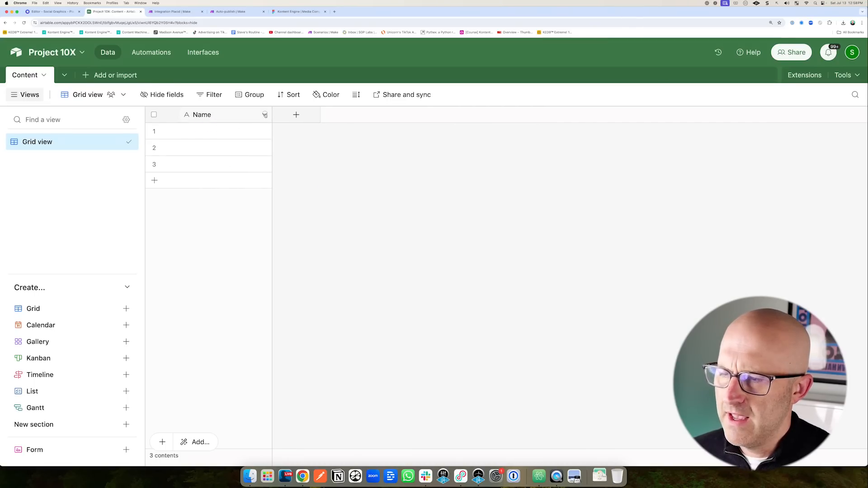
click(265, 114)
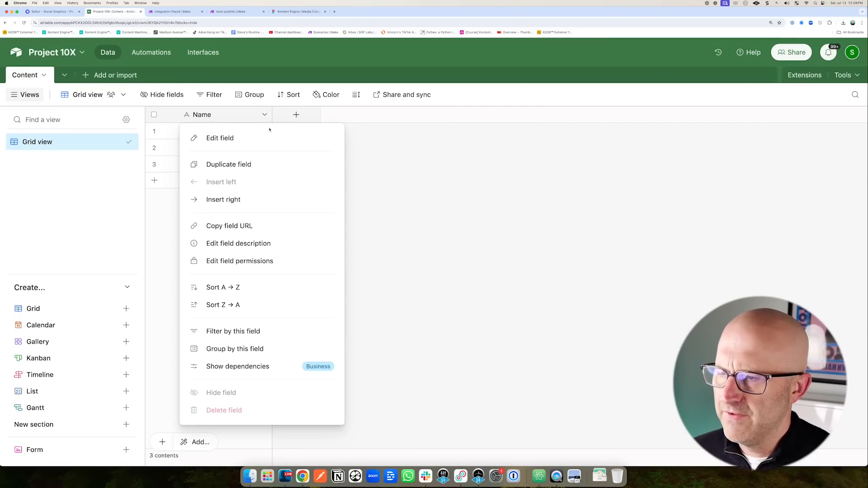
click(236, 138)
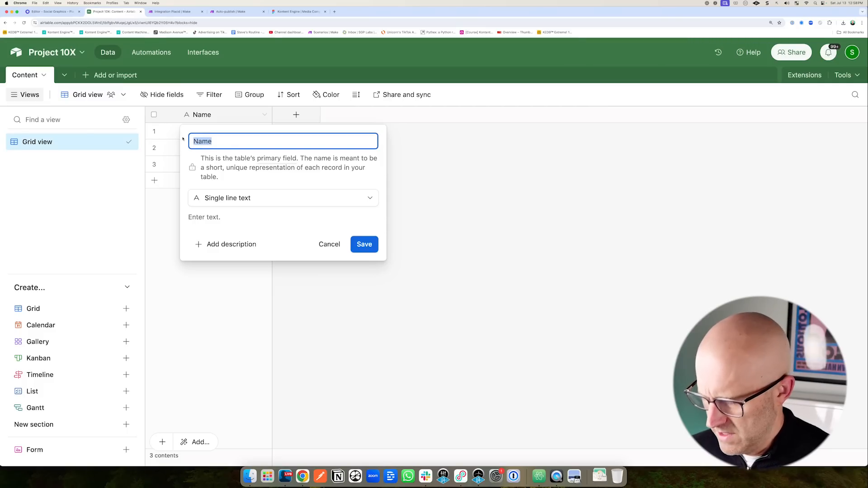
text(ID)
click(258, 198)
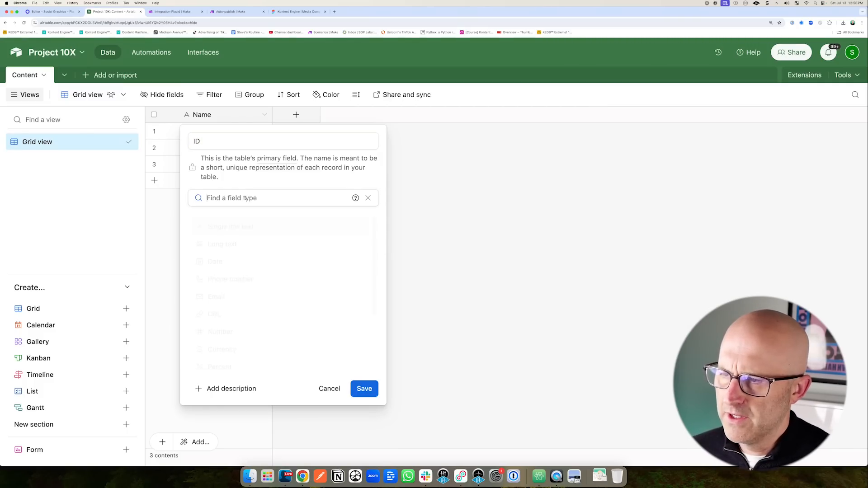
scroll(298, 278, down, 3)
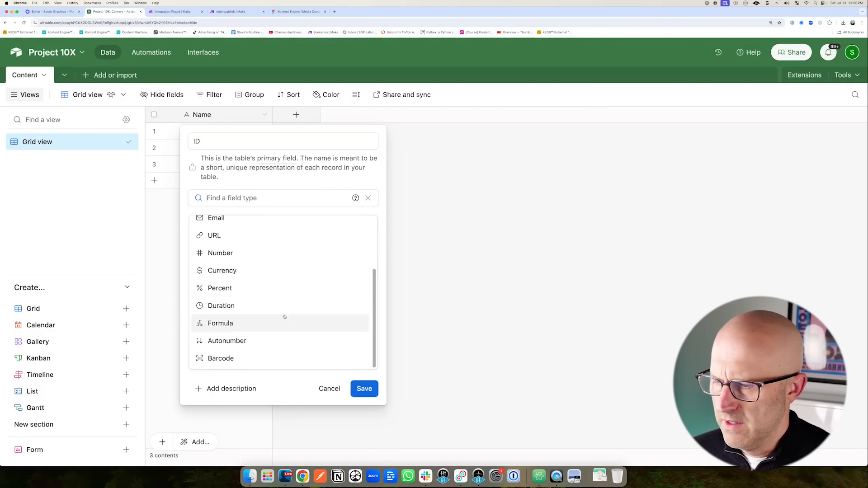
click(288, 342)
key(Return)
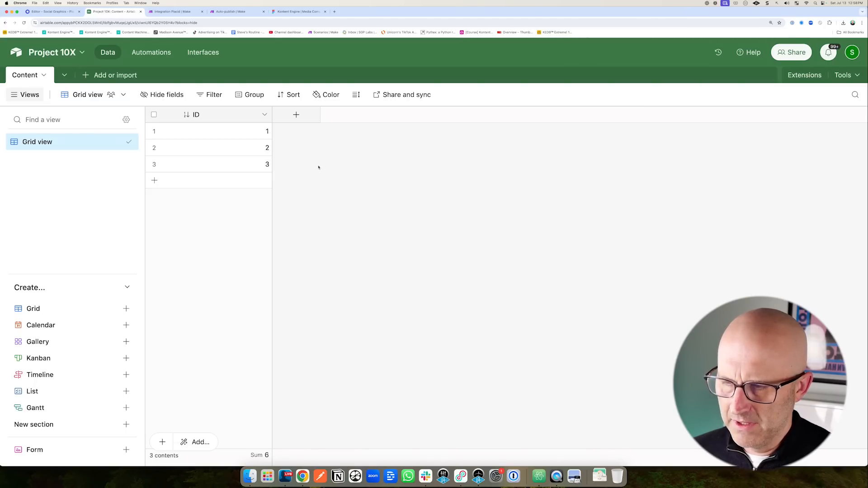
click(295, 115)
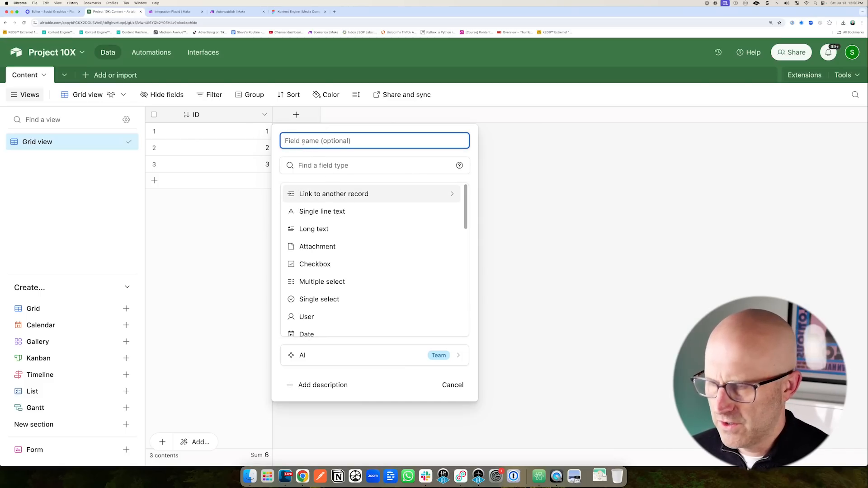
Add a Copy long text field and a Title single line text field.
text(Copy)
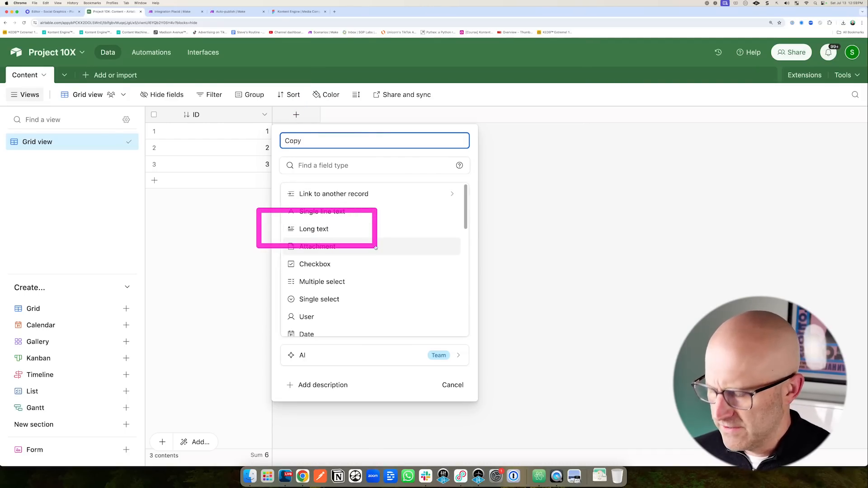
click(353, 233)
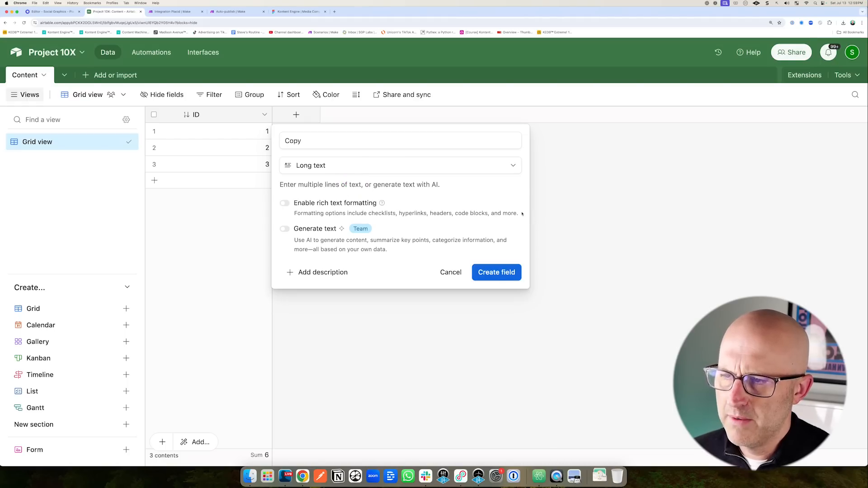
click(497, 272)
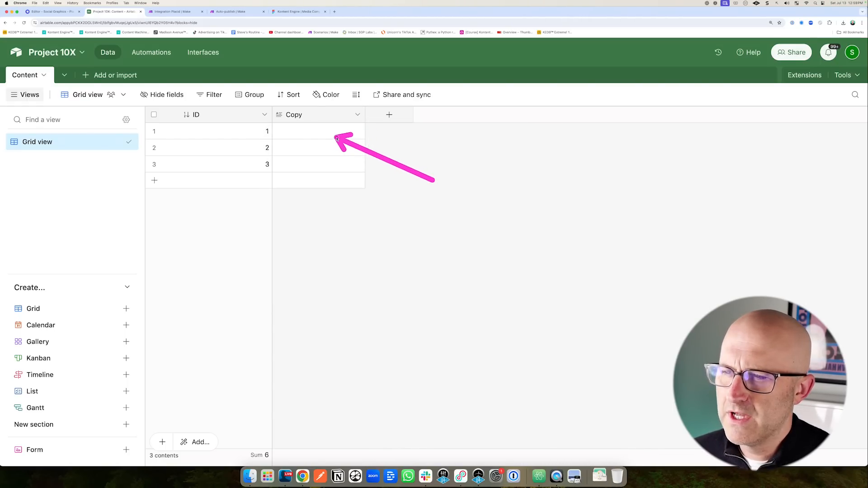
click(389, 115)
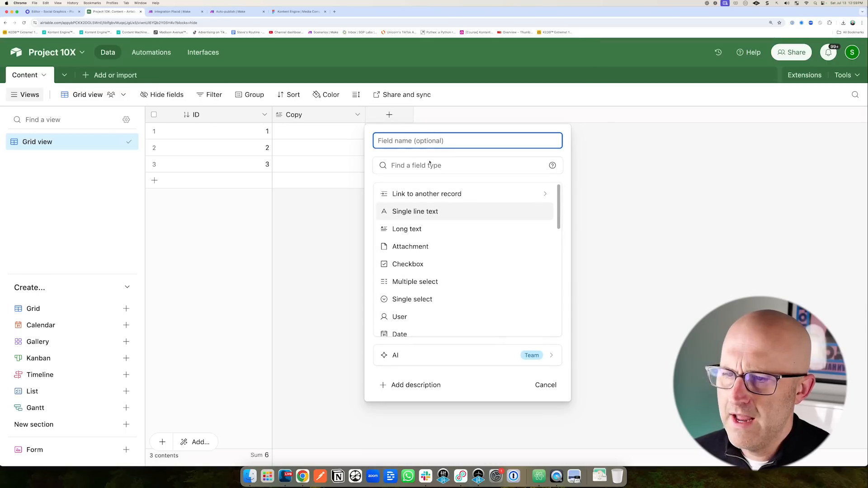
text(Title)
click(500, 207)
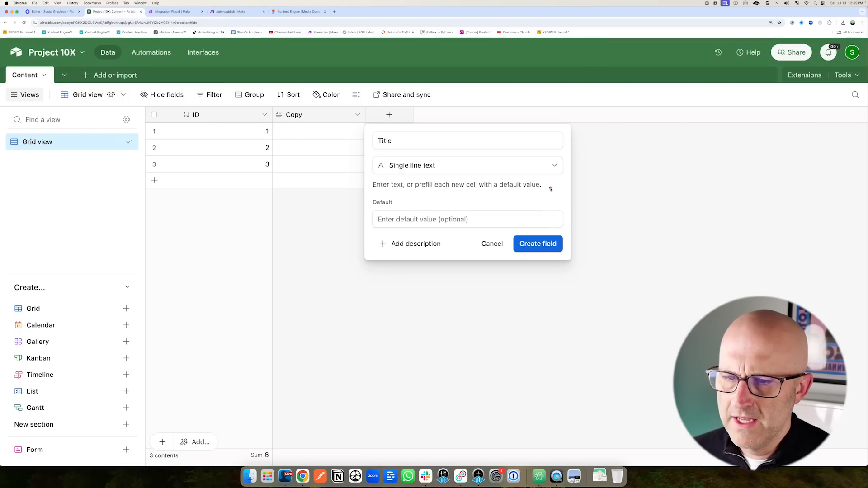
click(537, 243)
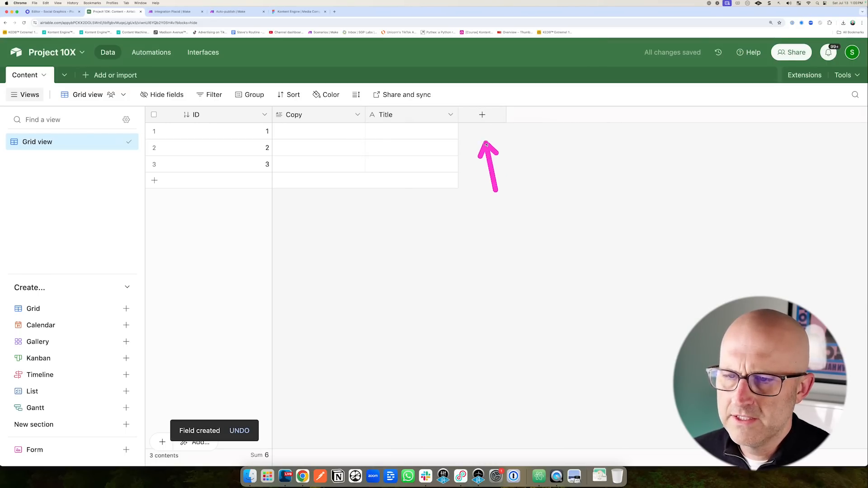
Add Images and Videos attachment fields to the Content table.
click(482, 115)
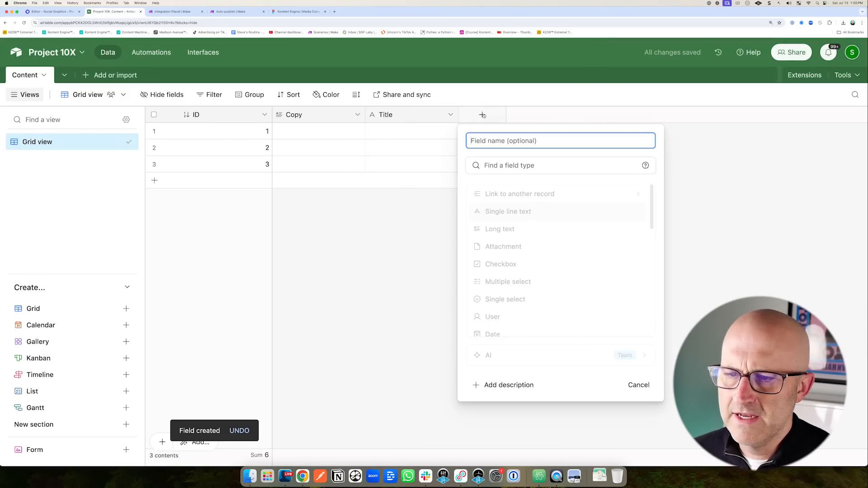
click(510, 244)
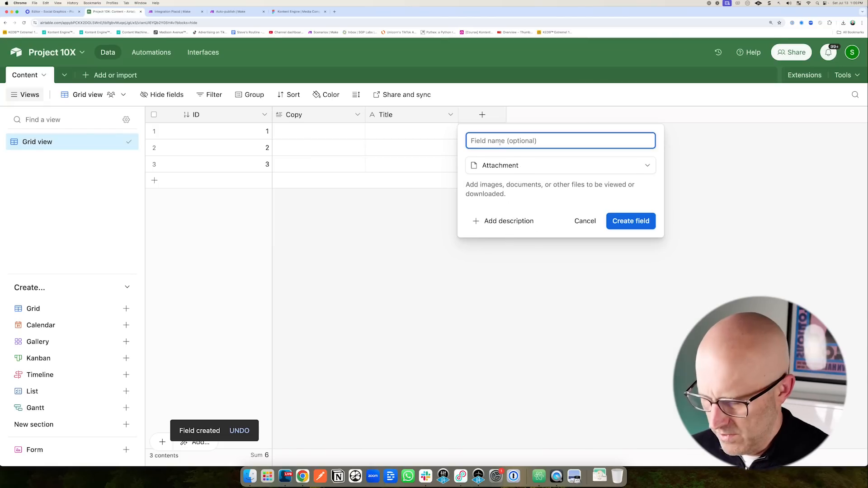
text(Images)
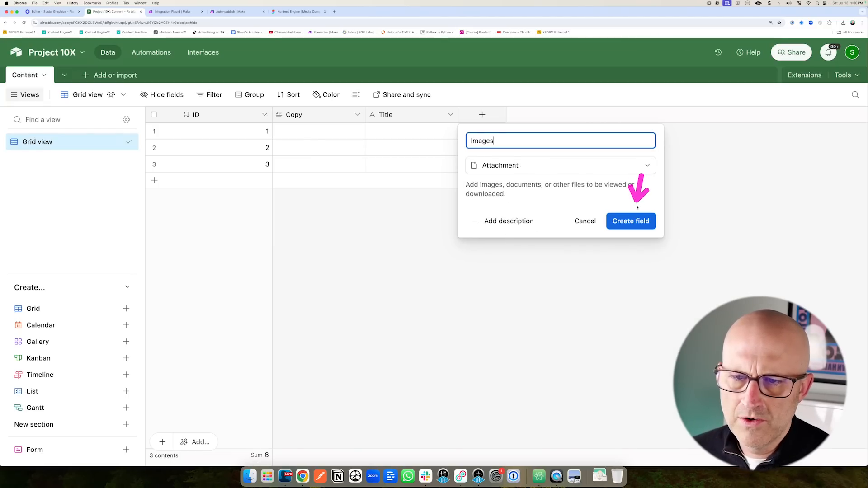
click(633, 221)
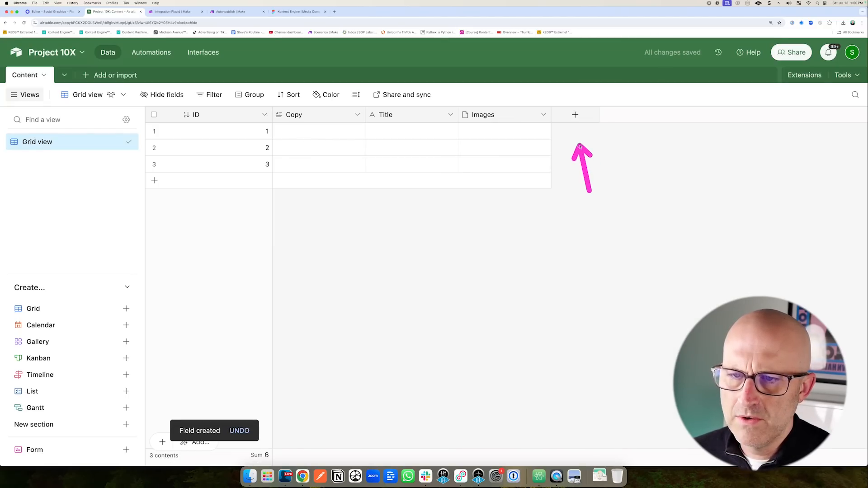
click(575, 115)
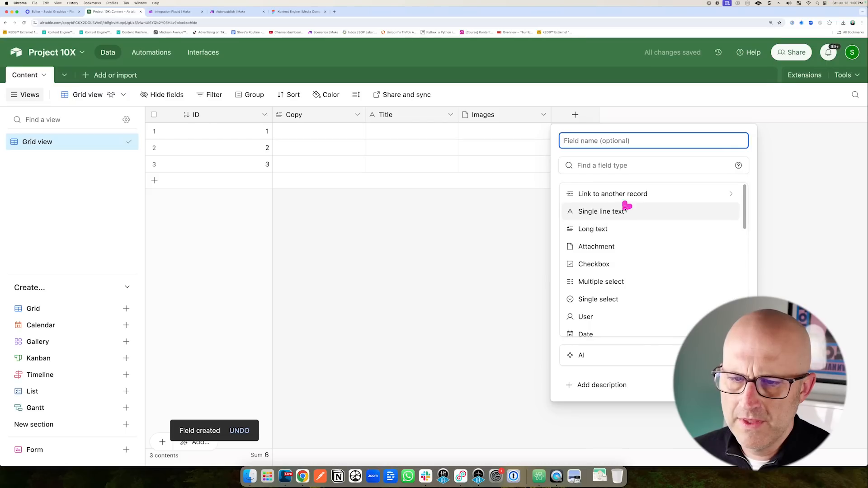
click(602, 247)
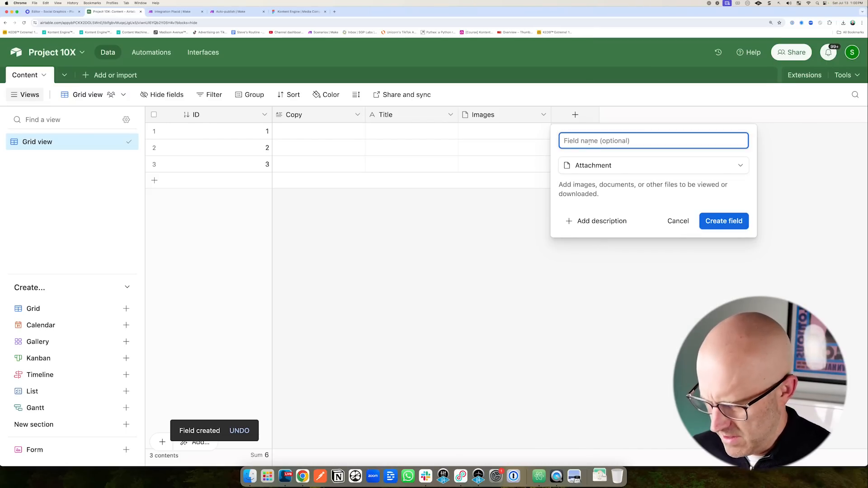
text(Video)
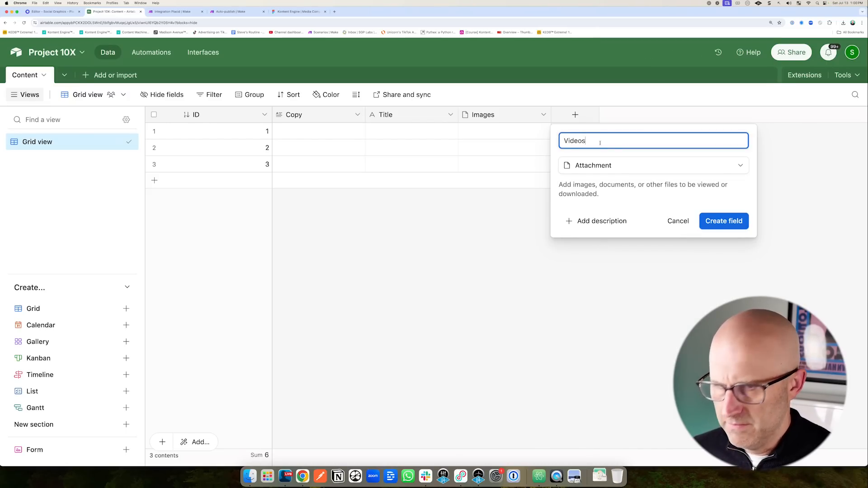
text(s)
click(723, 221)
Narrow the ID column and sketch how a form feeds the table.
mouse_move(327, 289)
mouse_down()
mouse_move(339, 213)
mouse_move(391, 214)
mouse_up()
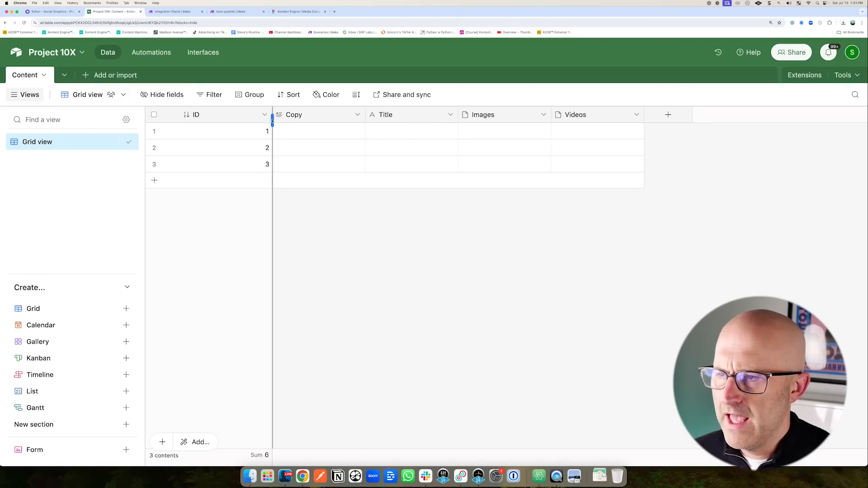
drag(272, 120, 227, 119)
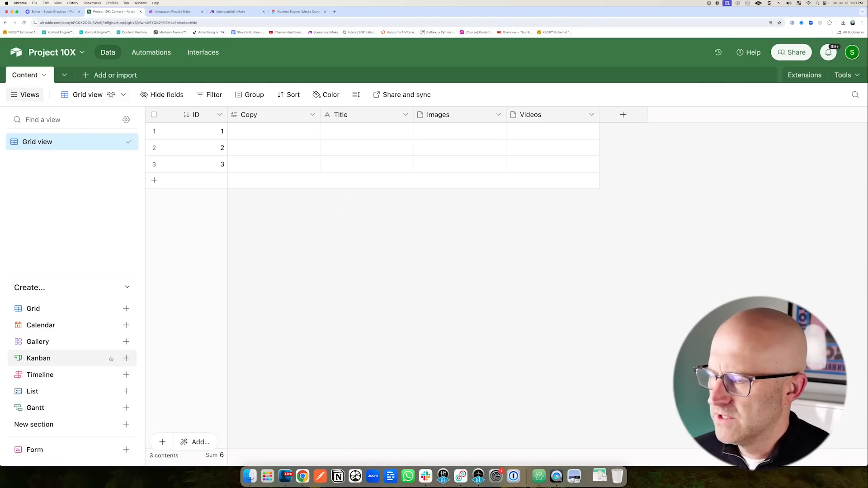
drag(91, 388, 54, 440)
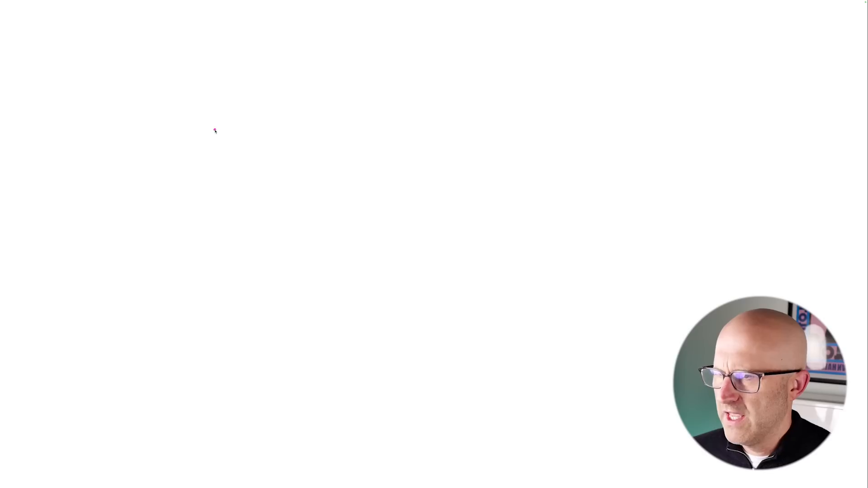
mouse_move(196, 121)
mouse_down()
mouse_move(196, 265)
mouse_move(310, 121)
mouse_move(310, 269)
mouse_move(209, 265)
mouse_up()
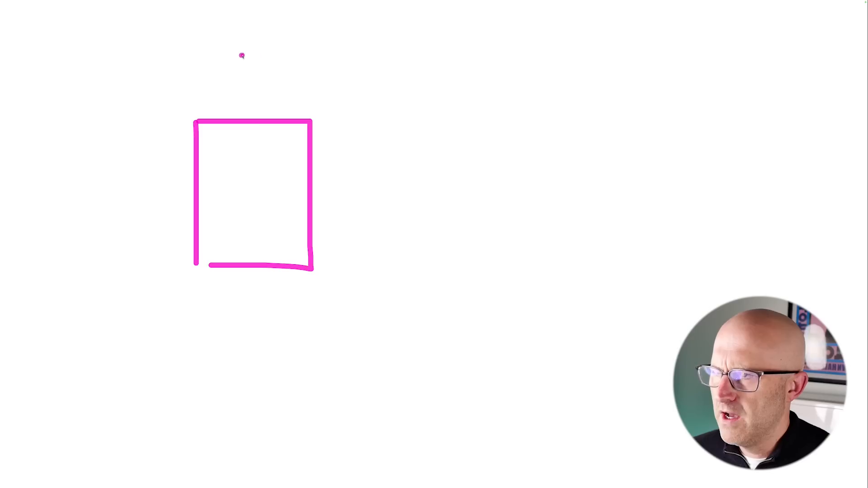
drag(240, 55, 279, 55)
drag(259, 55, 259, 94)
drag(248, 94, 274, 93)
mouse_move(184, 86)
mouse_down()
mouse_move(238, 191)
mouse_move(242, 183)
mouse_move(233, 181)
mouse_move(226, 198)
mouse_move(246, 211)
mouse_move(235, 168)
mouse_up()
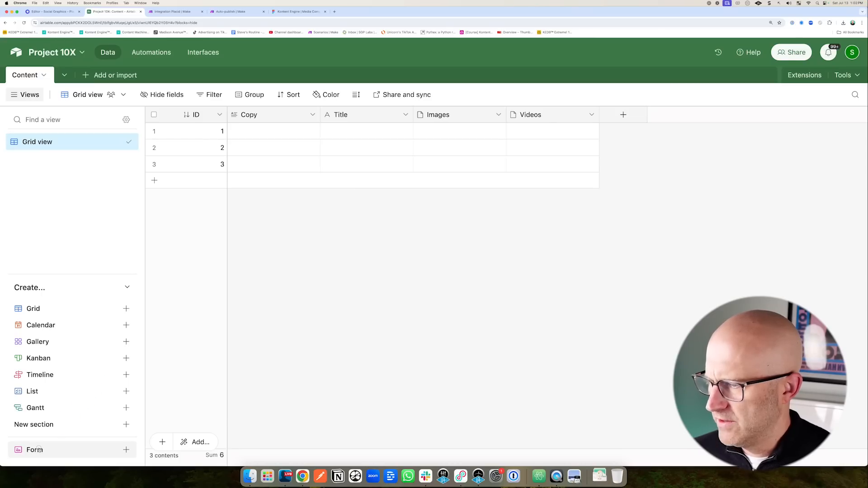
click(35, 449)
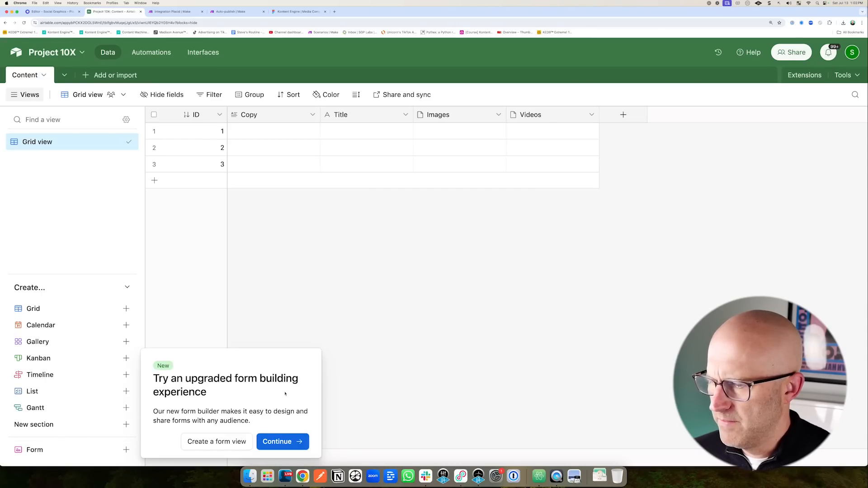
Continue past the form-builder prompt and create a form view named New Idea Form.
drag(118, 333, 334, 454)
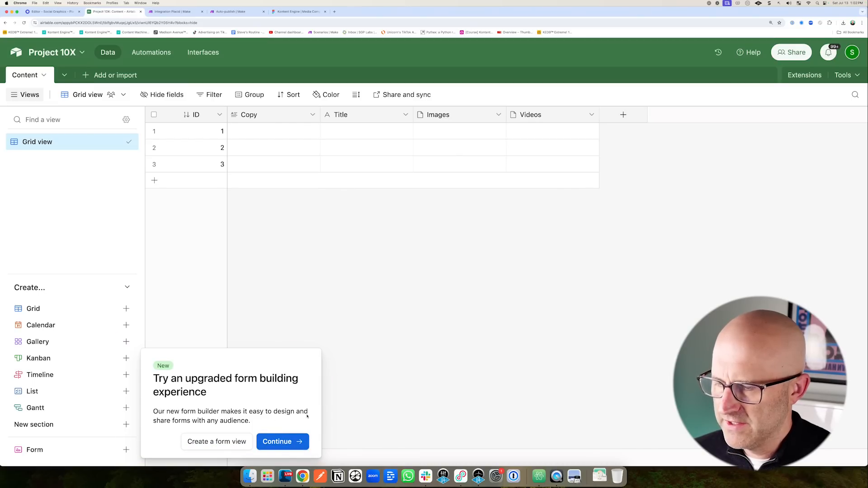
drag(323, 378, 288, 421)
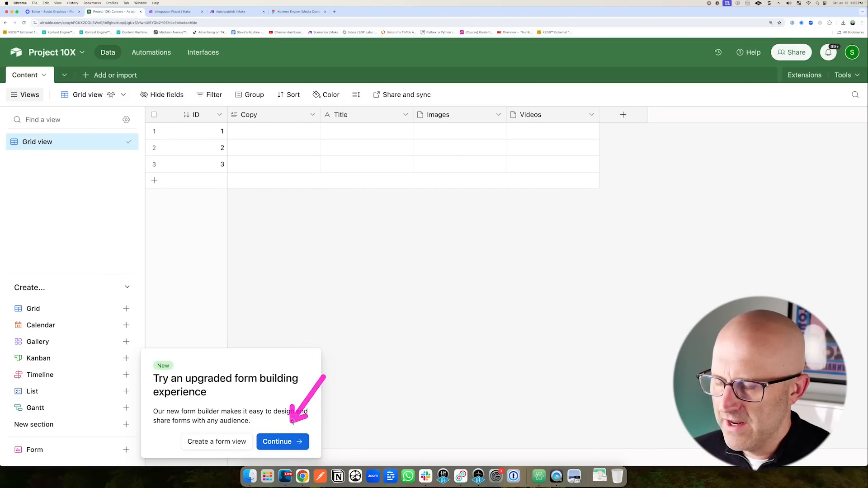
drag(218, 390, 215, 421)
click(211, 442)
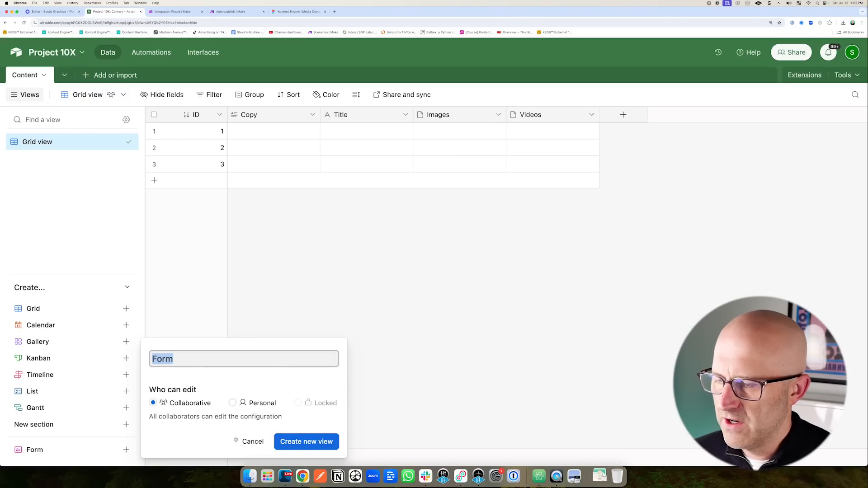
text(New )
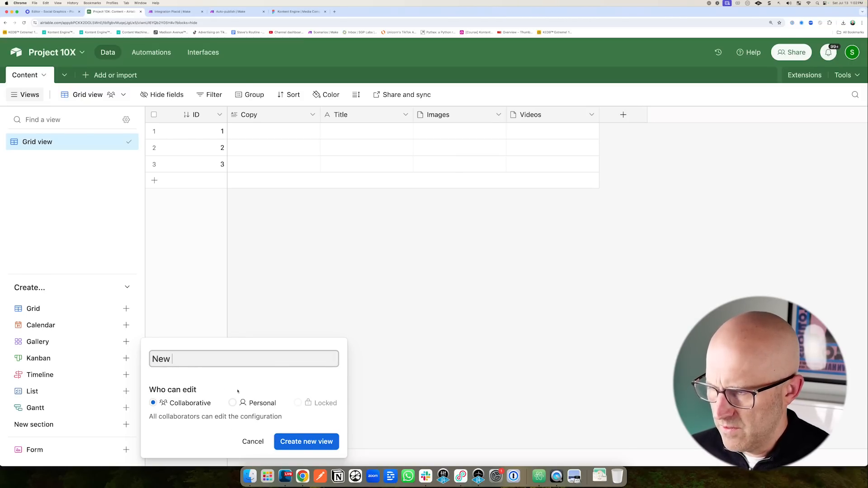
text(Idea Form)
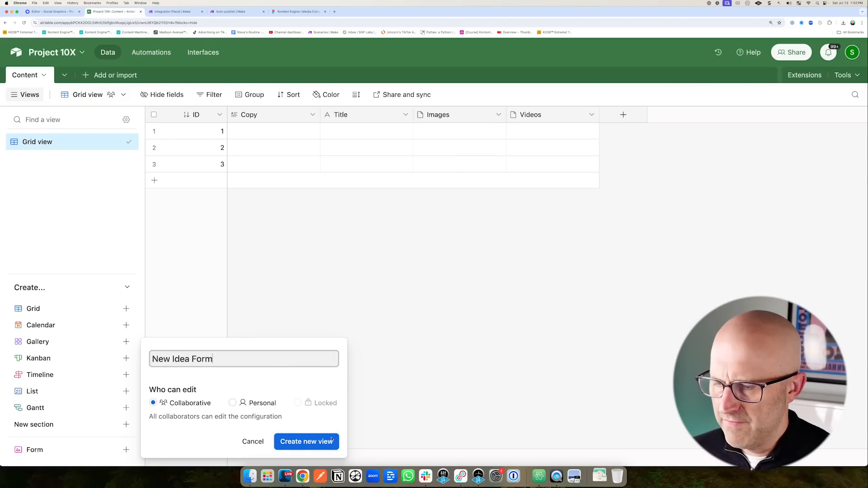
key(Return)
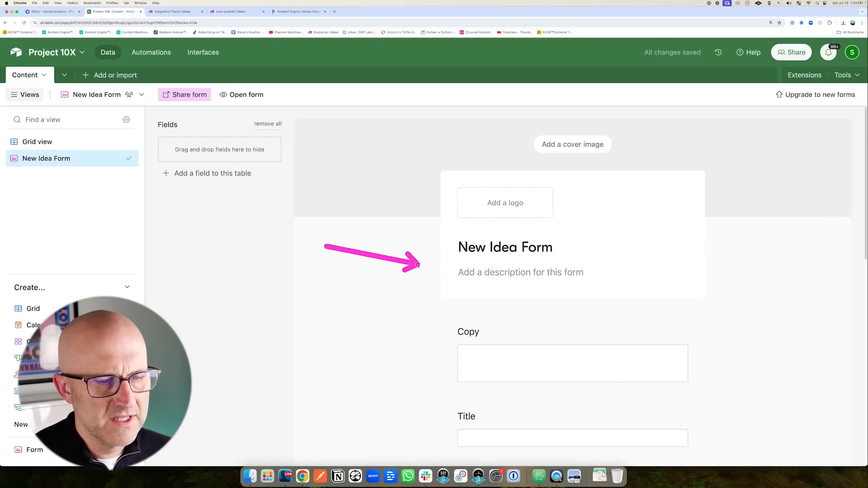
scroll(422, 345, down, 5)
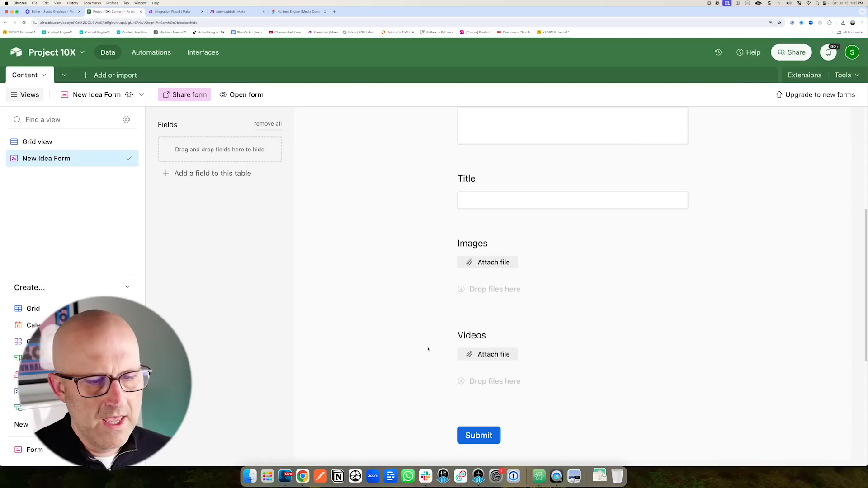
scroll(428, 348, up, 2)
Open the live New Idea Form in a new browser tab.
drag(433, 228, 427, 309)
scroll(452, 329, down, 3)
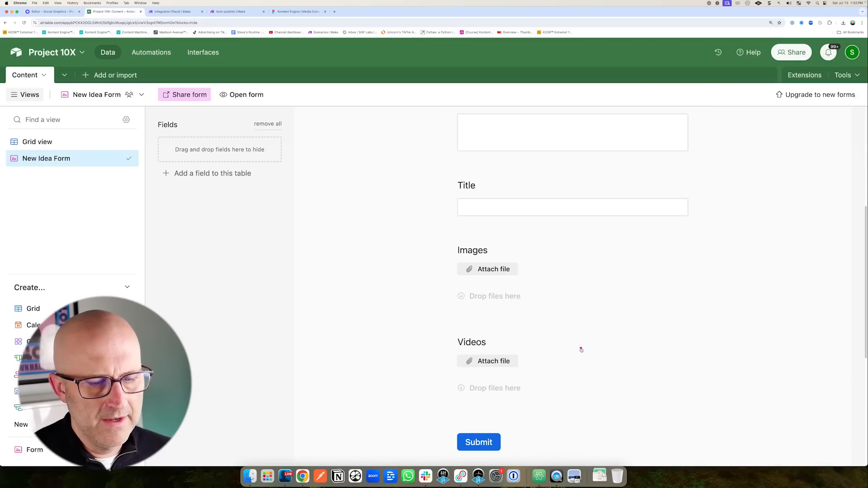
drag(585, 354, 535, 411)
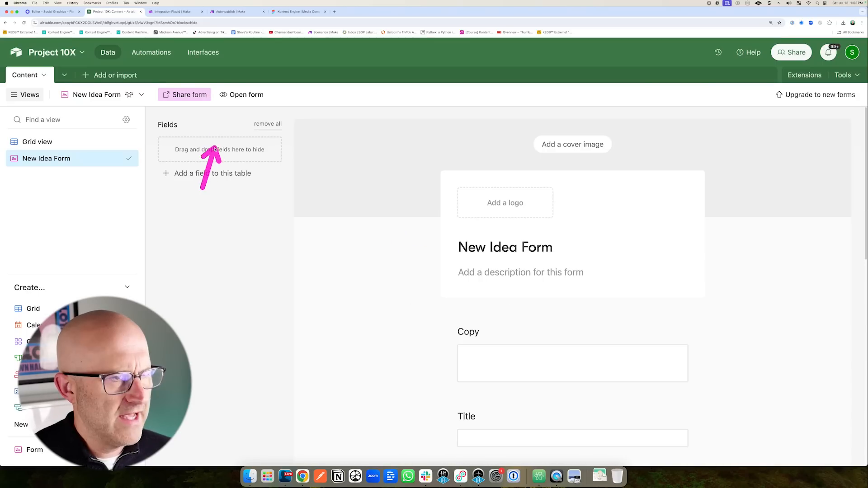
drag(204, 171, 255, 96)
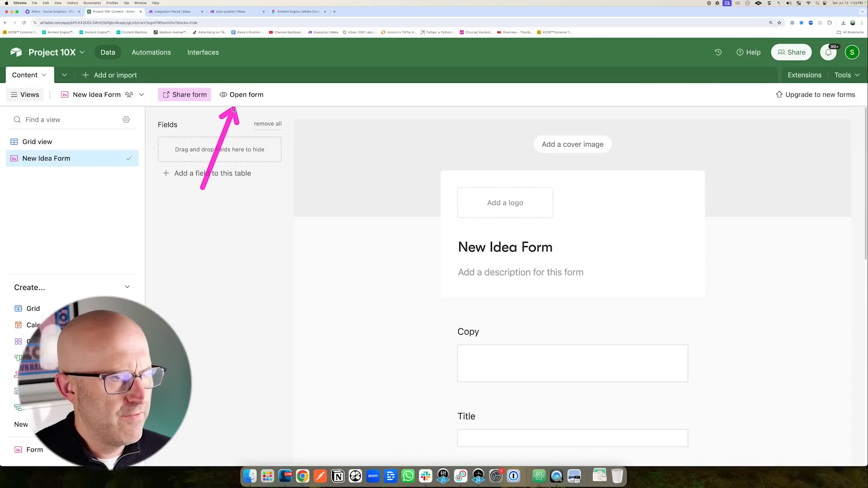
click(254, 95)
Review the live form's Title, Images and Videos fields, then return to the base.
drag(209, 149, 290, 124)
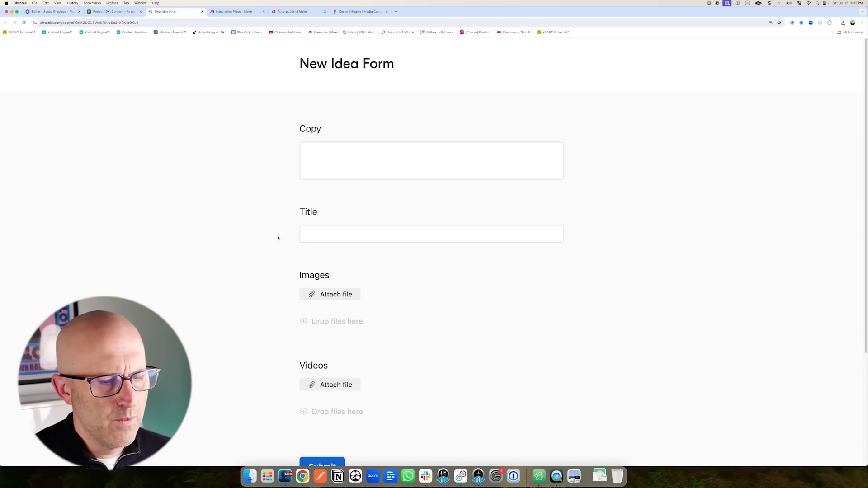
scroll(341, 250, down, 4)
drag(406, 267, 370, 299)
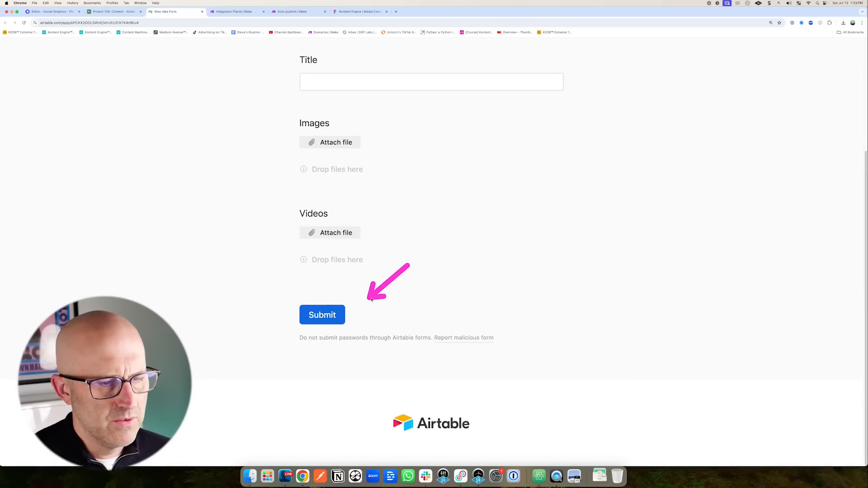
scroll(386, 310, up, 4)
drag(229, 115, 285, 77)
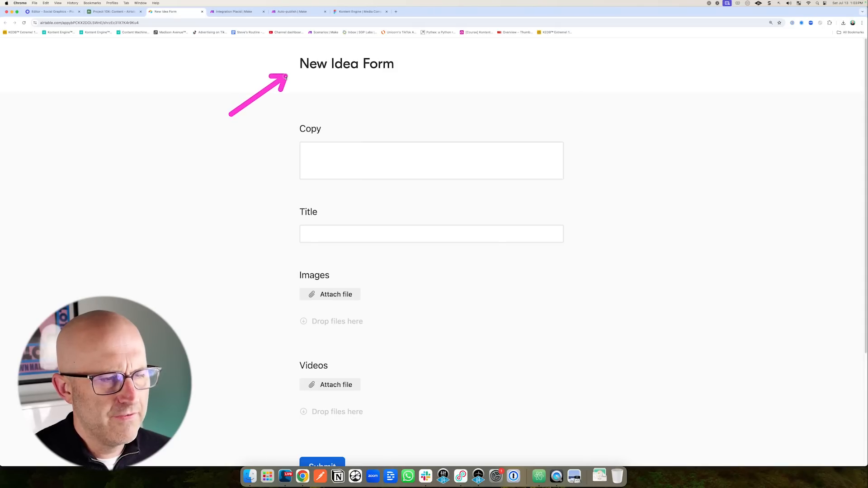
drag(209, 168, 289, 227)
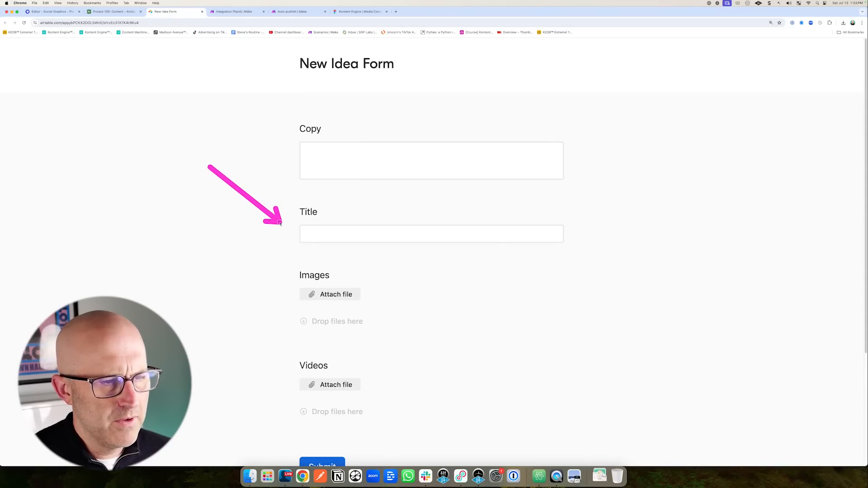
drag(452, 274, 398, 297)
drag(426, 361, 370, 392)
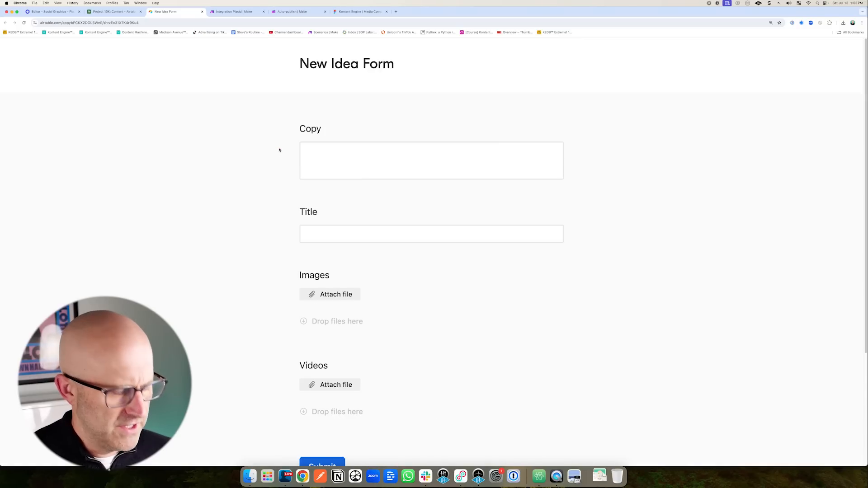
mouse_move(307, 116)
mouse_down()
mouse_move(263, 311)
mouse_move(284, 440)
mouse_up()
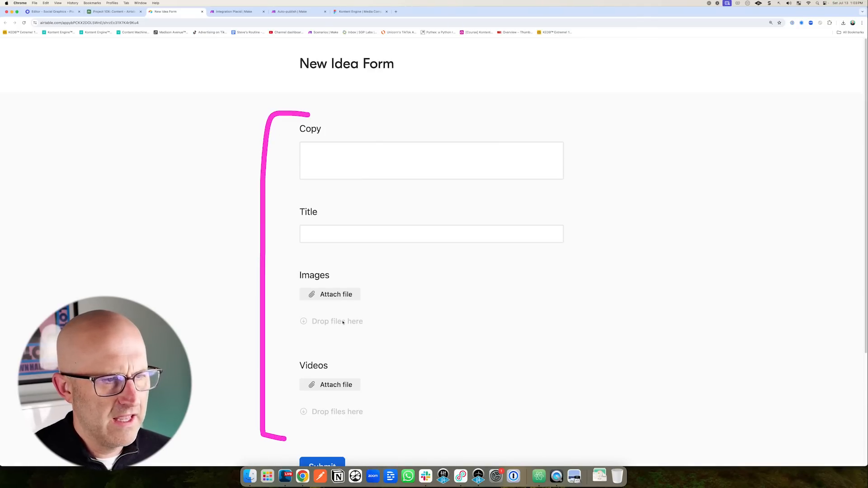
click(124, 12)
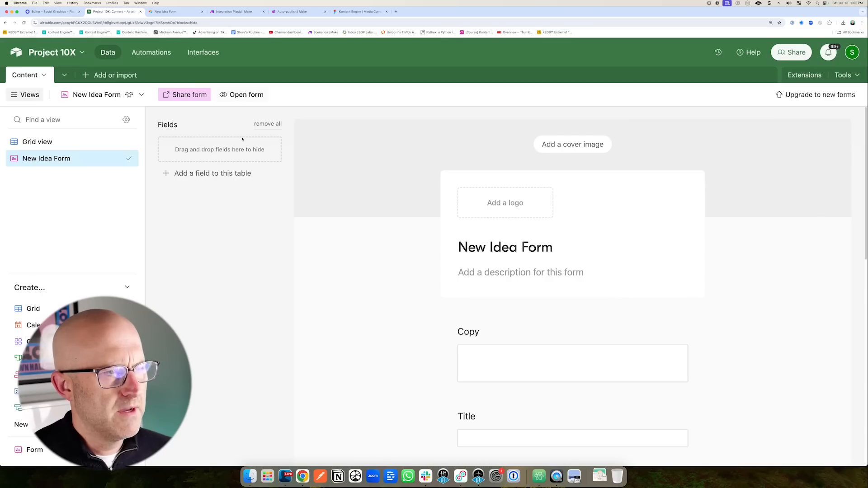
Add a single line text field named Idea and move it right after ID.
click(108, 142)
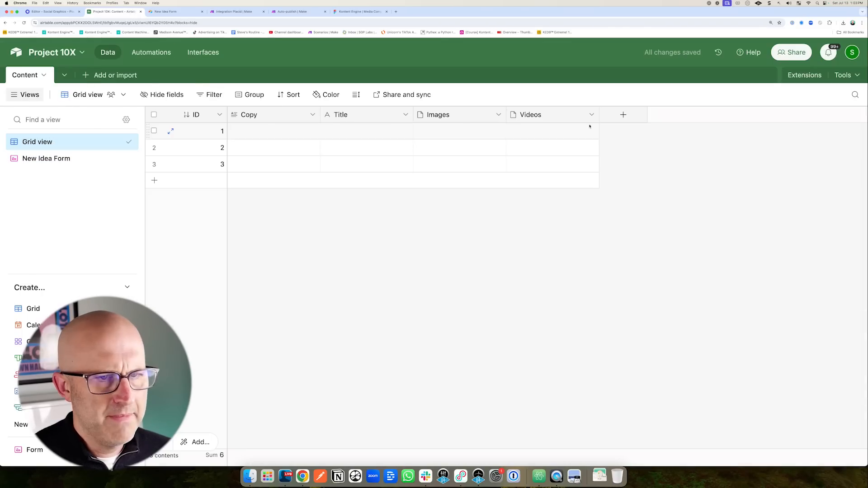
click(623, 114)
text(Ideae)
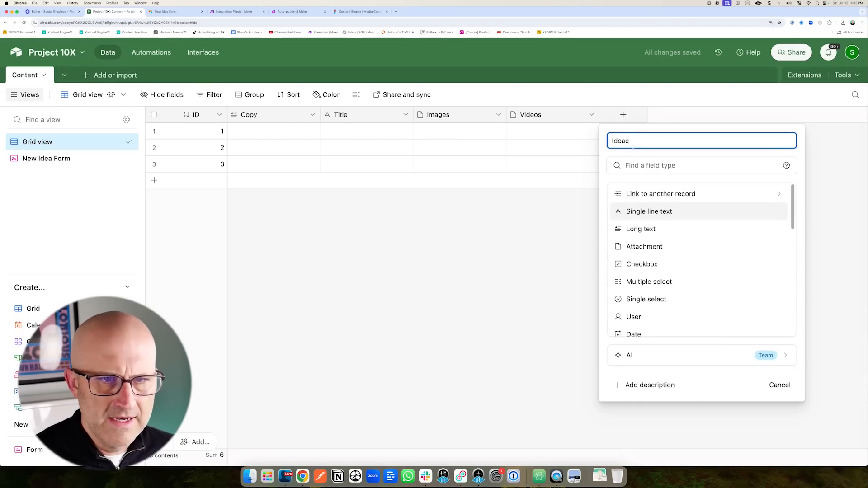
key(BackSpace)
click(644, 213)
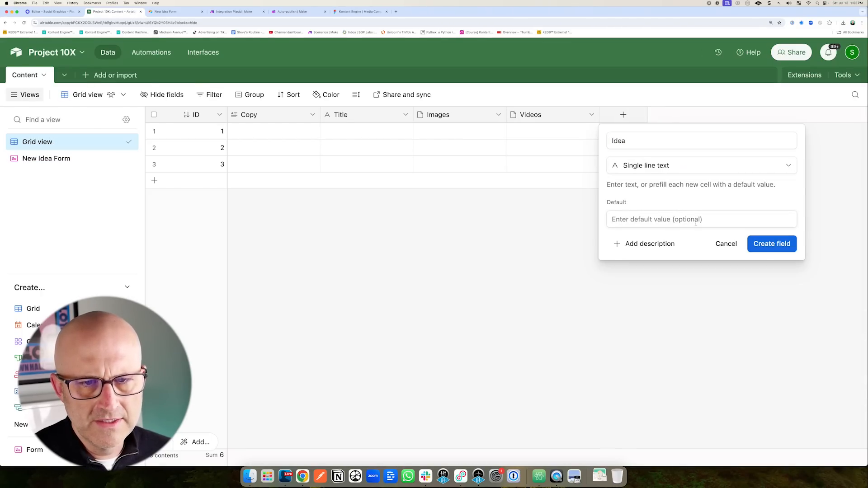
click(772, 244)
drag(255, 125, 226, 124)
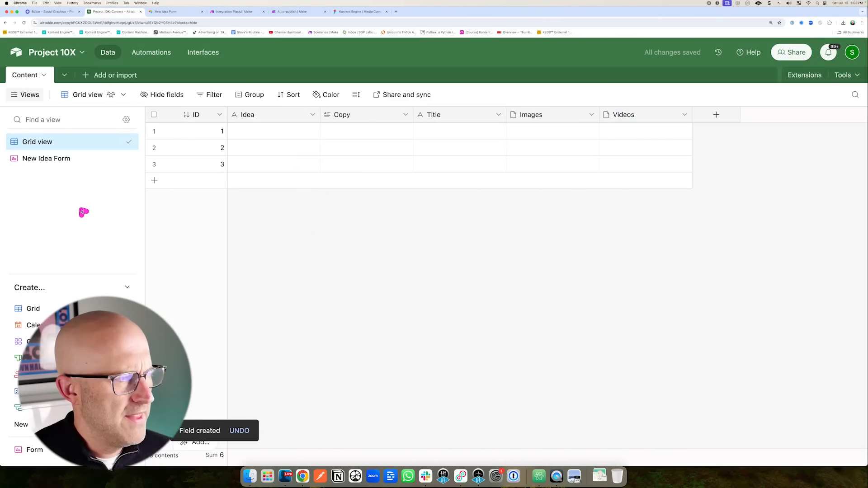
click(50, 159)
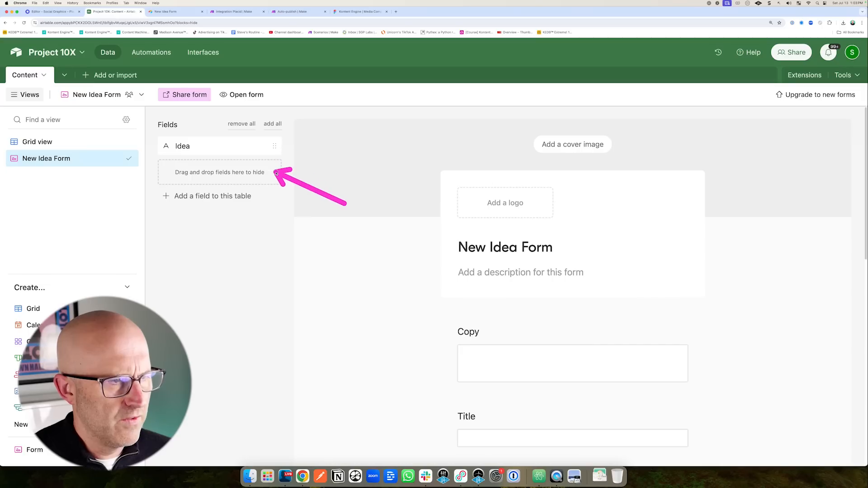
Hide Copy, Title, Images and Videos from the form and put Idea on it.
scroll(412, 229, down, 3)
scroll(485, 277, up, 1)
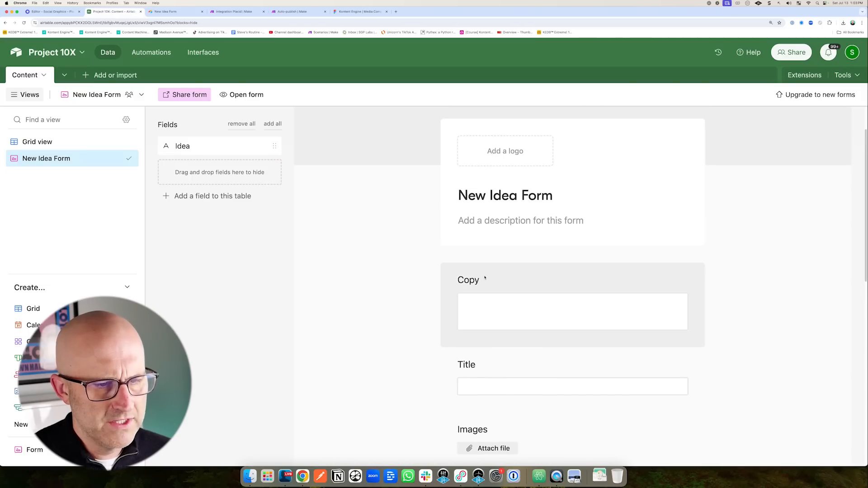
drag(492, 279, 217, 178)
drag(507, 295, 294, 232)
drag(479, 294, 272, 242)
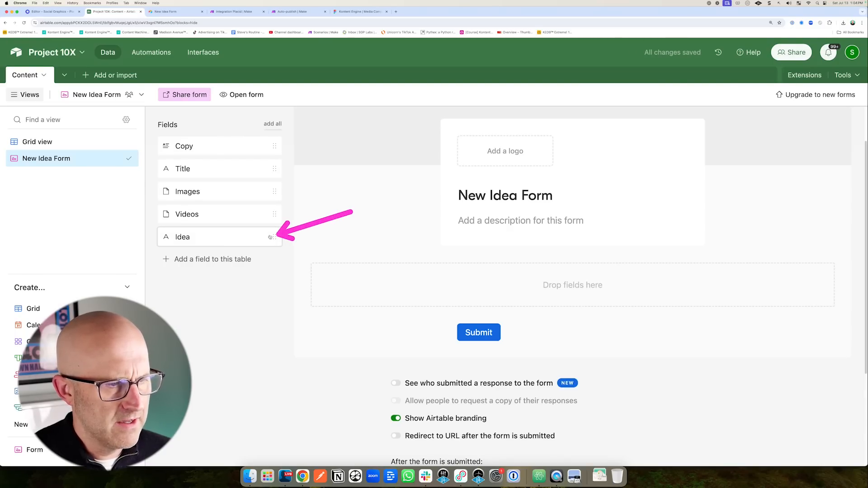
drag(275, 237, 484, 286)
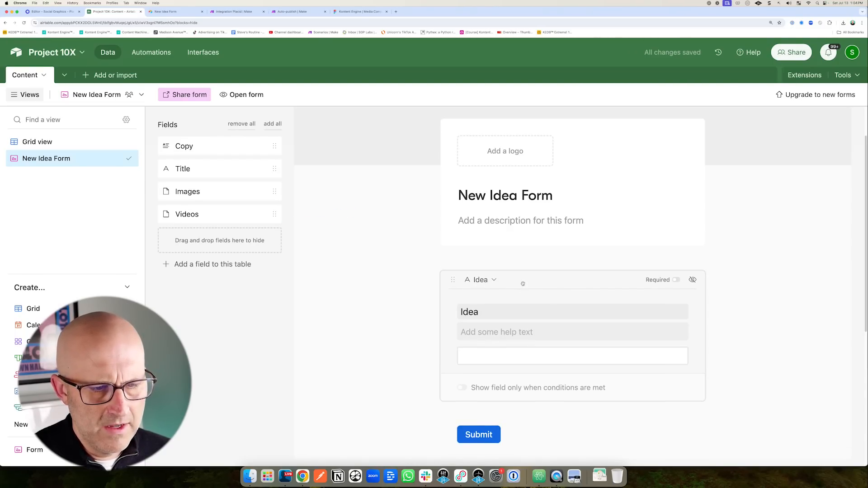
Make Idea required and enable the Submit another response option.
click(675, 280)
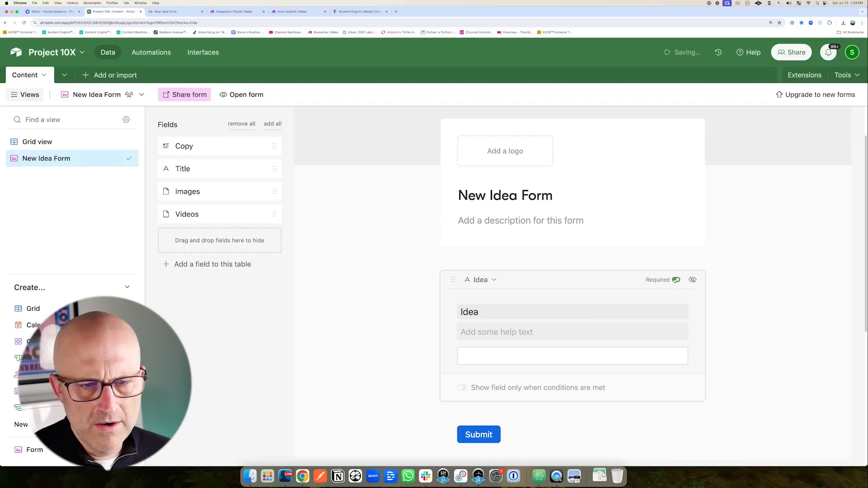
scroll(547, 409, down, 4)
scroll(547, 408, down, 3)
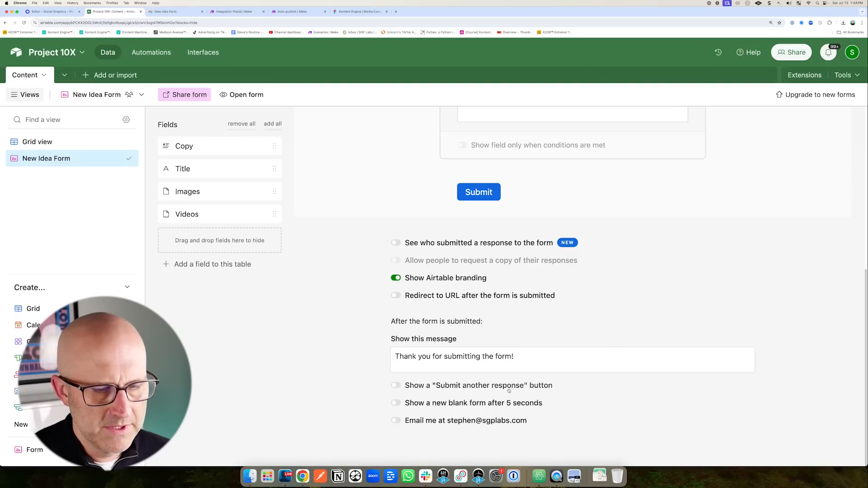
click(396, 387)
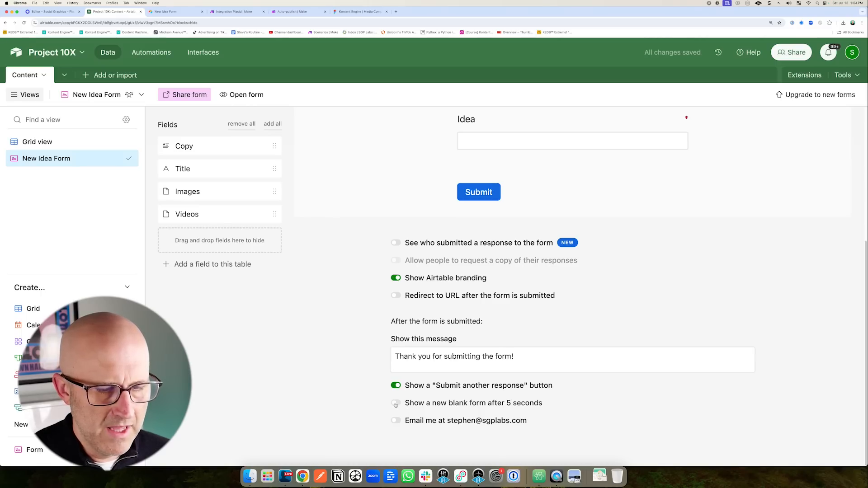
scroll(294, 366, up, 2)
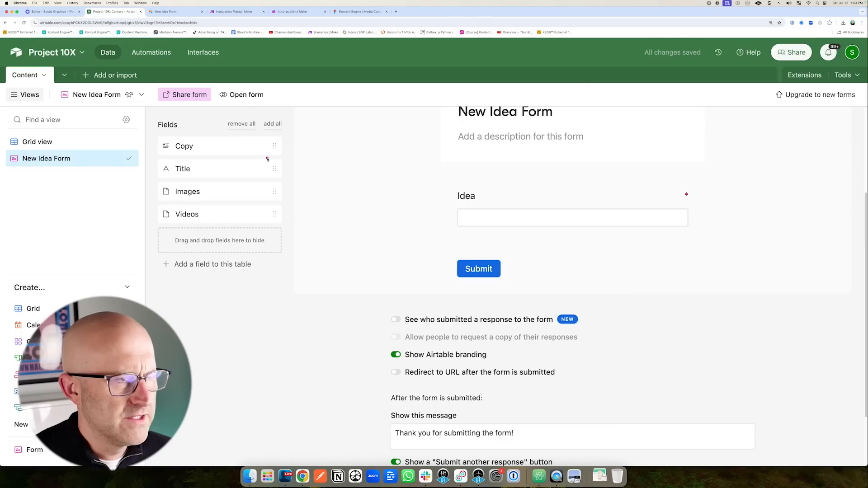
Submit the idea 'Zapier Vs Make.com' through the live form and view it in the grid.
click(242, 95)
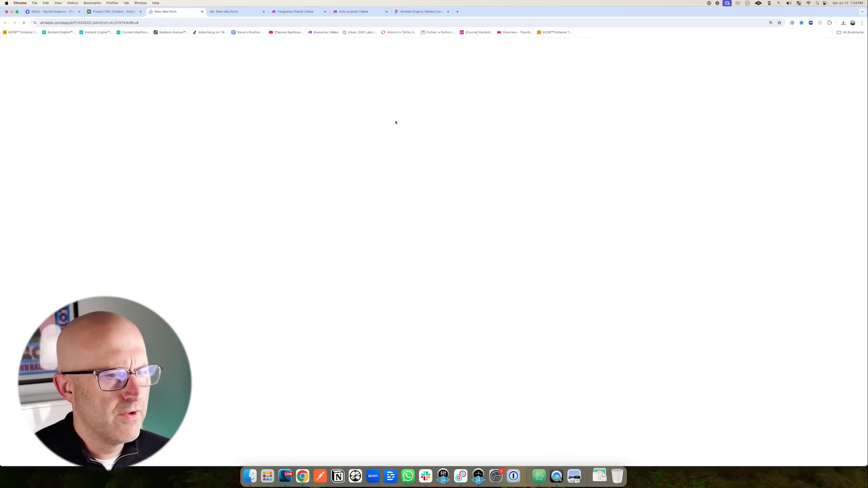
click(346, 149)
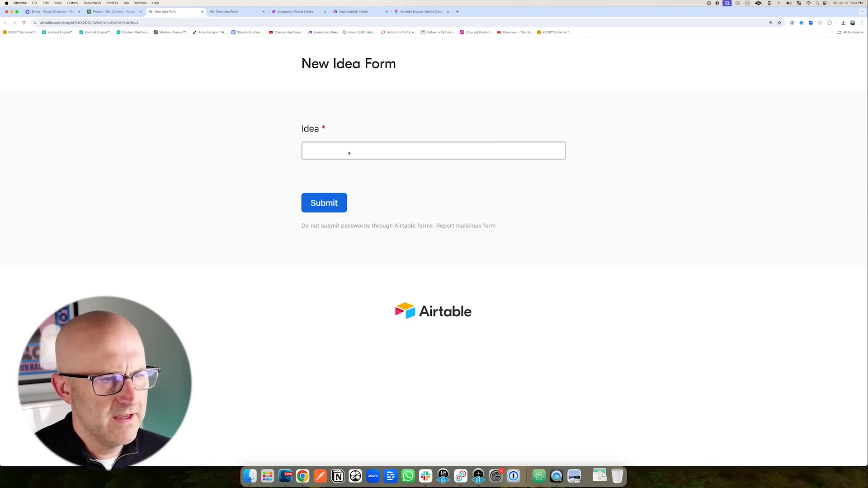
text(Zapier Vs Make.com)
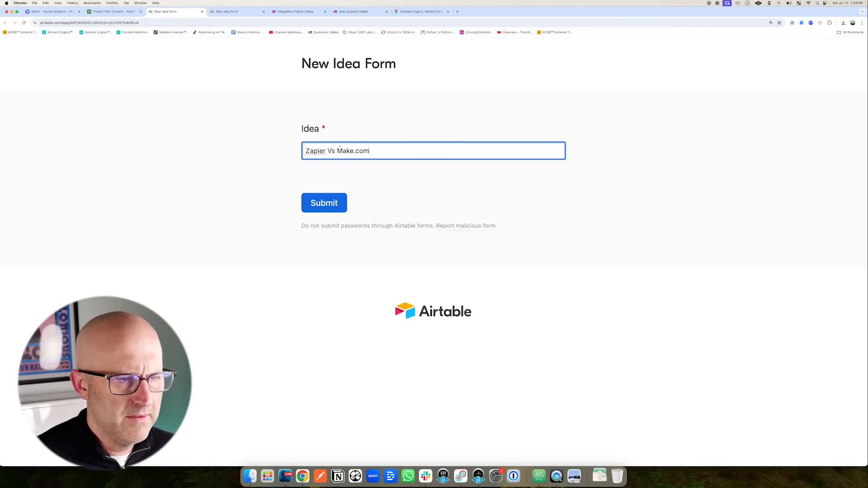
click(113, 11)
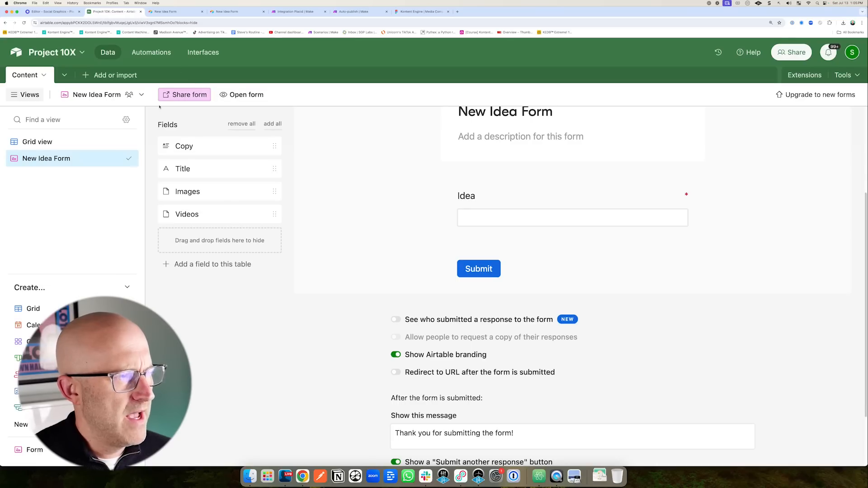
click(114, 142)
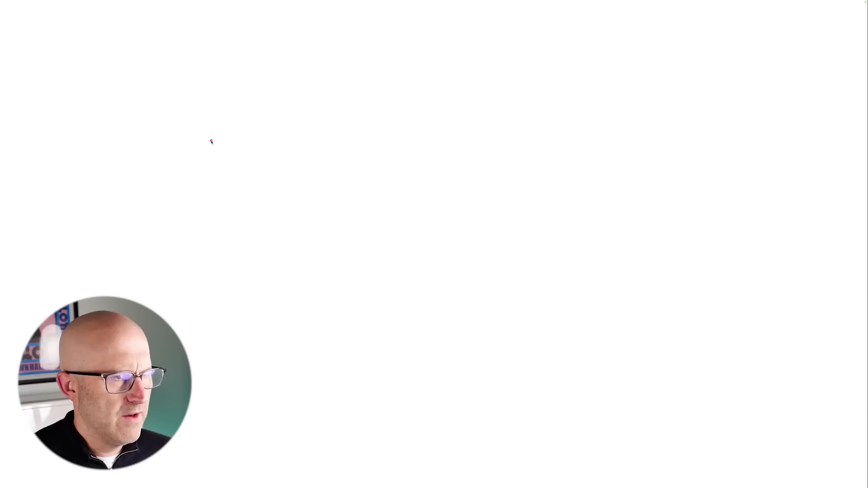
Sketch a box marked I, circle it, and draw lines radiating to its left.
drag(200, 115, 199, 242)
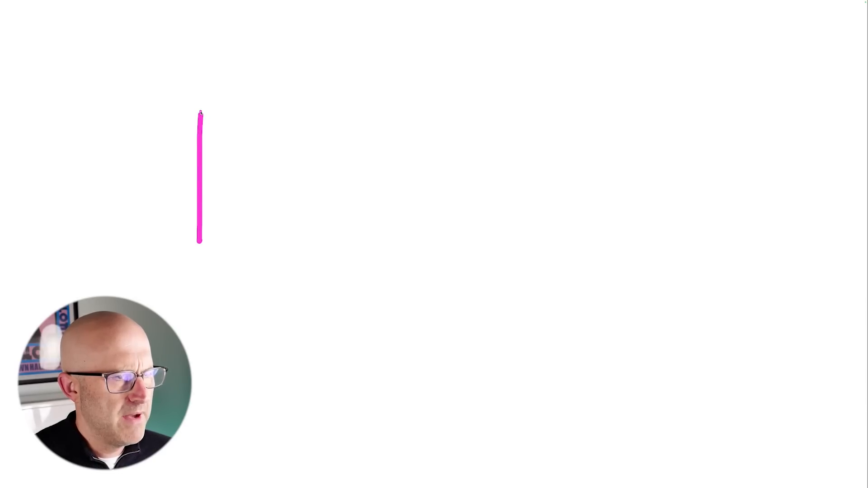
mouse_move(200, 111)
mouse_down()
mouse_move(285, 175)
mouse_move(216, 251)
mouse_up()
drag(217, 155, 257, 157)
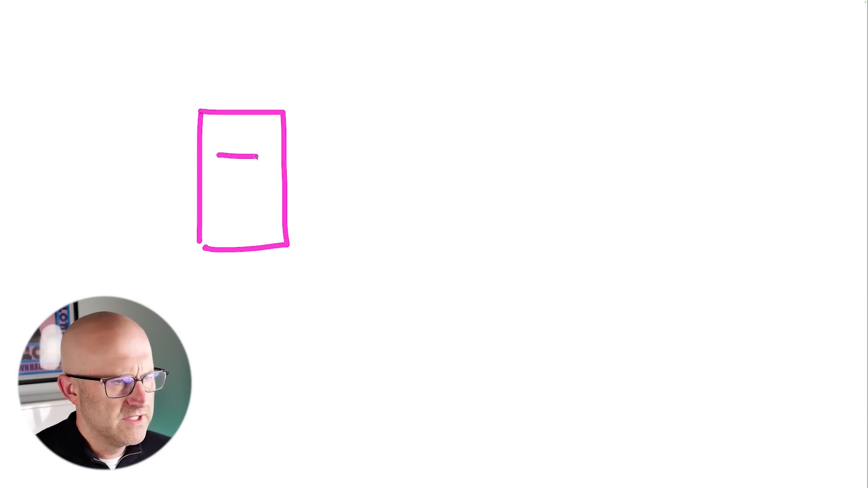
drag(228, 221, 259, 221)
mouse_move(275, 93)
mouse_down()
mouse_move(195, 294)
mouse_move(223, 60)
mouse_up()
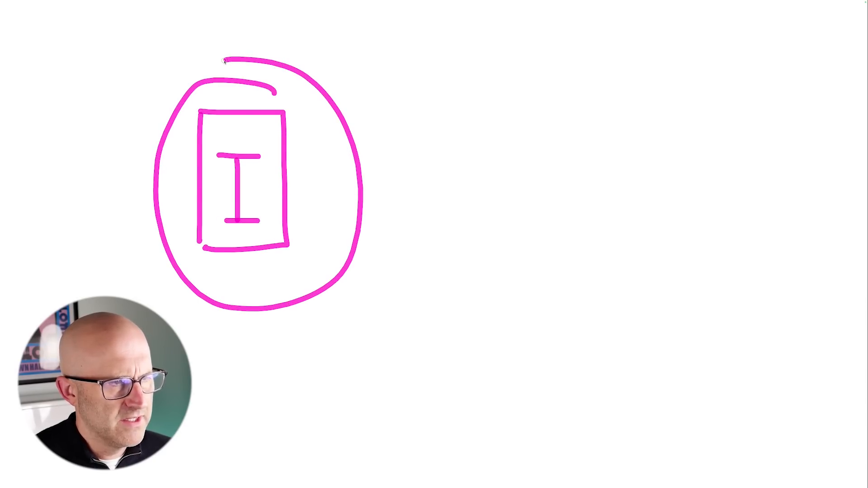
drag(82, 67, 150, 105)
drag(88, 110, 130, 118)
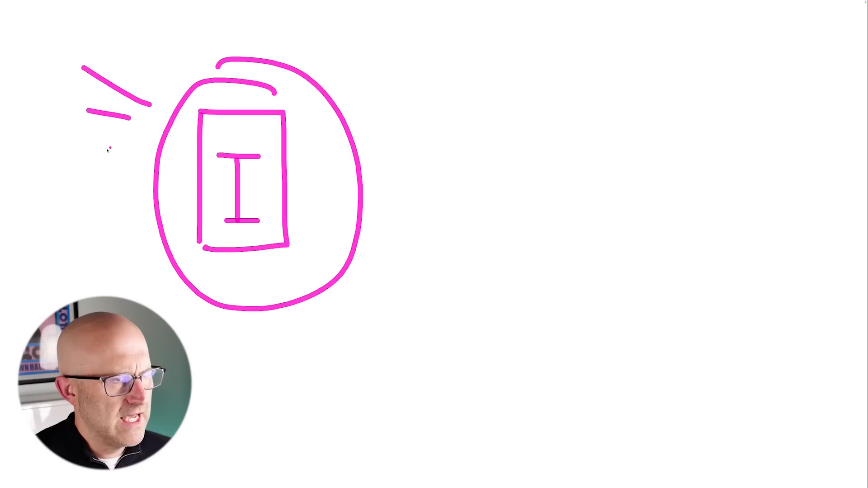
drag(79, 153, 127, 155)
drag(82, 218, 130, 208)
drag(94, 296, 149, 270)
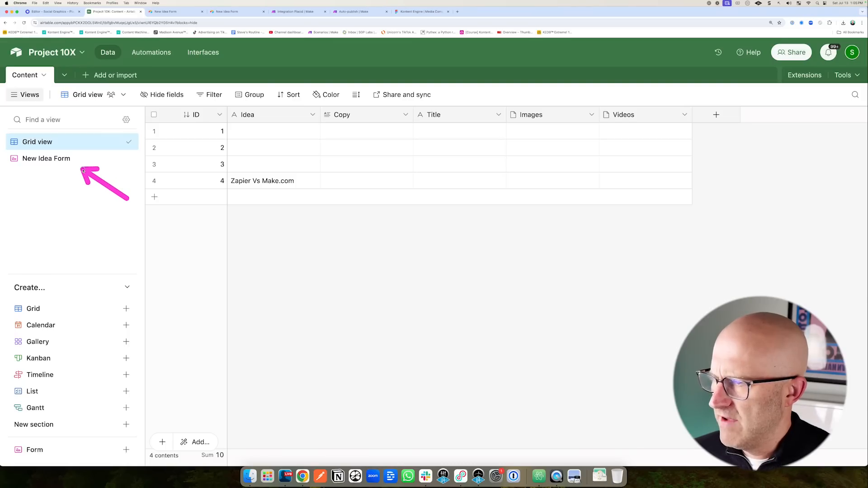
Create a classic form view named Community Post.
drag(167, 395, 136, 442)
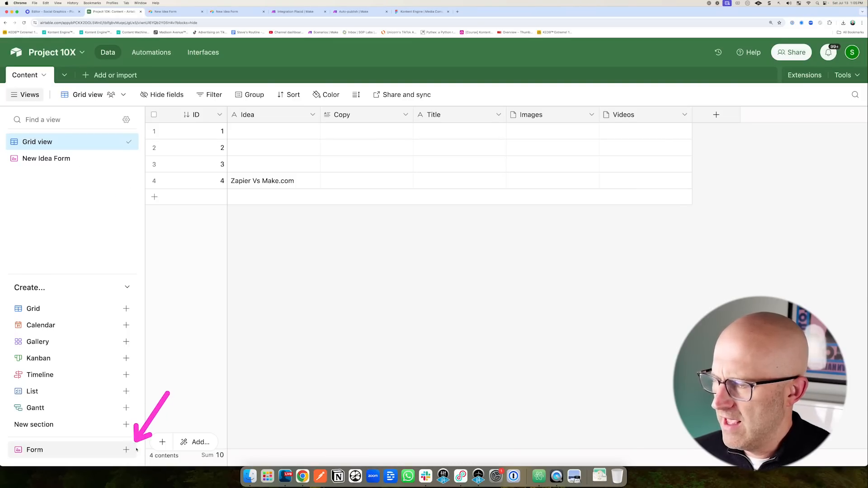
click(126, 450)
mouse_move(305, 412)
mouse_down()
mouse_move(330, 457)
mouse_move(266, 421)
mouse_up()
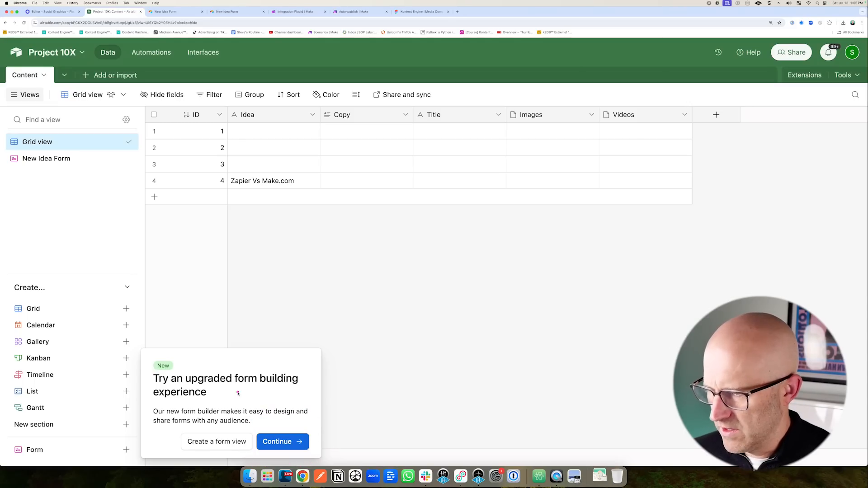
drag(234, 379, 229, 419)
click(226, 436)
text(Com)
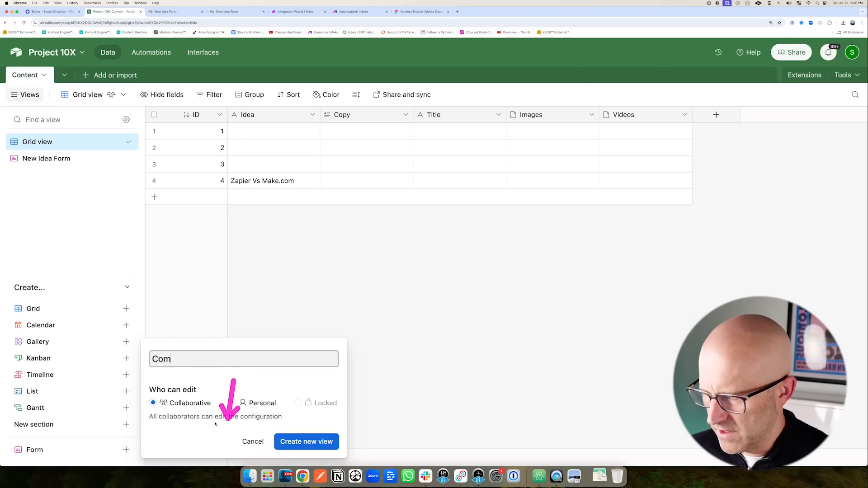
text(munity Post)
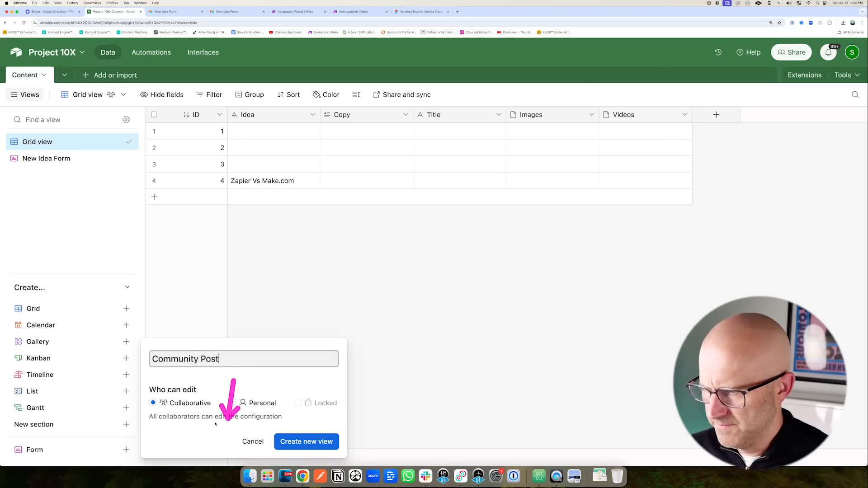
click(306, 441)
Hide Idea, Images and Videos from Community Post and enable resubmission.
mouse_move(368, 237)
mouse_down()
mouse_move(427, 250)
mouse_move(368, 215)
mouse_move(357, 152)
mouse_up()
mouse_move(475, 191)
mouse_down()
mouse_move(438, 193)
mouse_move(429, 307)
mouse_up()
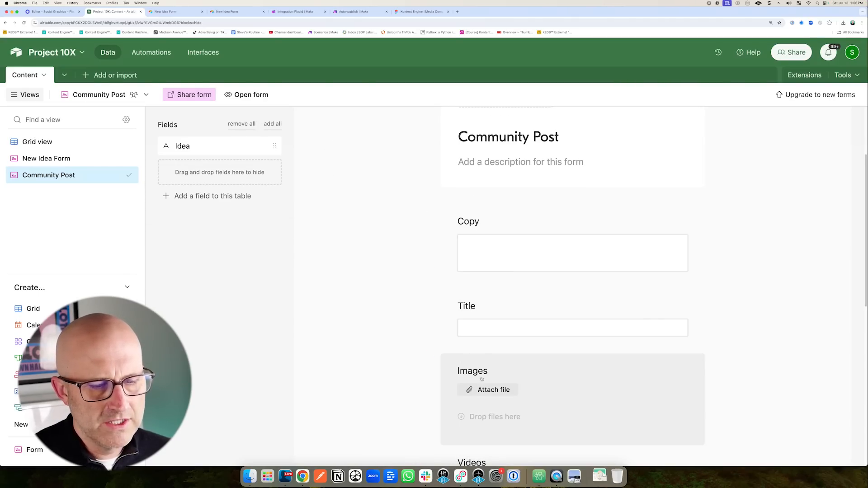
drag(481, 380, 246, 205)
drag(481, 295, 263, 208)
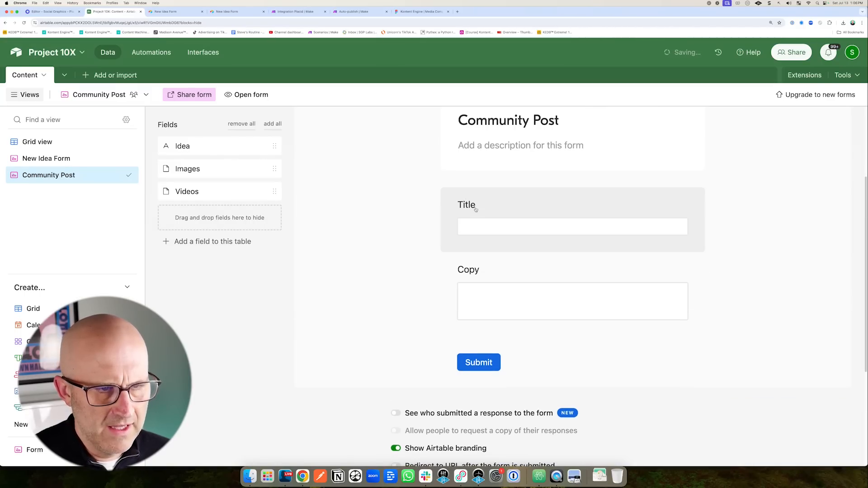
scroll(372, 373, down, 4)
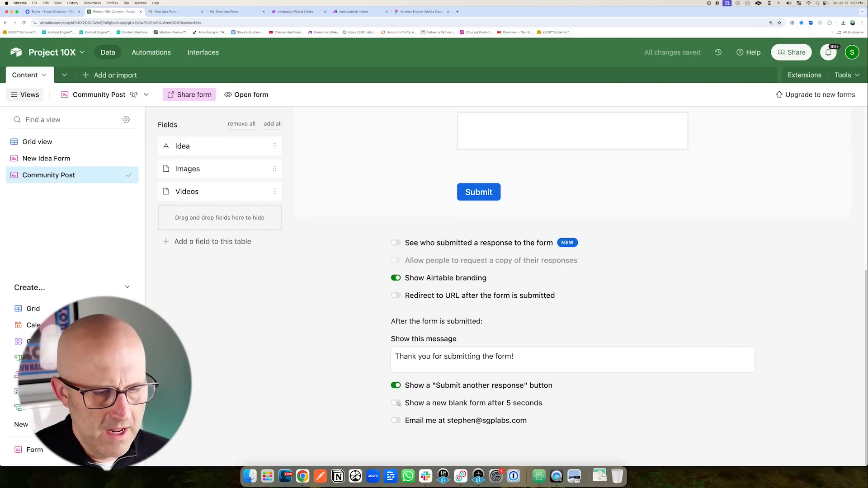
click(397, 403)
scroll(318, 342, up, 4)
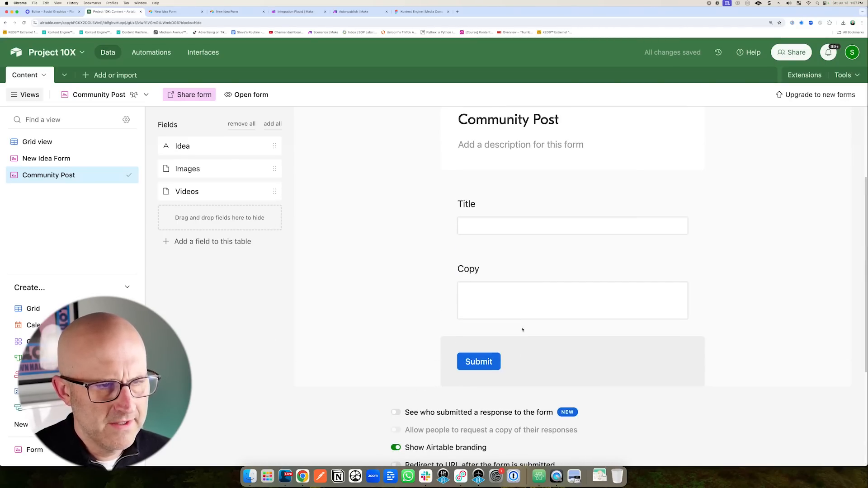
Open the live Community Post form and paste the Skool post's title into Title.
click(250, 97)
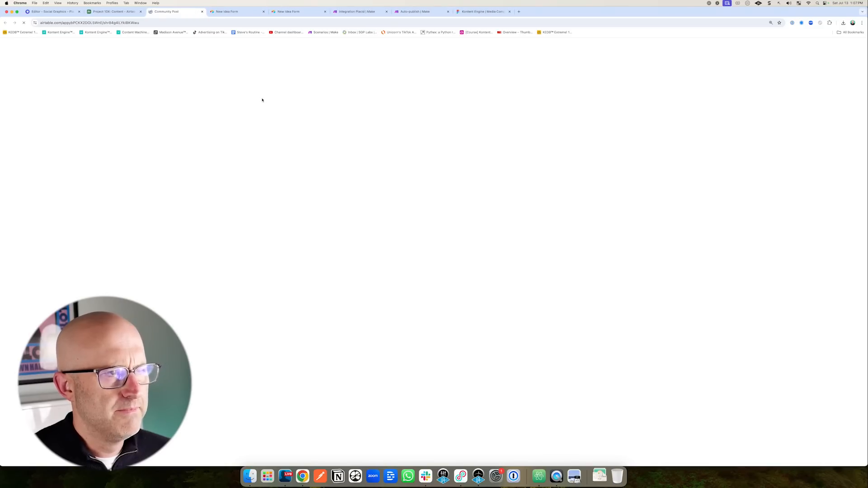
drag(312, 107, 278, 256)
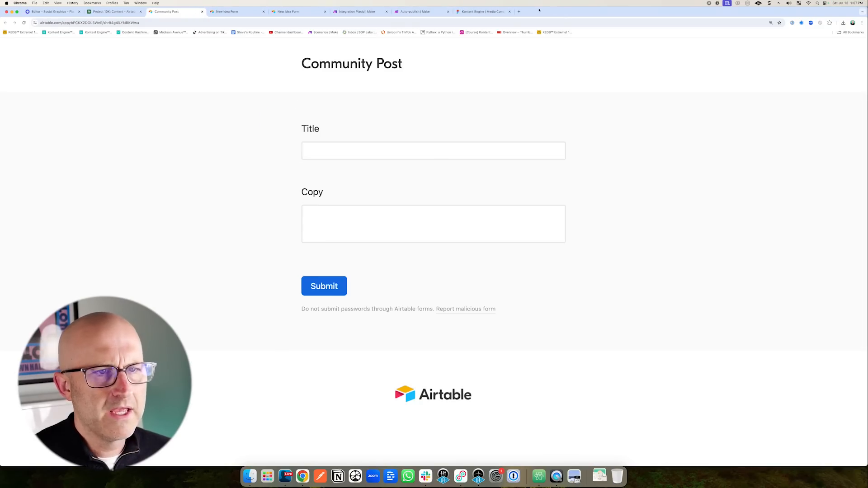
click(519, 12)
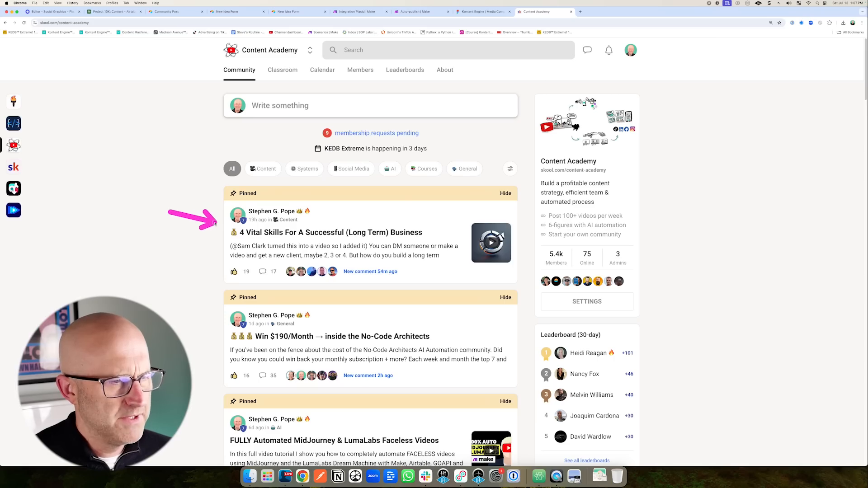
click(320, 235)
drag(516, 102, 293, 102)
key(super+c)
key(super+3)
click(314, 152)
key(super+v)
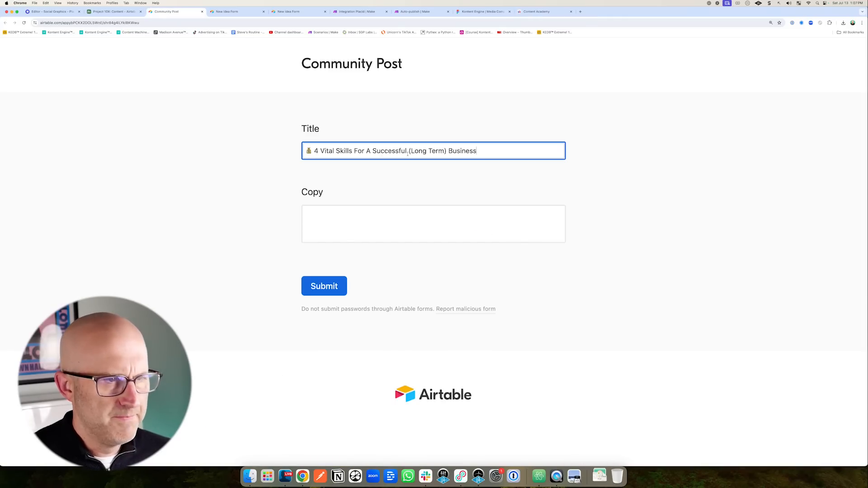
Copy the post's full text into the Copy field and submit the form.
key(super+9)
drag(419, 416, 293, 113)
key(super+c)
key(super+3)
click(318, 219)
key(super+v)
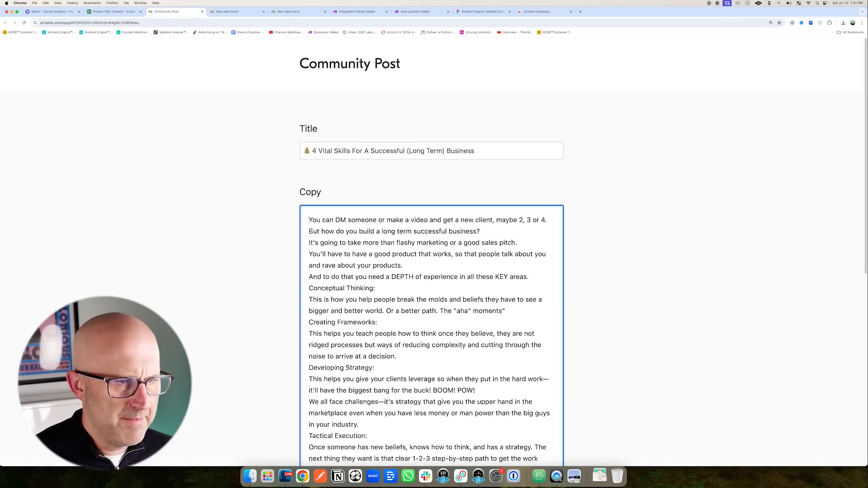
scroll(386, 287, down, 10)
click(334, 315)
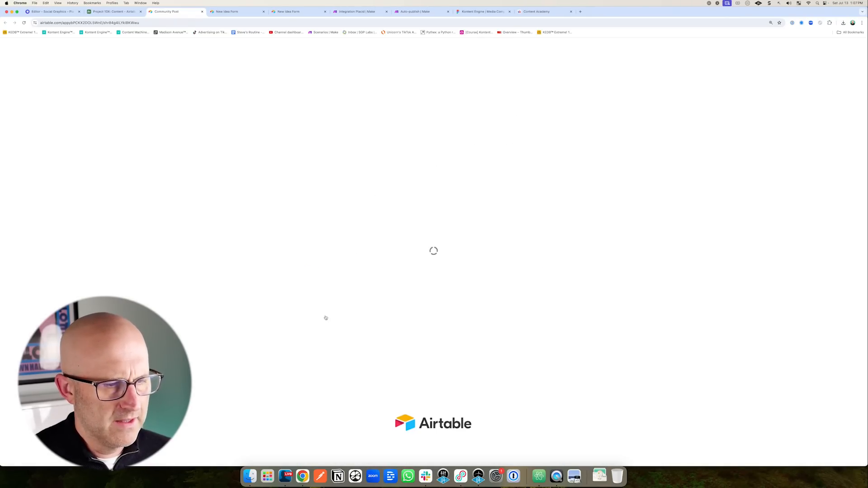
key(super+2)
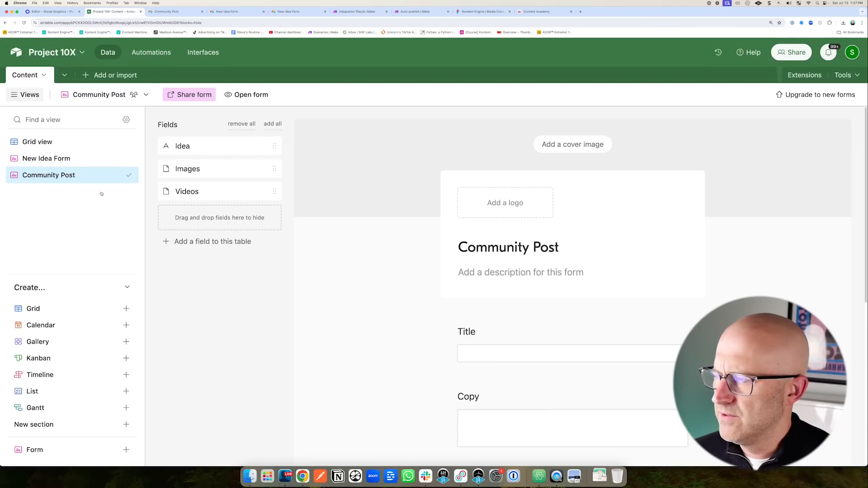
Switch the Content table to Grid view to see record 5's Copy and Title.
click(37, 142)
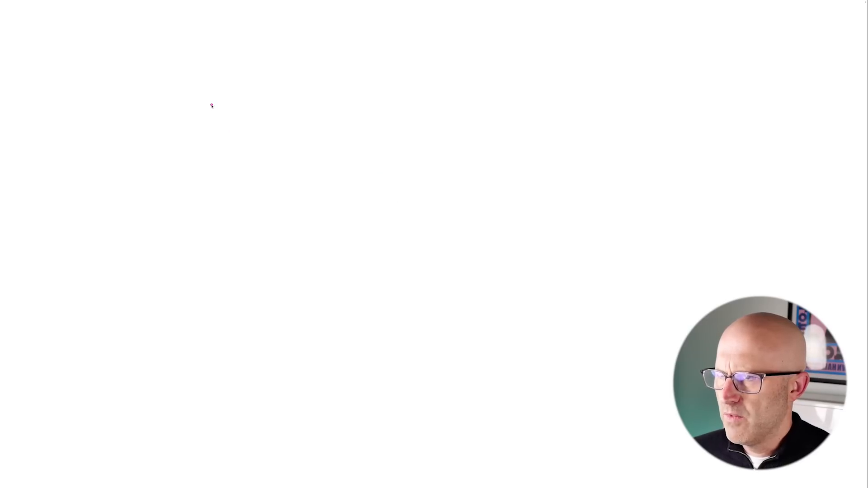
Sketch a C box with an arrow into a large I box, then mark the Zapier Vs Make.com record.
drag(212, 105, 212, 232)
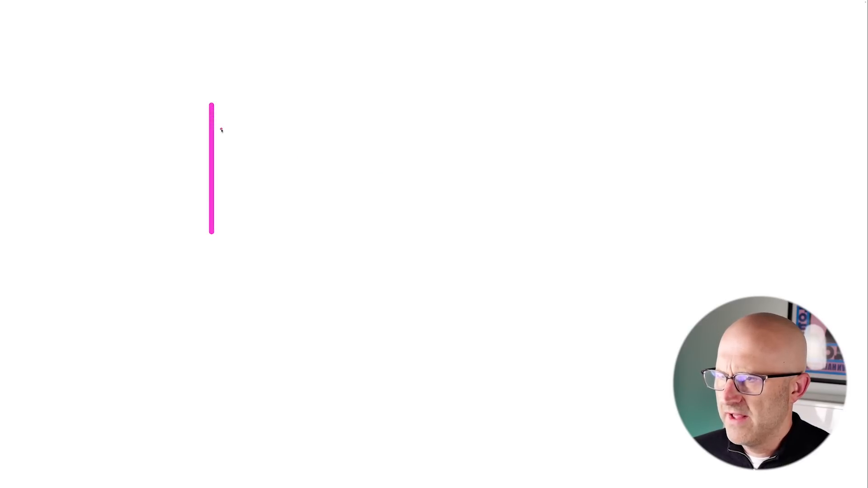
mouse_move(211, 103)
mouse_down()
mouse_move(321, 120)
mouse_move(324, 243)
mouse_move(214, 239)
mouse_up()
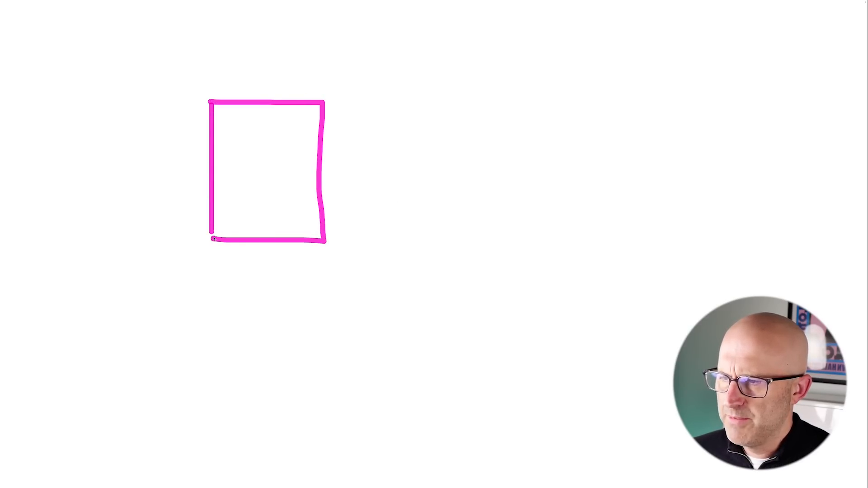
mouse_move(261, 148)
mouse_down()
mouse_move(259, 209)
mouse_move(283, 210)
mouse_up()
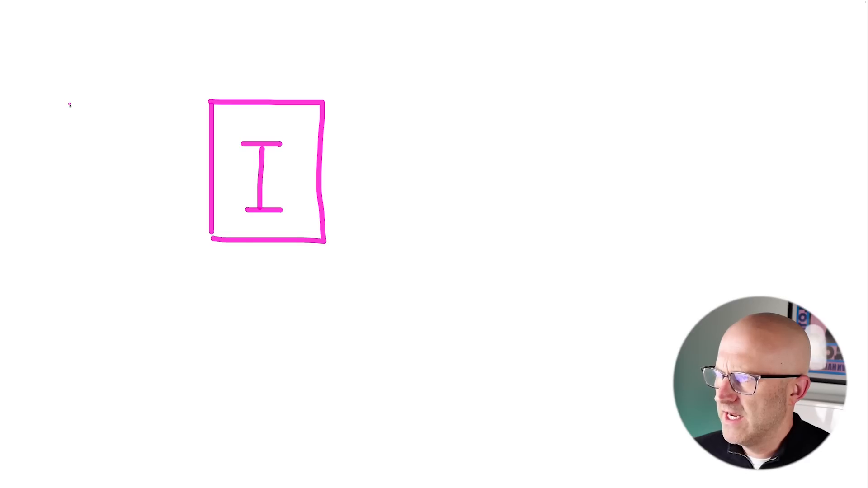
drag(70, 105, 47, 138)
mouse_move(26, 81)
mouse_down()
mouse_move(68, 168)
mouse_move(45, 74)
mouse_up()
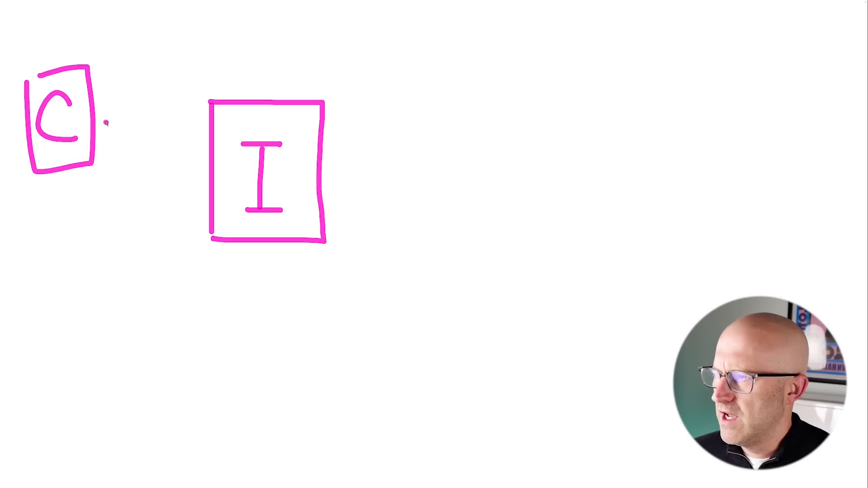
drag(105, 123, 180, 131)
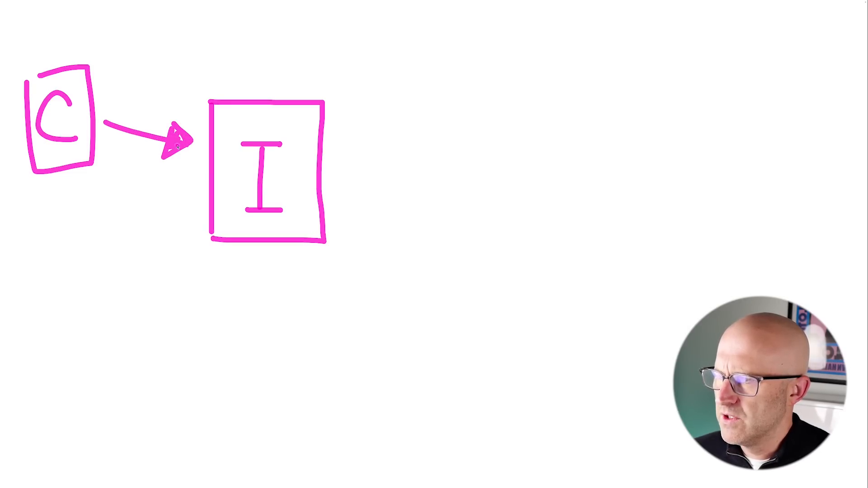
drag(332, 173, 392, 174)
drag(374, 157, 374, 181)
drag(378, 186, 401, 185)
mouse_move(252, 282)
mouse_down()
mouse_move(221, 198)
mouse_move(263, 186)
mouse_move(325, 205)
mouse_up()
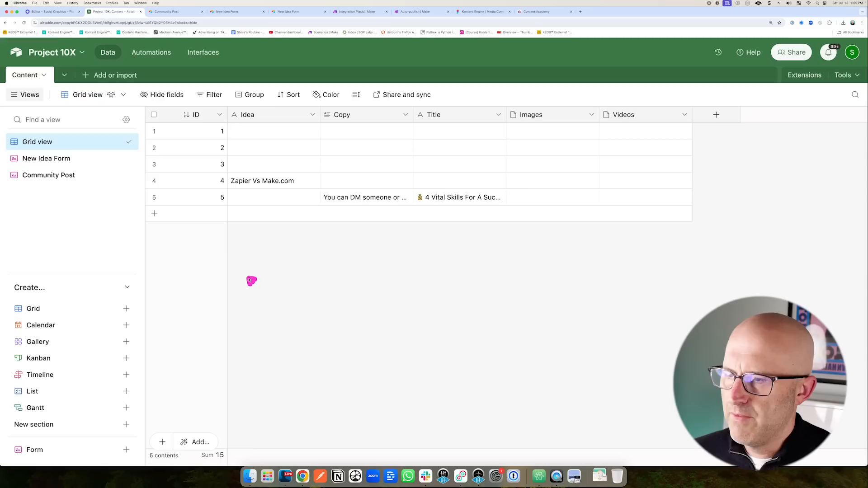
Annotate the records, the Zapier Vs Make.com idea, row 5's copy and the add-field button.
key(Escape)
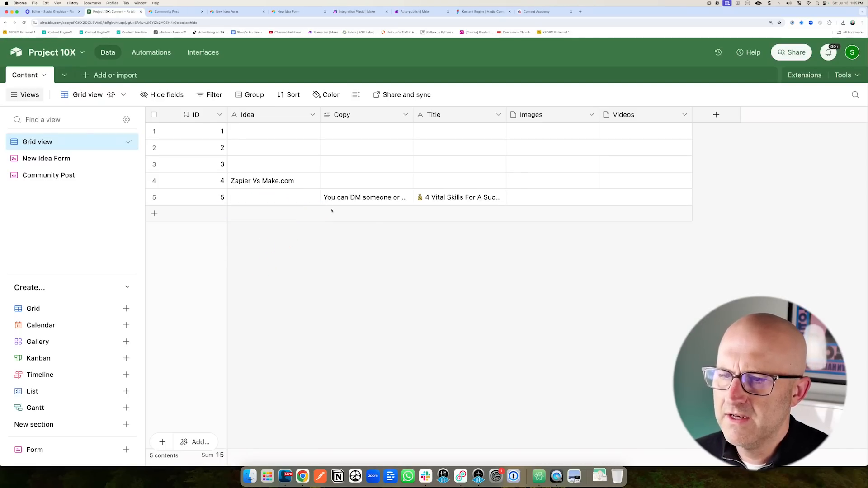
mouse_move(722, 183)
mouse_down()
mouse_move(690, 180)
mouse_move(686, 198)
mouse_up()
mouse_move(729, 158)
mouse_down()
mouse_move(681, 159)
mouse_move(679, 147)
mouse_up()
key(Escape)
mouse_move(284, 158)
mouse_down()
mouse_move(228, 181)
mouse_move(259, 160)
mouse_up()
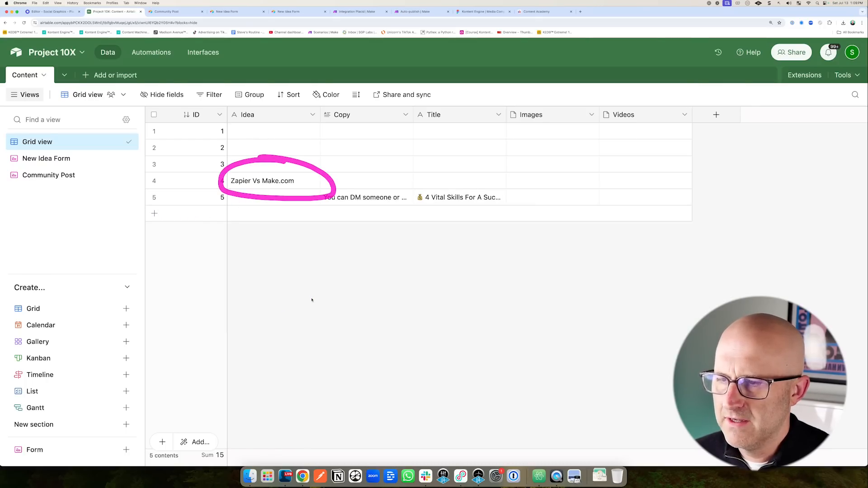
drag(269, 256, 320, 205)
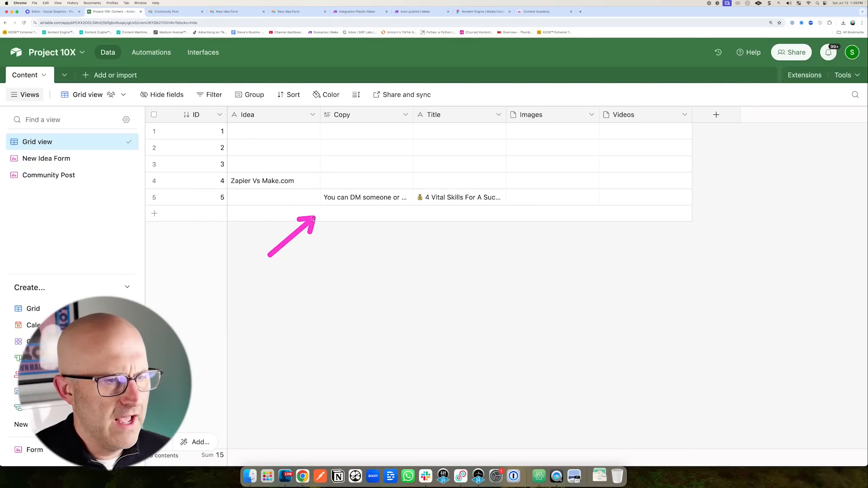
key(Escape)
drag(660, 171, 688, 113)
key(Escape)
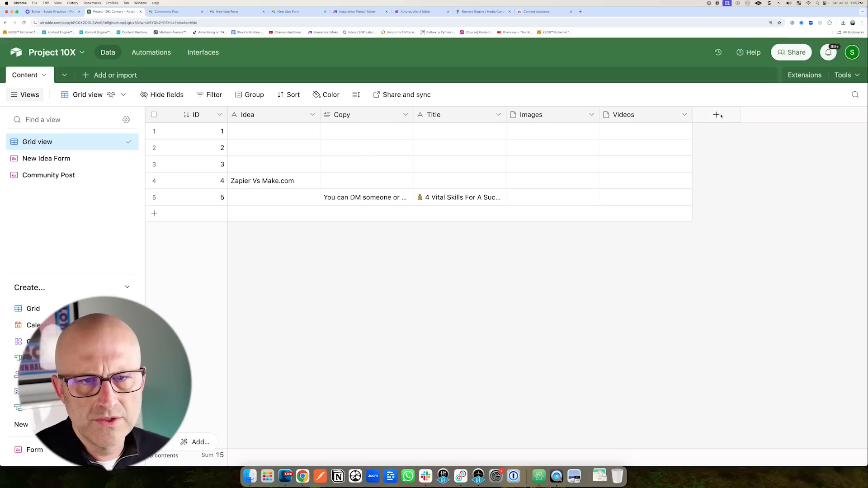
Add a single-select Source Type field with options Idea Form, Community Post and Audio Notes.
click(716, 114)
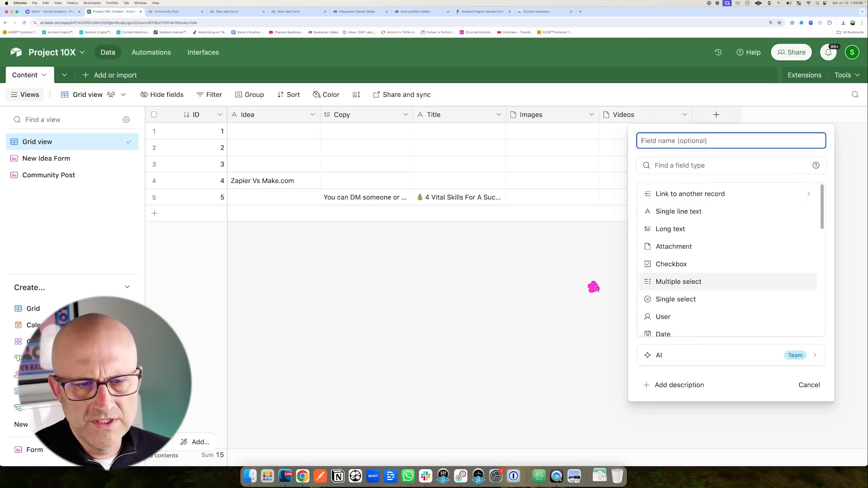
click(678, 300)
click(673, 141)
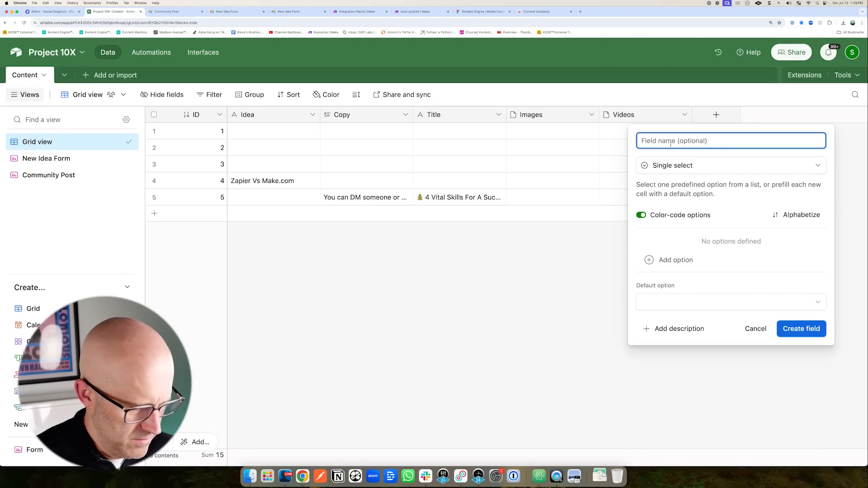
text(Source Type)
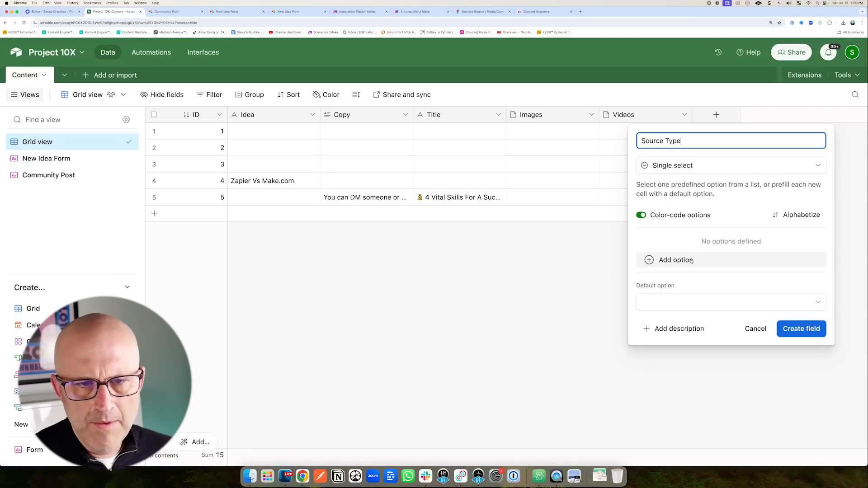
click(682, 263)
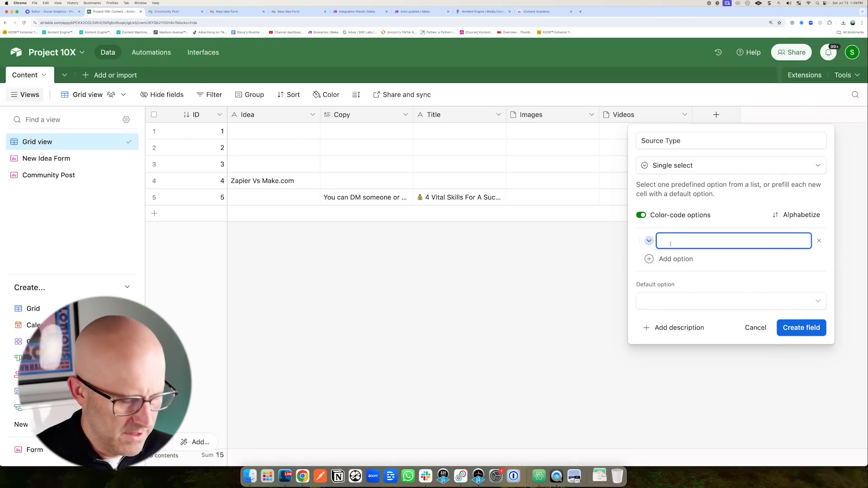
key(super+v)
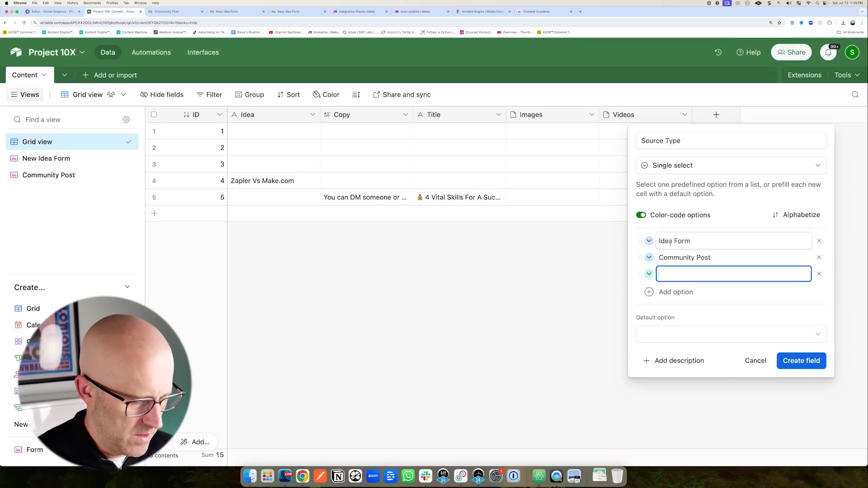
text(Aud)
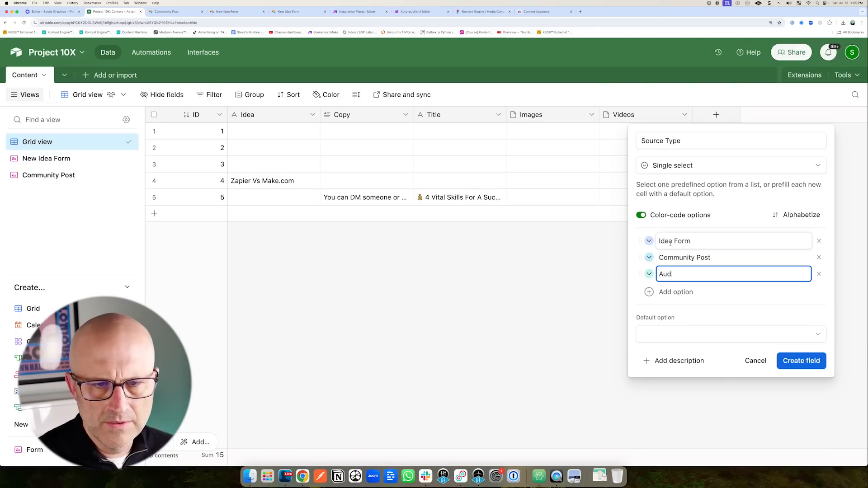
text(io Notes)
click(801, 360)
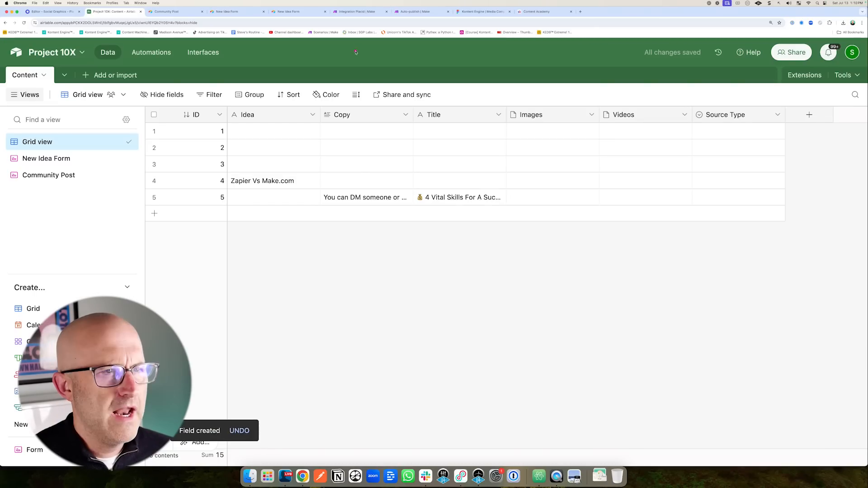
click(357, 11)
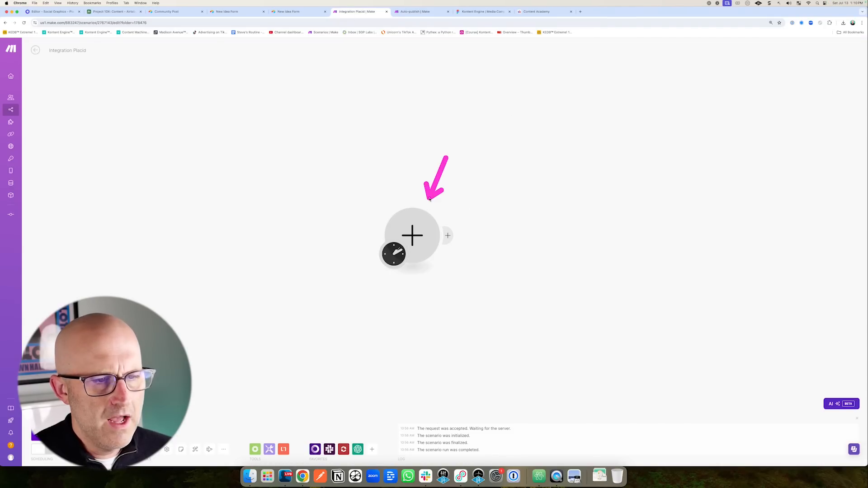
Add a Slack Watch Private Channel Messages trigger, selecting the speak-to-social channel from the list.
click(415, 233)
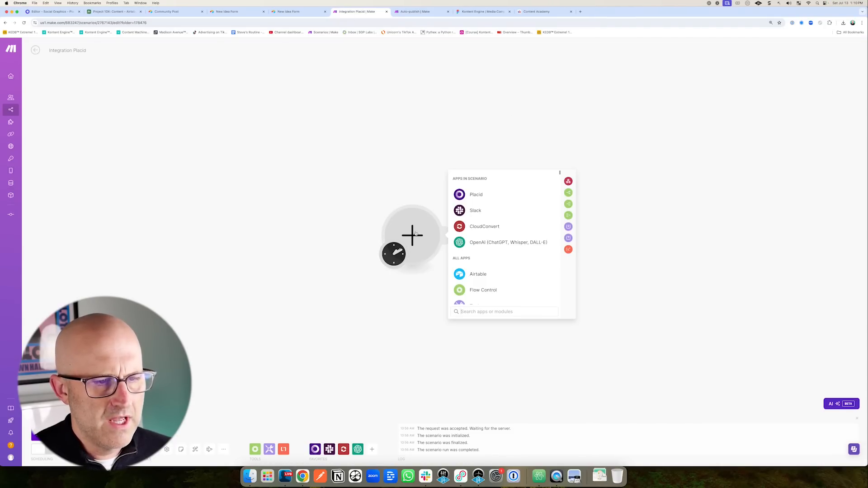
click(468, 211)
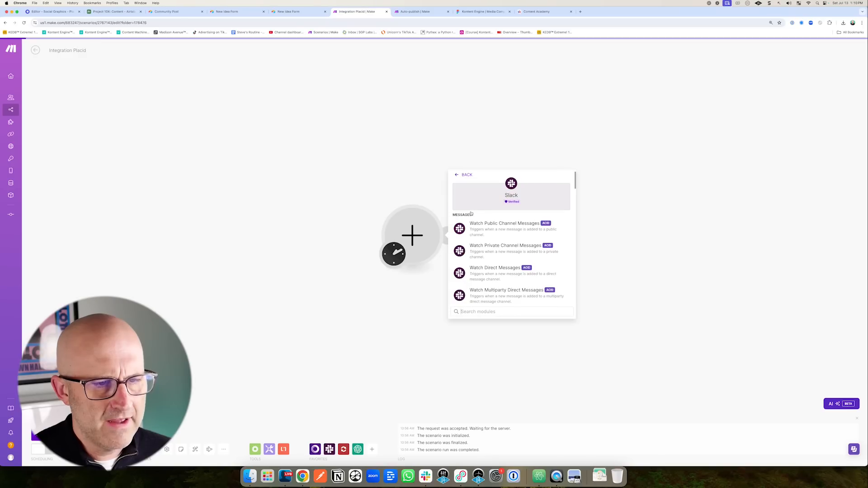
click(506, 246)
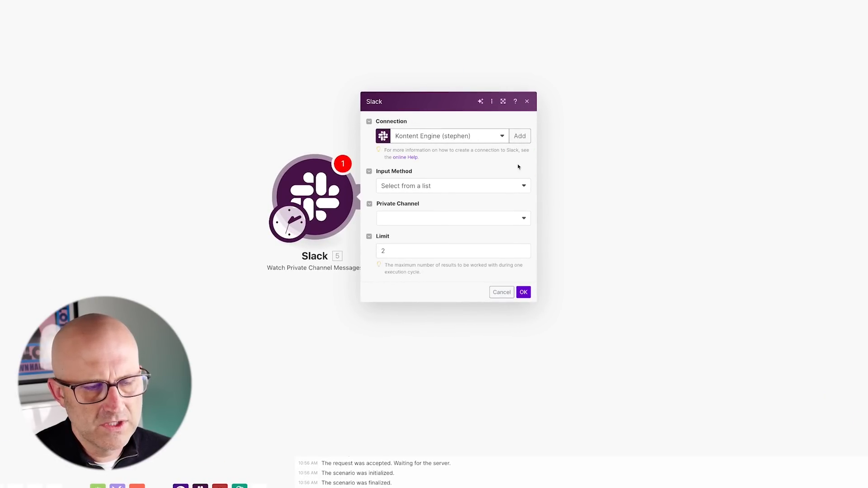
click(436, 186)
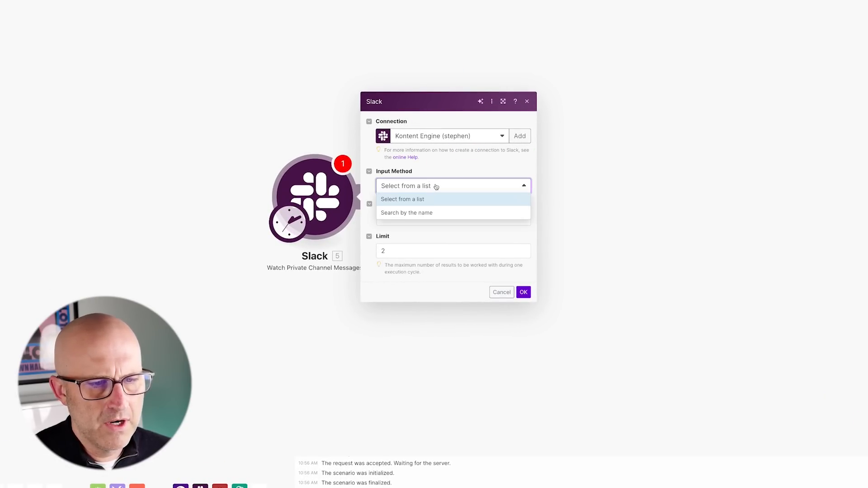
click(419, 199)
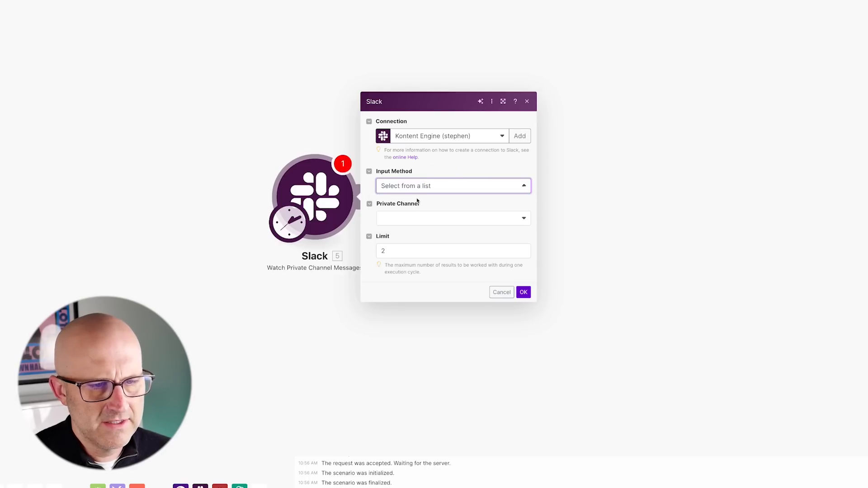
click(418, 219)
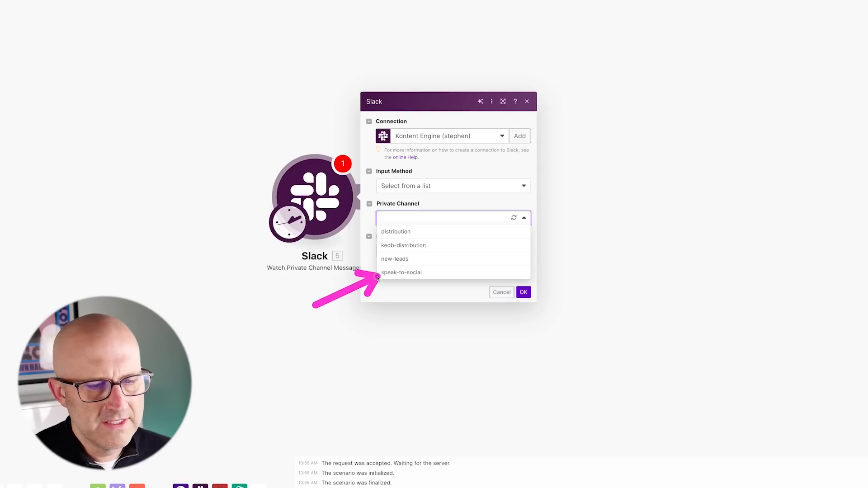
click(400, 273)
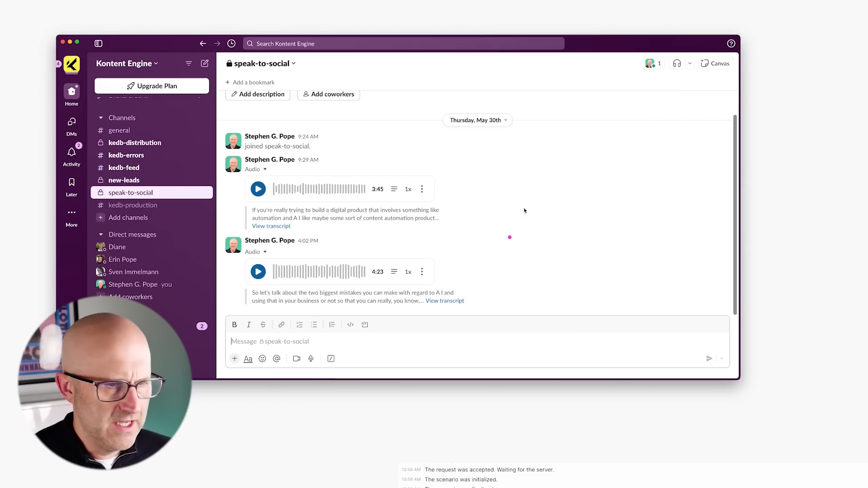
drag(540, 284, 452, 279)
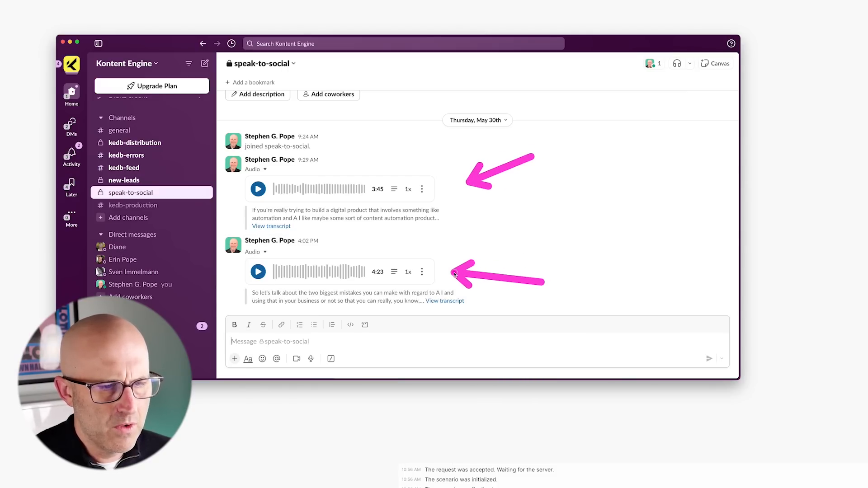
mouse_move(217, 163)
mouse_down()
mouse_move(349, 209)
mouse_move(460, 225)
mouse_up()
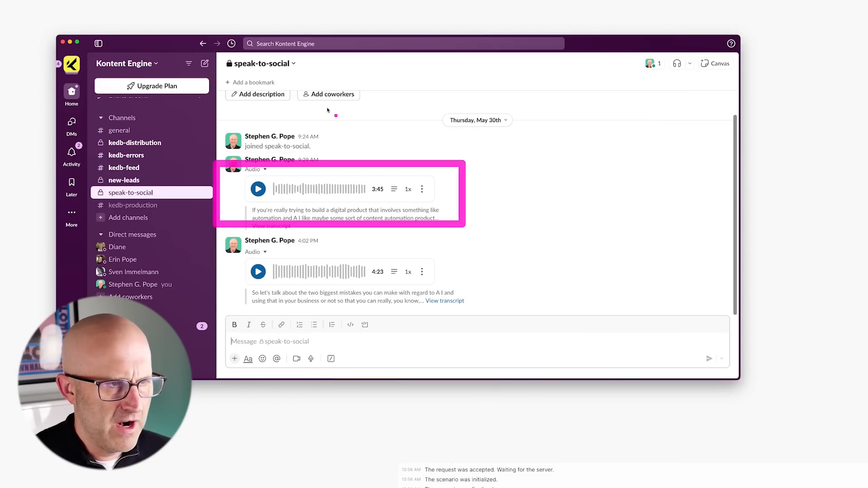
drag(337, 130, 293, 72)
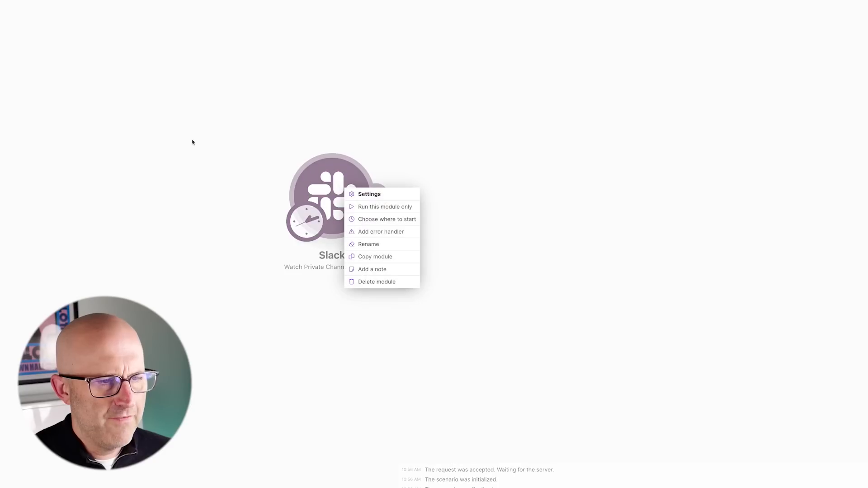
Set the Slack trigger to start from a manually chosen first message.
mouse_move(482, 237)
mouse_down()
mouse_move(416, 204)
mouse_move(419, 234)
mouse_move(409, 208)
mouse_move(428, 220)
mouse_move(413, 223)
mouse_up()
click(390, 220)
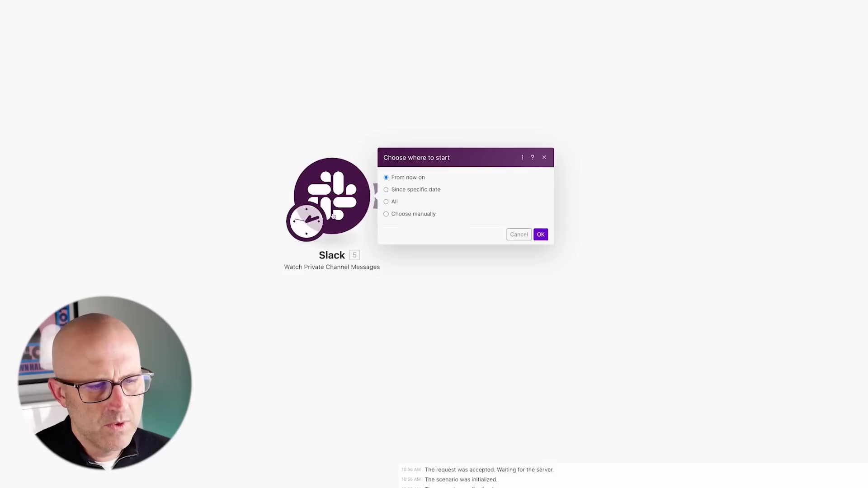
drag(456, 261, 410, 221)
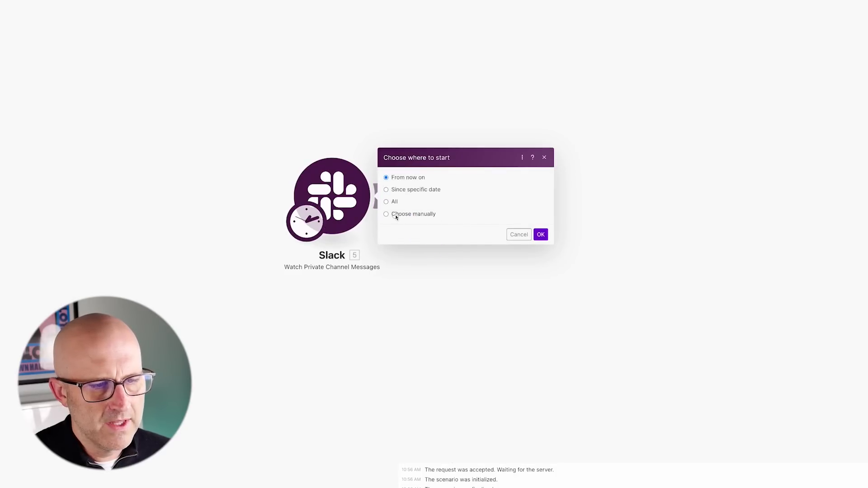
click(396, 217)
mouse_move(176, 191)
mouse_down()
mouse_move(230, 178)
mouse_move(279, 182)
mouse_move(266, 194)
mouse_move(277, 192)
mouse_up()
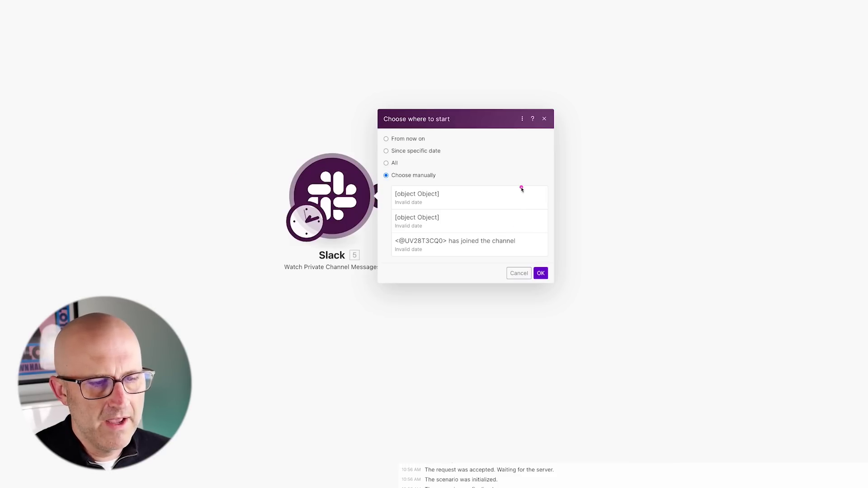
mouse_move(610, 199)
mouse_down()
mouse_move(533, 209)
mouse_move(527, 240)
mouse_move(513, 195)
mouse_move(509, 219)
mouse_up()
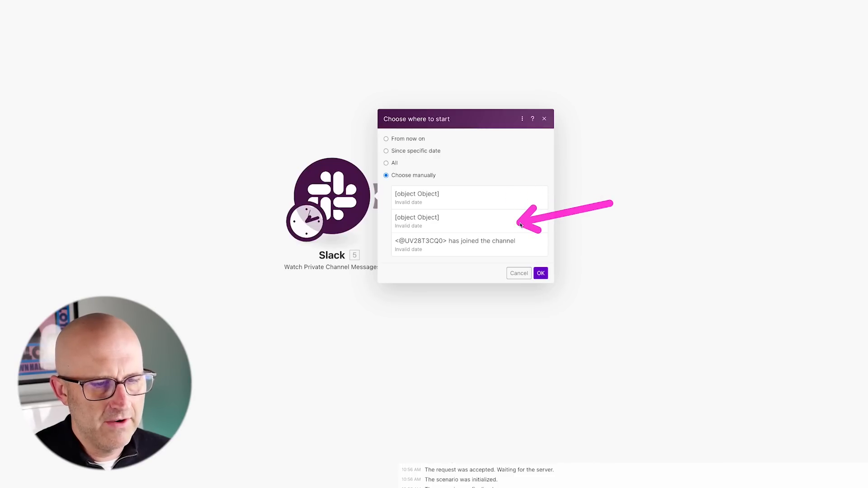
click(542, 275)
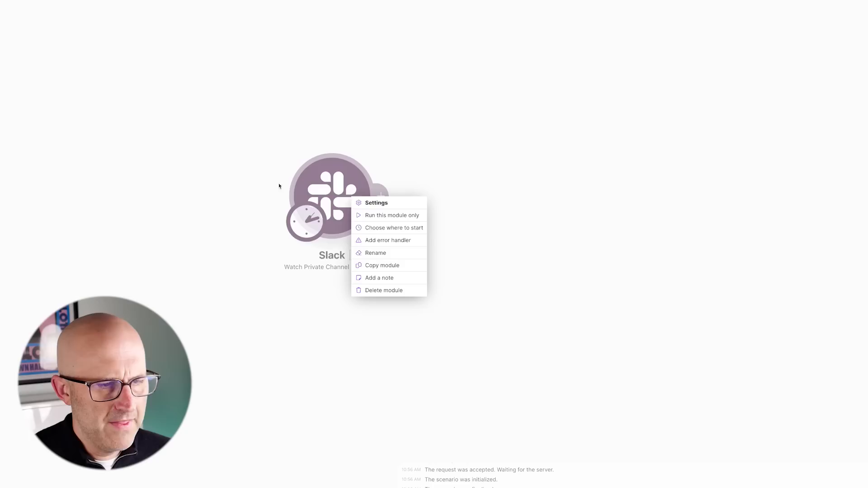
Run only the Slack module and expand the Files array in its output.
click(385, 215)
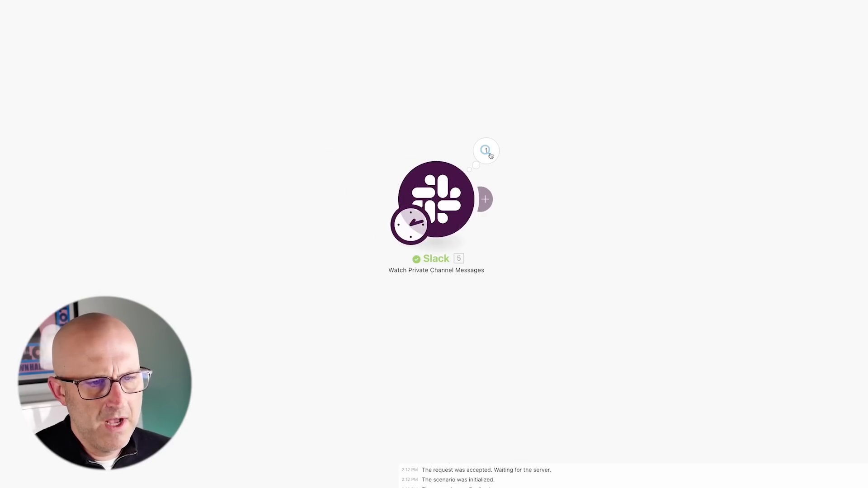
click(490, 155)
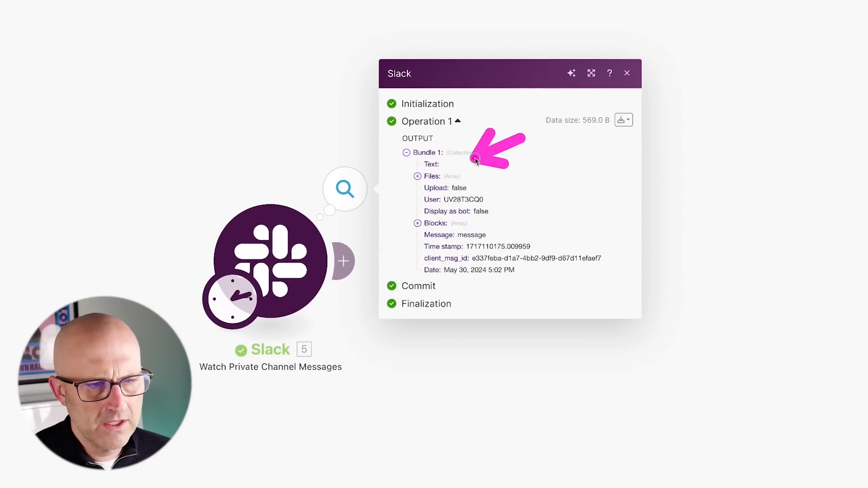
click(417, 176)
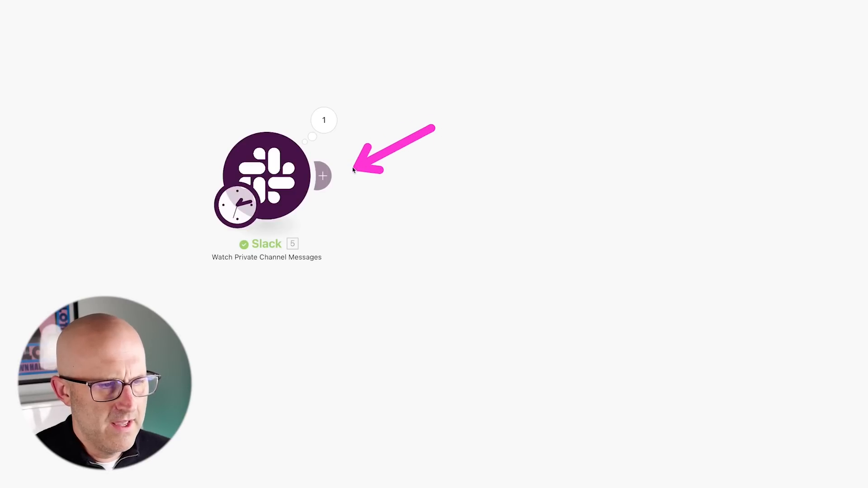
Add a Slack Download a File module using the existing Slack connection with workspace access allowed.
click(322, 175)
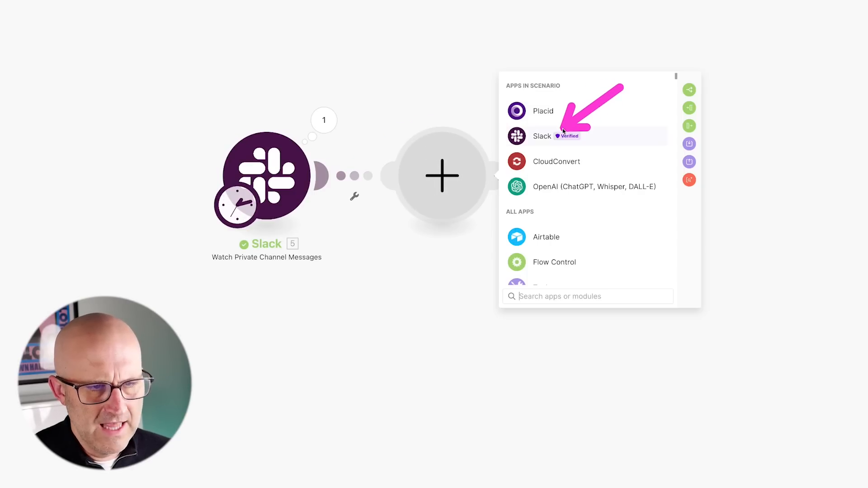
click(538, 141)
scroll(645, 189, down, 5)
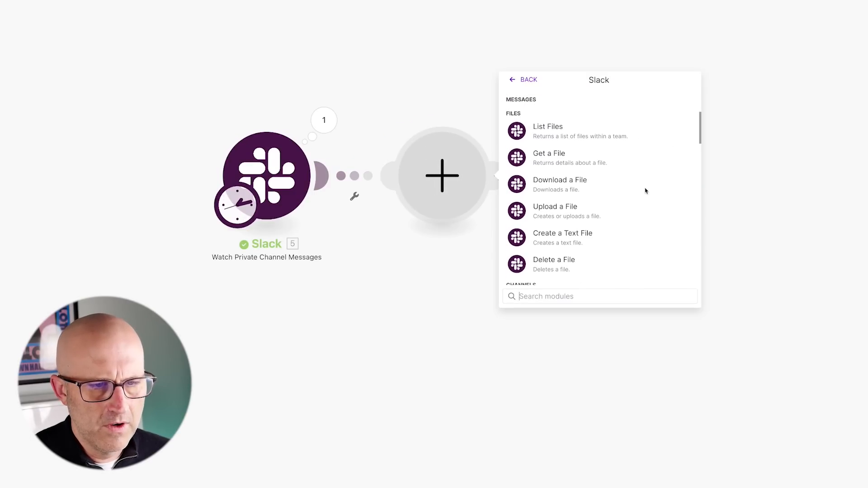
click(560, 185)
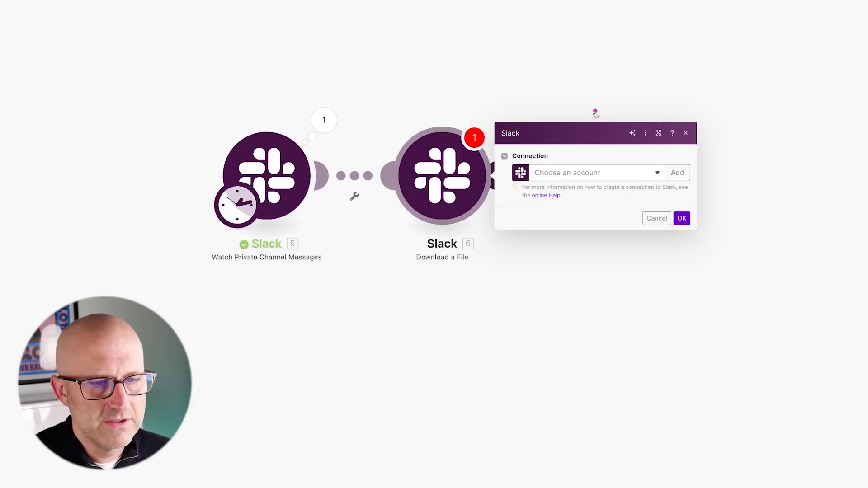
click(568, 172)
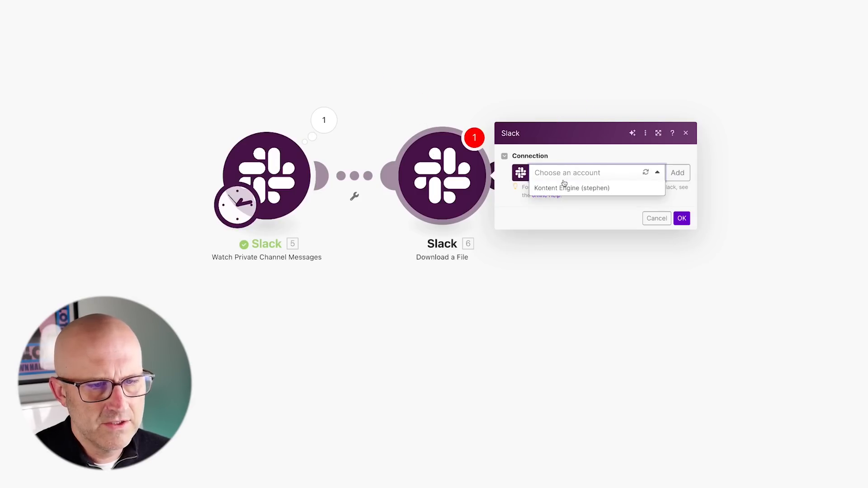
click(565, 187)
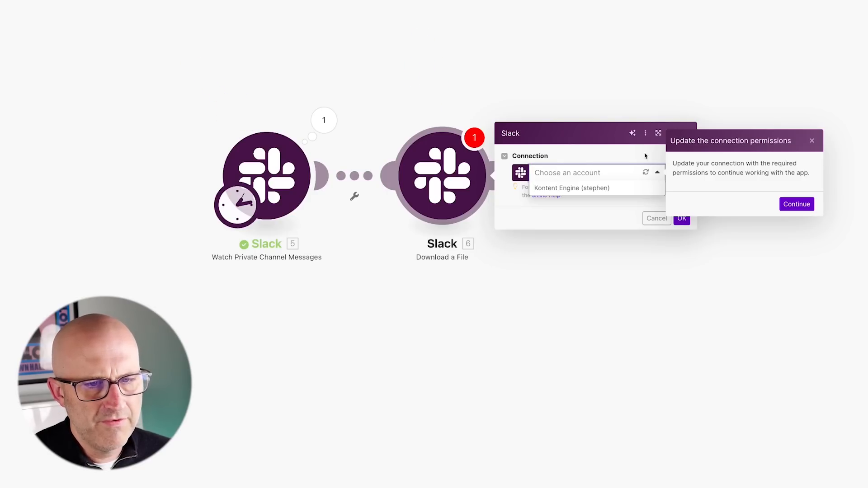
click(797, 204)
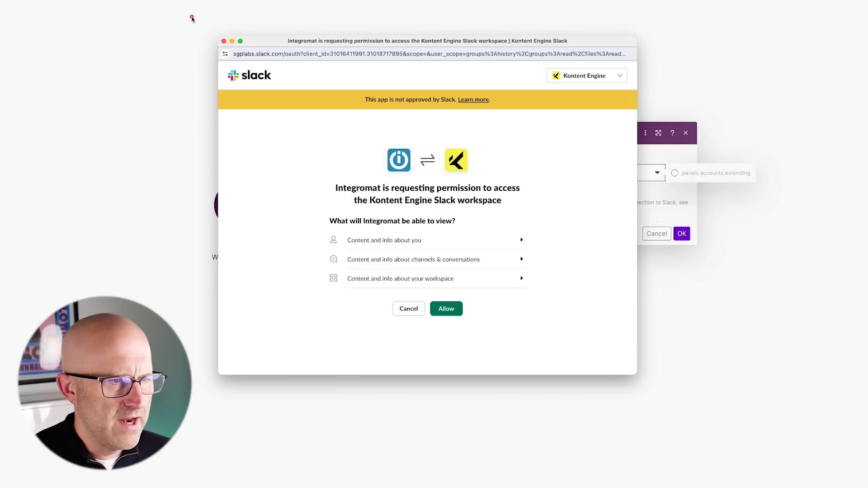
mouse_move(191, 17)
mouse_down()
mouse_move(484, 193)
mouse_move(689, 371)
mouse_move(694, 401)
mouse_up()
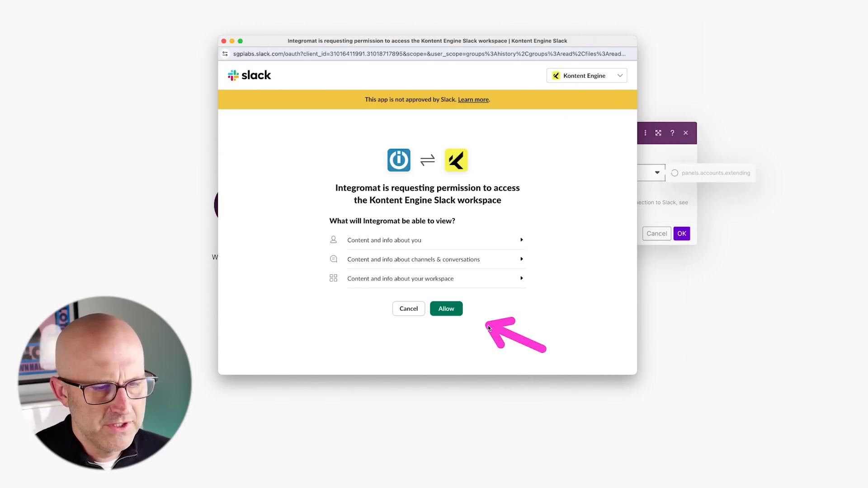
click(446, 308)
Map the watcher's Files private download URL into the download field.
drag(559, 128, 534, 180)
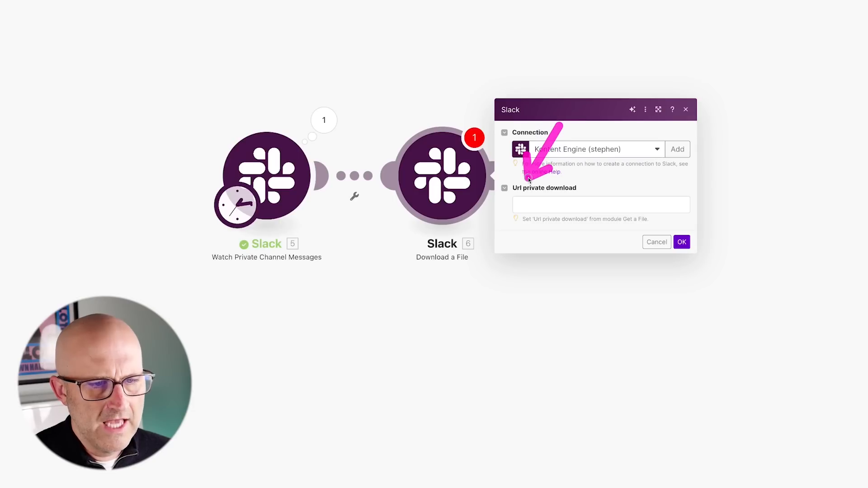
click(532, 203)
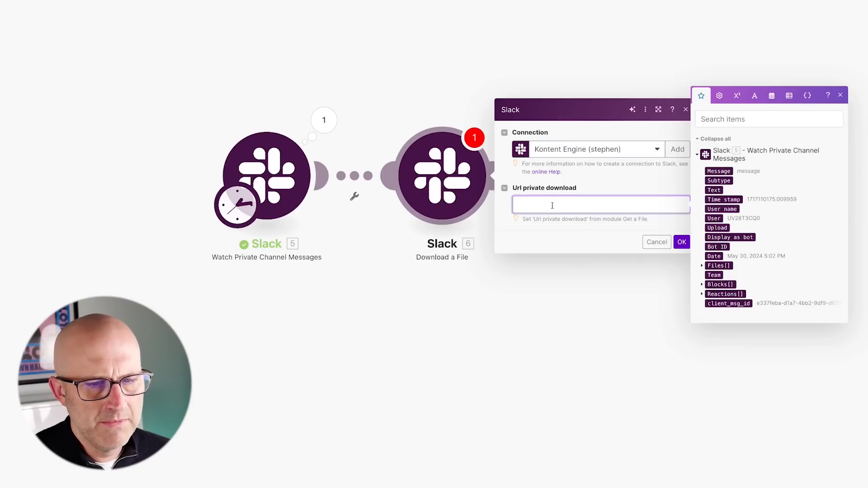
drag(315, 58, 319, 96)
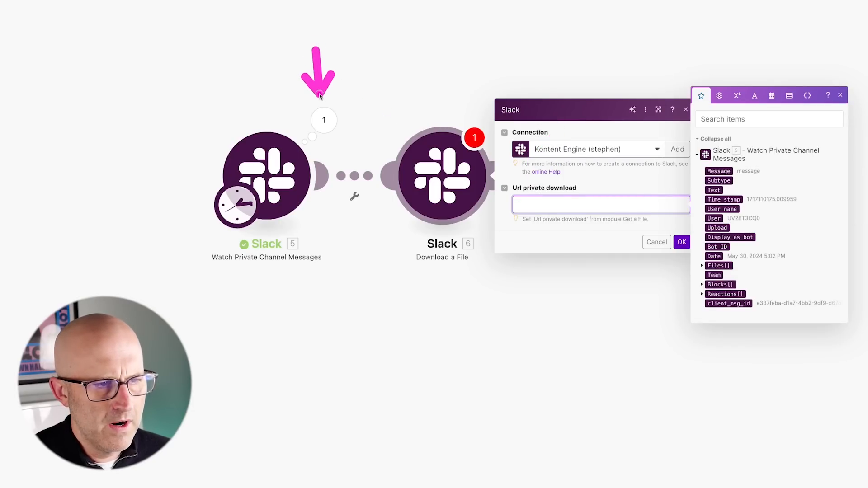
drag(628, 282, 696, 266)
click(702, 265)
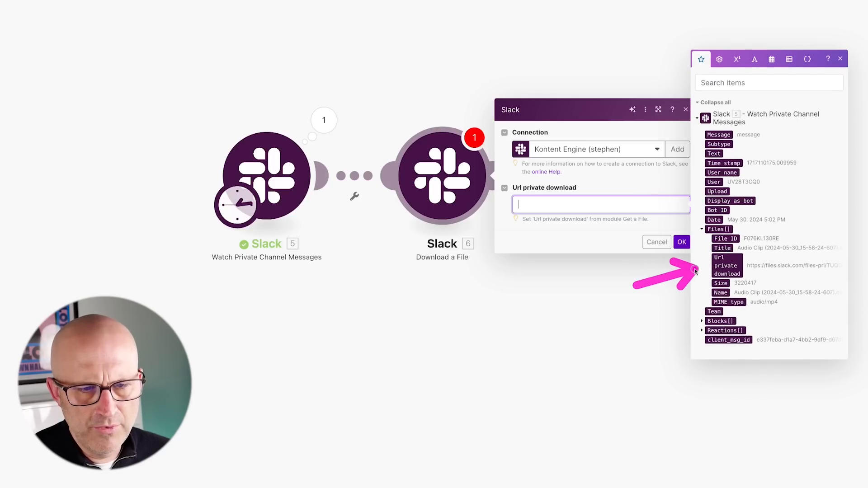
click(731, 266)
drag(735, 183, 699, 224)
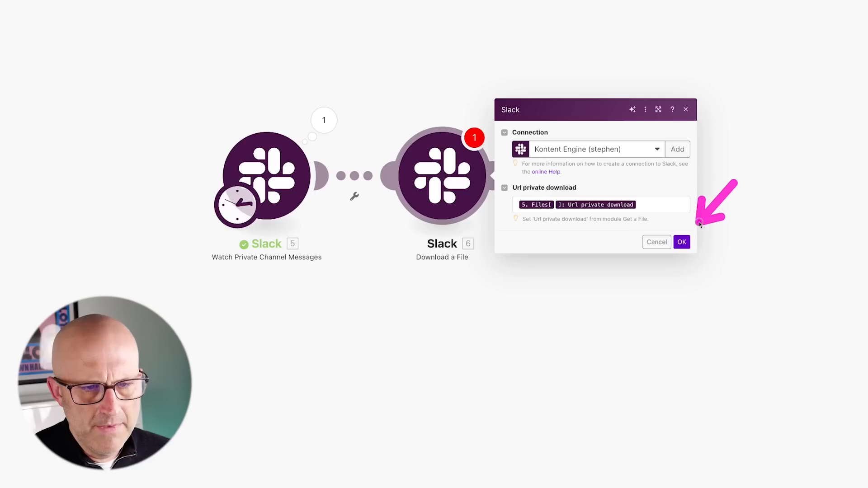
Save the Download a File module and reset the Slack trigger to start at the first message.
click(682, 242)
right_click(246, 190)
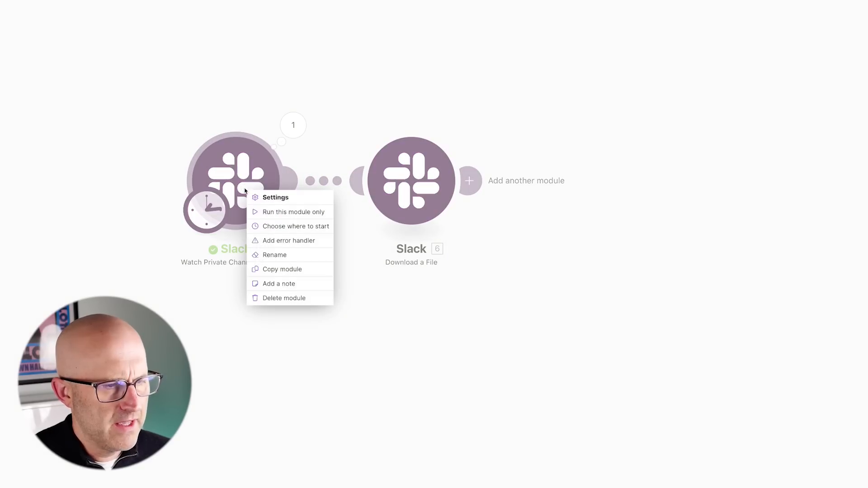
click(290, 227)
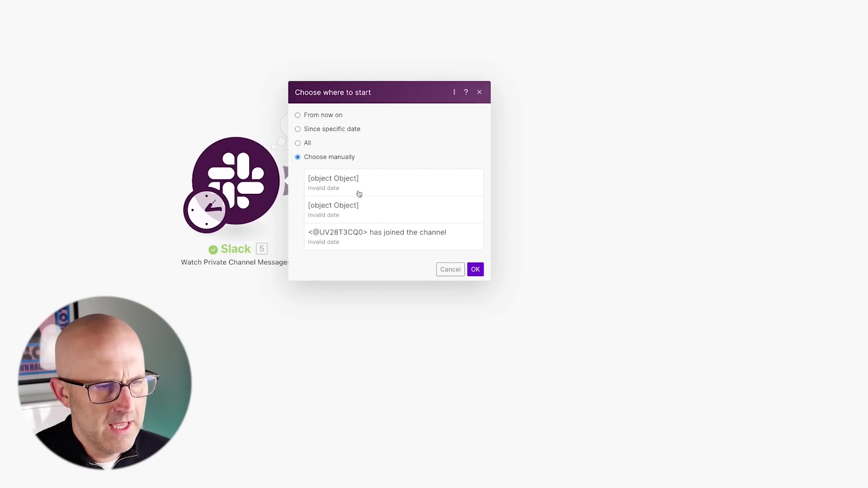
click(378, 195)
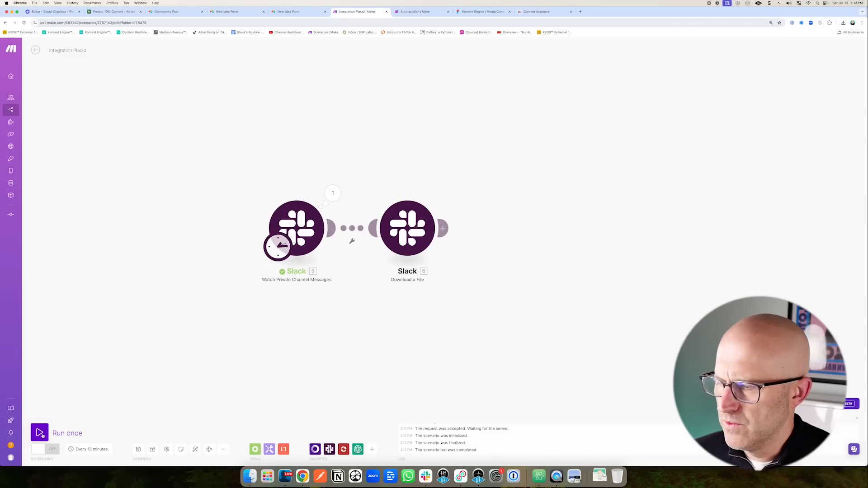
Run the scenario once and check the .m4a audio file returned by Download a File.
click(40, 433)
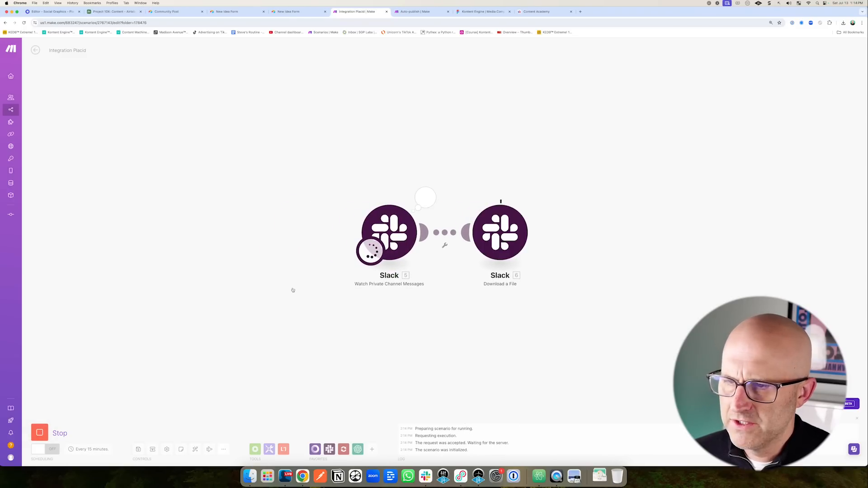
click(540, 195)
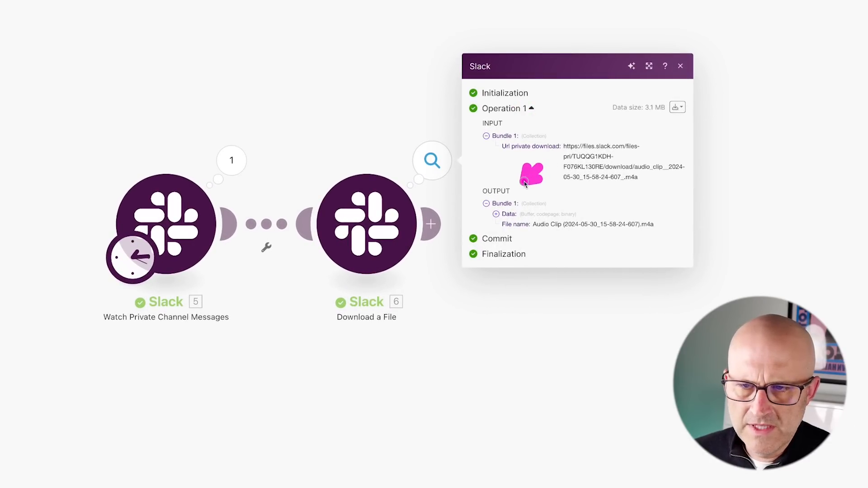
drag(597, 324, 311, 316)
click(311, 316)
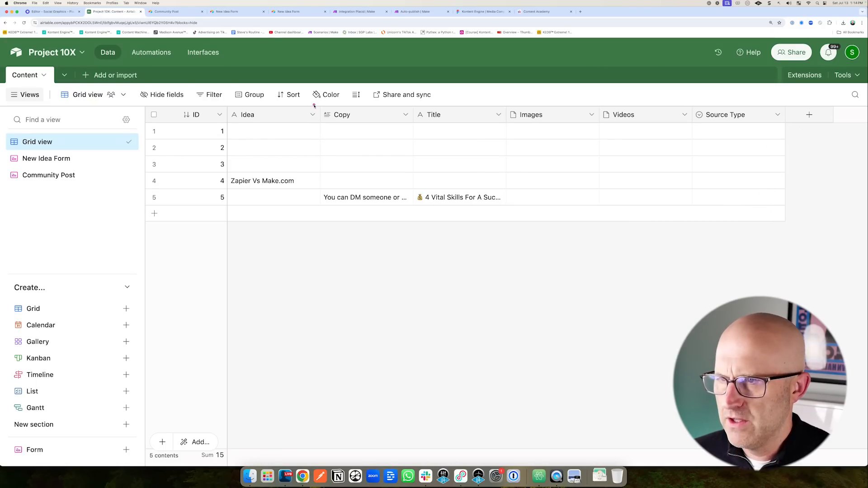
mouse_move(310, 96)
mouse_down()
mouse_move(365, 171)
mouse_move(428, 230)
mouse_up()
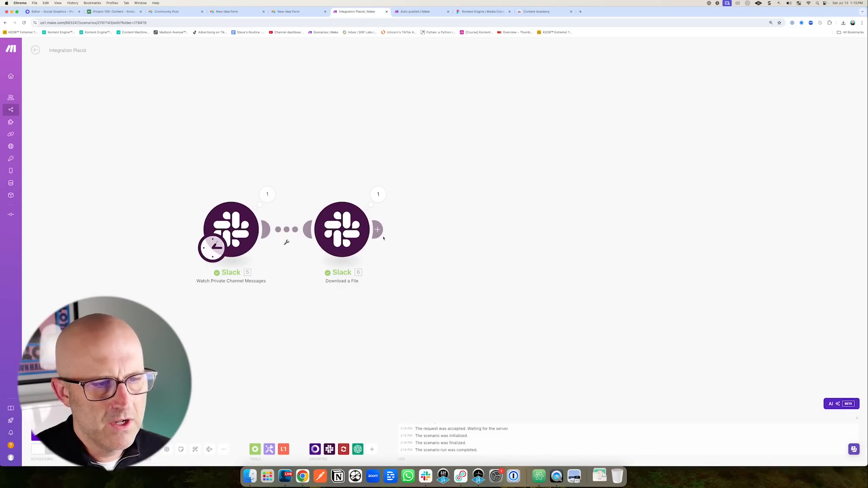
Add an OpenAI Create a Transcription (Whisper) module using Whisper-1 and JSON on the downloaded file.
click(385, 232)
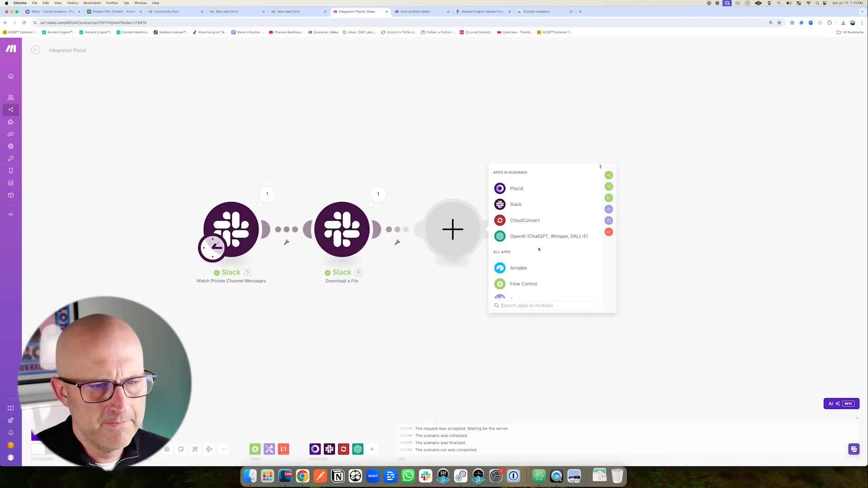
click(531, 235)
scroll(559, 260, down, 3)
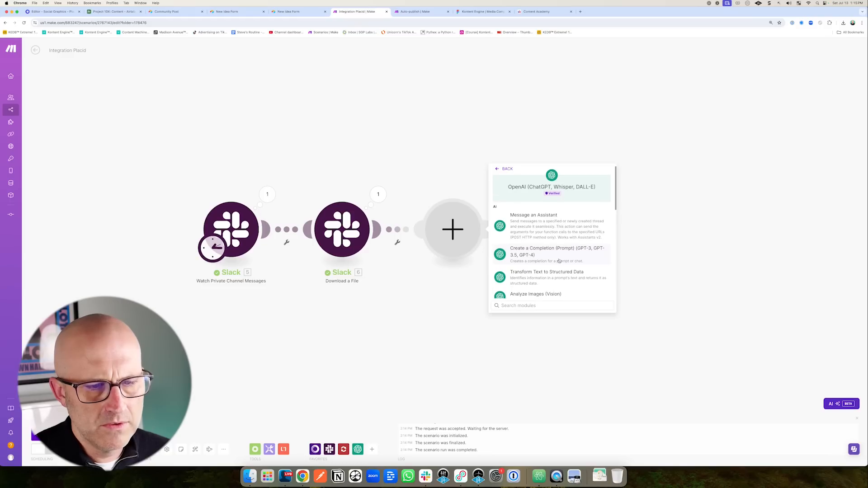
scroll(558, 259, down, 2)
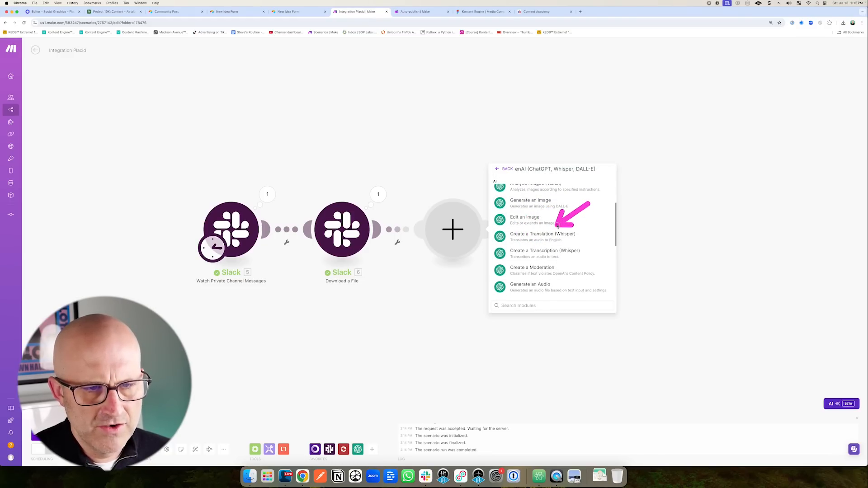
click(540, 254)
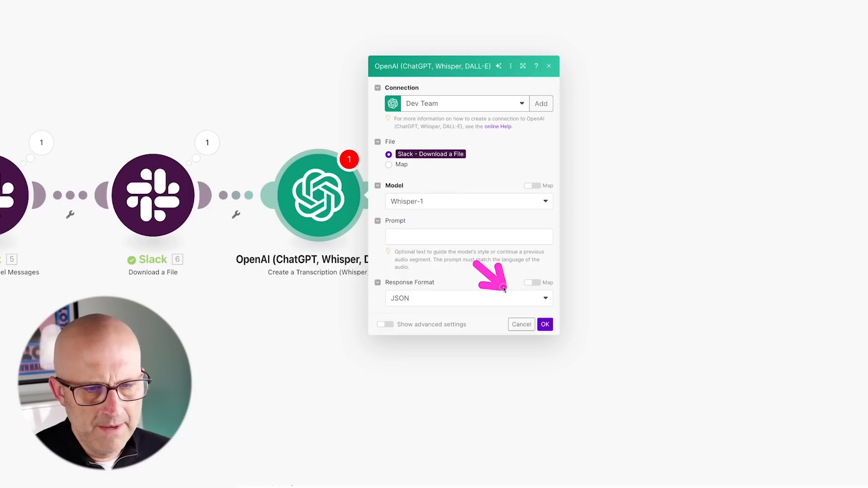
click(545, 324)
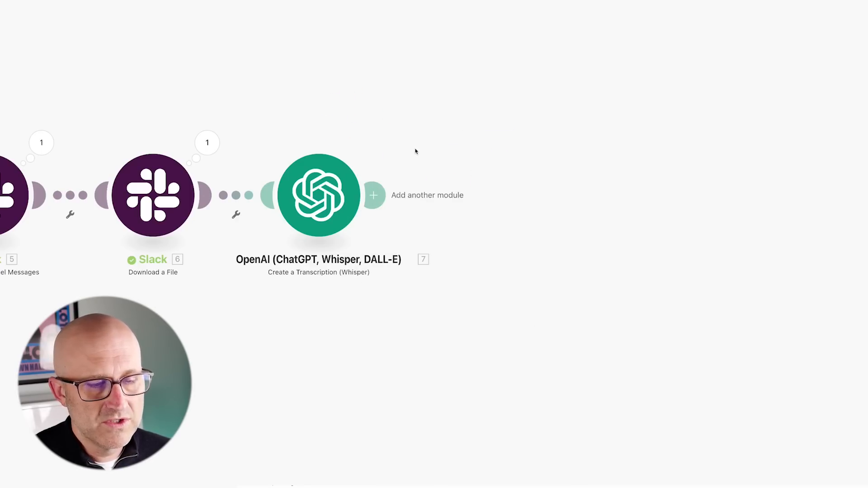
mouse_move(247, 118)
mouse_down()
mouse_move(382, 232)
mouse_move(407, 282)
mouse_up()
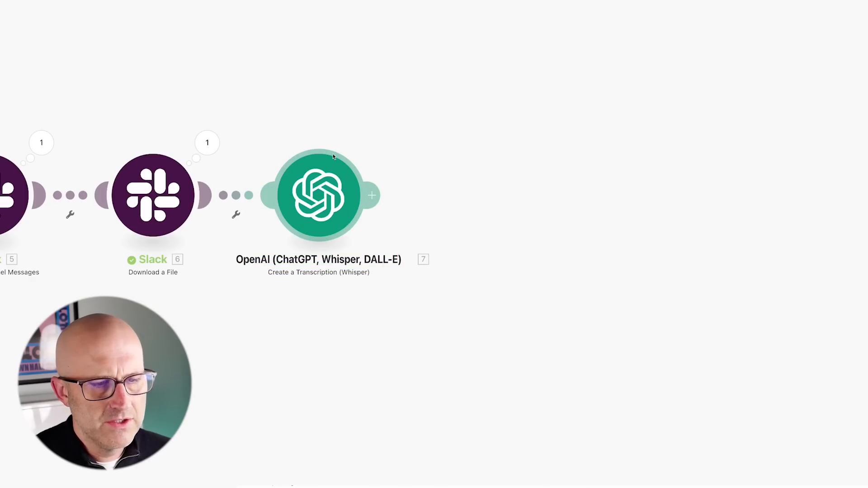
mouse_move(423, 92)
mouse_down()
mouse_move(387, 115)
mouse_move(354, 154)
mouse_up()
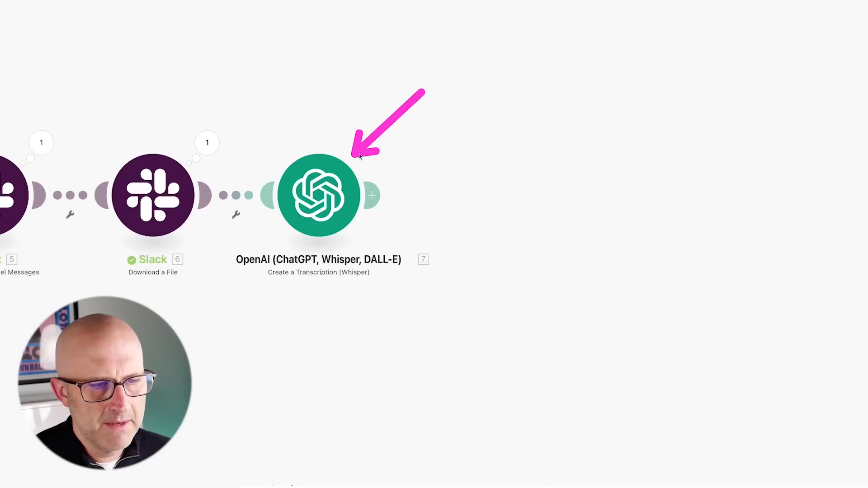
click(207, 142)
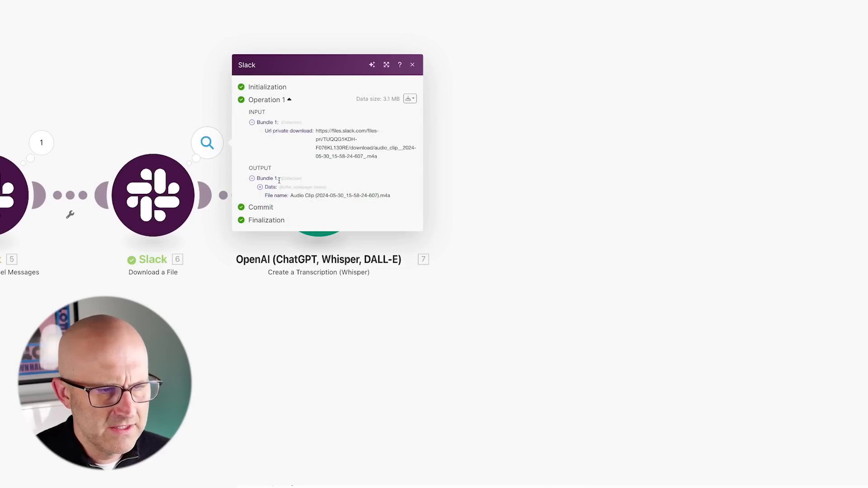
click(260, 187)
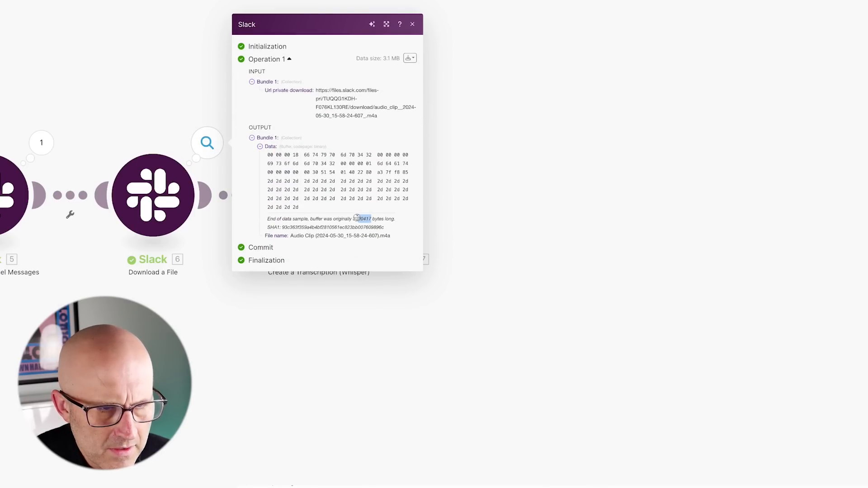
click(493, 182)
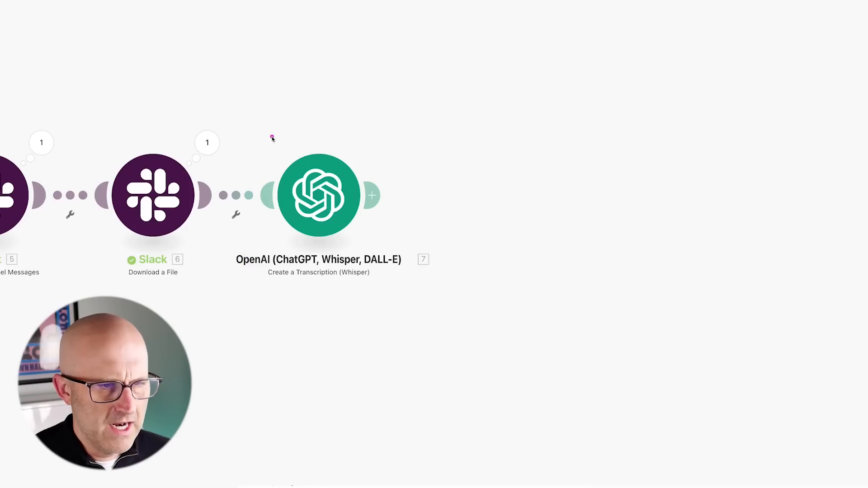
mouse_move(250, 125)
mouse_down()
mouse_move(292, 194)
mouse_move(397, 271)
mouse_up()
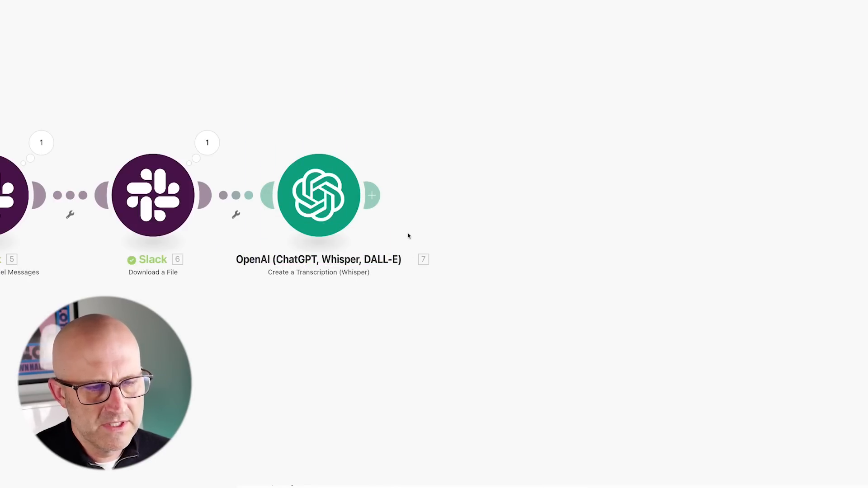
Add an Airtable Create a Record module after the OpenAI step.
click(376, 196)
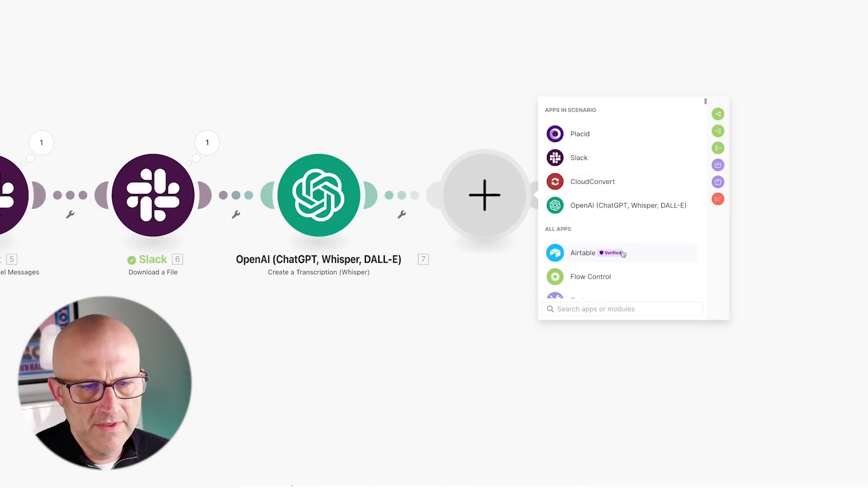
click(584, 252)
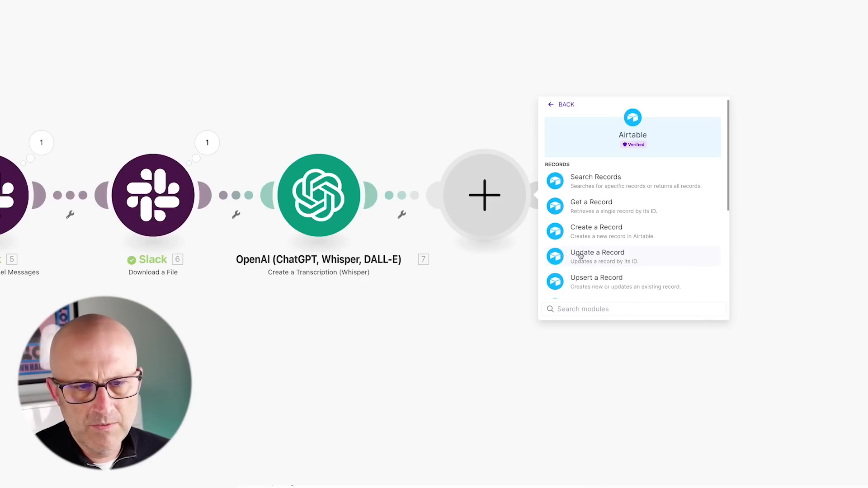
click(596, 228)
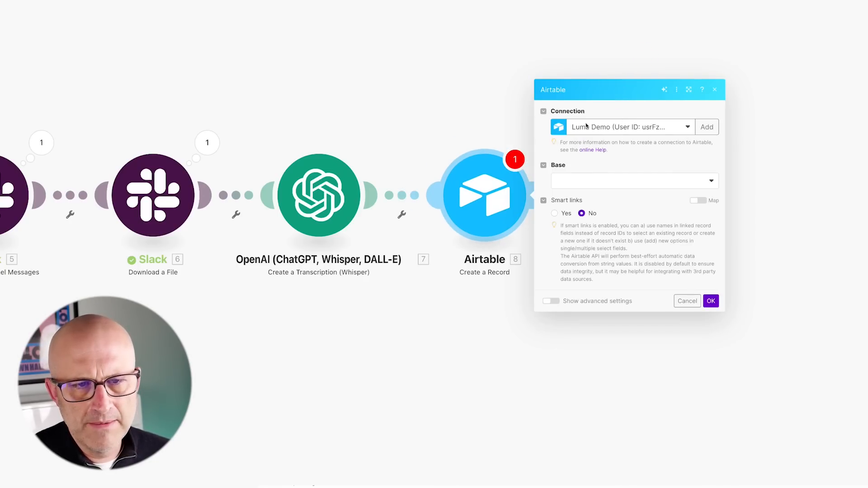
Create a renamed Airtable OAuth connection and save it to begin authorisation.
click(704, 127)
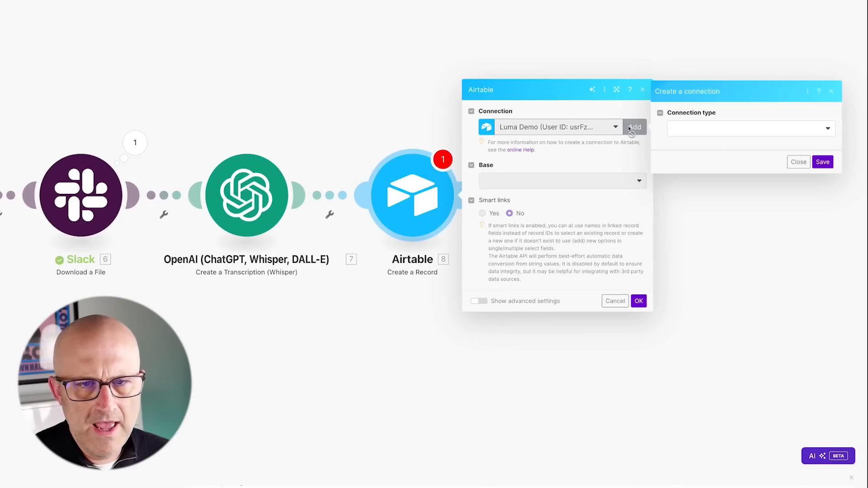
click(678, 128)
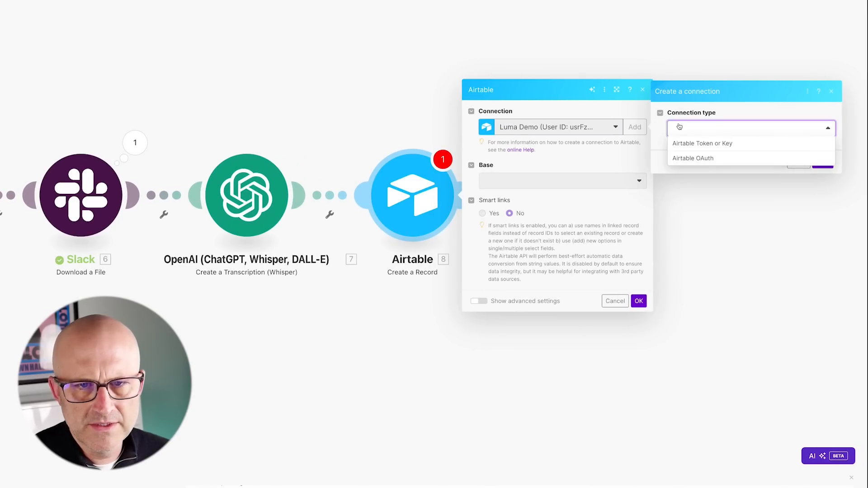
click(698, 158)
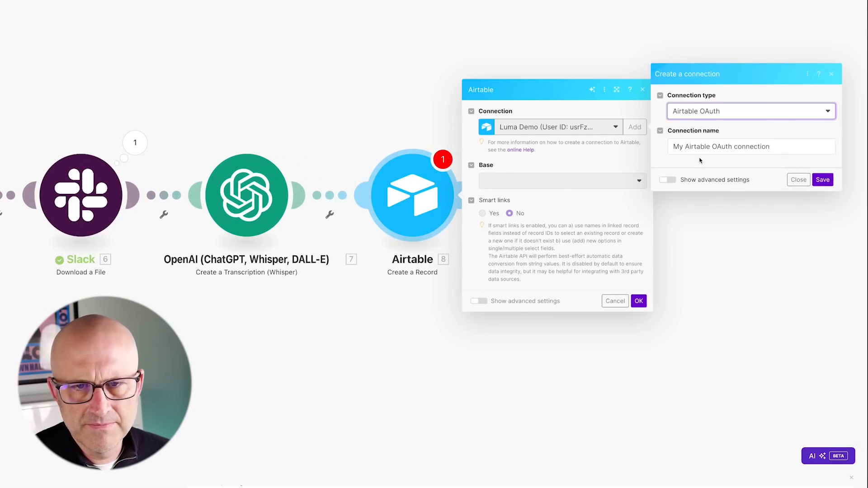
drag(773, 147, 668, 147)
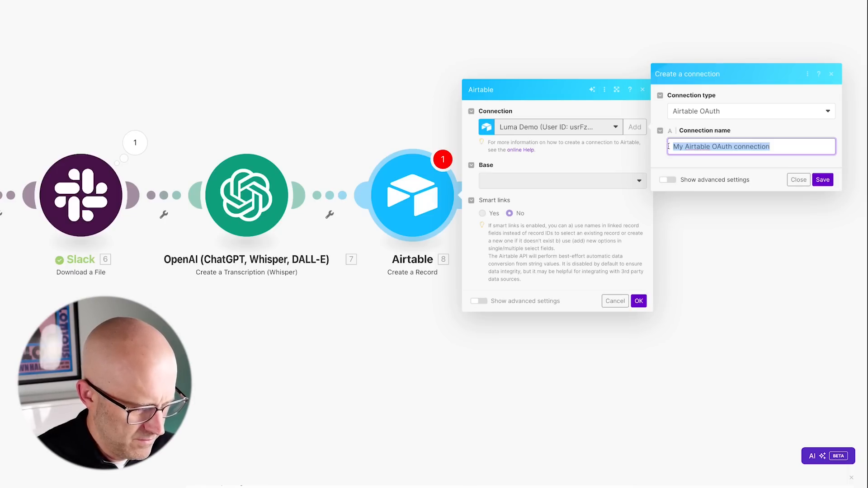
text(The 10x Project)
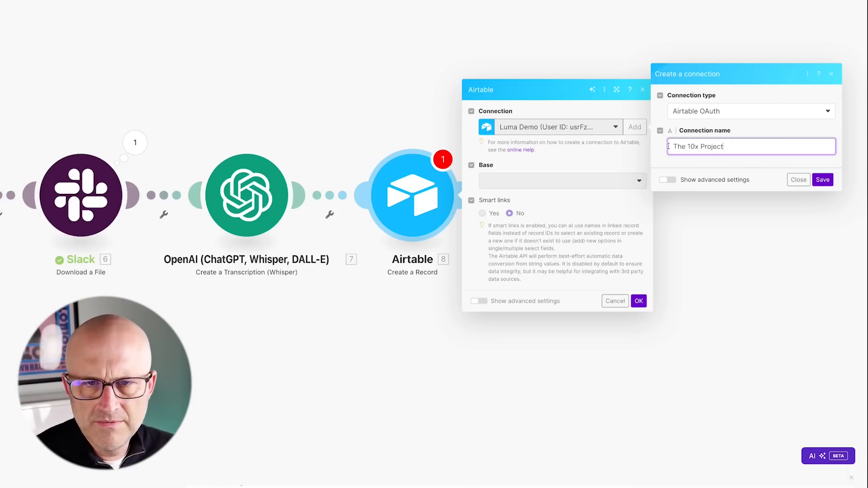
click(823, 179)
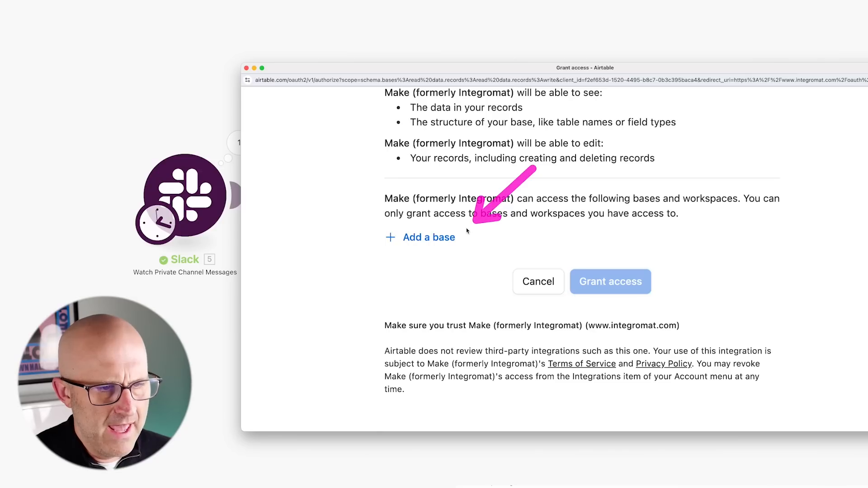
Grant Make's Airtable connection access to the Project 10X base.
click(436, 238)
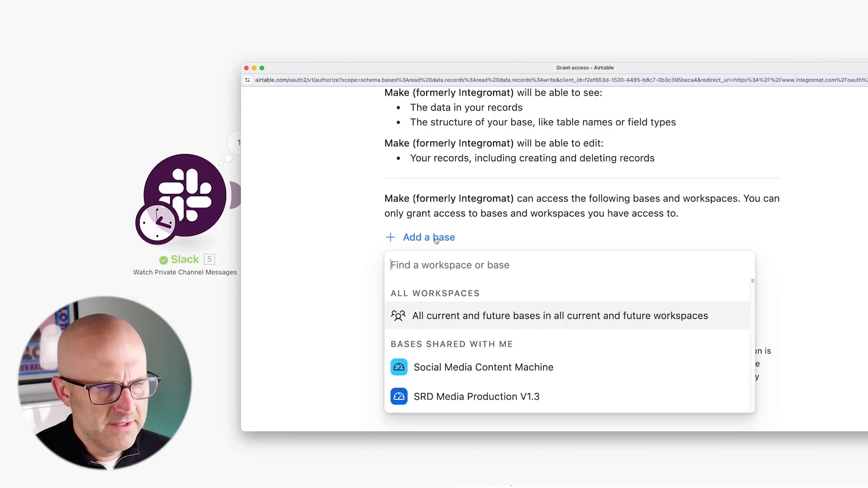
text(Project 10)
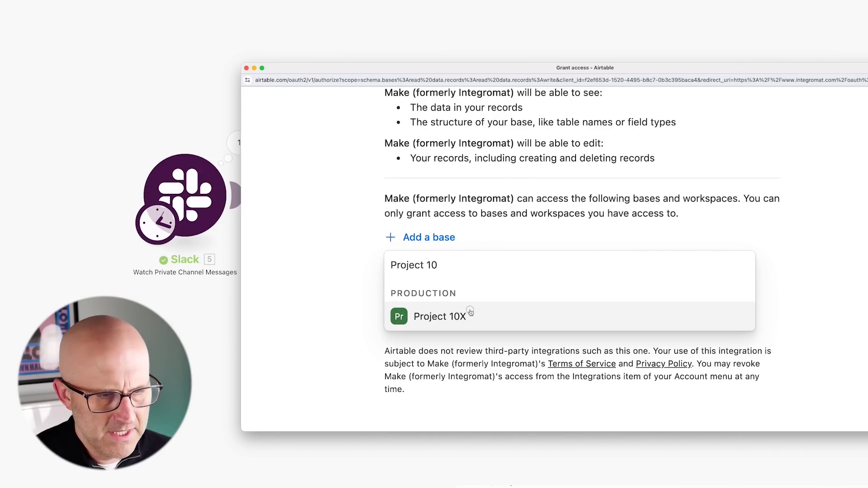
click(470, 312)
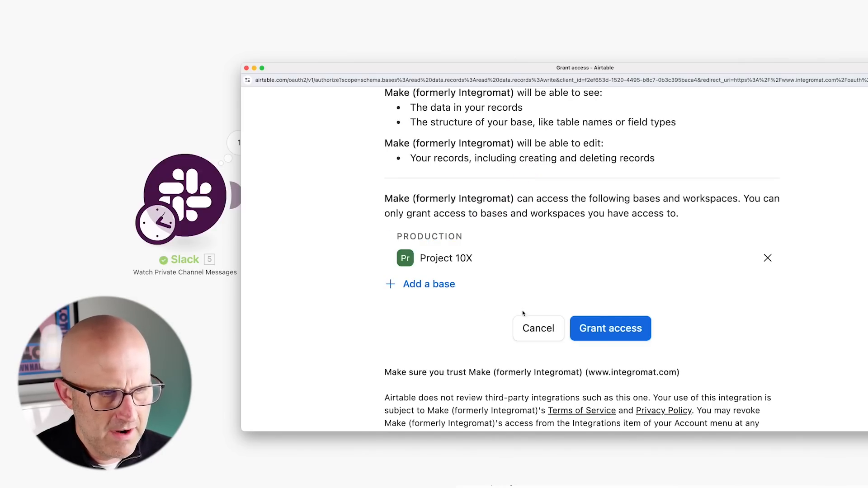
click(624, 334)
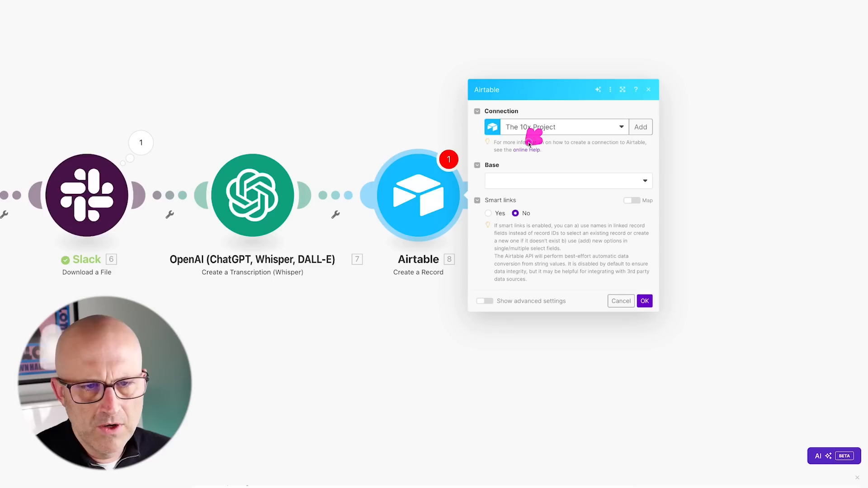
Point the Airtable module at the Content table in the Project 10X base.
click(513, 181)
click(507, 196)
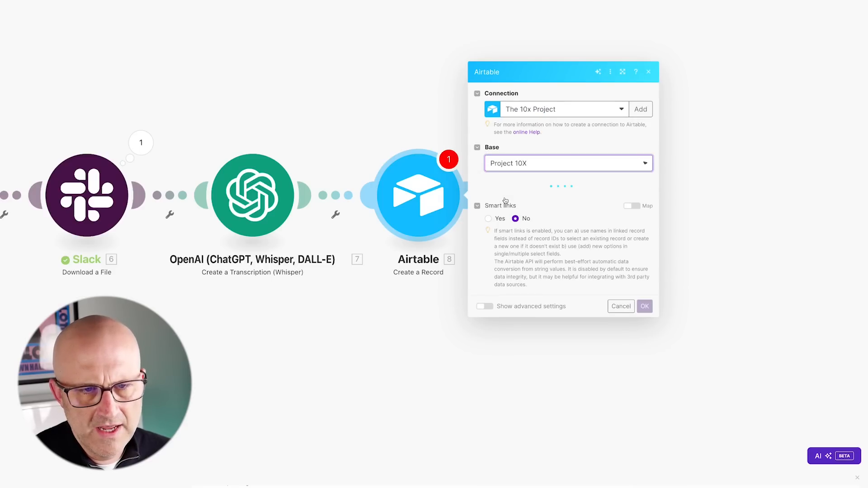
click(536, 198)
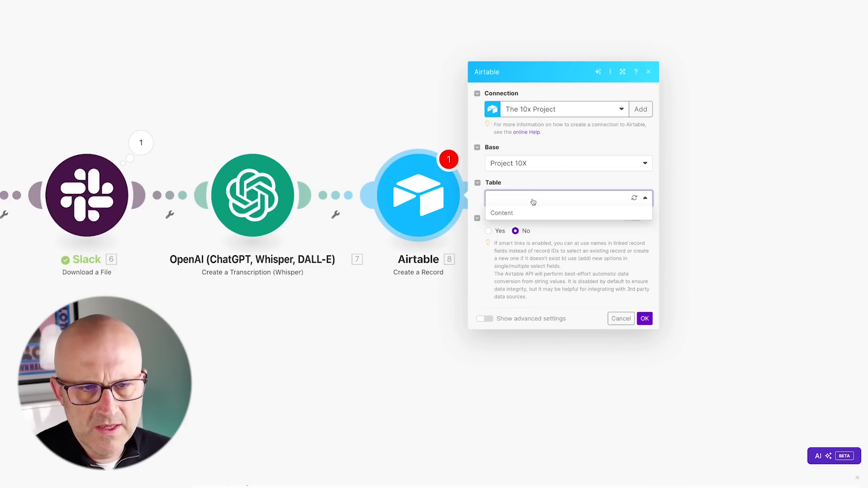
click(526, 216)
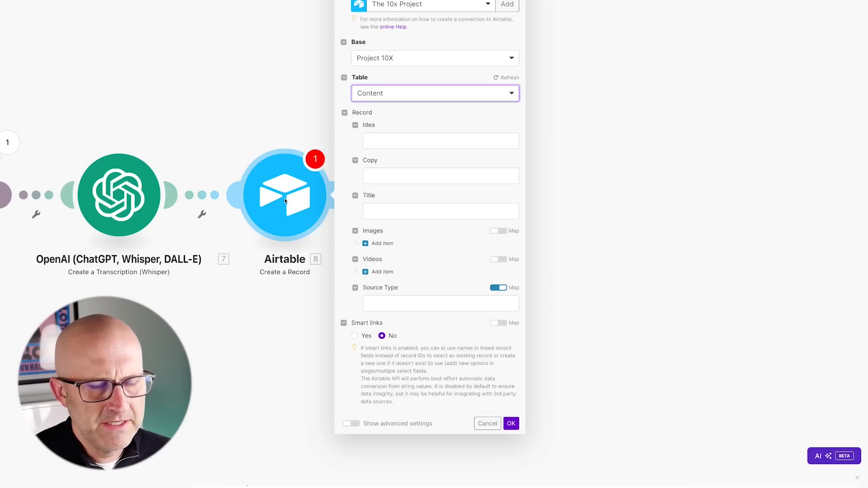
Map the transcription Text into Copy, set Source Type to Audio Notes, and confirm.
click(381, 177)
click(563, 103)
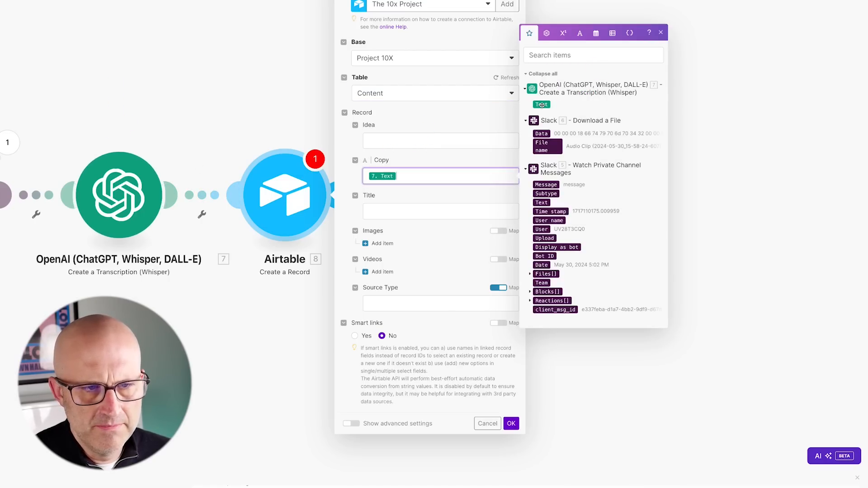
click(349, 215)
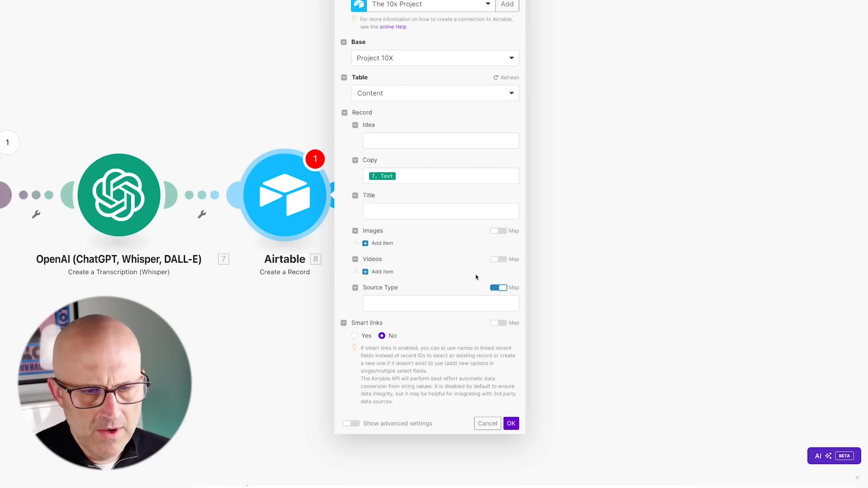
click(442, 305)
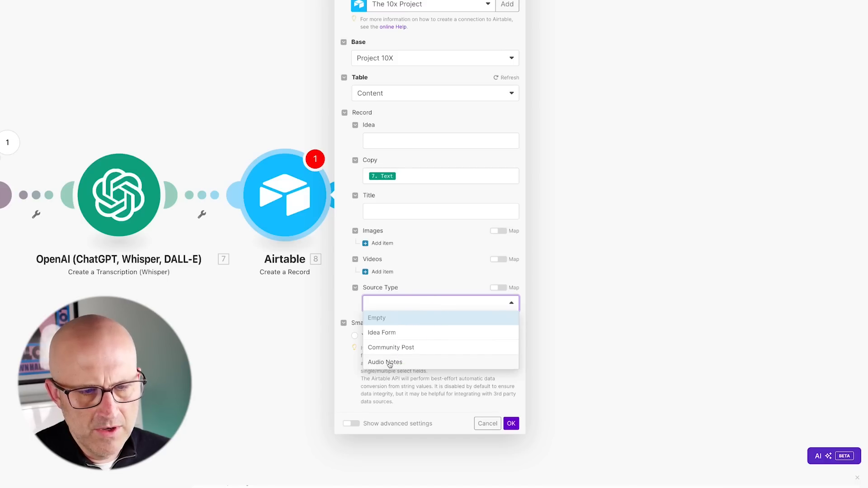
click(389, 362)
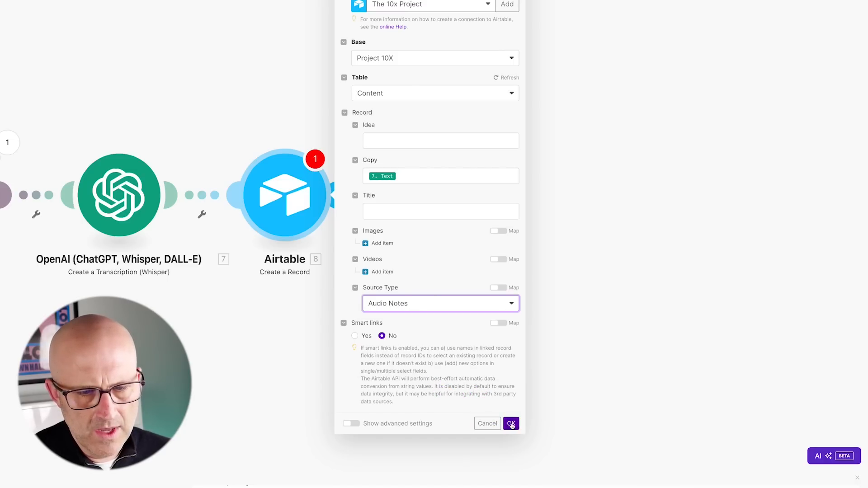
click(518, 428)
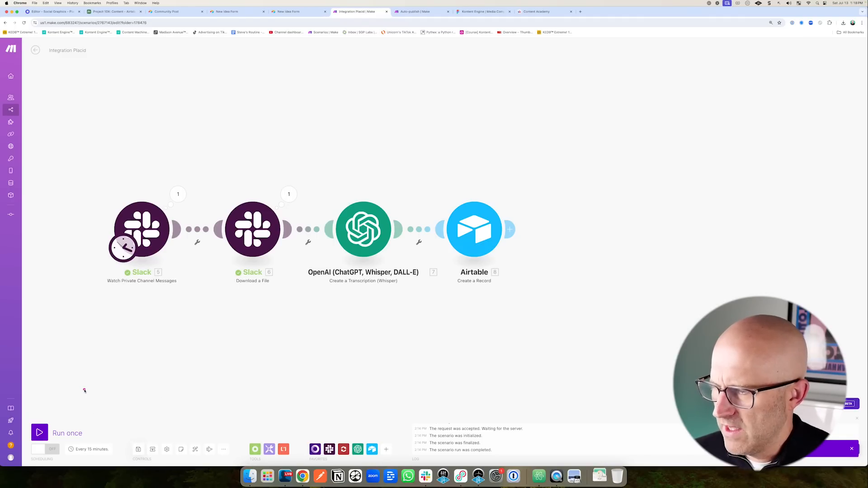
Run the scenario once and check the Slack trigger's run details.
click(41, 433)
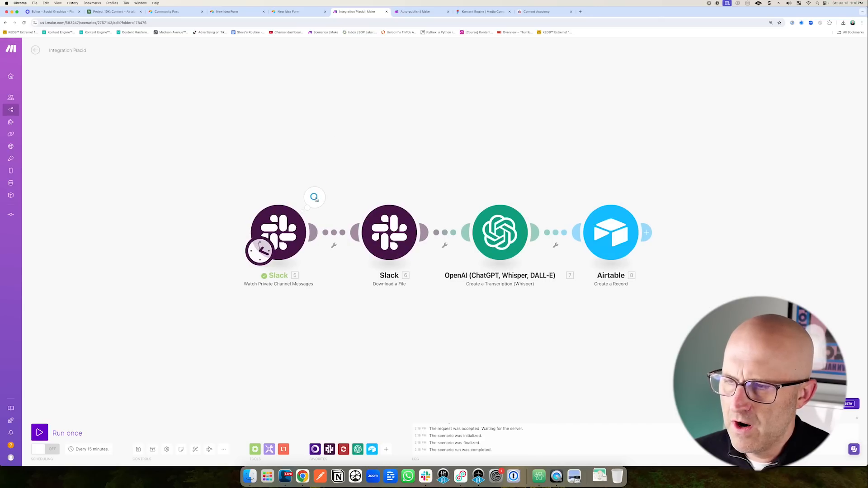
click(315, 199)
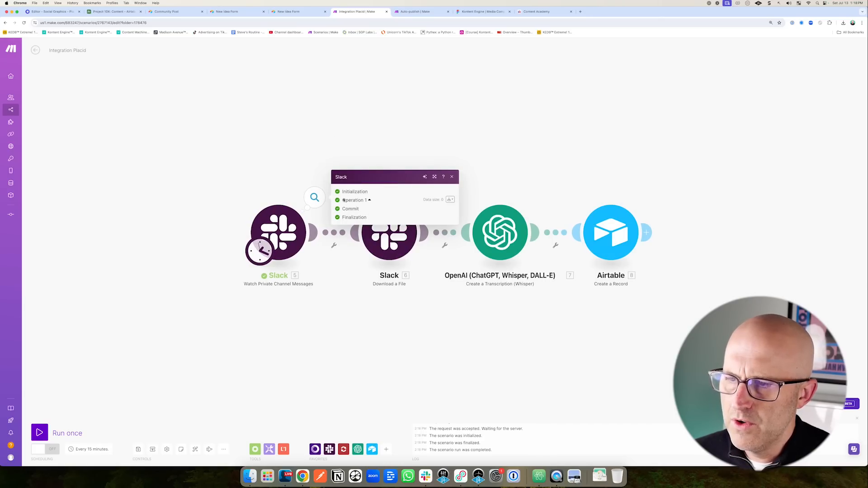
click(341, 297)
Start the Slack trigger manually from the first message, run once, and view Airtable.
right_click(289, 233)
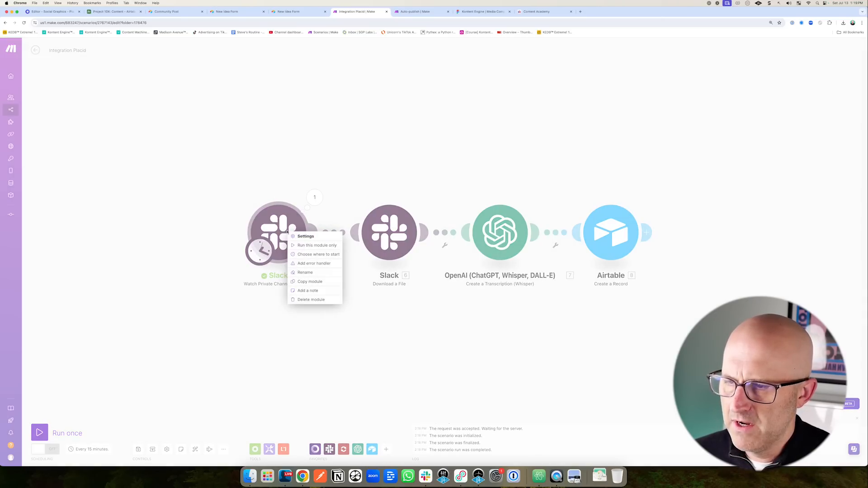
click(305, 254)
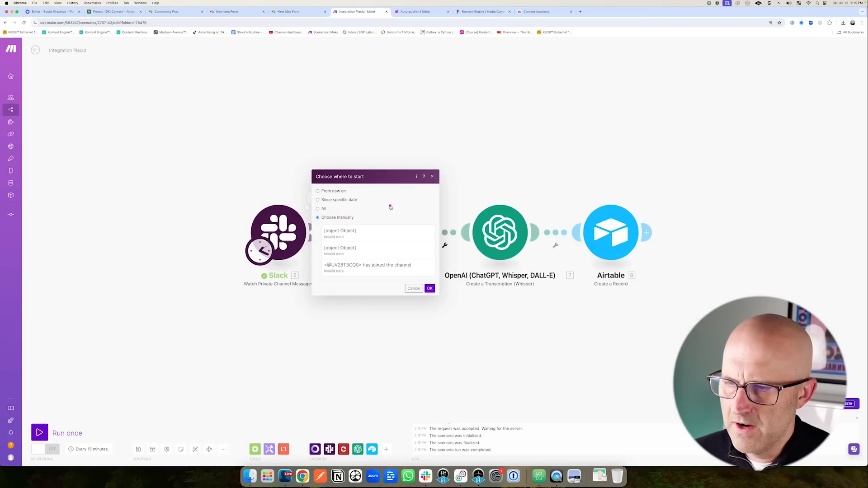
click(360, 235)
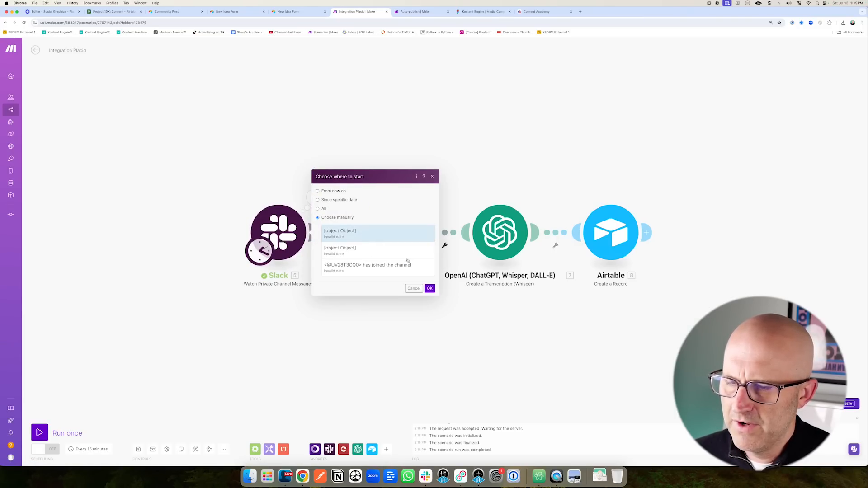
click(430, 289)
click(39, 433)
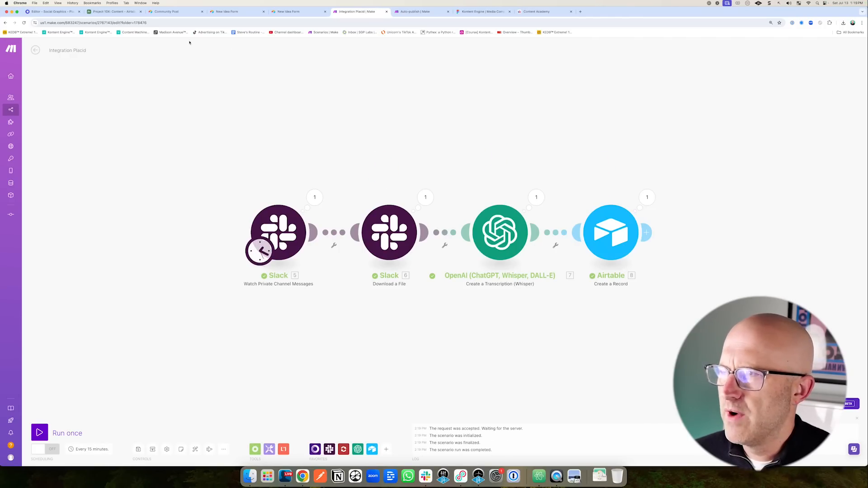
click(122, 11)
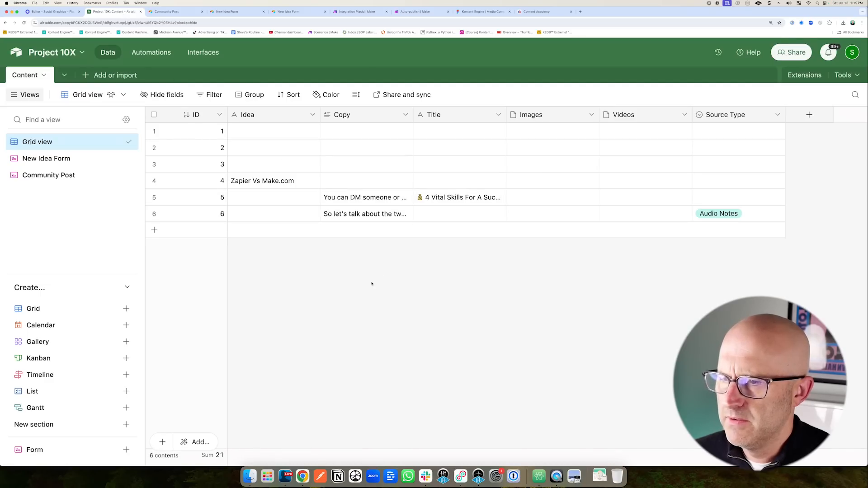
Expand row 6's Copy cell to read the transcript and annotate rows 4 to 6.
click(395, 216)
click(407, 213)
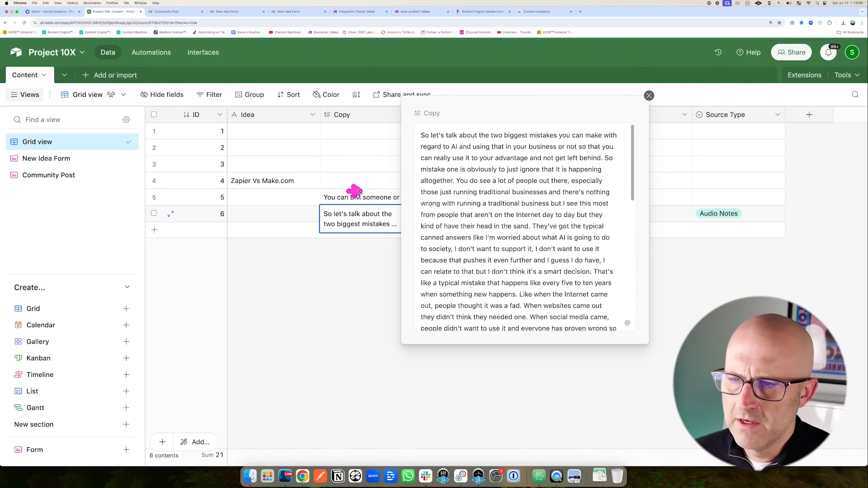
mouse_move(360, 192)
mouse_down()
mouse_move(446, 132)
mouse_move(447, 146)
mouse_move(485, 153)
mouse_up()
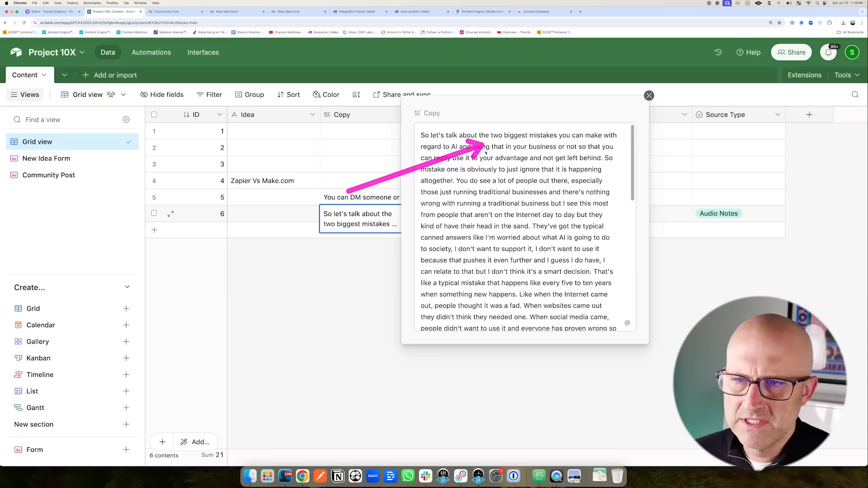
scroll(490, 187, down, 8)
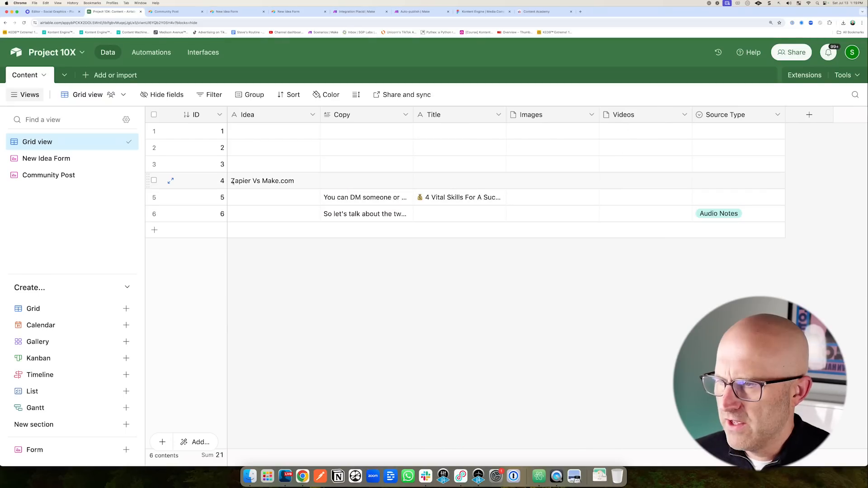
mouse_move(198, 172)
mouse_down()
mouse_move(332, 210)
mouse_move(498, 229)
mouse_move(672, 230)
mouse_up()
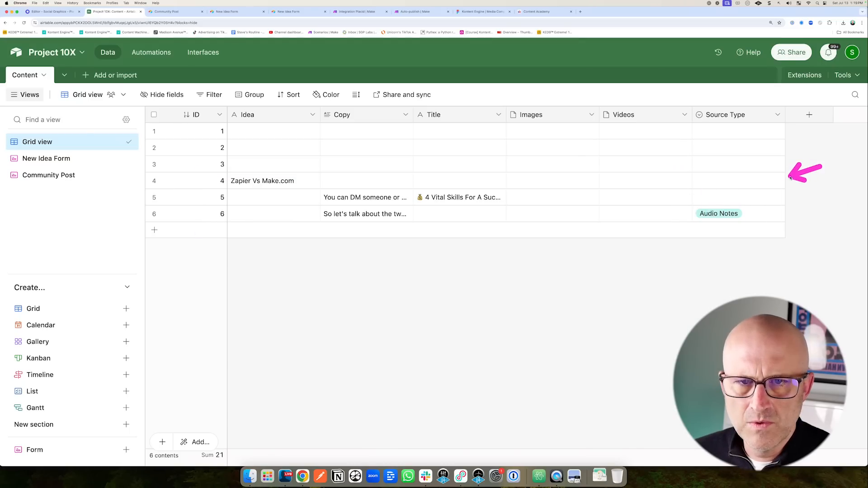
Set row 4's Source Type to Idea Form and row 5's to Community Post.
click(720, 181)
click(717, 187)
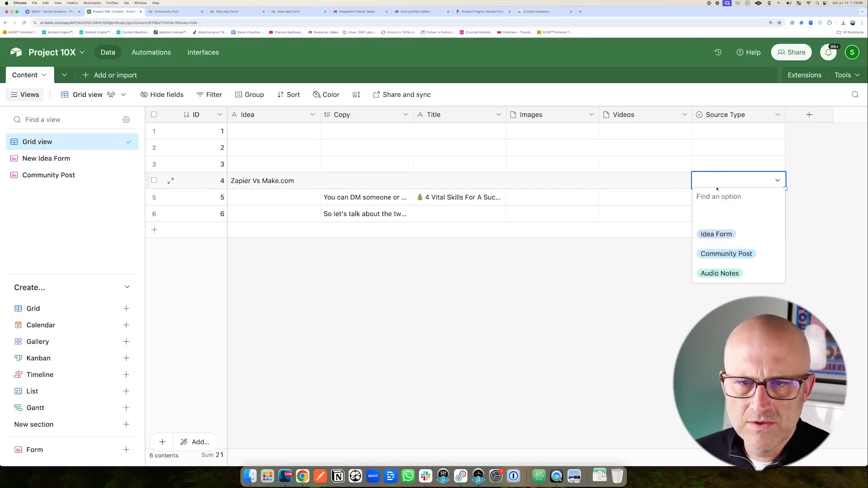
click(709, 235)
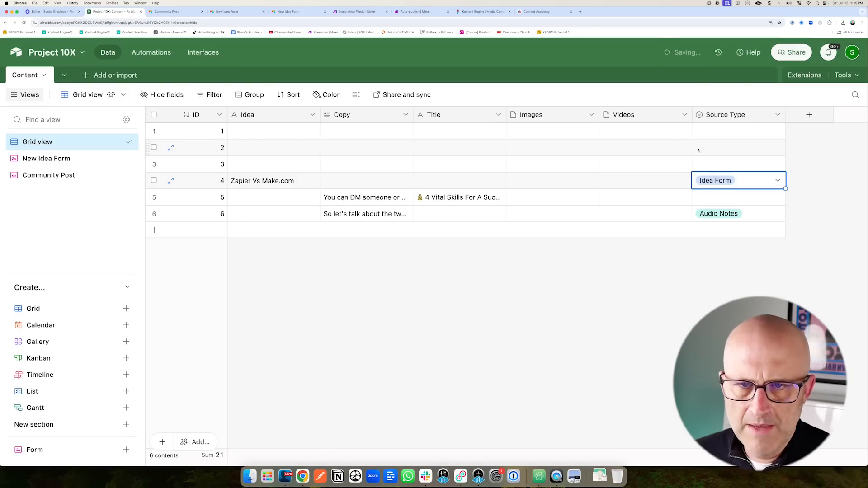
click(719, 198)
click(721, 197)
click(720, 270)
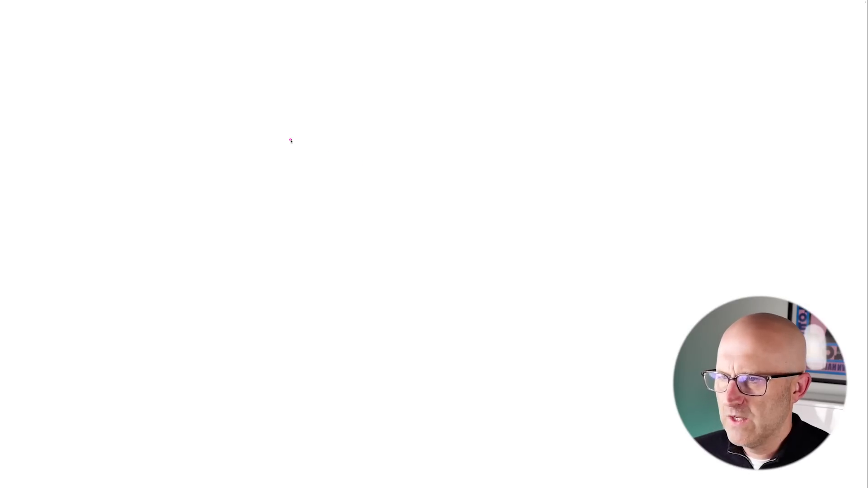
mouse_move(290, 140)
mouse_down()
mouse_move(287, 221)
mouse_move(364, 132)
mouse_move(311, 231)
mouse_up()
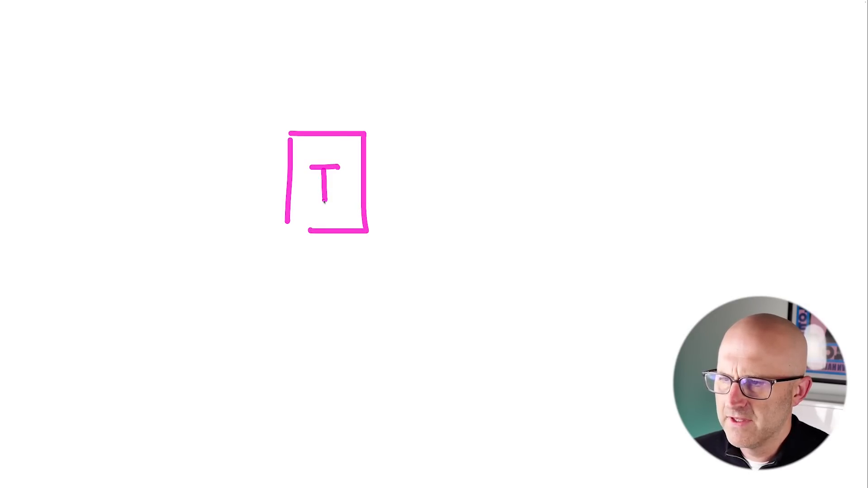
Sketch an I box with an arrow pointing to a boxed DB.
drag(309, 200, 351, 201)
mouse_move(378, 184)
mouse_down()
mouse_move(419, 180)
mouse_move(416, 193)
mouse_up()
mouse_move(459, 158)
mouse_down()
mouse_move(468, 207)
mouse_move(459, 209)
mouse_up()
drag(504, 157, 510, 206)
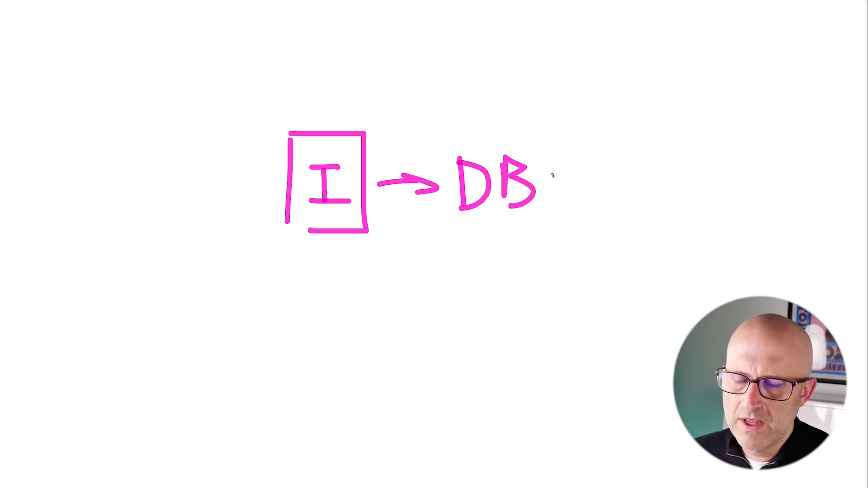
mouse_move(444, 125)
mouse_down()
mouse_move(450, 249)
mouse_move(568, 113)
mouse_move(413, 118)
mouse_up()
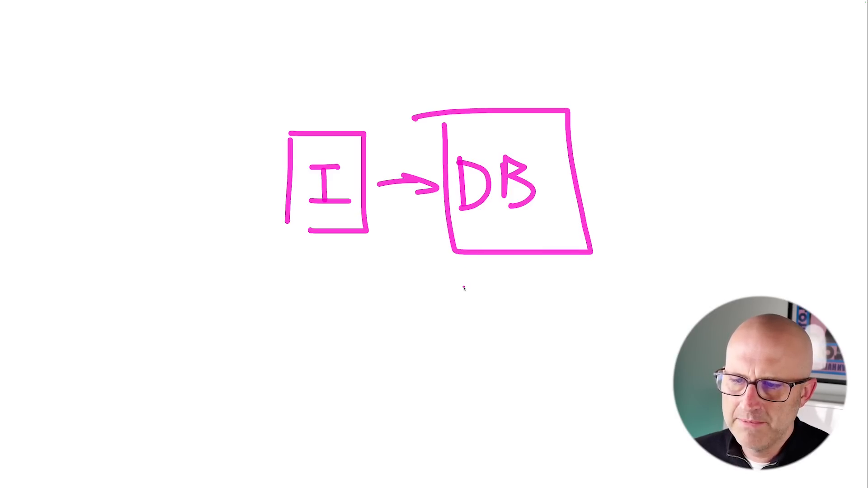
Add wavy output lines and labels beneath DB, then start a fresh diagram with a new box.
drag(459, 298, 568, 287)
drag(459, 335, 565, 324)
mouse_move(473, 353)
mouse_down()
mouse_move(517, 367)
mouse_move(561, 366)
mouse_up()
mouse_move(599, 287)
mouse_down()
mouse_move(615, 302)
mouse_move(825, 264)
mouse_move(798, 288)
mouse_up()
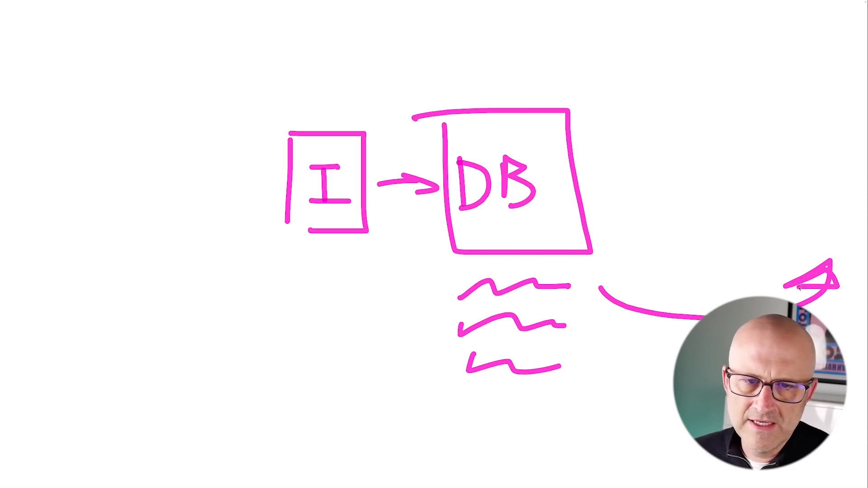
mouse_move(583, 317)
mouse_down()
mouse_move(584, 354)
mouse_move(592, 353)
mouse_up()
mouse_move(655, 332)
mouse_down()
mouse_move(672, 343)
mouse_move(723, 326)
mouse_move(778, 341)
mouse_up()
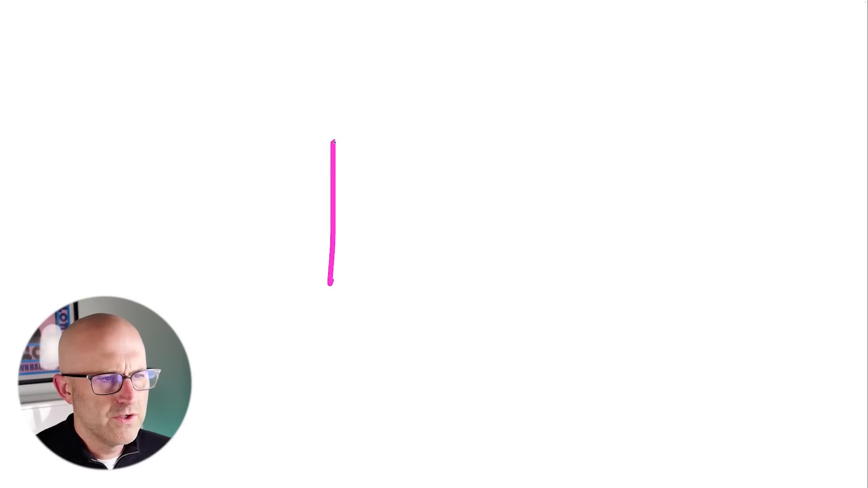
mouse_move(334, 141)
mouse_down()
mouse_move(441, 297)
mouse_move(345, 293)
mouse_up()
mouse_move(365, 191)
mouse_down()
mouse_move(409, 189)
mouse_move(383, 261)
mouse_up()
Draw two numbered Form inputs left of the I box with an arrow into it.
drag(161, 138, 288, 159)
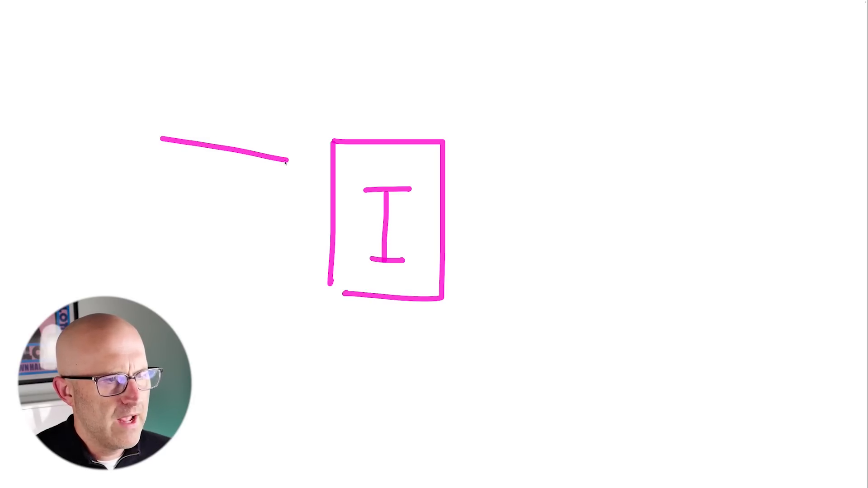
drag(161, 188, 261, 188)
drag(180, 250, 289, 241)
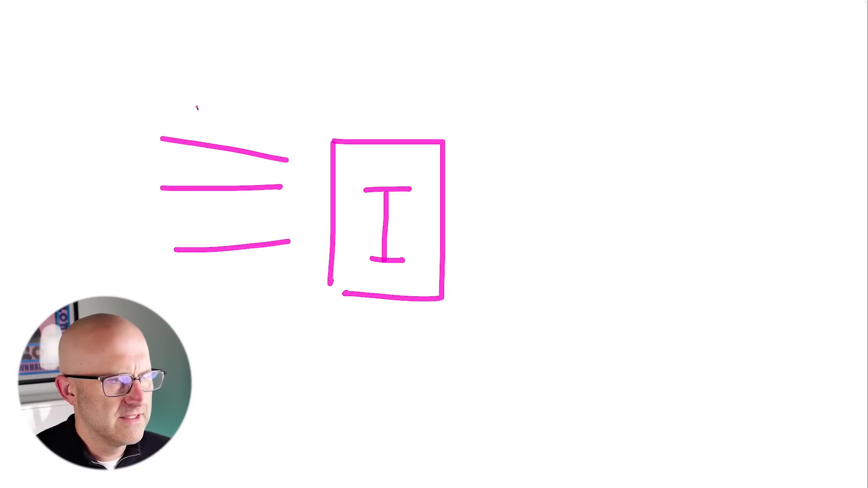
drag(188, 113, 210, 112)
drag(223, 115, 221, 118)
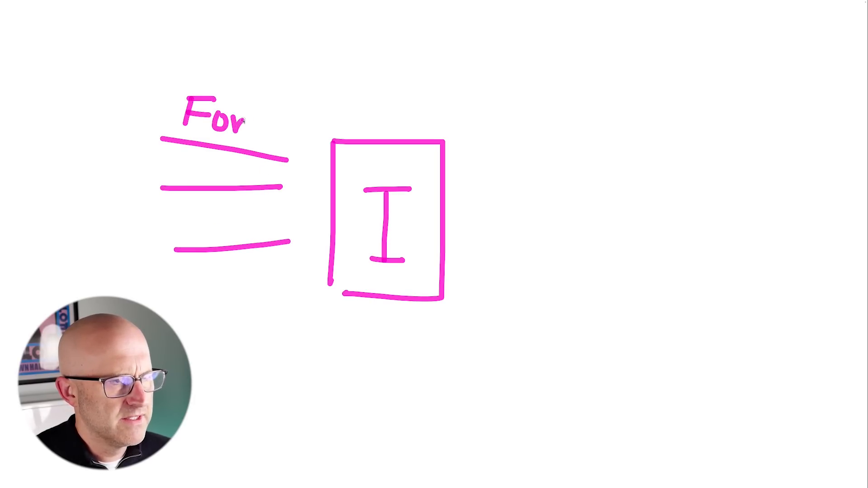
mouse_move(181, 152)
mouse_down()
mouse_move(164, 193)
mouse_move(212, 192)
mouse_up()
drag(219, 152, 222, 192)
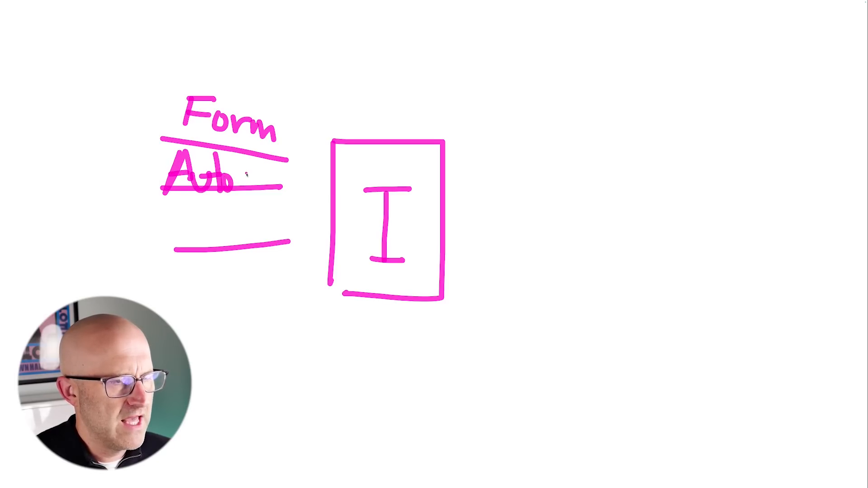
drag(263, 175, 324, 176)
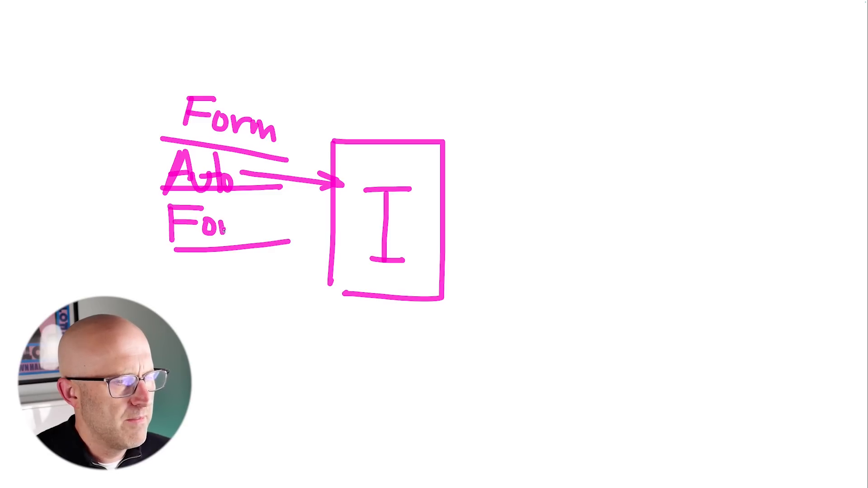
mouse_move(344, 172)
mouse_down()
mouse_move(266, 162)
mouse_move(157, 177)
mouse_move(347, 190)
mouse_move(304, 167)
mouse_up()
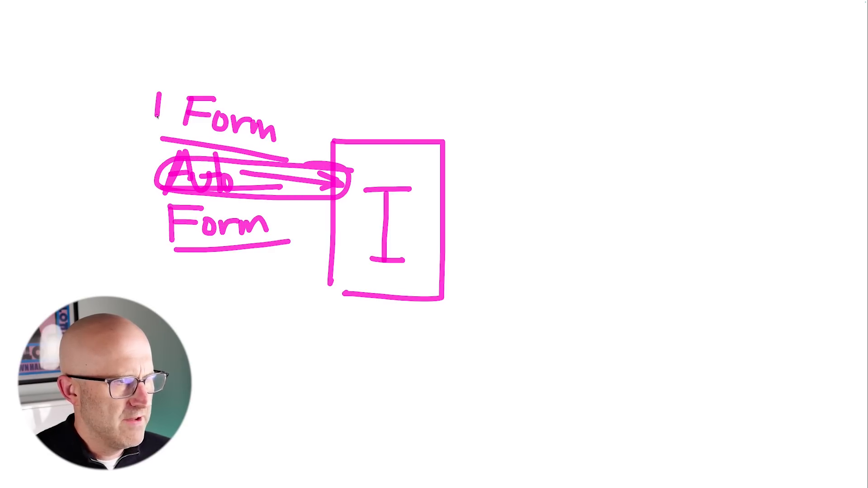
drag(149, 234, 153, 234)
drag(142, 198, 154, 232)
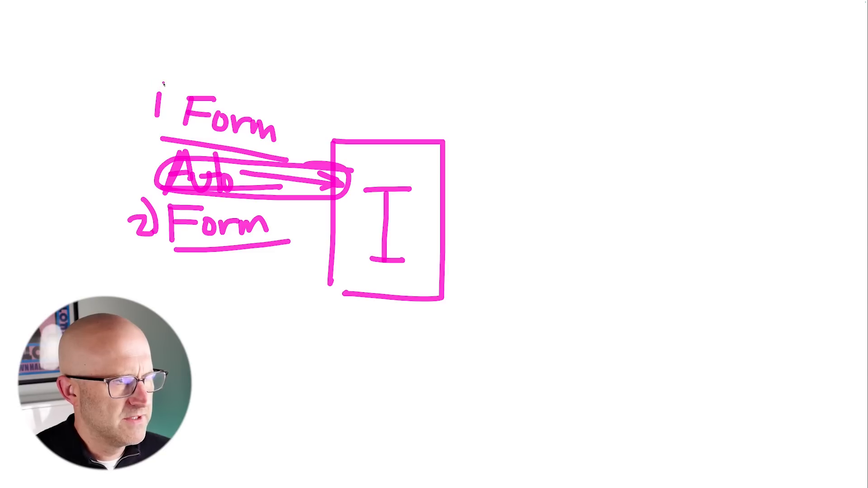
drag(164, 84, 169, 126)
Add a DB box and a labelled far-right box, then circle and arrow both Form inputs.
mouse_move(469, 142)
mouse_down()
mouse_move(467, 248)
mouse_move(558, 303)
mouse_move(472, 144)
mouse_up()
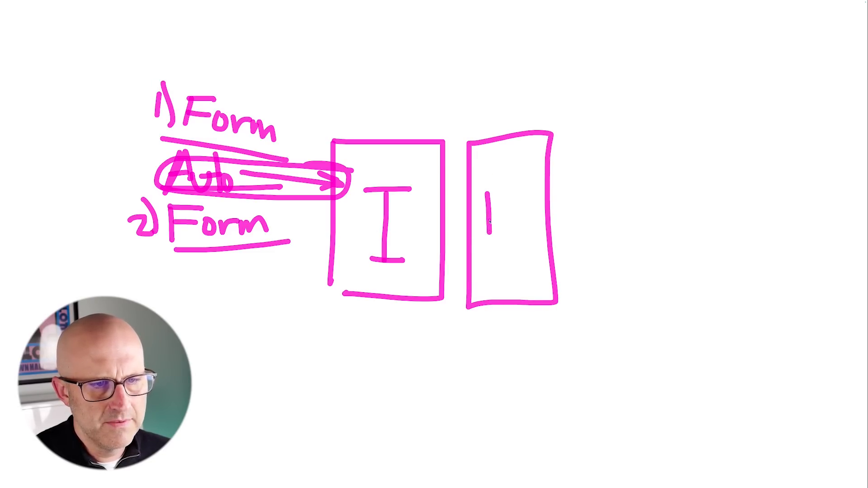
mouse_move(484, 186)
mouse_down()
mouse_move(480, 240)
mouse_move(508, 225)
mouse_up()
drag(594, 211, 760, 213)
drag(717, 203, 728, 231)
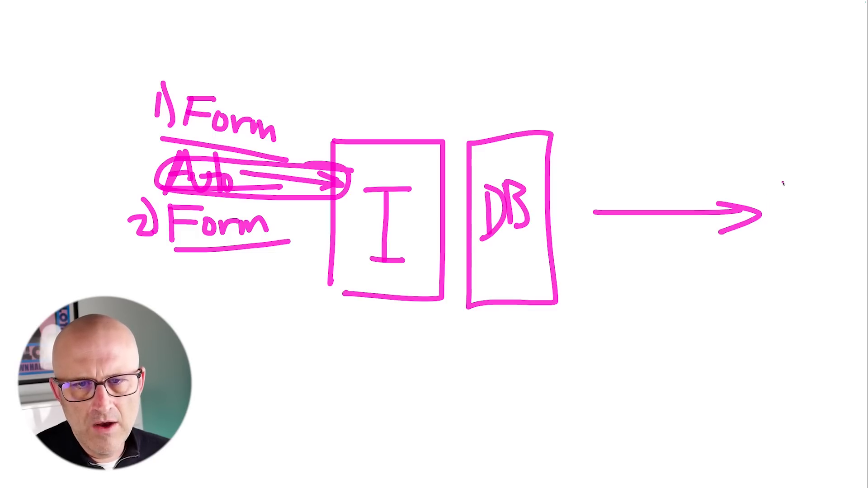
mouse_move(768, 130)
mouse_down()
mouse_move(774, 332)
mouse_move(829, 110)
mouse_up()
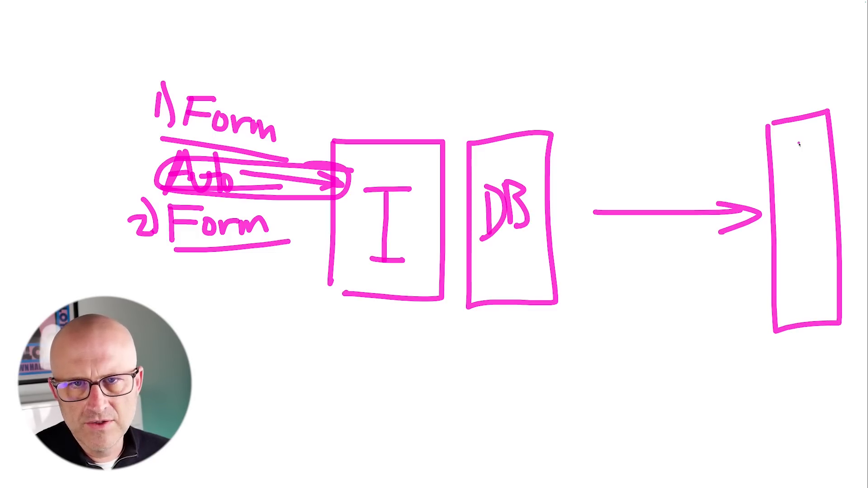
drag(788, 143, 815, 168)
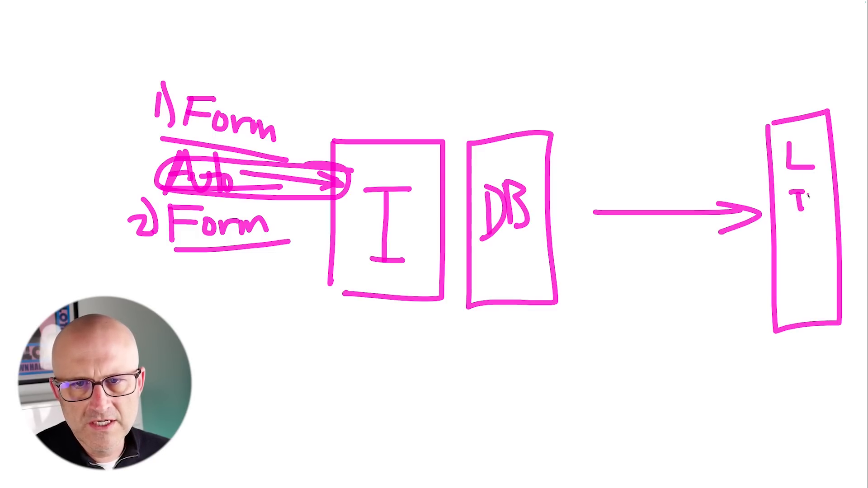
drag(806, 233, 823, 232)
drag(815, 233, 815, 258)
mouse_move(853, 176)
mouse_down()
mouse_move(819, 90)
mouse_move(747, 266)
mouse_move(814, 359)
mouse_move(852, 154)
mouse_up()
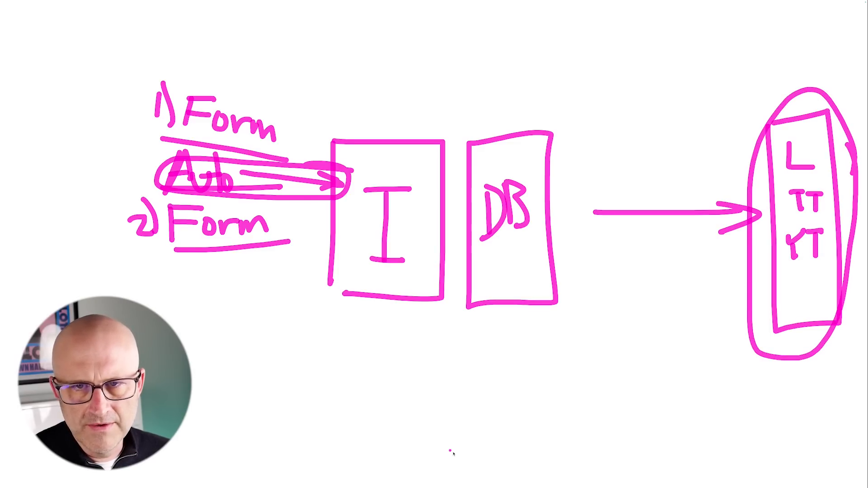
drag(162, 113, 158, 97)
drag(144, 199, 136, 233)
drag(73, 251, 118, 234)
drag(103, 231, 110, 248)
mouse_move(93, 84)
mouse_down()
mouse_move(154, 102)
mouse_move(135, 108)
mouse_up()
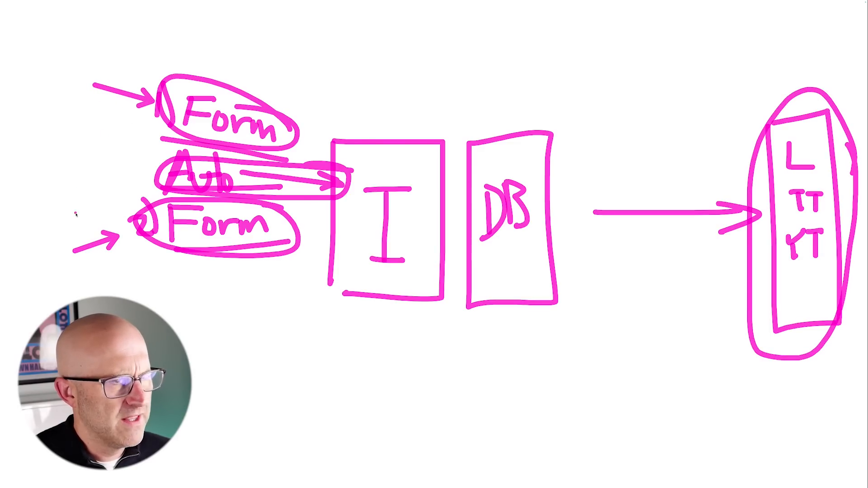
Clear the board and handwrite 'Auto' followed by a small sketch.
key(Delete)
drag(268, 150, 306, 253)
drag(252, 219, 294, 216)
mouse_move(307, 220)
mouse_down()
mouse_move(325, 253)
mouse_move(328, 205)
mouse_up()
drag(341, 162, 354, 255)
drag(326, 225, 378, 222)
drag(382, 223, 384, 224)
drag(485, 257, 487, 259)
drag(475, 227, 486, 244)
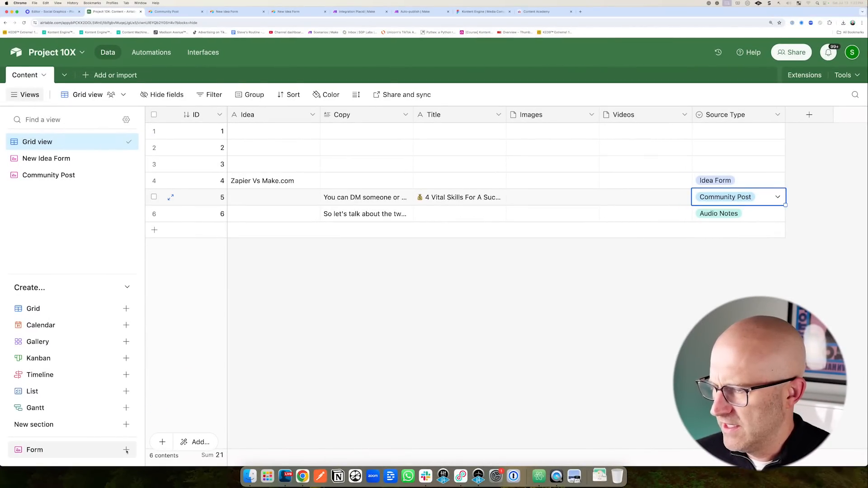
Create a new form view named 'New Video'.
click(126, 450)
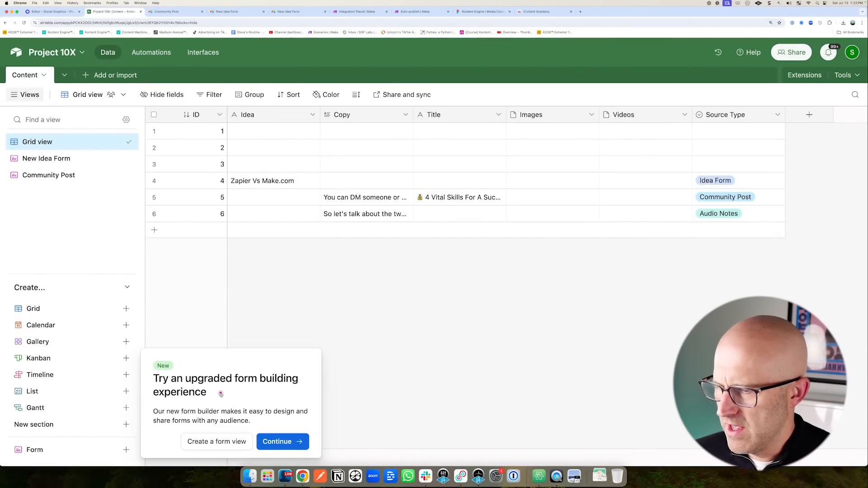
click(217, 441)
text(New Vi)
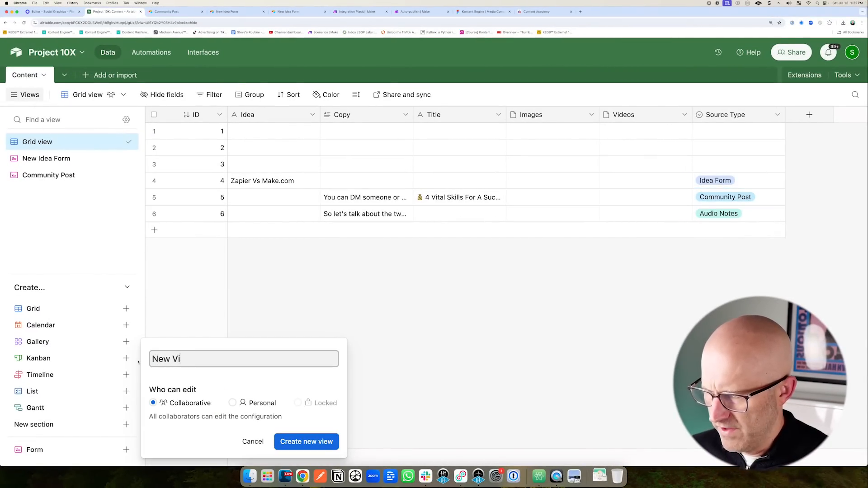
text(deo)
click(325, 439)
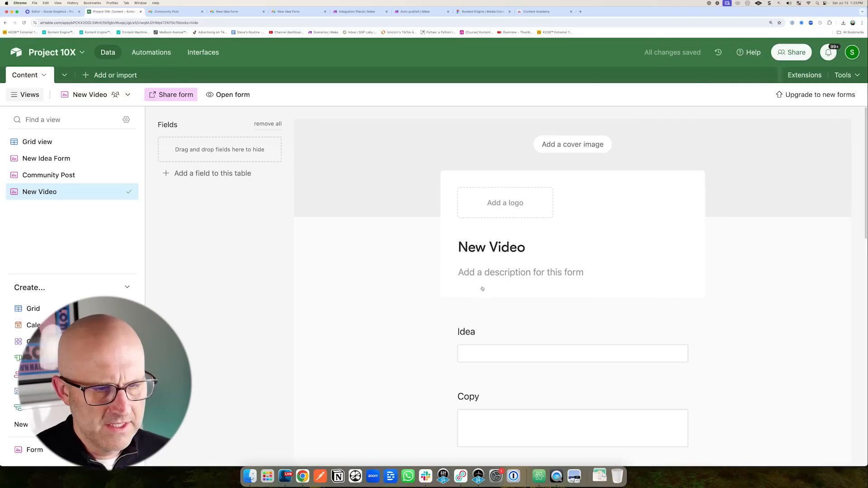
Hide the Idea, Copy and Images fields from the form, then return to the Content grid.
drag(478, 330, 244, 161)
drag(485, 334, 217, 169)
scroll(495, 366, down, 2)
drag(495, 366, 303, 198)
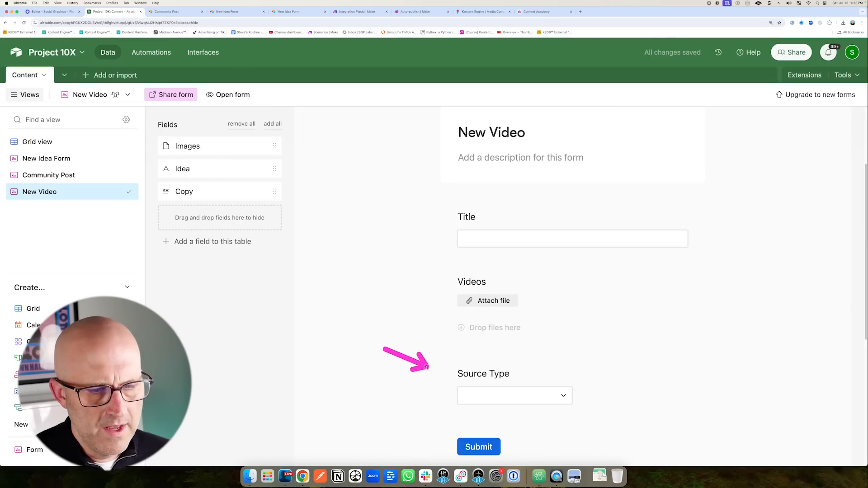
click(563, 396)
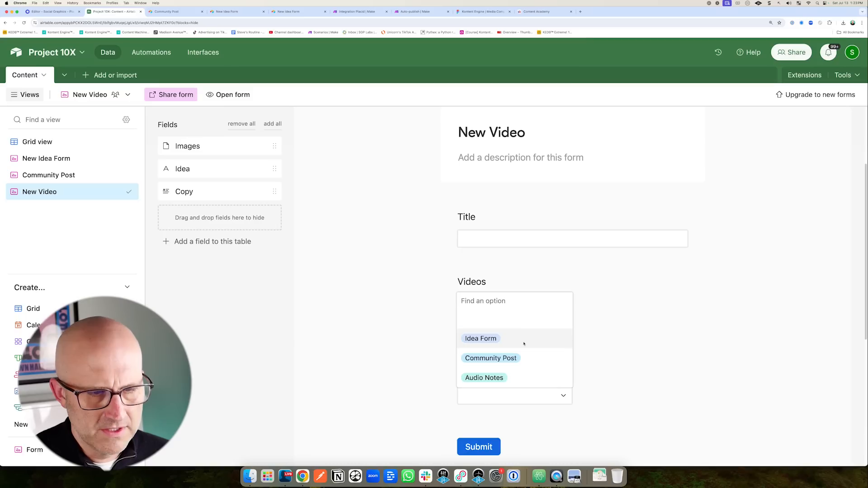
mouse_move(458, 283)
mouse_down()
mouse_move(438, 287)
mouse_move(452, 399)
mouse_up()
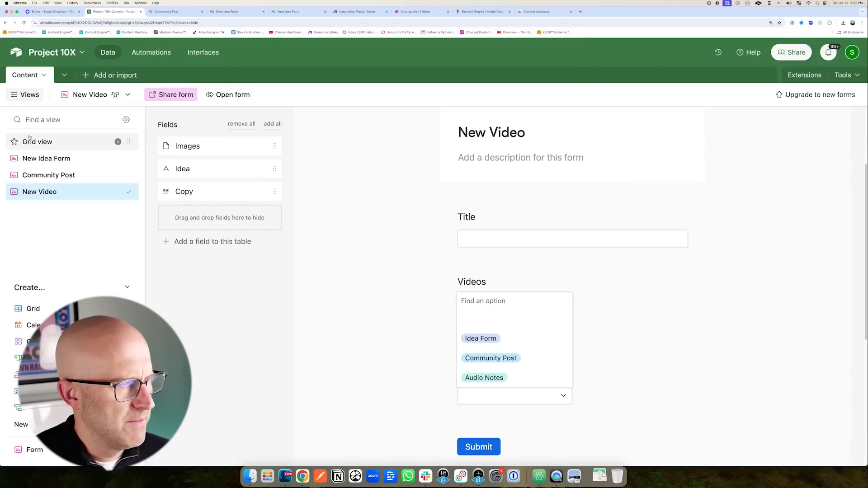
click(54, 141)
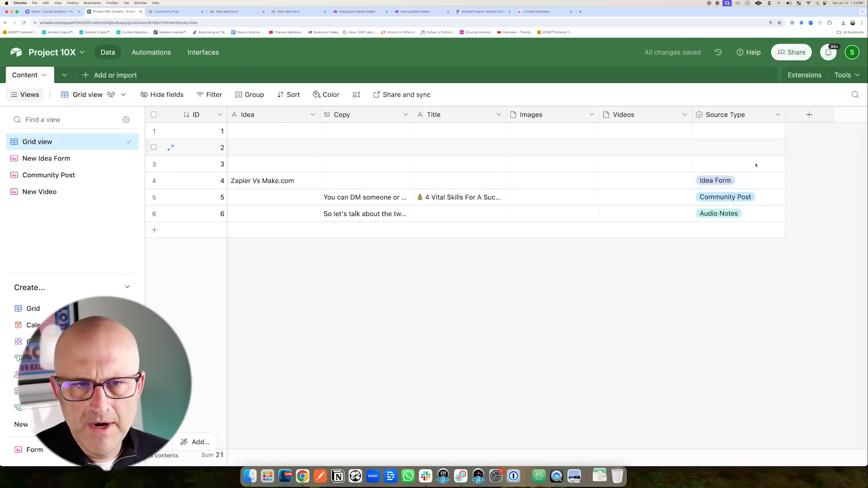
Add 'YouTube Video' and 'Video Upload' choices to the Source Type field and save.
click(778, 116)
click(723, 138)
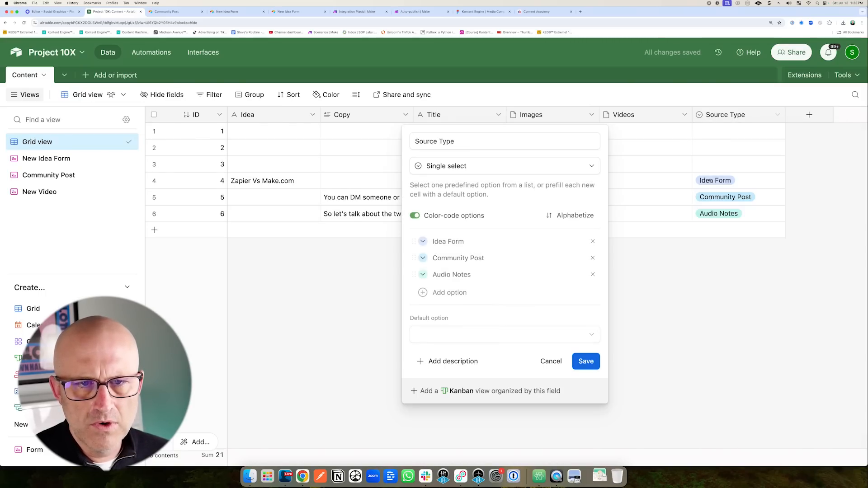
click(448, 292)
text(YouTube Vi)
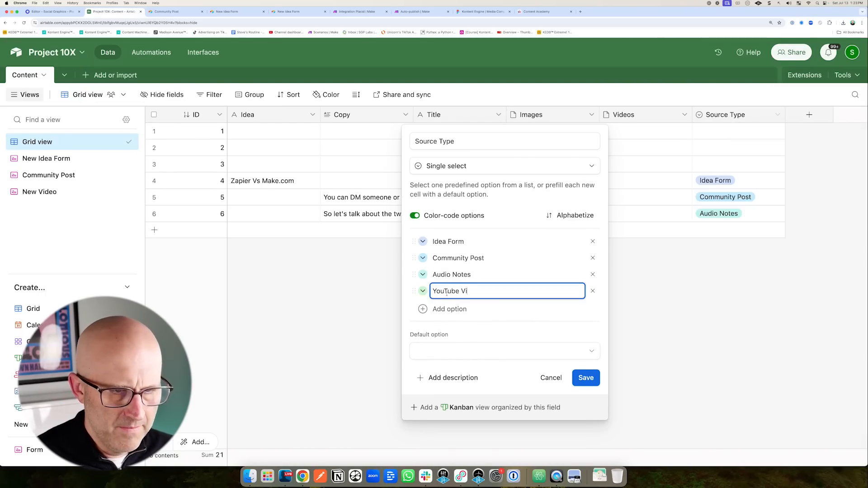
text(deo)
click(454, 309)
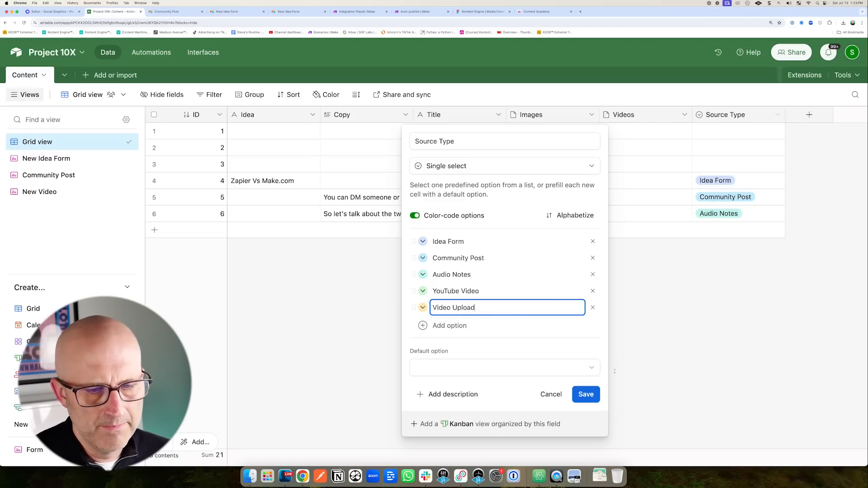
click(586, 394)
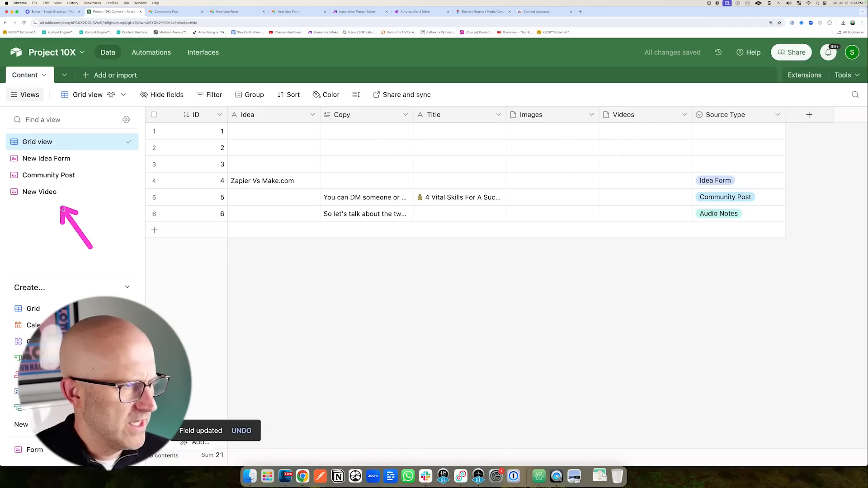
click(72, 192)
Make the form's Source Type question required and limit it to the YouTube Video choice.
scroll(455, 370, down, 2)
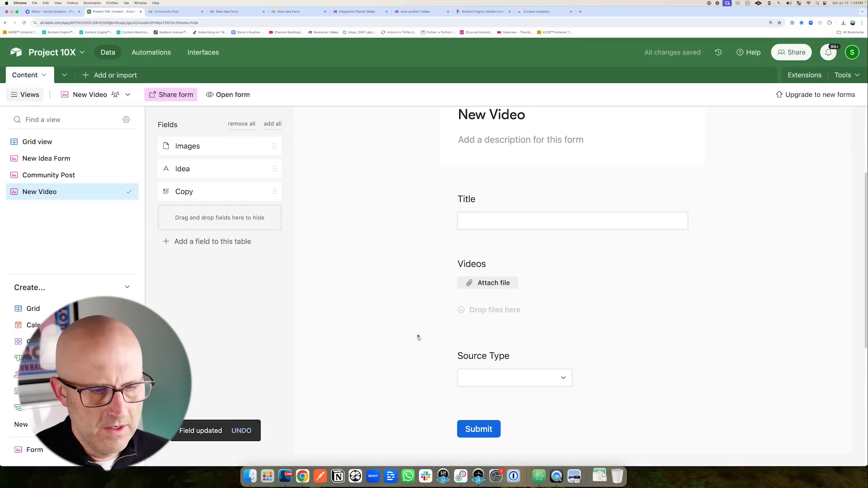
click(541, 377)
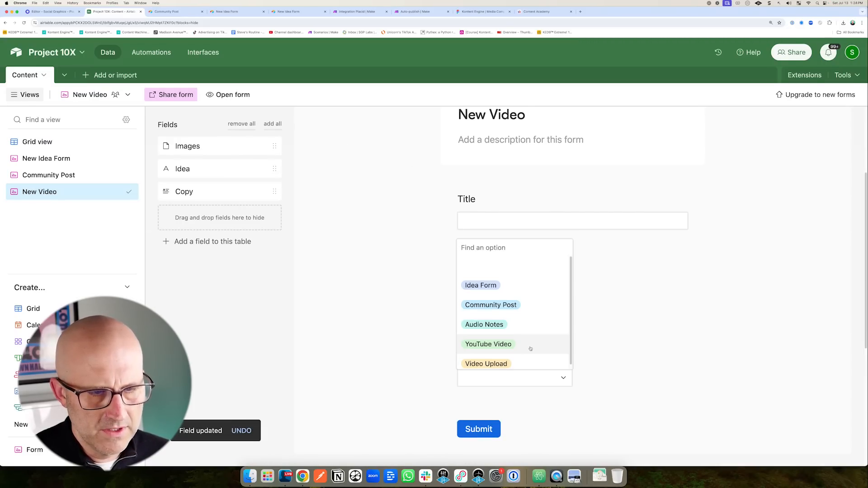
click(492, 343)
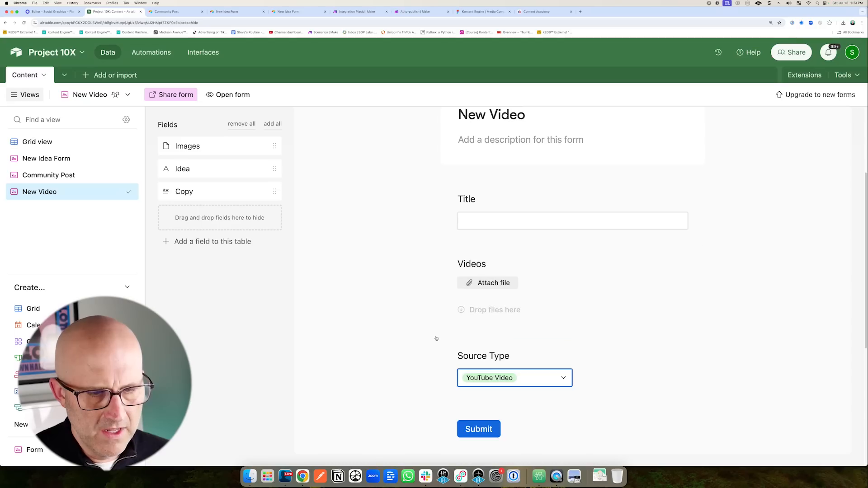
click(647, 360)
click(675, 357)
scroll(723, 384, down, 4)
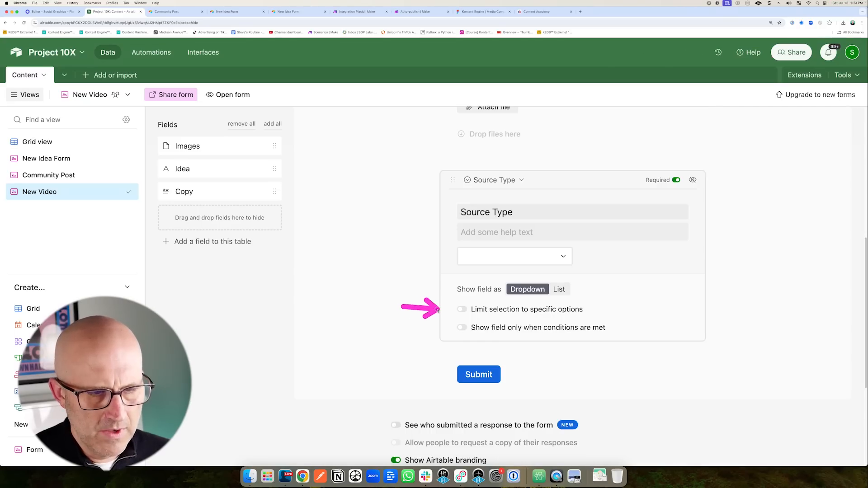
click(462, 309)
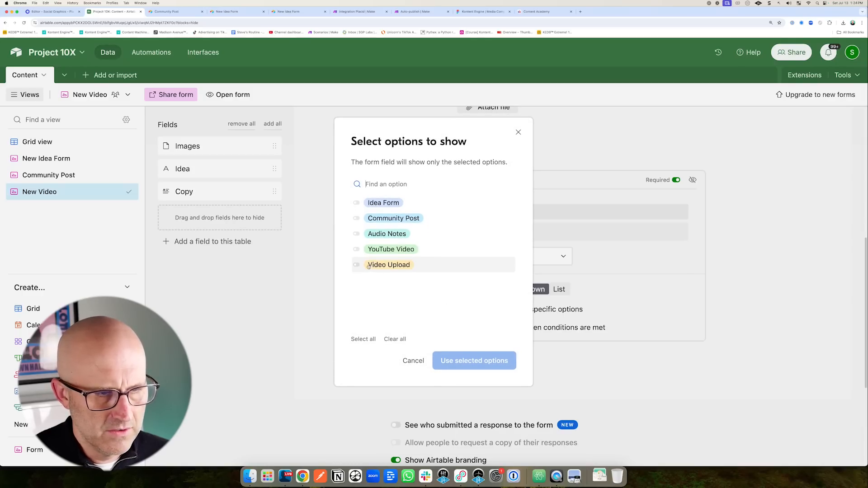
click(356, 249)
click(488, 353)
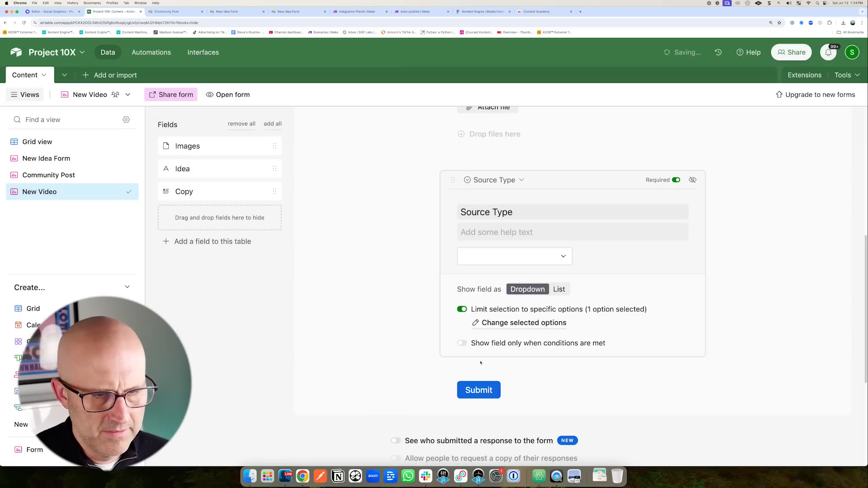
click(228, 96)
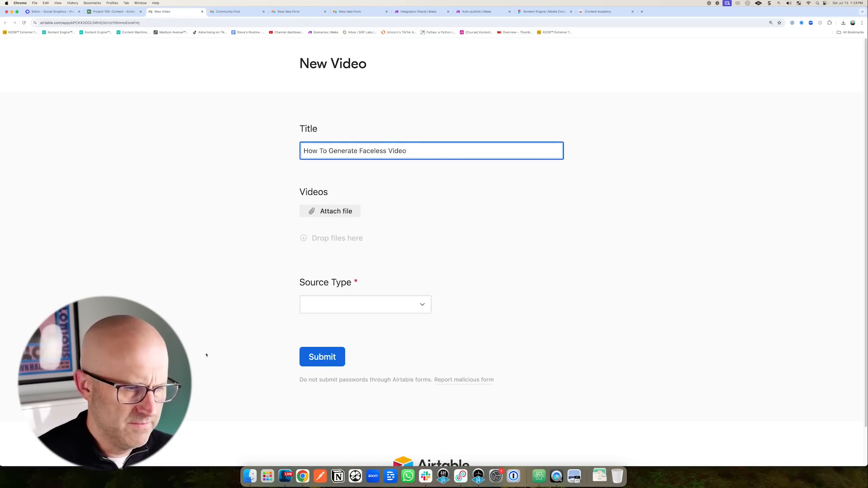
Attach the edited MP4 video file to the New Video form submission.
click(344, 214)
key(super+Tab)
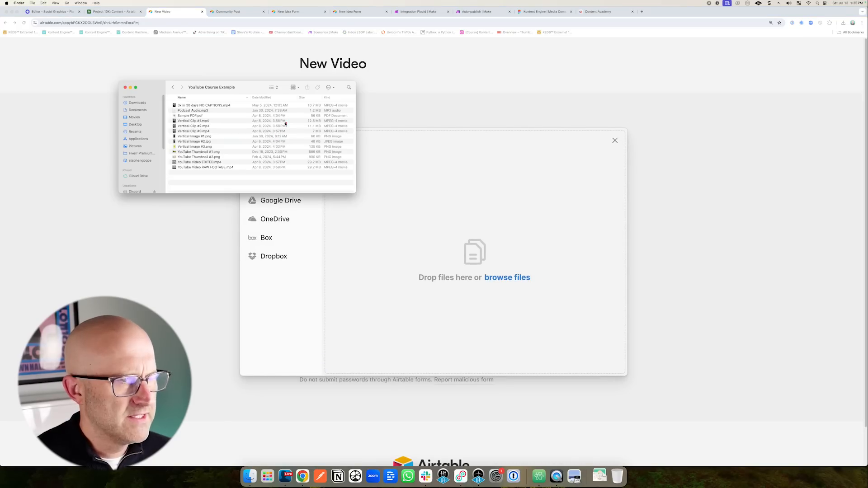
drag(213, 162, 474, 252)
click(585, 358)
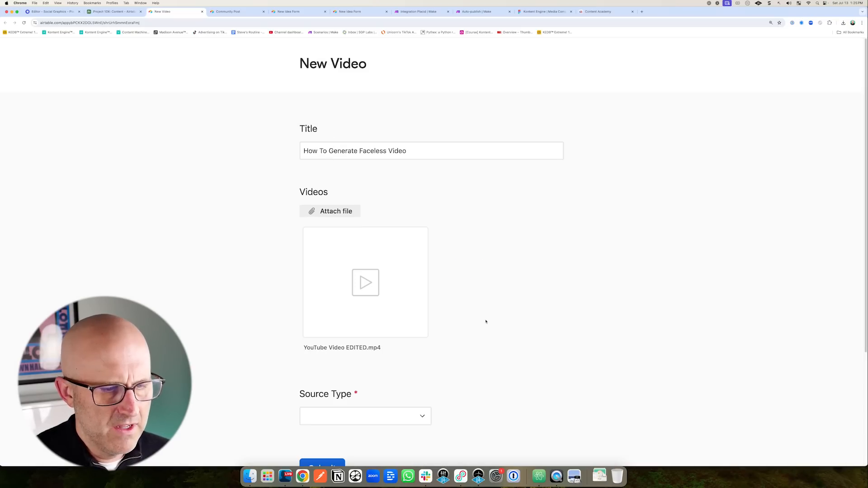
Choose YouTube Video as Source Type, submit, and check record 7 in the Content grid.
scroll(489, 316, down, 3)
click(362, 321)
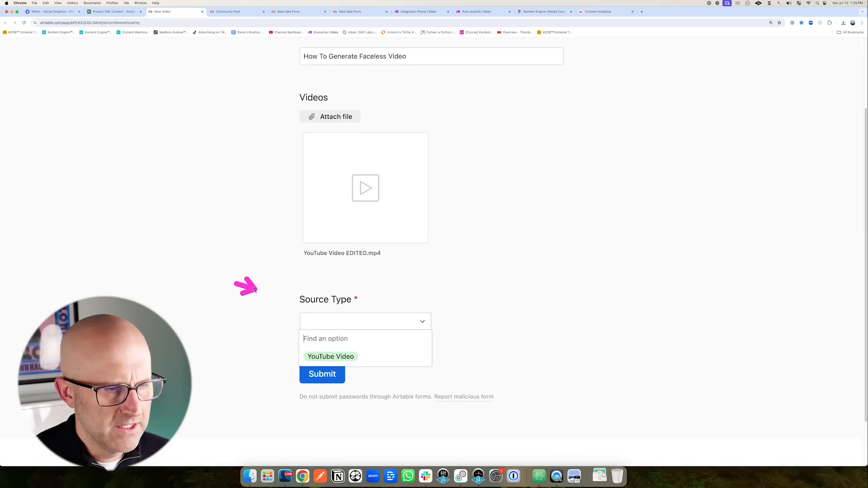
click(330, 356)
click(324, 373)
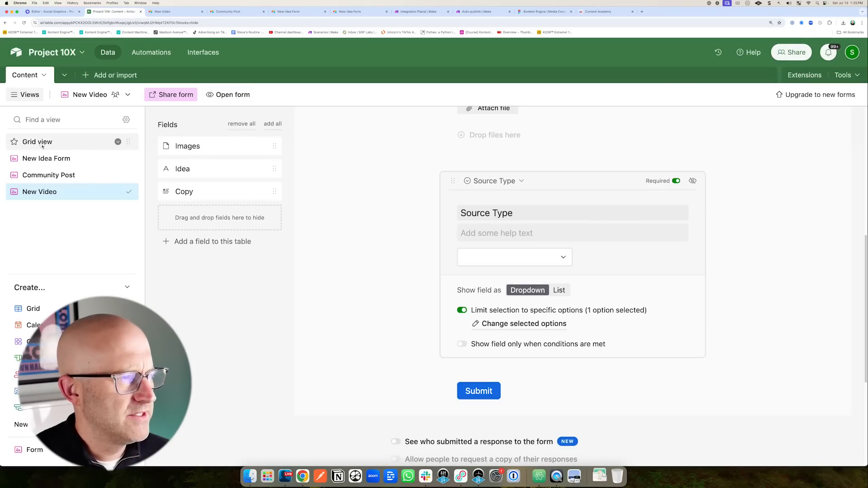
click(42, 143)
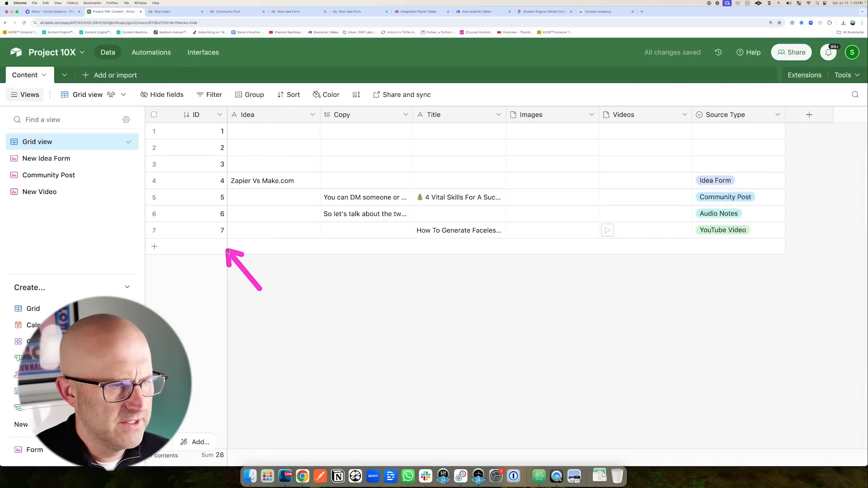
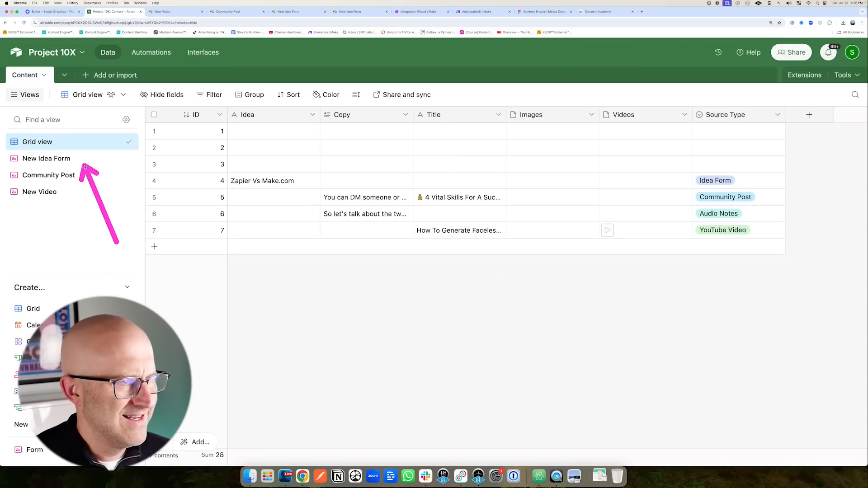
Switch to the 'Integration Placid | Make' tab showing the Slack-OpenAI-Airtable scenario.
click(420, 11)
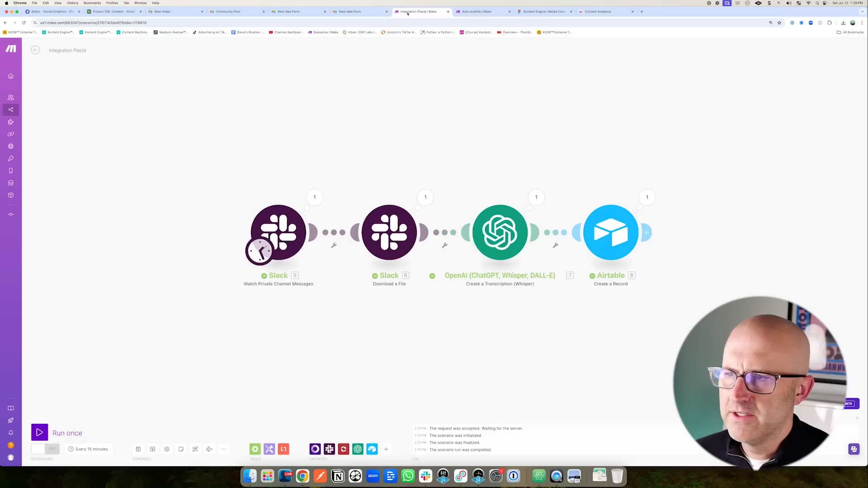
Rename the scenario to 'Audio notes -> Airtable' and start a new blank scenario.
click(85, 52)
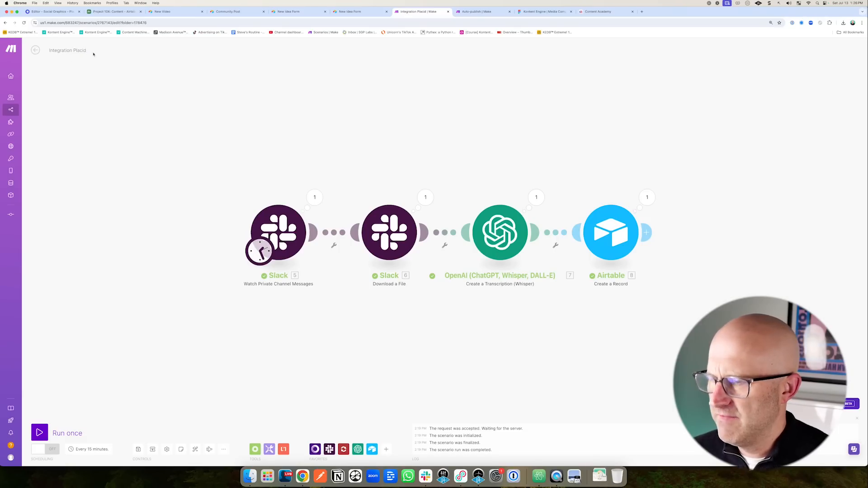
key(BackSpace)
key(BackSpace)
key(super+a)
text(Audio notes ->)
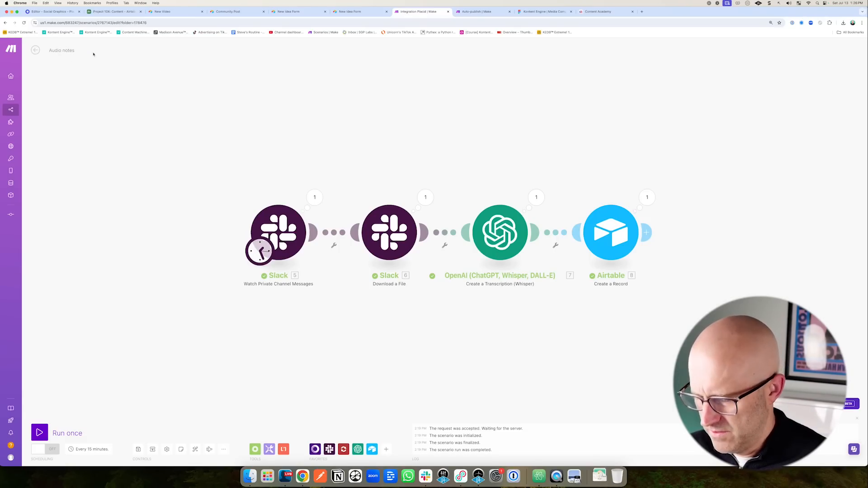
text( Airtable)
key(Return)
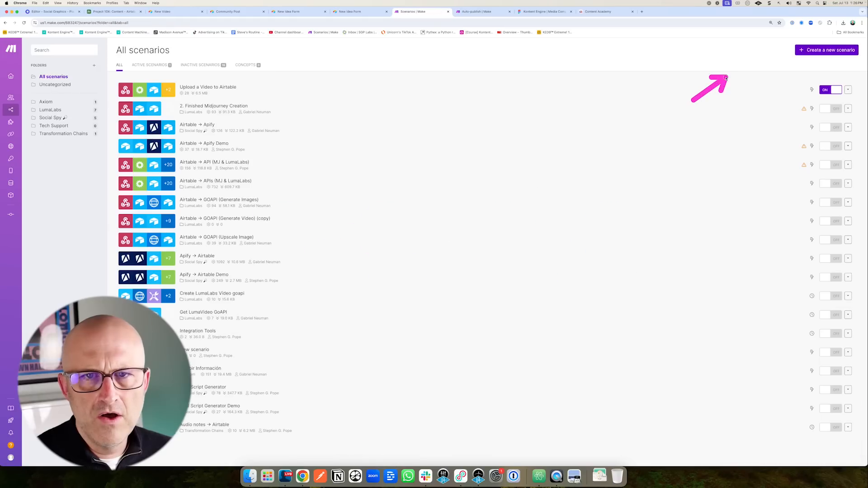
click(829, 51)
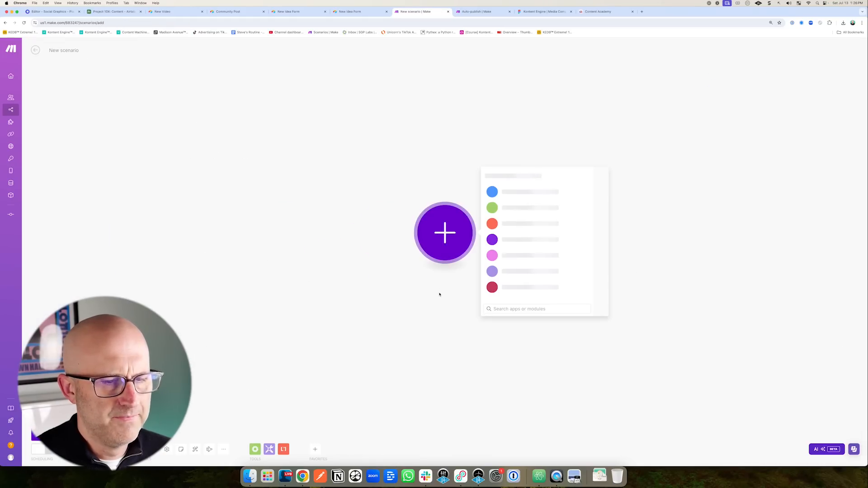
Add a Google Drive Watch Files in a Folder trigger and authorize a new Google connection.
text(Google)
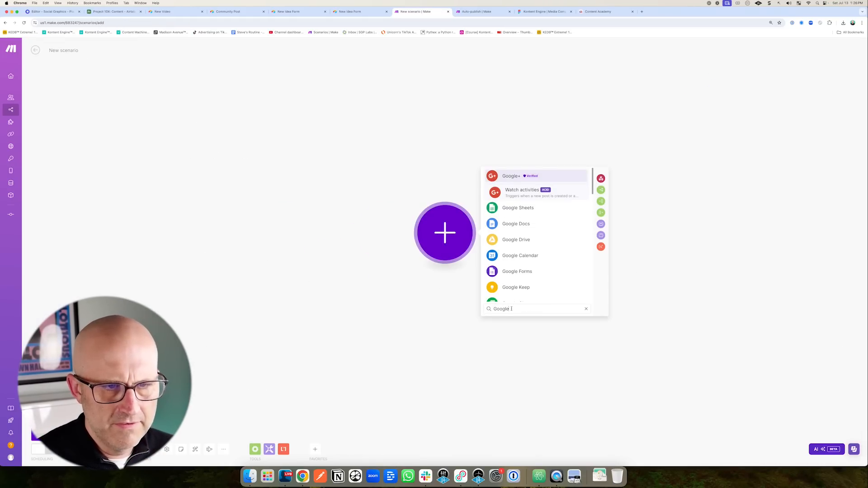
click(542, 239)
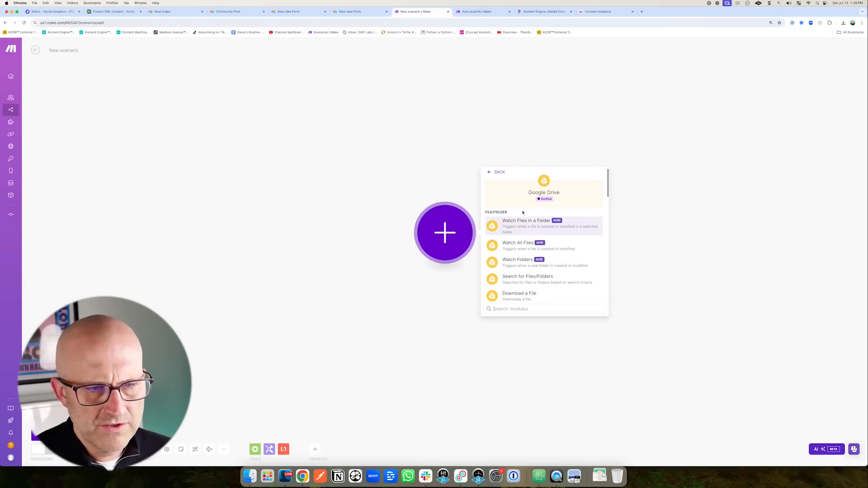
click(540, 230)
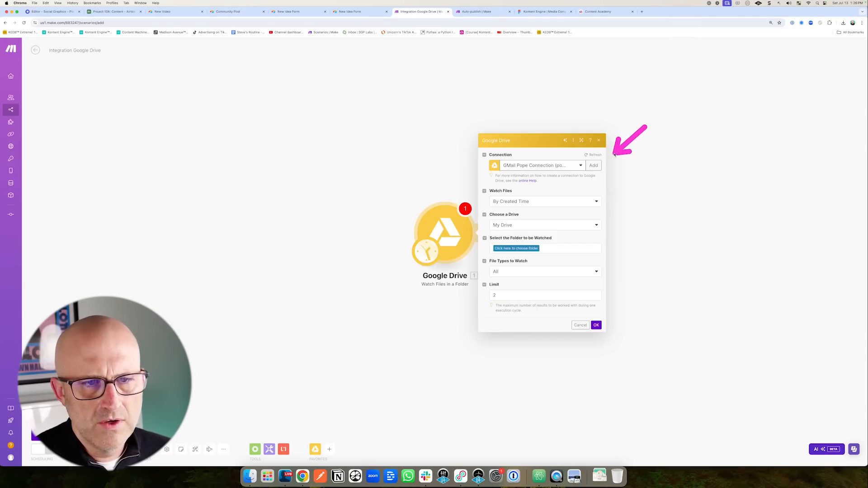
click(596, 166)
click(702, 232)
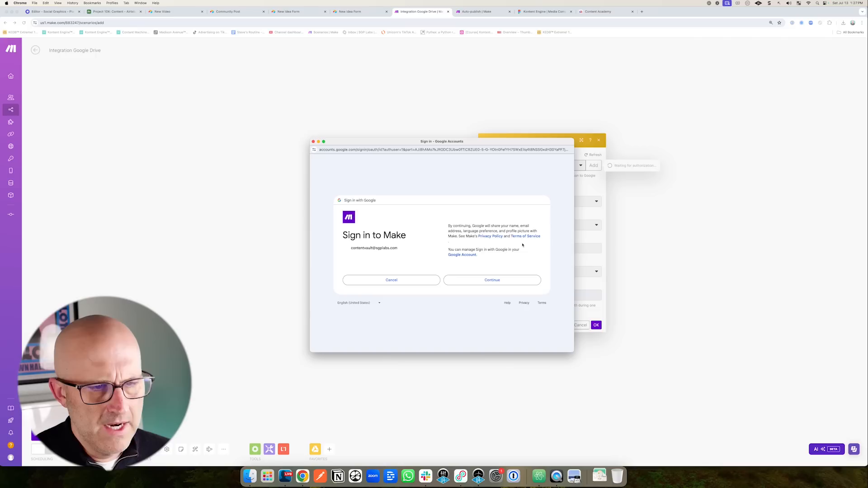
click(495, 282)
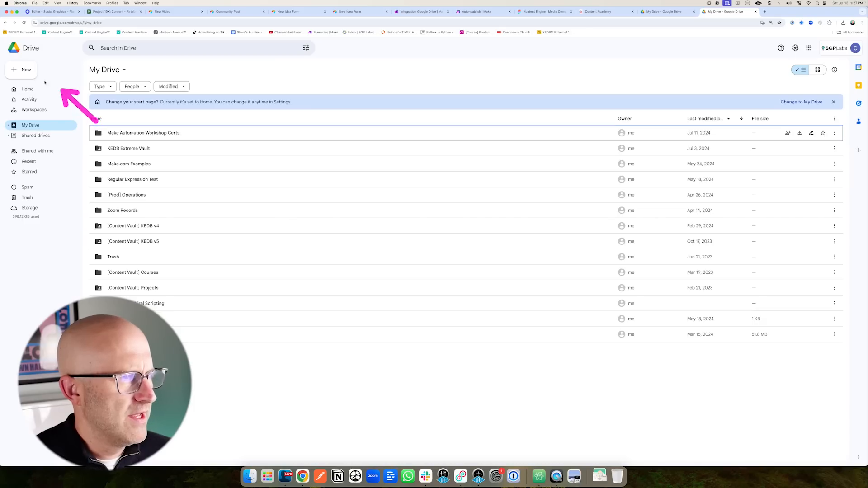
Create an empty 'Video Upload' folder in My Drive, then return to Make.
click(27, 71)
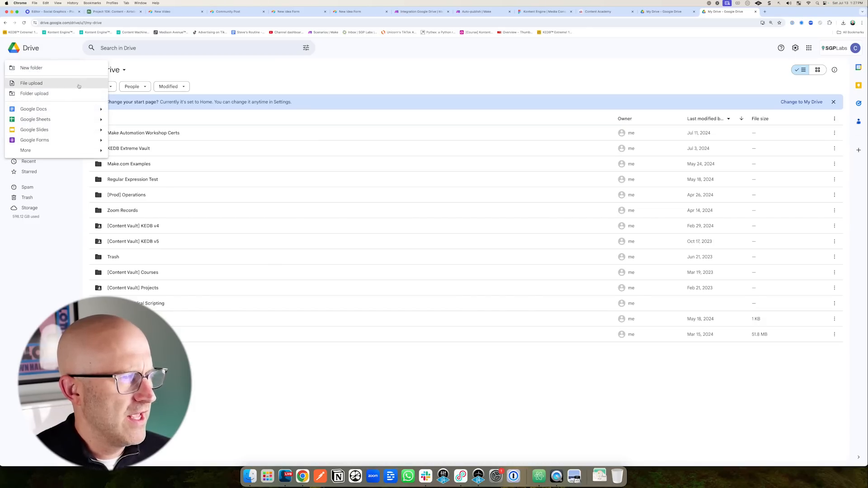
click(49, 72)
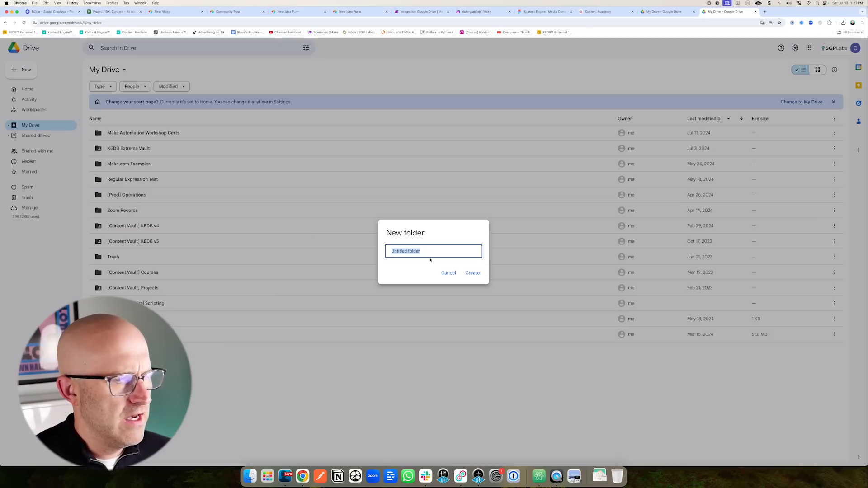
click(470, 274)
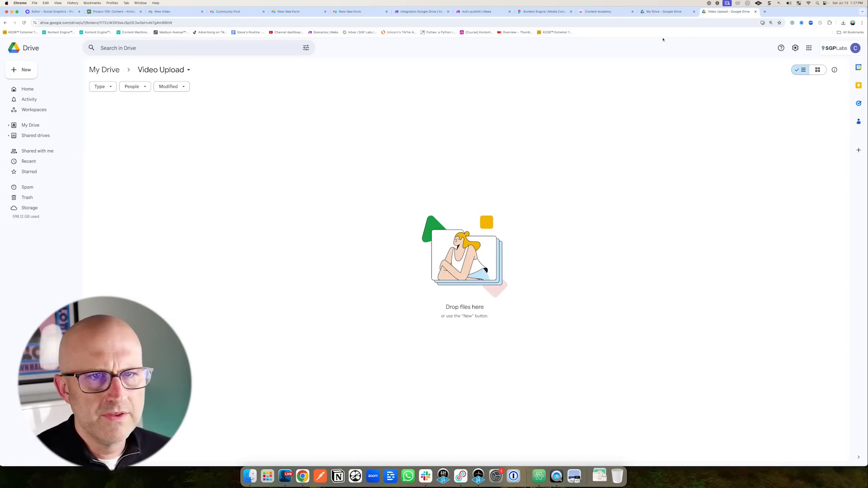
click(412, 12)
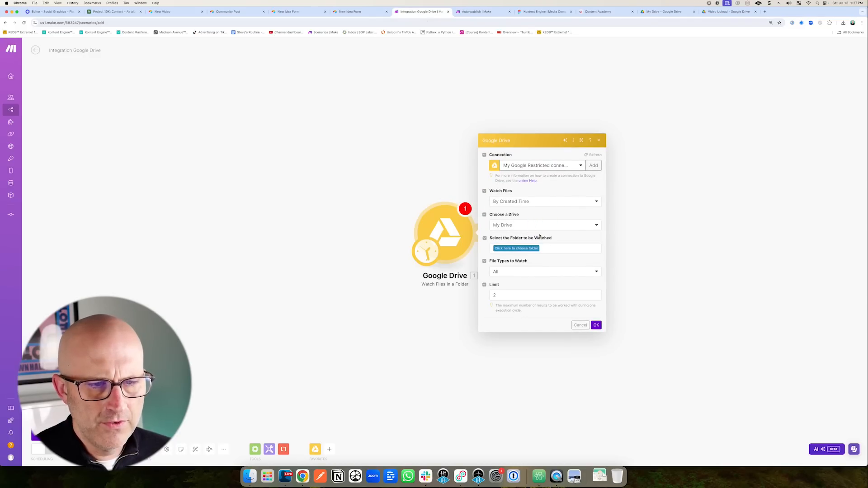
Set the trigger to watch the Video Upload folder for all file types.
click(534, 249)
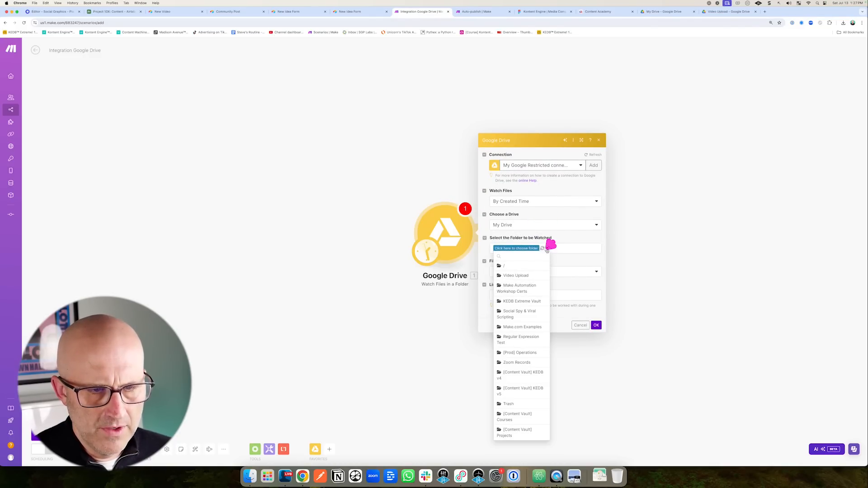
click(516, 275)
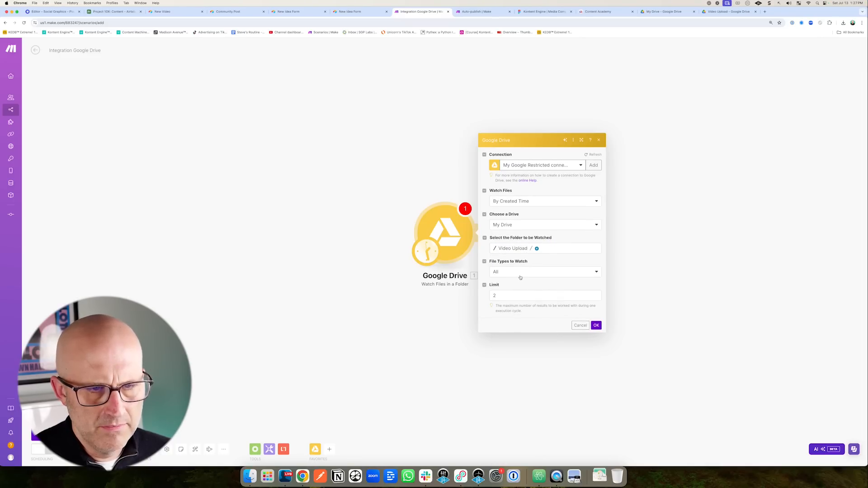
click(531, 273)
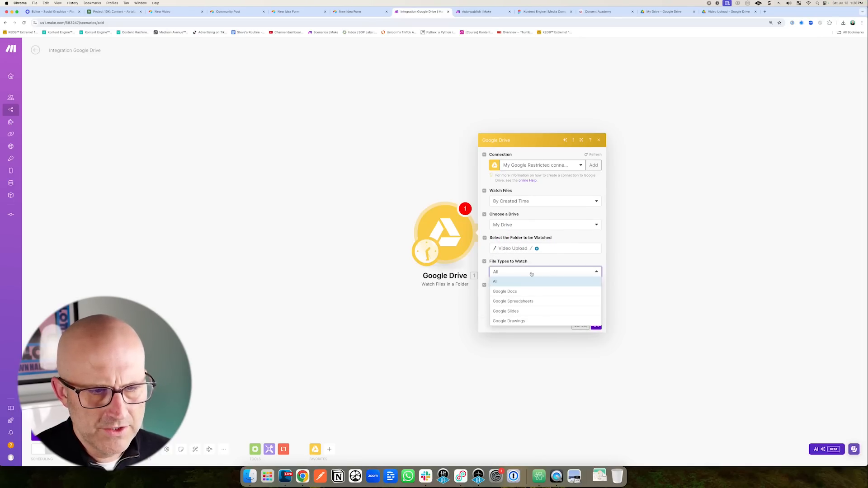
click(538, 261)
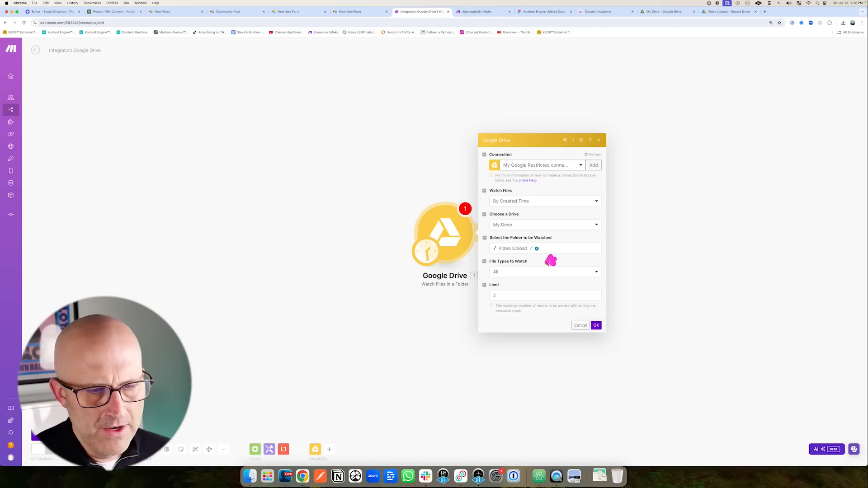
click(596, 326)
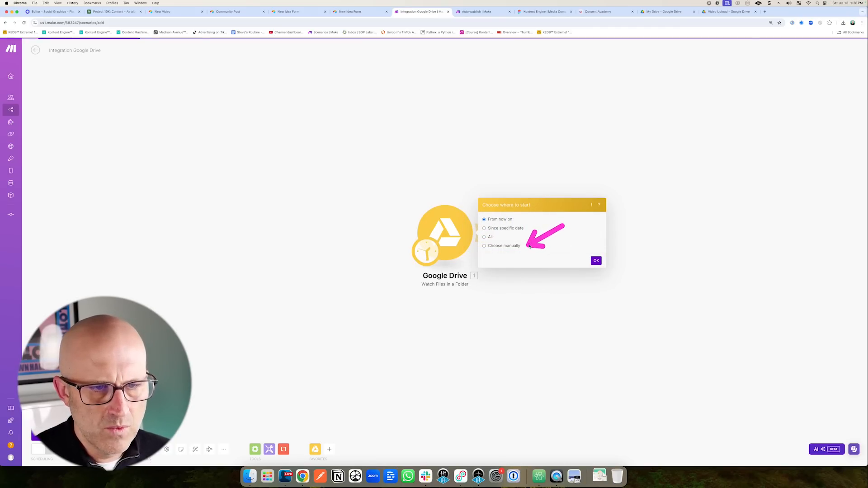
click(722, 12)
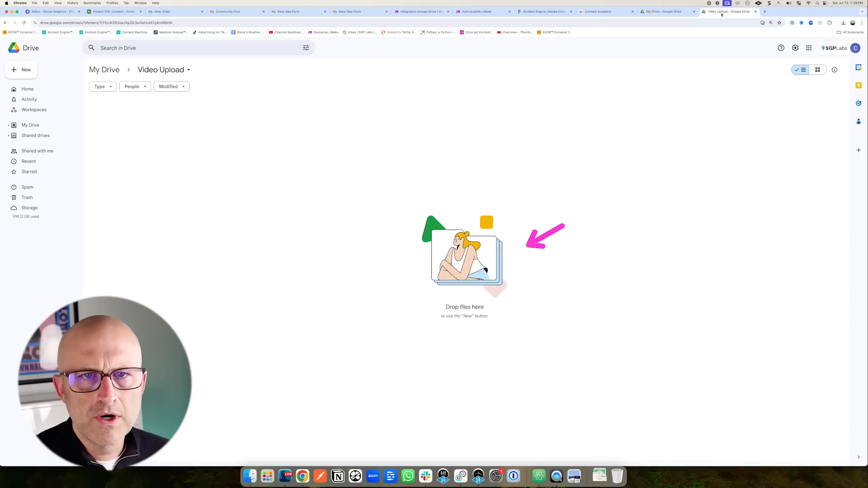
Upload YouTube Video EDITED.mp4 from Finder into the Drive Video Upload folder.
click(254, 474)
drag(210, 164, 441, 343)
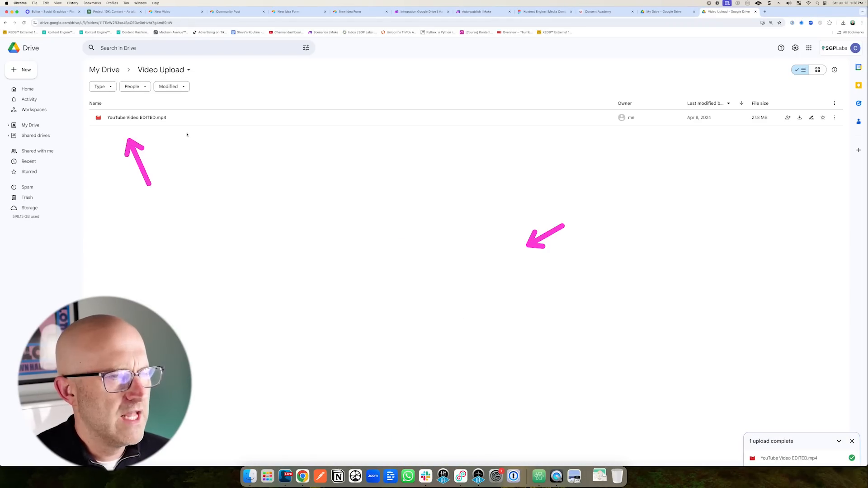
click(412, 13)
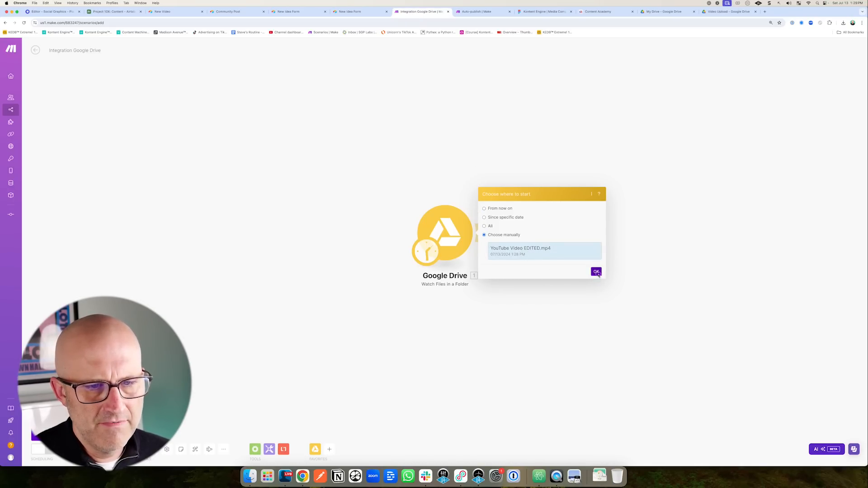
Start from the uploaded video file, run the trigger once, and inspect its single output bundle.
click(596, 272)
right_click(263, 231)
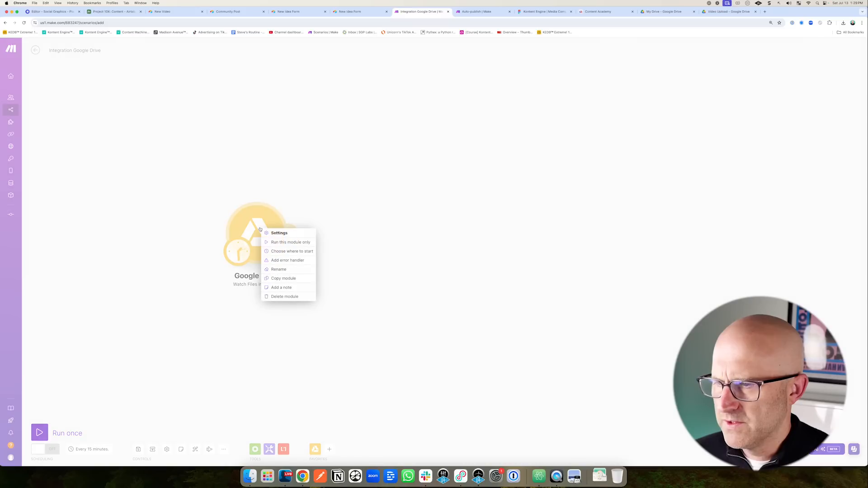
click(282, 242)
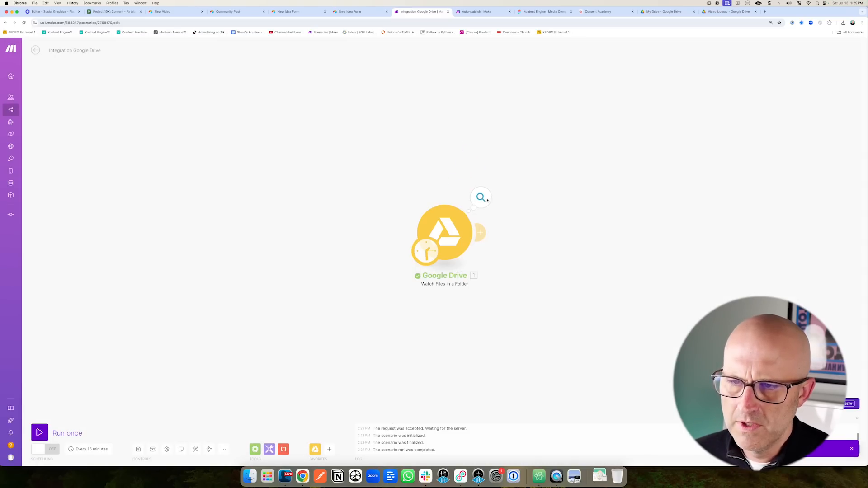
click(487, 199)
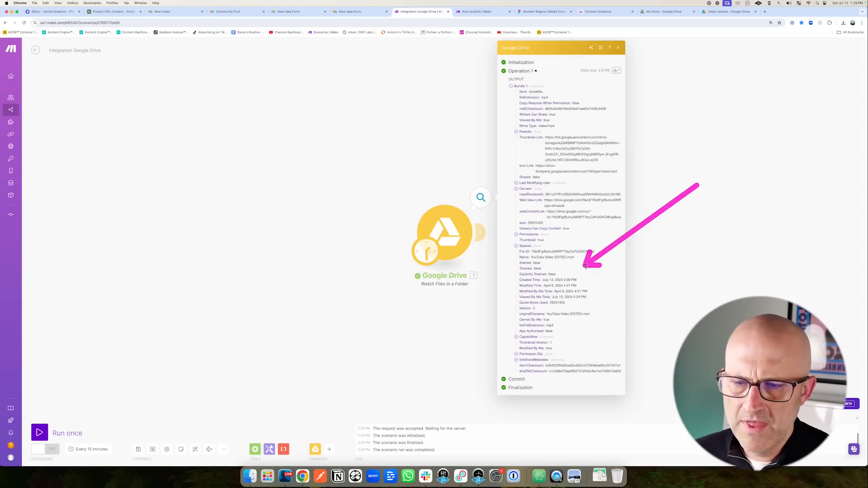
drag(585, 266, 581, 307)
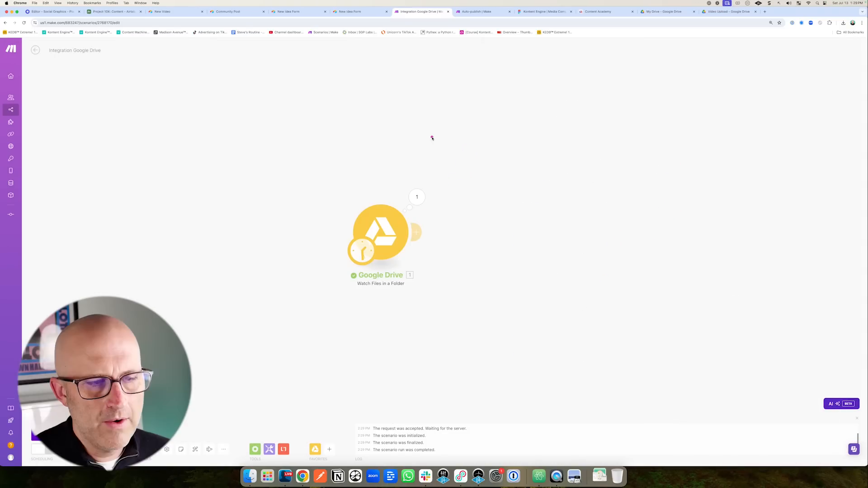
drag(431, 136, 423, 181)
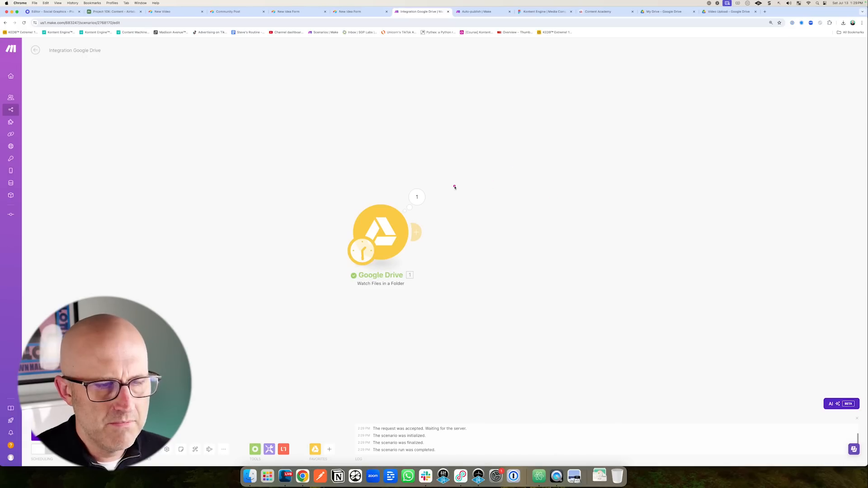
drag(466, 150, 432, 188)
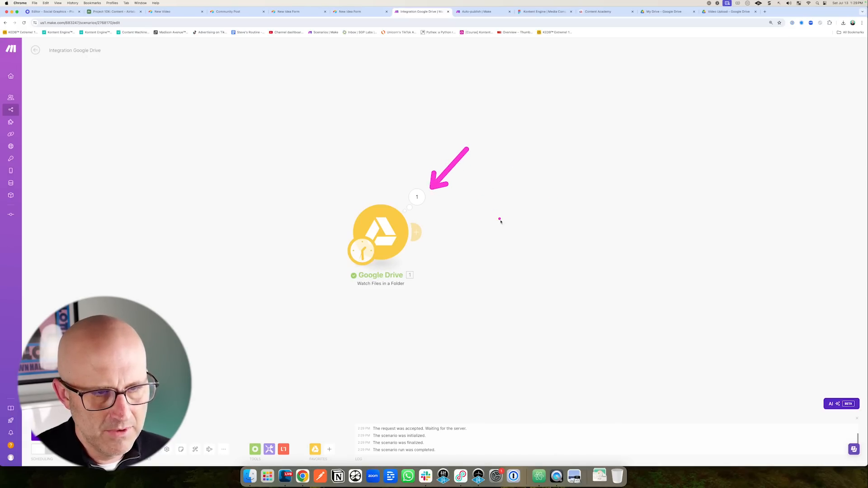
mouse_move(658, 177)
mouse_down()
mouse_move(686, 244)
mouse_move(638, 159)
mouse_up()
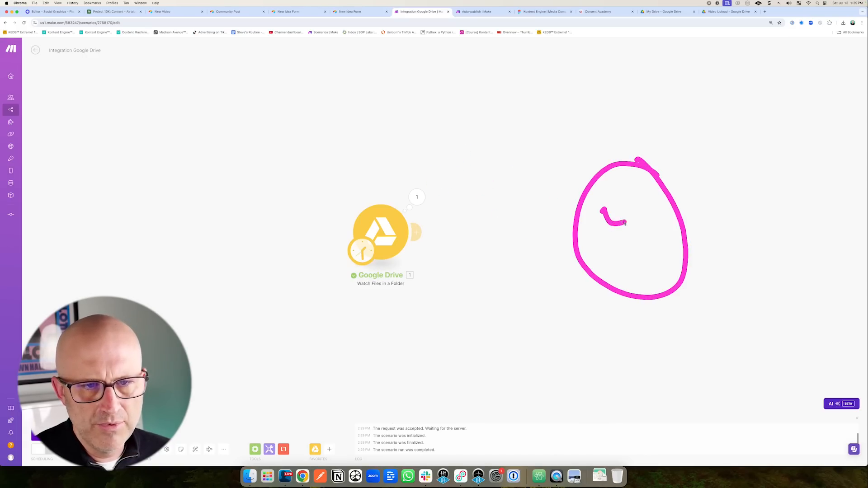
Add a Google Drive Get a Share Link module after the watcher.
click(418, 233)
drag(587, 145, 563, 182)
click(563, 189)
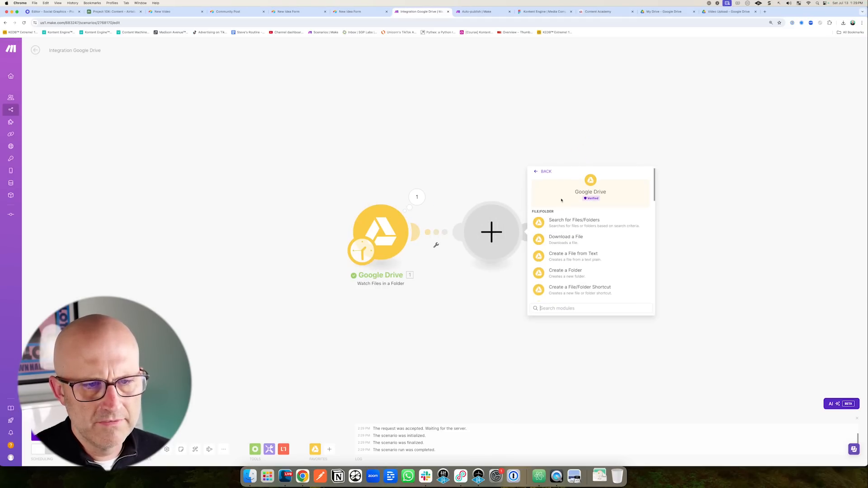
scroll(600, 215, down, 5)
click(565, 239)
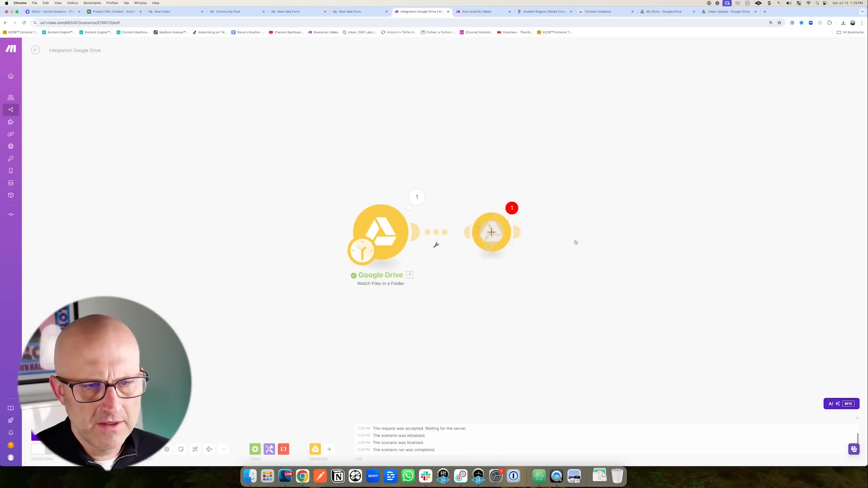
Select the Google Drive connection and grant Make the requested Drive permissions.
click(571, 230)
click(570, 260)
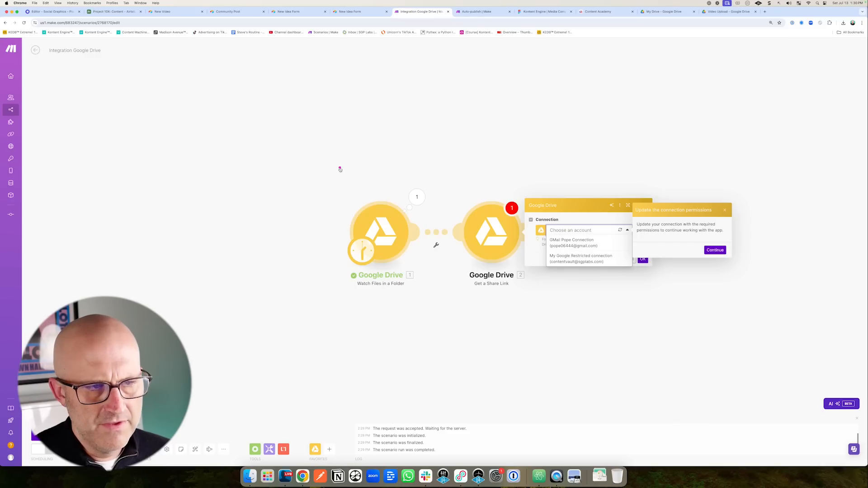
click(715, 250)
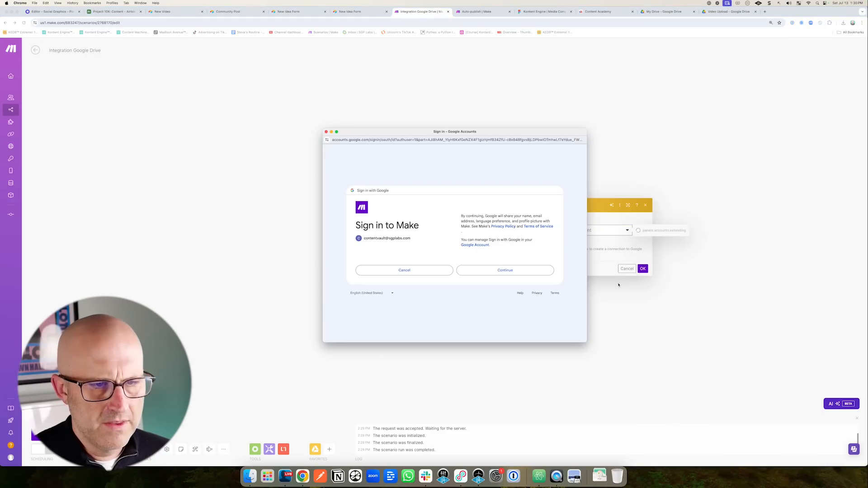
click(525, 269)
click(507, 296)
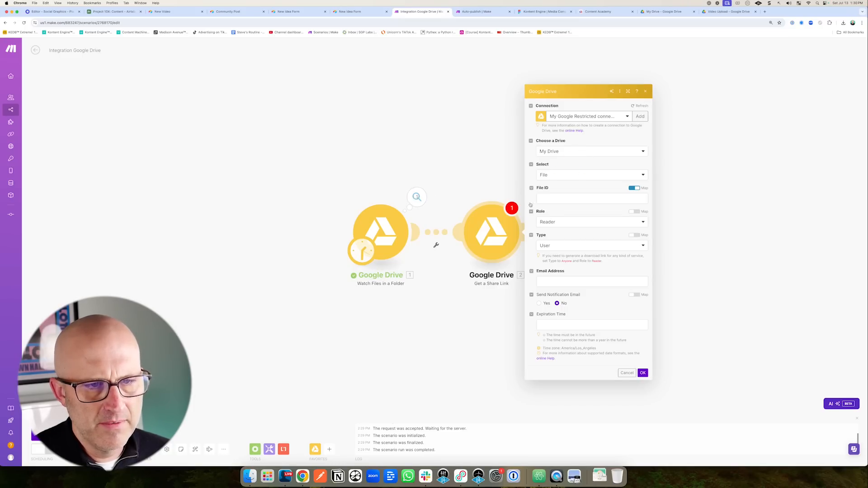
Map module 1's File ID, share the link with Anyone, and confirm.
click(624, 198)
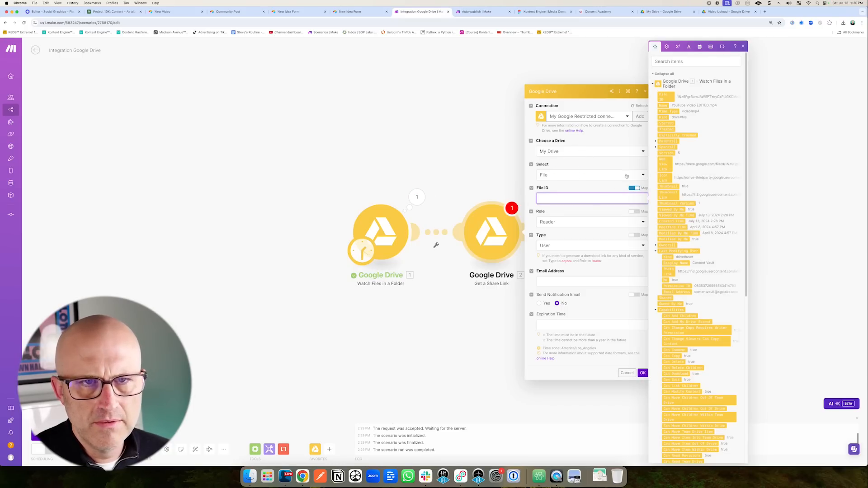
click(665, 97)
click(553, 208)
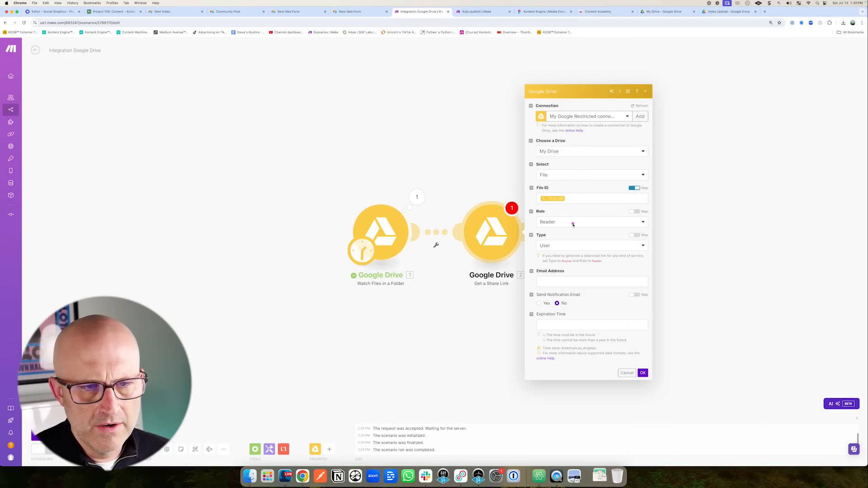
click(554, 246)
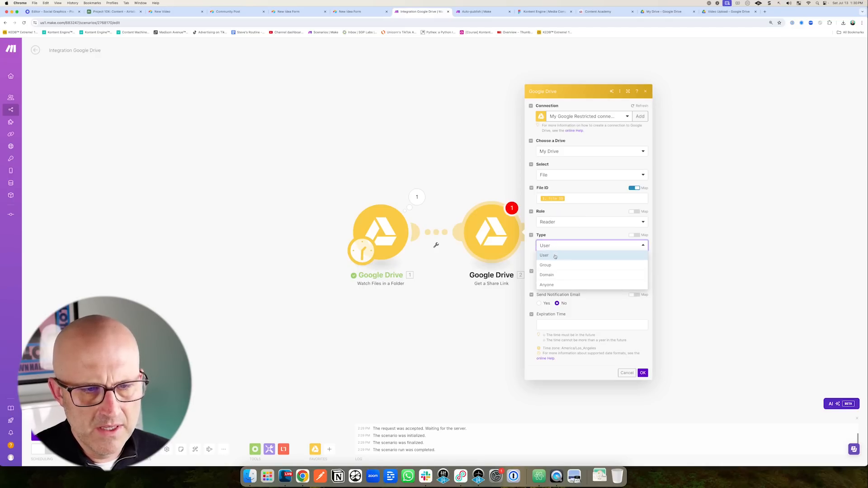
click(547, 284)
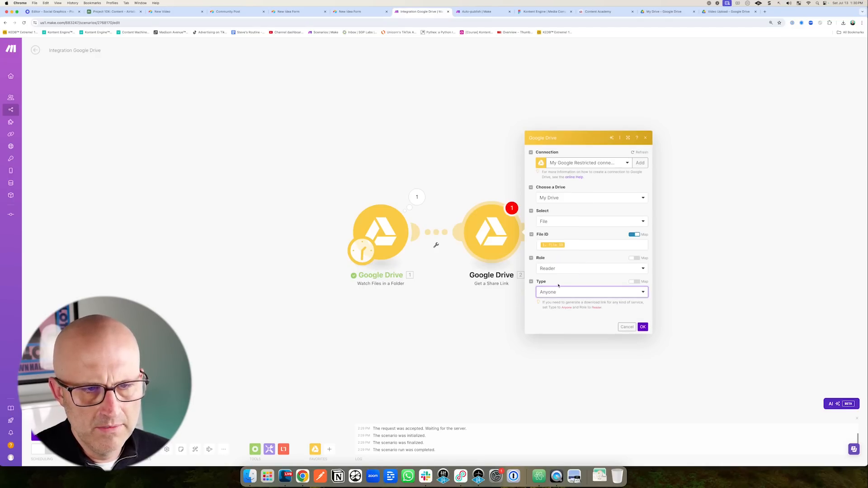
click(642, 333)
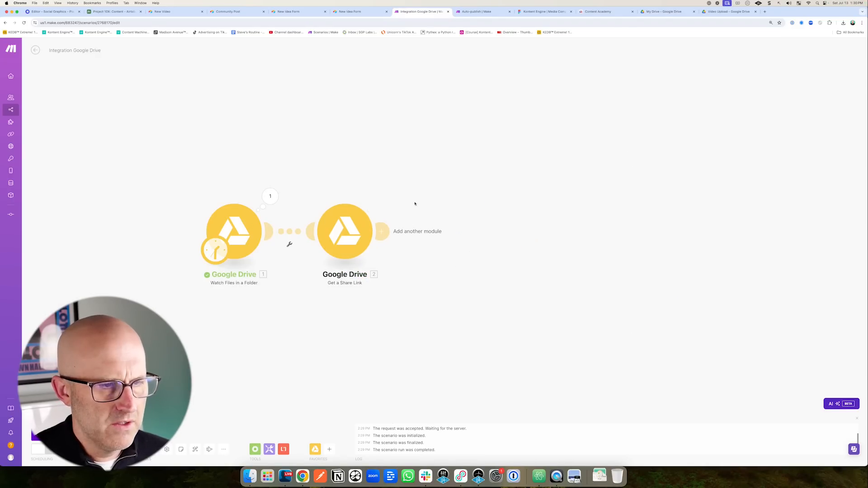
Add Airtable Create a Record using The 10x Project connection, Project 10X base, Content table.
click(381, 231)
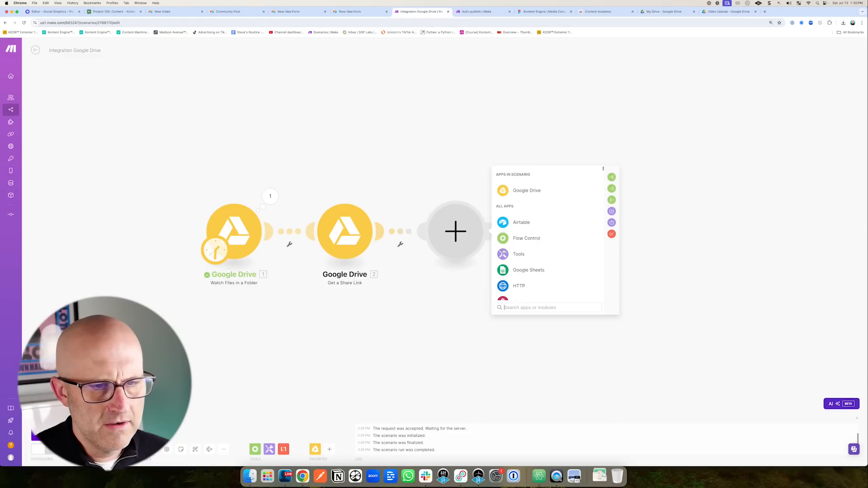
click(524, 224)
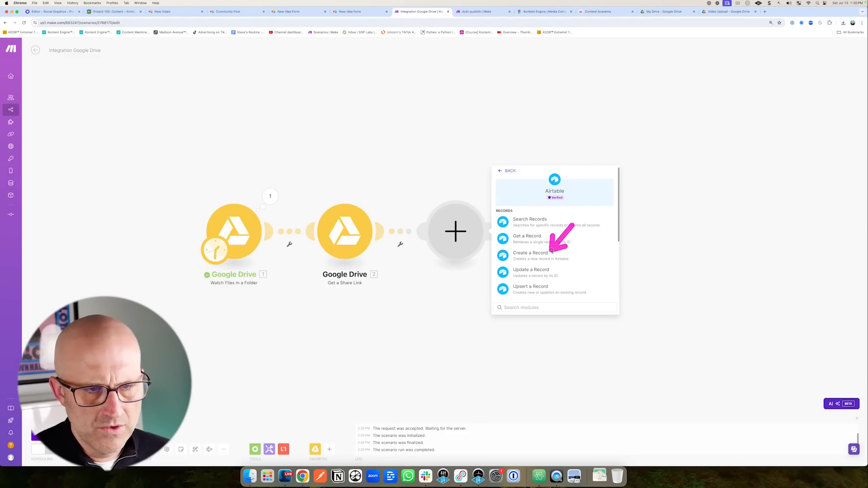
click(527, 255)
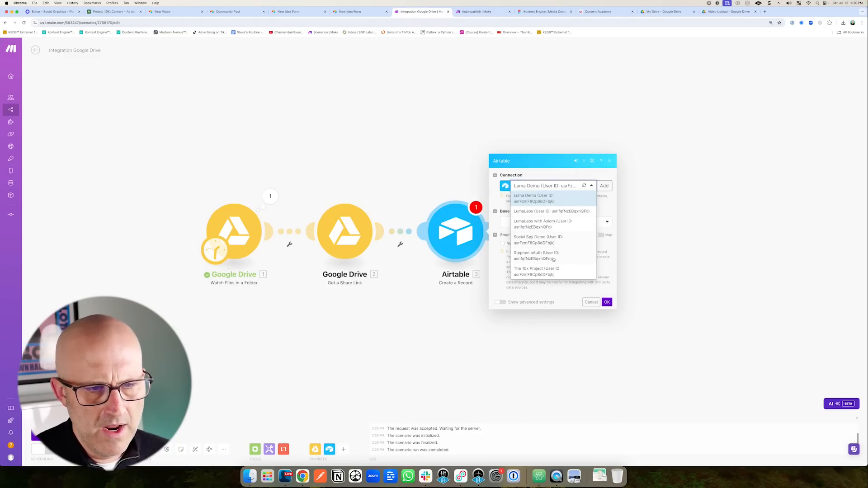
click(532, 272)
click(532, 223)
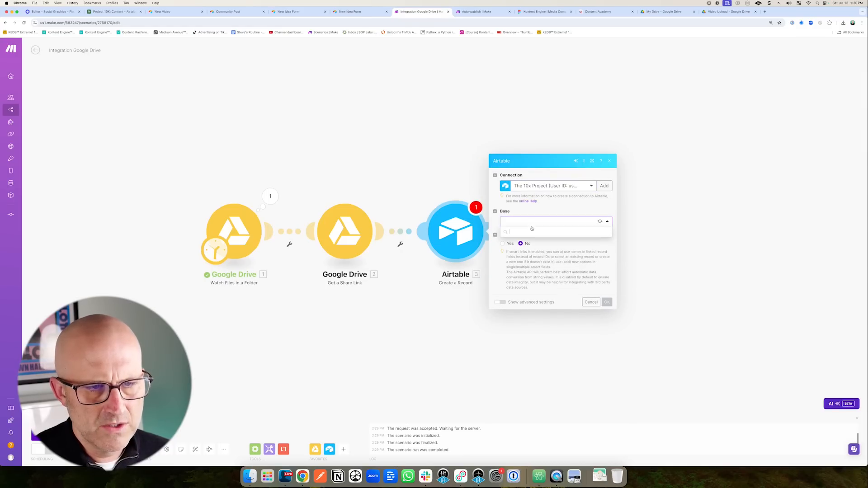
click(529, 242)
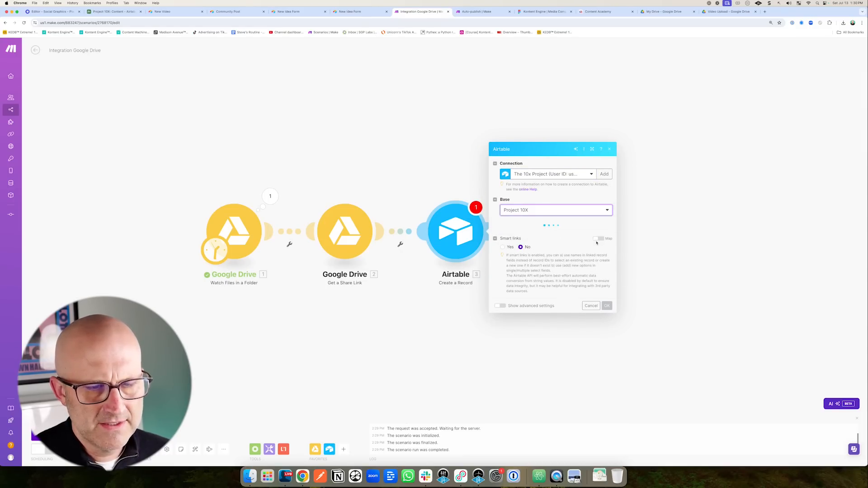
click(523, 235)
click(523, 244)
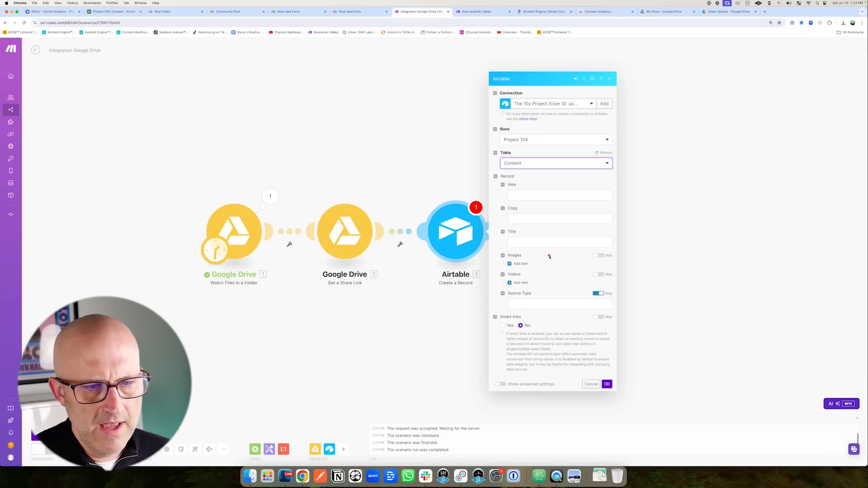
Map 2. Web Content Link to the Videos File URL and 1. Name to Title, then save.
click(527, 282)
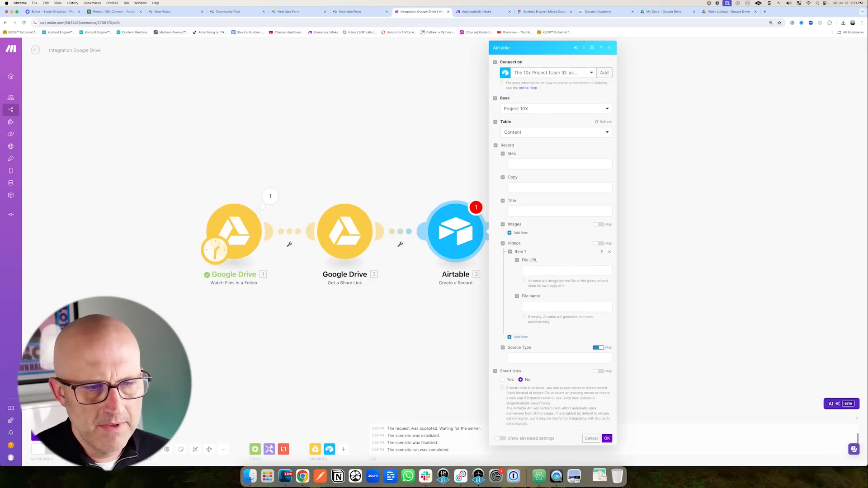
click(535, 271)
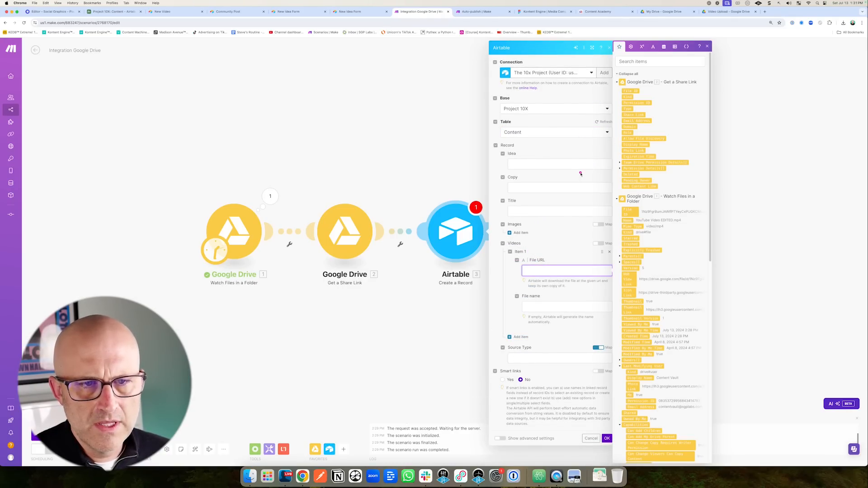
click(637, 187)
click(545, 293)
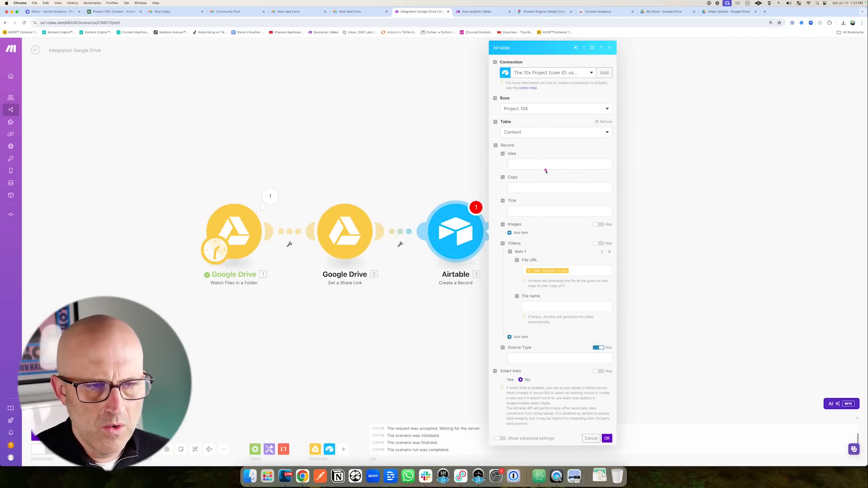
click(529, 211)
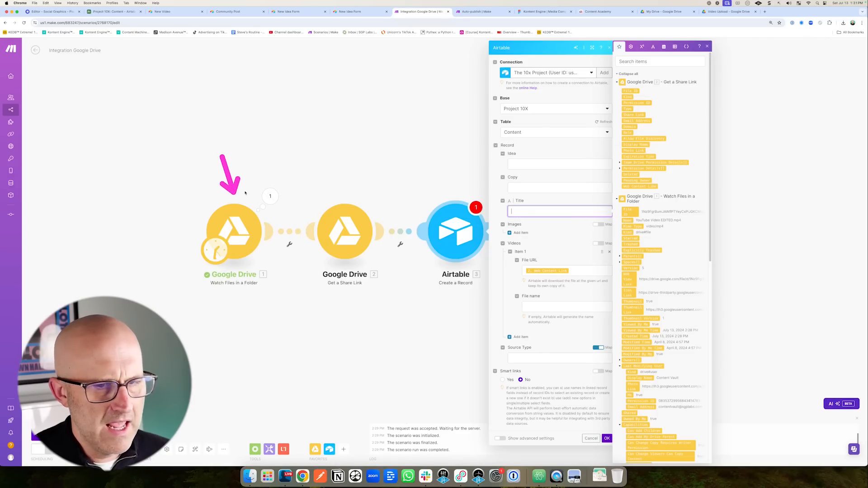
click(627, 220)
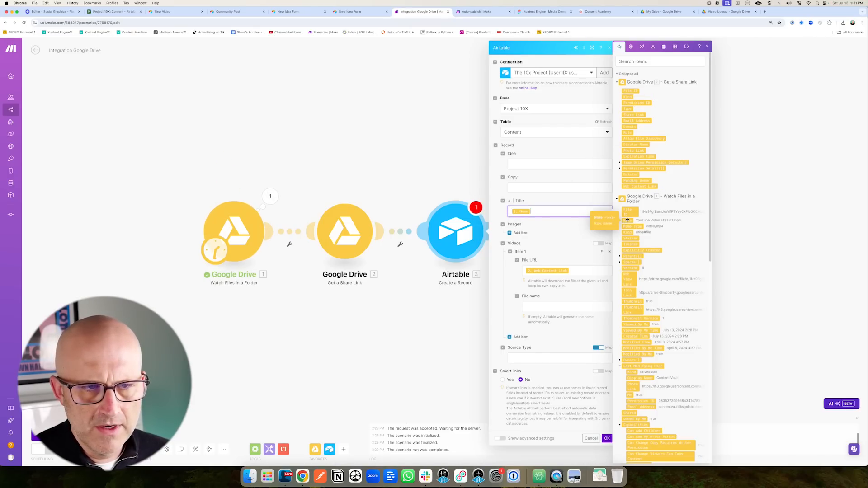
click(570, 434)
click(607, 438)
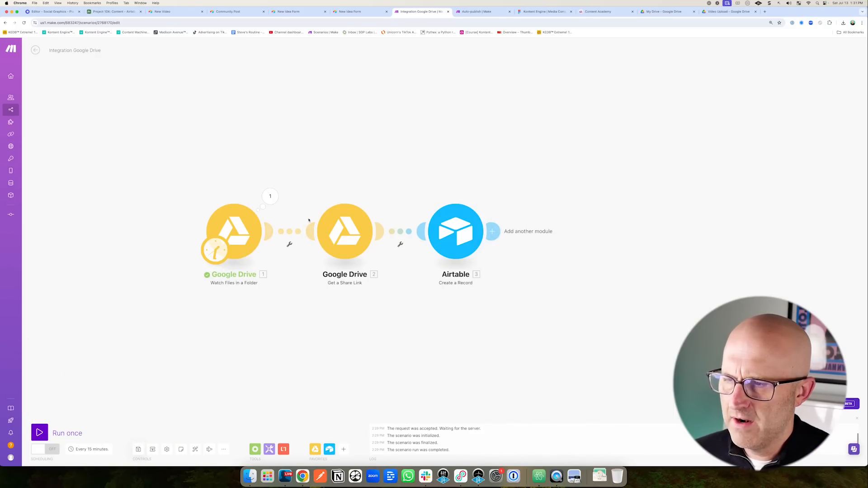
Start the Drive watch from YouTube Video EDITED.mp4 and run the scenario once.
right_click(248, 228)
click(278, 248)
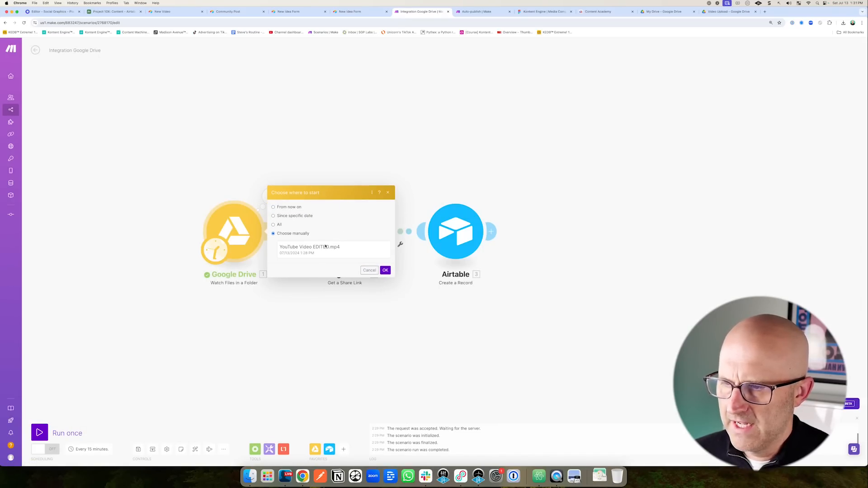
click(321, 248)
click(384, 270)
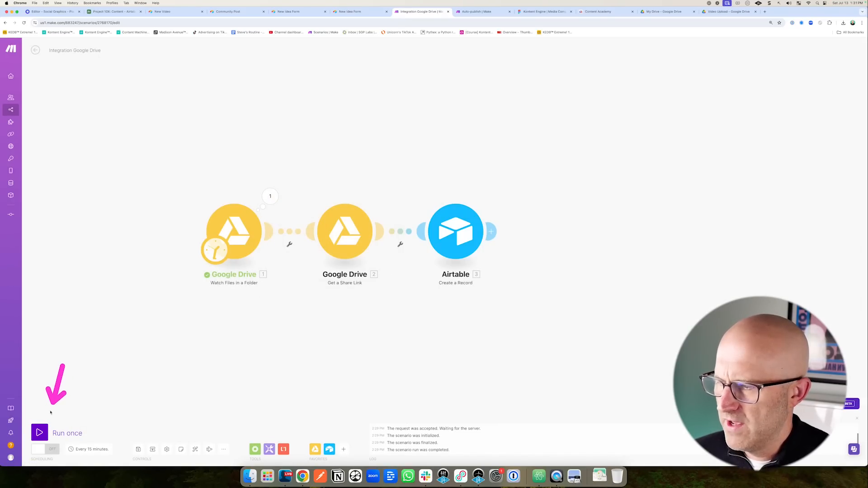
click(39, 432)
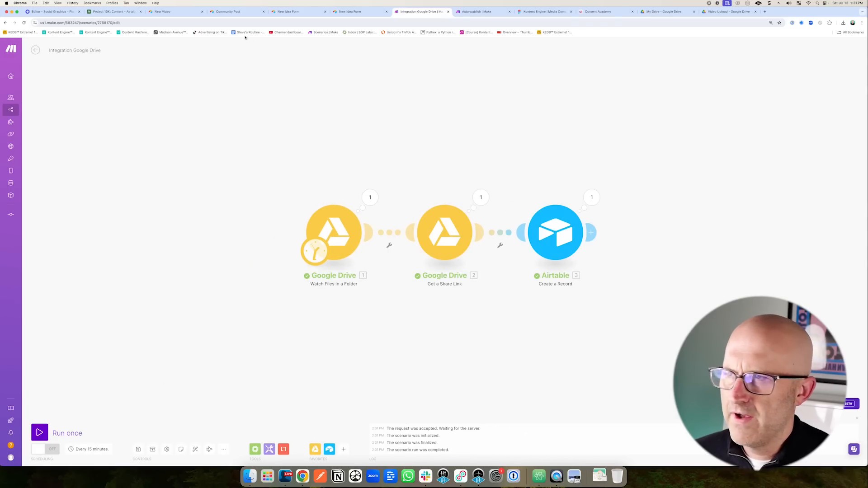
Compare the new YouTube Video EDITED.mp4 row in Airtable with the file in the Video Upload folder.
click(115, 12)
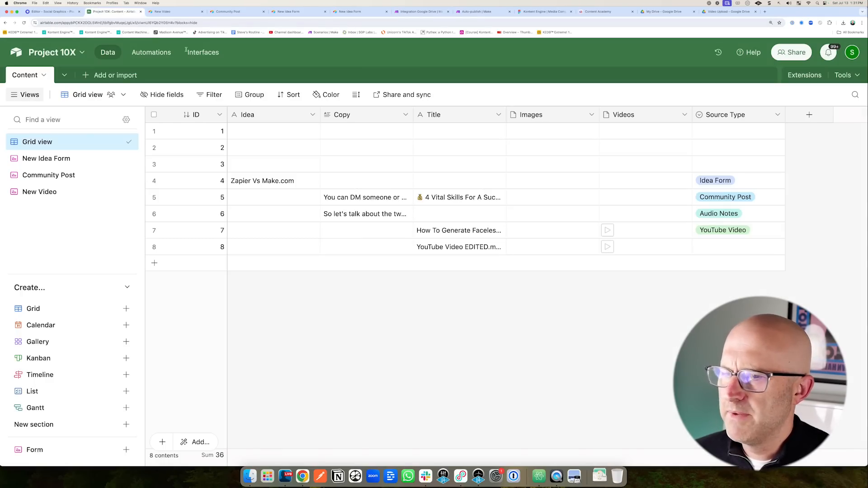
mouse_move(292, 324)
mouse_down()
mouse_move(272, 254)
mouse_move(352, 249)
mouse_up()
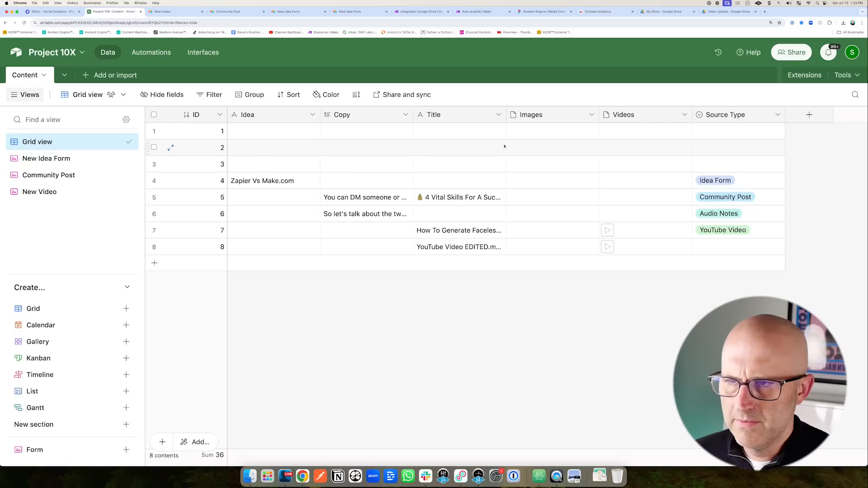
drag(506, 115, 557, 115)
drag(433, 326, 469, 263)
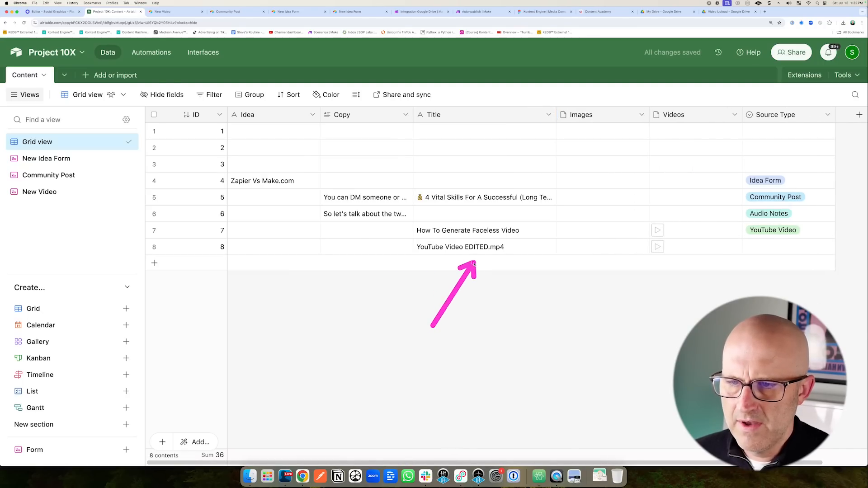
click(729, 11)
drag(134, 210, 134, 144)
Check that row 8 has its video attached but an empty Source Type.
click(118, 12)
drag(608, 316, 647, 258)
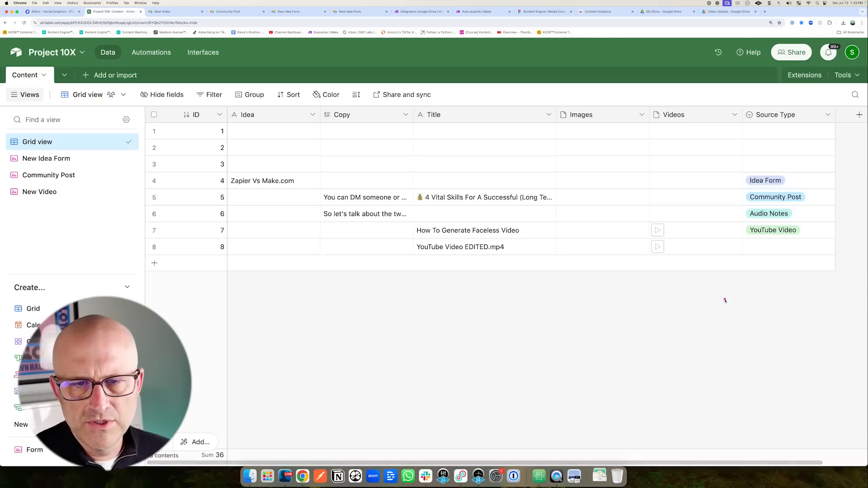
drag(724, 300, 741, 264)
click(762, 250)
click(760, 249)
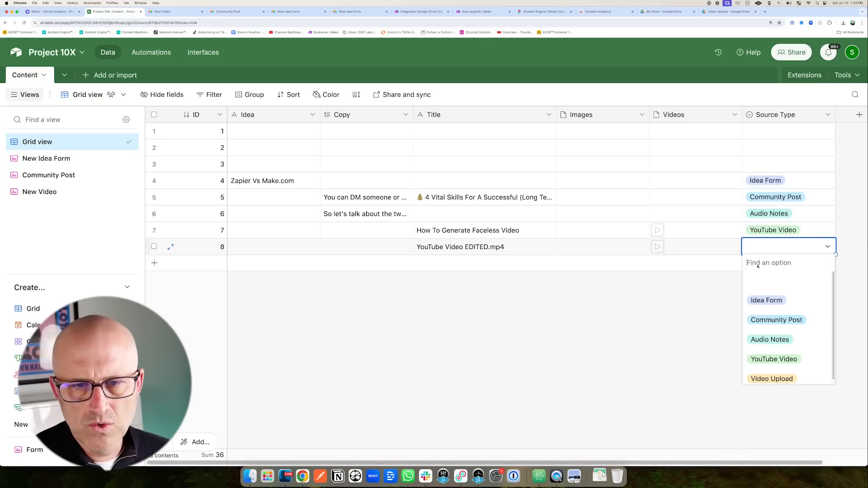
click(638, 357)
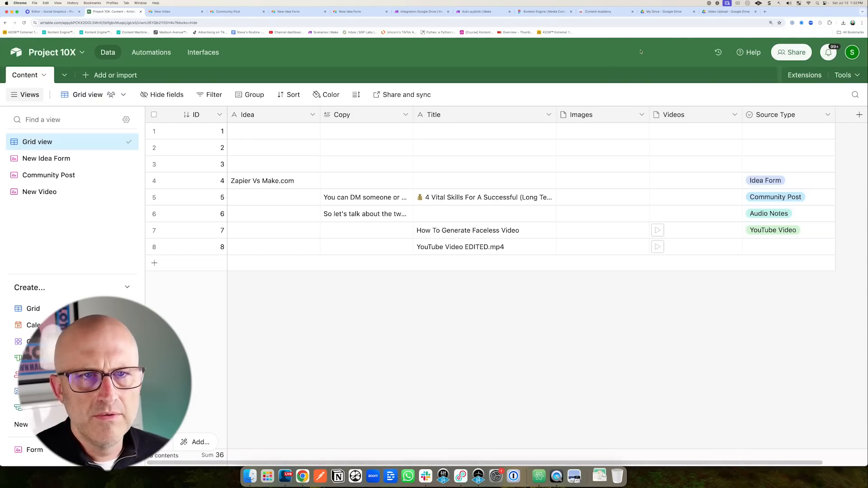
Set the Airtable module's Source Type to the fixed value Video Upload instead of a mapped value.
click(419, 14)
click(567, 257)
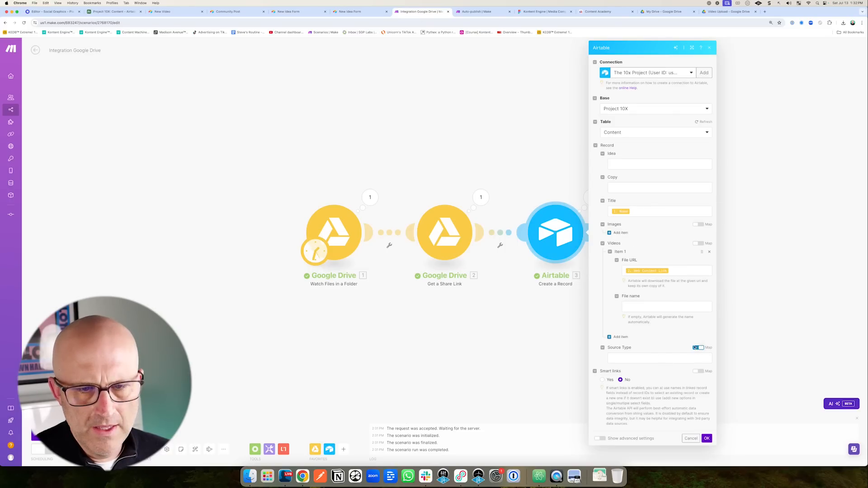
click(698, 348)
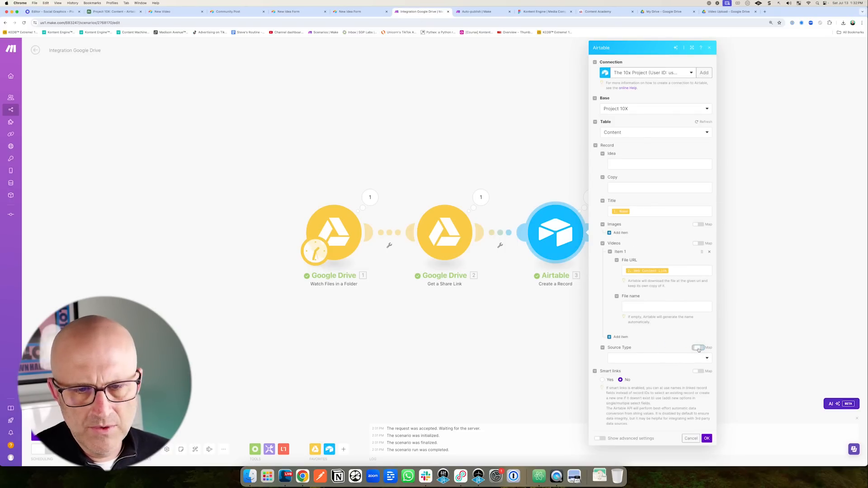
click(658, 360)
click(636, 417)
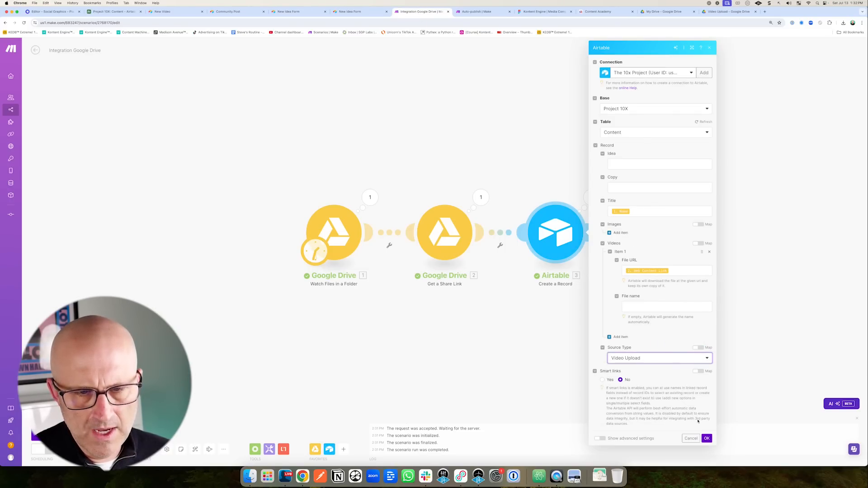
click(706, 439)
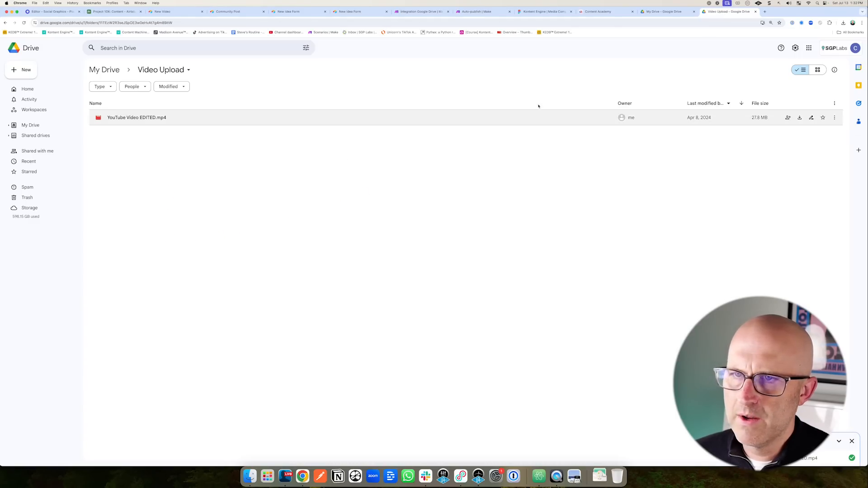
Return to the Make scenario editor from the Drive folder.
click(429, 11)
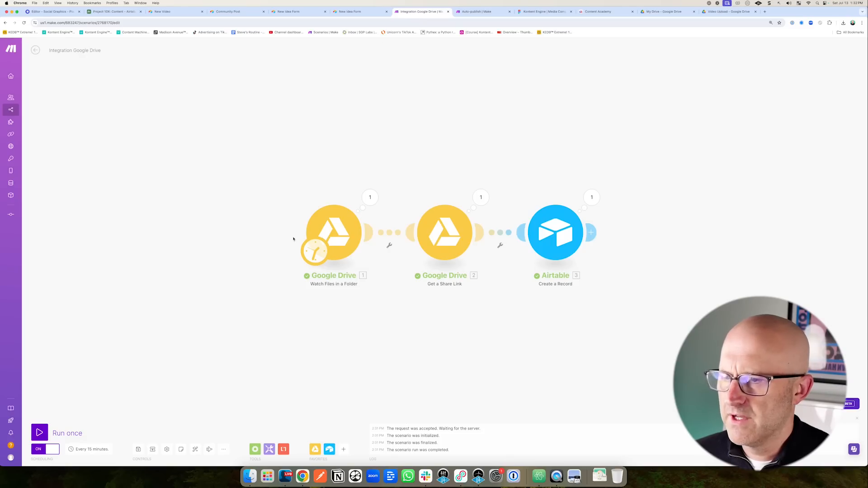
Reset the Drive watch starting point, run the scenario once, and check Airtable for new records.
right_click(350, 243)
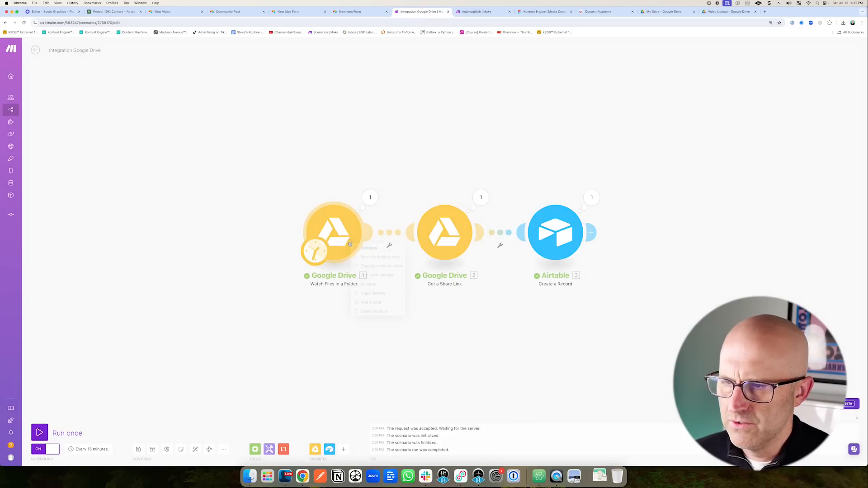
click(368, 268)
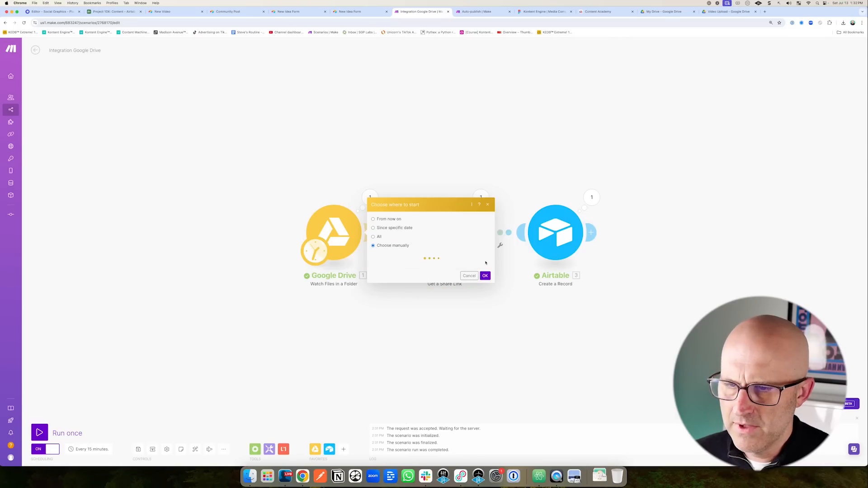
click(489, 272)
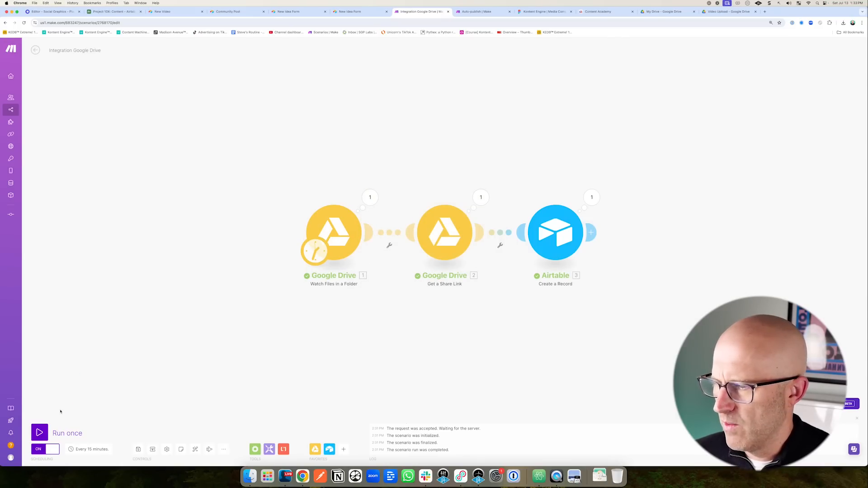
click(40, 431)
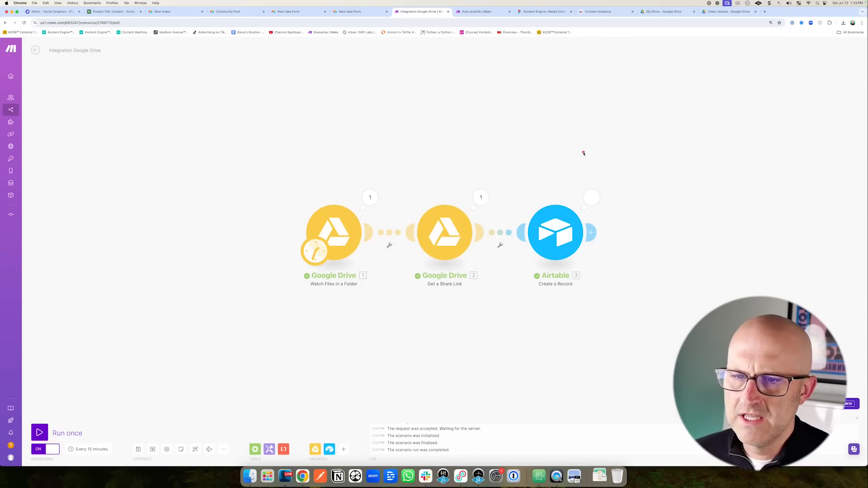
click(113, 12)
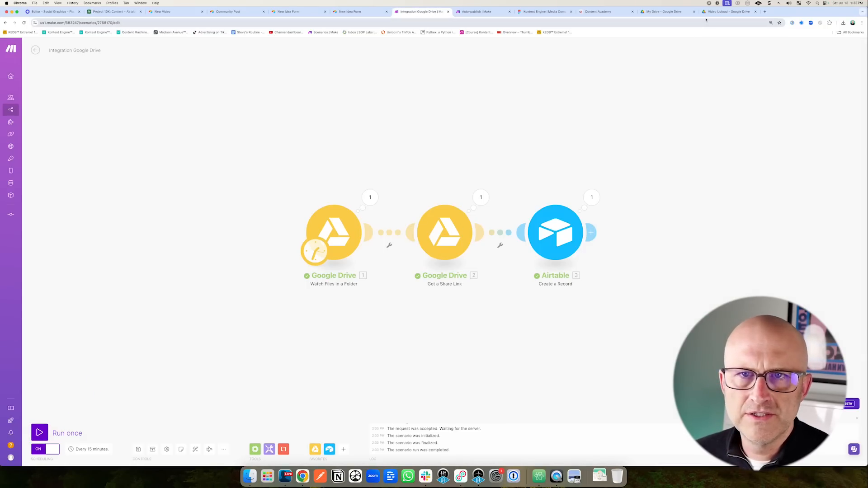
Upload 3x in 30 days NO CAPTIONS.mp4 to the Video Upload folder, rerun, and preview row 10's video.
click(711, 14)
drag(431, 199, 265, 176)
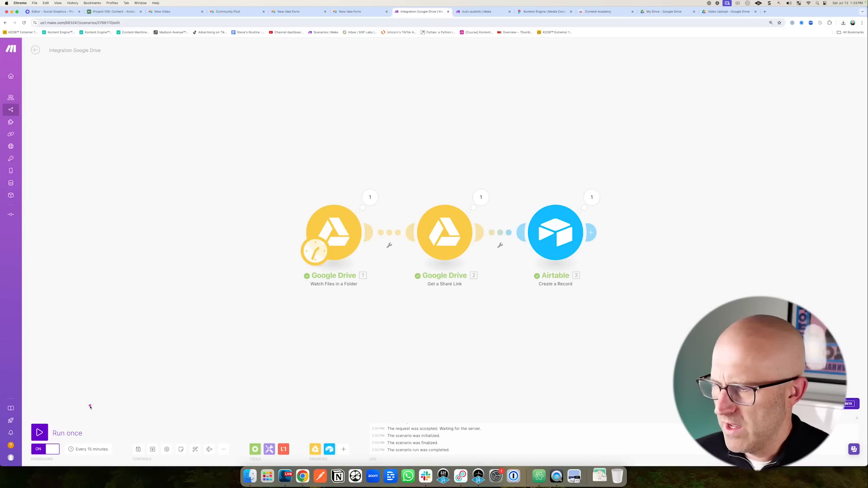
click(91, 436)
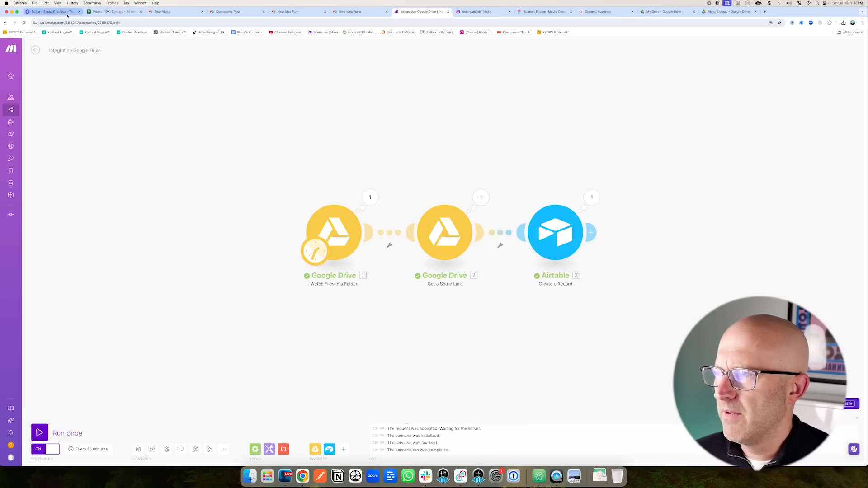
click(113, 12)
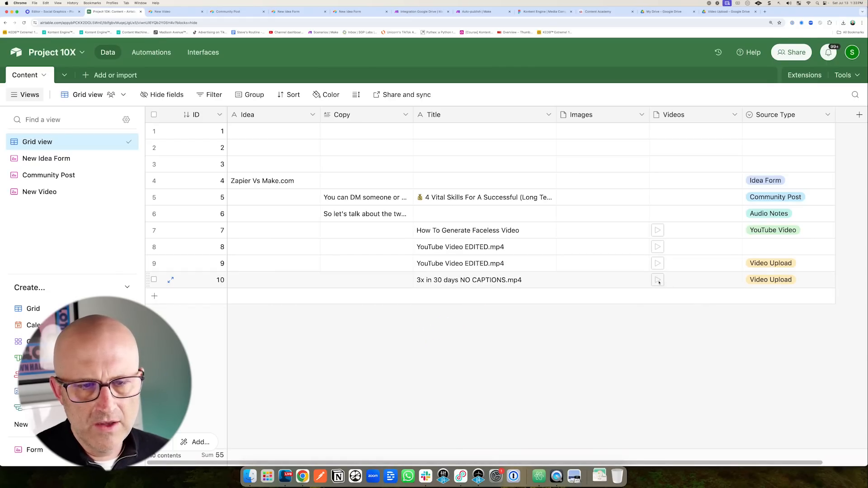
click(658, 281)
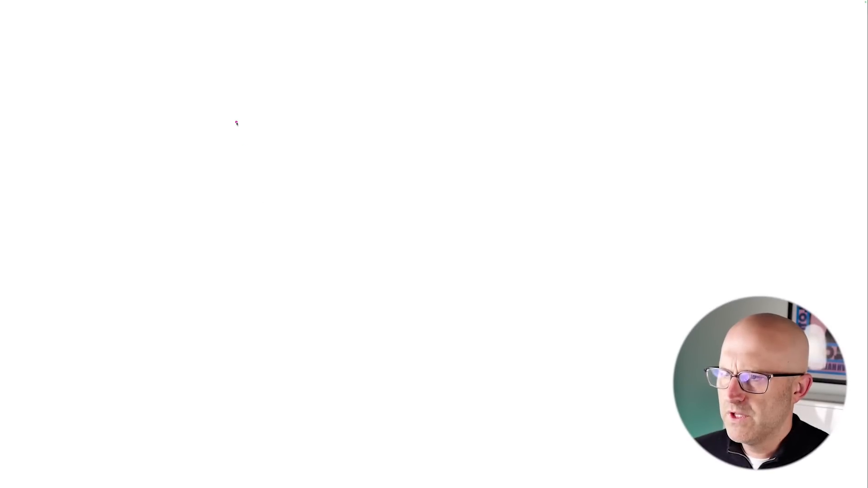
Draw two pink rectangles side by side, the left one narrower, with the pen.
drag(232, 115, 233, 268)
mouse_move(234, 115)
mouse_down()
mouse_move(333, 190)
mouse_move(243, 279)
mouse_up()
drag(358, 109, 363, 276)
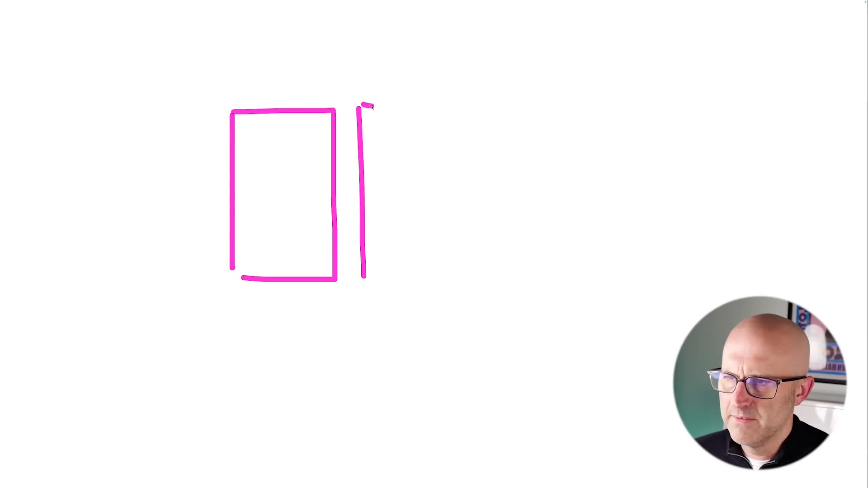
mouse_move(372, 106)
mouse_down()
mouse_move(507, 296)
mouse_move(365, 288)
mouse_up()
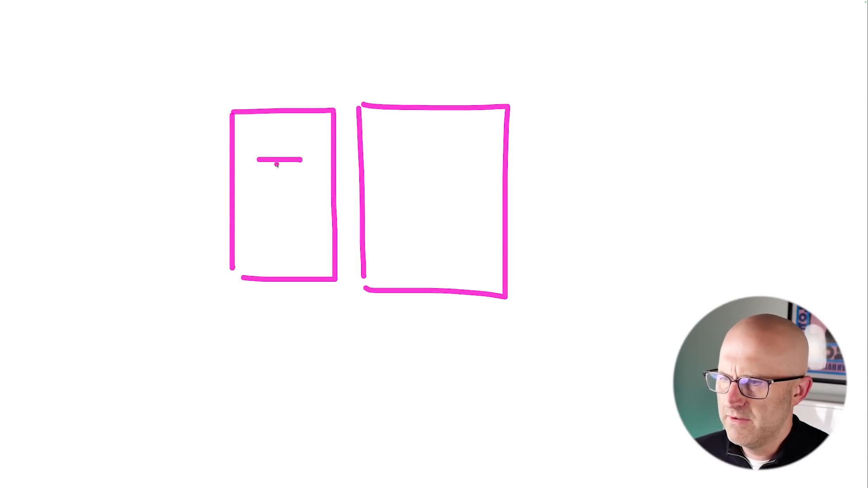
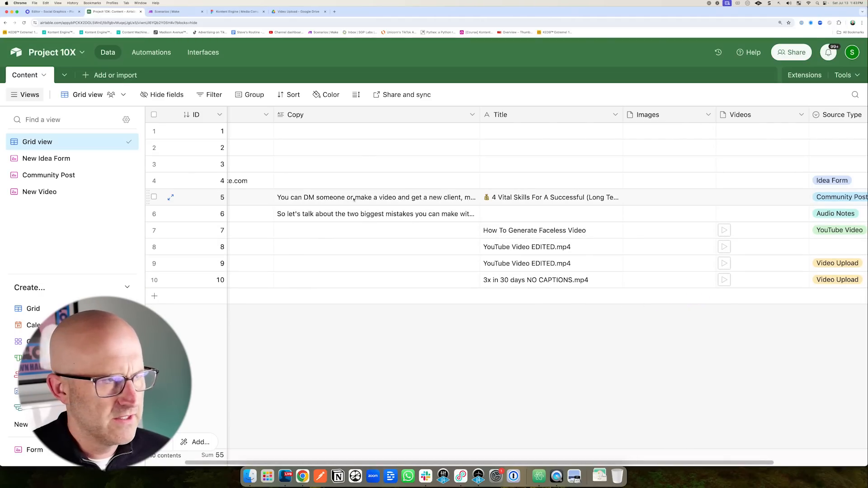
Zoom the page out and rename the grid view to Content.
key(super+minus)
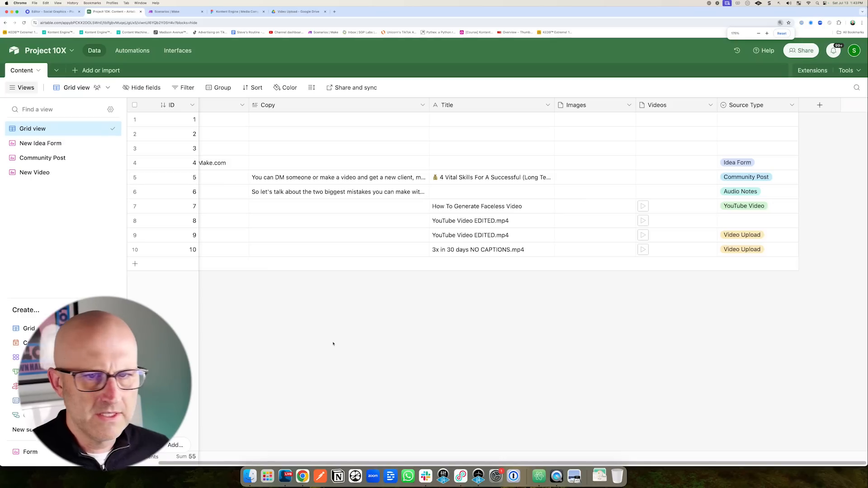
double_click(49, 129)
text(Content)
key(Return)
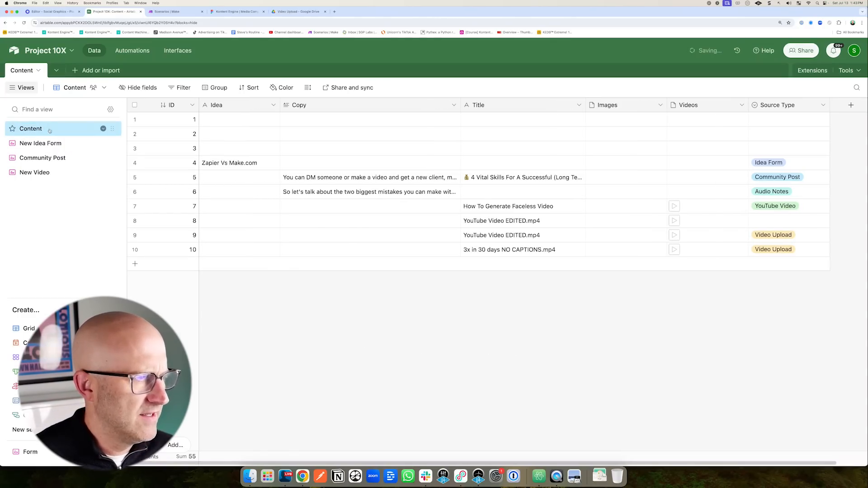
Narrow the Images, Videos, Copy and Title columns.
drag(665, 105, 645, 105)
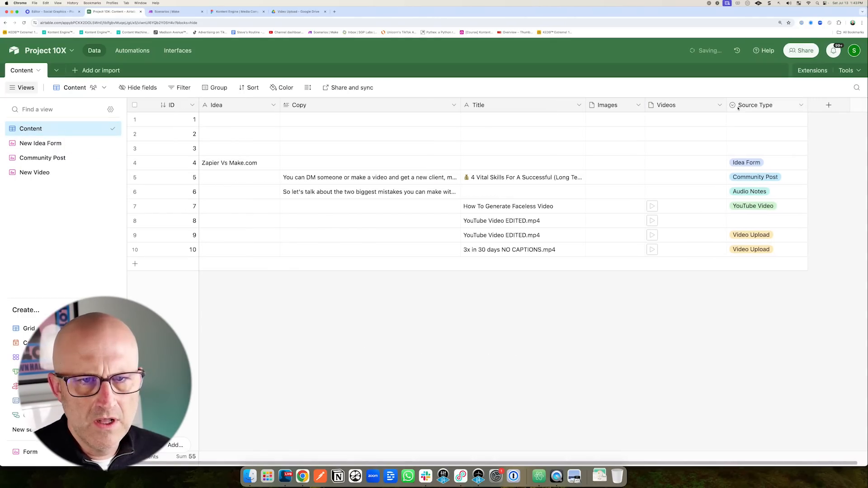
drag(727, 106, 708, 106)
mouse_move(144, 177)
mouse_down()
mouse_move(63, 127)
mouse_move(216, 142)
mouse_move(205, 145)
mouse_move(274, 175)
mouse_up()
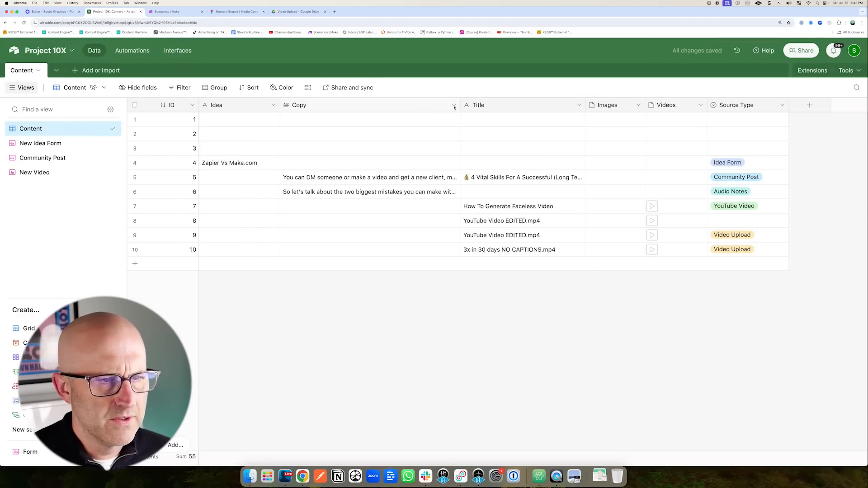
drag(460, 106, 414, 106)
drag(540, 105, 503, 106)
Delete the three empty records in rows 1–3.
click(135, 120)
click(135, 134)
click(135, 149)
right_click(241, 135)
click(277, 167)
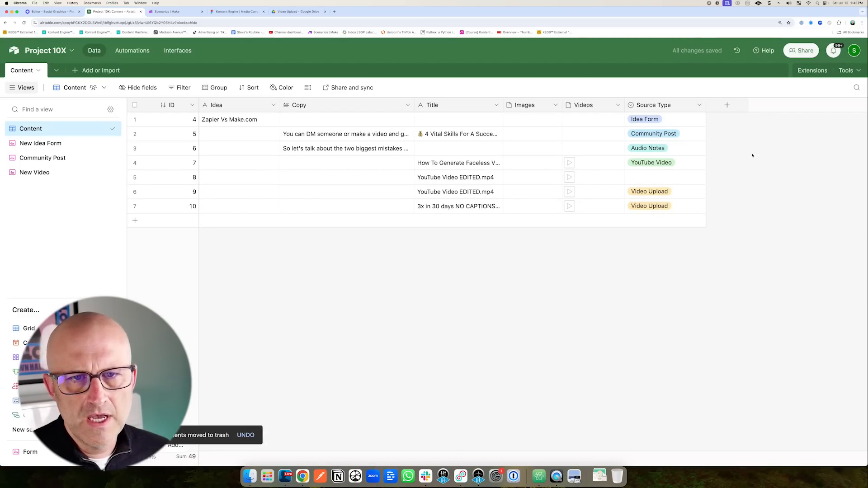
Add a single-link Transformation Actions field that creates a new Transformation Actions table.
click(727, 105)
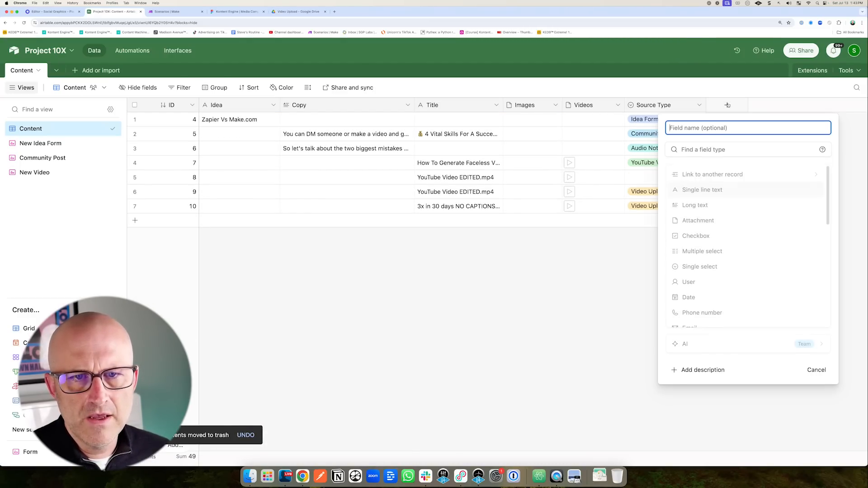
click(720, 174)
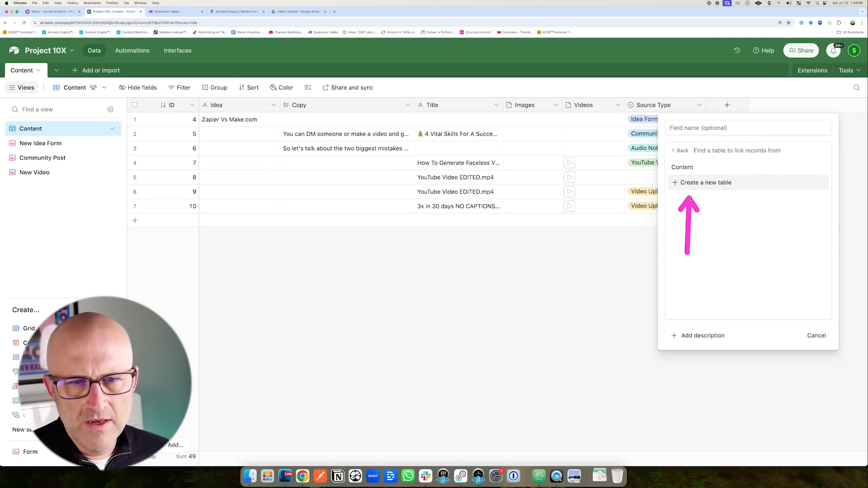
click(706, 183)
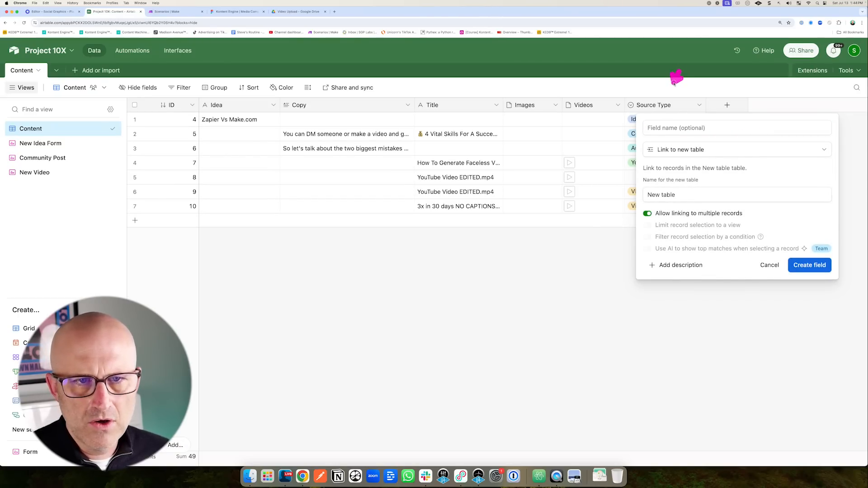
click(663, 128)
text(Trainsformation Actions)
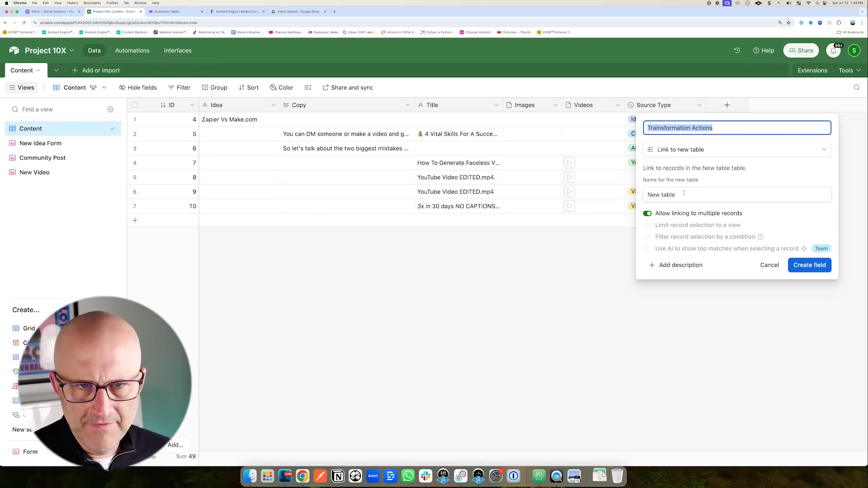
drag(685, 194, 646, 195)
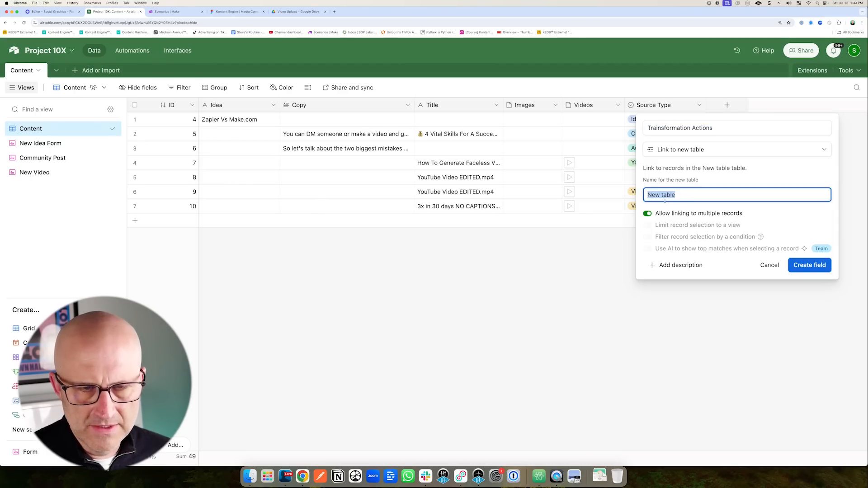
text(Transformation Actions)
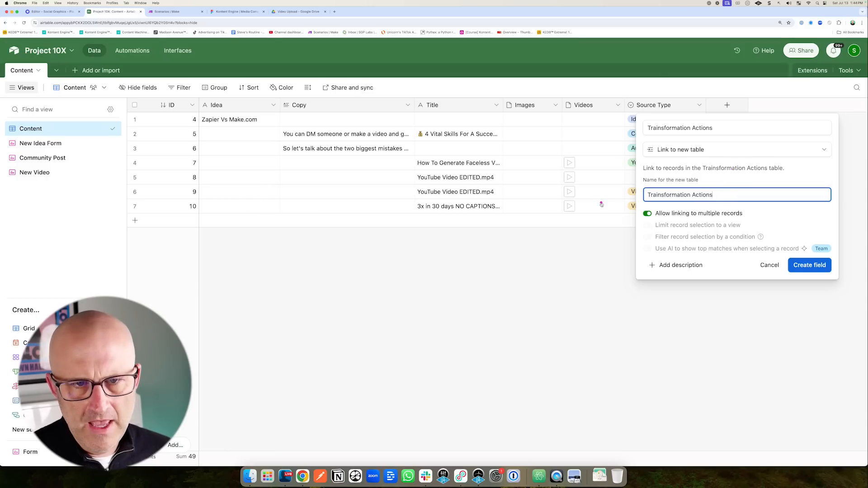
click(648, 214)
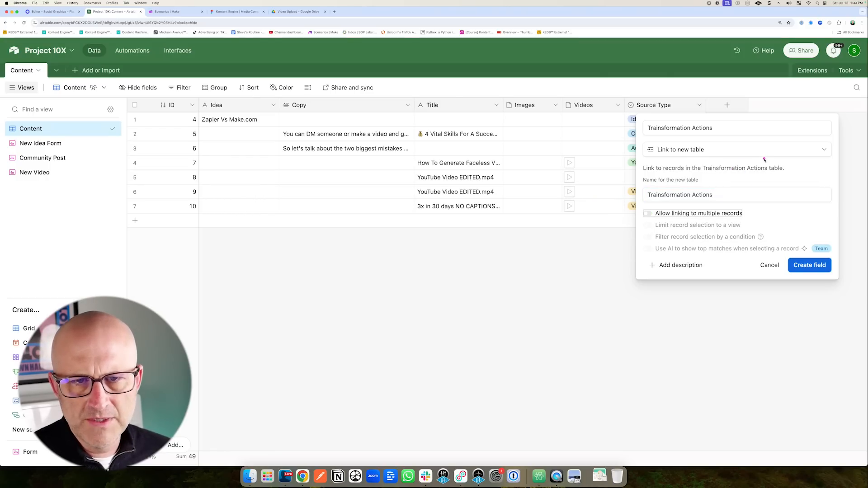
mouse_move(751, 154)
mouse_down()
mouse_move(715, 199)
mouse_move(660, 211)
mouse_move(705, 206)
mouse_up()
drag(746, 317, 786, 277)
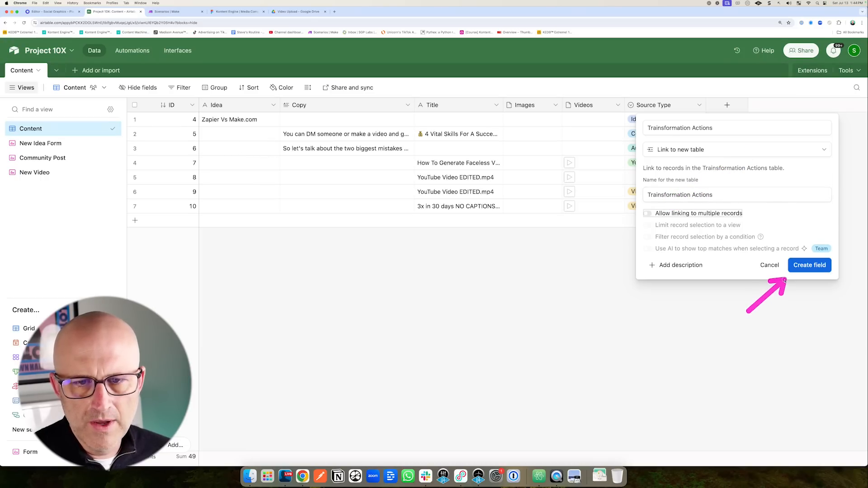
click(809, 265)
Widen the Transformation Actions column and check the linkable records for row 1.
drag(784, 111, 815, 110)
drag(653, 171, 705, 187)
click(714, 120)
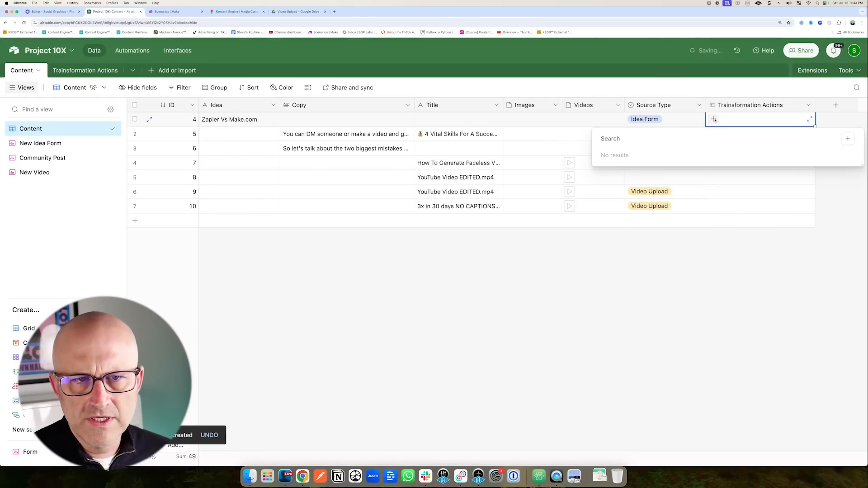
drag(677, 71, 710, 99)
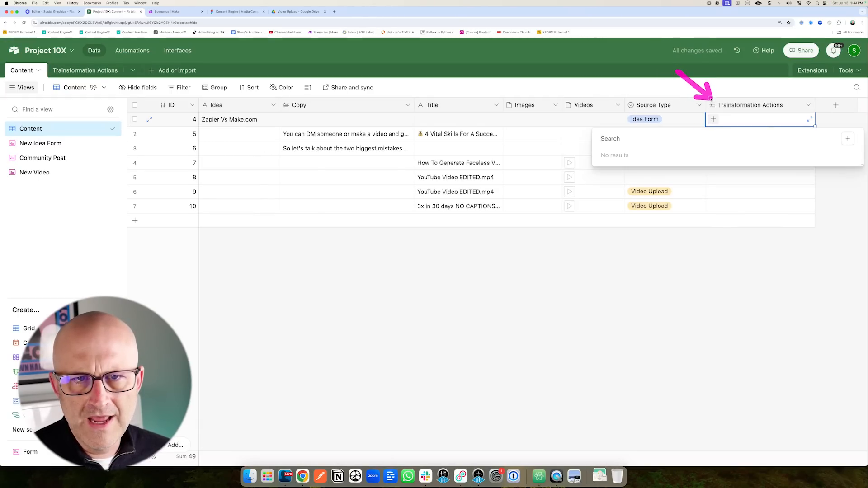
drag(143, 148, 96, 95)
In the Transformation Actions table, add a record and view its Content link options.
click(85, 70)
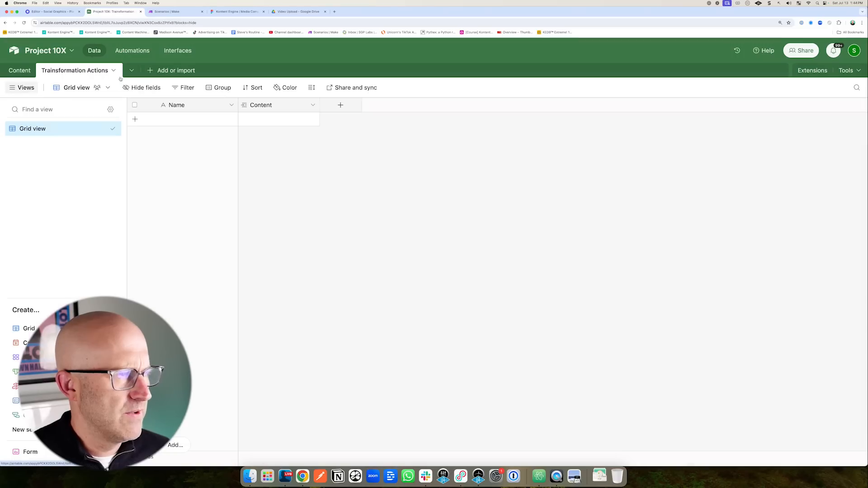
drag(174, 174, 173, 126)
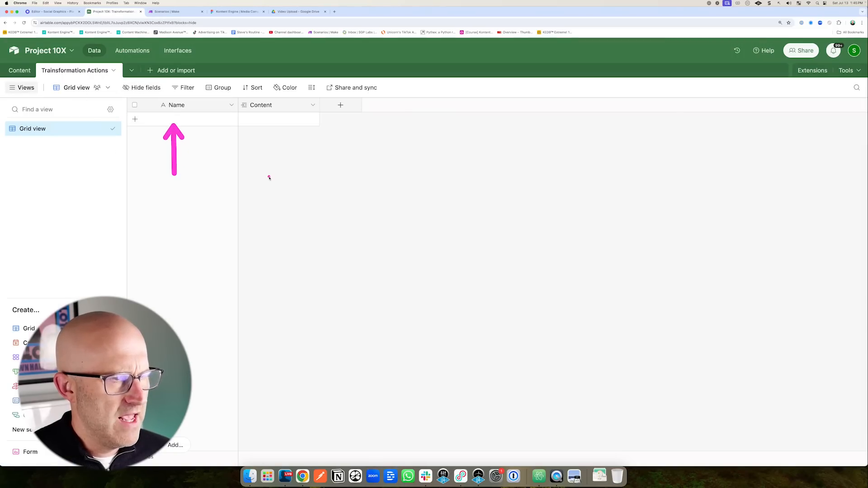
drag(287, 188, 267, 134)
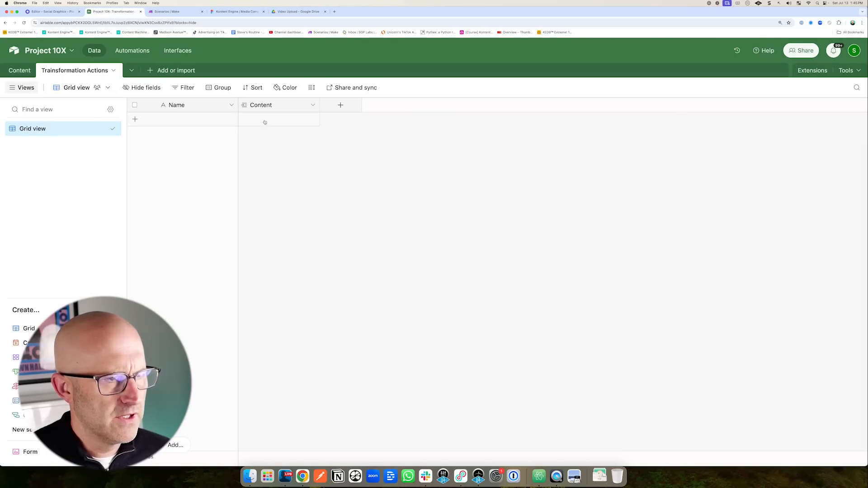
click(147, 123)
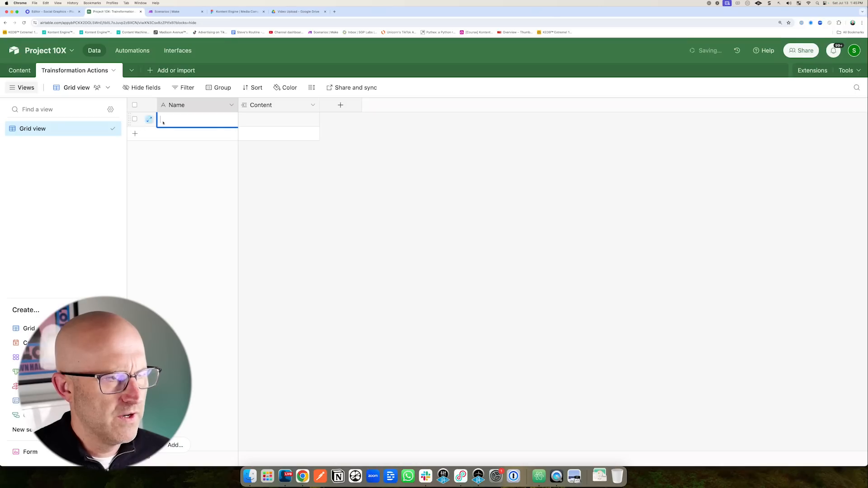
click(271, 123)
click(246, 119)
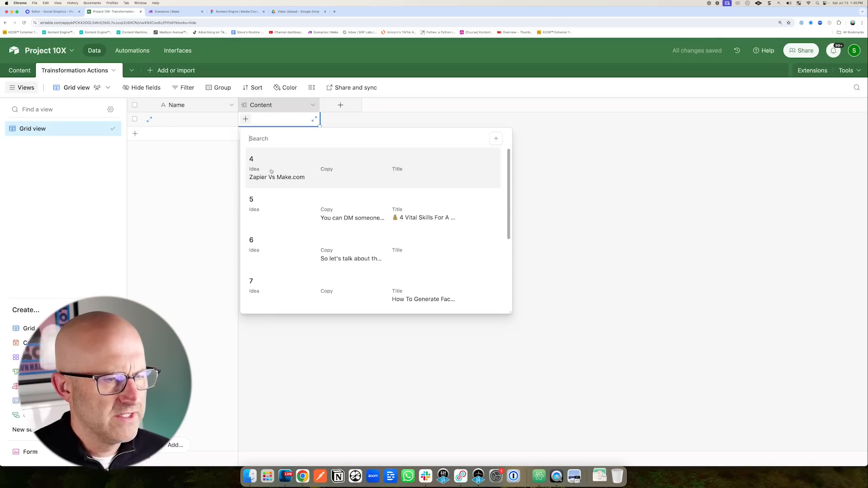
click(205, 161)
drag(250, 59, 208, 95)
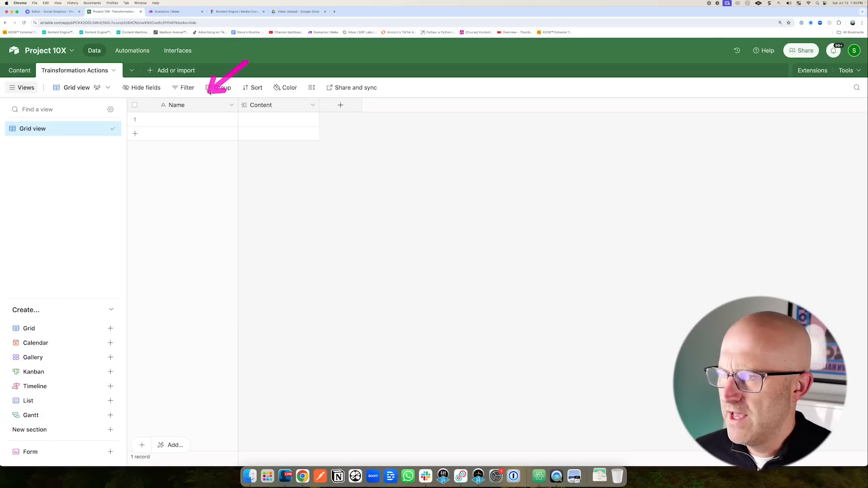
Rename the Name field to Action Name and hide the Content field.
click(231, 104)
click(173, 124)
text(Action Name)
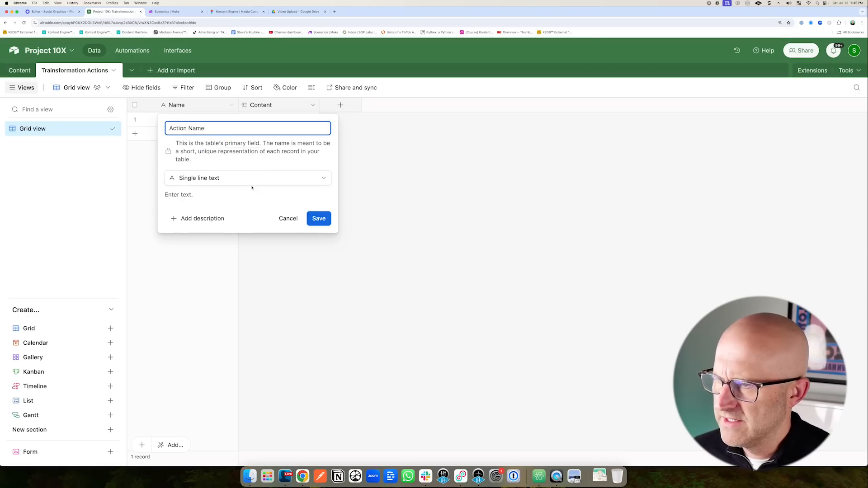
click(317, 217)
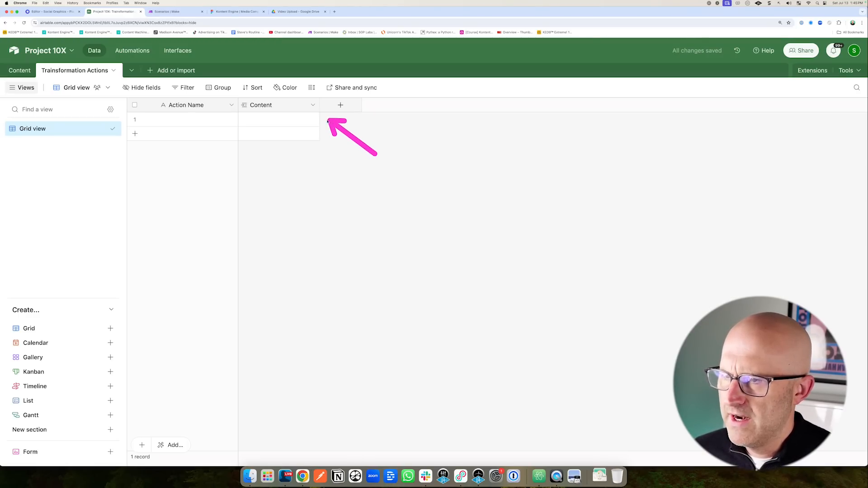
click(313, 106)
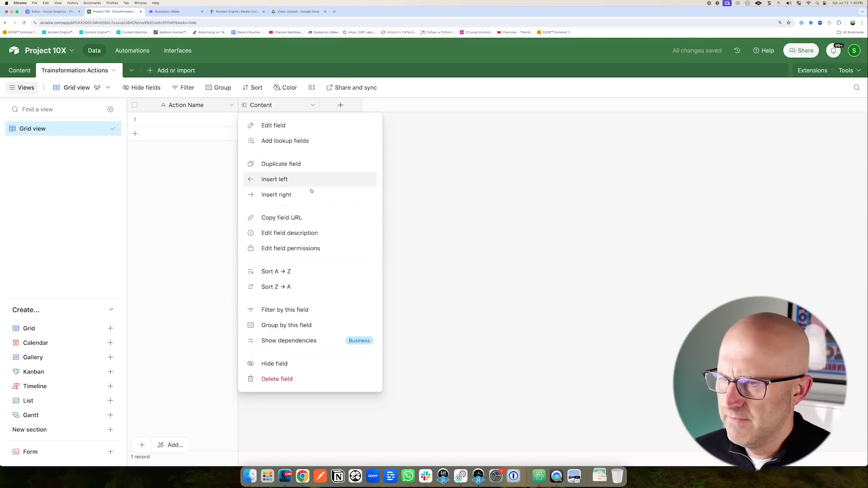
click(287, 362)
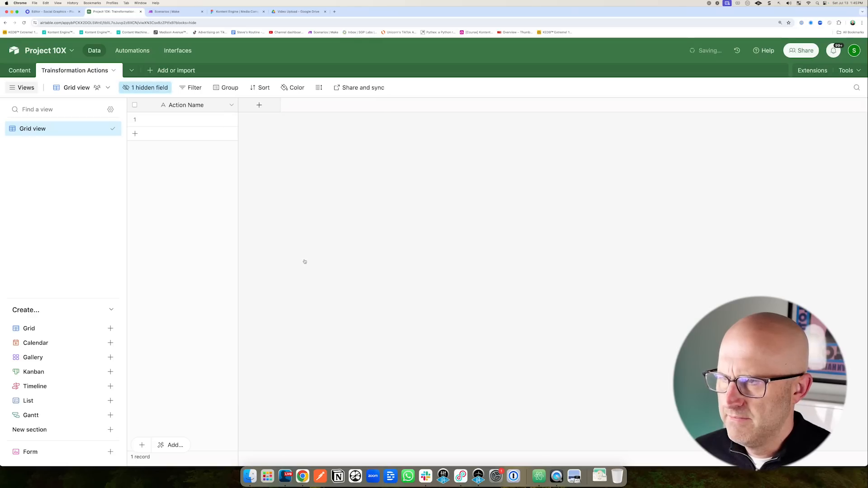
Add an autonumber field named ID.
click(258, 106)
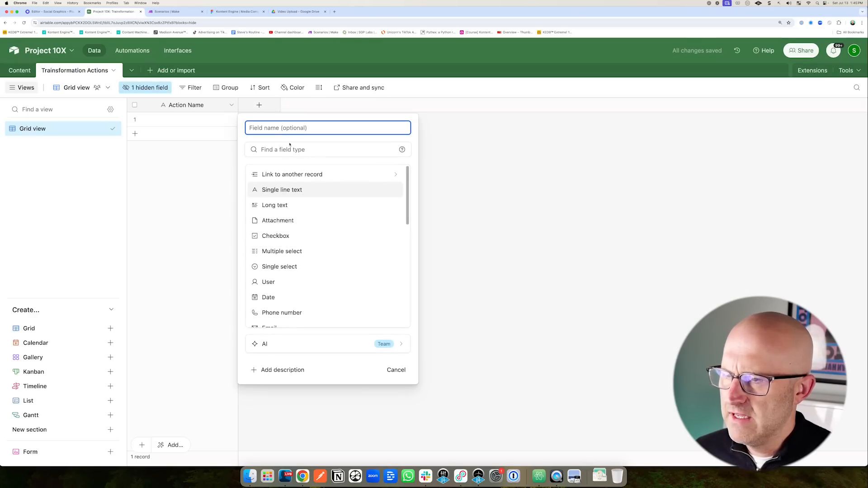
scroll(311, 257, down, 10)
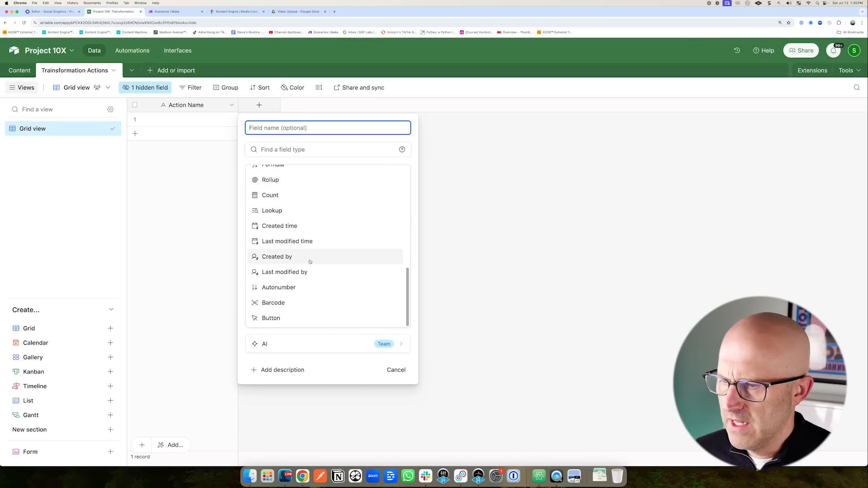
click(284, 290)
text(ID)
key(Return)
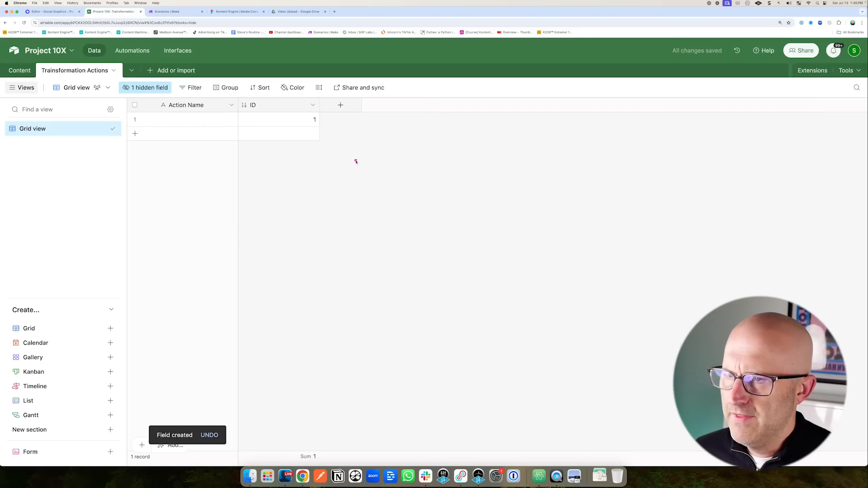
Add a URL-type field named Webhook URL.
click(340, 105)
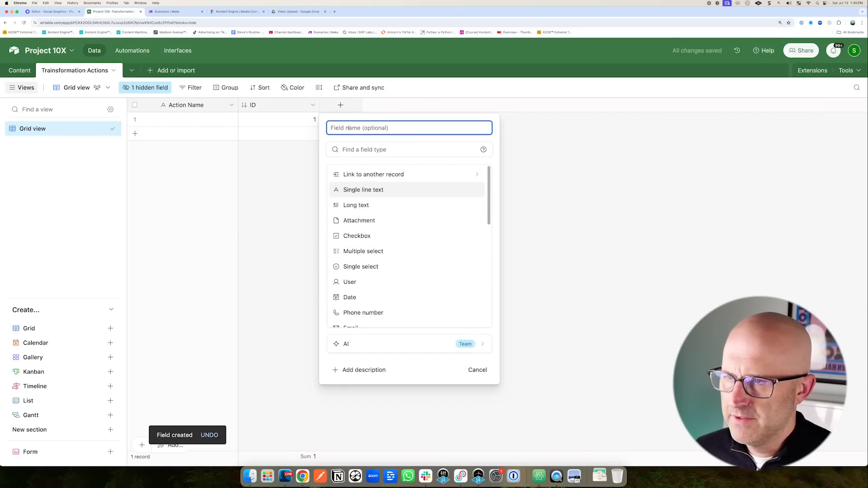
text(Webhook URL)
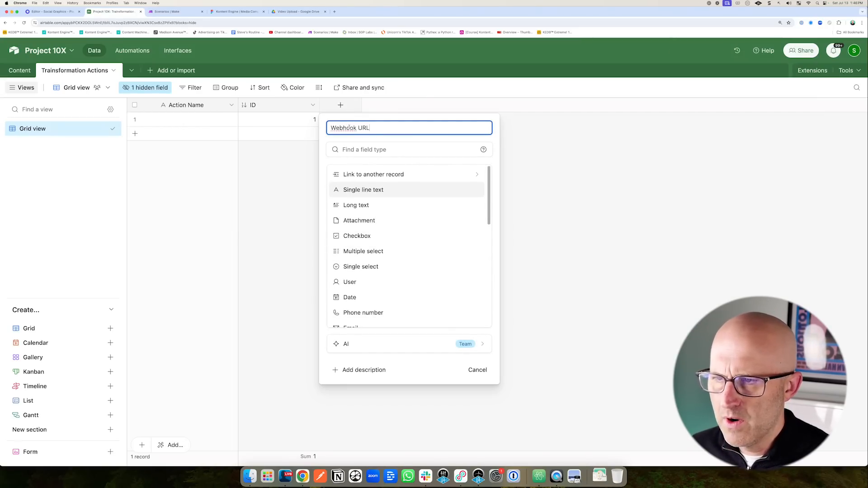
scroll(396, 283, down, 3)
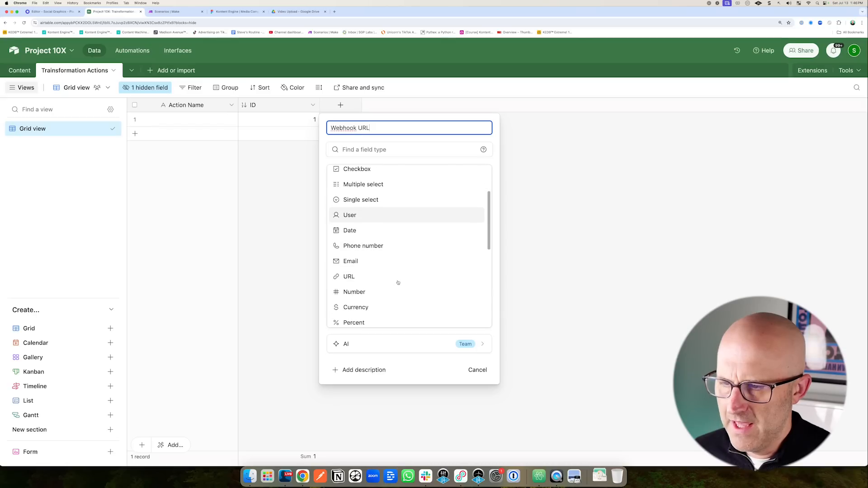
click(350, 276)
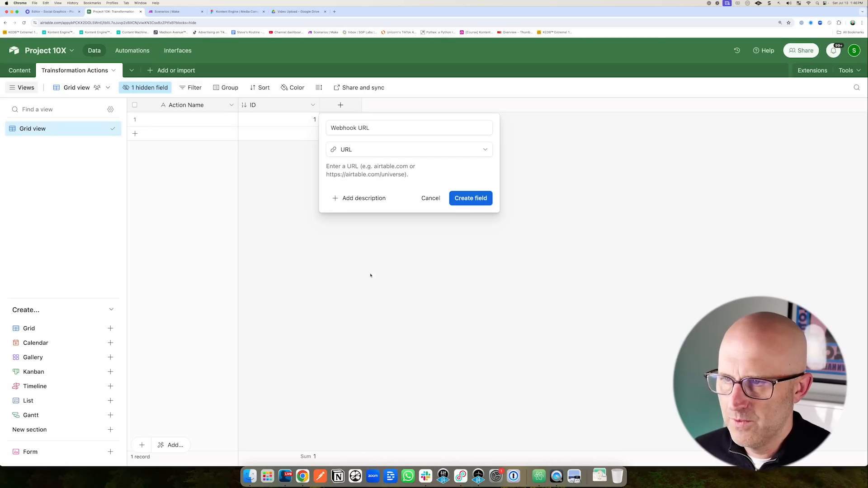
click(470, 198)
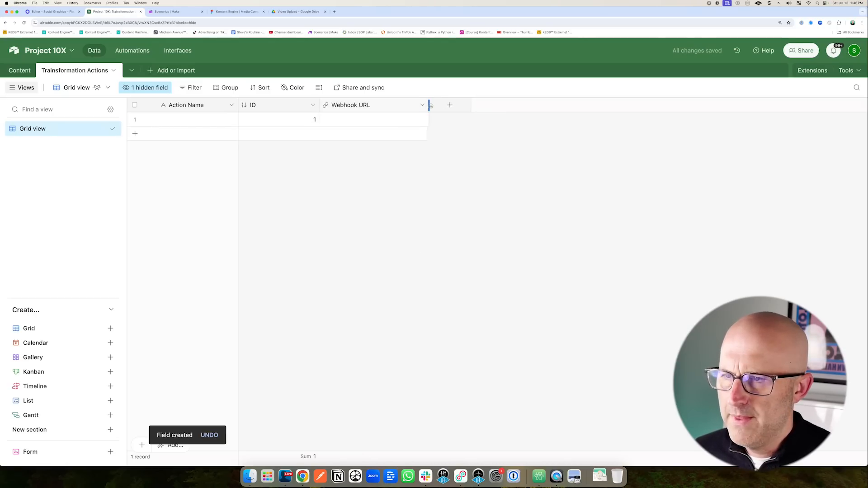
click(175, 119)
Name the first action Media to Transcription and resize the ID and Webhook URL columns.
text(Media t)
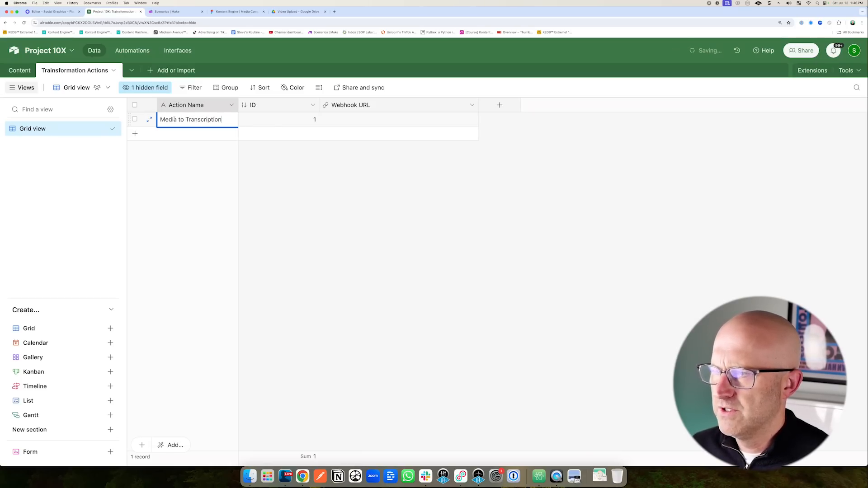
text(o Transcription)
drag(320, 105, 275, 105)
drag(439, 106, 474, 106)
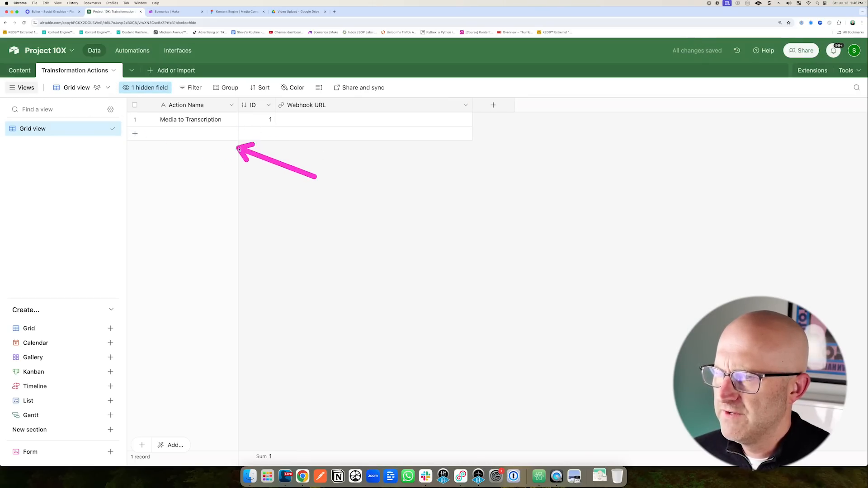
click(20, 70)
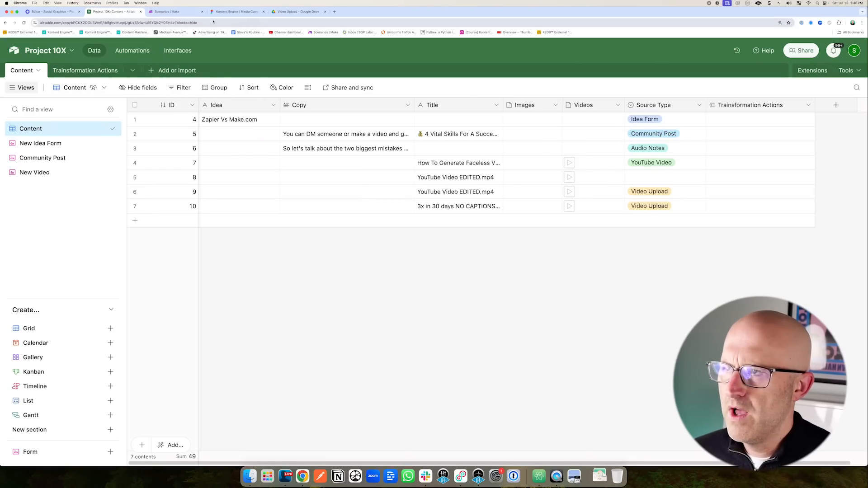
click(85, 71)
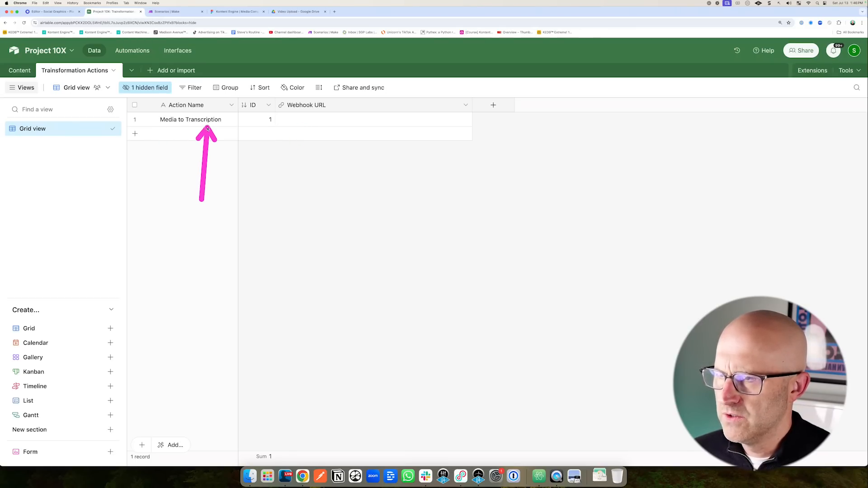
Add actions Text to Blog, Text to Carousel, Carousel to Video and Text to 5x Tweets.
click(135, 133)
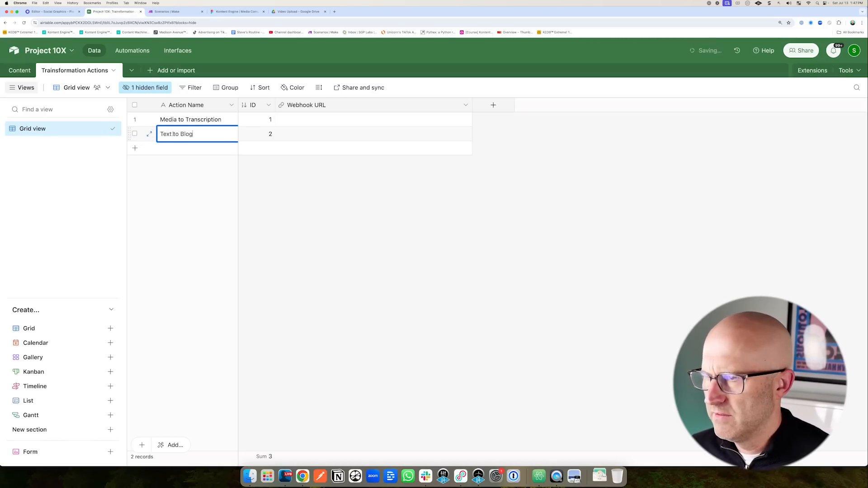
click(175, 148)
text(Text to Carousel)
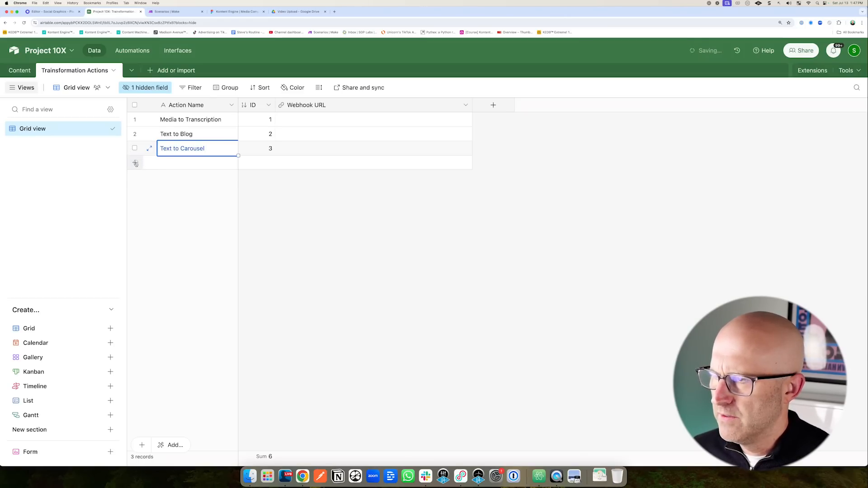
click(168, 162)
text(Carousel to Video)
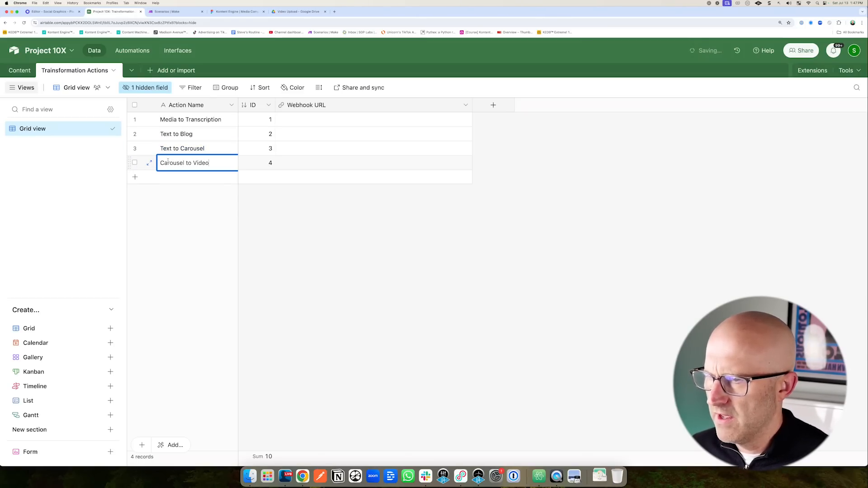
click(181, 176)
text(Text to 5x Tweets)
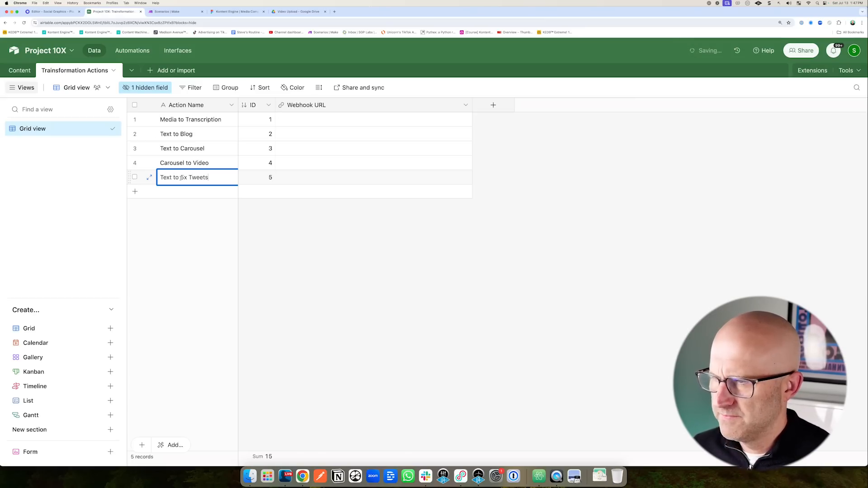
click(294, 213)
mouse_move(288, 205)
mouse_down()
mouse_move(227, 125)
mouse_move(218, 182)
mouse_move(225, 121)
mouse_up()
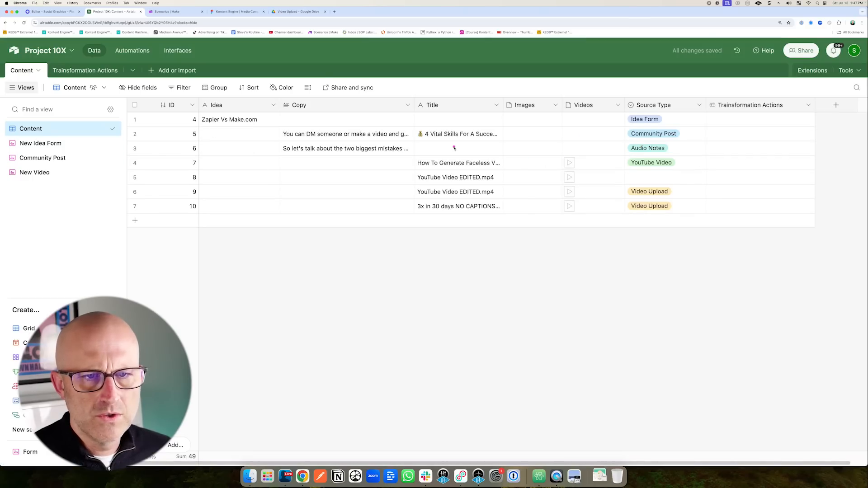
drag(647, 145, 696, 121)
Link record 10 in the Content table to the Media to Transcription action.
drag(639, 255, 610, 218)
click(714, 207)
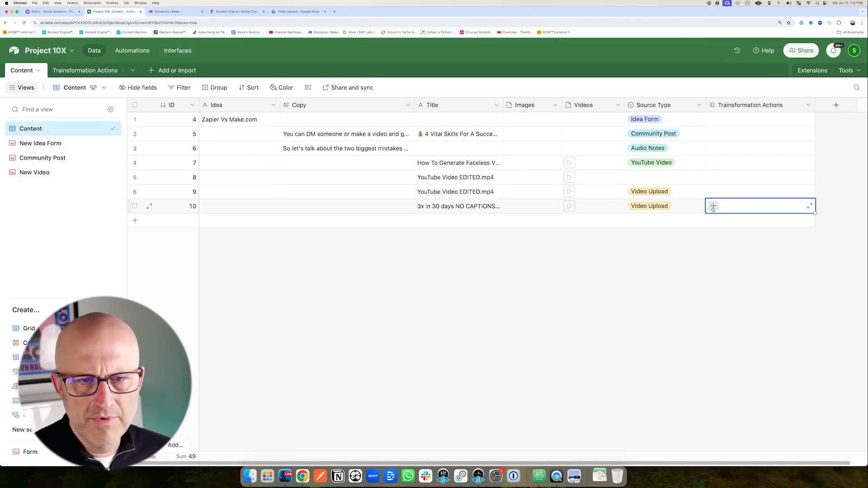
click(713, 206)
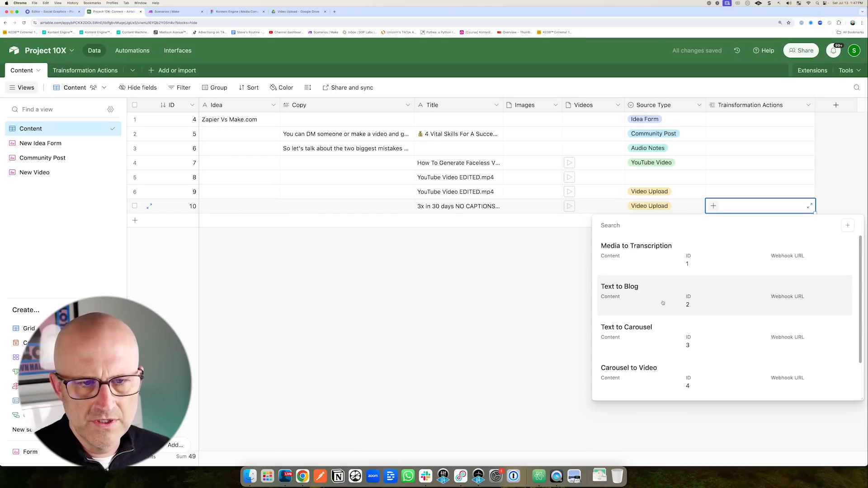
click(654, 265)
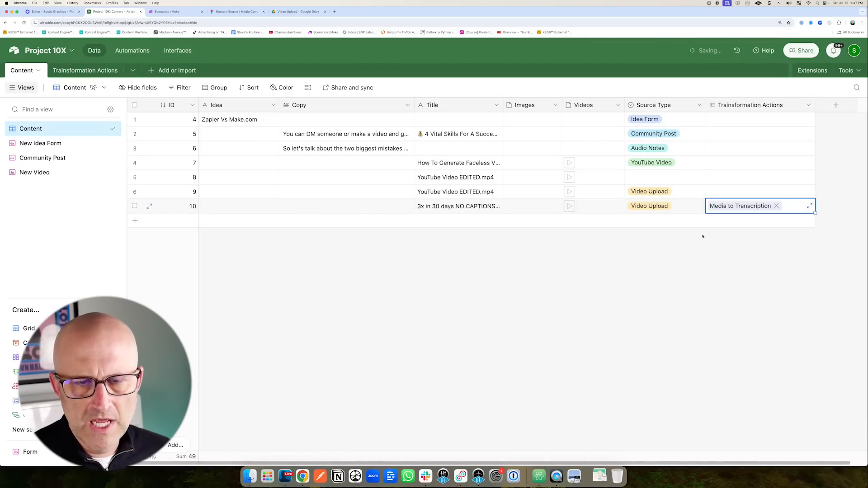
drag(746, 147, 735, 189)
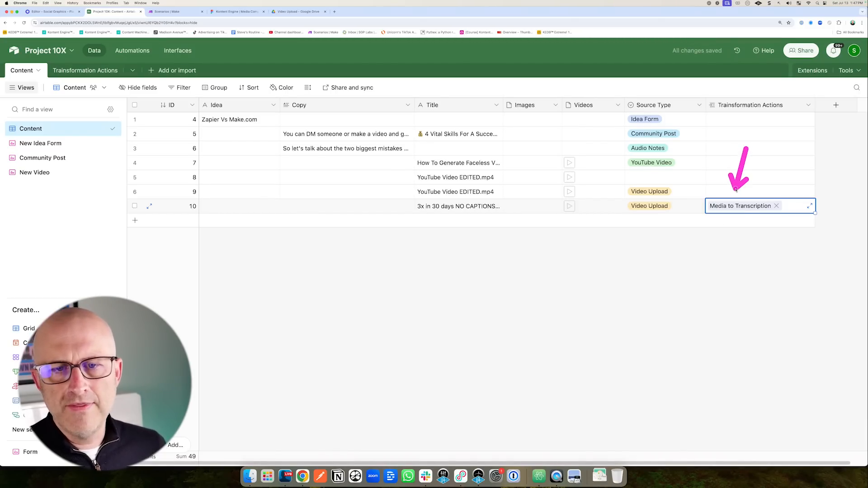
Look over the Transformation Actions table, then review the Content table's records.
click(85, 70)
mouse_move(309, 172)
mouse_down()
mouse_move(293, 125)
mouse_move(316, 113)
mouse_move(307, 113)
mouse_up()
drag(227, 165, 217, 129)
click(19, 70)
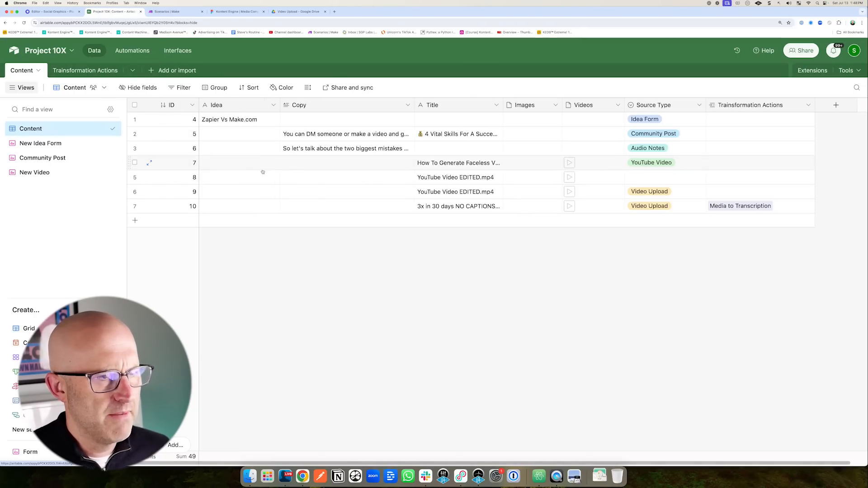
mouse_move(356, 269)
mouse_down()
mouse_move(300, 211)
mouse_move(335, 216)
mouse_up()
drag(636, 261, 701, 220)
drag(524, 264, 557, 216)
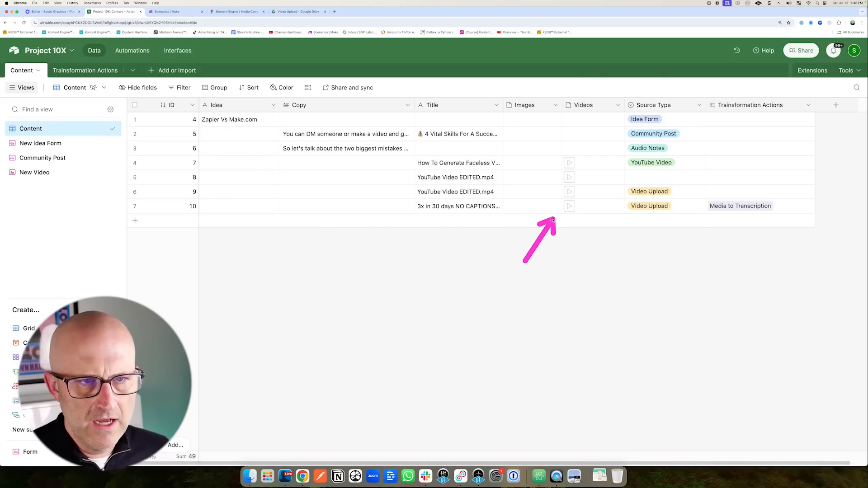
drag(337, 261, 293, 212)
drag(649, 265, 703, 216)
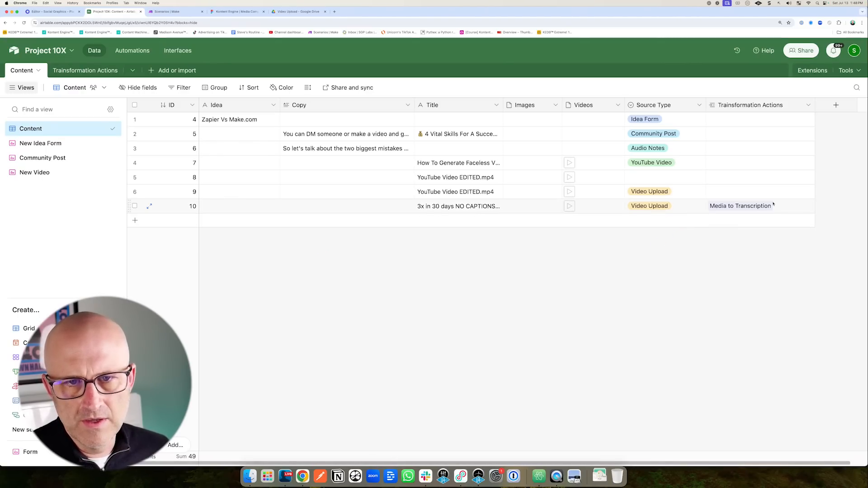
mouse_move(653, 179)
mouse_down()
mouse_move(702, 142)
mouse_move(698, 213)
mouse_up()
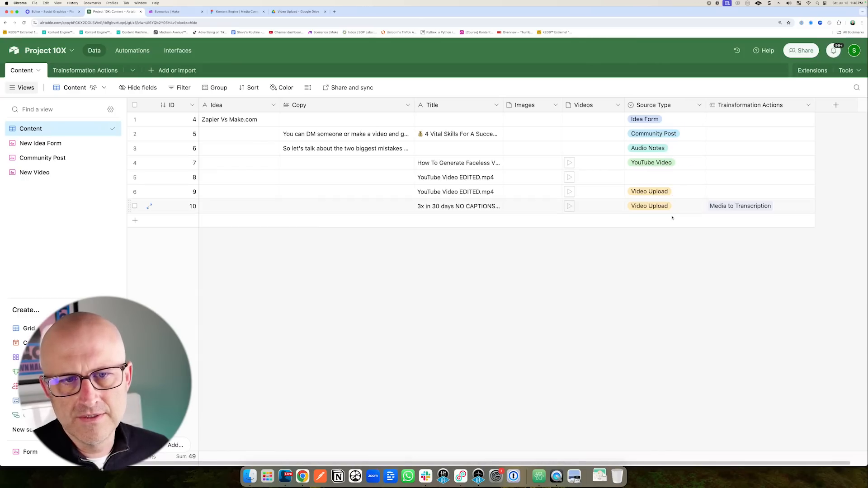
drag(556, 255, 505, 204)
mouse_move(584, 221)
mouse_down()
mouse_move(528, 190)
mouse_move(514, 171)
mouse_move(532, 157)
mouse_up()
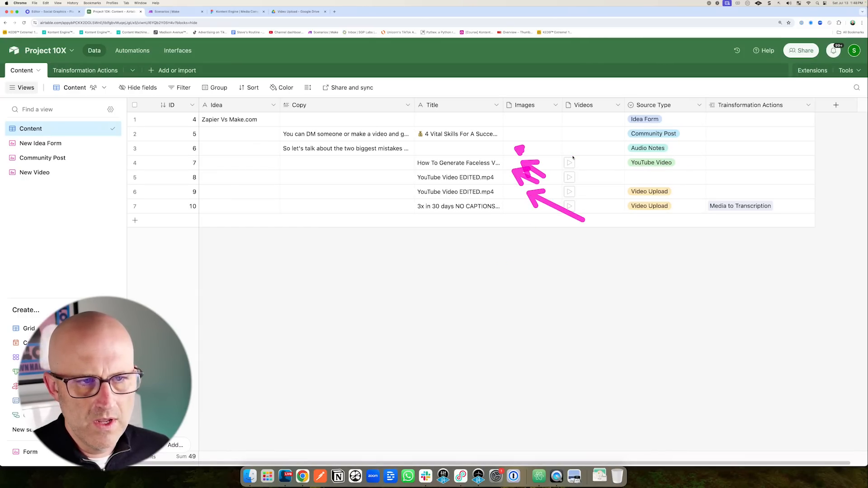
drag(656, 273, 696, 221)
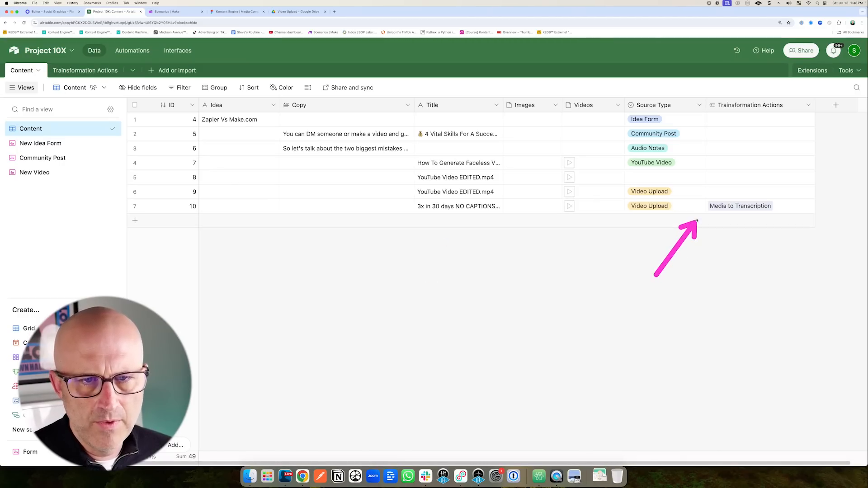
Open the Transformation Actions table, then go to the Make scenarios list.
click(85, 70)
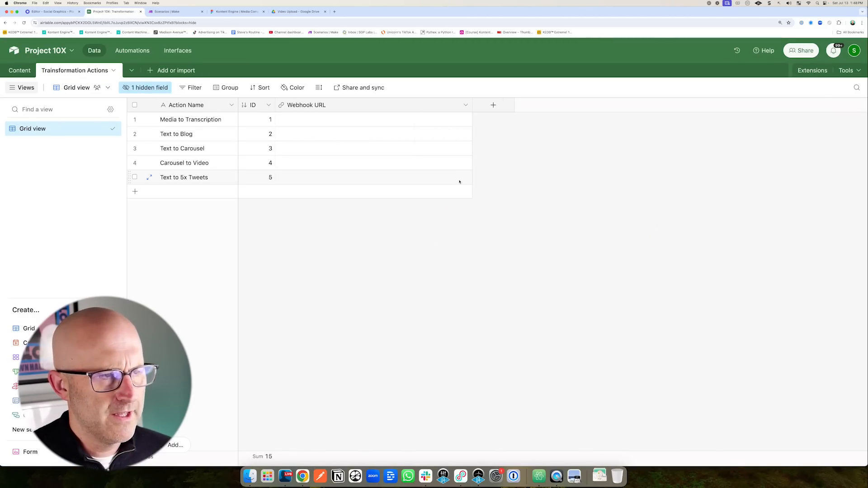
click(174, 11)
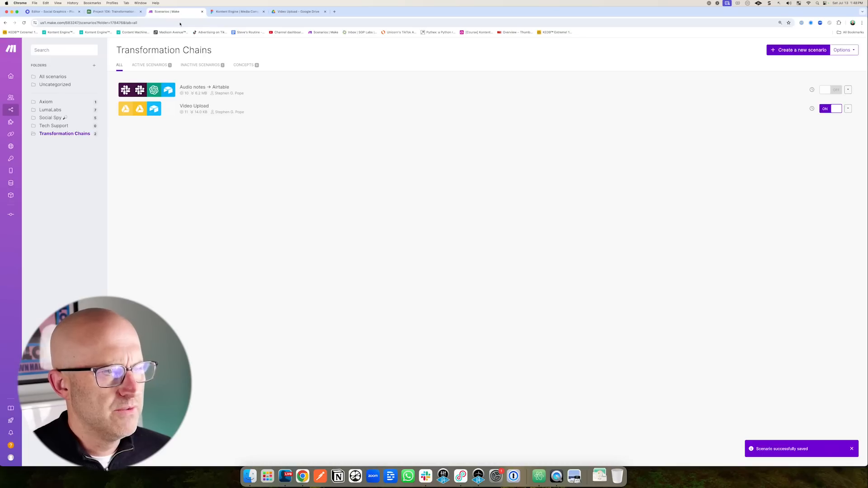
drag(687, 85, 736, 61)
Create a new Make scenario triggered by a Custom webhook with a newly saved webhook.
click(783, 50)
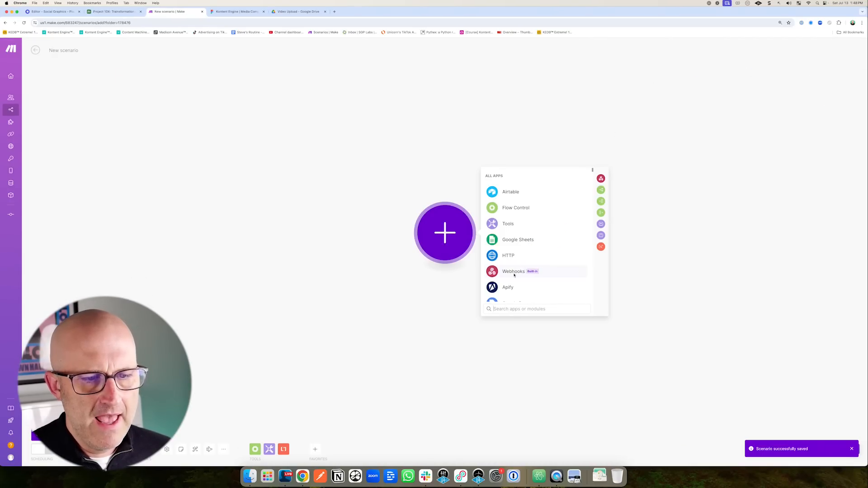
click(509, 273)
drag(549, 289, 518, 245)
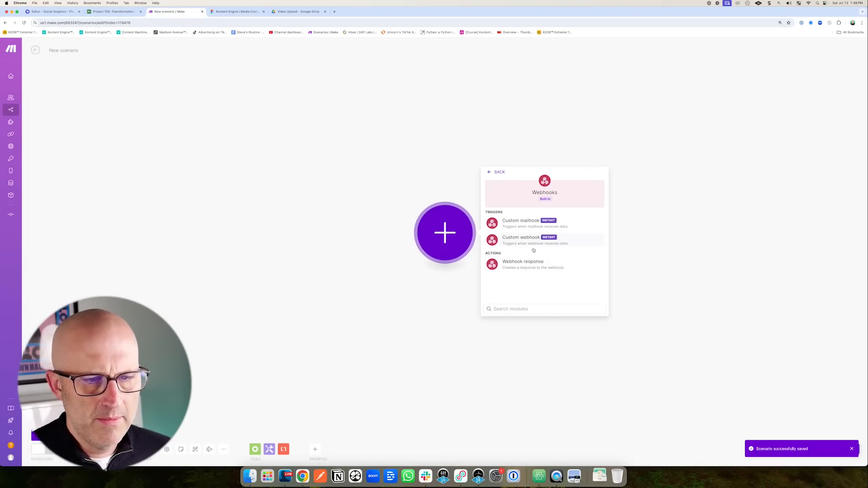
click(524, 242)
click(527, 231)
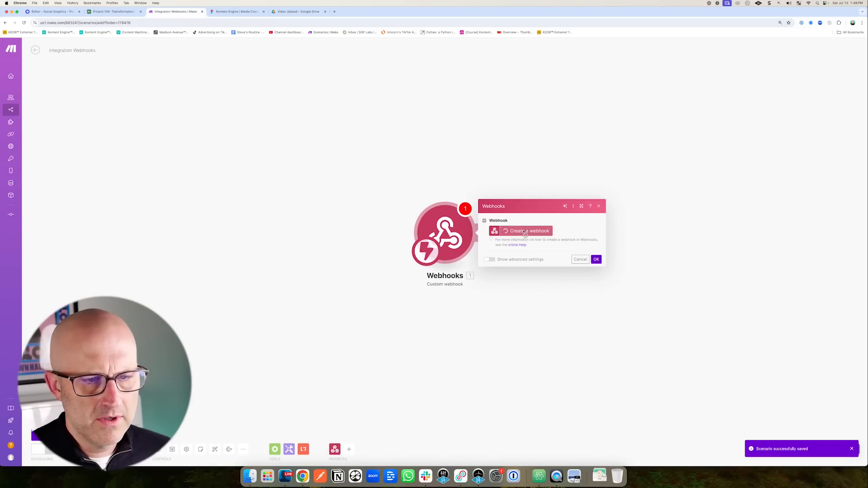
drag(696, 242, 681, 263)
click(670, 278)
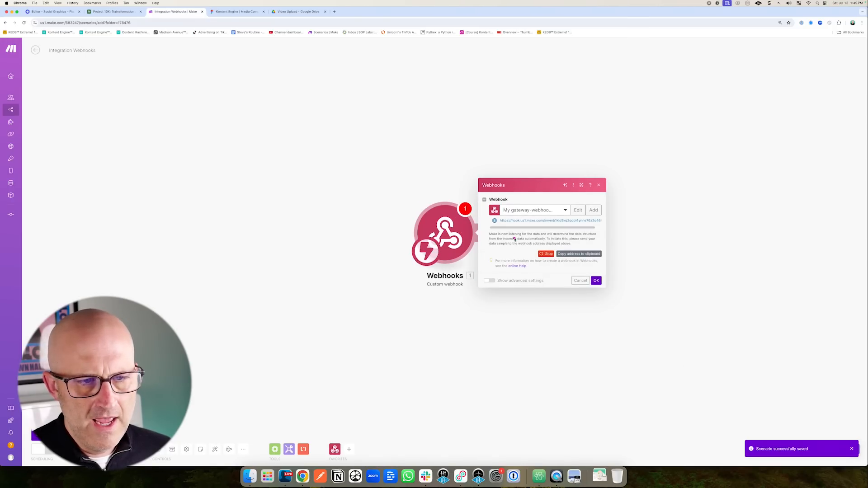
mouse_move(507, 240)
mouse_down()
mouse_move(551, 221)
mouse_move(516, 230)
mouse_up()
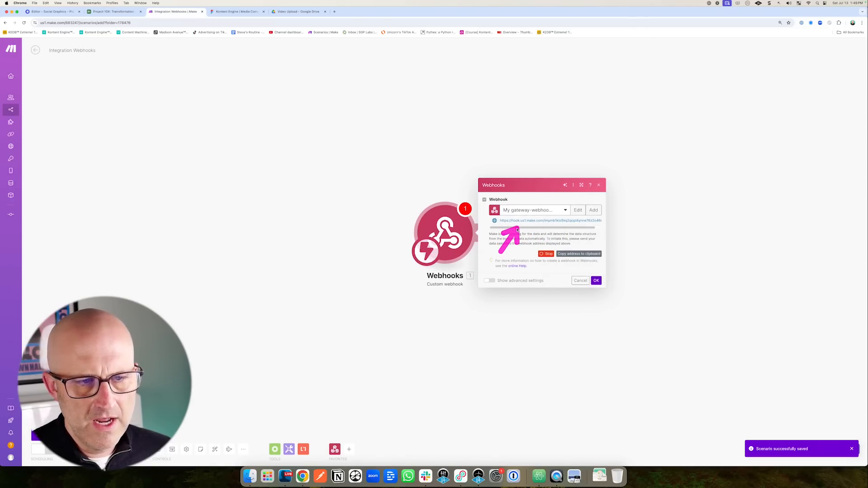
mouse_move(596, 231)
mouse_down()
mouse_move(579, 254)
mouse_move(606, 270)
mouse_up()
click(597, 281)
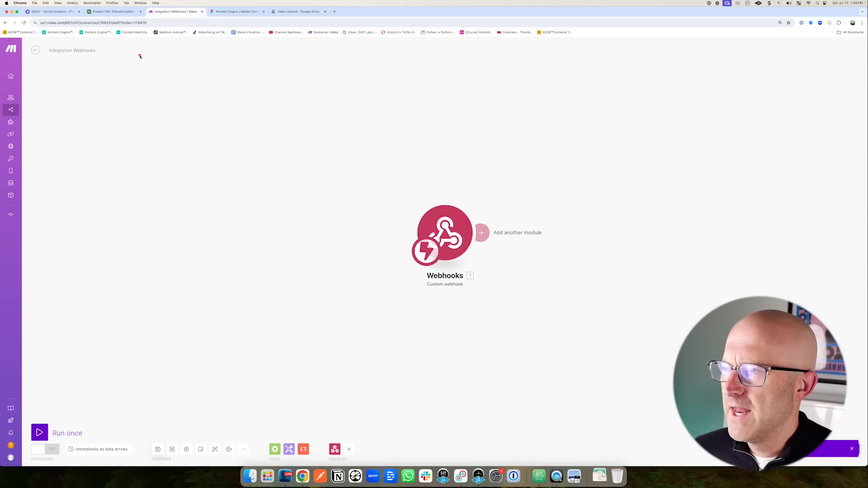
click(121, 14)
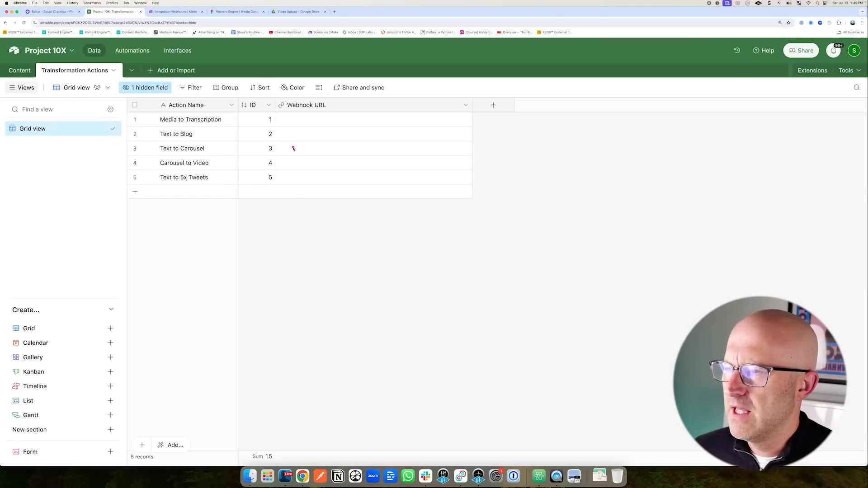
Paste the Make webhook URL into Media to Transcription's Webhook URL cell.
click(293, 120)
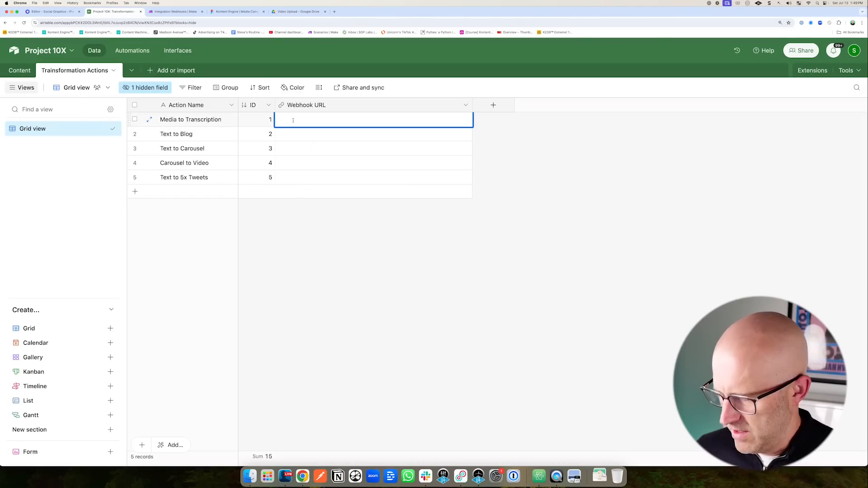
click(531, 177)
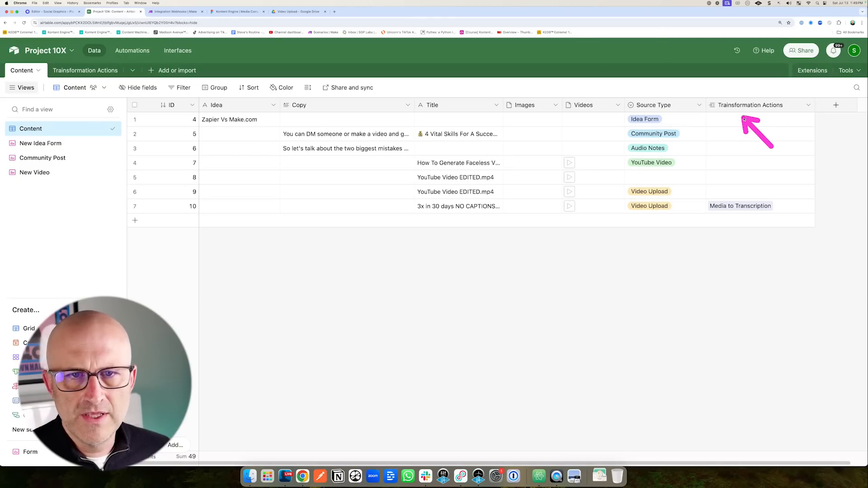
Add Action Name, ID and Webhook URL lookup fields from Transformation Actions to Content.
click(808, 106)
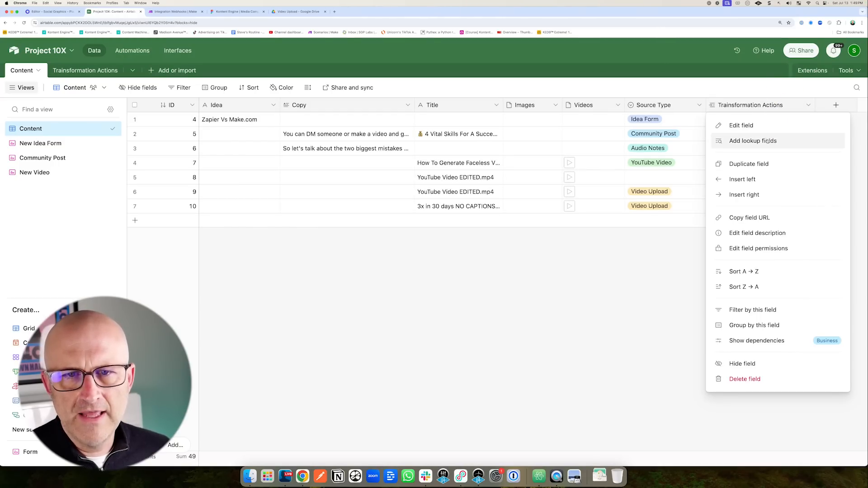
click(753, 140)
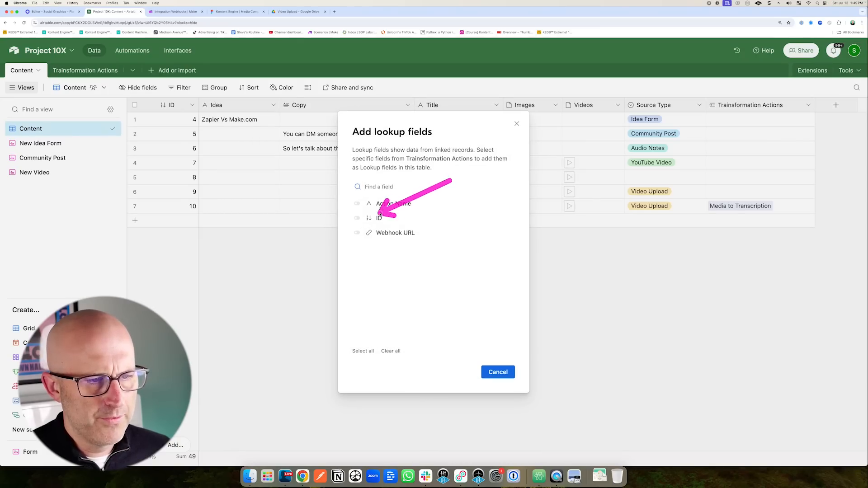
click(357, 203)
click(357, 219)
click(357, 233)
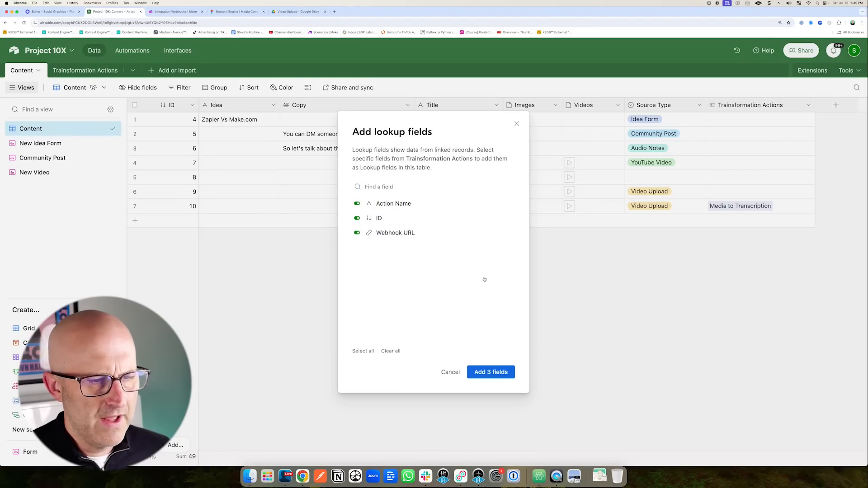
click(495, 372)
Link record 9 to the Media to Transcription action.
scroll(736, 459, right, 5)
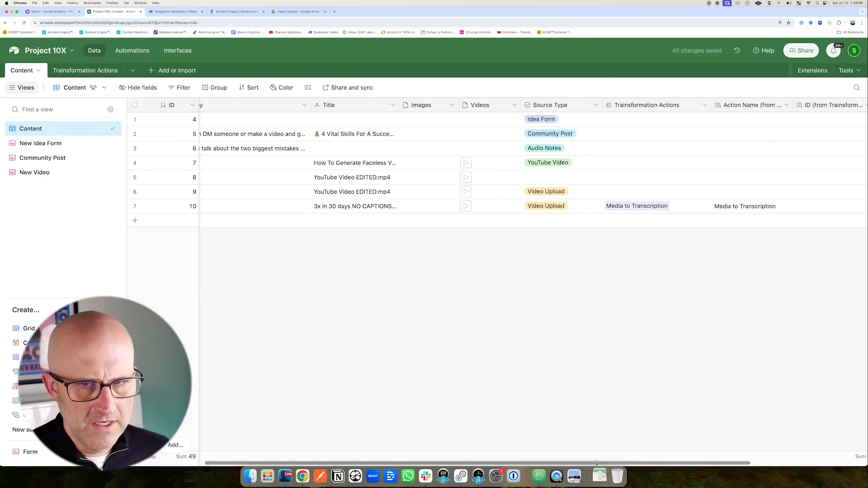
click(453, 192)
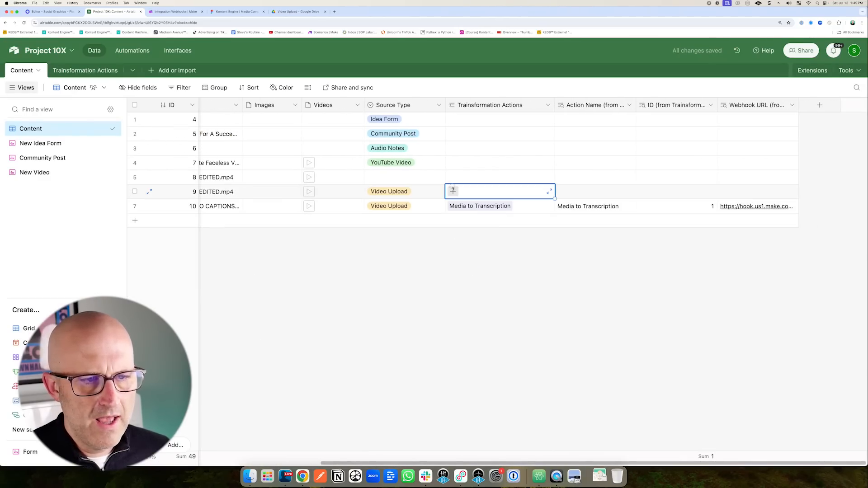
click(453, 192)
click(477, 233)
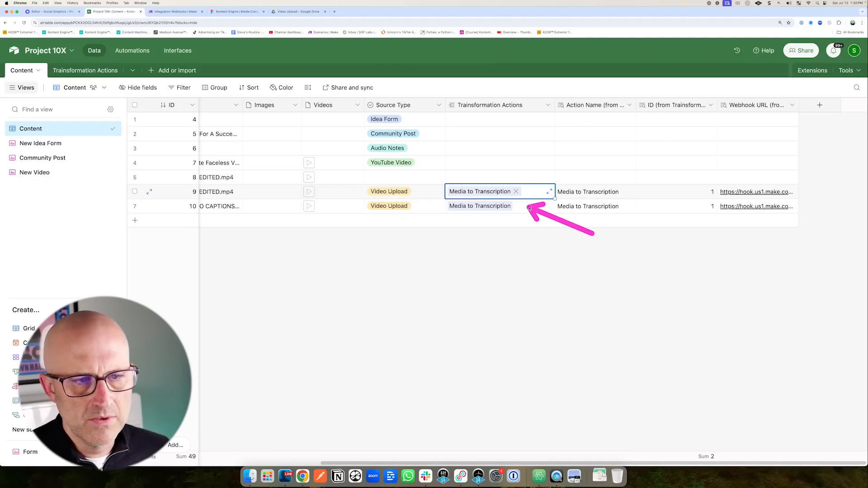
drag(563, 159, 564, 161)
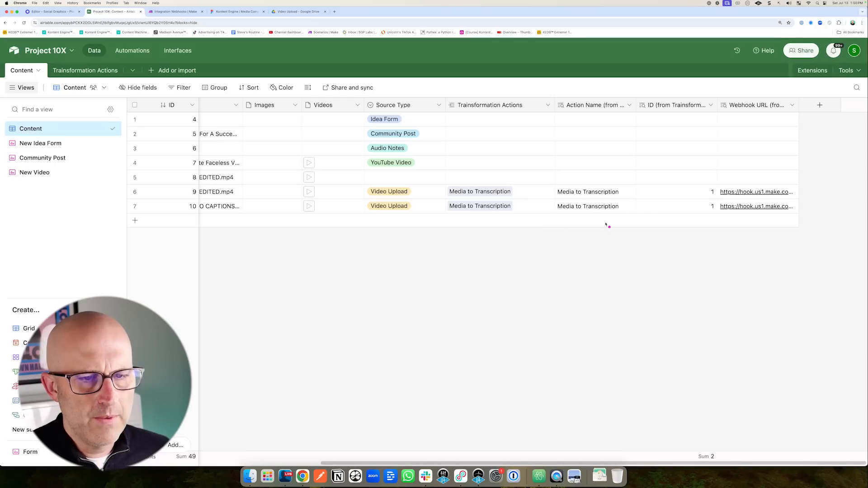
mouse_move(544, 85)
mouse_down()
mouse_move(836, 252)
mouse_move(810, 232)
mouse_up()
Hide the Action Name, ID and Webhook URL lookup columns.
click(629, 106)
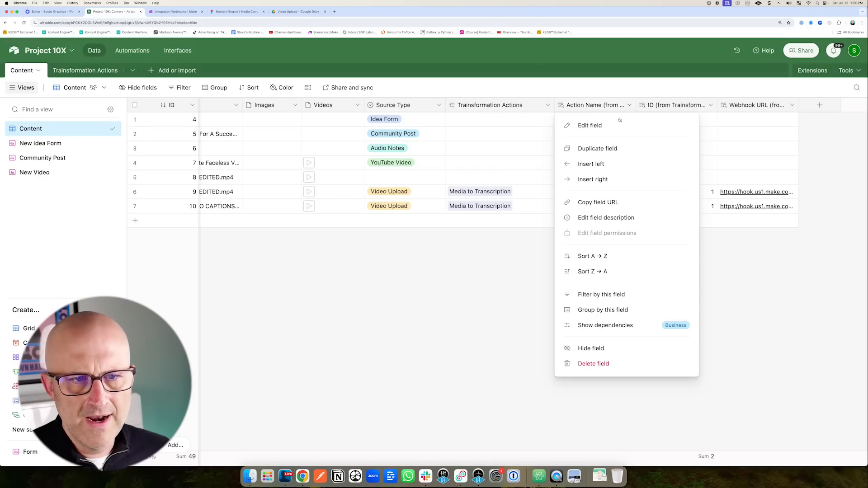
click(593, 348)
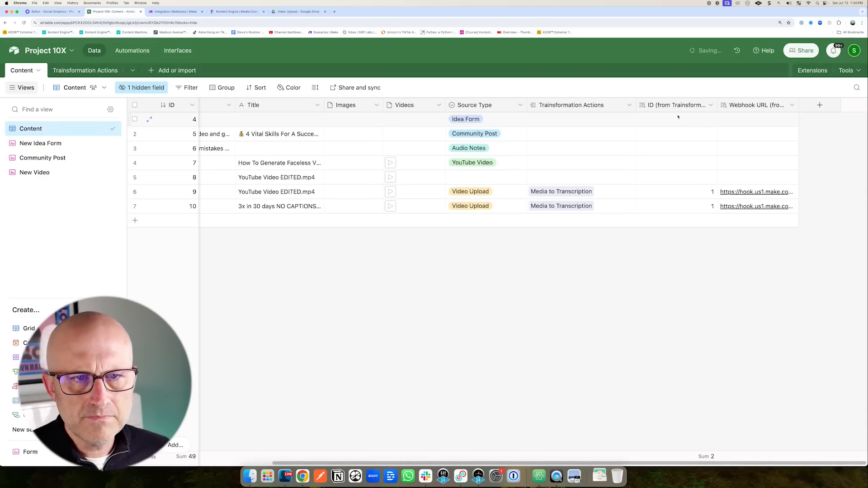
click(710, 105)
click(674, 348)
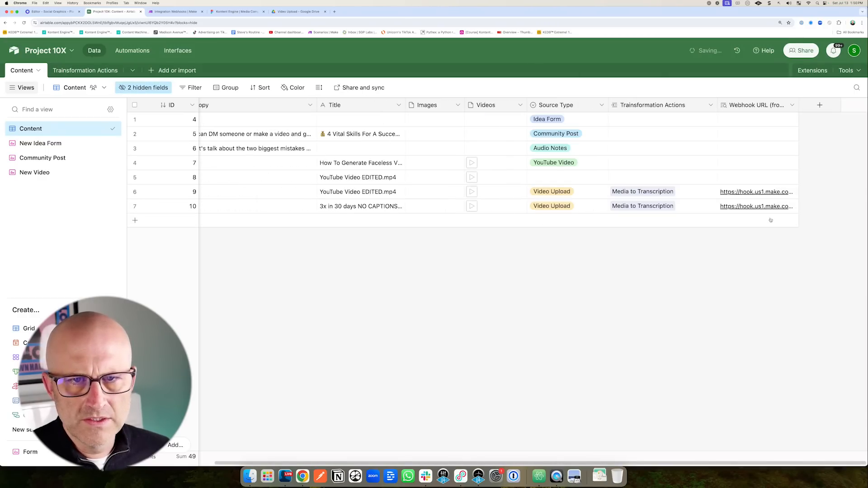
click(792, 105)
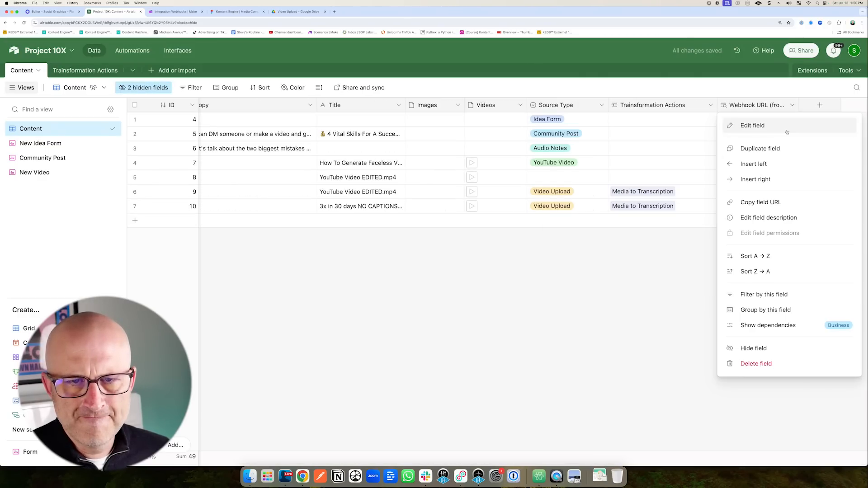
click(768, 348)
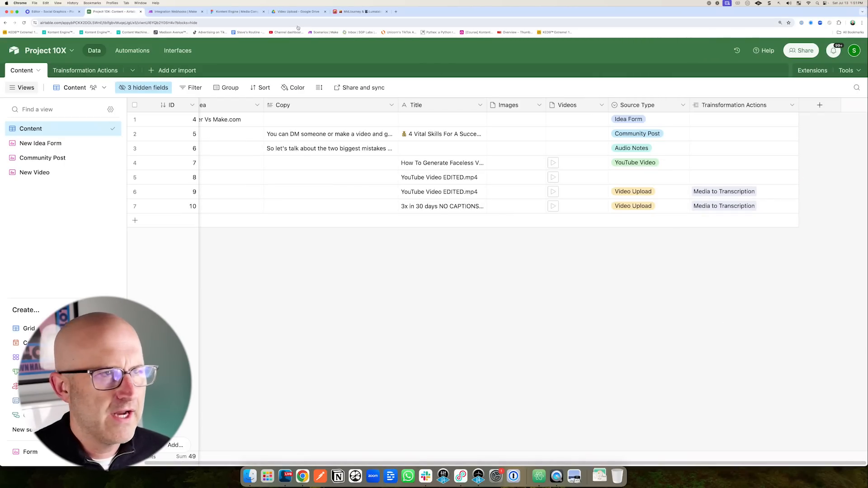
click(174, 11)
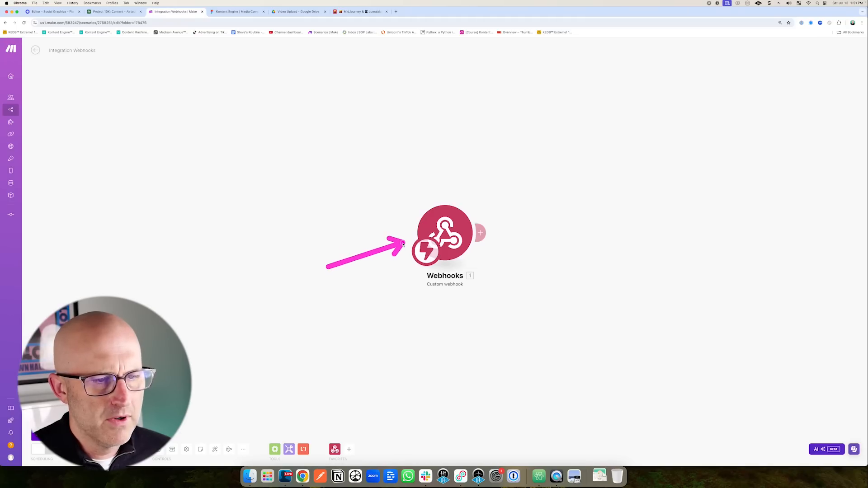
Create an Airtable automation triggered when a record in the Content table matches conditions.
click(111, 13)
click(132, 51)
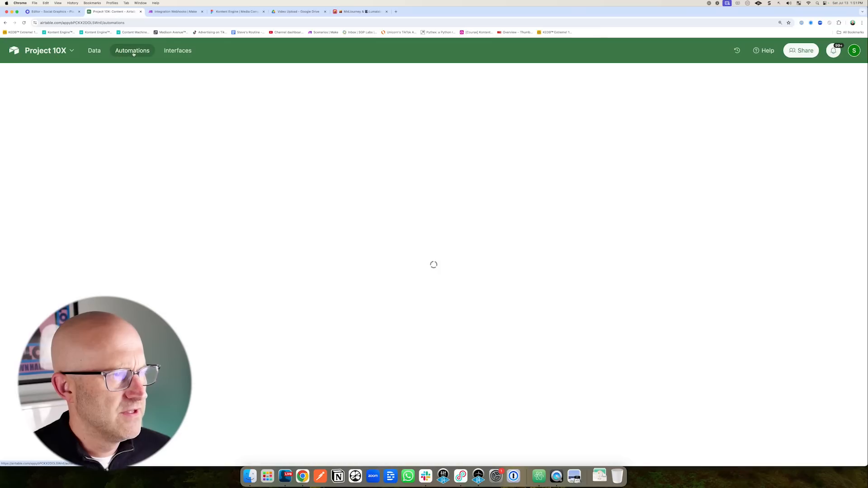
click(550, 133)
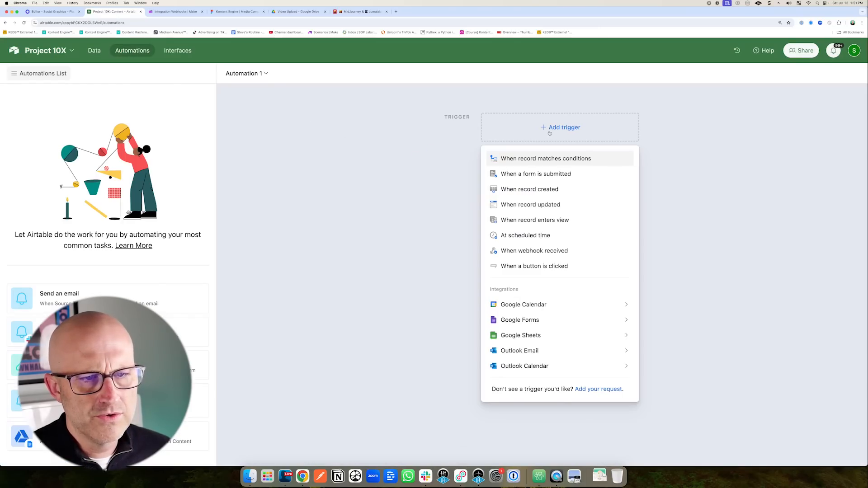
drag(433, 171, 501, 154)
click(552, 160)
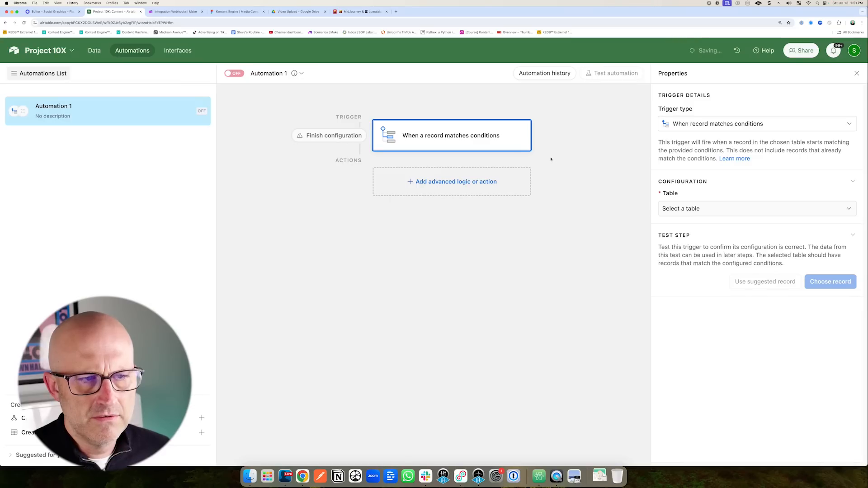
click(690, 210)
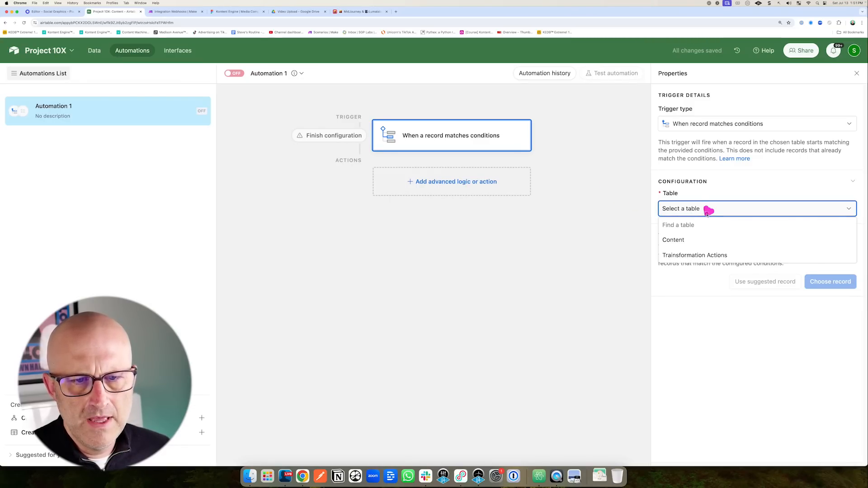
click(681, 241)
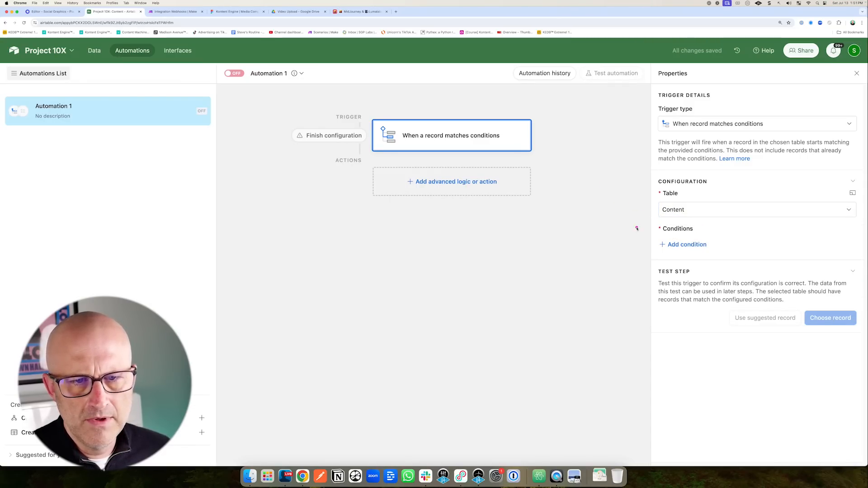
Add the trigger condition: Transformation Actions is not empty.
click(686, 244)
click(701, 245)
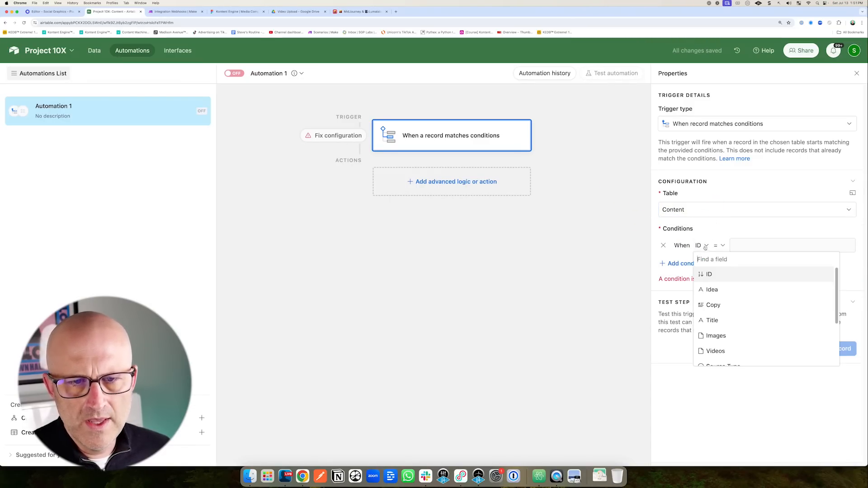
scroll(743, 310, down, 3)
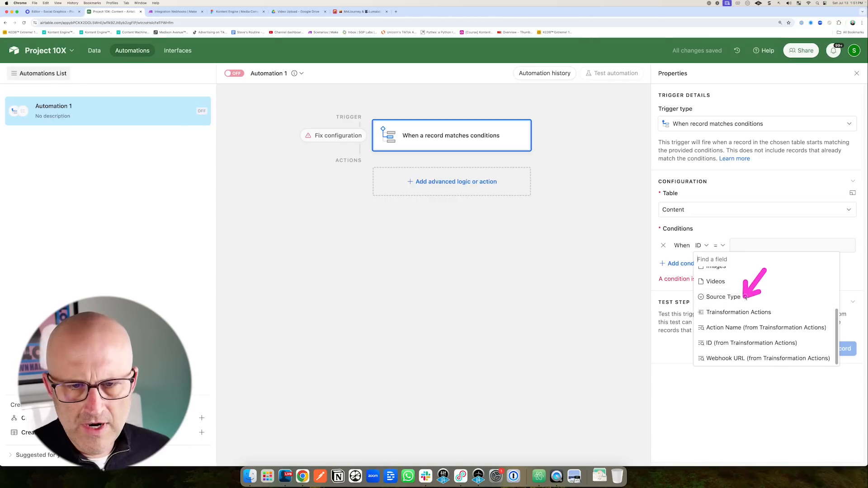
click(752, 312)
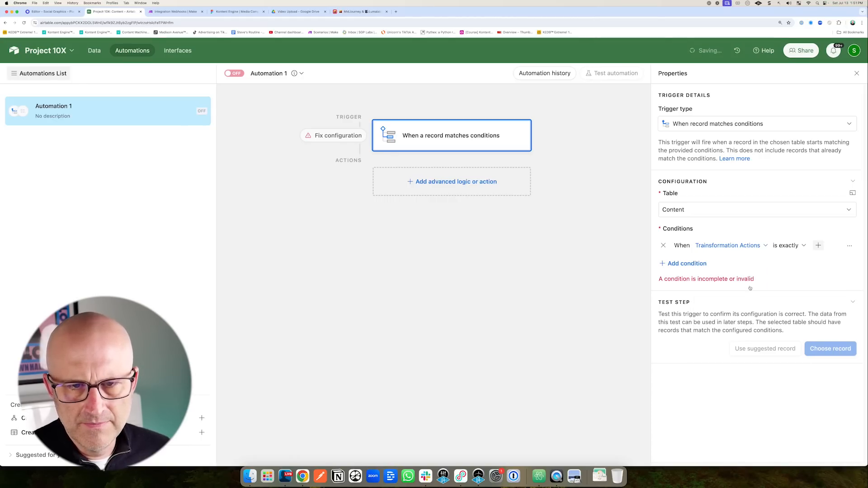
click(795, 247)
scroll(800, 335, down, 2)
click(798, 364)
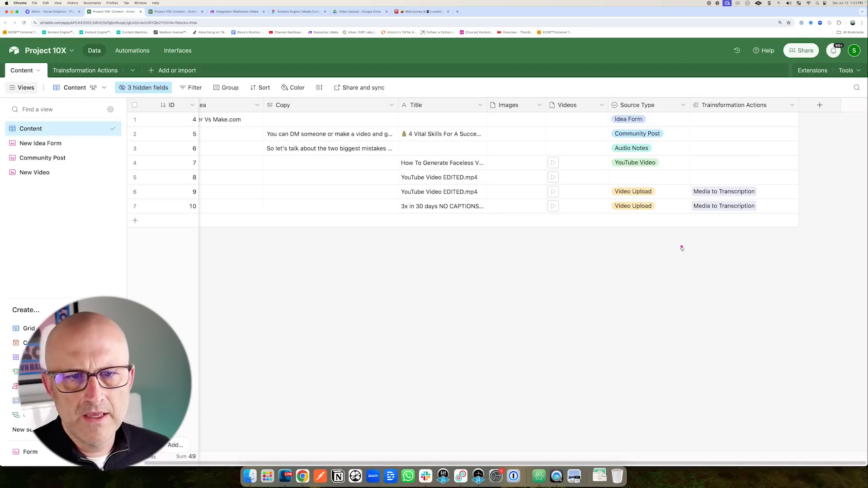
Link record 8 to Media to Transcription, then test the trigger with record 10.
click(696, 177)
click(696, 177)
click(632, 220)
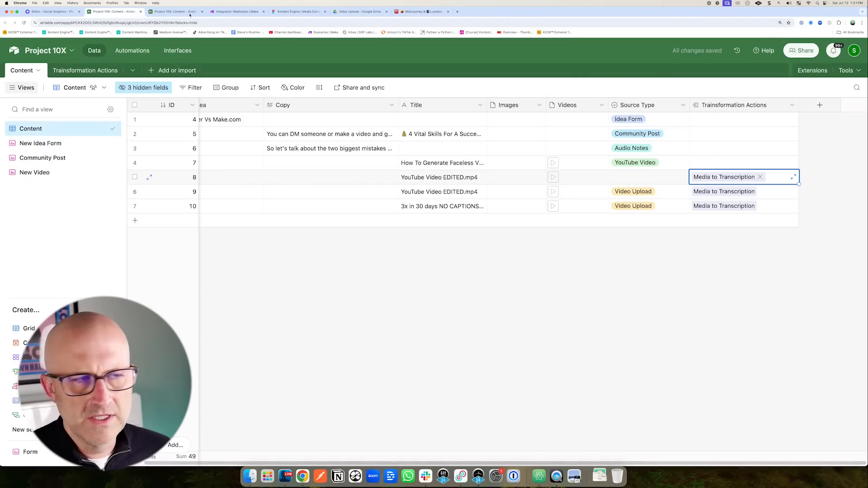
click(169, 11)
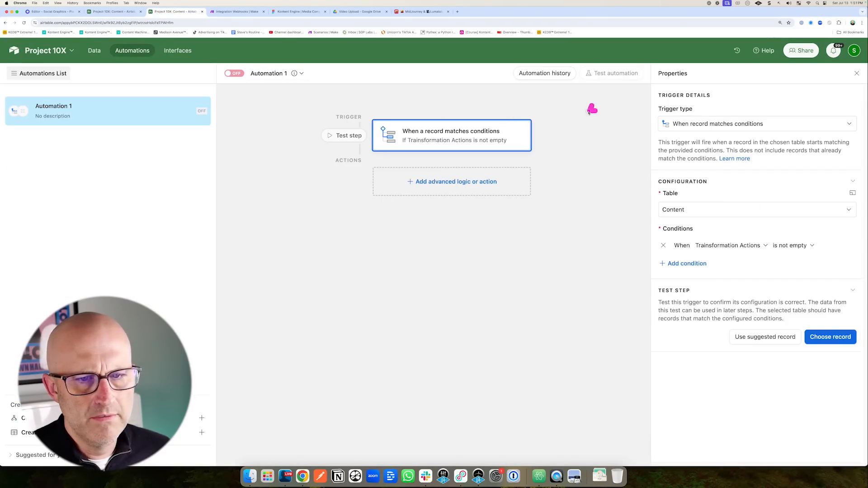
click(831, 338)
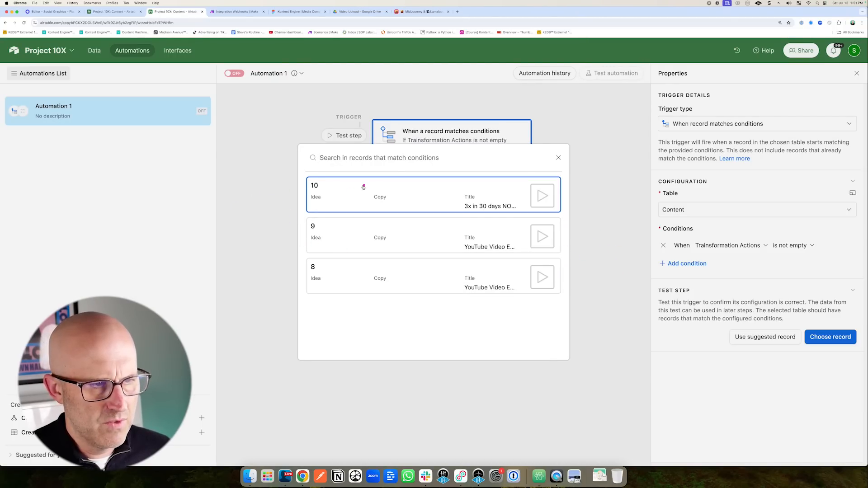
click(347, 187)
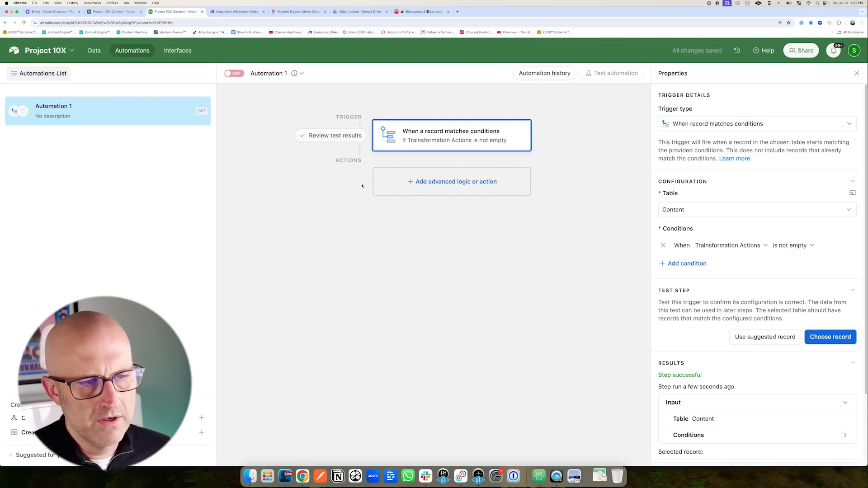
Add a Run script action and copy the MidJourney & Lumalabs automation's script code.
click(455, 181)
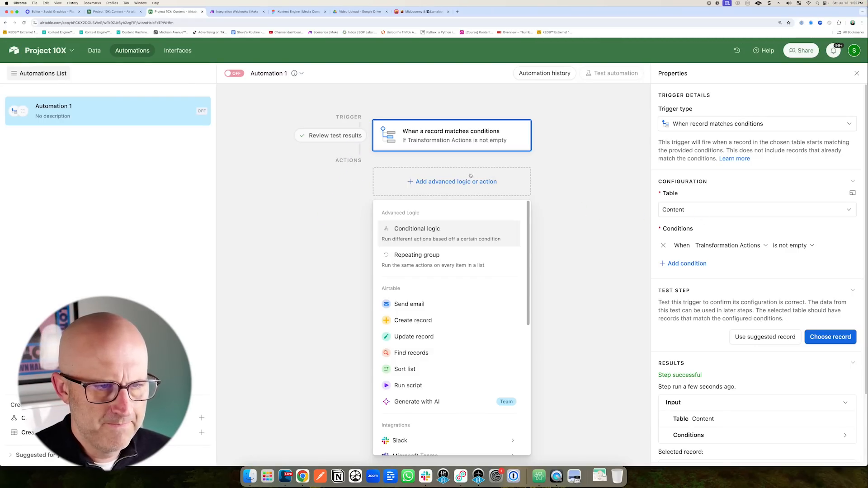
click(411, 385)
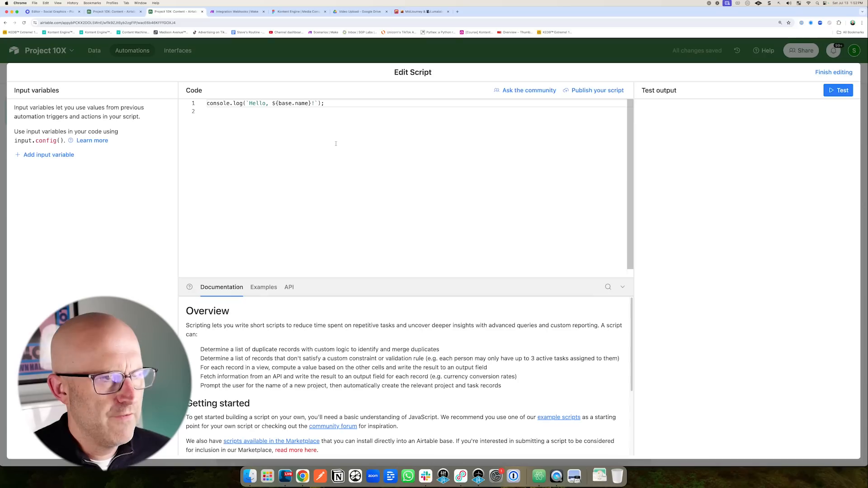
click(420, 12)
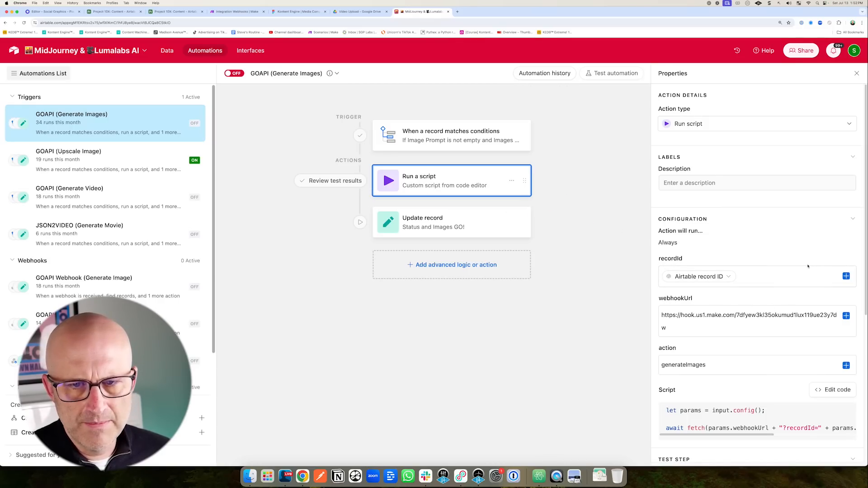
click(837, 391)
key(super+a)
key(super+c)
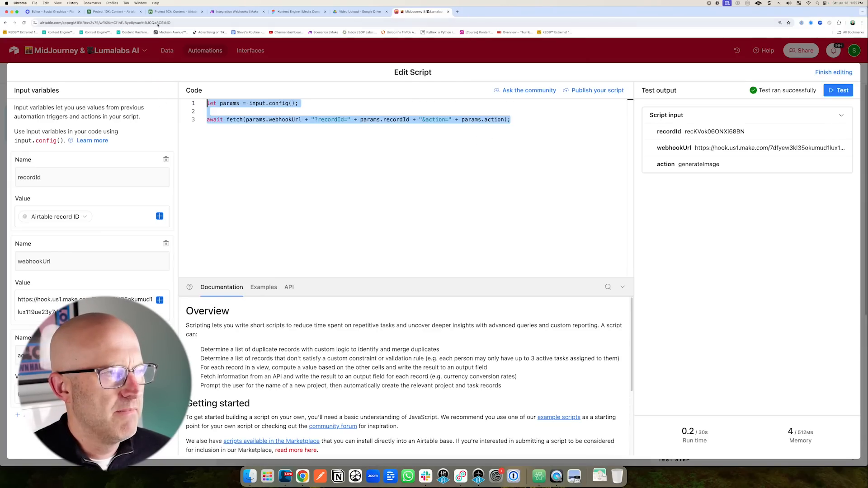
Replace the new script's default placeholder line with the copied fetch code.
click(167, 11)
drag(336, 107, 204, 103)
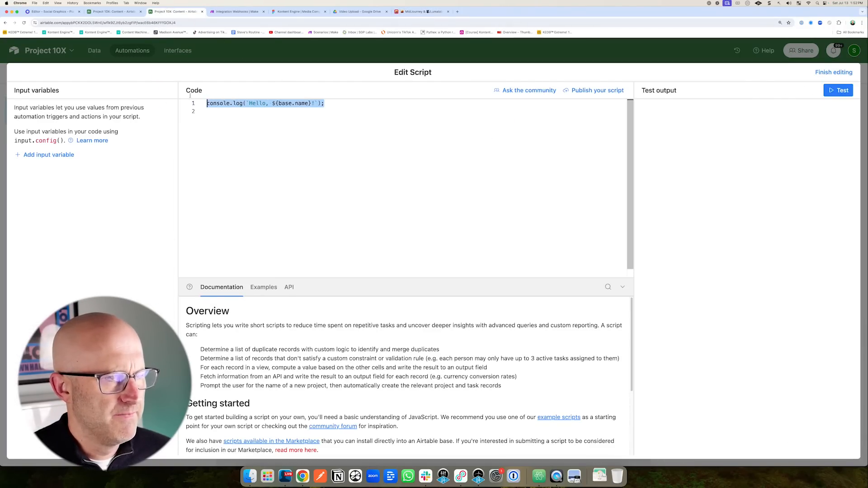
key(super+v)
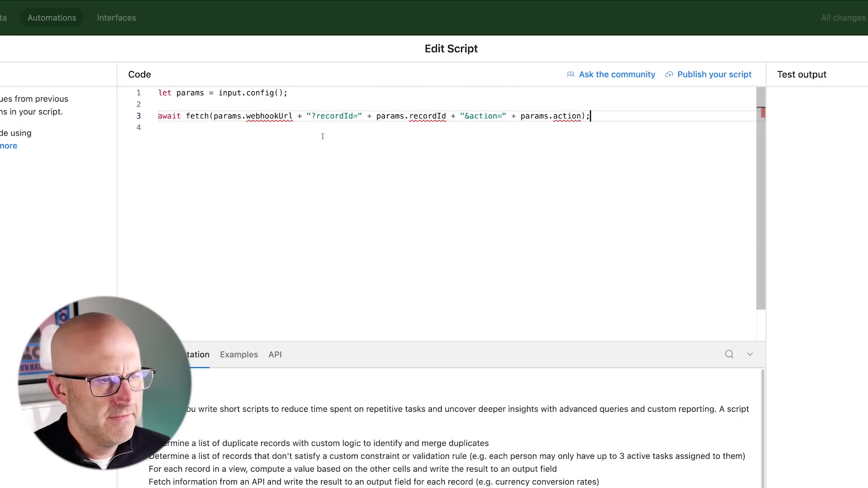
click(247, 177)
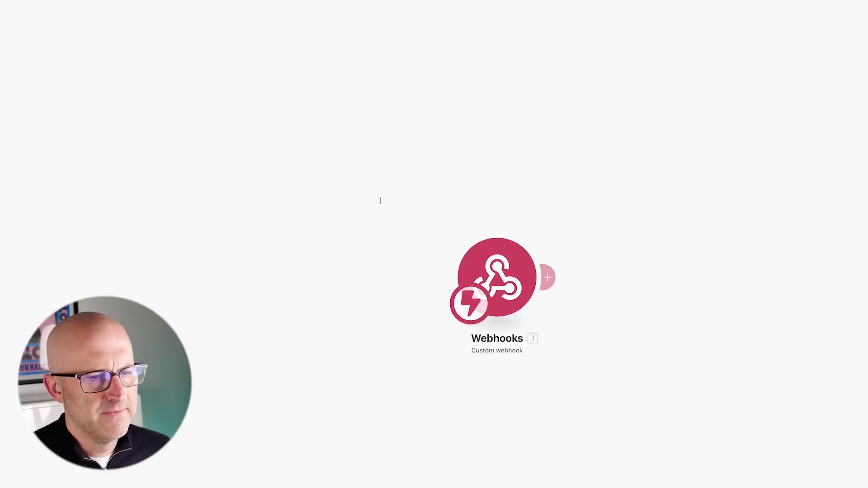
View Media to Transcription's webhook URL in the Transformation Actions table, then return to Make.
drag(342, 295, 432, 277)
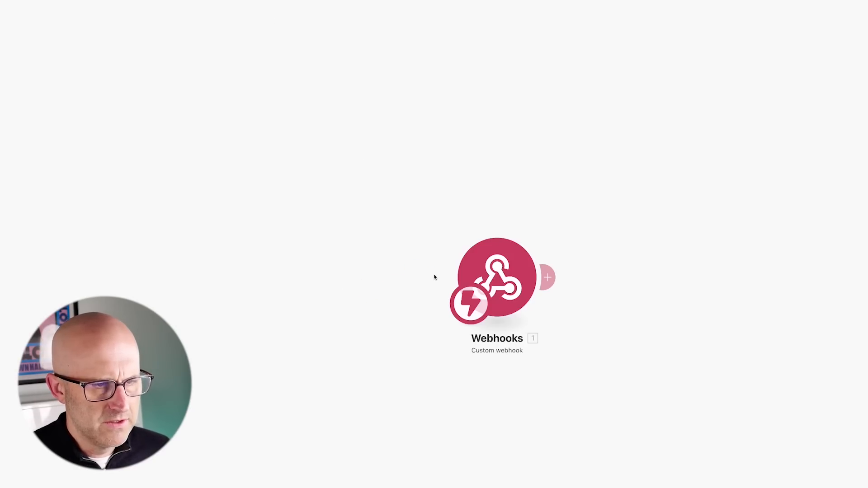
drag(380, 297, 450, 271)
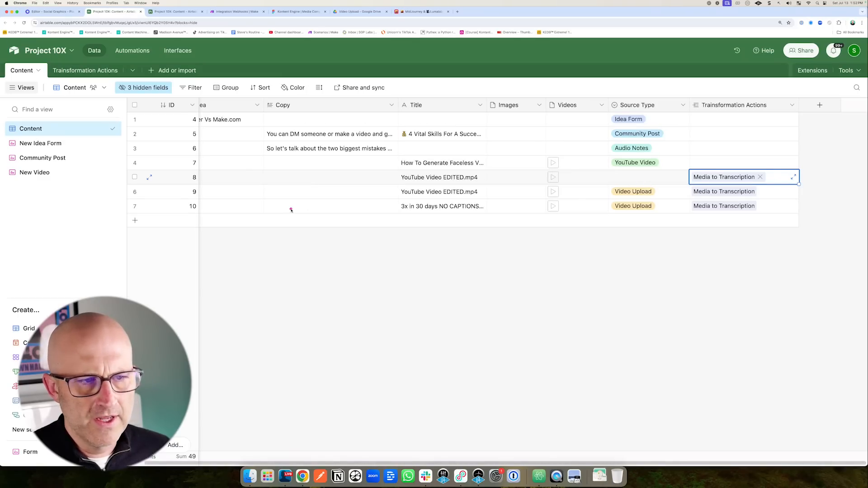
mouse_move(243, 256)
mouse_down()
mouse_move(209, 225)
mouse_move(178, 174)
mouse_move(182, 209)
mouse_up()
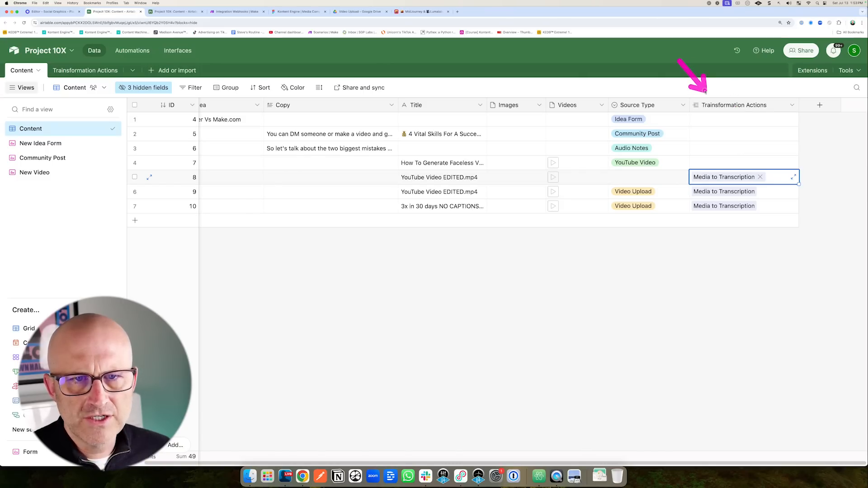
click(85, 71)
mouse_move(343, 182)
mouse_down()
mouse_move(318, 144)
mouse_move(335, 128)
mouse_up()
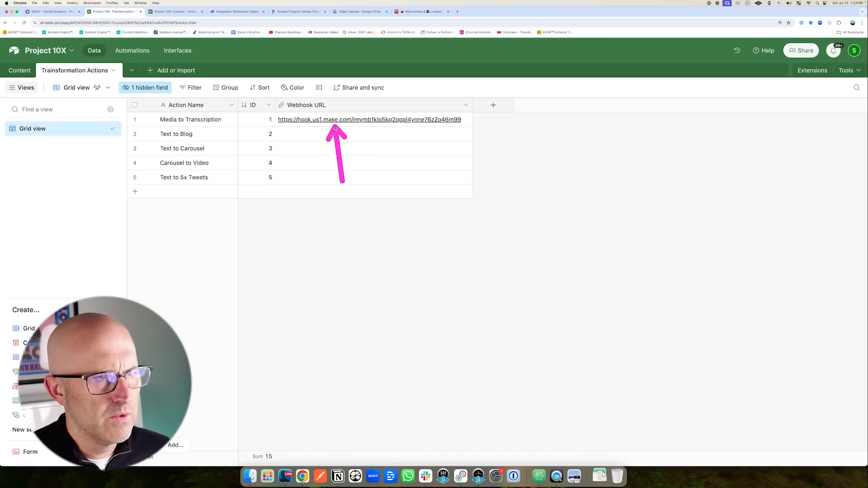
click(233, 12)
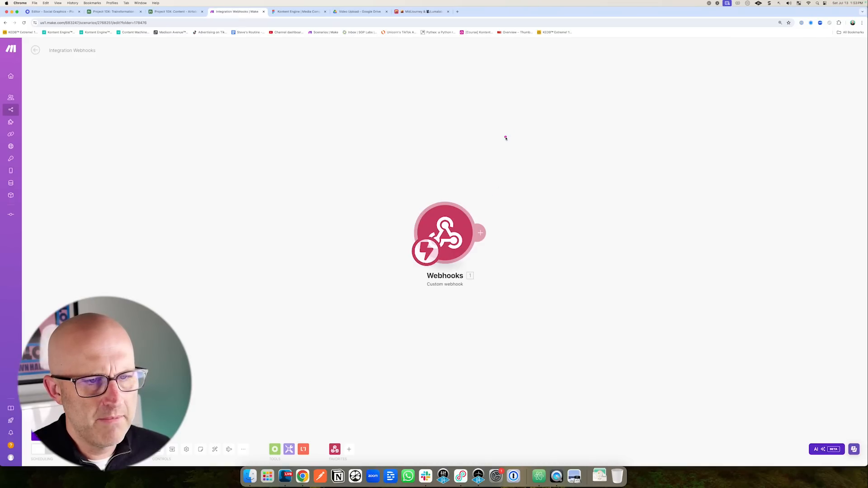
Sketch the planned router branches as strokes beside the Custom webhook on the Make canvas.
mouse_move(496, 162)
mouse_down()
mouse_move(495, 225)
mouse_move(583, 207)
mouse_move(791, 117)
mouse_up()
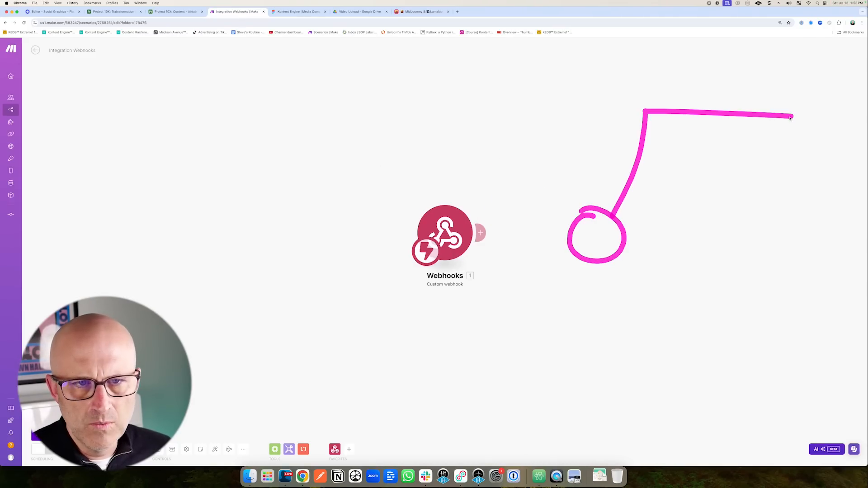
drag(638, 171, 786, 164)
drag(619, 238, 782, 239)
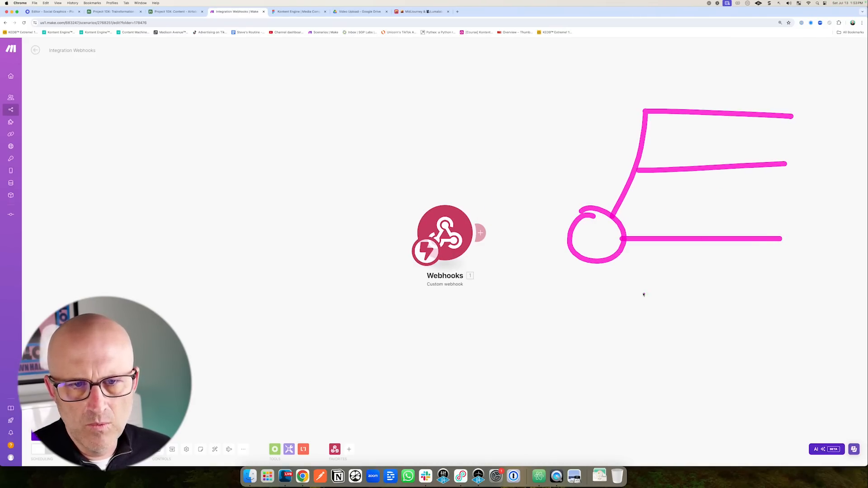
drag(623, 303, 812, 299)
drag(621, 310, 770, 364)
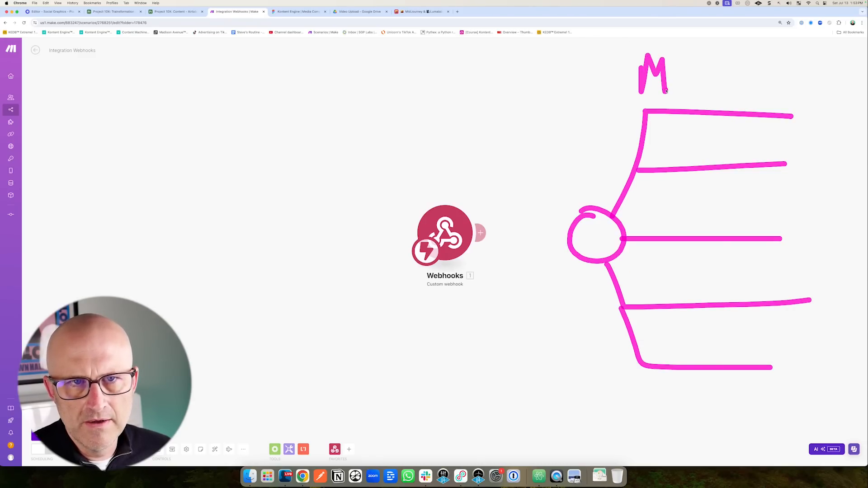
mouse_move(534, 187)
mouse_down()
mouse_move(603, 146)
mouse_move(768, 116)
mouse_up()
mouse_move(520, 248)
mouse_down()
mouse_move(595, 241)
mouse_move(827, 172)
mouse_up()
drag(556, 322, 760, 240)
drag(591, 262, 709, 296)
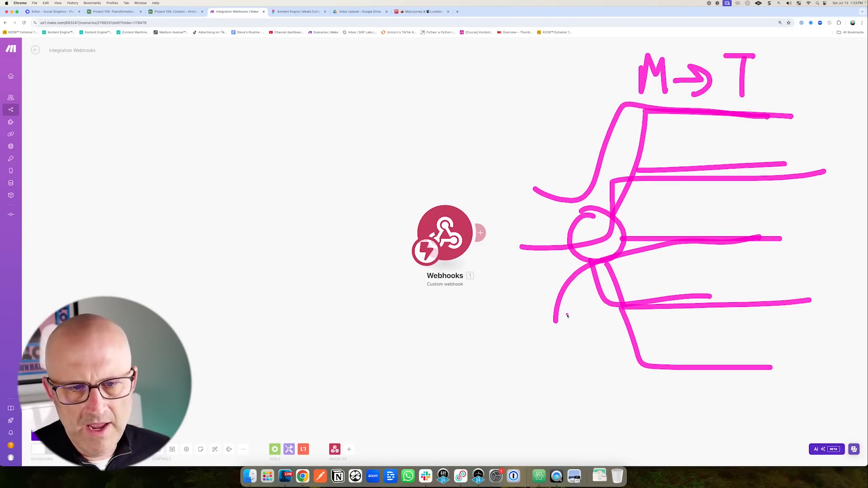
drag(569, 316, 672, 369)
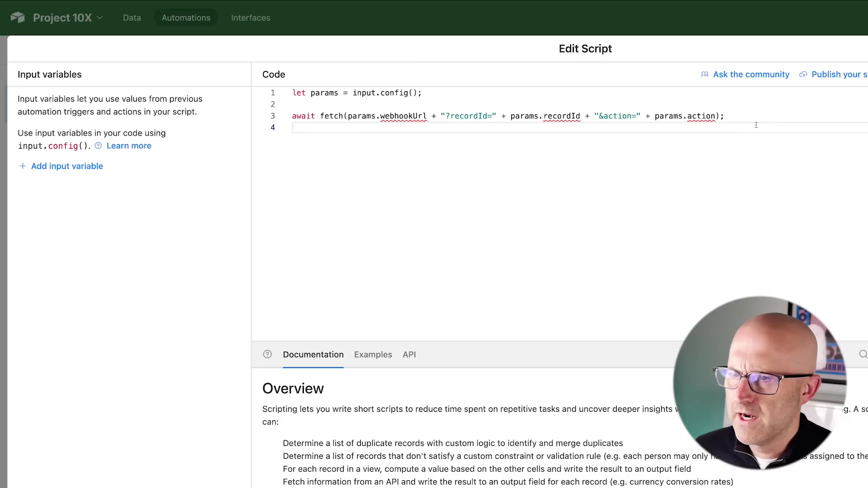
Add a script input variable recordId set to the triggering record's Airtable record ID.
click(82, 167)
double_click(79, 282)
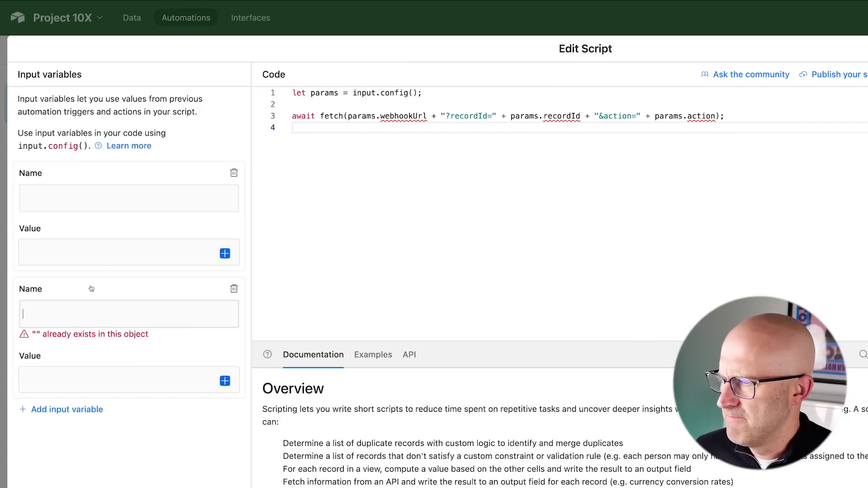
click(41, 203)
text(recordId)
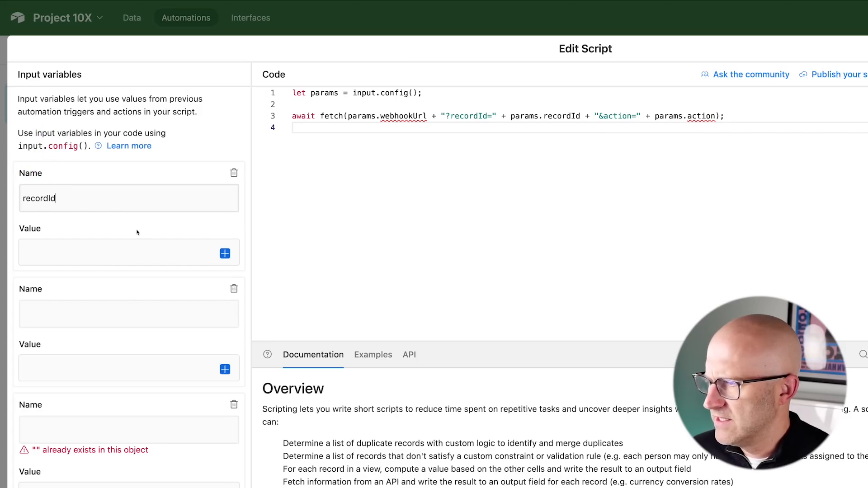
click(225, 254)
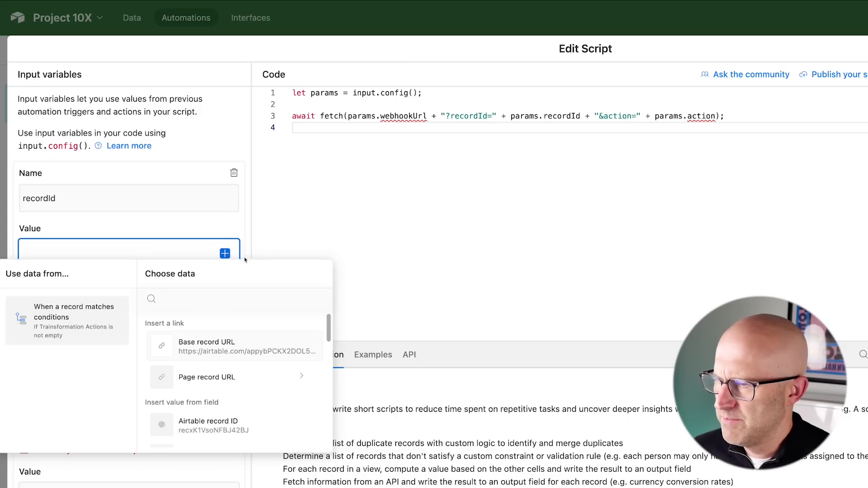
click(215, 425)
Add a second input variable actionId taking the ID from Transformation Actions.
click(47, 318)
text(actionId)
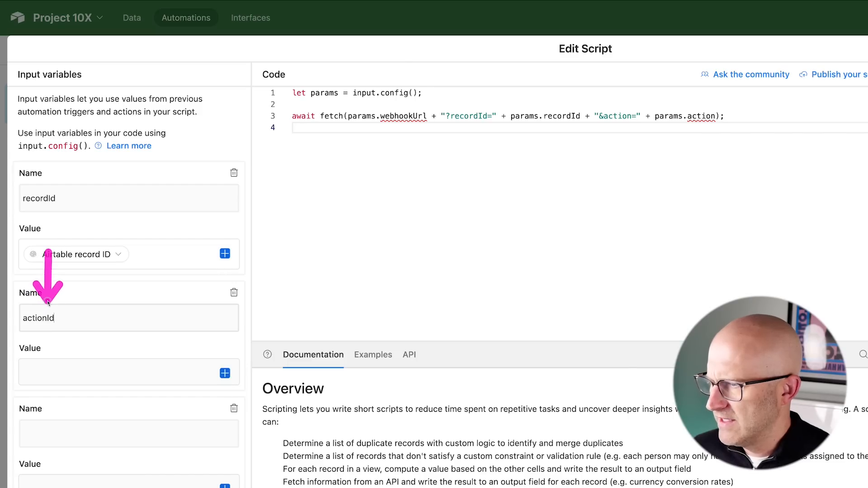
scroll(181, 316, down, 3)
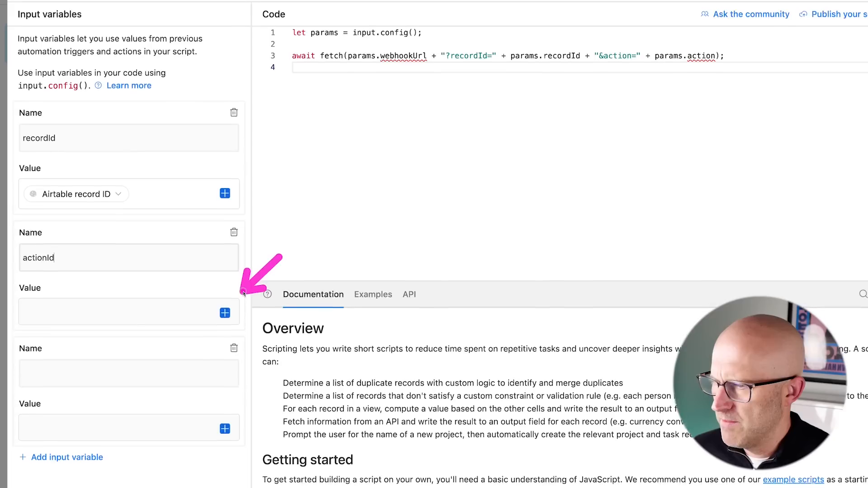
click(224, 253)
scroll(201, 349, down, 3)
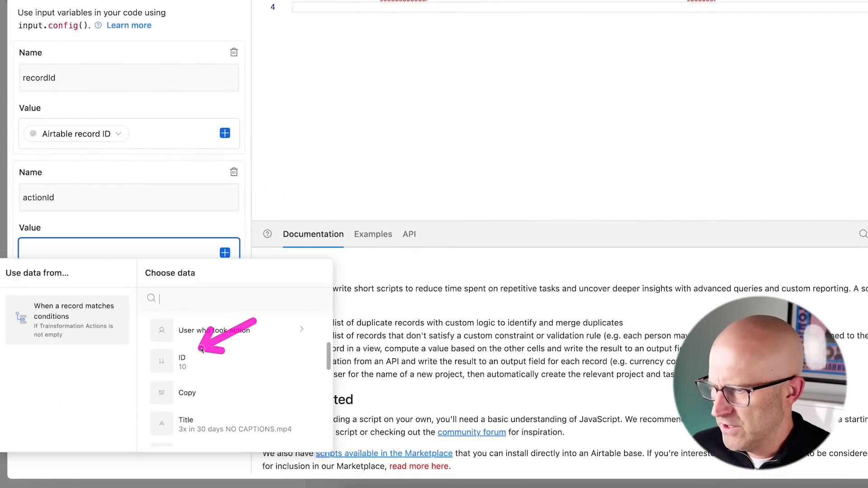
scroll(263, 357, down, 5)
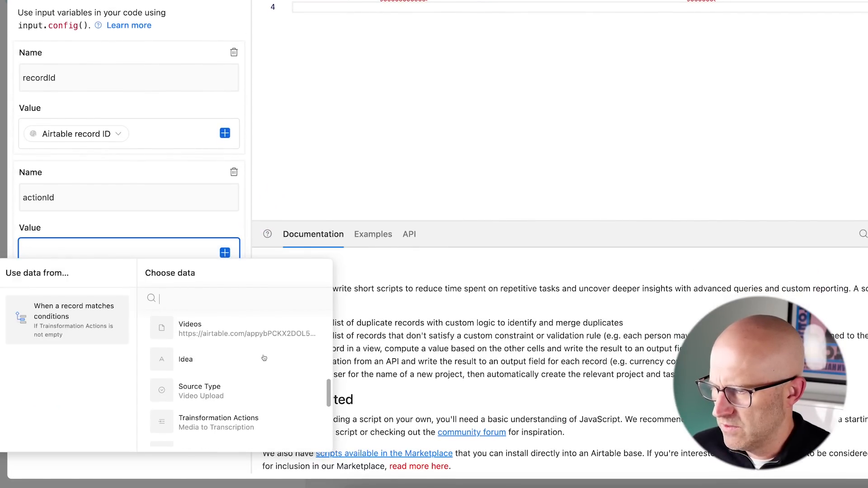
scroll(264, 358, down, 3)
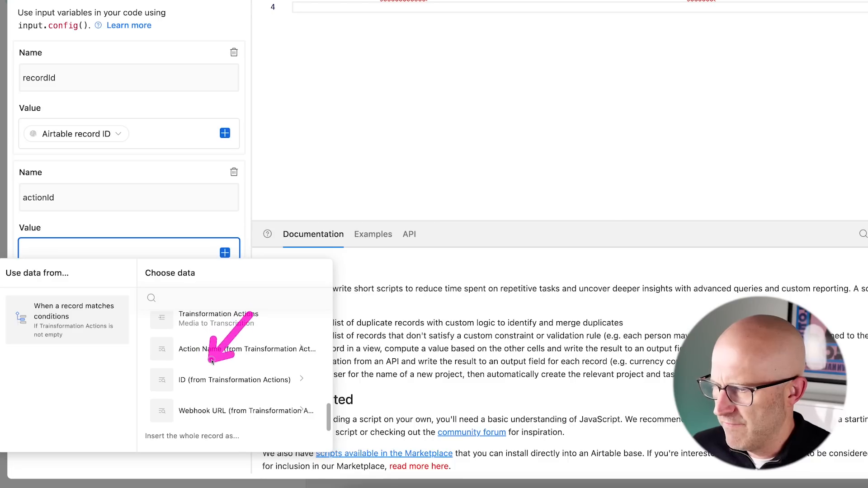
click(301, 380)
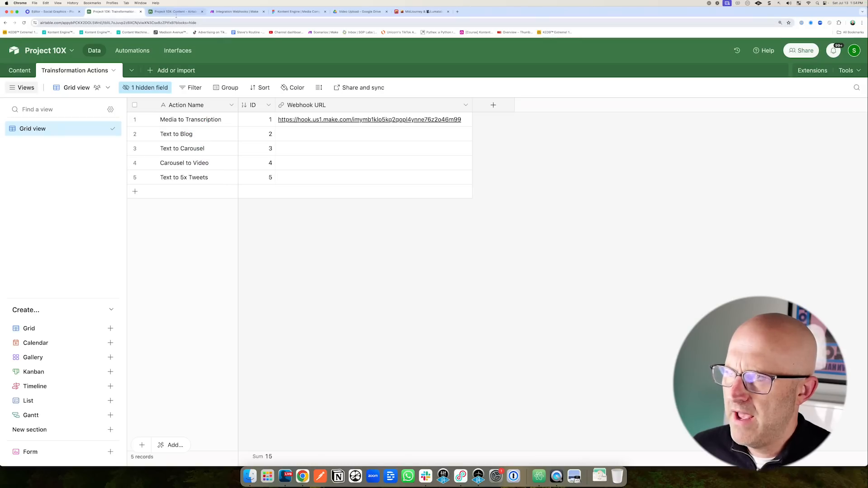
Compare the Make webhook with Media to Transcription's Webhook URL in the Transformation Actions table.
click(176, 13)
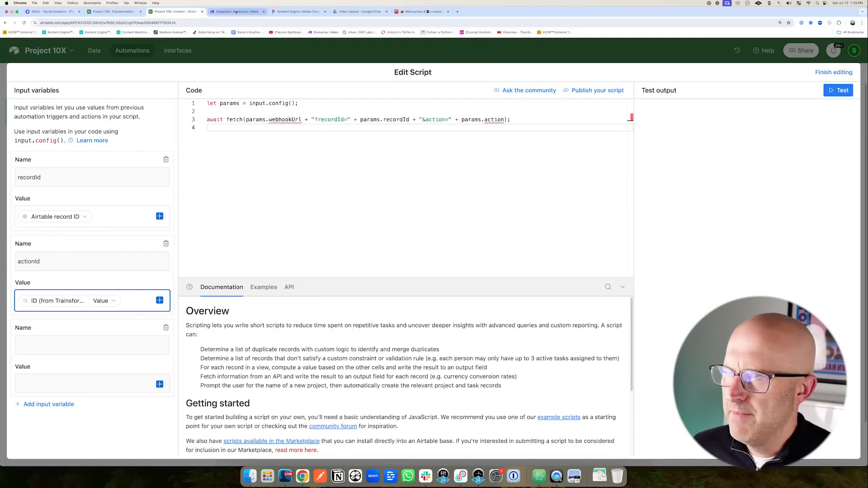
click(236, 12)
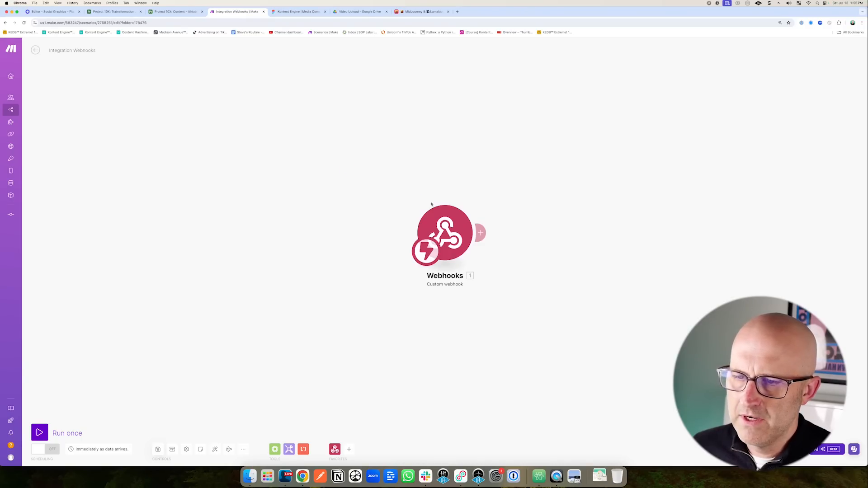
mouse_move(545, 232)
mouse_down()
mouse_move(542, 212)
mouse_move(700, 122)
mouse_up()
drag(571, 230, 719, 222)
drag(548, 250, 763, 295)
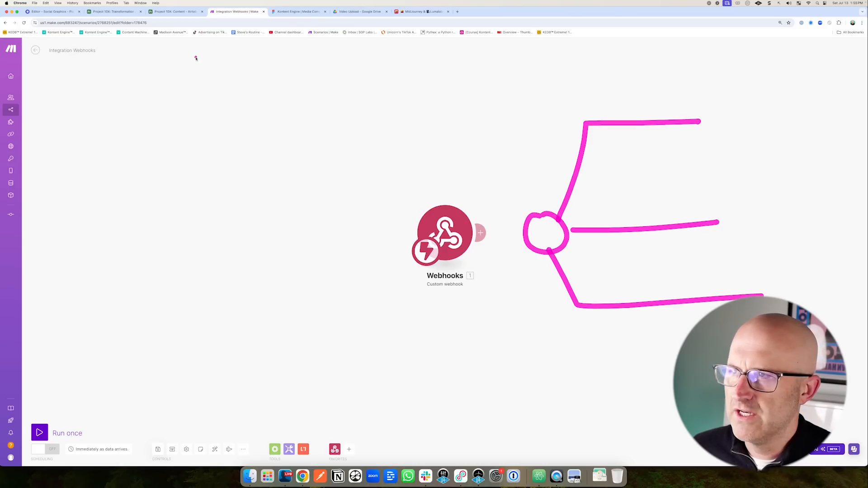
click(113, 11)
drag(202, 185, 187, 130)
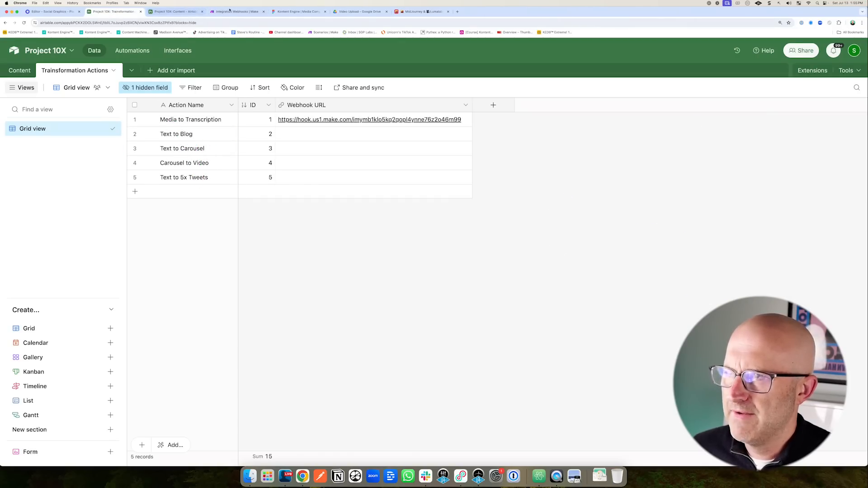
click(235, 11)
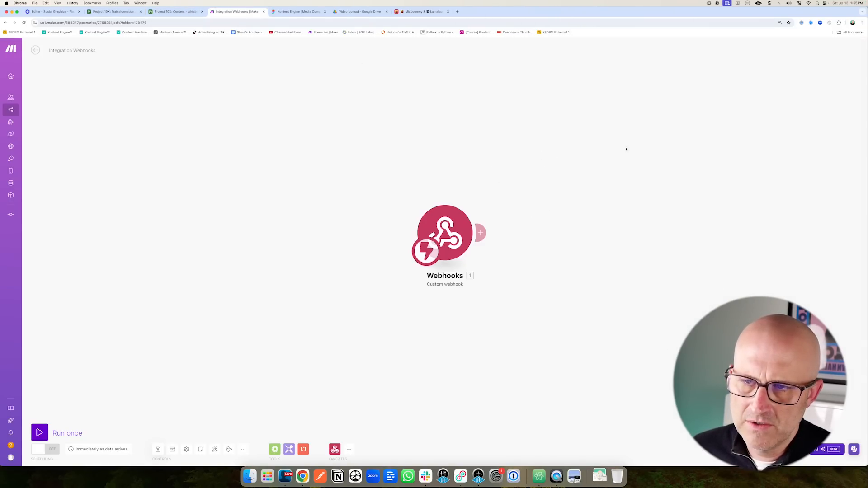
click(113, 12)
mouse_move(327, 168)
mouse_down()
mouse_move(271, 122)
mouse_move(175, 133)
mouse_move(217, 120)
mouse_move(279, 127)
mouse_up()
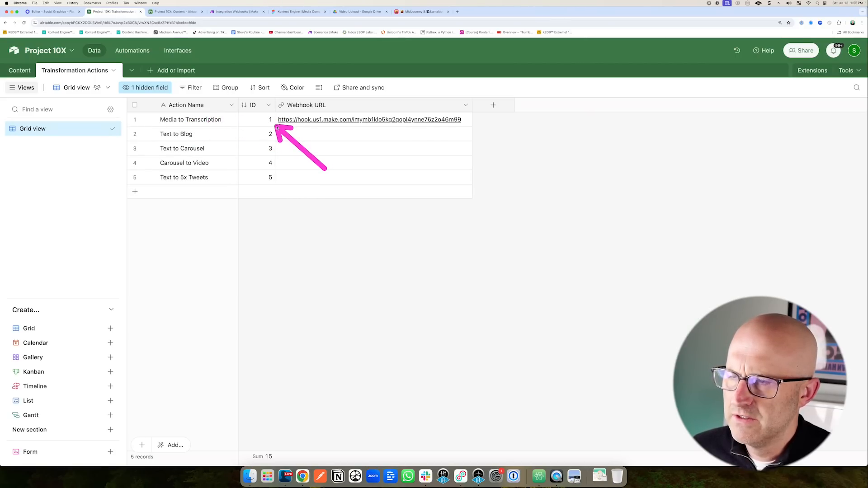
Add a third script input variable named webhookUrl.
click(176, 12)
drag(82, 227, 51, 251)
mouse_move(107, 225)
mouse_down()
mouse_move(53, 270)
mouse_move(71, 283)
mouse_up()
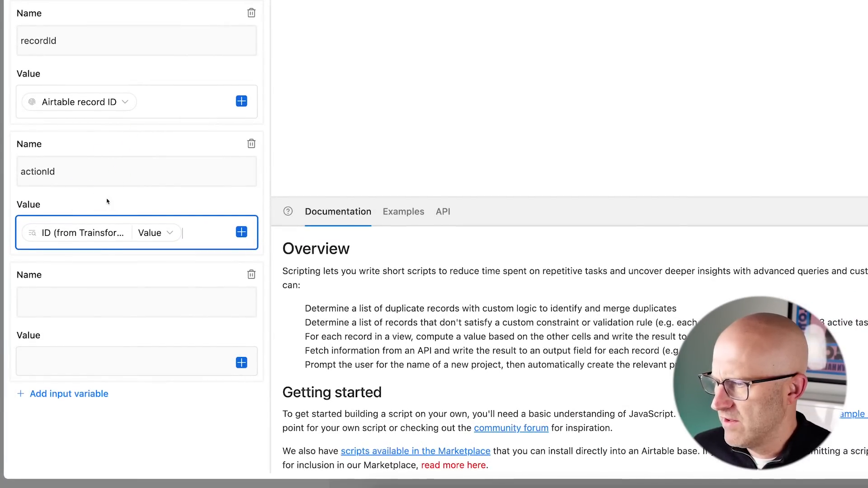
drag(93, 208, 41, 256)
click(54, 300)
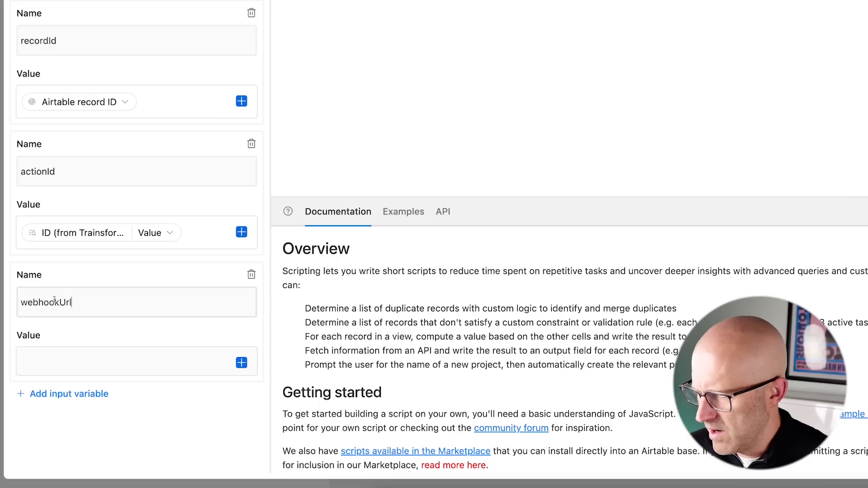
drag(142, 267, 46, 331)
drag(314, 304, 259, 351)
Set webhookUrl's value to the Webhook URL from the linked Transformation Actions record.
click(246, 363)
click(247, 363)
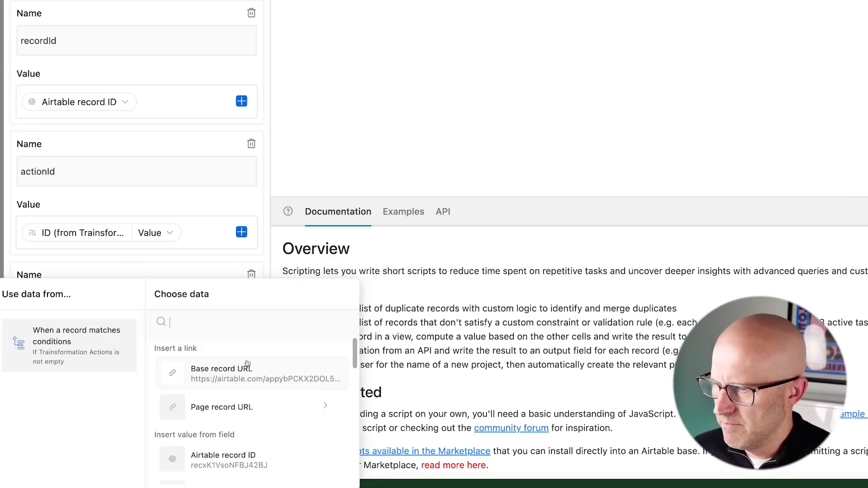
scroll(257, 364, down, 10)
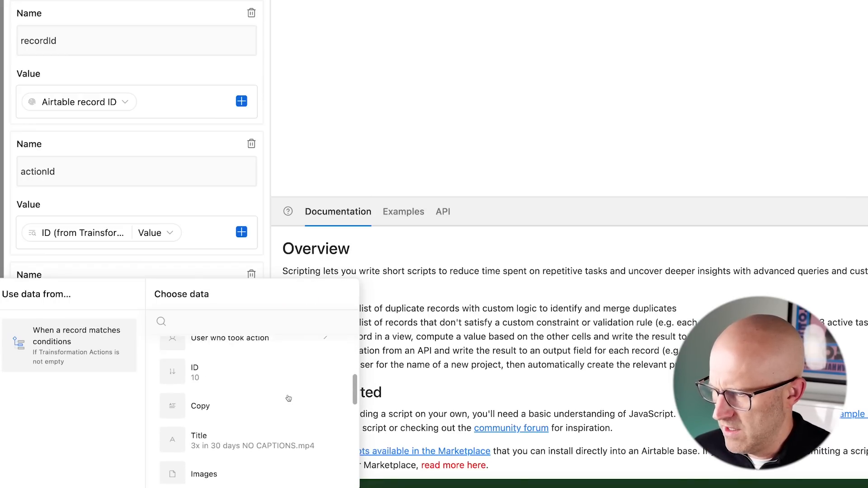
scroll(288, 398, down, 5)
drag(287, 378, 269, 419)
drag(379, 369, 335, 434)
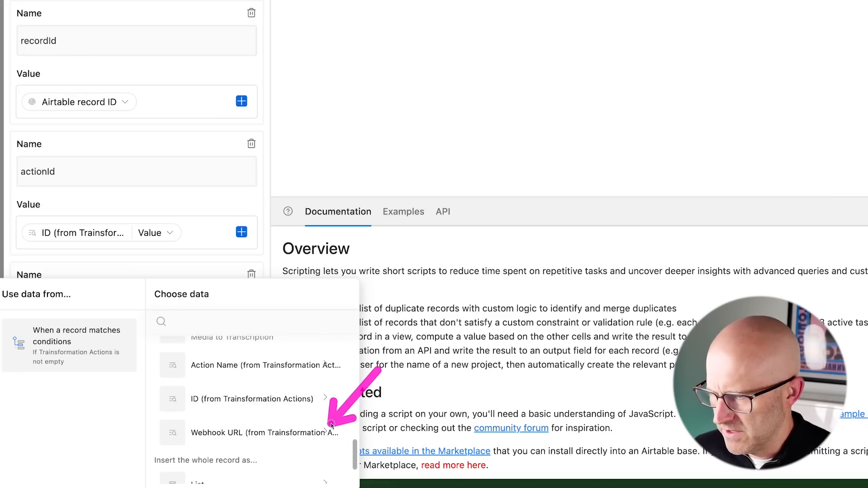
click(335, 434)
drag(273, 400, 248, 449)
click(258, 465)
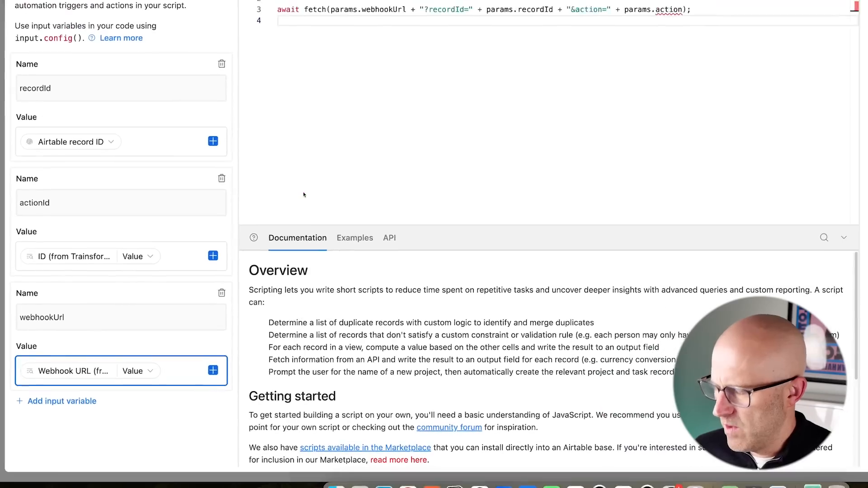
mouse_move(191, 40)
mouse_down()
mouse_move(235, 117)
mouse_move(234, 303)
mouse_up()
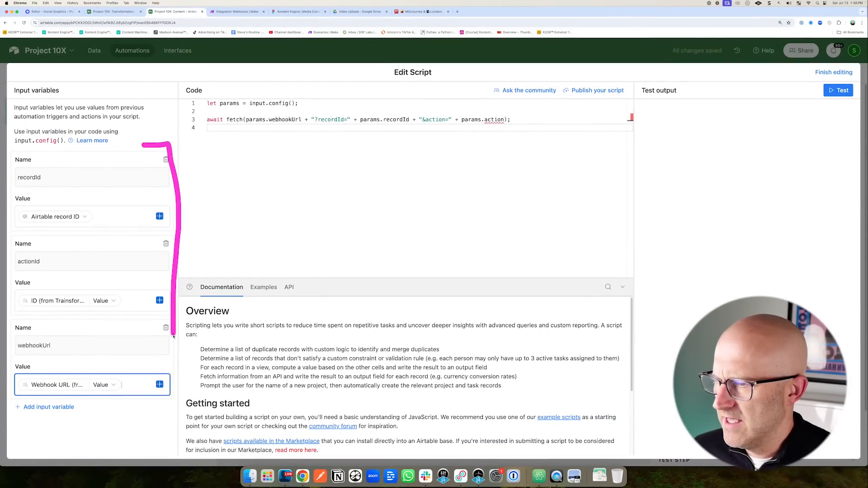
drag(173, 335, 173, 415)
mouse_move(310, 287)
mouse_down()
mouse_move(248, 204)
mouse_move(417, 203)
mouse_up()
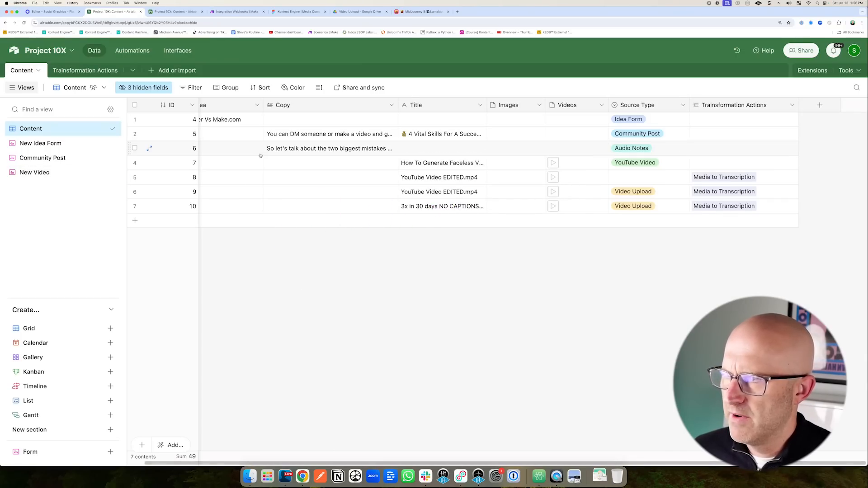
Reveal the Content table's hidden fields to check the lookup fields.
click(145, 87)
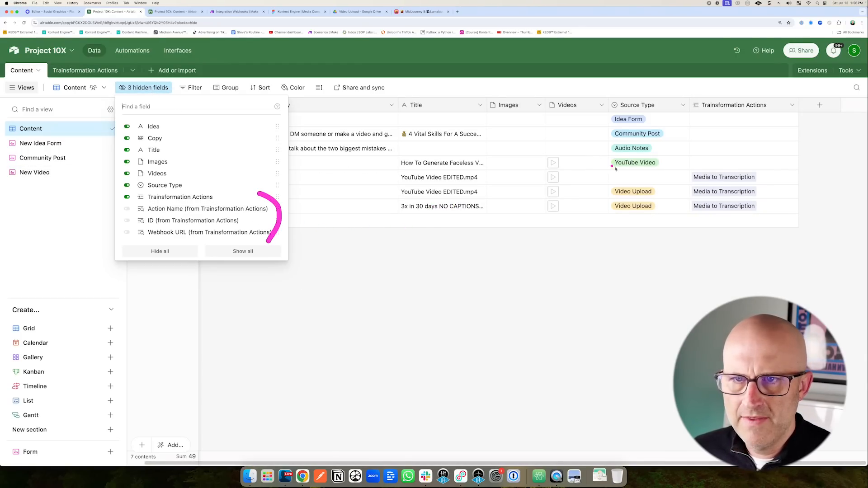
drag(746, 156, 785, 110)
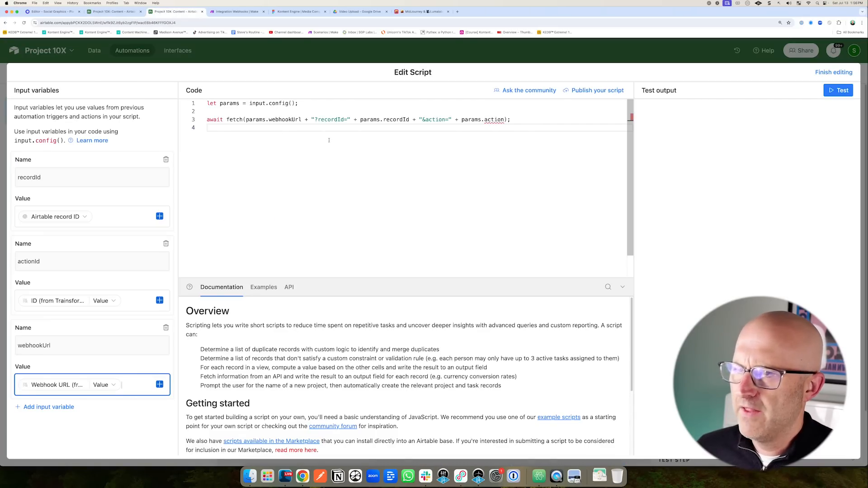
mouse_move(79, 140)
mouse_down()
mouse_move(129, 328)
mouse_move(23, 267)
mouse_move(54, 157)
mouse_up()
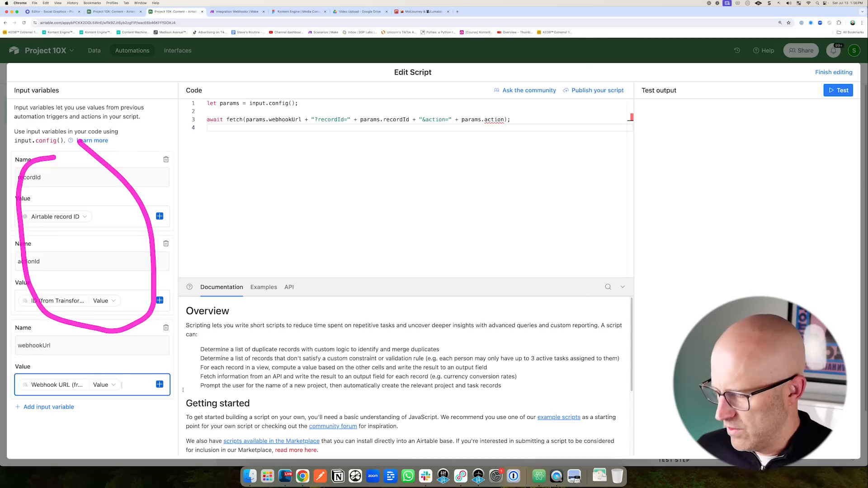
Review the script's input.config() call and the fetch line building the webhook request.
right_click(260, 102)
click(299, 103)
drag(298, 103, 207, 103)
mouse_move(119, 131)
mouse_down()
mouse_move(93, 485)
mouse_move(102, 173)
mouse_up()
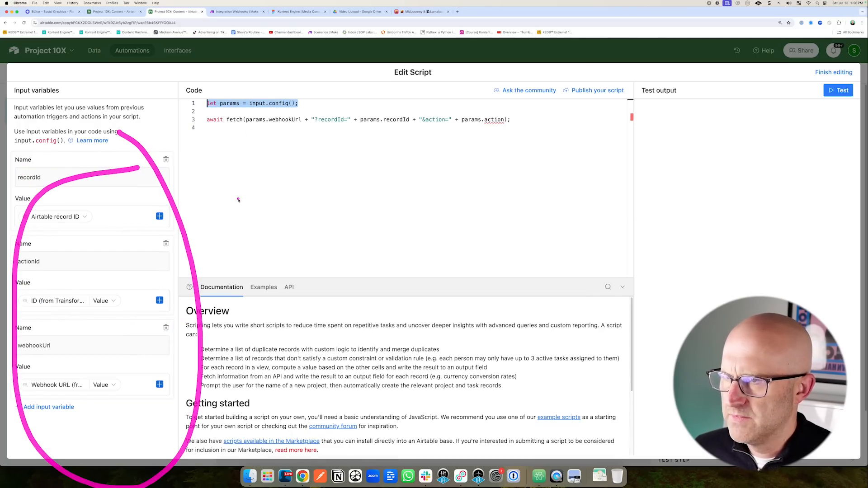
drag(238, 200, 250, 149)
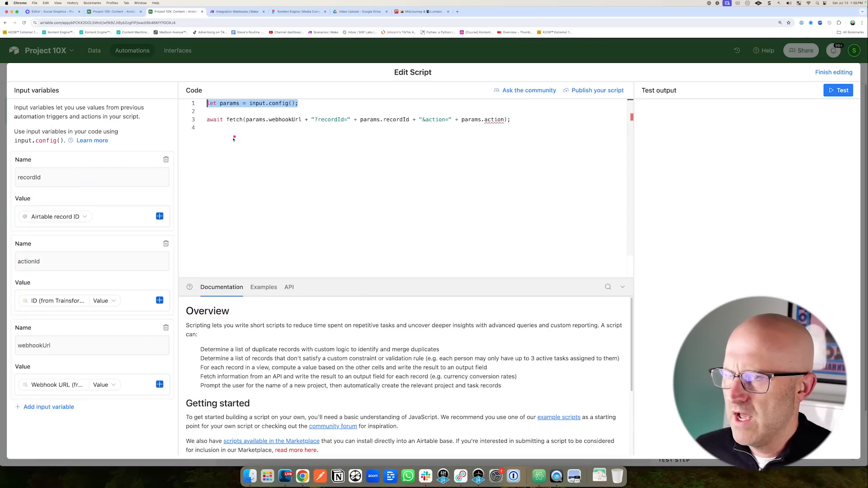
mouse_move(270, 174)
mouse_down()
mouse_move(260, 145)
mouse_move(299, 131)
mouse_move(39, 345)
mouse_move(66, 337)
mouse_move(322, 129)
mouse_up()
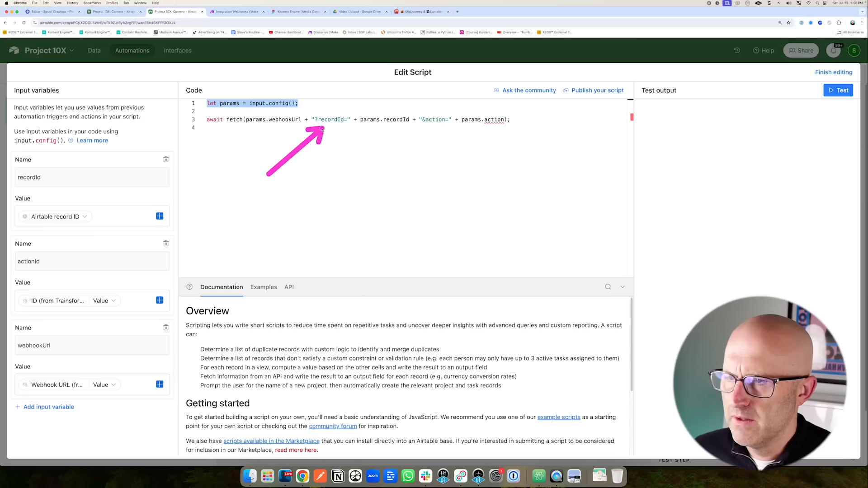
mouse_move(345, 171)
mouse_down()
mouse_move(381, 144)
mouse_move(424, 137)
mouse_up()
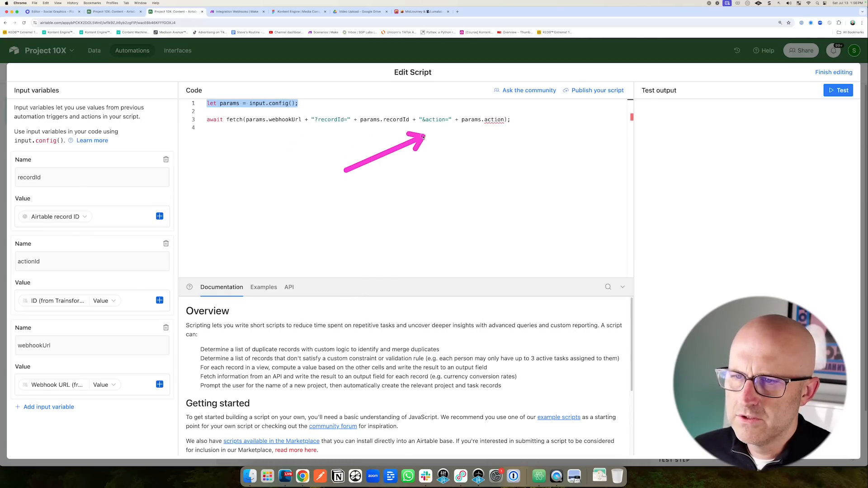
mouse_move(432, 192)
mouse_down()
mouse_move(429, 136)
mouse_move(437, 132)
mouse_move(423, 136)
mouse_move(466, 136)
mouse_move(443, 133)
mouse_up()
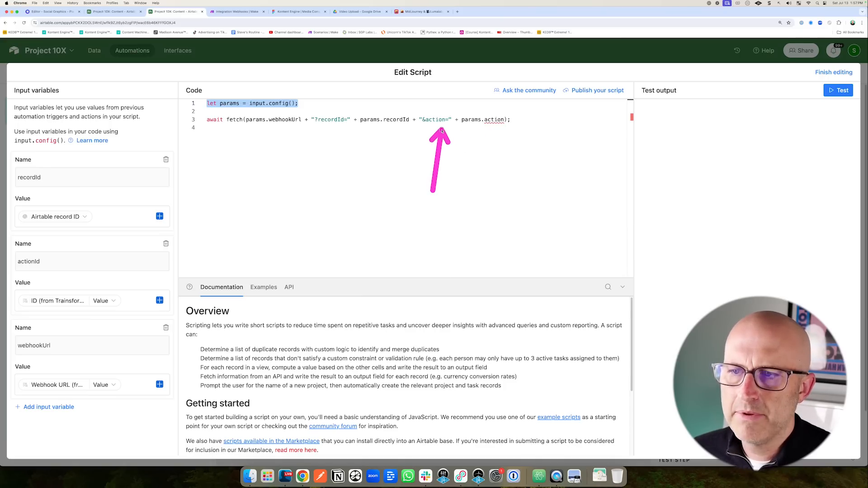
Change the fetch URL's &action= parameter to &actionId= using params.actionId.
click(446, 119)
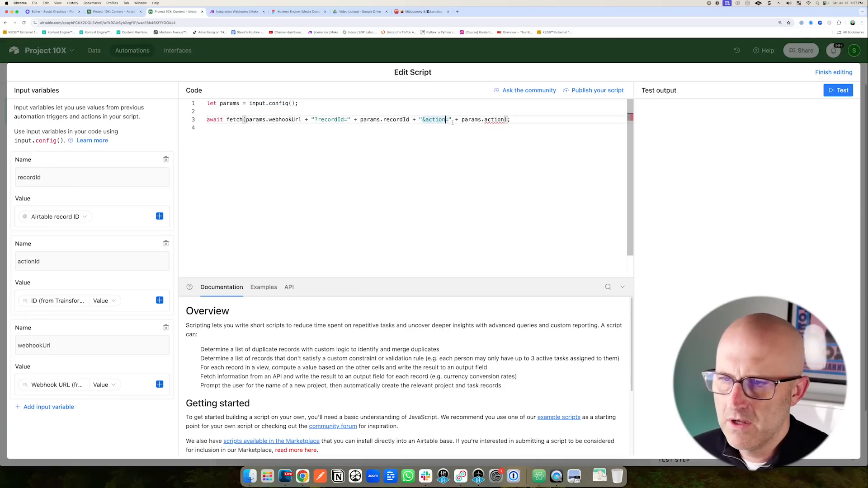
text(Id)
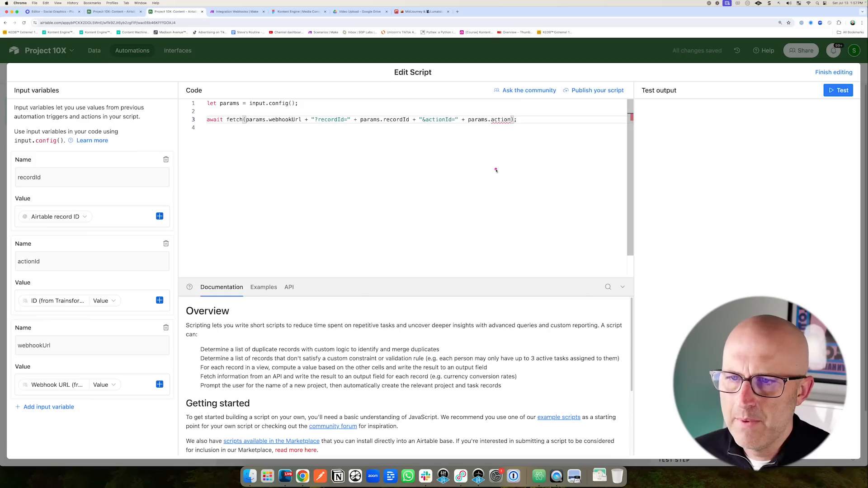
text(Id)
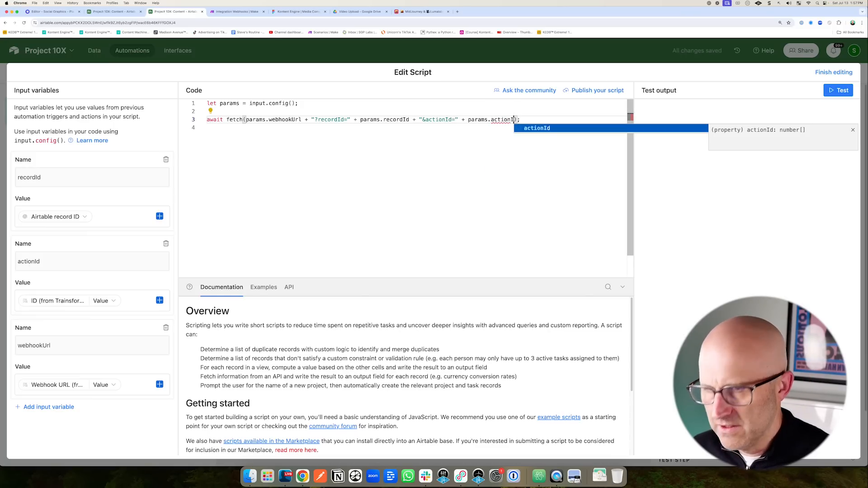
click(525, 166)
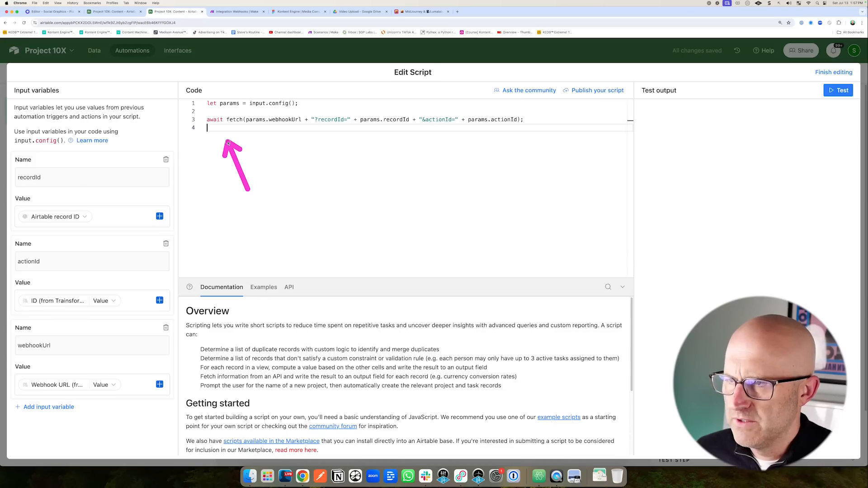
Close and reopen the script editor to confirm the edit, then return to the Make scenario.
click(830, 73)
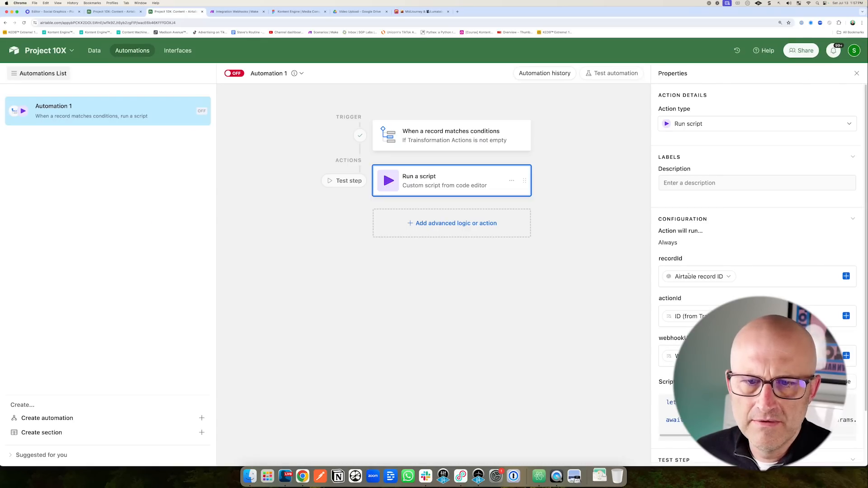
click(835, 382)
drag(752, 114, 802, 80)
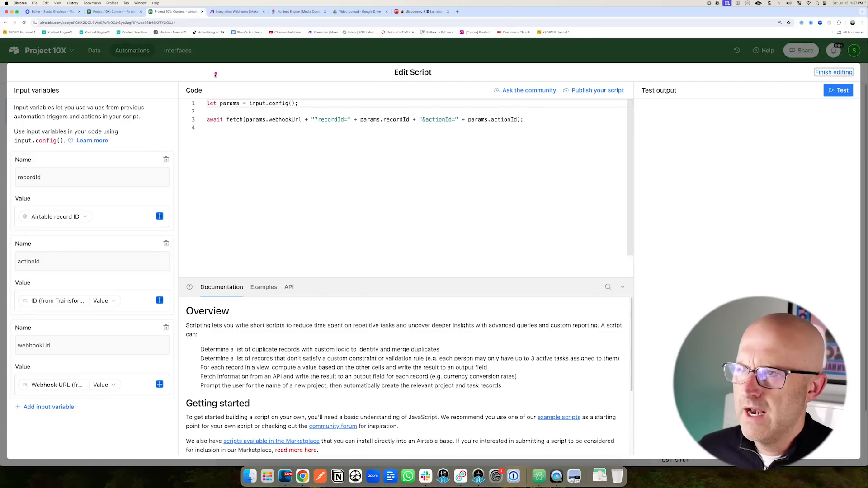
drag(255, 105, 235, 32)
click(233, 12)
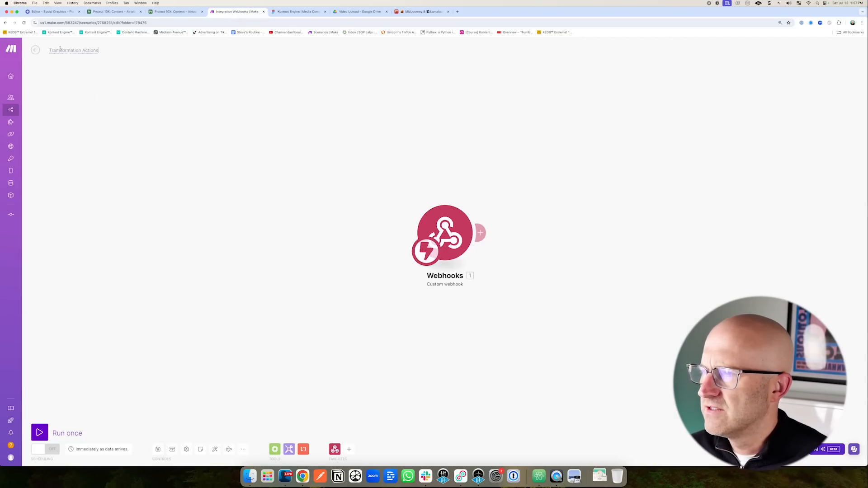
drag(178, 398, 158, 443)
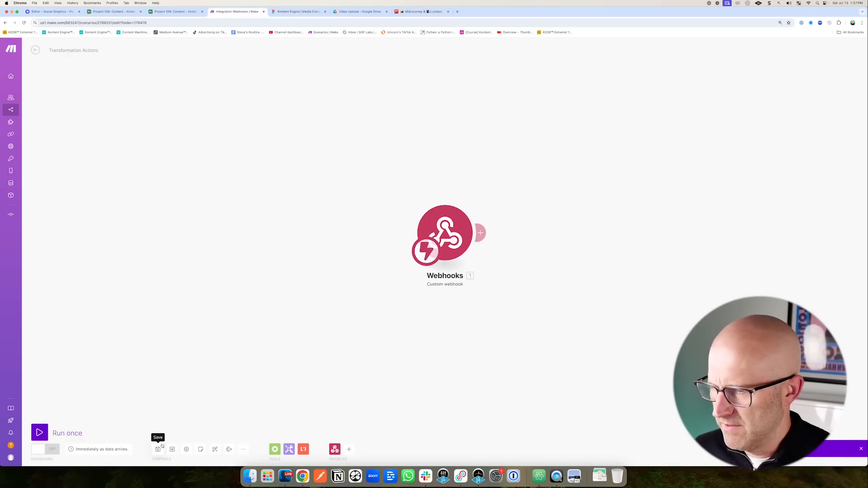
Run the Make scenario once and fire the Airtable script to send it data.
click(39, 433)
drag(184, 74, 176, 22)
click(176, 12)
drag(748, 143, 797, 109)
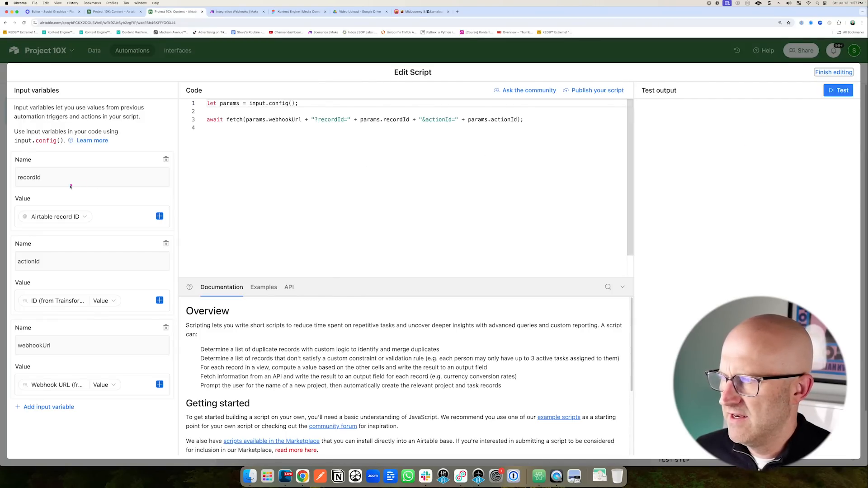
drag(85, 147, 63, 174)
drag(94, 228, 73, 264)
drag(107, 311, 63, 348)
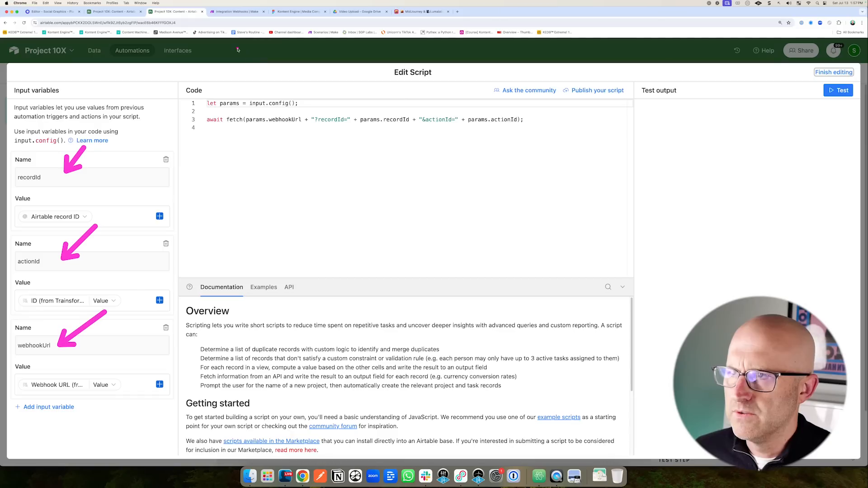
click(235, 12)
Inspect the webhook's received bundle showing recordId and actionId 1.
mouse_move(308, 171)
mouse_down()
mouse_move(398, 210)
mouse_move(396, 218)
mouse_up()
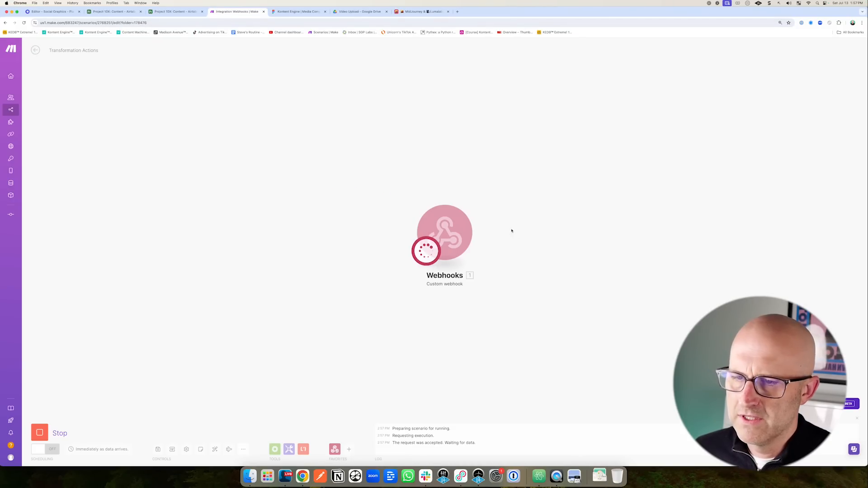
mouse_move(635, 159)
mouse_down()
mouse_move(714, 247)
mouse_move(565, 197)
mouse_up()
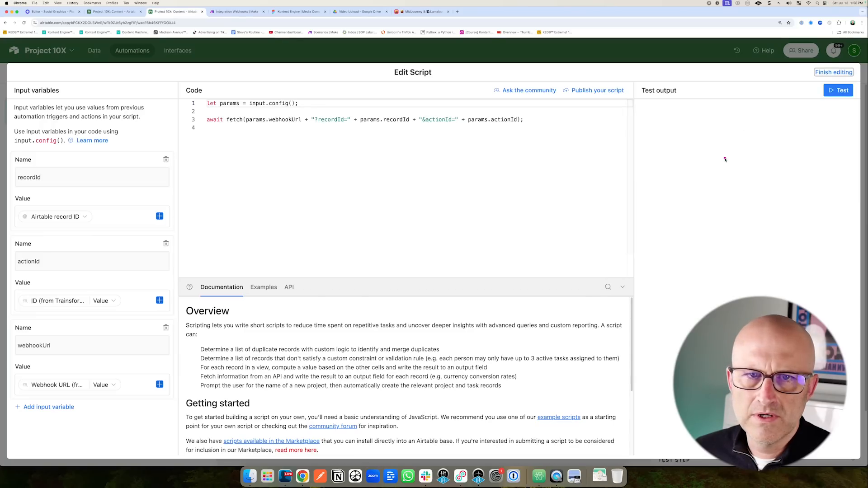
drag(488, 141, 487, 178)
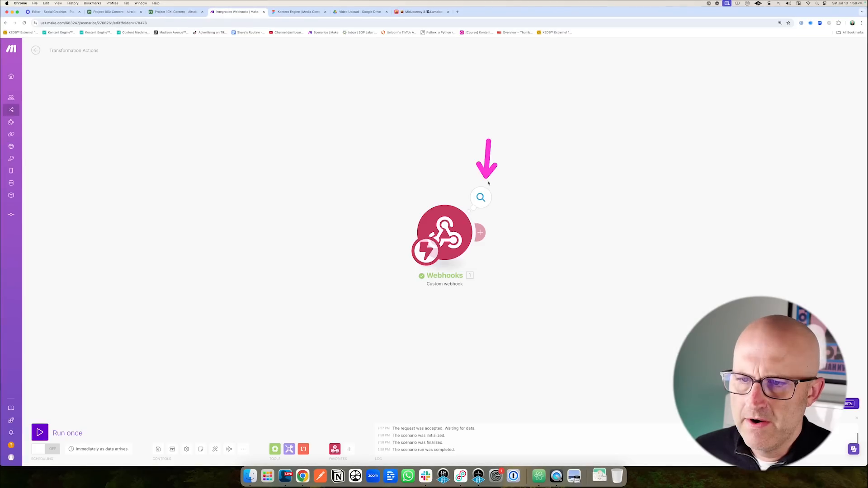
click(481, 198)
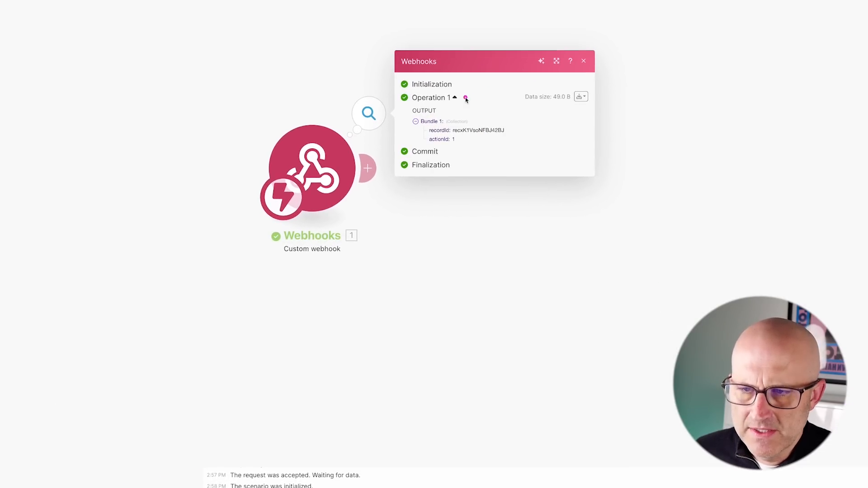
mouse_move(464, 78)
mouse_down()
mouse_move(468, 135)
mouse_move(455, 131)
mouse_up()
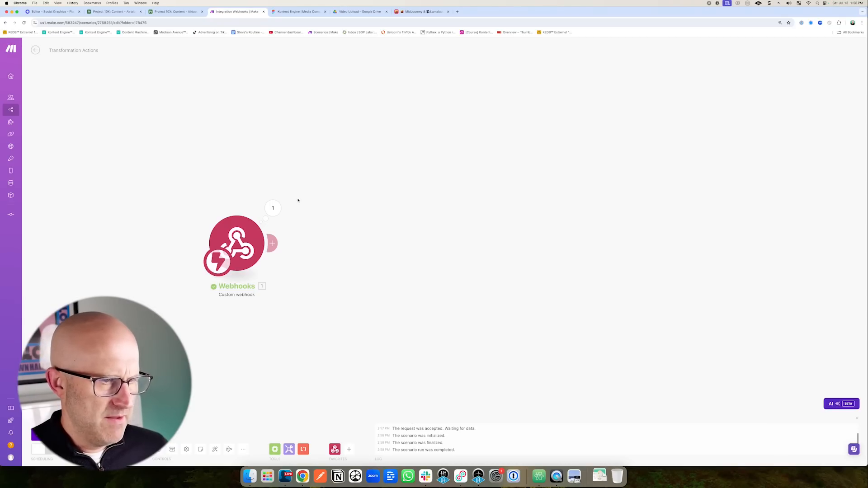
drag(297, 150, 271, 189)
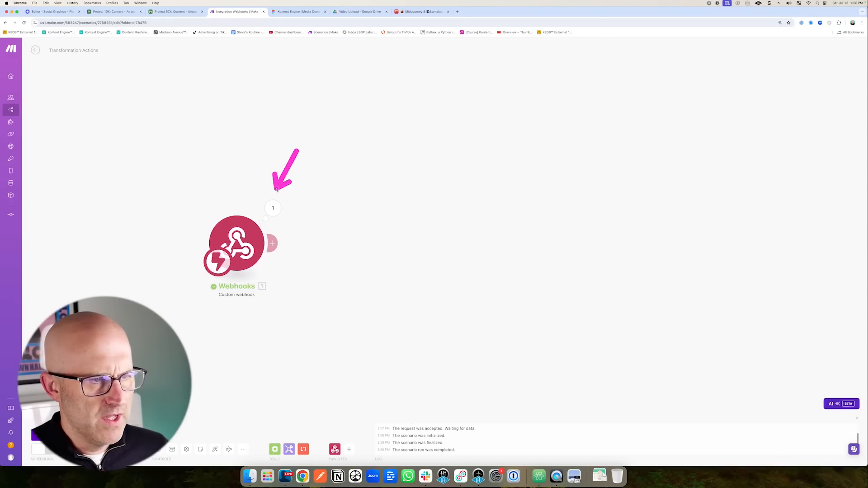
drag(341, 188, 300, 224)
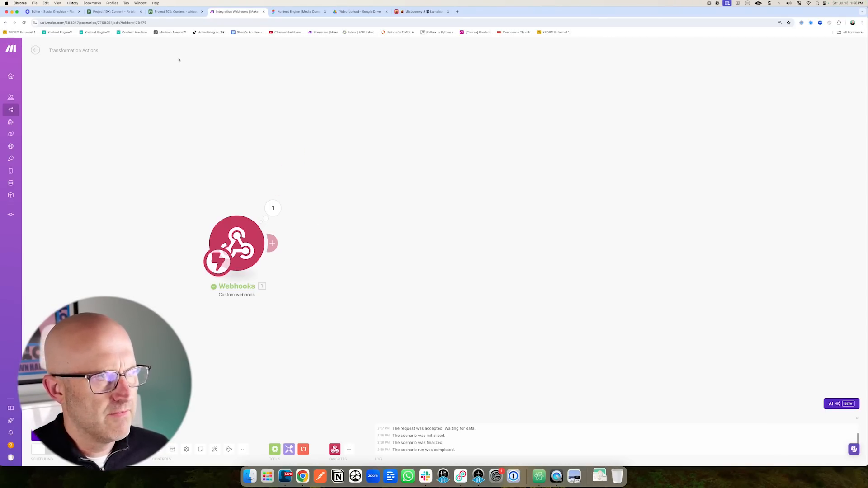
Review the Airtable table's hidden fields, then return to the Make scenario.
click(176, 11)
click(115, 11)
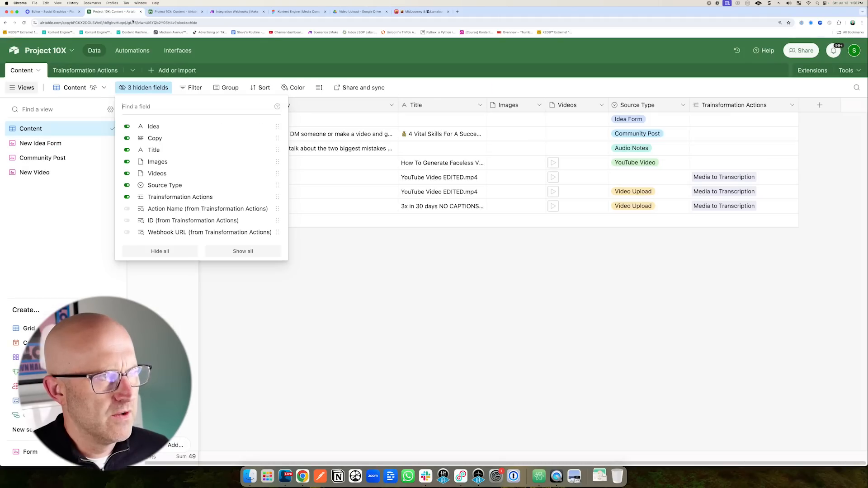
click(351, 286)
drag(398, 253, 548, 178)
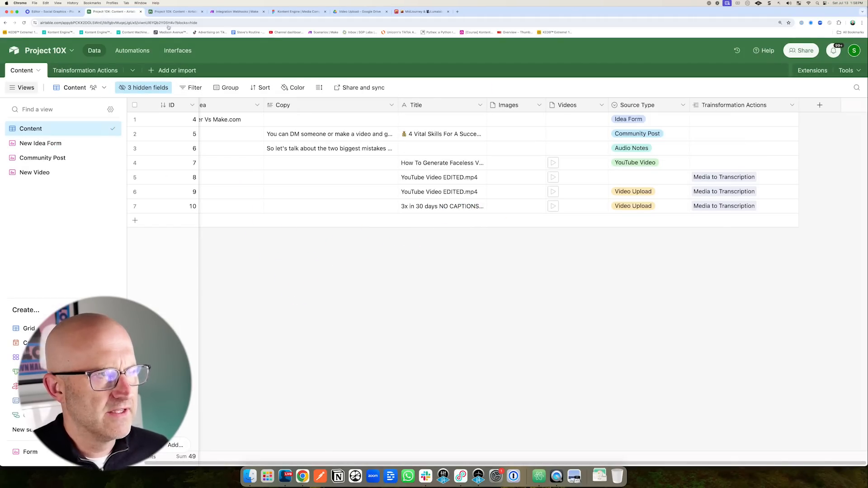
click(235, 12)
drag(249, 136, 247, 186)
drag(330, 171, 297, 219)
Add an Airtable Get a Record module after the webhook using The 10x Project connection.
click(275, 244)
mouse_move(461, 211)
mouse_down()
mouse_move(437, 226)
mouse_move(434, 244)
mouse_up()
click(418, 233)
click(419, 247)
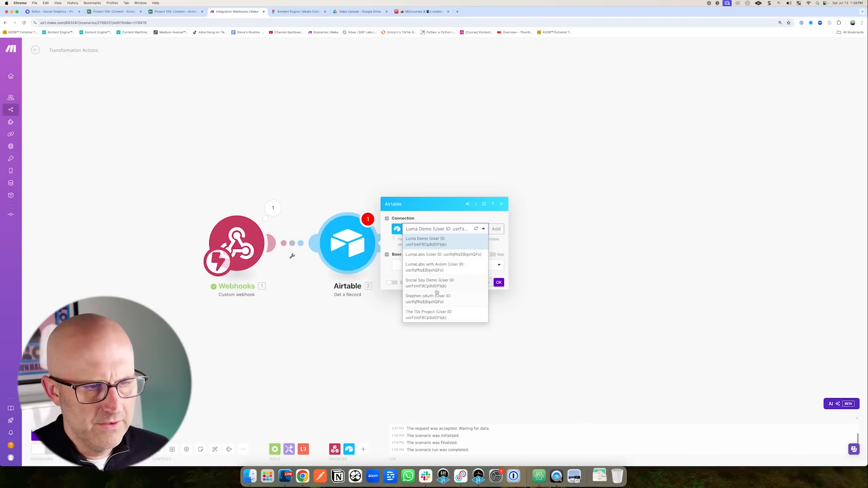
click(435, 316)
Set Base to Project 10X and Table to Content, and map the webhook's recordId into Record ID.
click(419, 266)
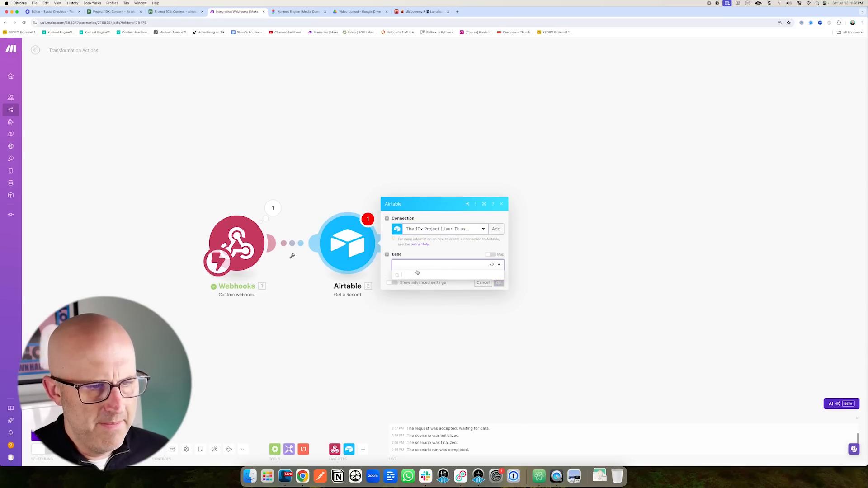
click(424, 288)
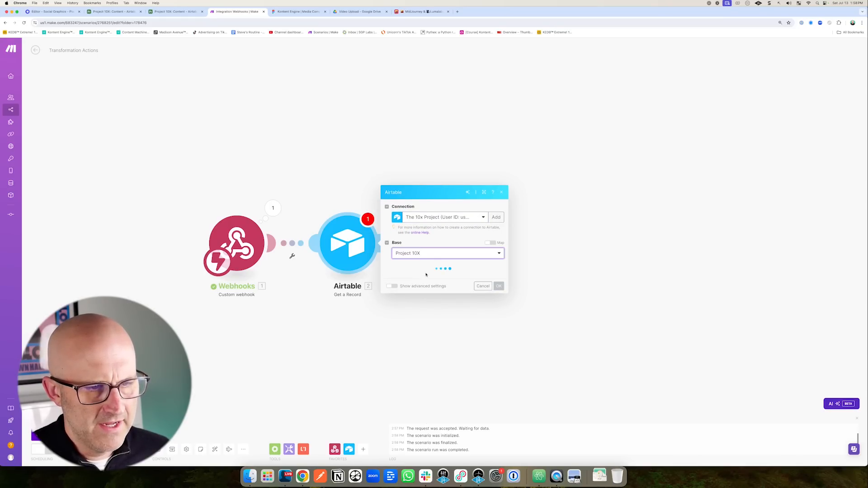
click(421, 276)
click(411, 290)
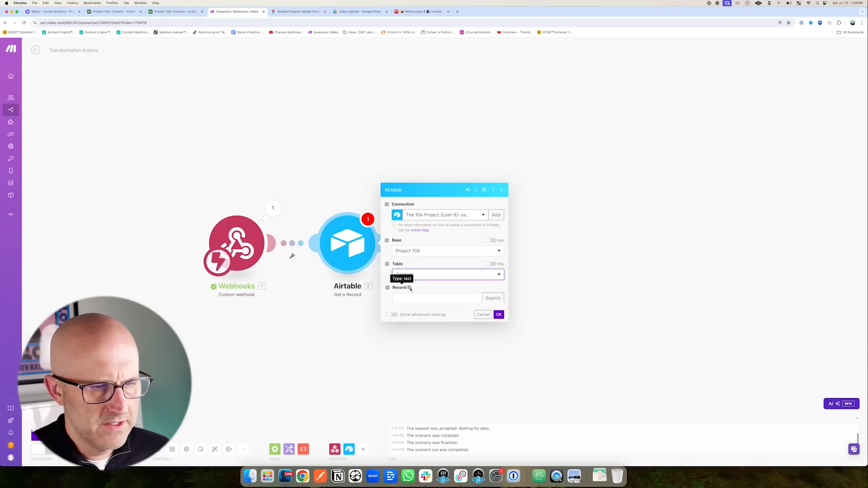
click(410, 288)
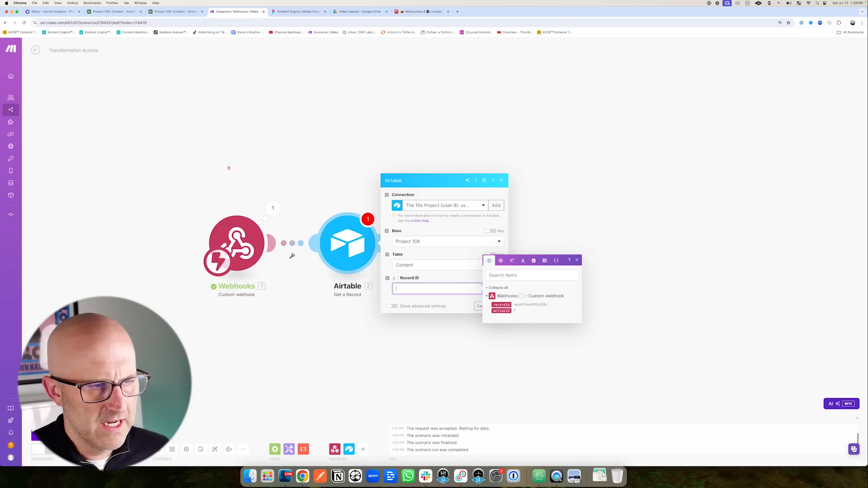
click(501, 305)
click(497, 306)
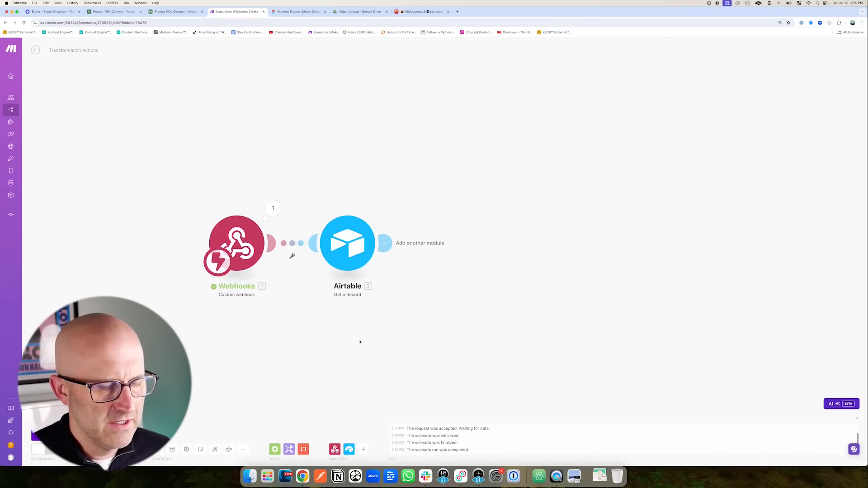
Add a Flow Control Router with two routes after the Airtable module.
mouse_move(406, 224)
mouse_down()
mouse_move(484, 132)
mouse_move(594, 140)
mouse_up()
drag(418, 242, 560, 236)
drag(423, 242, 546, 318)
click(384, 246)
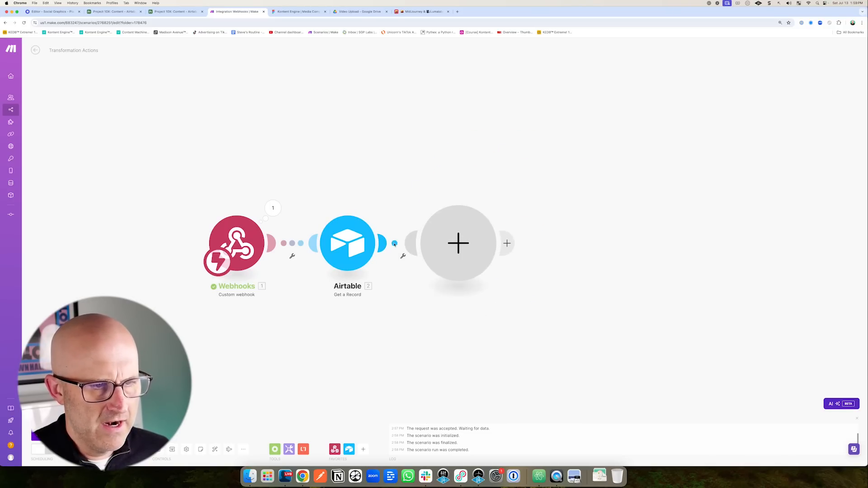
mouse_move(567, 214)
mouse_down()
mouse_move(537, 250)
mouse_move(539, 301)
mouse_up()
click(527, 267)
click(522, 303)
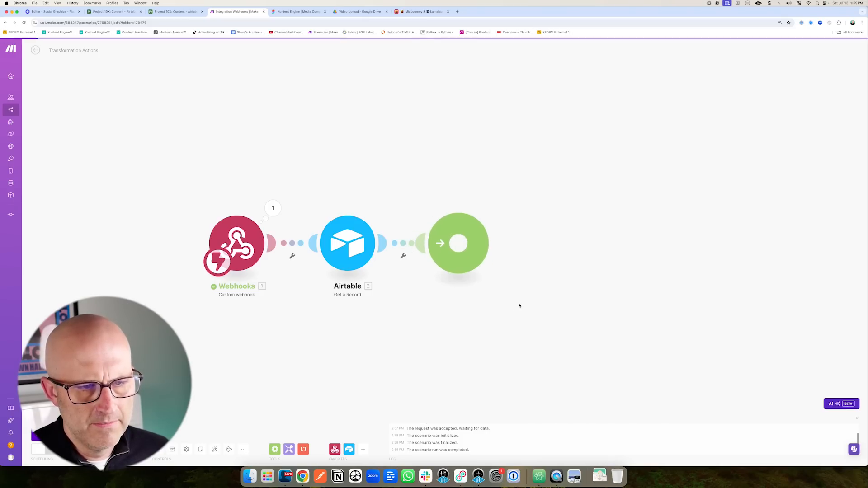
Put a filter on the upper route with the condition webhook actionId Equal to.
drag(485, 174, 508, 201)
click(532, 221)
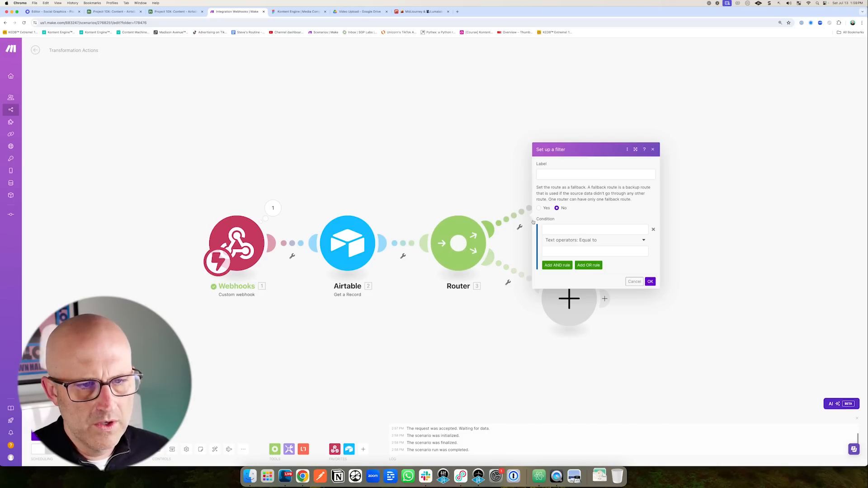
drag(588, 198, 567, 213)
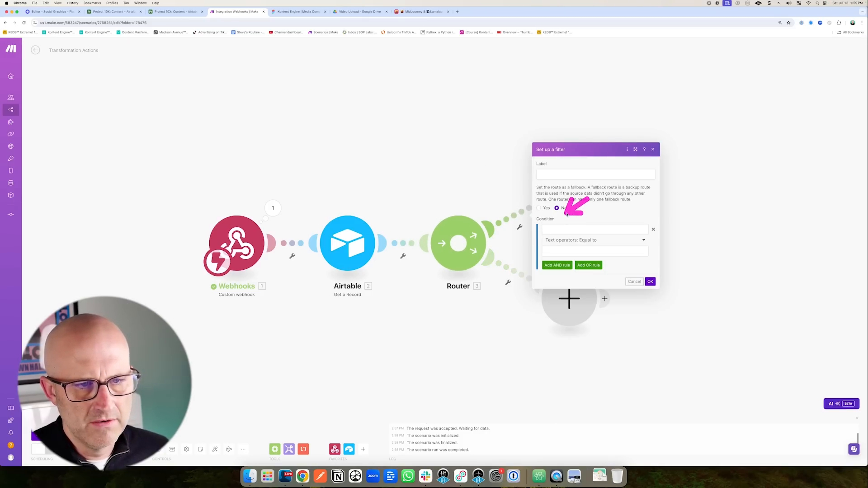
click(582, 229)
drag(616, 324, 654, 302)
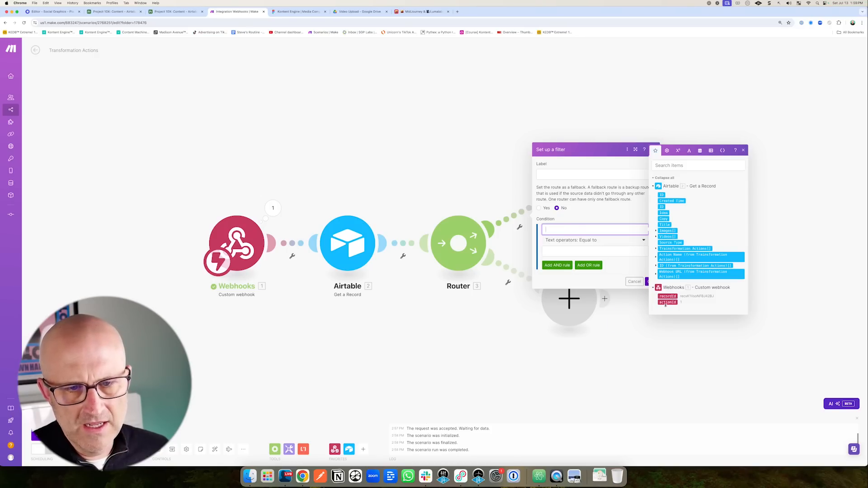
click(667, 302)
click(565, 252)
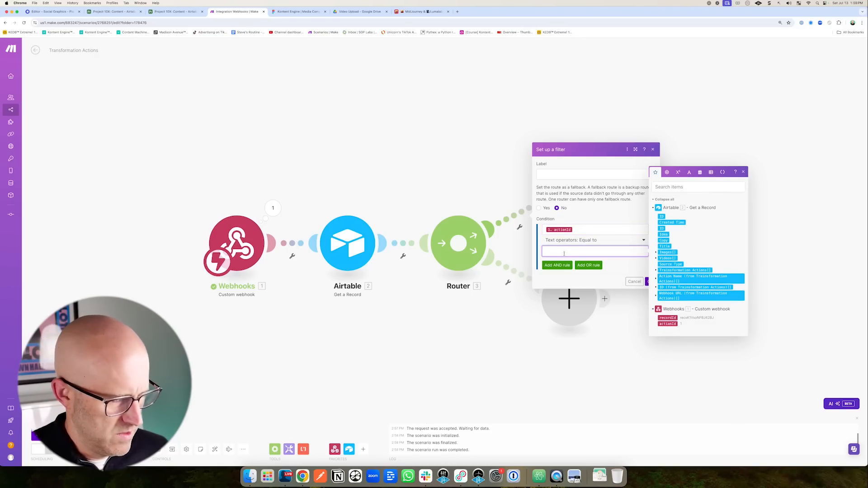
click(647, 281)
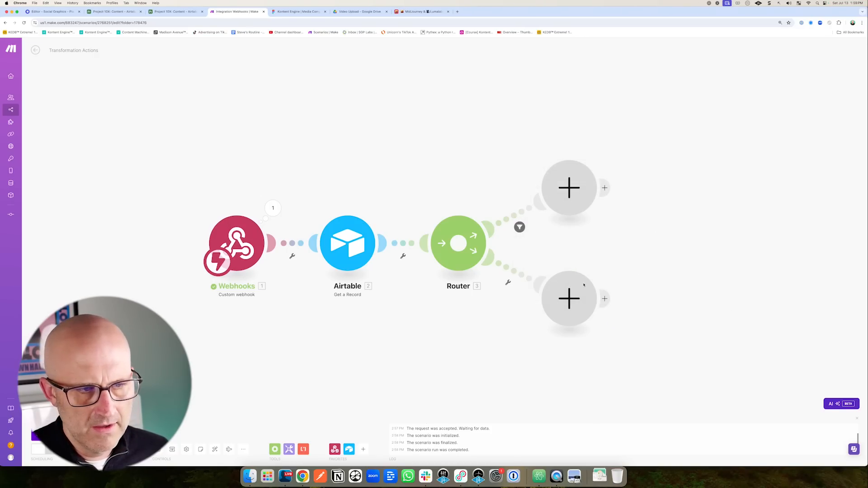
mouse_move(342, 131)
mouse_down()
mouse_move(359, 168)
mouse_move(424, 146)
mouse_up()
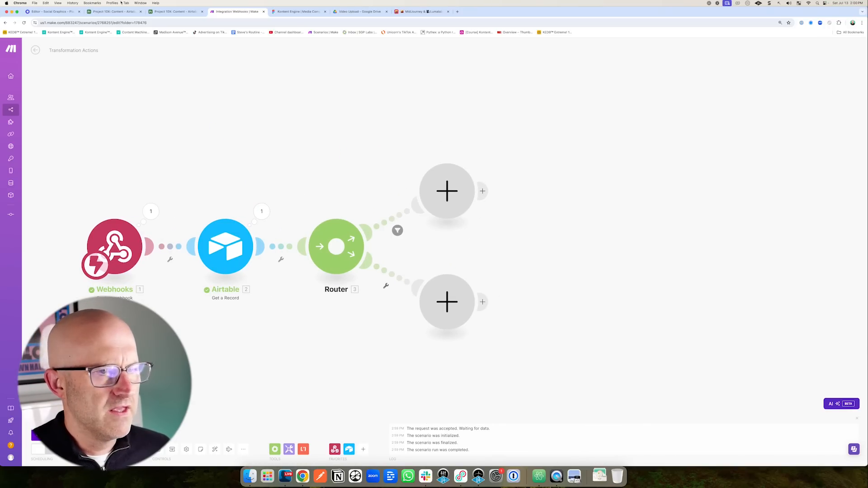
click(115, 11)
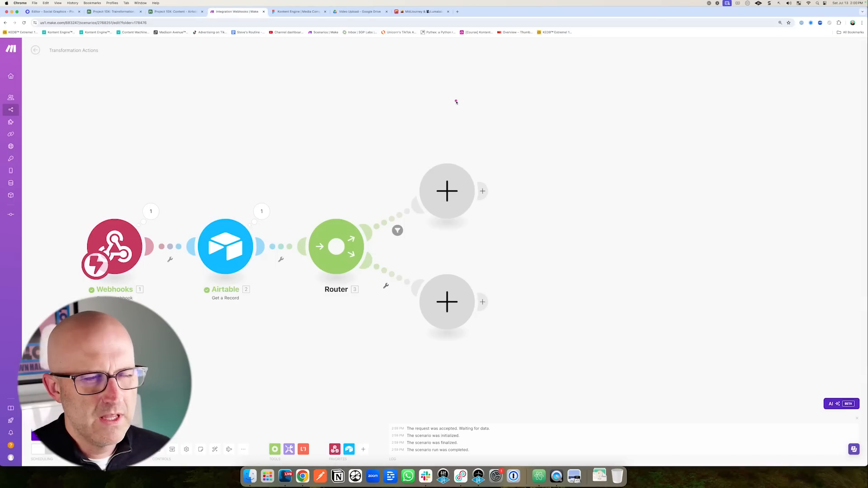
drag(455, 101, 452, 156)
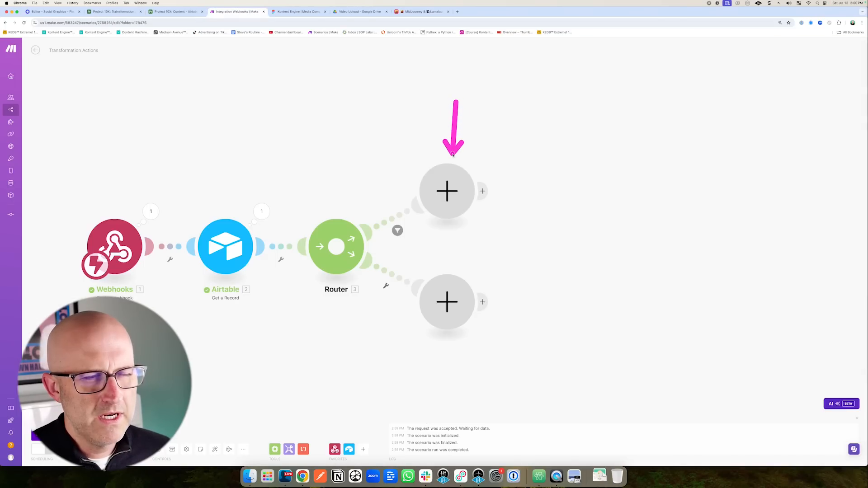
click(261, 211)
drag(335, 201, 306, 223)
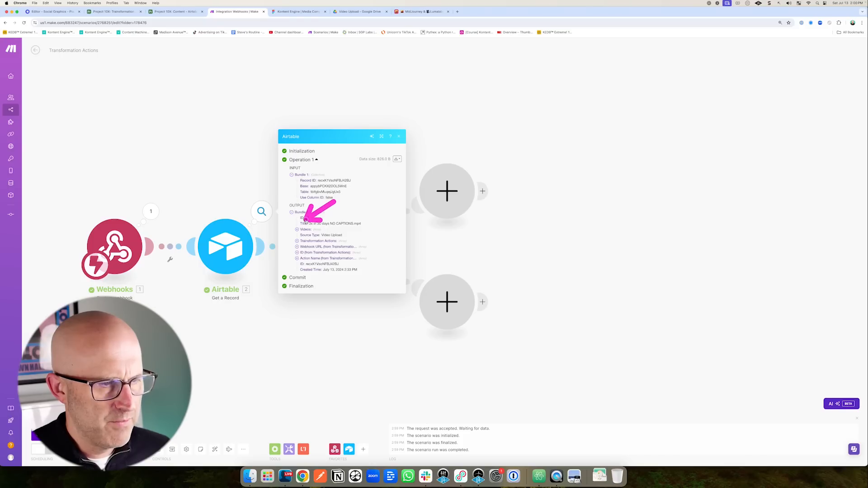
click(298, 229)
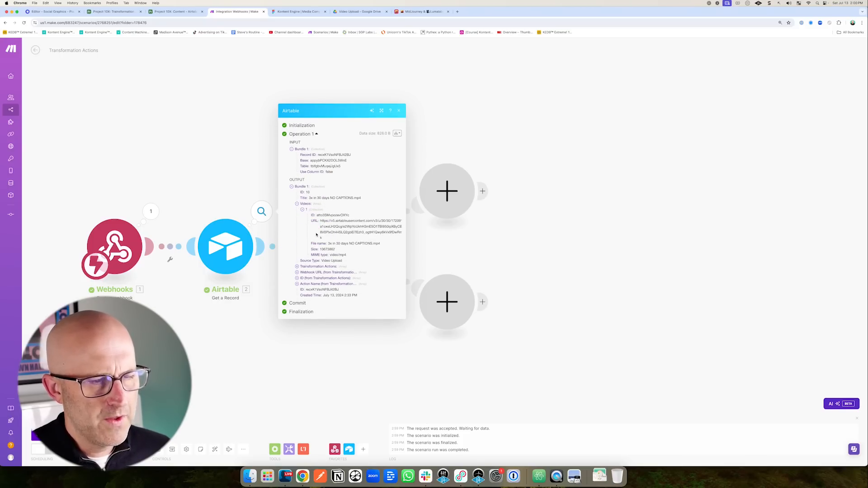
click(441, 145)
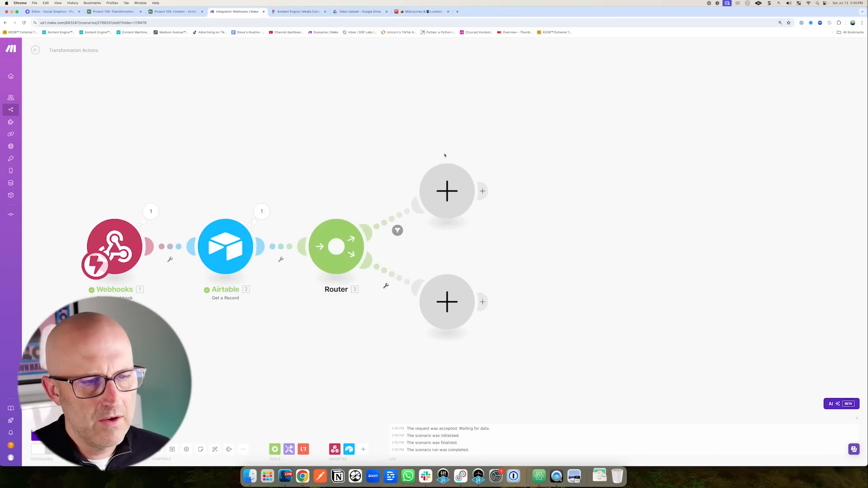
click(261, 211)
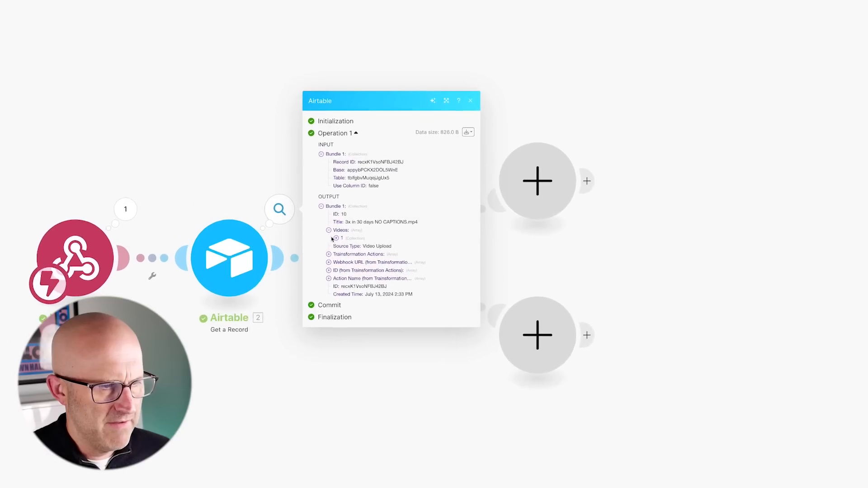
click(362, 243)
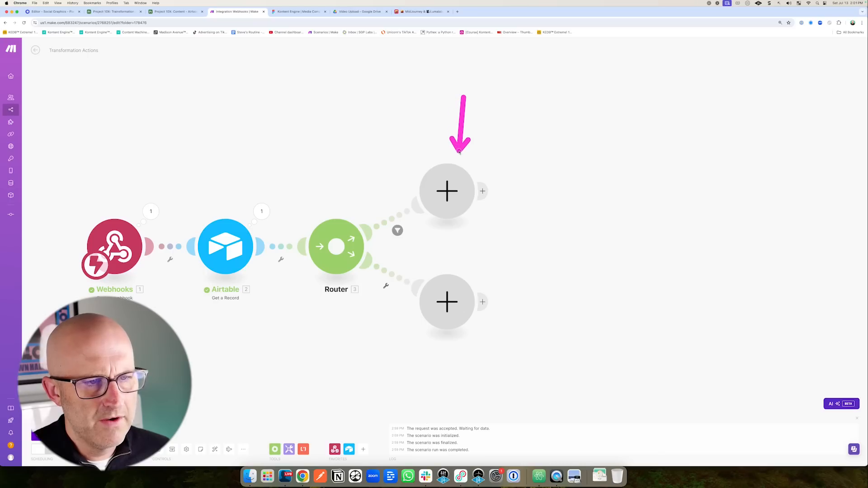
Add an OpenAI Create a Transcription (Whisper) module on the upper route.
click(447, 191)
text(chatgpt)
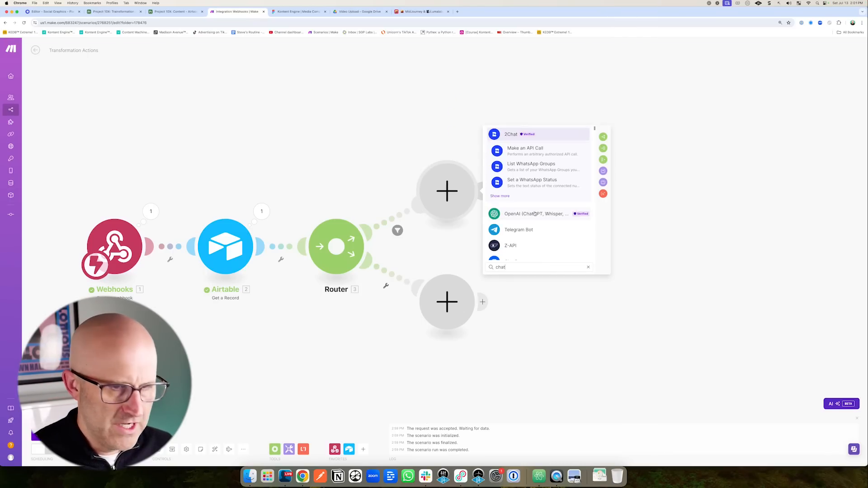
click(500, 196)
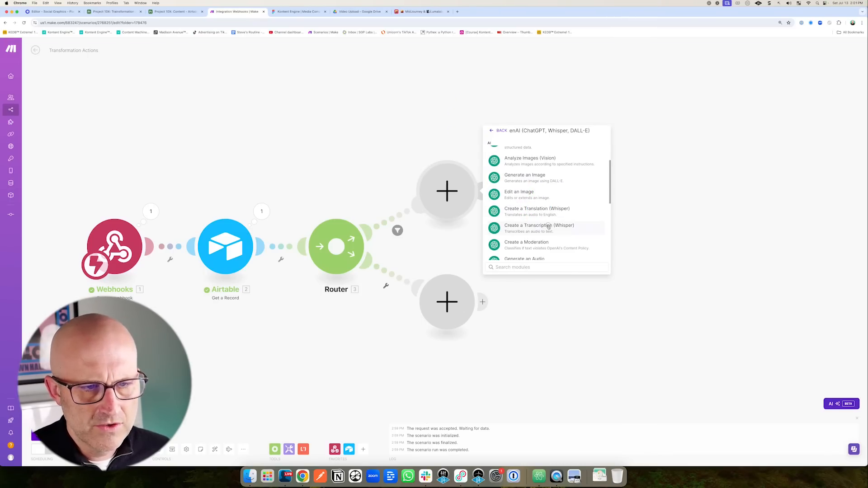
click(551, 227)
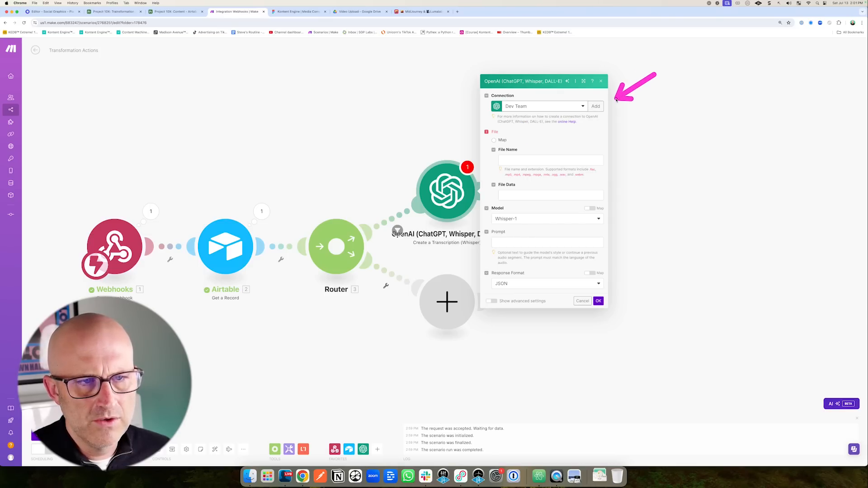
drag(558, 127, 518, 136)
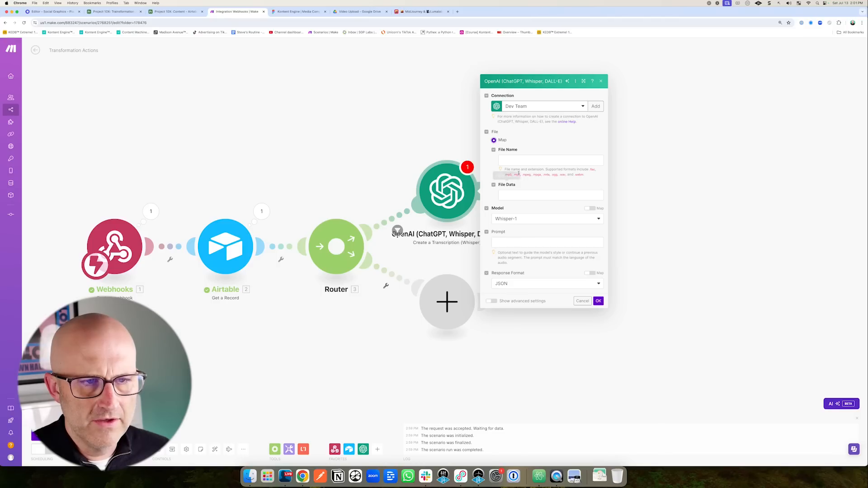
Check the first video's URL in the Airtable output, then move the Whisper module up and right.
click(262, 211)
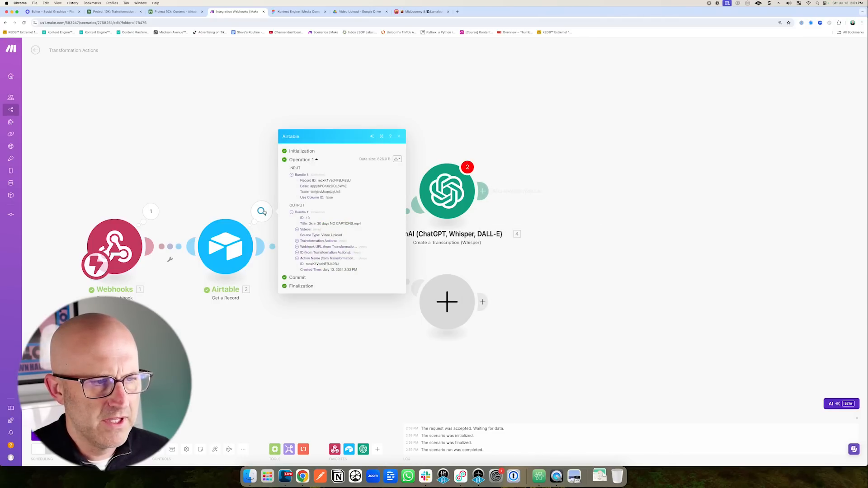
click(297, 229)
click(302, 233)
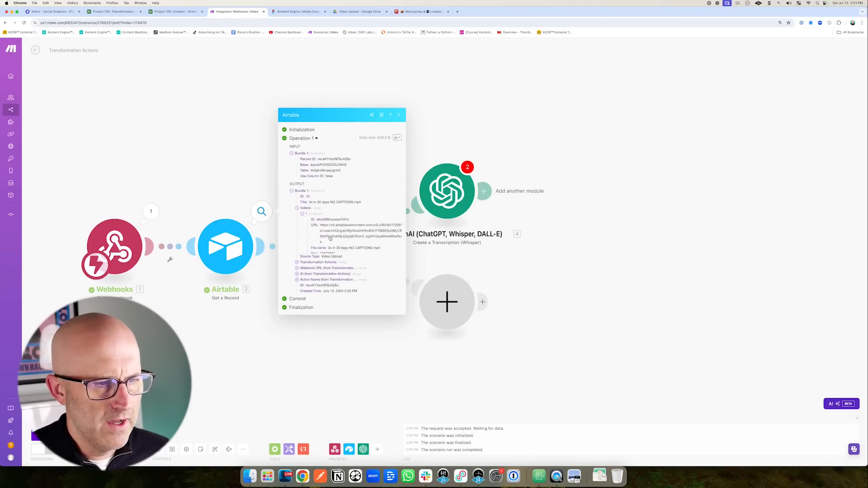
click(446, 186)
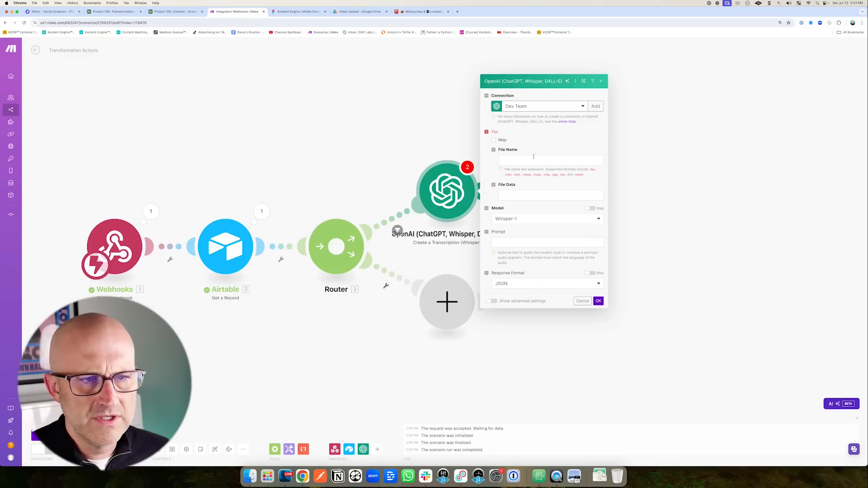
click(391, 132)
drag(488, 190, 626, 146)
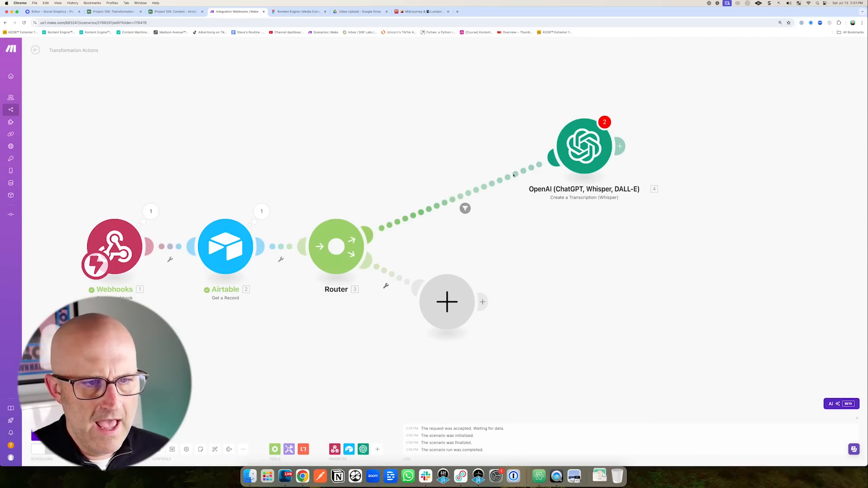
right_click(514, 175)
Insert an HTTP Get a file module before Whisper, with Videos URL mapped into URL.
click(542, 217)
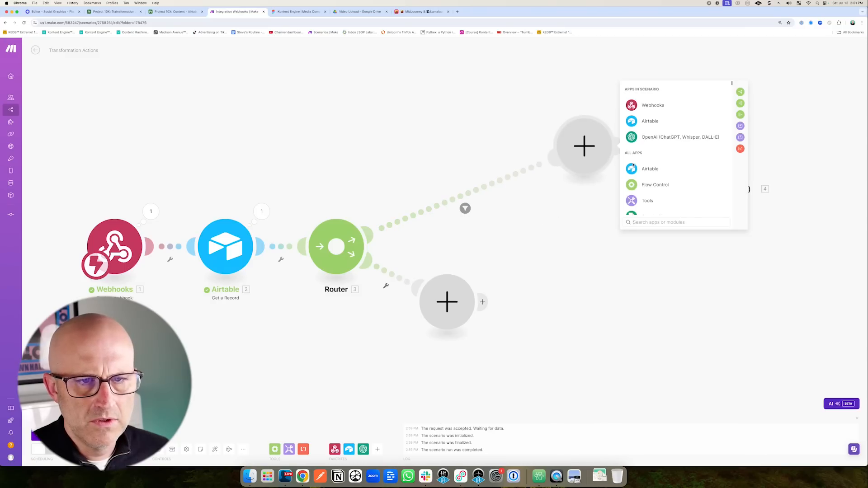
text(http)
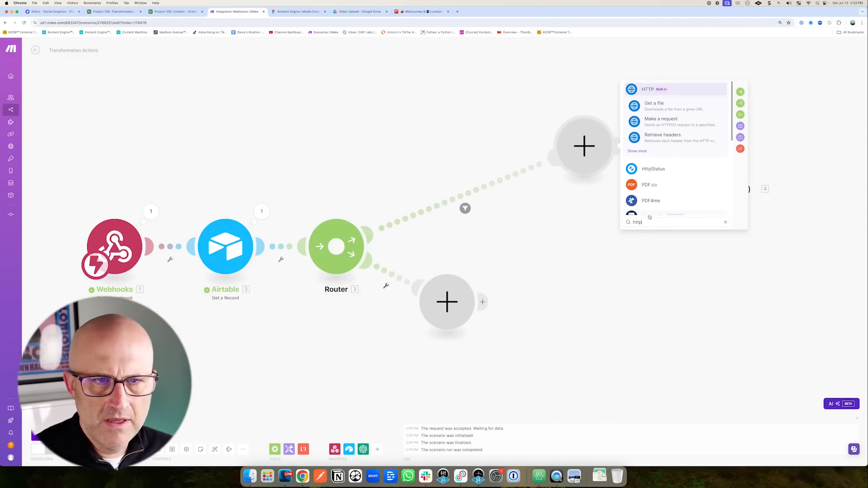
click(659, 106)
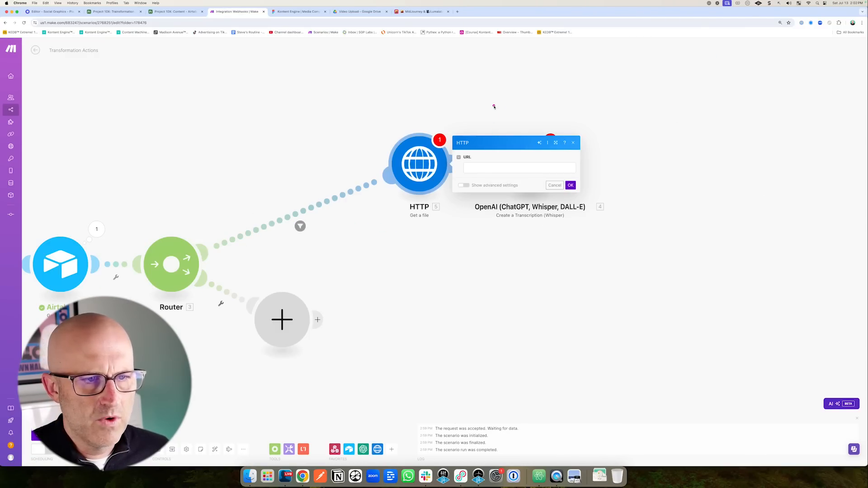
click(480, 168)
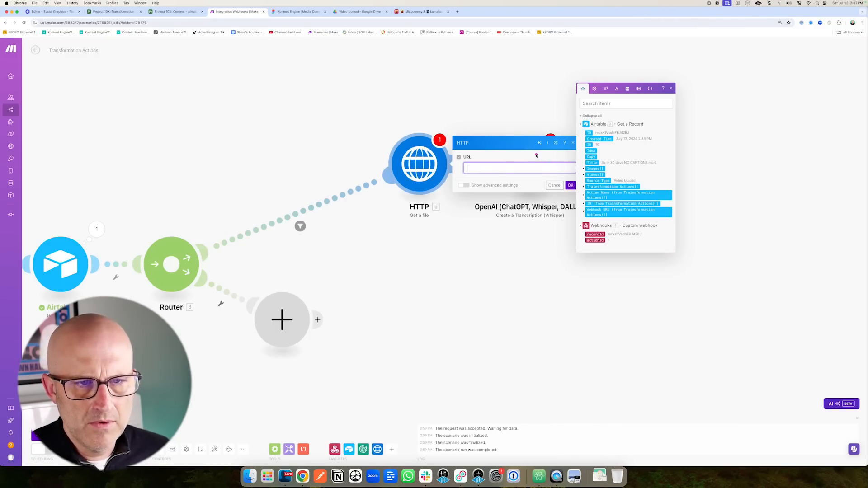
click(583, 175)
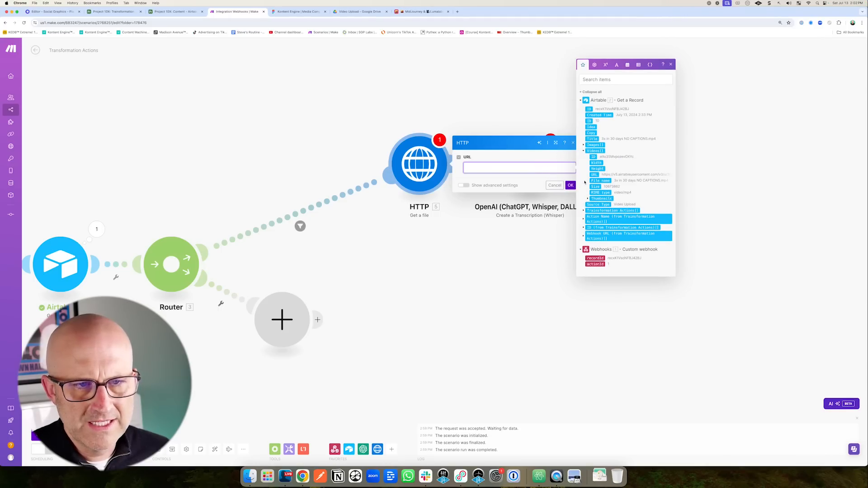
click(594, 175)
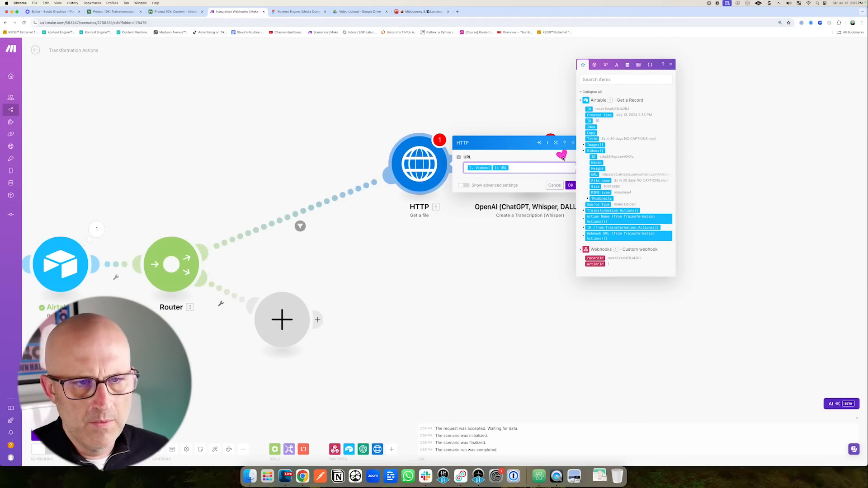
click(570, 186)
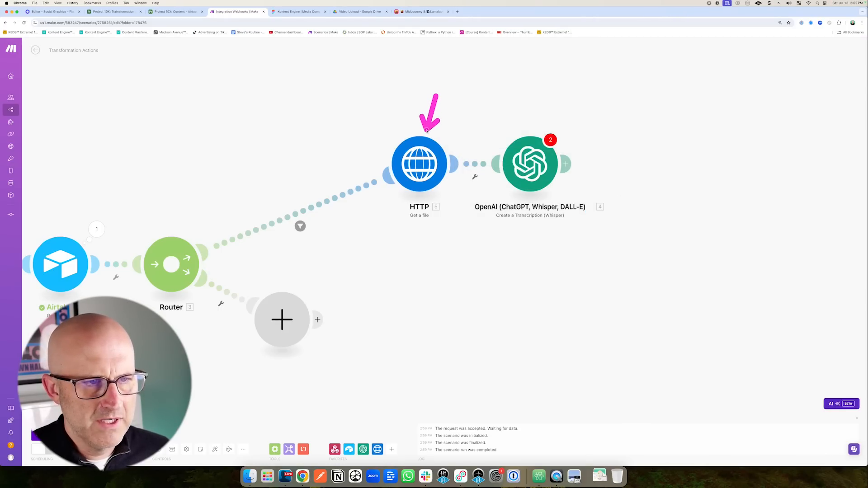
Confirm the Whisper module takes its file from HTTP - Get a file.
click(529, 164)
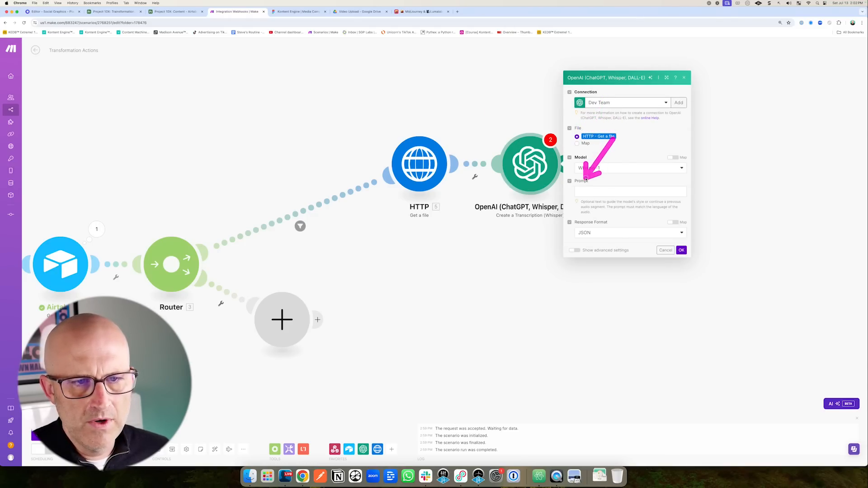
click(681, 250)
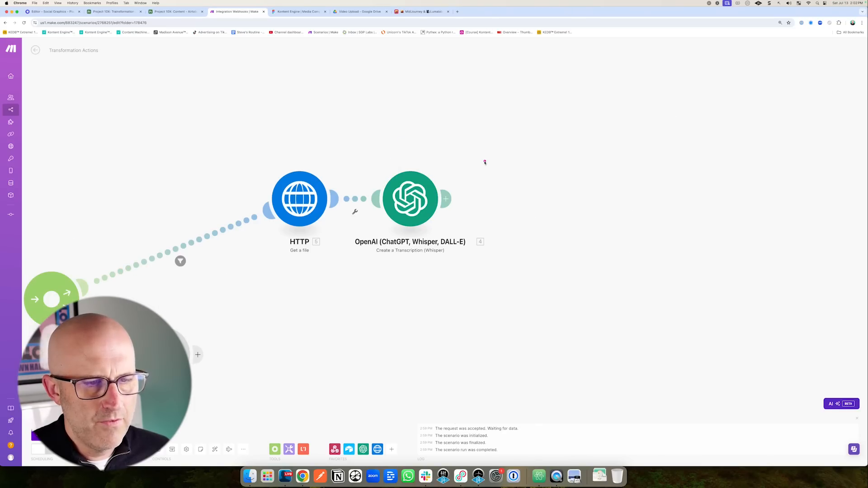
click(446, 198)
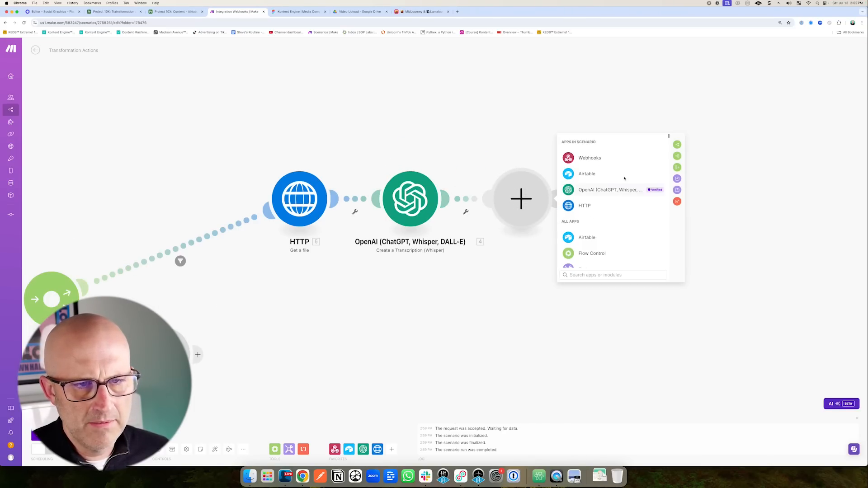
Add Airtable Update a Record on Project 10X's Content table, mapping the transcript Text into Copy.
click(587, 176)
click(606, 243)
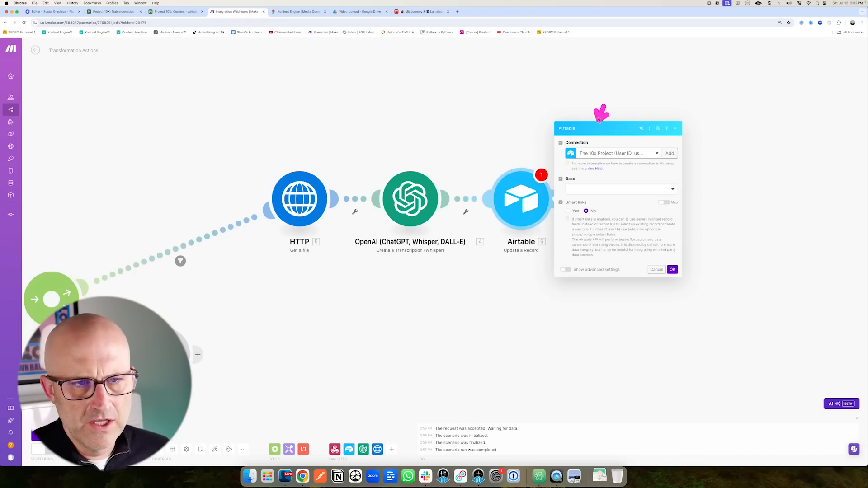
click(590, 189)
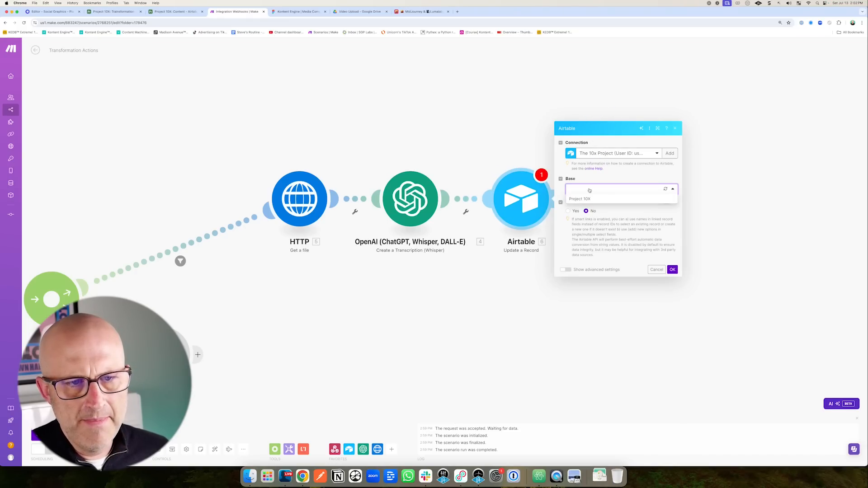
click(585, 199)
click(587, 202)
click(589, 212)
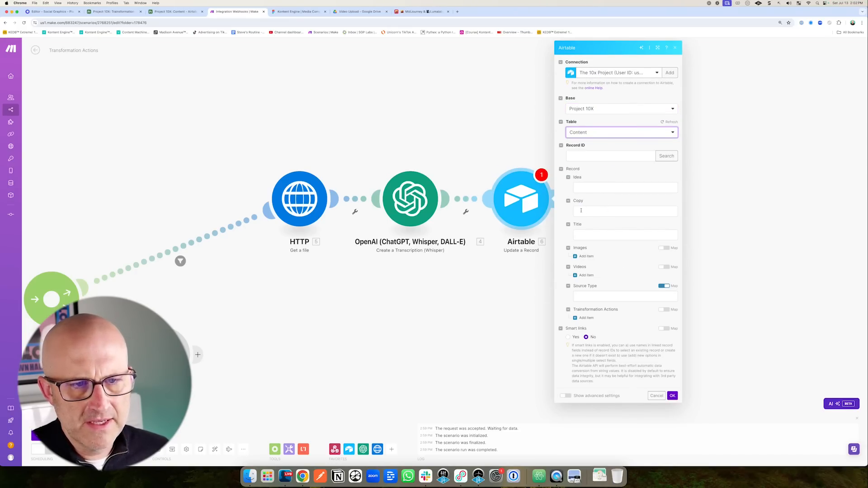
click(586, 210)
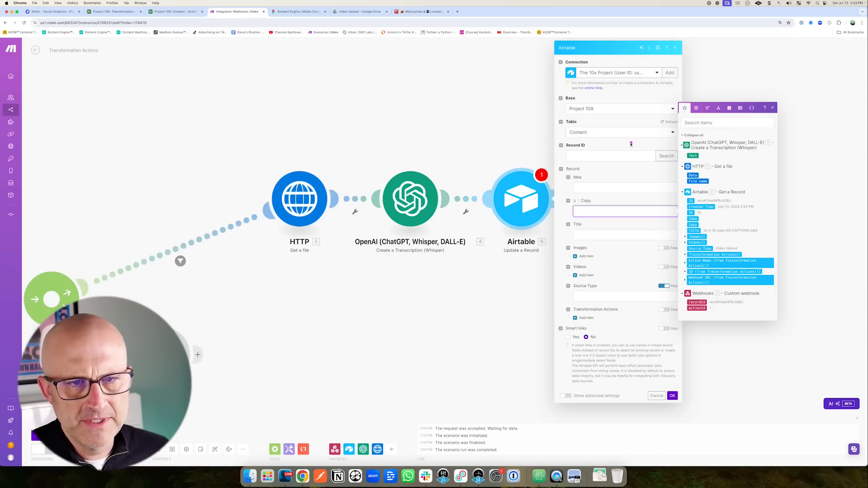
click(692, 156)
click(603, 332)
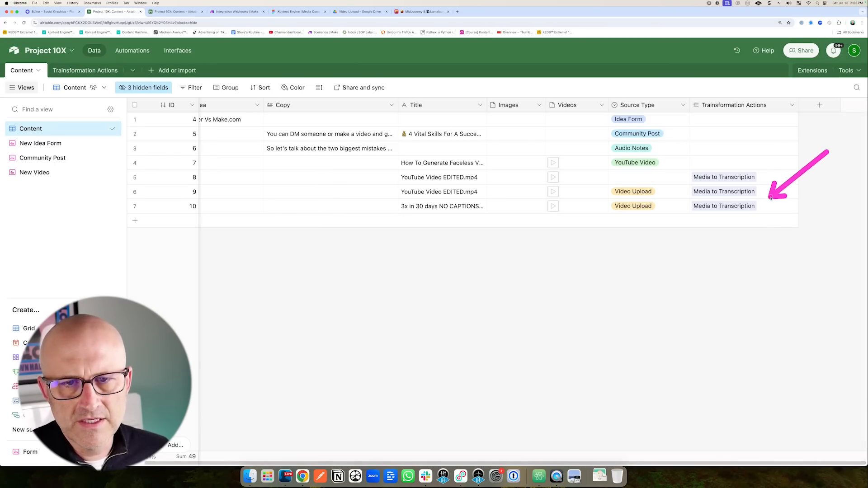
Add a Transformation Actions item with Record ID 1 set to the null keyword.
click(233, 12)
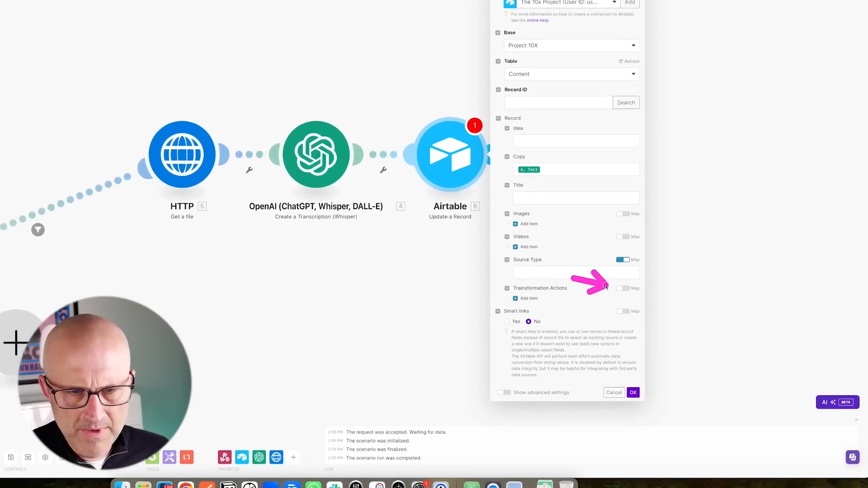
click(469, 277)
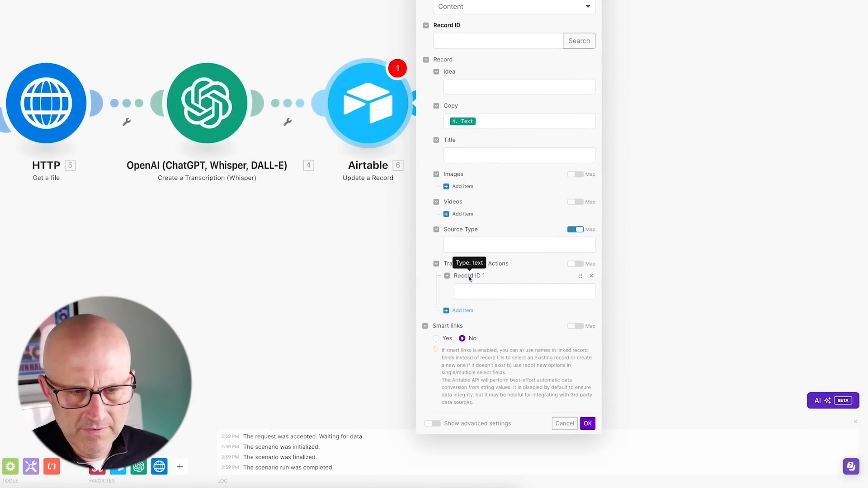
click(471, 292)
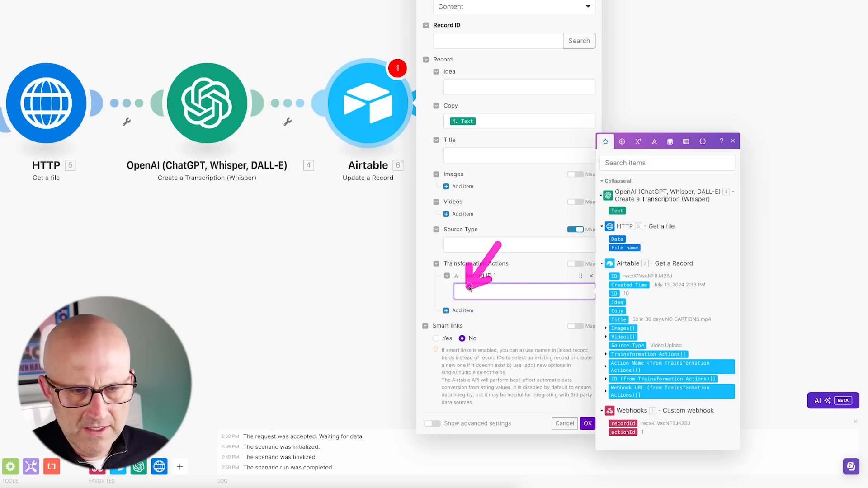
click(622, 141)
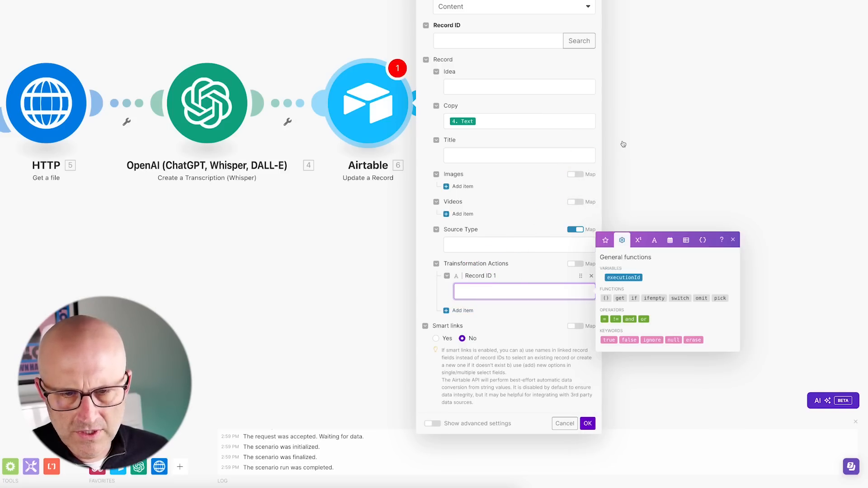
click(673, 340)
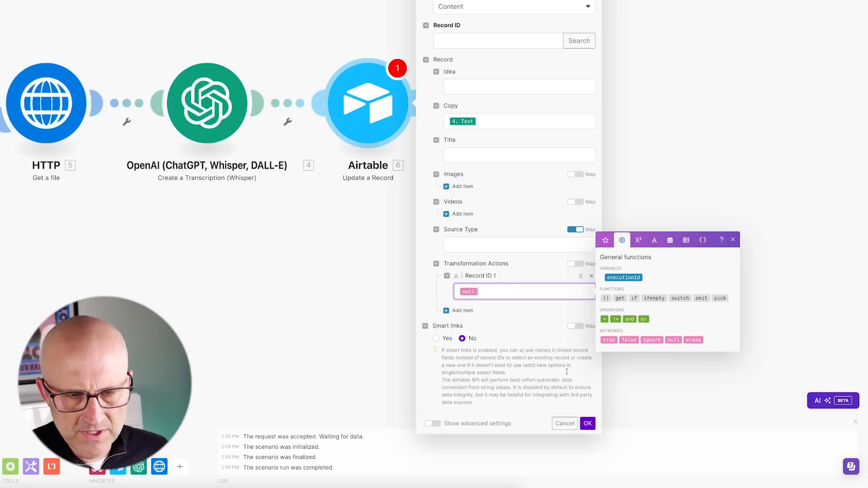
click(587, 424)
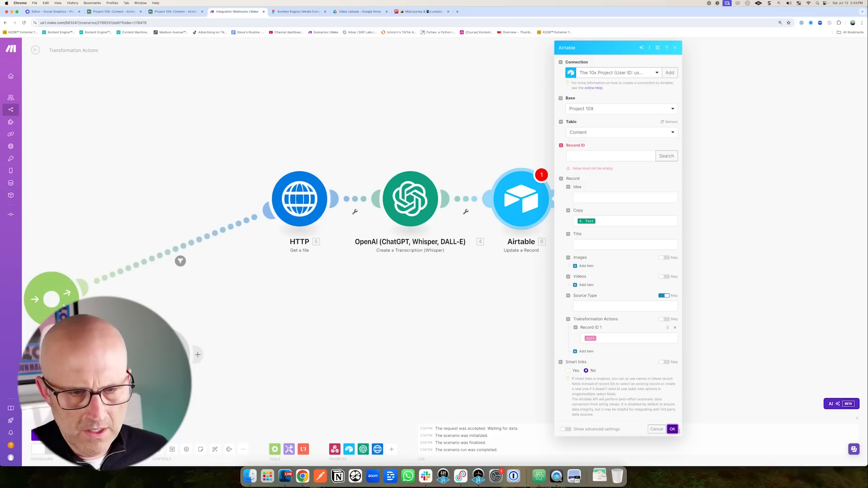
Map the webhook's recordId into the update module's Record ID and save.
click(587, 156)
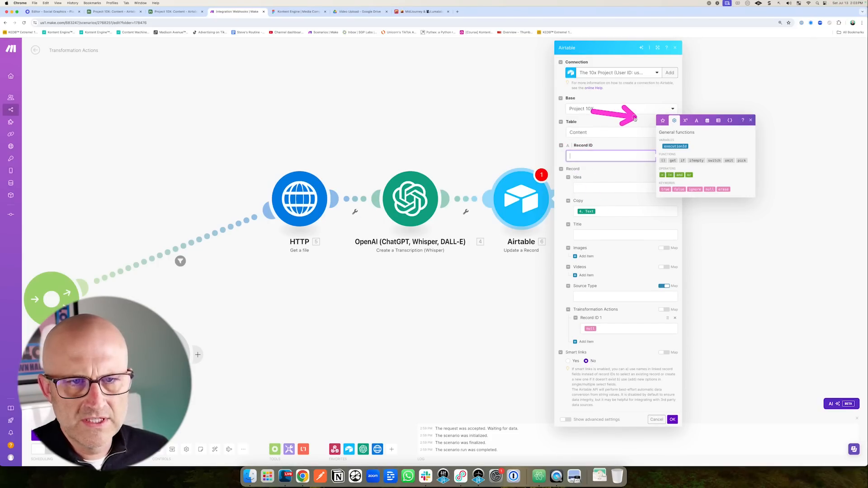
click(662, 120)
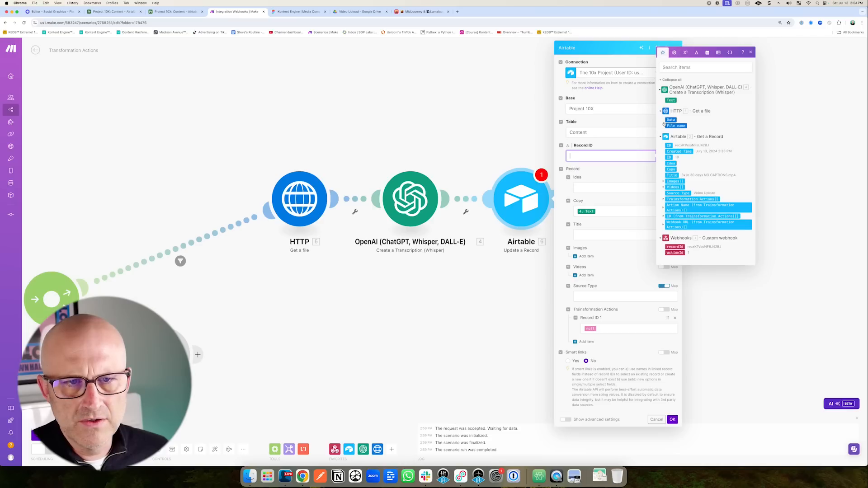
click(668, 247)
click(672, 419)
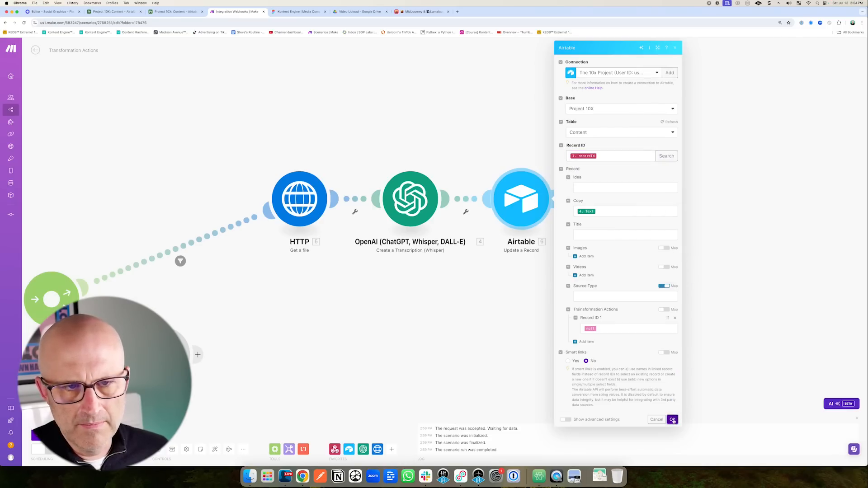
Auto-align the modules, run once triggered by the Airtable script test, and inspect the transcription error.
click(214, 449)
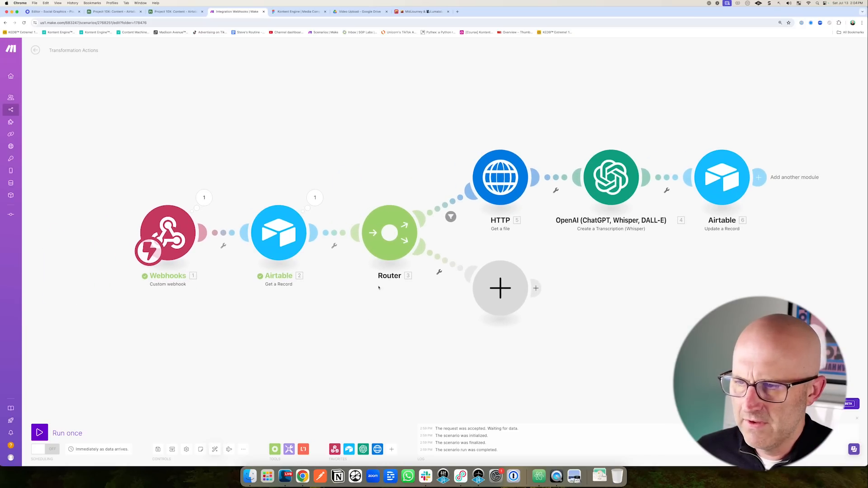
click(39, 432)
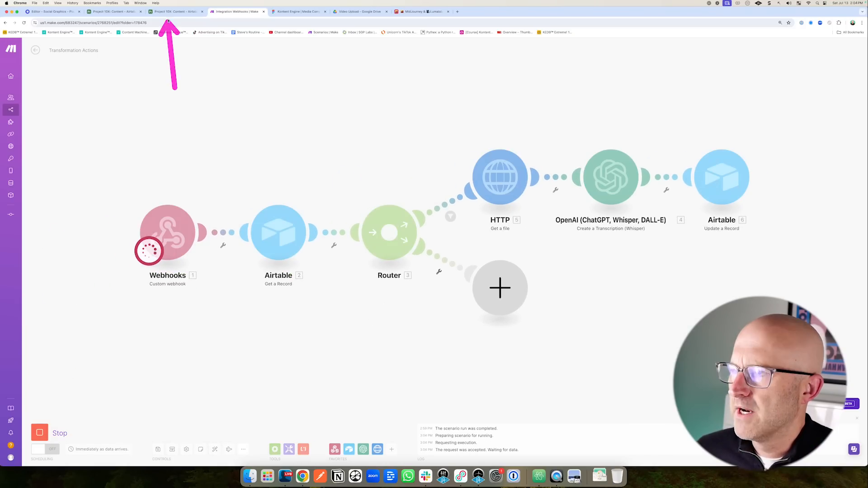
click(169, 14)
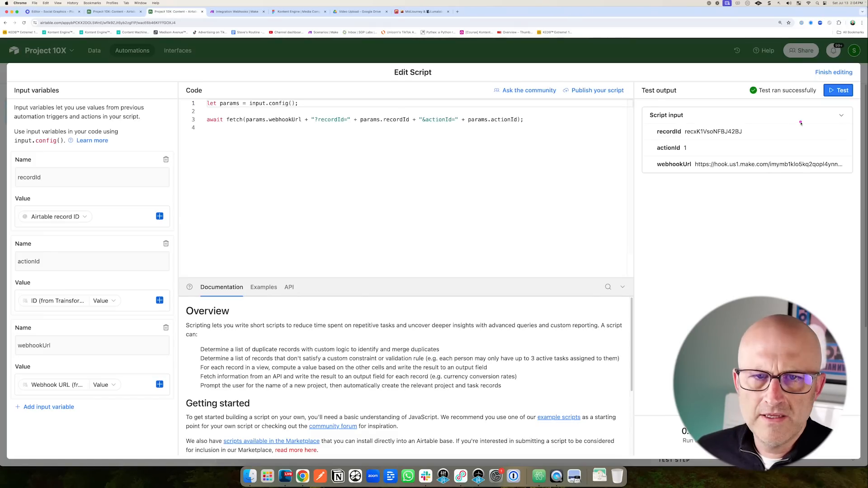
click(838, 90)
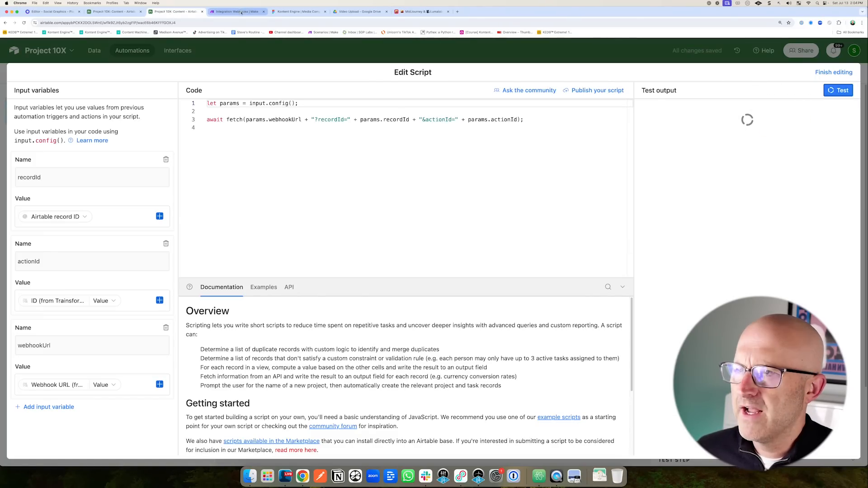
click(235, 12)
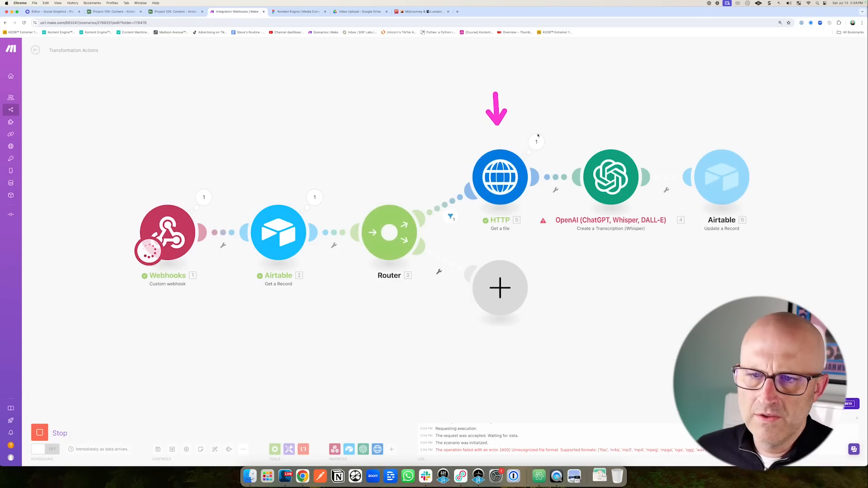
click(646, 141)
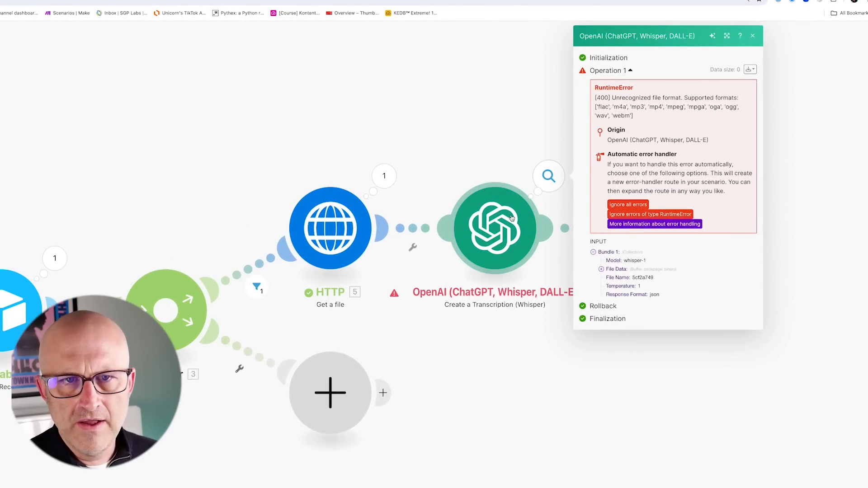
Switch Whisper's File to Map and append .mp4 to the File Name.
click(512, 219)
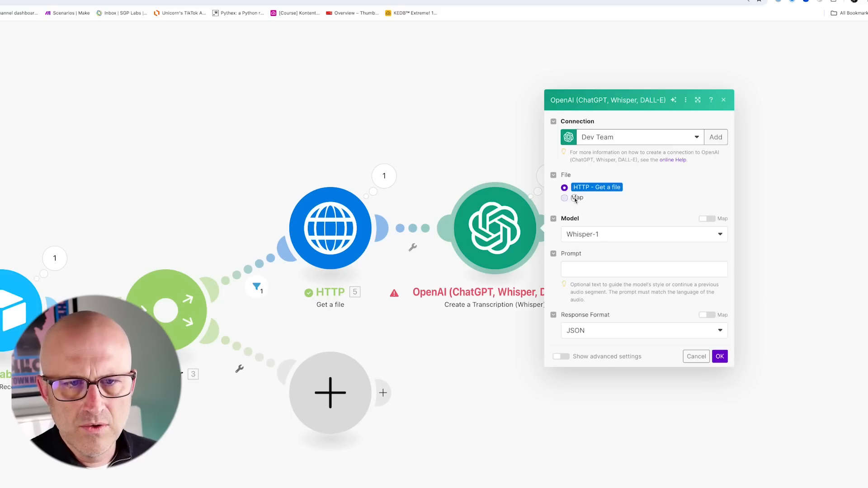
click(565, 198)
mouse_move(675, 121)
mouse_down()
mouse_move(632, 145)
mouse_move(620, 170)
mouse_up()
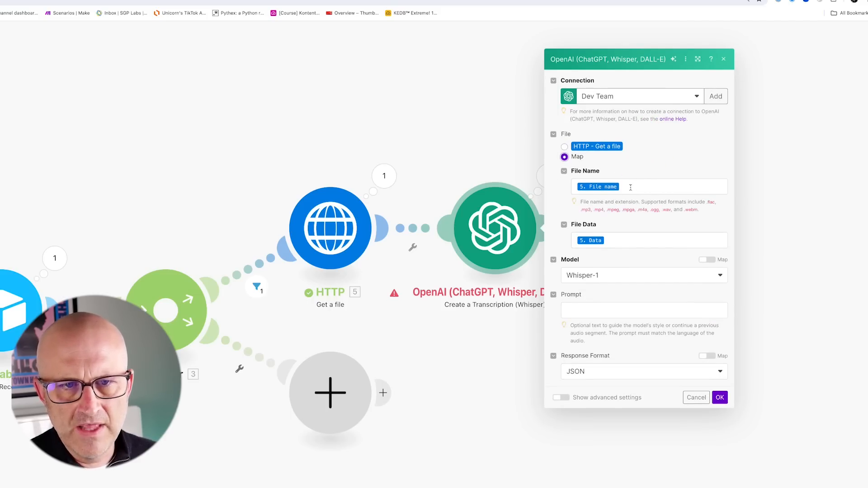
click(633, 187)
text(.mp4)
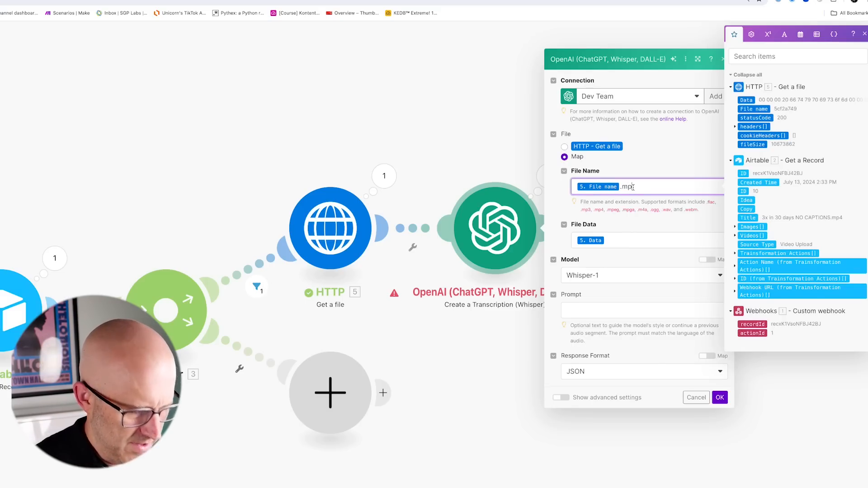
click(706, 344)
drag(746, 332, 729, 378)
click(721, 399)
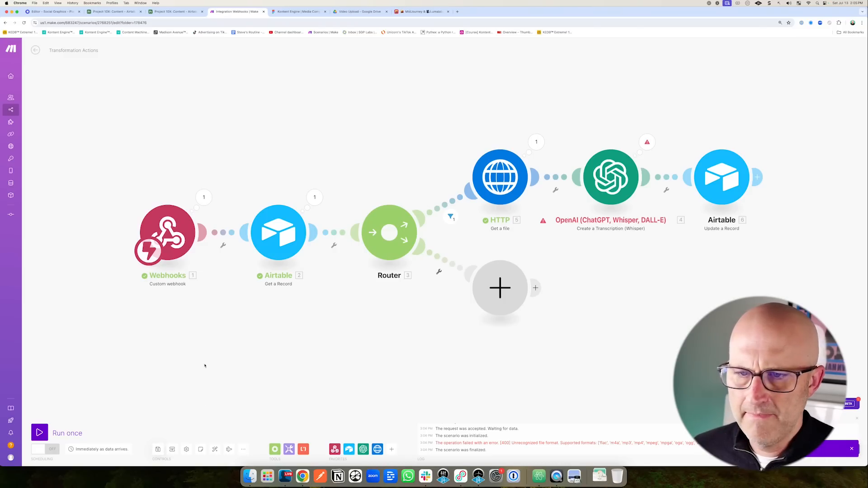
Run the scenario once via the Airtable script test and inspect the Airtable update error.
click(49, 432)
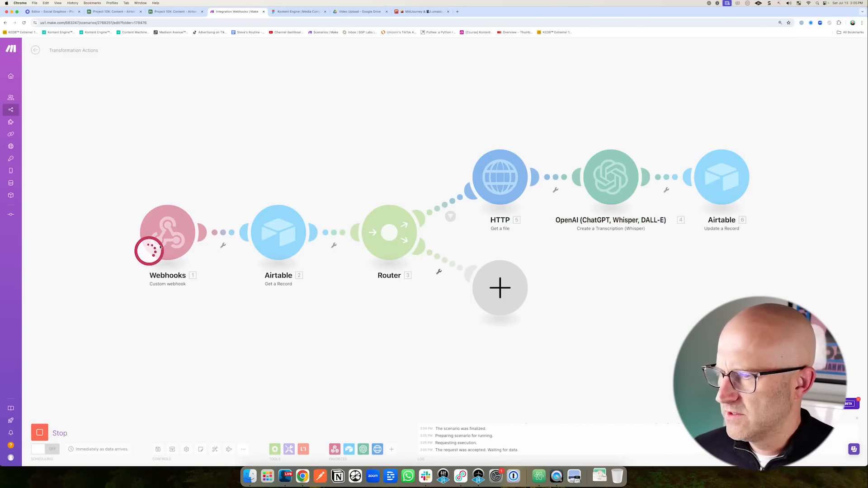
click(176, 11)
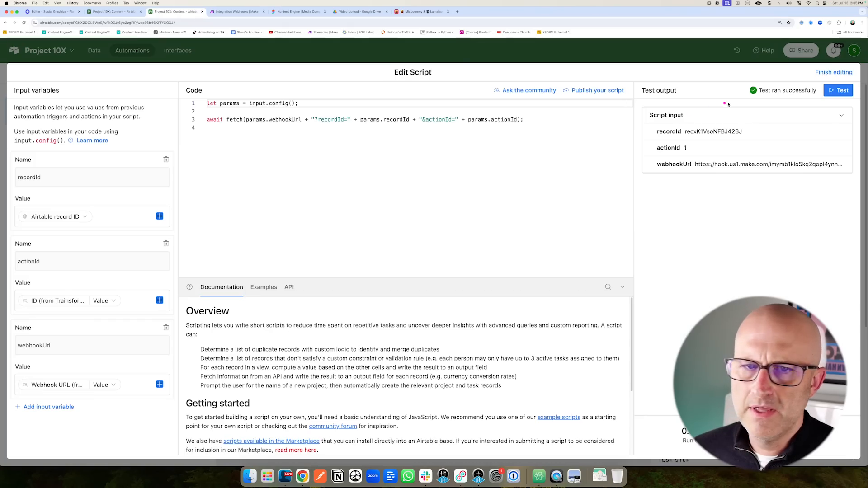
click(826, 91)
click(254, 13)
mouse_move(475, 95)
mouse_down()
mouse_move(484, 127)
mouse_move(585, 134)
mouse_up()
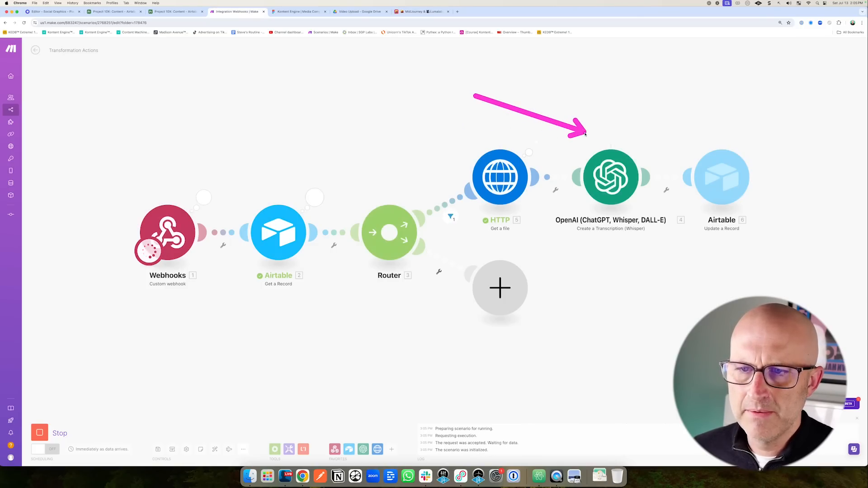
drag(506, 87, 506, 132)
drag(601, 105, 601, 122)
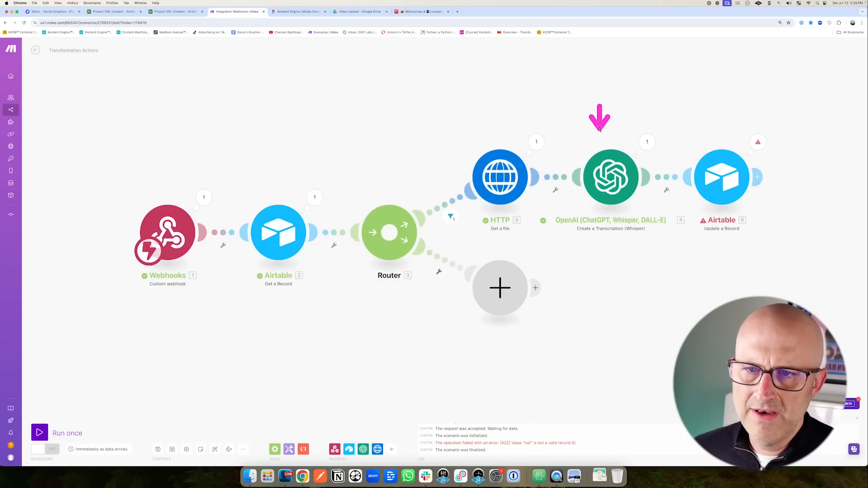
drag(696, 111, 733, 128)
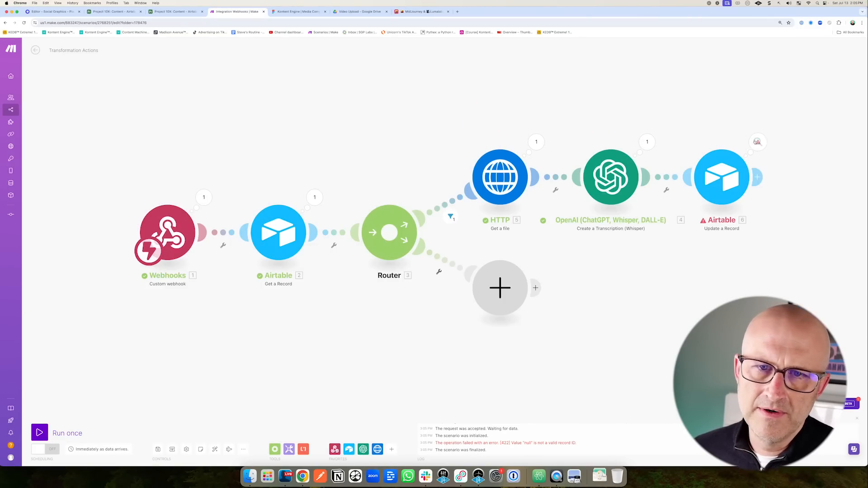
click(757, 142)
drag(659, 136, 658, 104)
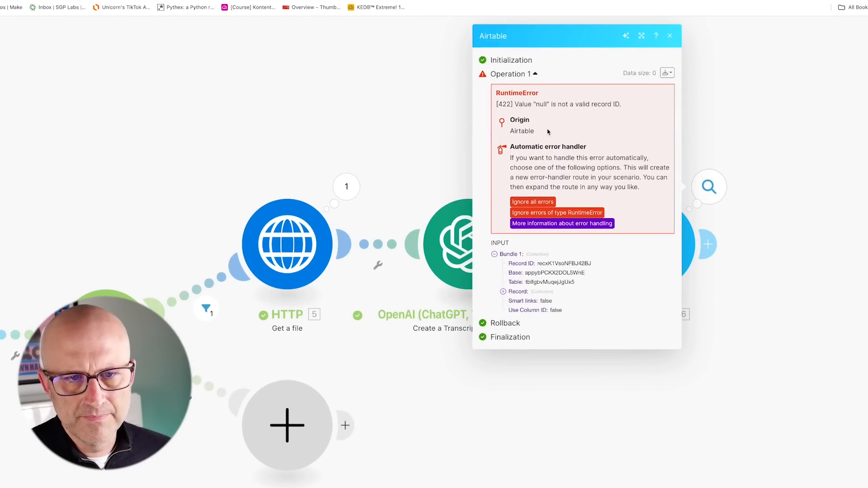
Replace the Transformation Actions item with a mapped value of [].
click(662, 326)
drag(637, 385, 291, 397)
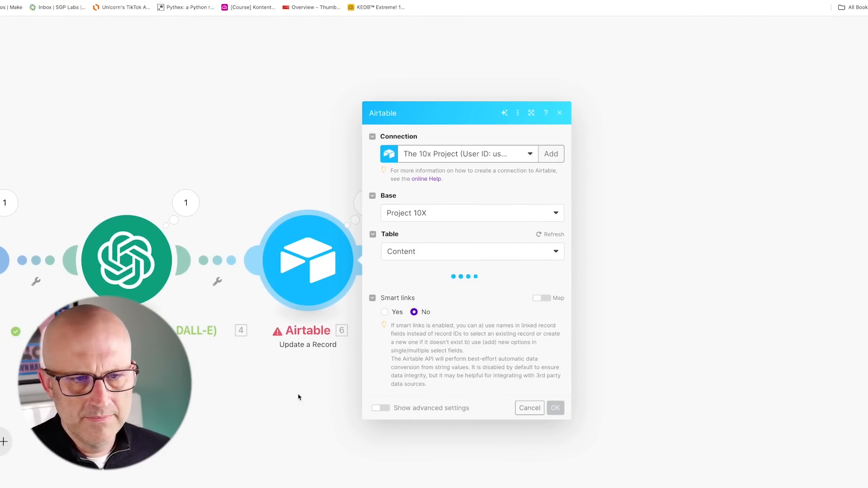
drag(493, 374, 442, 398)
click(560, 401)
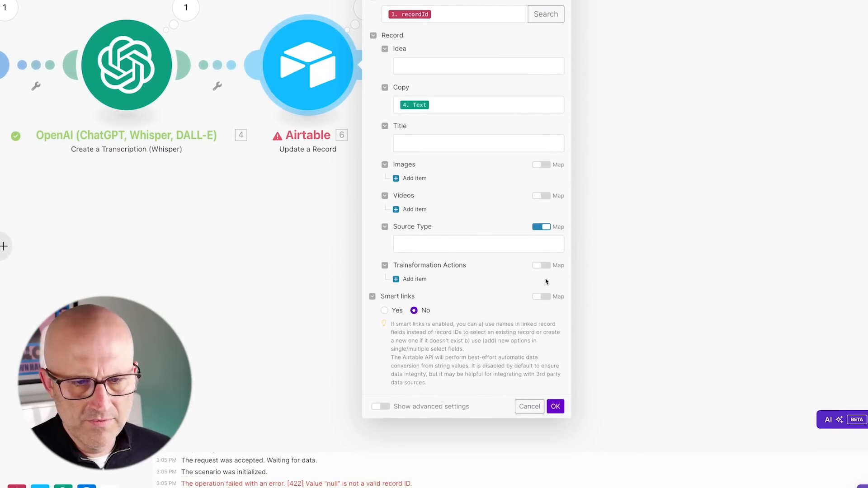
click(541, 387)
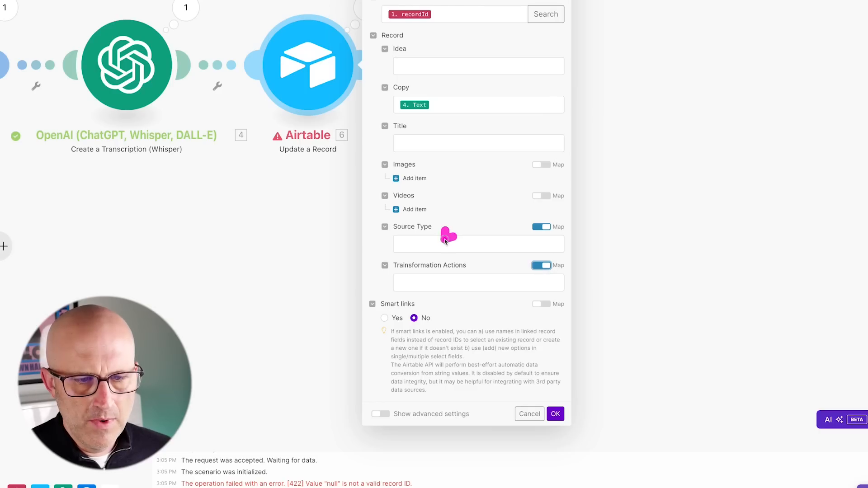
click(412, 282)
text([])
drag(425, 234, 406, 274)
click(384, 262)
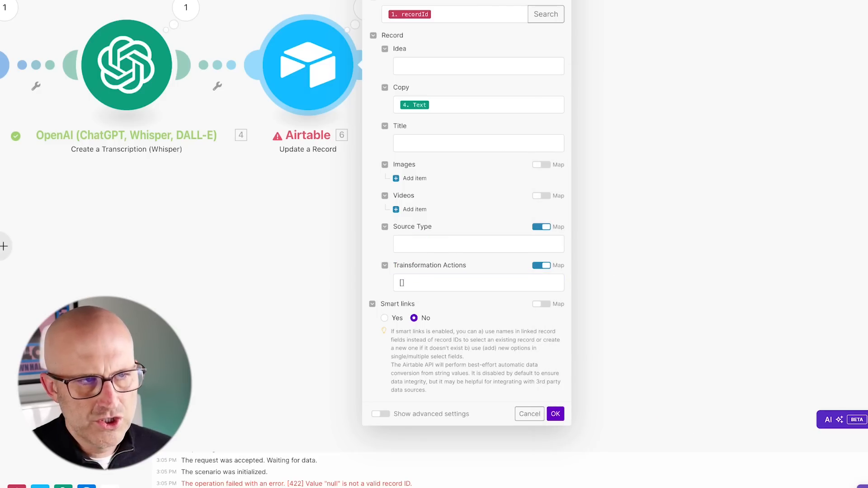
drag(603, 356, 570, 407)
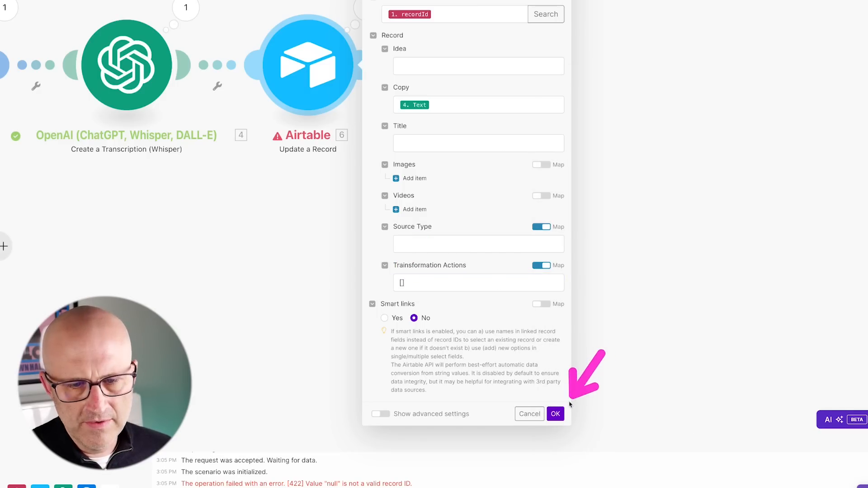
click(556, 414)
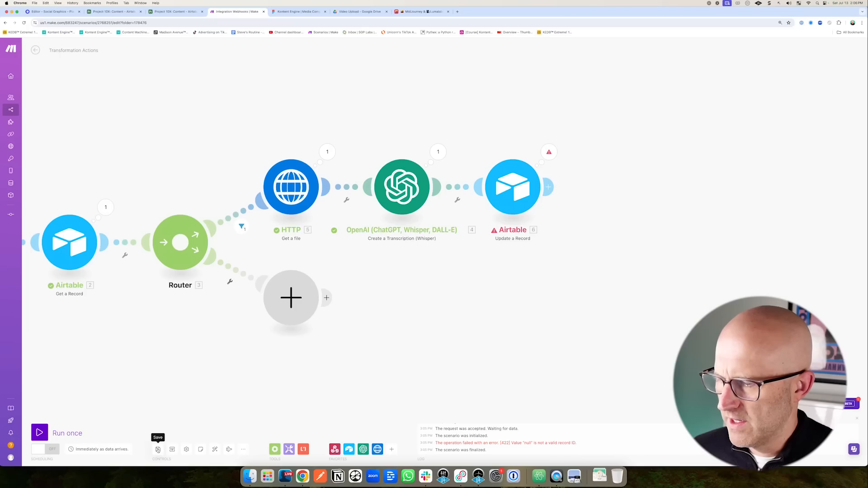
Save the scenario and look at the Airtable Content table.
click(157, 449)
drag(127, 83, 123, 40)
click(124, 12)
mouse_move(324, 267)
mouse_down()
mouse_move(292, 207)
mouse_move(283, 208)
mouse_move(368, 210)
mouse_up()
drag(229, 83, 229, 55)
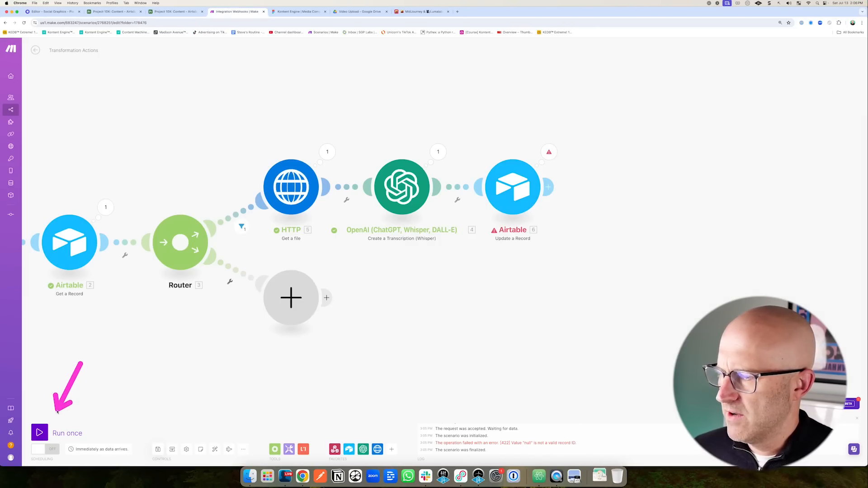
Rerun the scenario through the Airtable script test and check the update step's invalid record ID error.
click(45, 433)
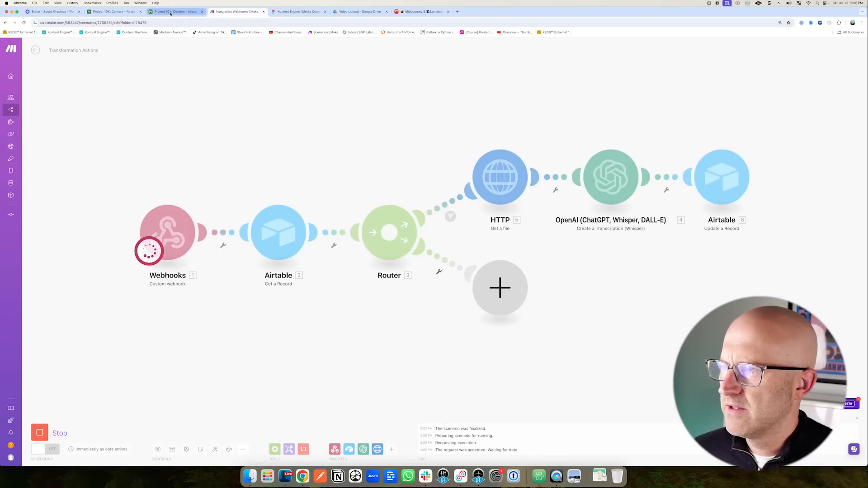
click(171, 13)
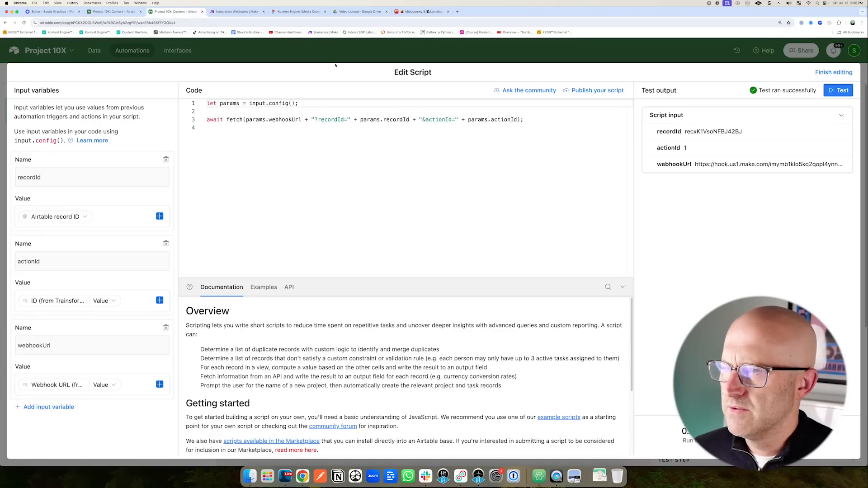
click(834, 94)
click(234, 11)
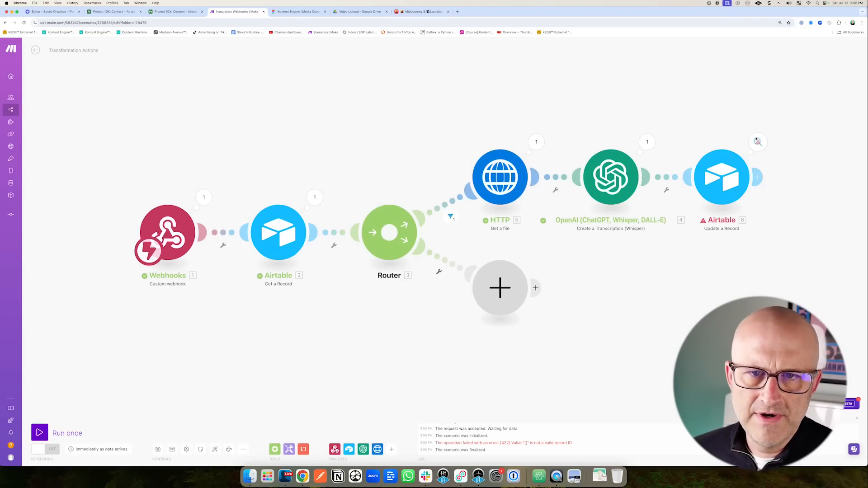
click(754, 139)
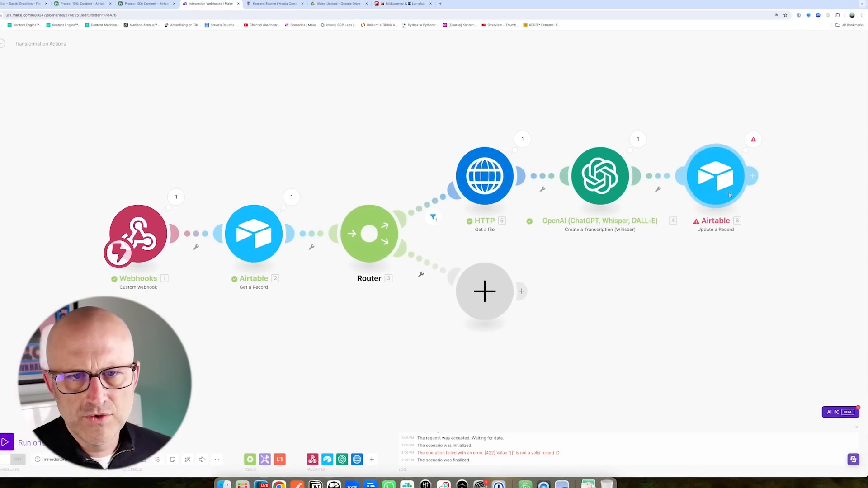
Set Transformation Actions to [null] and start another single run.
click(719, 176)
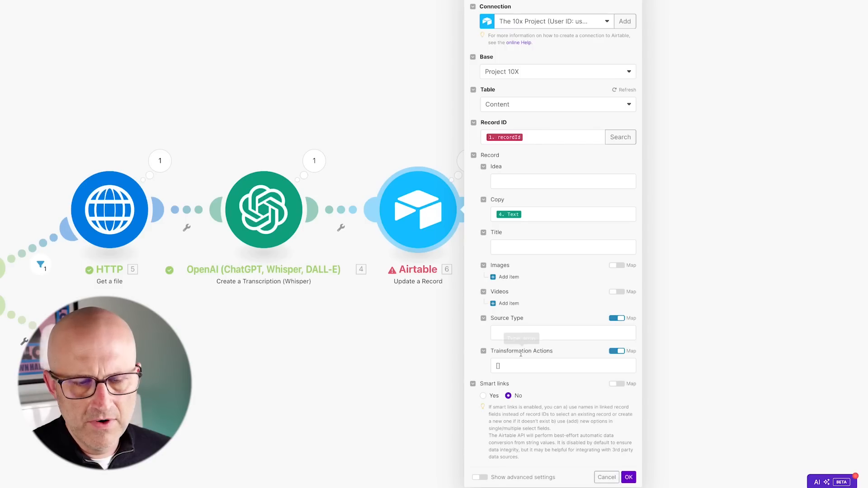
click(498, 365)
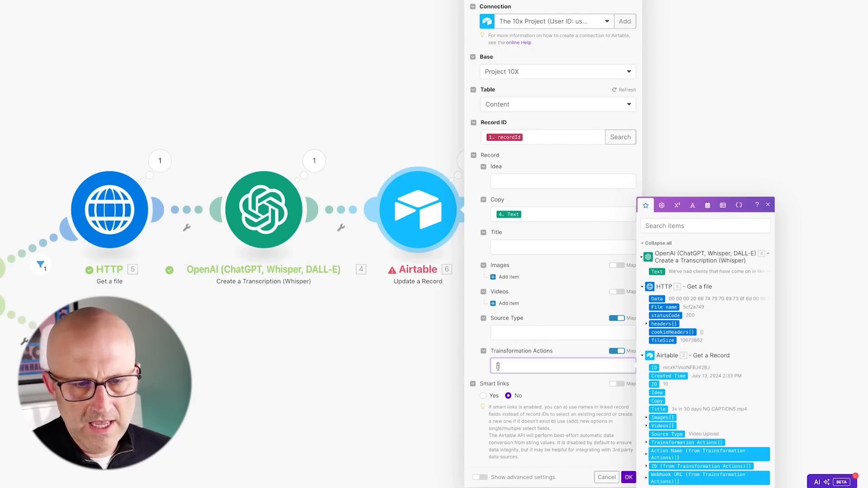
drag(711, 412, 506, 365)
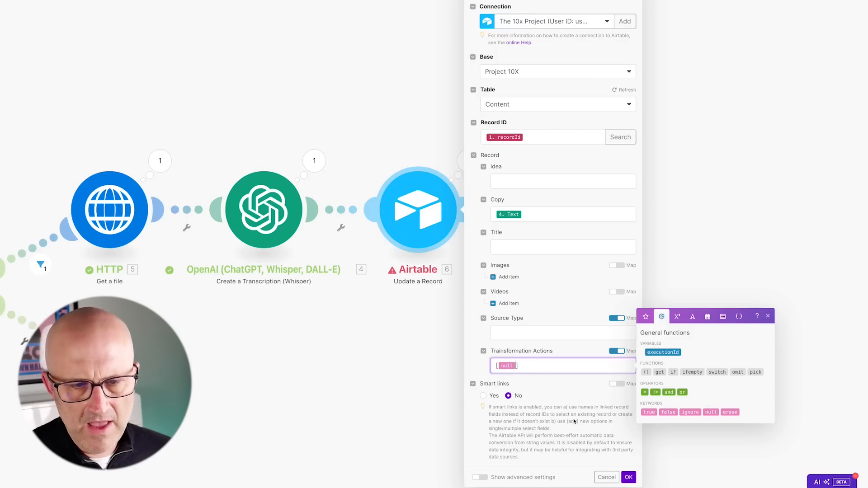
click(629, 477)
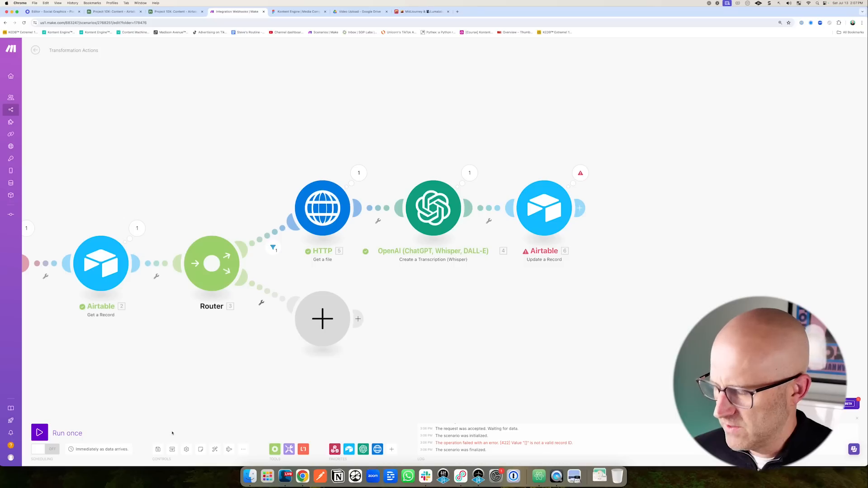
click(39, 432)
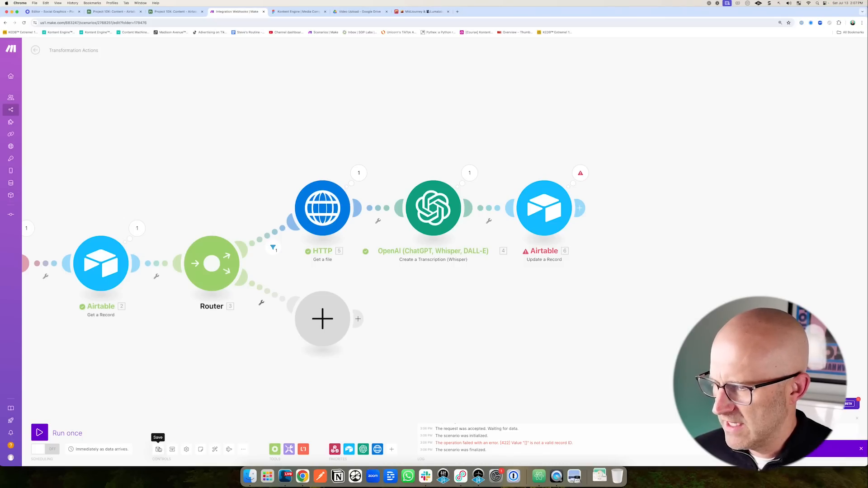
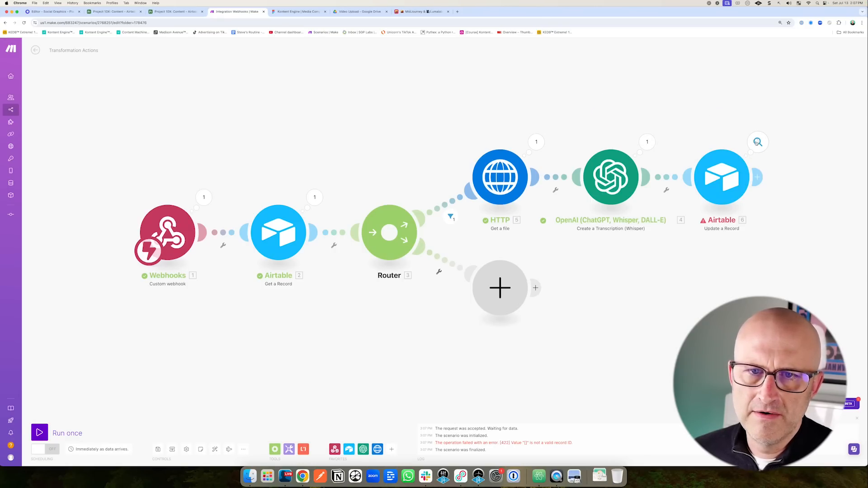
Remove the null pill from Transformation Actions in Airtable module 6, turn off Map and save.
click(757, 142)
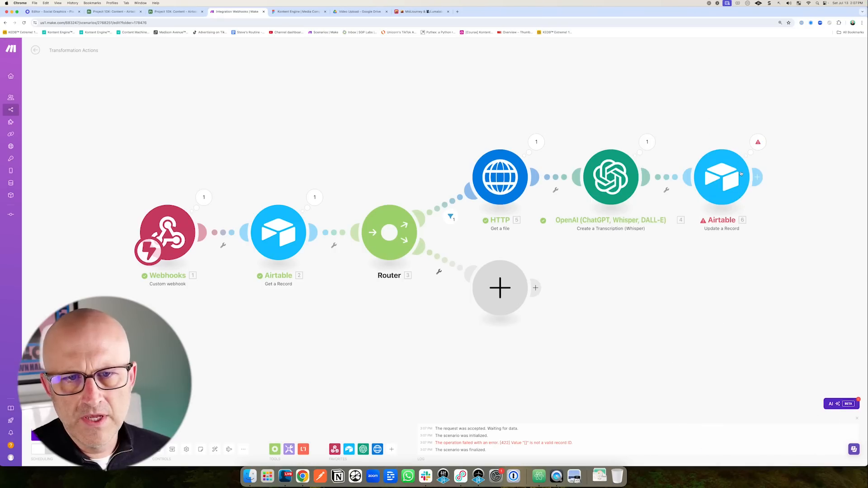
click(741, 173)
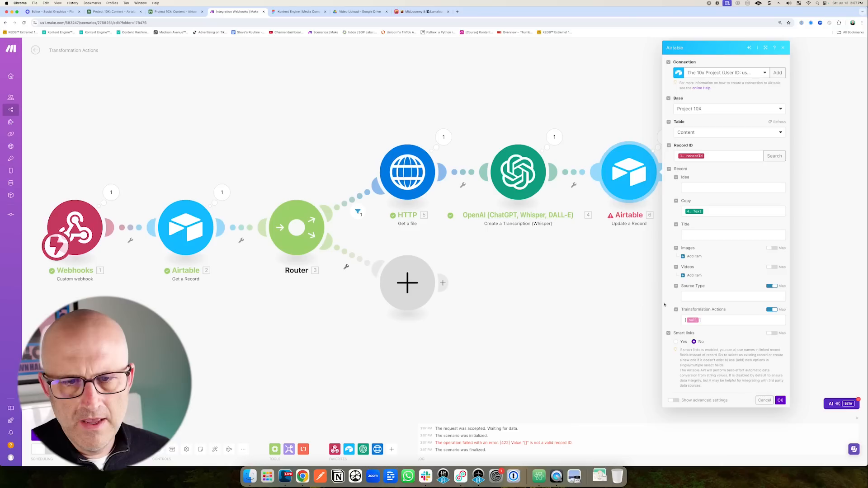
click(685, 320)
key(BackSpace)
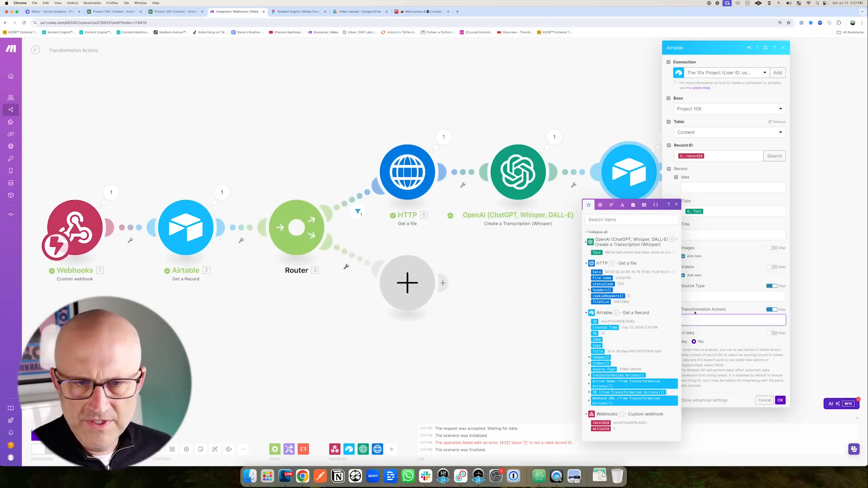
click(798, 381)
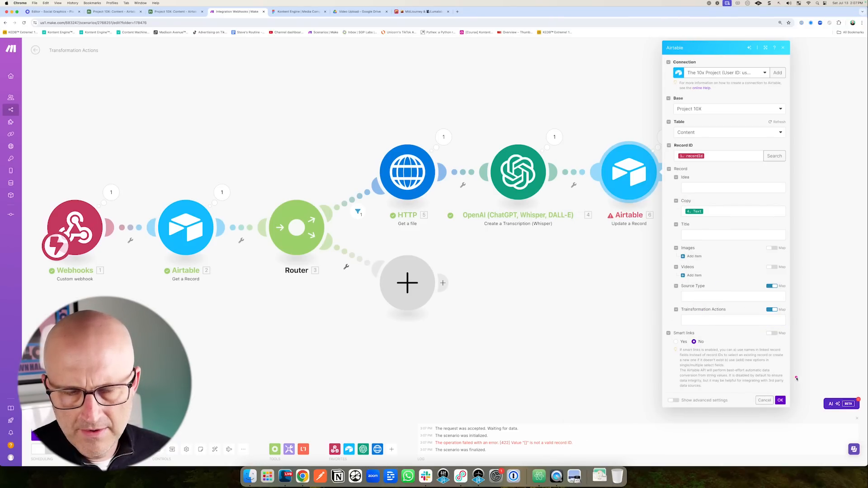
click(771, 310)
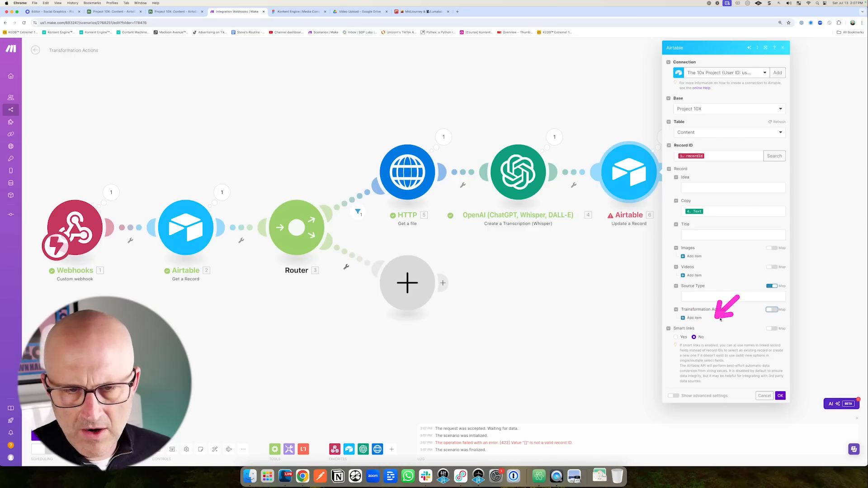
click(781, 396)
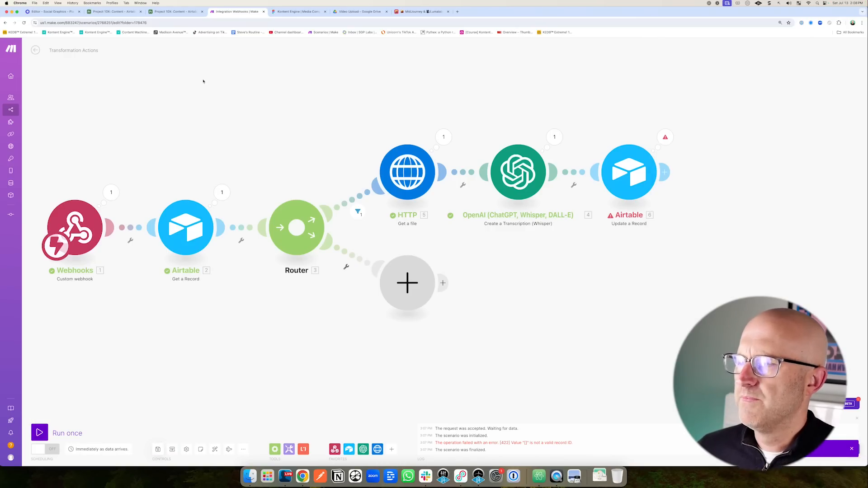
Run the scenario once and retest the Airtable script, then check the Content table.
click(40, 433)
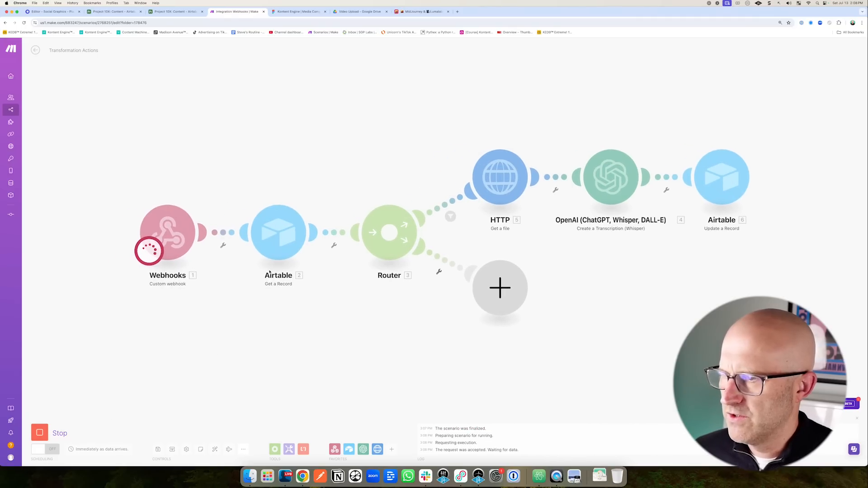
click(175, 12)
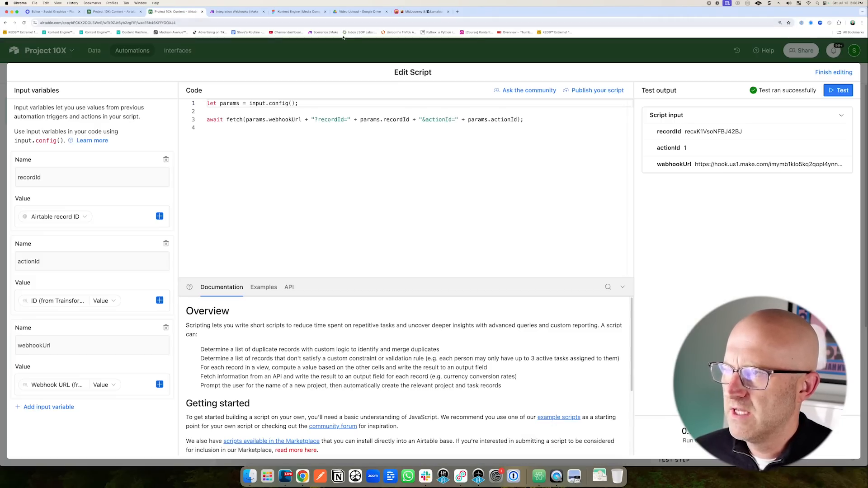
click(838, 90)
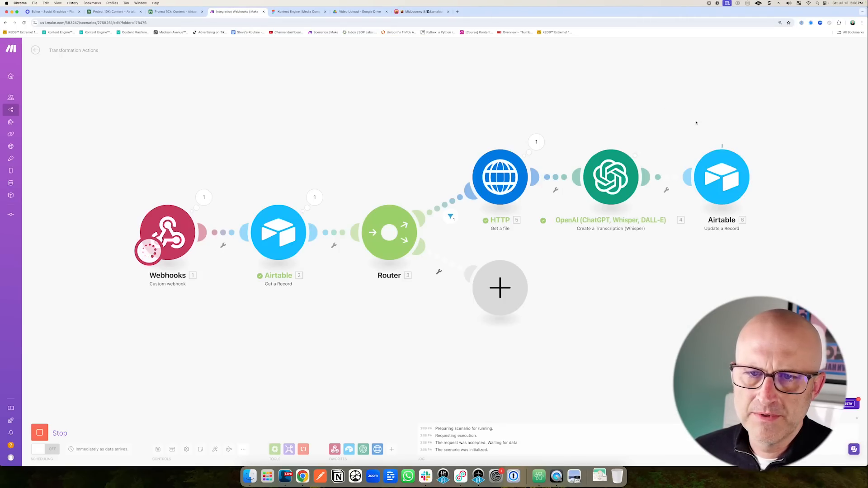
click(115, 12)
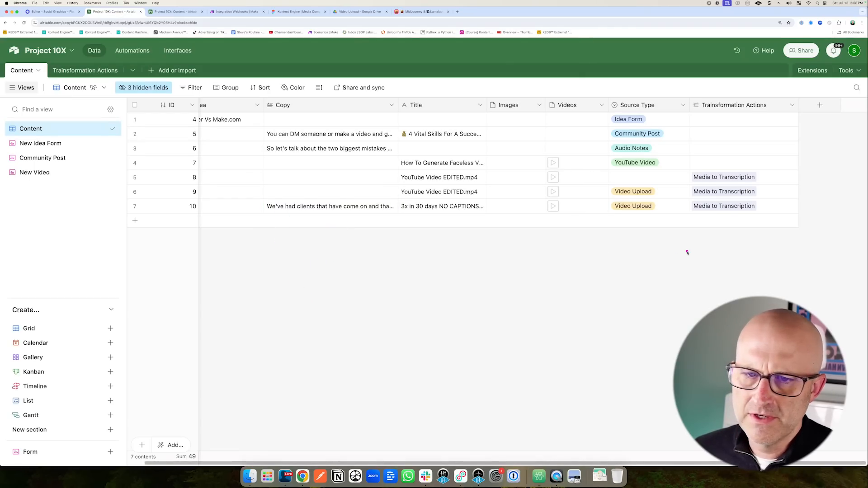
click(176, 11)
click(833, 72)
drag(376, 286, 392, 265)
click(449, 222)
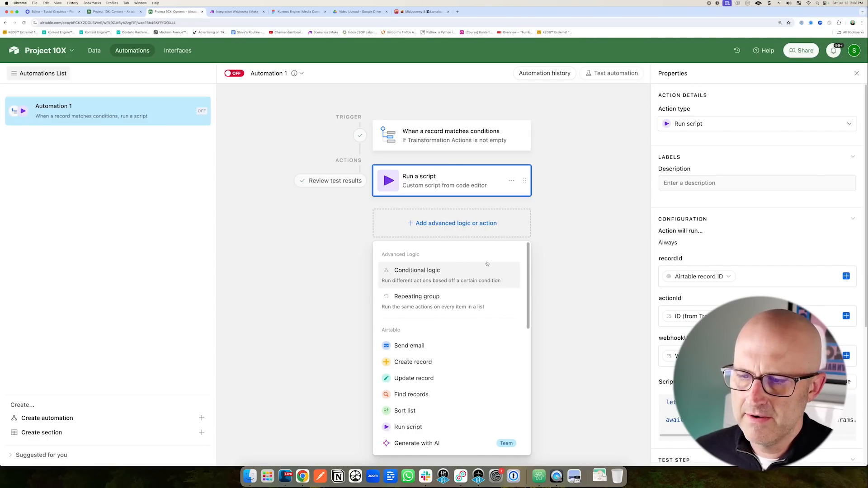
Add an Update record action on Content using the trigger's record ID, with Transformation Actions left empty.
click(413, 378)
click(675, 290)
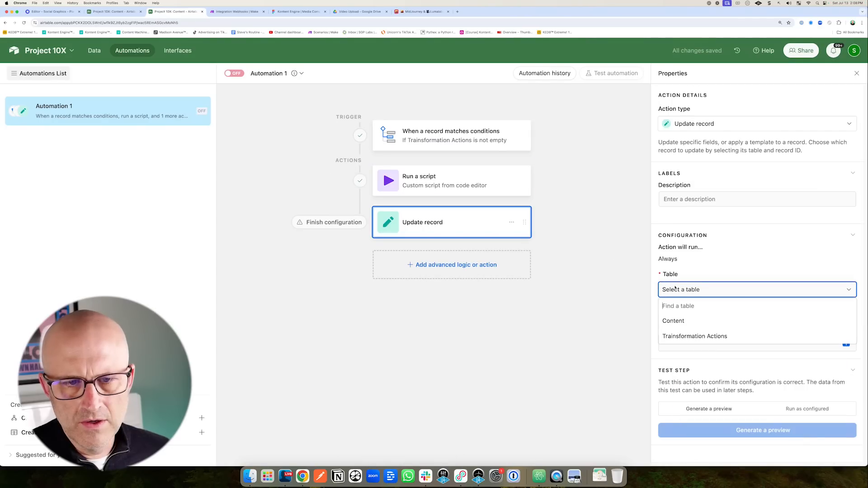
click(675, 320)
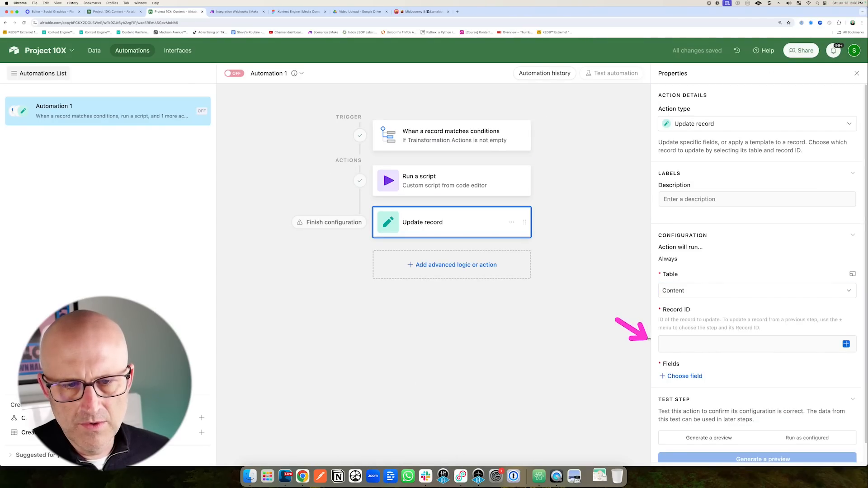
click(846, 344)
click(764, 275)
click(686, 376)
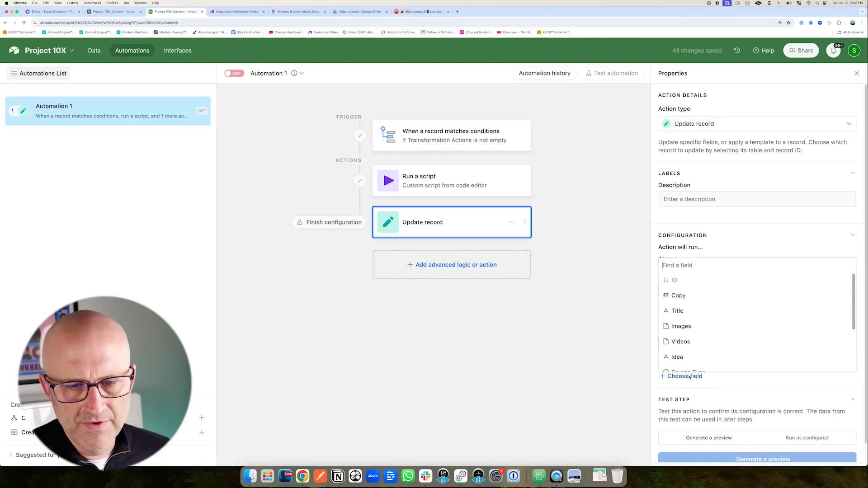
scroll(696, 332, down, 3)
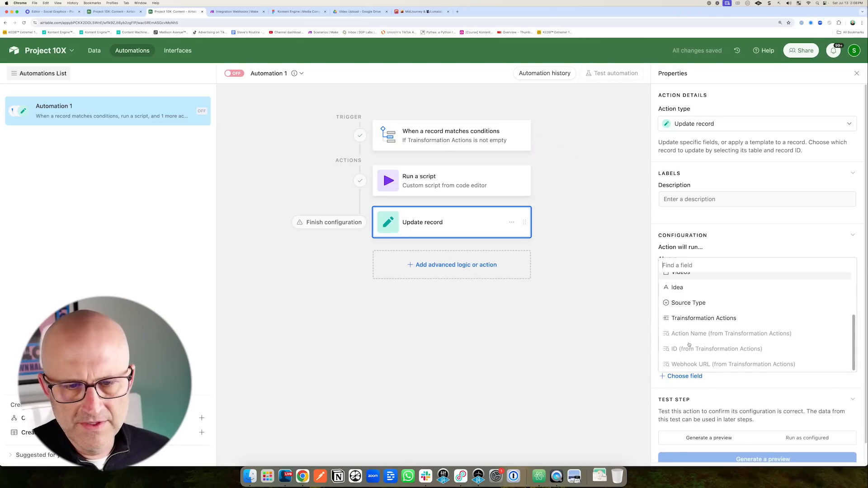
click(689, 319)
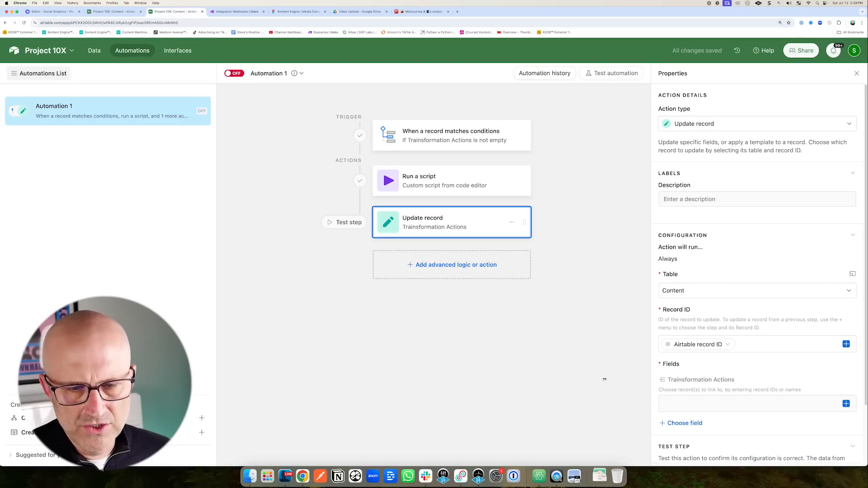
scroll(745, 370, down, 3)
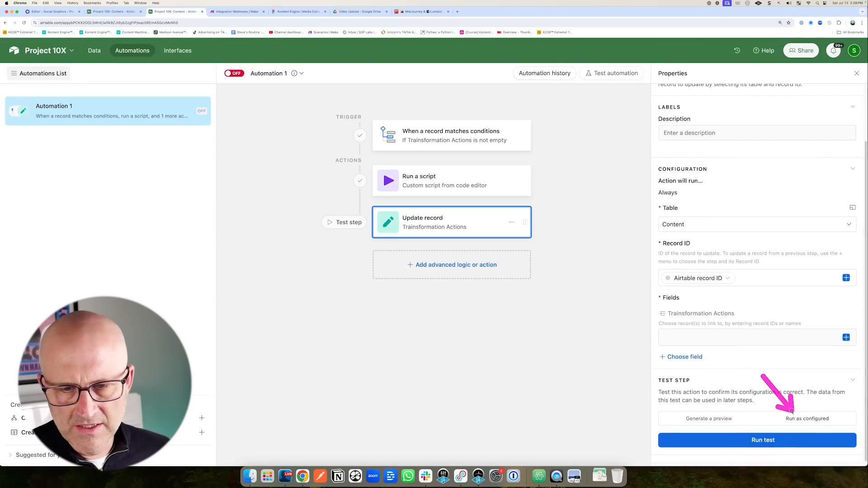
Test the Update record action and confirm the result in the Content table.
key(ctrl+shift+Tab)
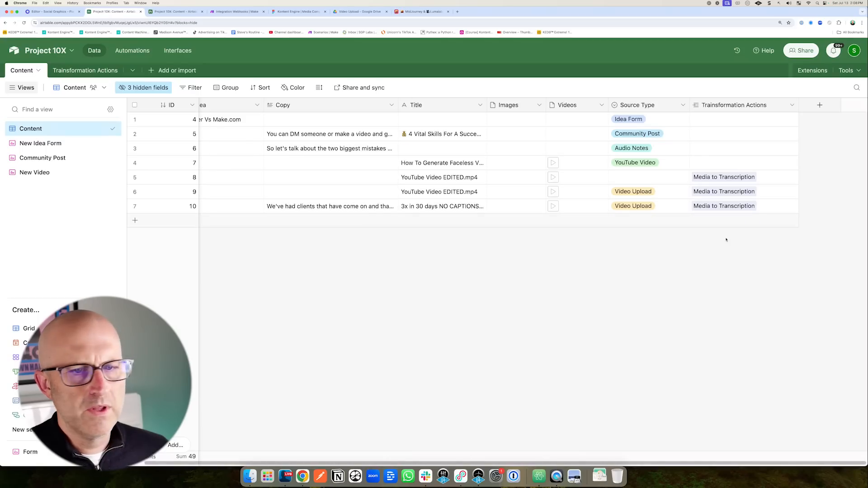
click(174, 12)
key(ctrl+shift+Tab)
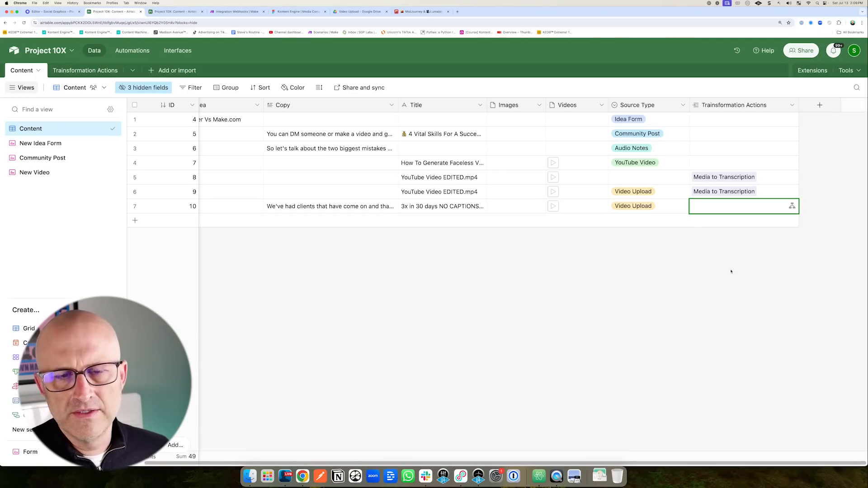
click(180, 13)
click(263, 147)
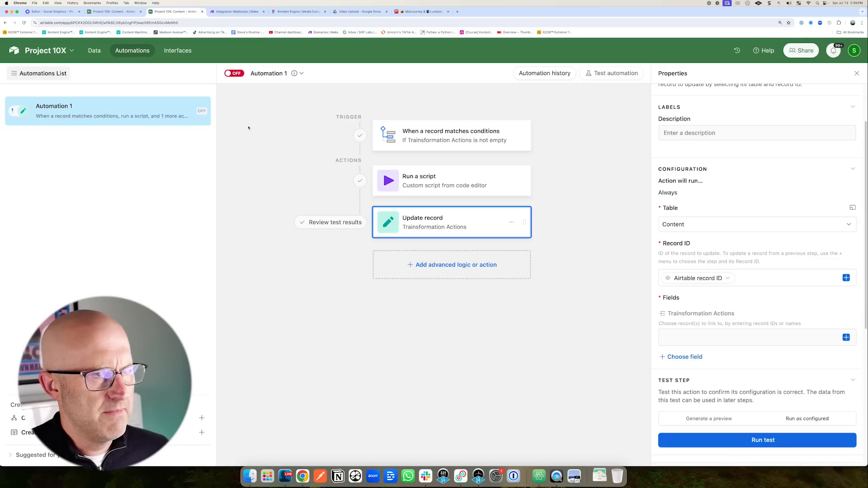
Rename the automation 'Trigger Transformation Action' and switch it on.
click(281, 74)
text(Trigger)
text( Transformation Action)
key(Return)
click(234, 73)
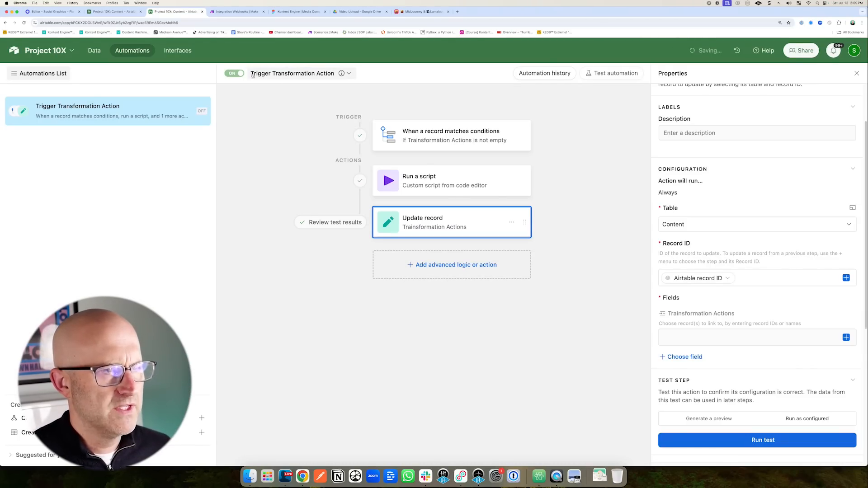
click(232, 12)
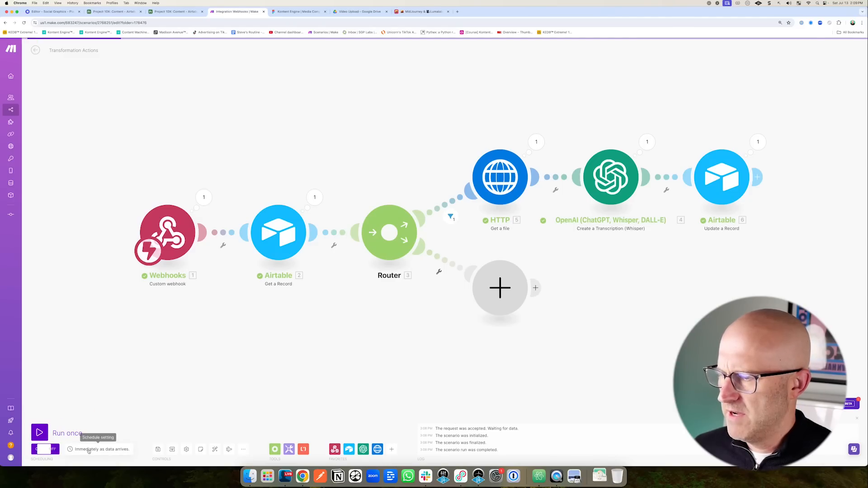
Assign Media to Transcription as record 10's transformation action.
click(175, 11)
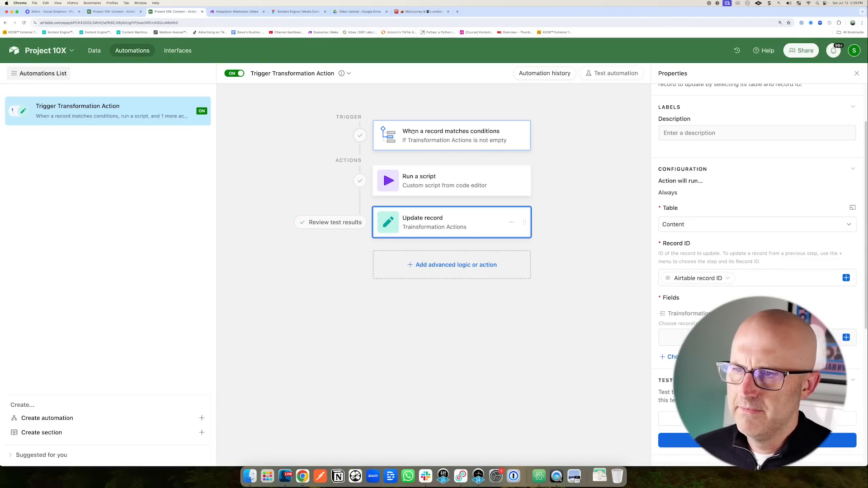
click(236, 12)
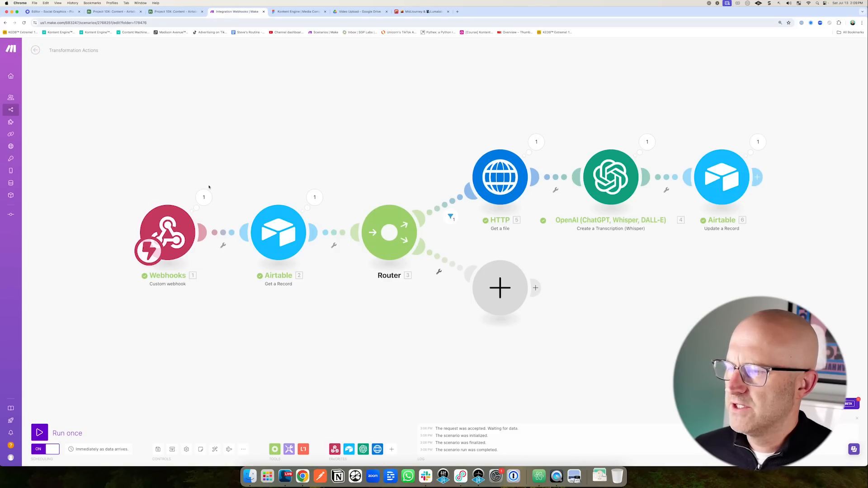
click(35, 50)
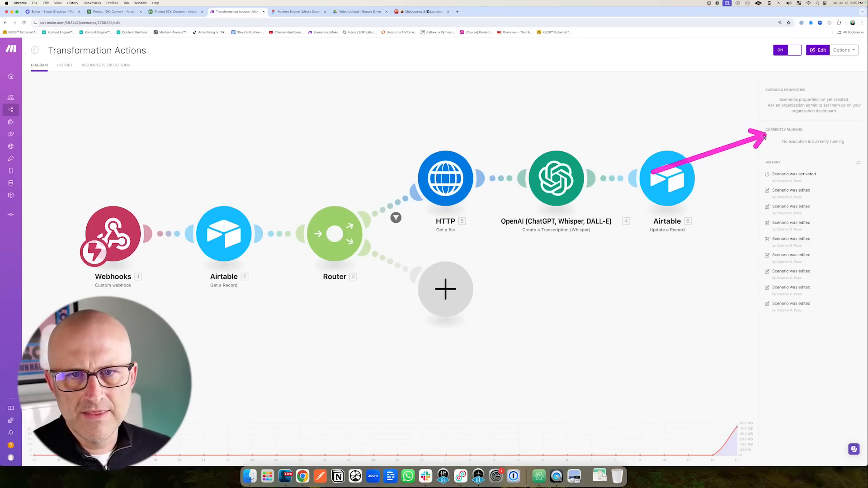
click(119, 11)
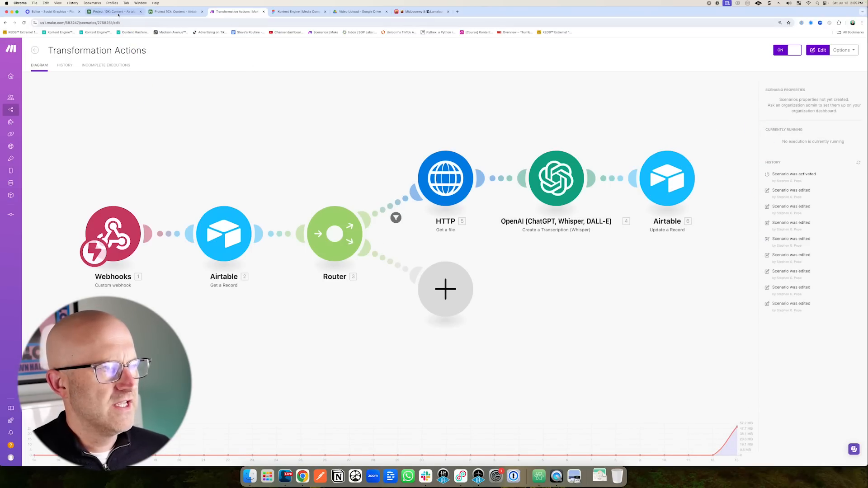
double_click(696, 207)
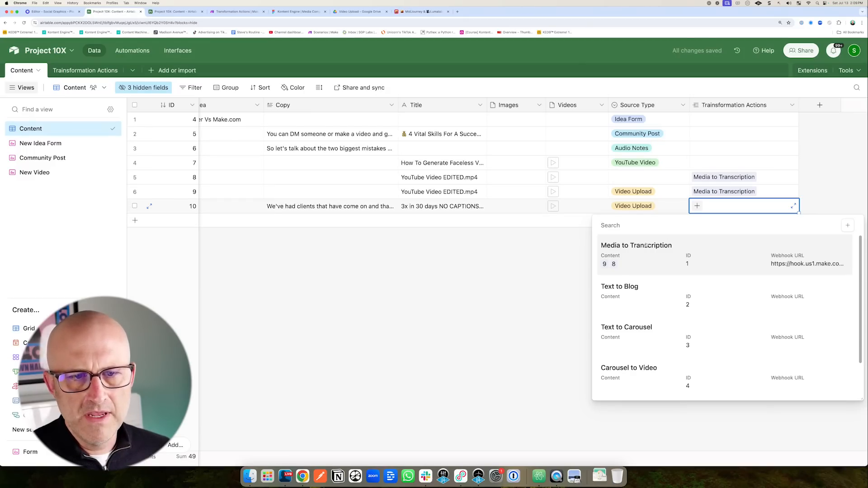
click(479, 255)
click(324, 207)
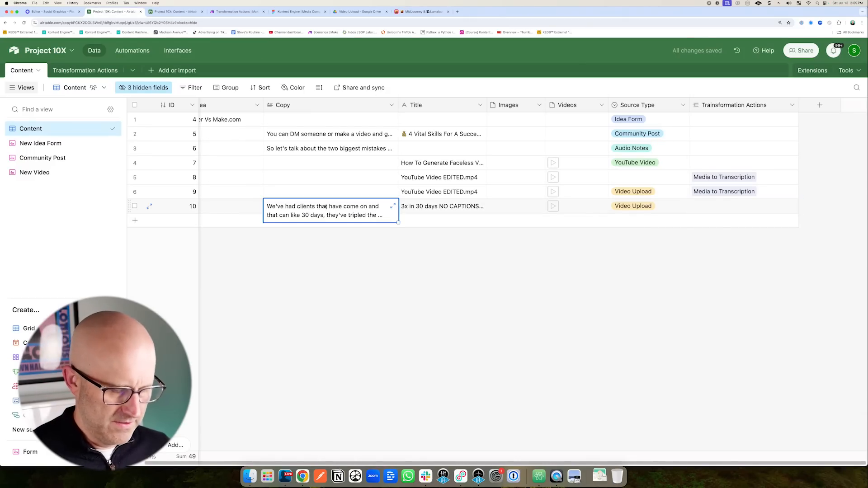
double_click(696, 206)
click(654, 248)
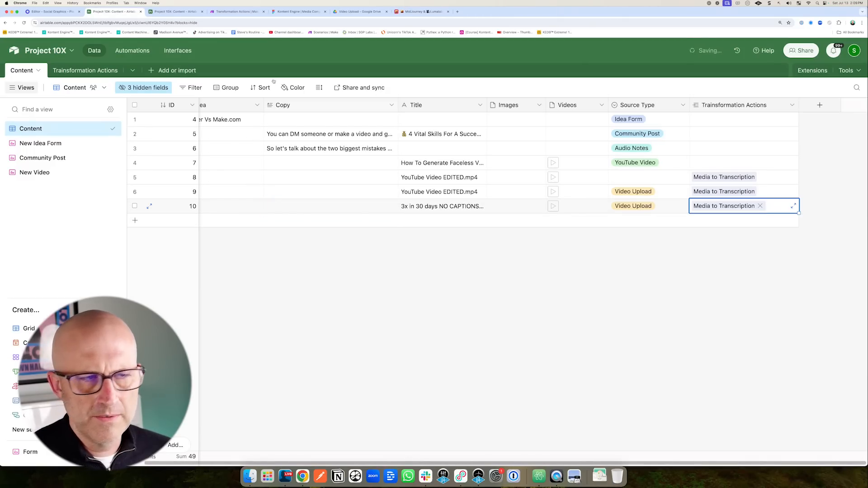
Watch the automation run history and the Make run, then review record 10 in Content.
click(174, 11)
click(544, 73)
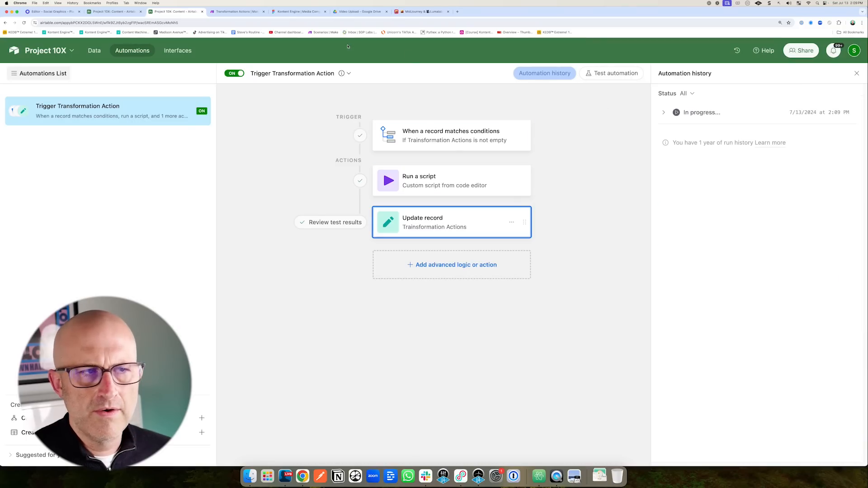
click(235, 12)
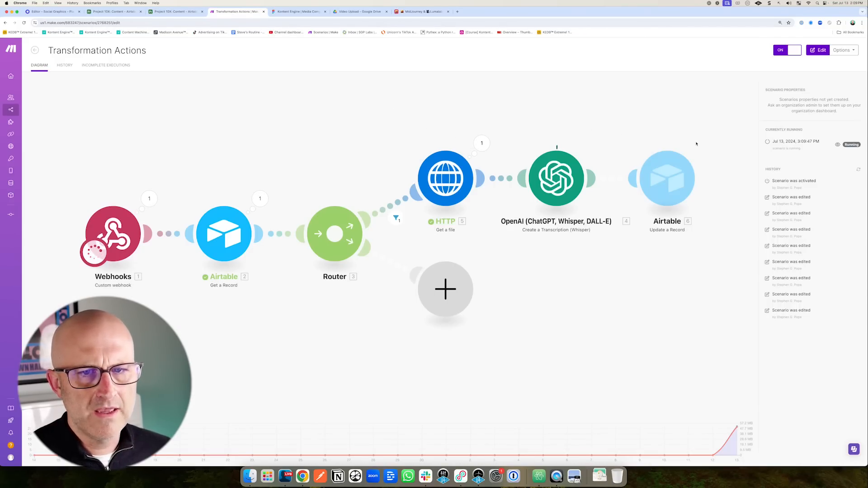
drag(668, 123, 744, 142)
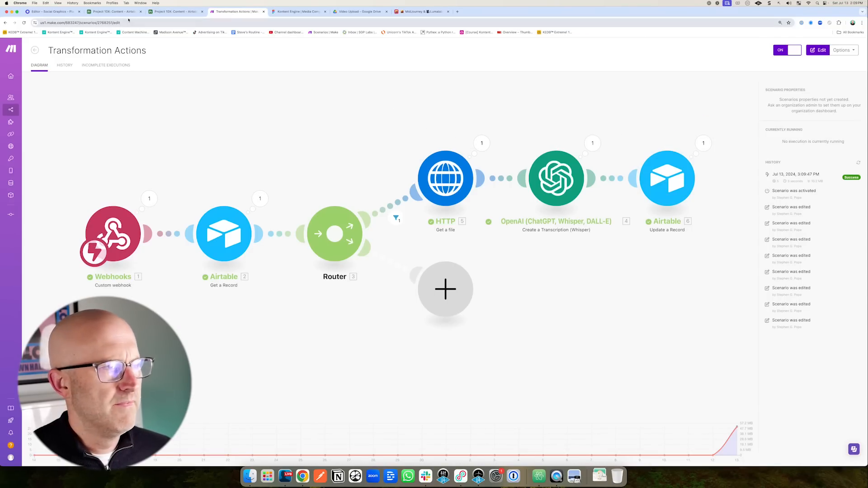
click(136, 11)
drag(334, 280, 308, 226)
drag(647, 315, 696, 230)
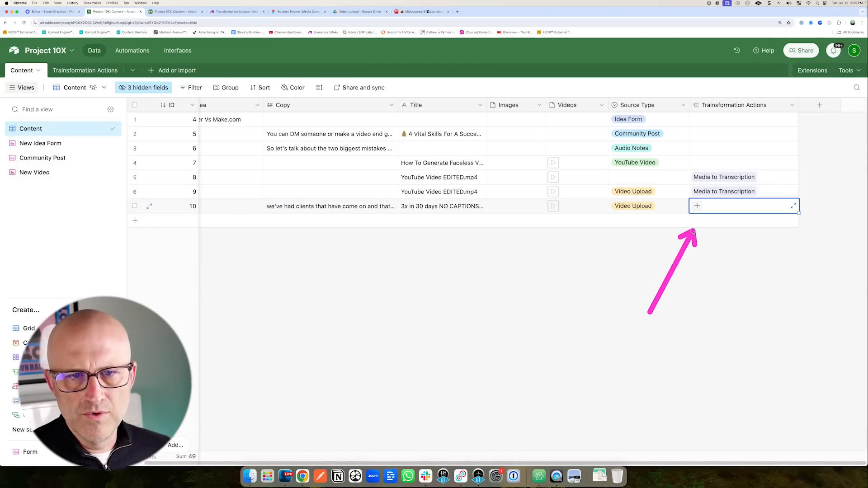
click(699, 206)
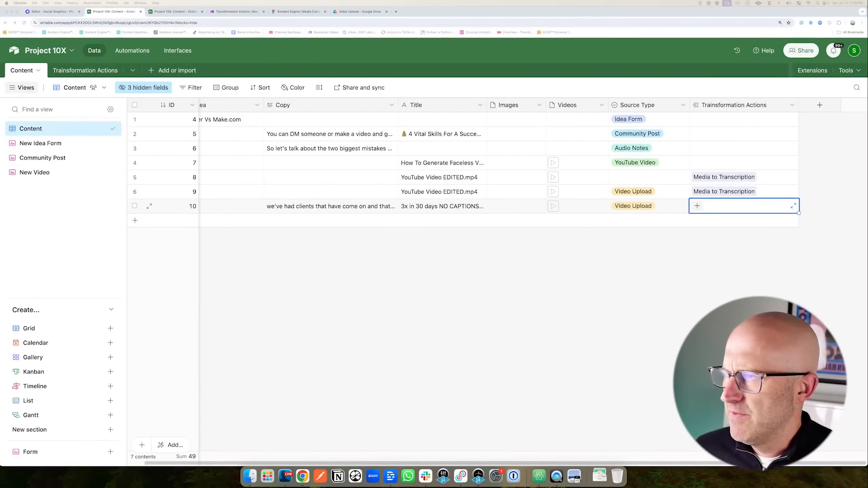
Open the Transformation Actions table and compare it with the Content table.
click(72, 70)
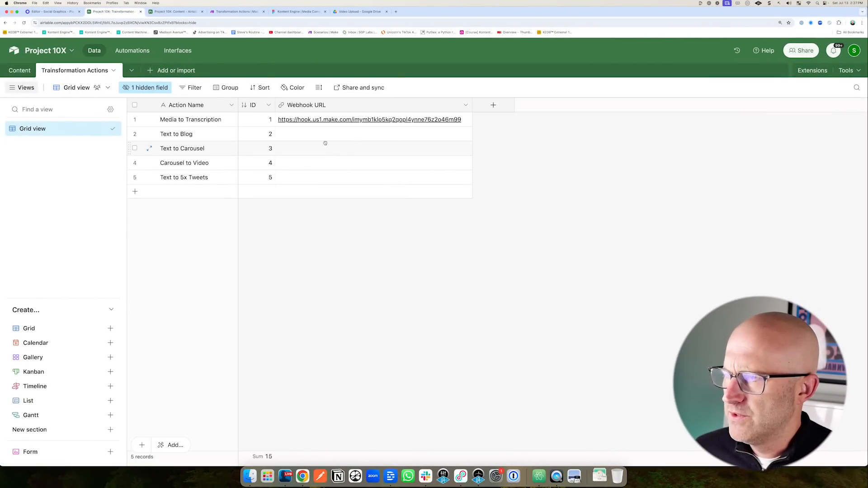
drag(343, 190, 223, 181)
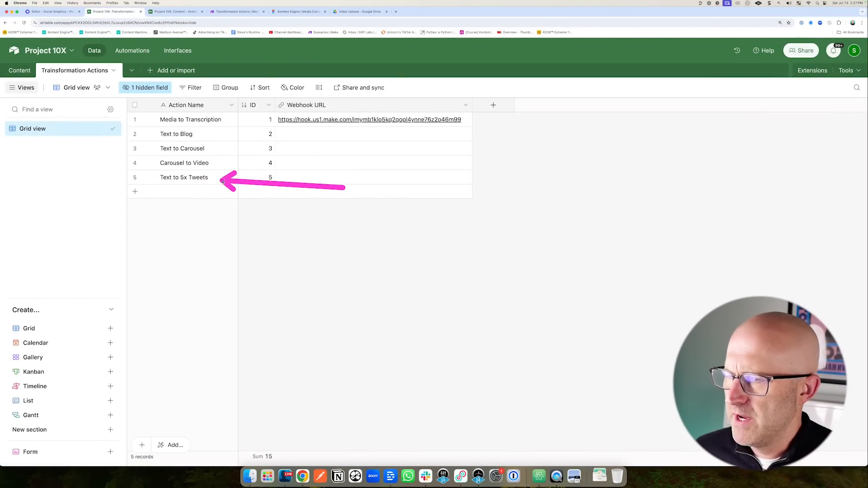
click(21, 71)
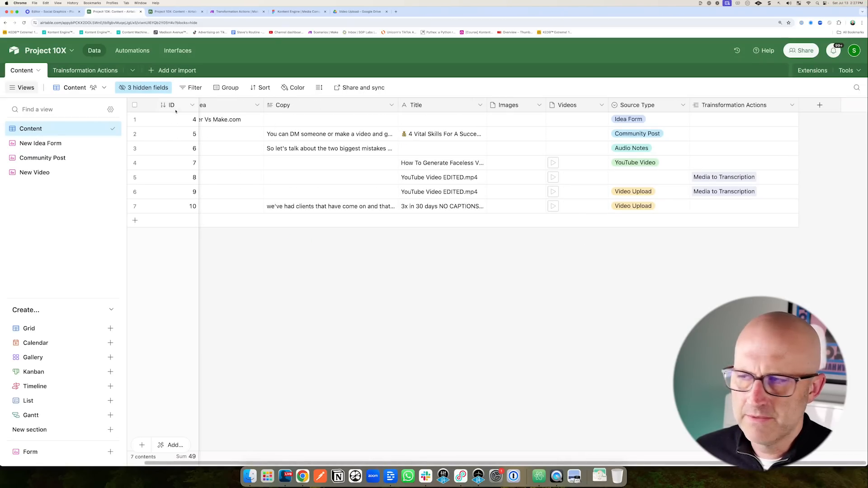
click(85, 71)
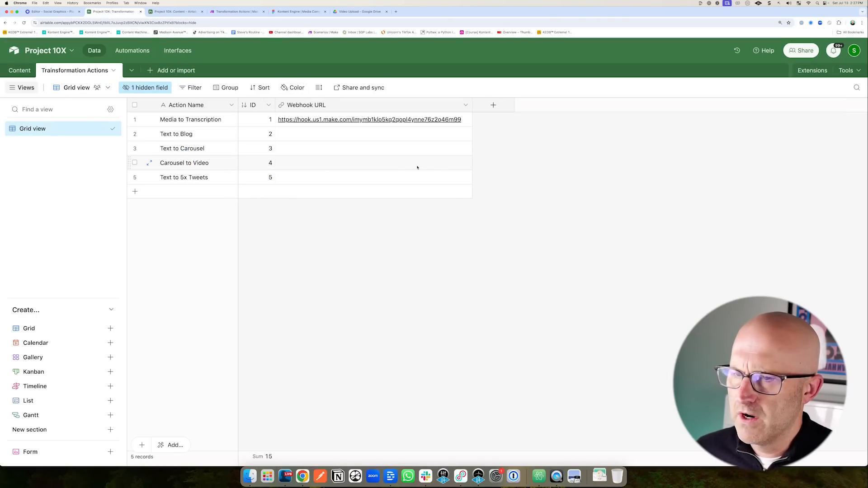
Inspect the Transformation Actions scenario in the Make editor.
click(236, 12)
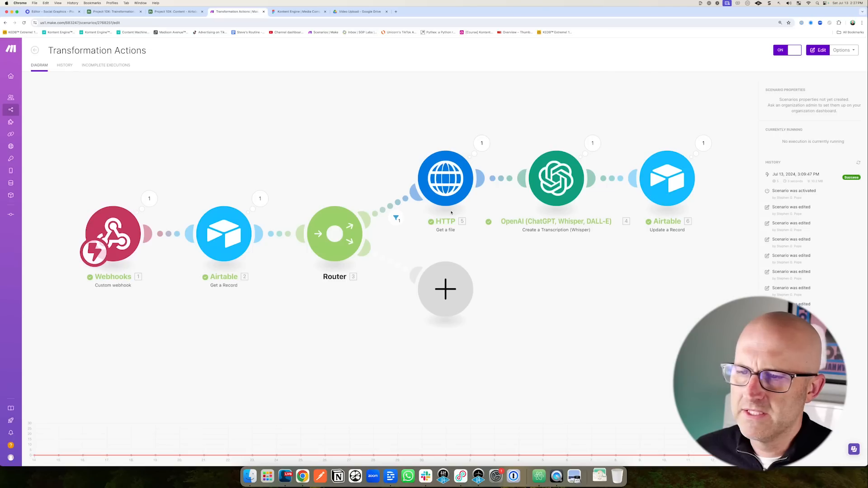
click(403, 324)
scroll(402, 324, down, 3)
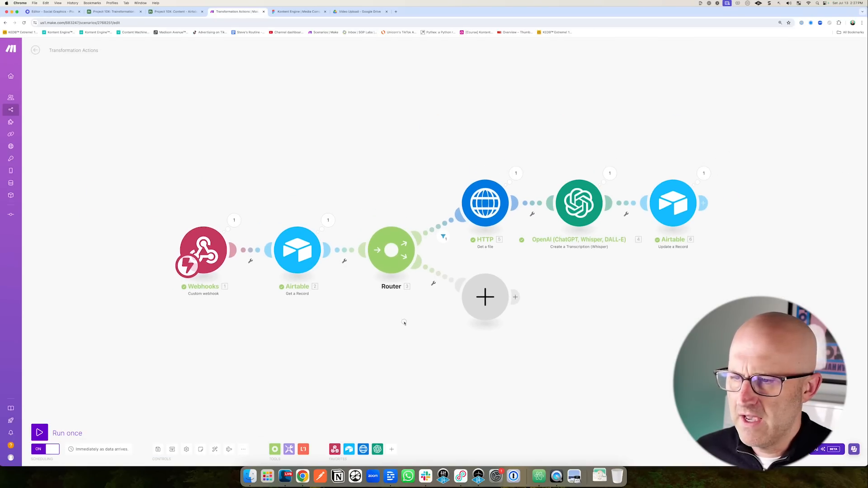
drag(402, 323, 407, 297)
drag(115, 299, 171, 249)
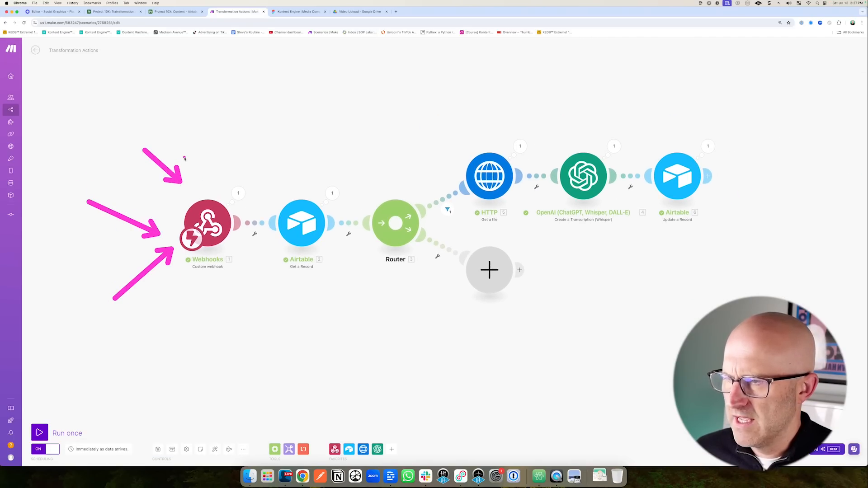
mouse_move(378, 344)
mouse_down()
mouse_move(410, 277)
mouse_move(472, 341)
mouse_up()
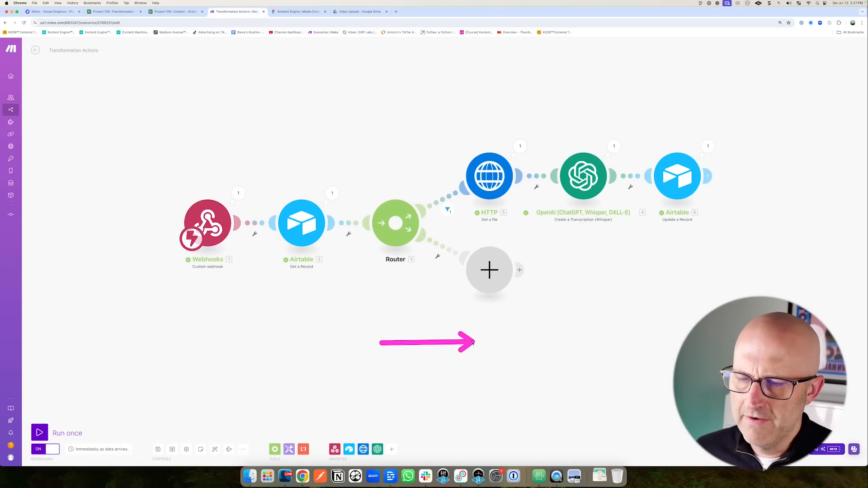
Return to Transformation Actions and select Media to Transcription's webhook URL.
click(176, 12)
click(119, 12)
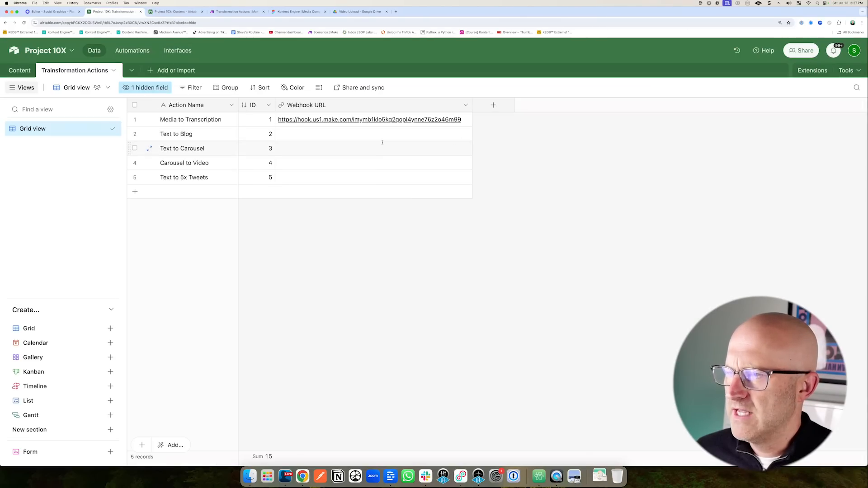
click(459, 123)
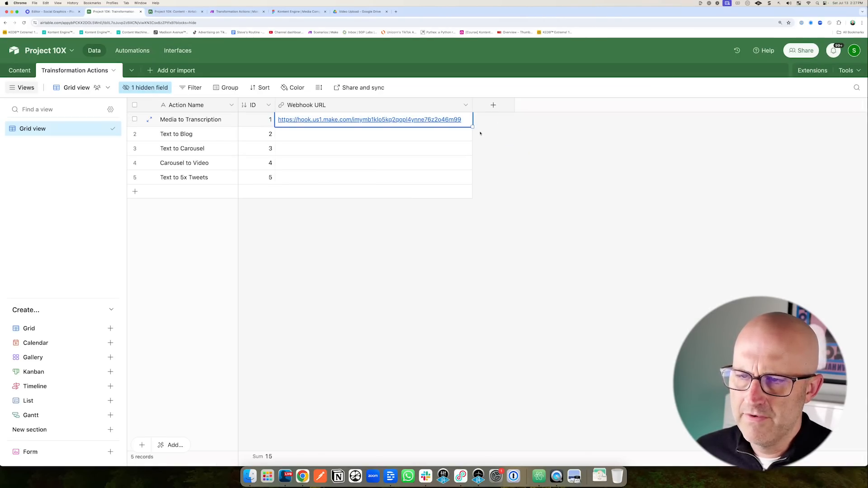
Fill row 1's Make webhook URL down to all five transformation action rows.
drag(472, 126, 476, 188)
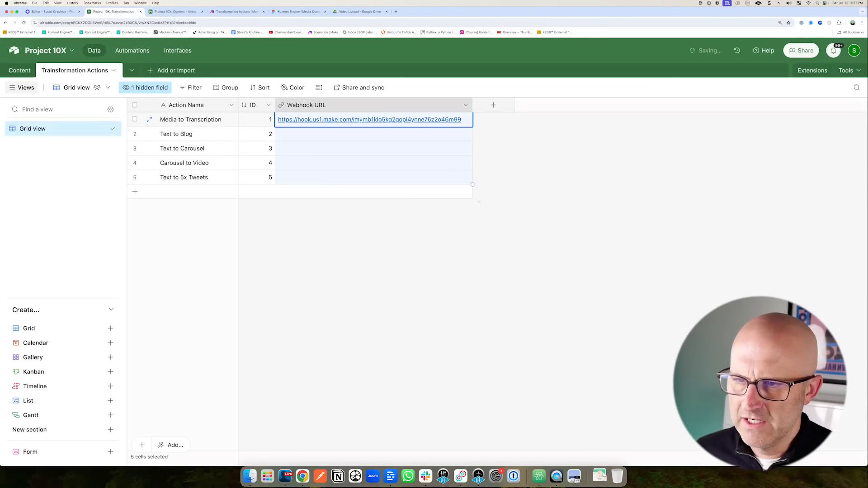
key(Escape)
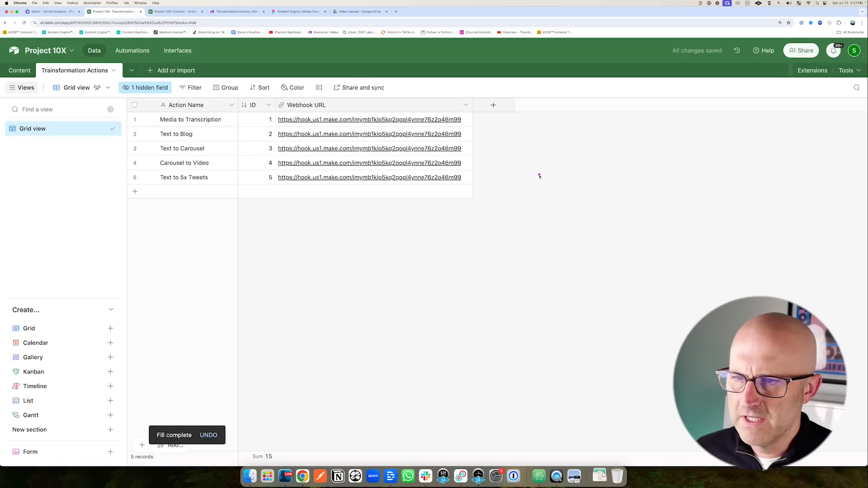
mouse_move(475, 138)
mouse_down()
mouse_move(237, 139)
mouse_move(200, 131)
mouse_move(289, 141)
mouse_move(457, 135)
mouse_move(471, 147)
mouse_move(473, 135)
mouse_up()
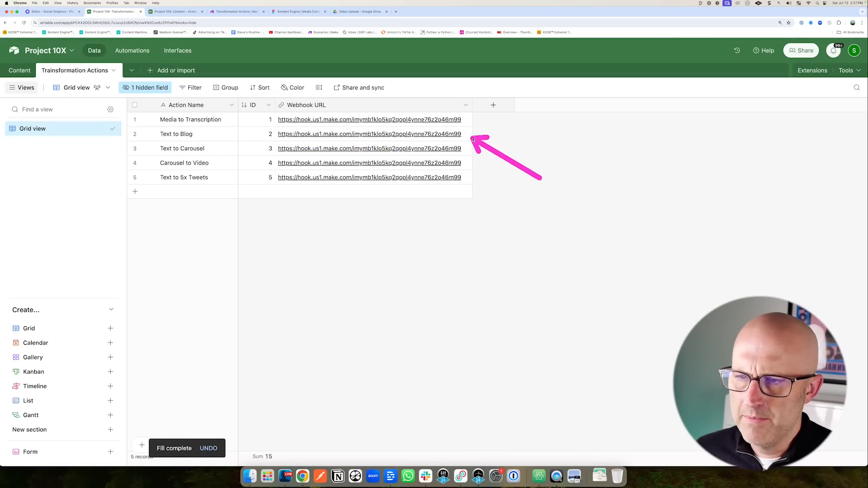
click(248, 12)
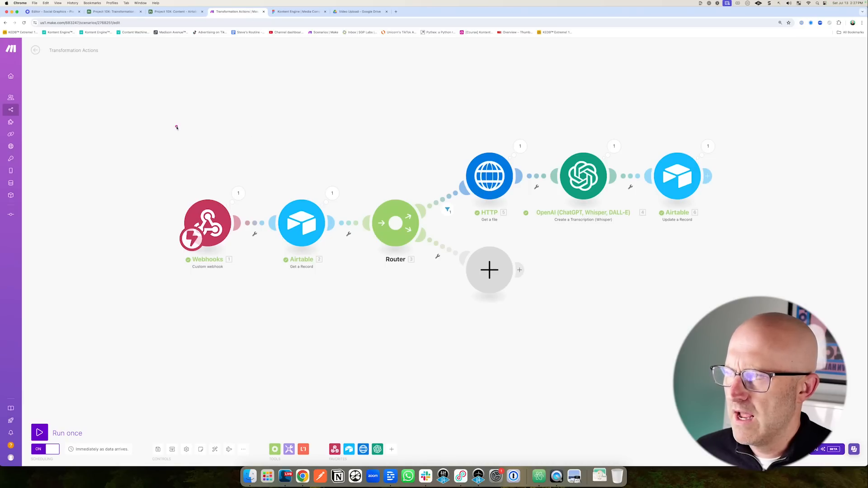
Filter the Router's lower route to pass only actionId equal to 2.
mouse_move(213, 162)
mouse_down()
mouse_move(341, 104)
mouse_move(237, 171)
mouse_move(308, 126)
mouse_move(390, 166)
mouse_up()
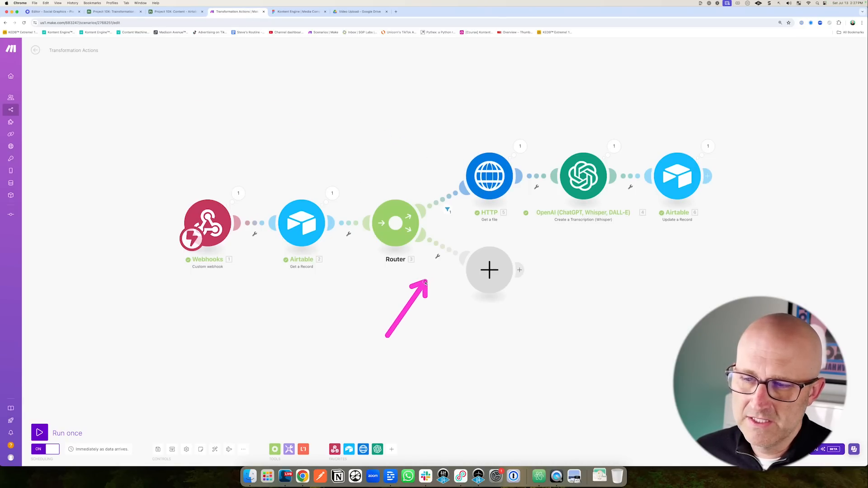
click(443, 246)
click(490, 261)
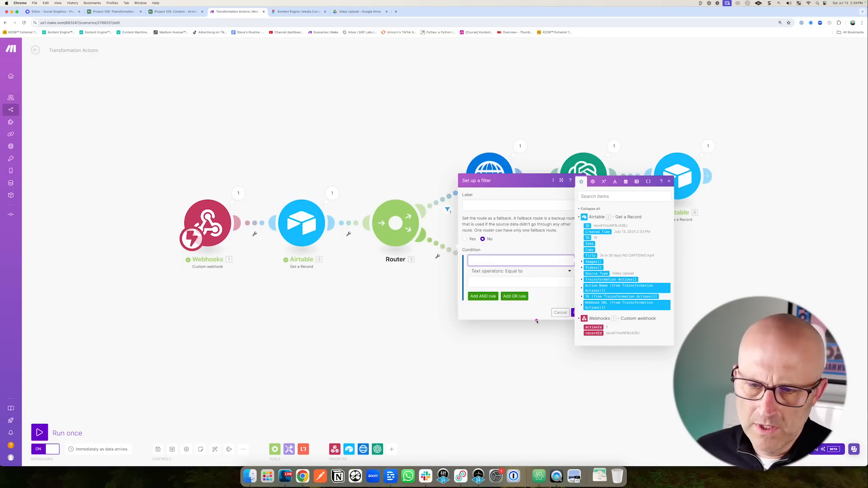
click(592, 327)
drag(517, 239, 496, 274)
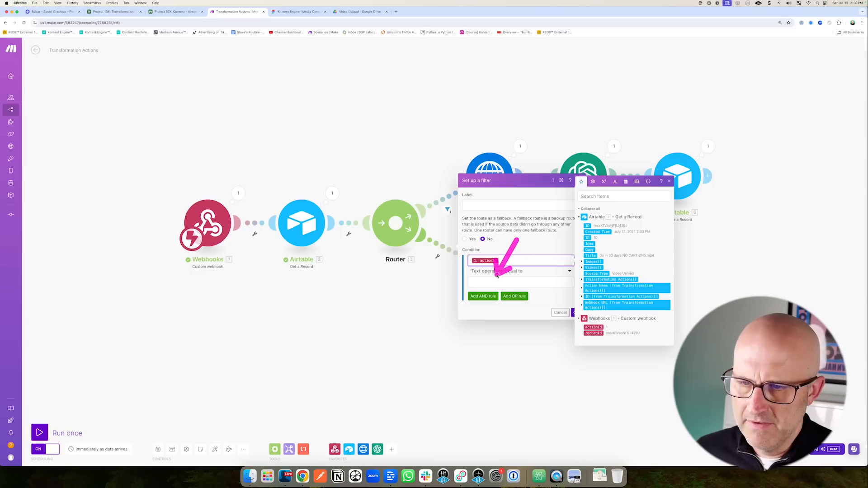
click(476, 282)
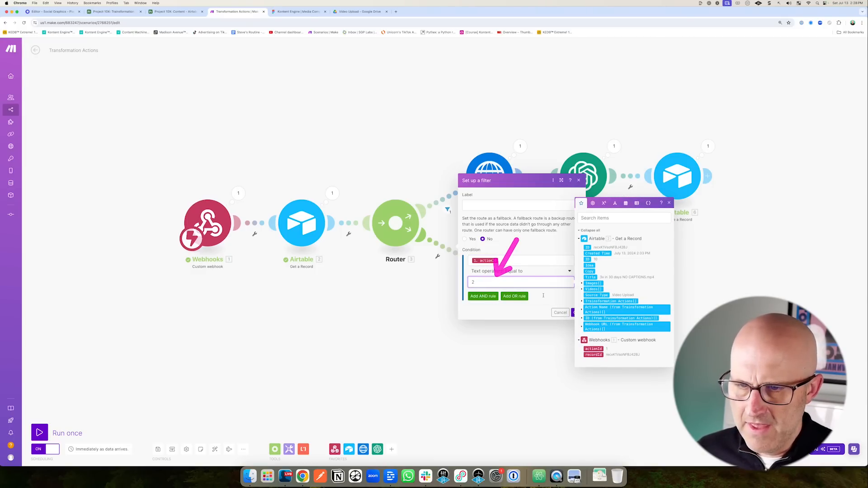
click(559, 297)
click(576, 313)
Check record 10's transcribed copy in Airtable.
drag(163, 403, 156, 433)
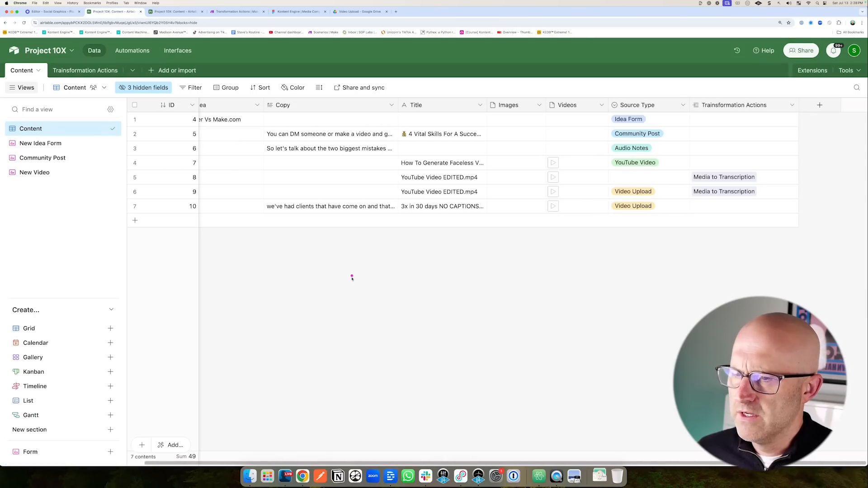
drag(352, 283, 321, 221)
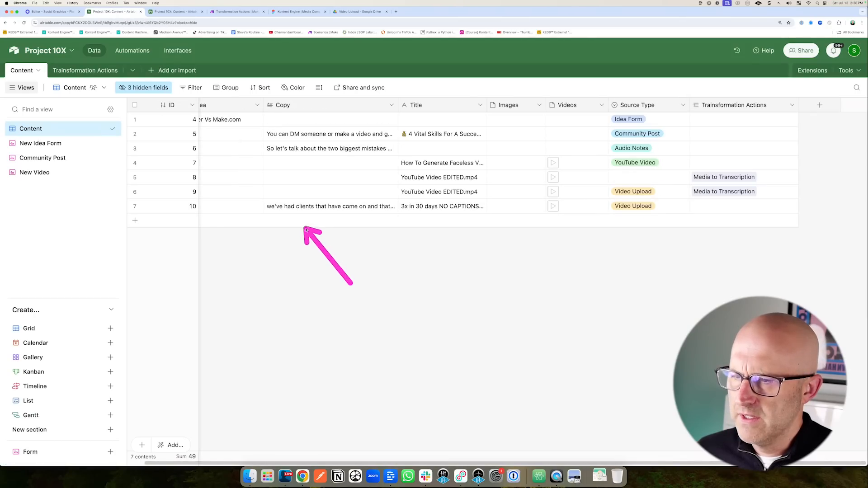
click(330, 209)
drag(232, 68, 233, 20)
Choose OpenAI as the app for the lower route's empty module.
click(235, 11)
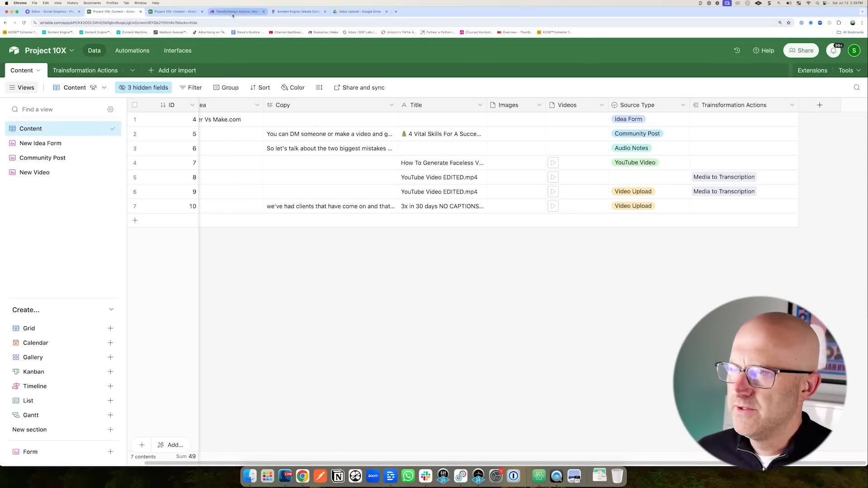
drag(561, 362, 497, 273)
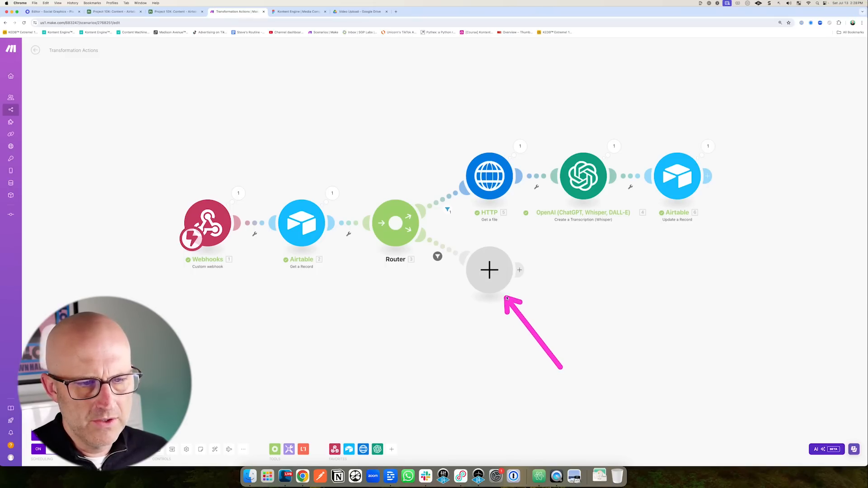
click(491, 270)
drag(594, 246, 567, 264)
Pick the OpenAI completion action with the gpt-4o model.
click(567, 267)
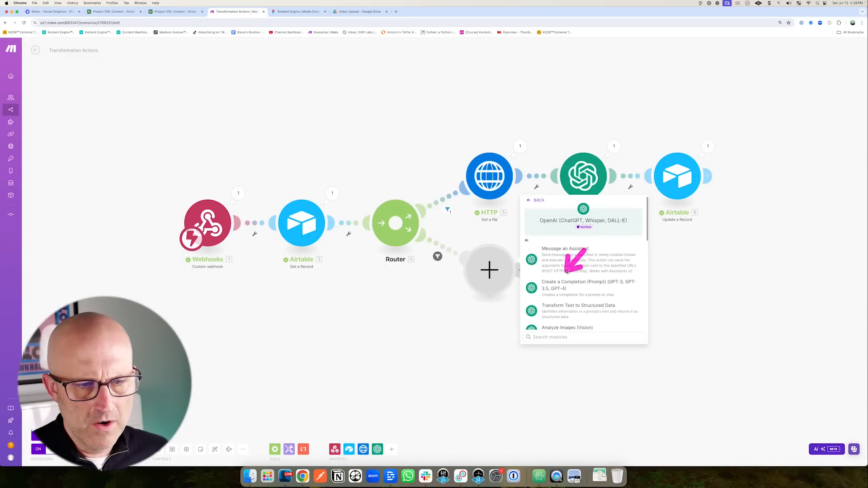
click(568, 287)
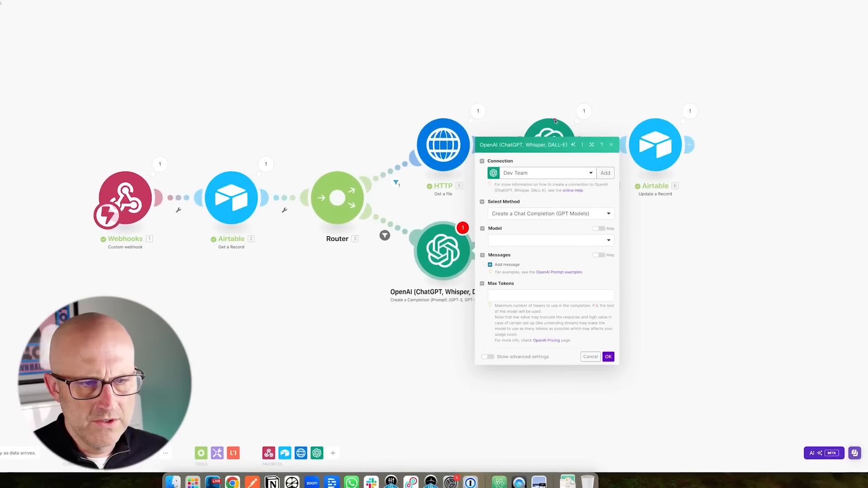
drag(450, 127, 416, 177)
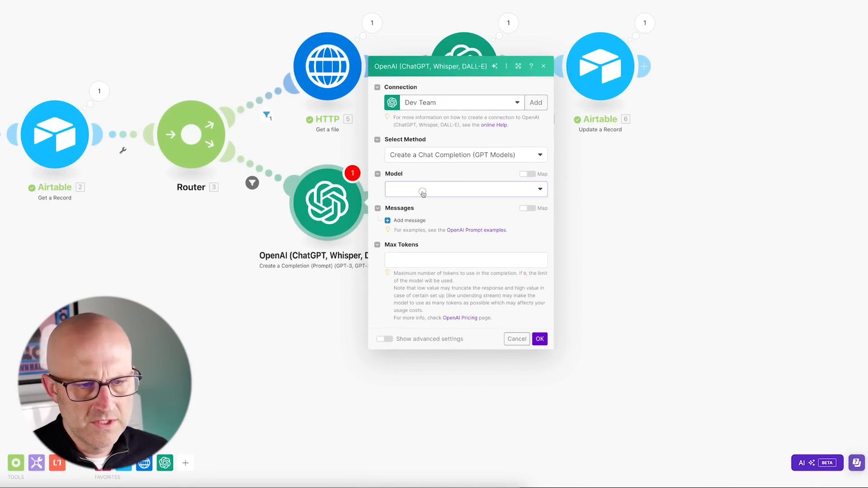
click(424, 190)
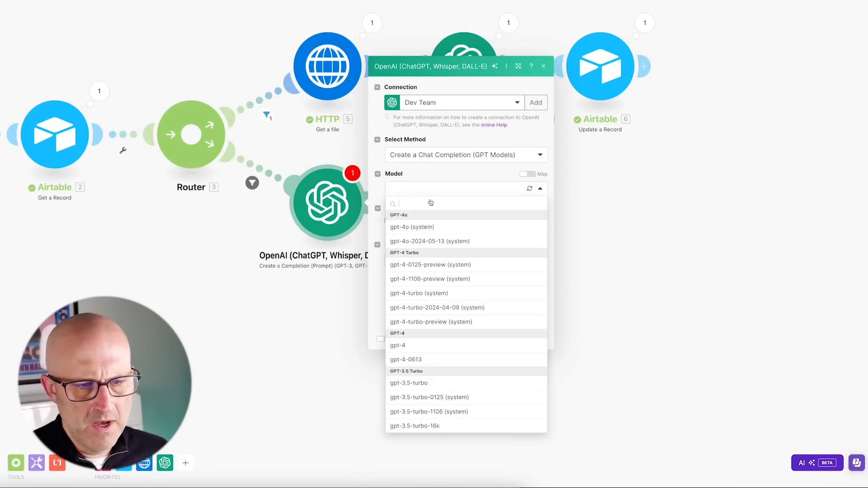
click(404, 230)
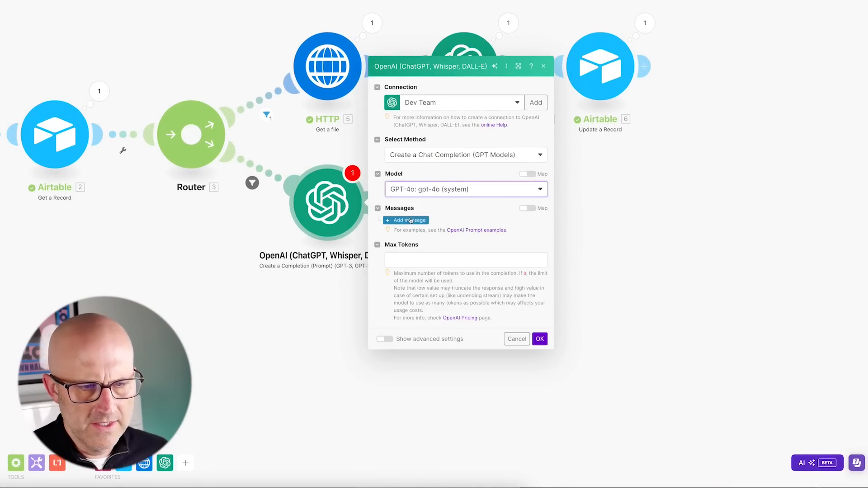
Add a User message 'write a blog from the text below' followed by the mapped Copy.
click(409, 225)
click(442, 199)
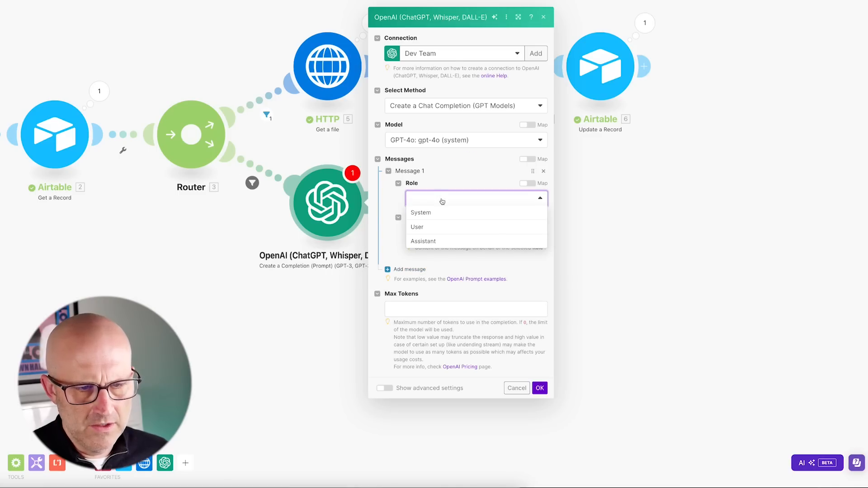
click(415, 227)
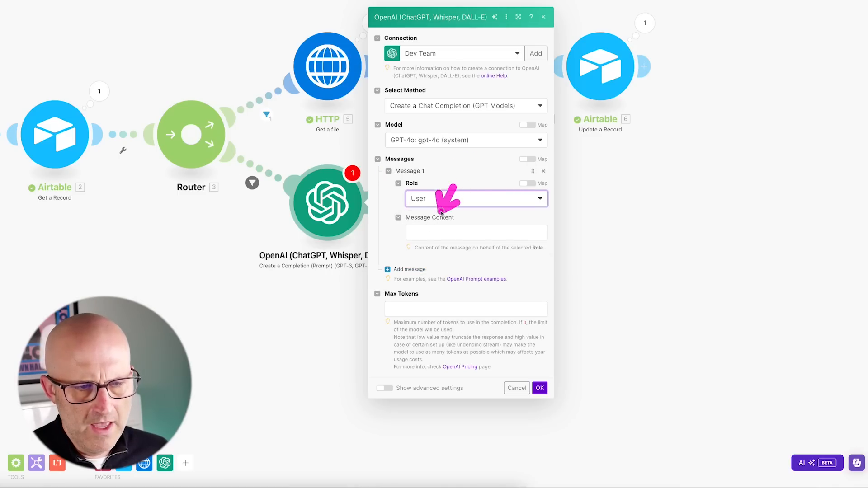
click(426, 233)
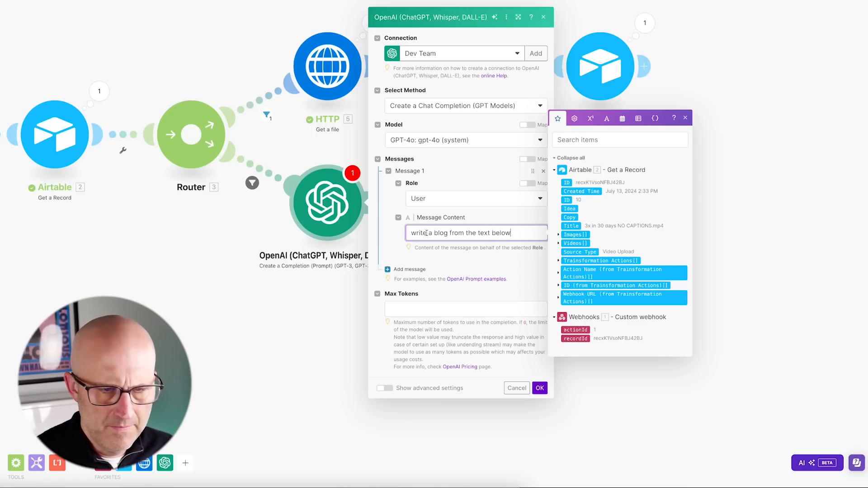
text(write a blog from the text below)
key(Return)
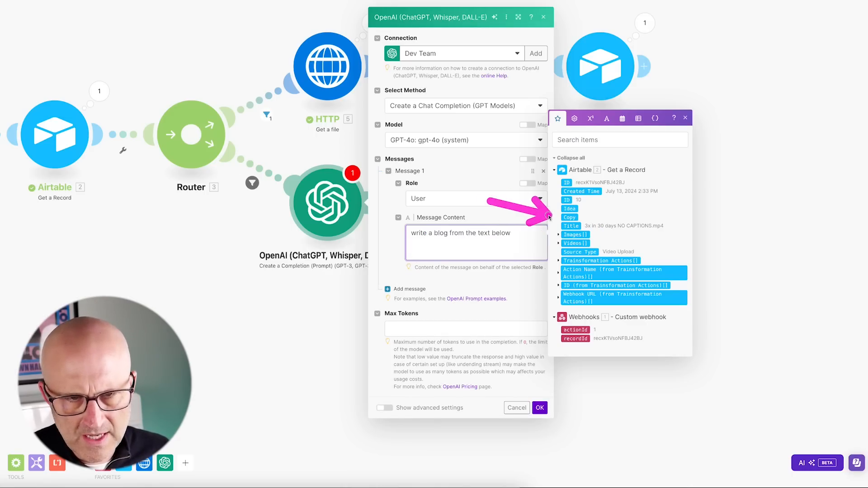
click(569, 217)
Set Max Tokens to 0 and save the OpenAI module.
click(540, 408)
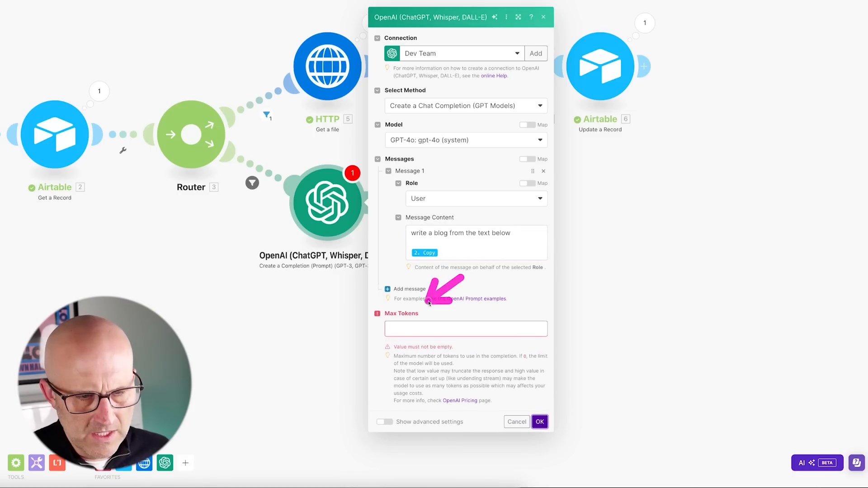
click(400, 331)
click(503, 359)
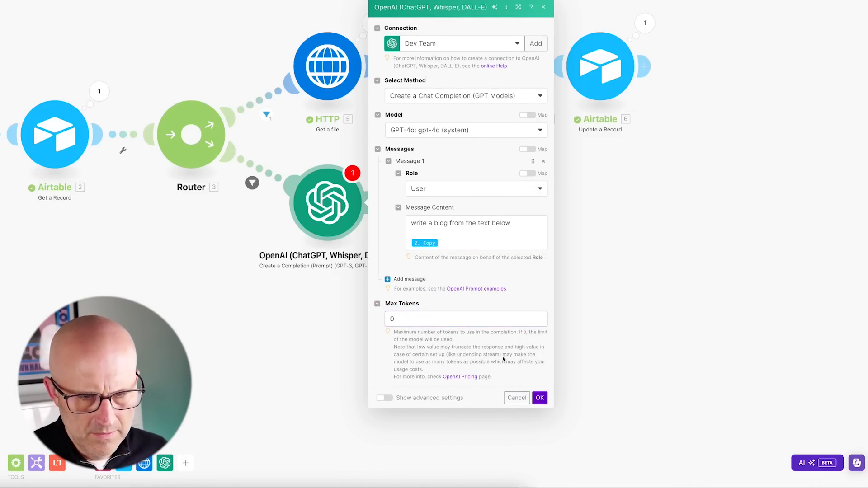
click(540, 398)
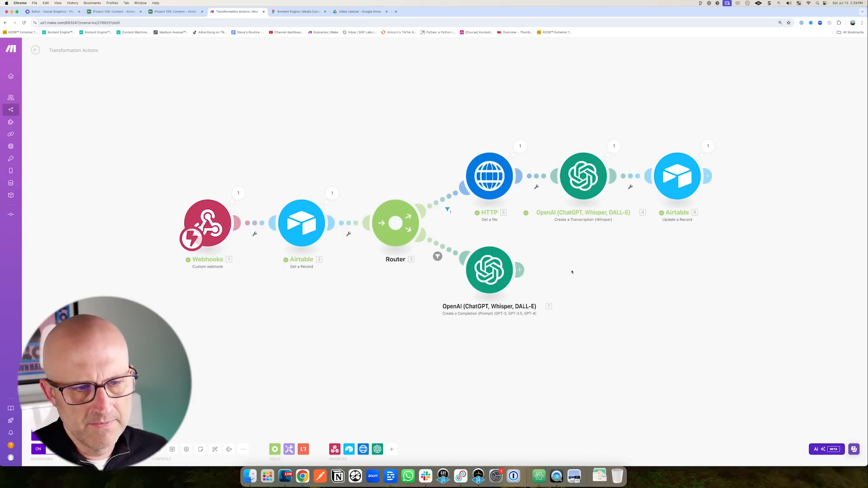
Clone the Airtable Update a Record module after OpenAI [7], mapping 7. Result into Copy.
right_click(691, 180)
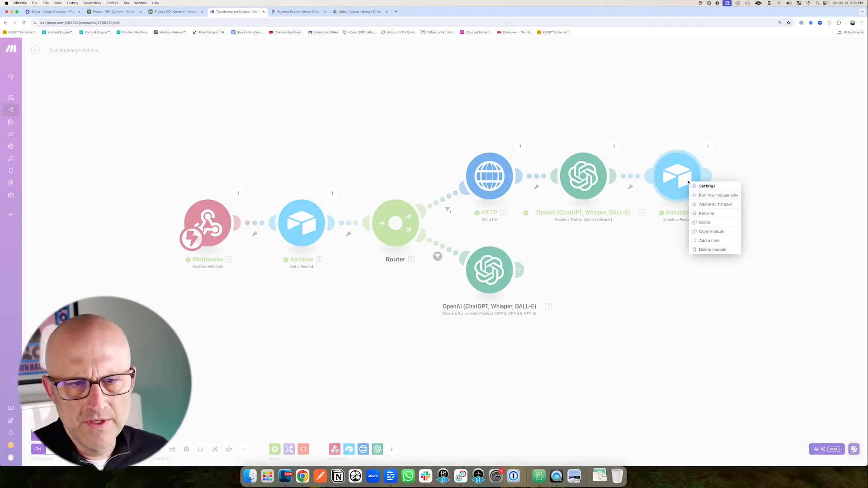
click(705, 222)
click(601, 269)
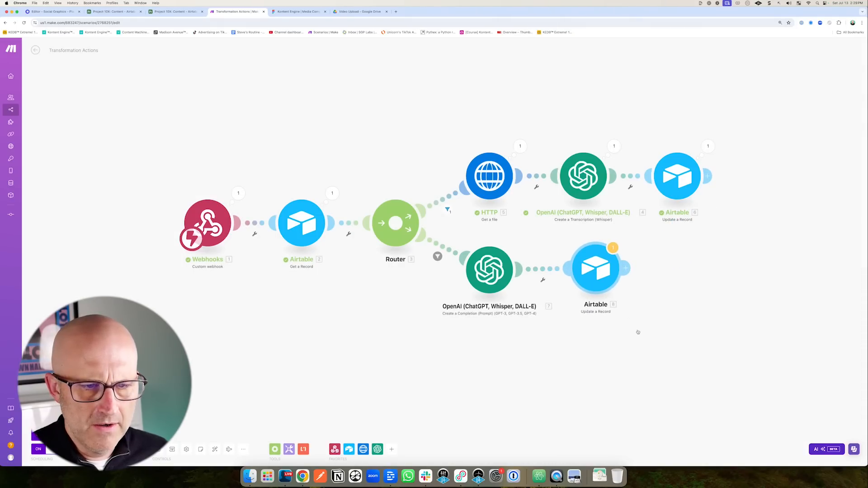
click(615, 247)
click(590, 256)
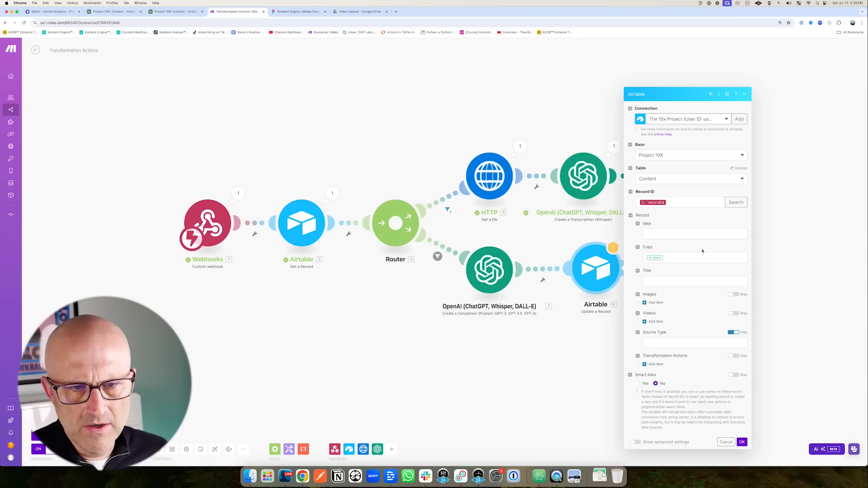
click(679, 255)
key(BackSpace)
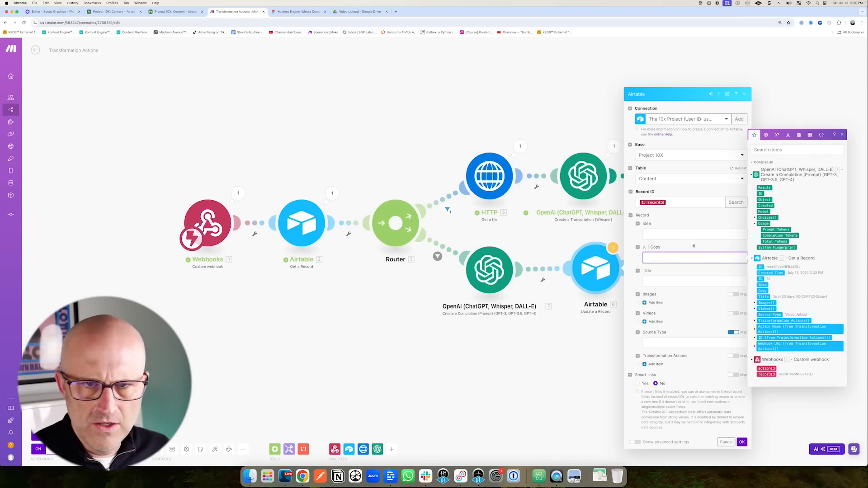
click(764, 188)
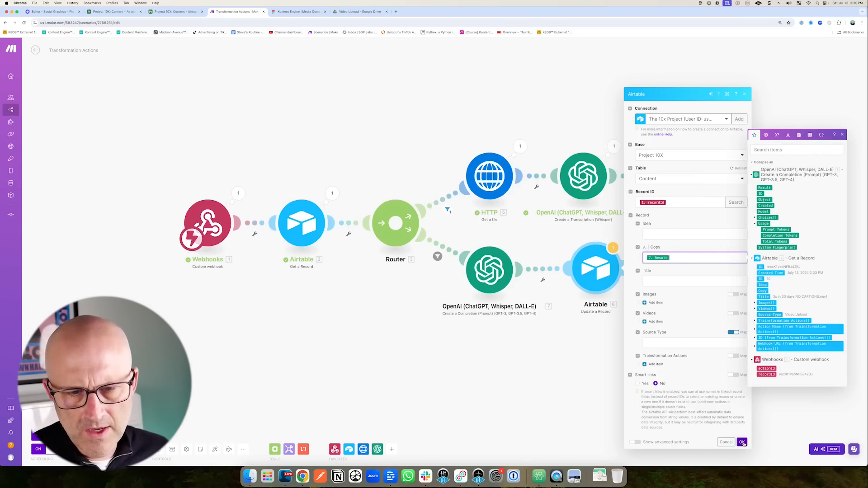
click(741, 443)
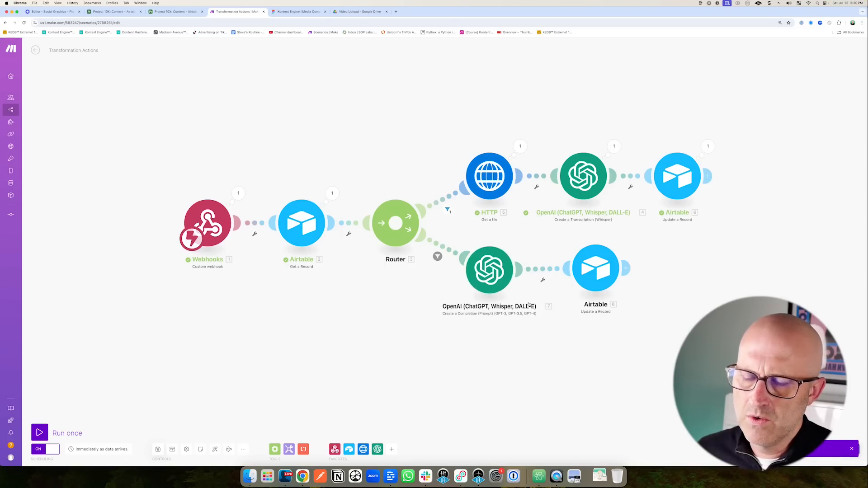
click(126, 14)
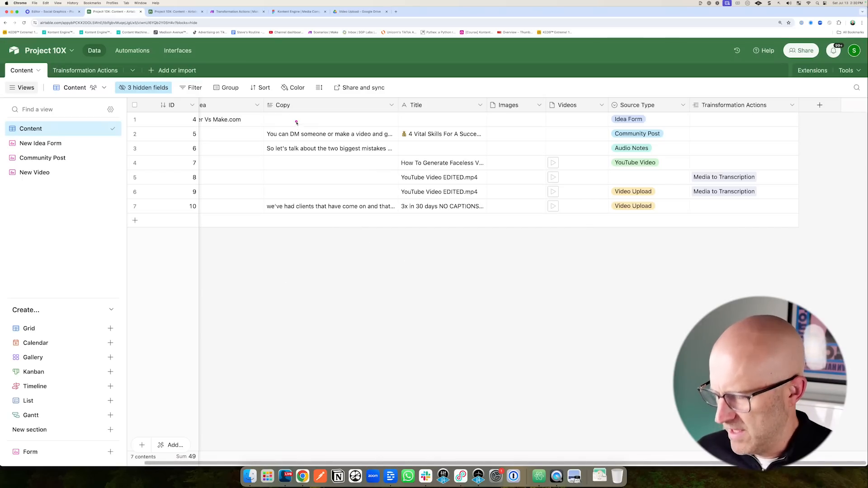
Duplicate the ID 10 record in the Content table as record 11.
drag(247, 82, 422, 231)
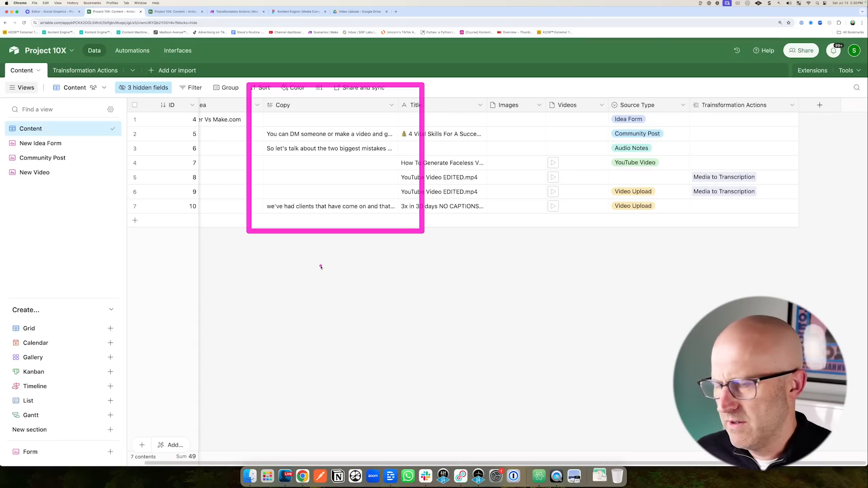
drag(306, 289, 301, 217)
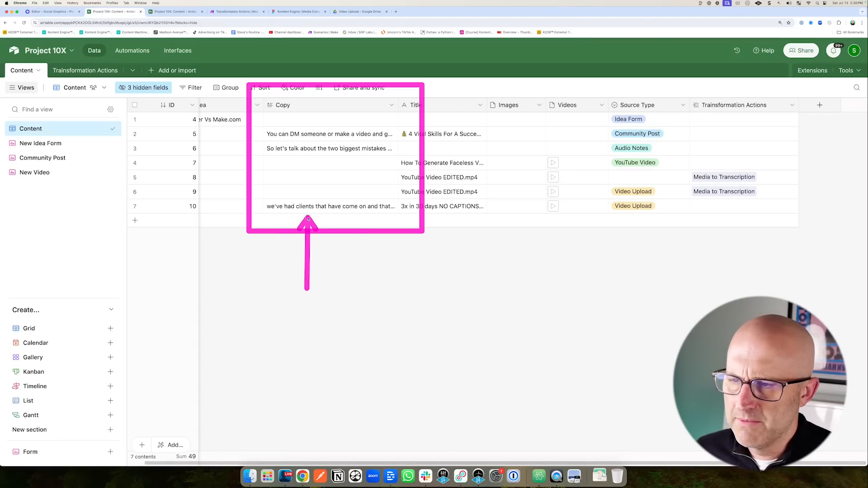
key(Escape)
scroll(285, 208, left, 1)
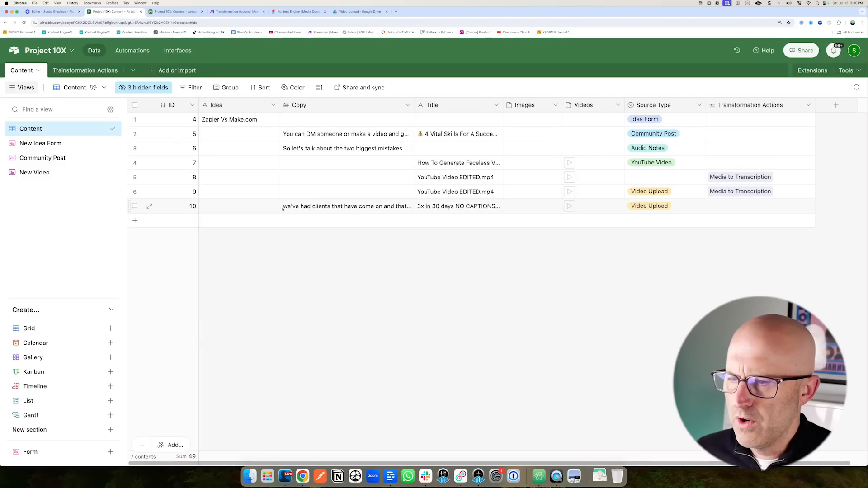
right_click(298, 208)
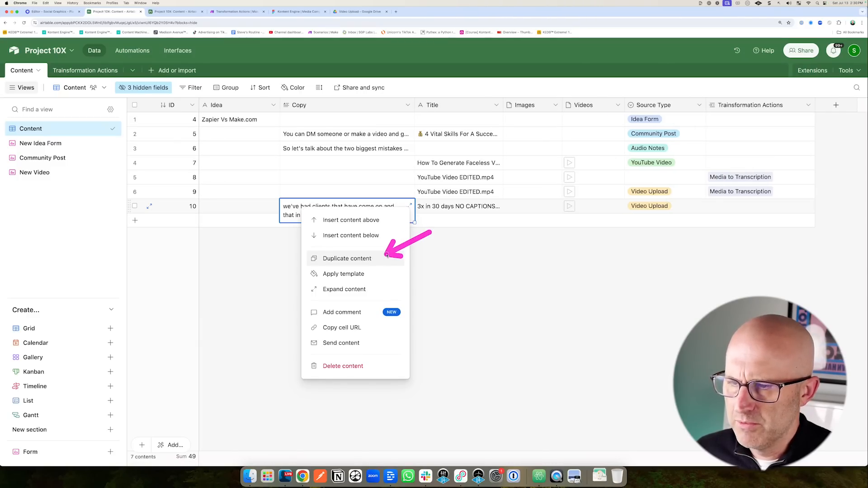
click(368, 259)
drag(362, 156, 337, 195)
mouse_move(349, 304)
mouse_down()
mouse_move(322, 233)
mouse_move(384, 230)
mouse_up()
mouse_move(362, 158)
mouse_down()
mouse_move(317, 195)
mouse_move(373, 204)
mouse_up()
mouse_move(308, 294)
mouse_down()
mouse_move(301, 276)
mouse_move(309, 224)
mouse_move(367, 226)
mouse_up()
mouse_move(358, 168)
mouse_down()
mouse_move(340, 193)
mouse_move(362, 201)
mouse_up()
drag(247, 92, 243, 40)
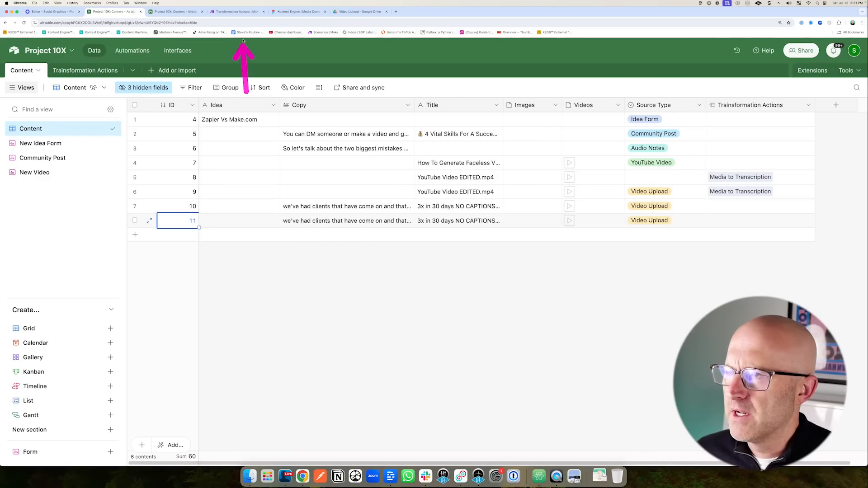
click(235, 11)
Run the scenario once and switch off the Trigger Transformation Action automation.
drag(99, 352, 52, 418)
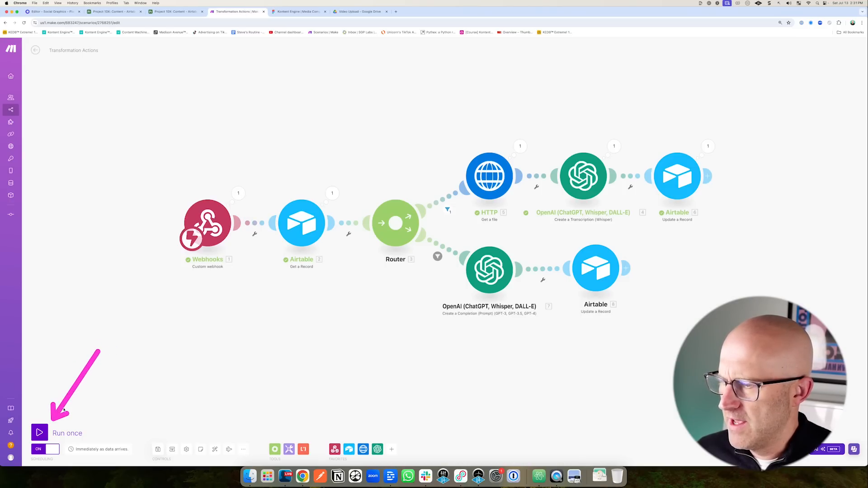
click(39, 432)
key(ctrl+shift+Tab)
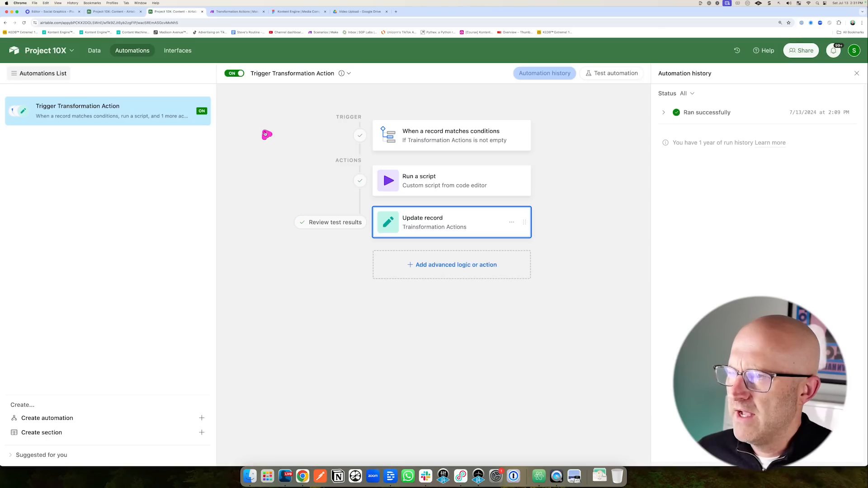
click(237, 75)
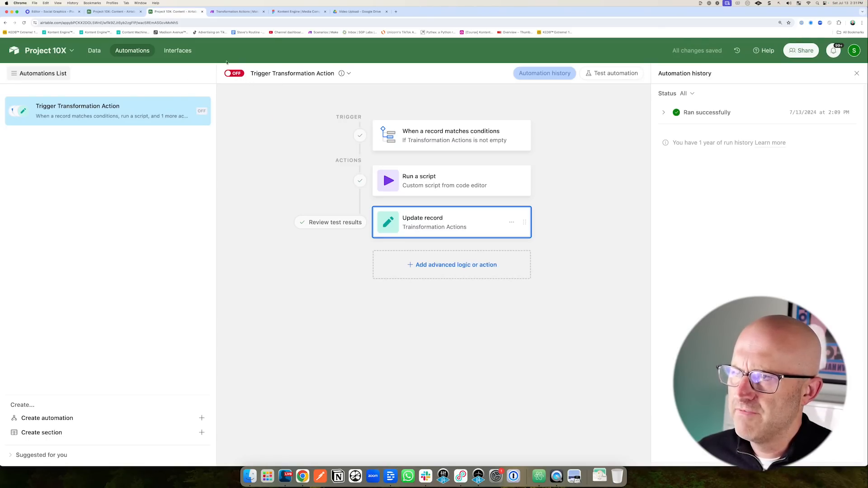
drag(274, 140, 351, 194)
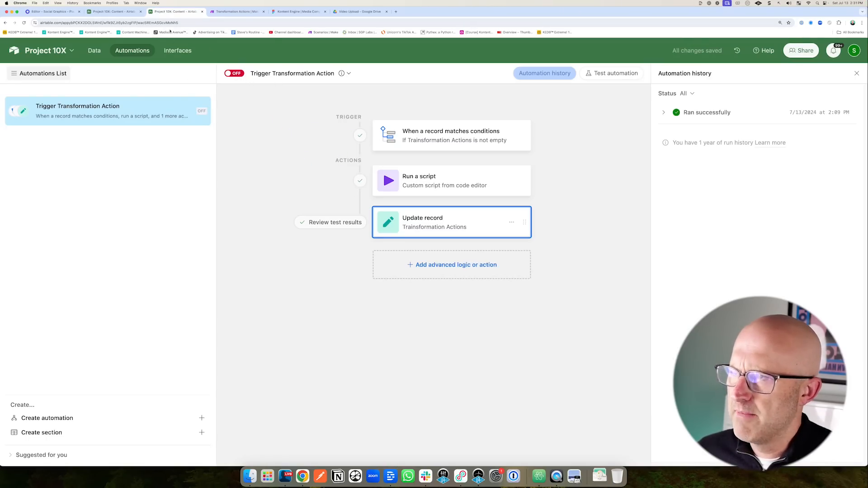
Set record 11's transformation action to Text to Blog.
key(ctrl+shift+Tab)
drag(669, 254, 693, 238)
click(712, 221)
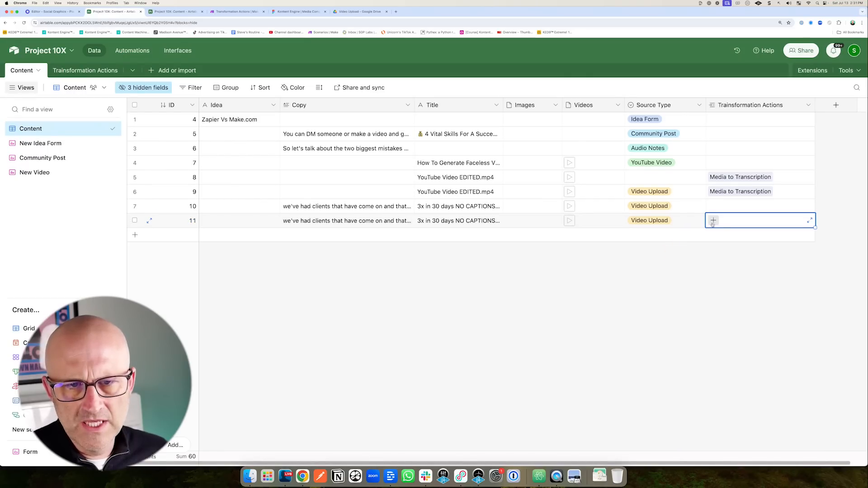
click(712, 220)
click(621, 302)
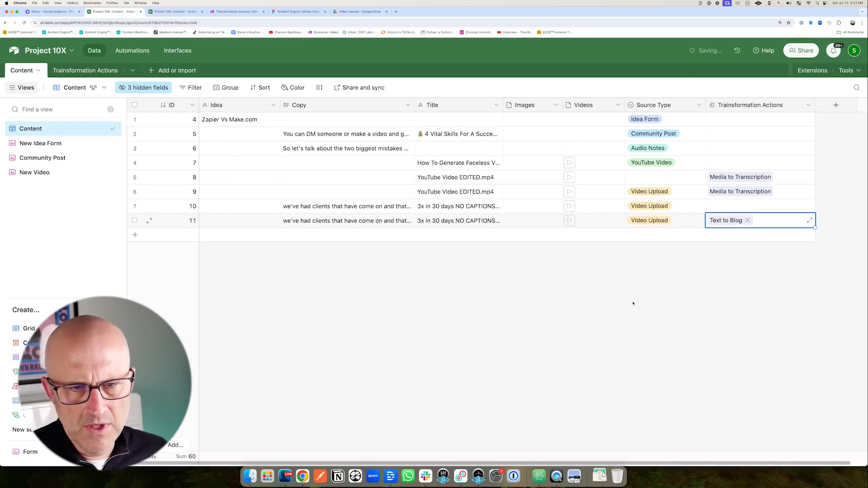
Open the trigger's test step and choose a record to test with.
click(178, 13)
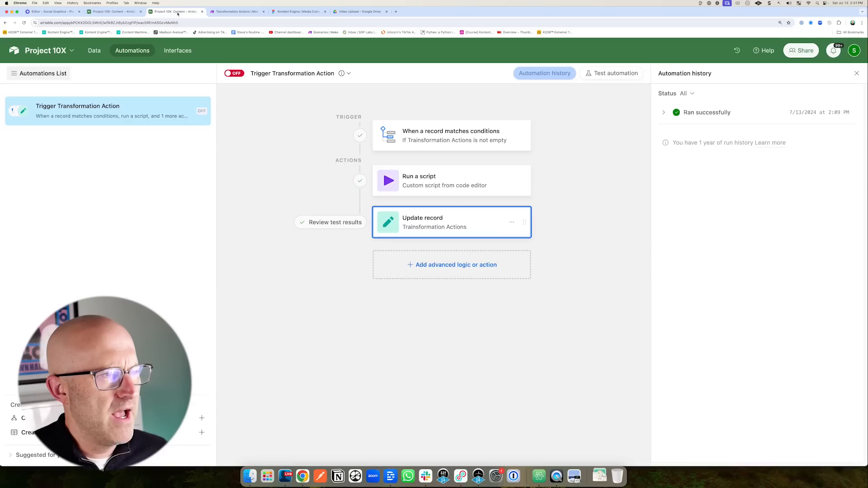
click(511, 139)
click(816, 335)
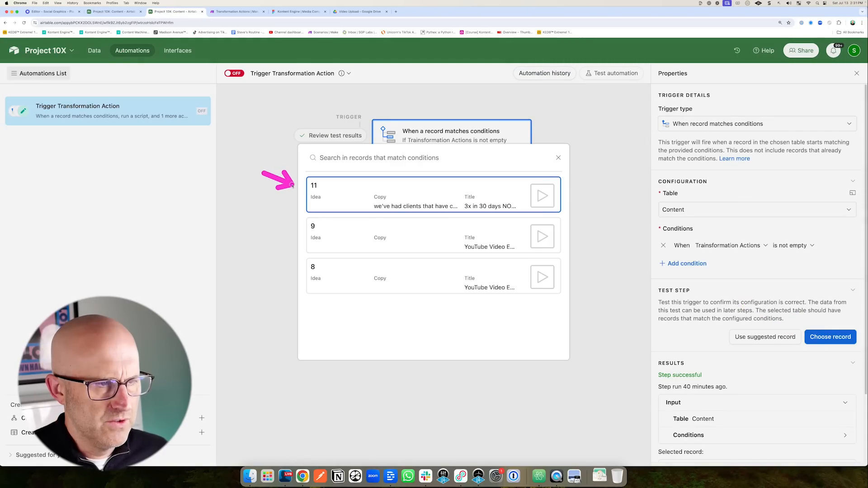
Test the automation trigger with record 11 and test the Run a script action.
click(346, 195)
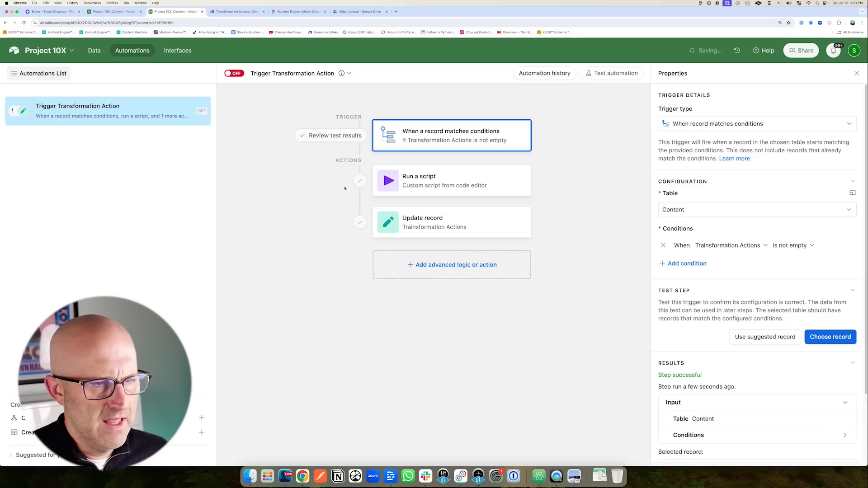
click(441, 181)
scroll(750, 307, down, 5)
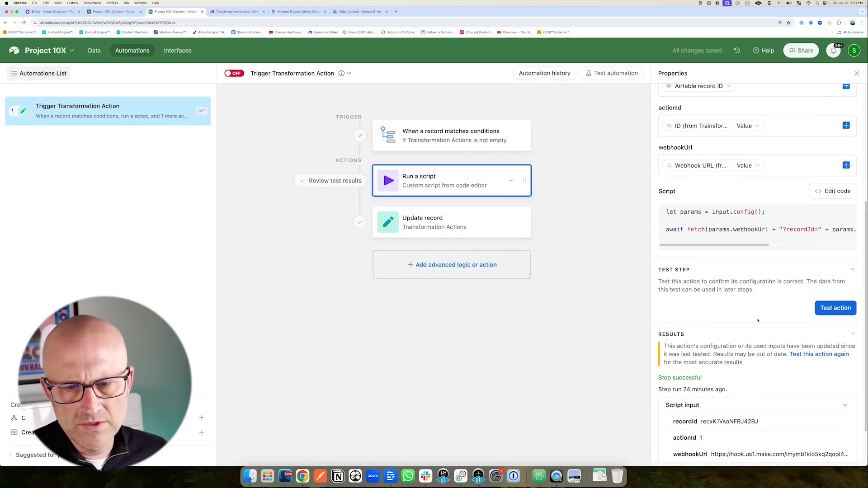
click(831, 308)
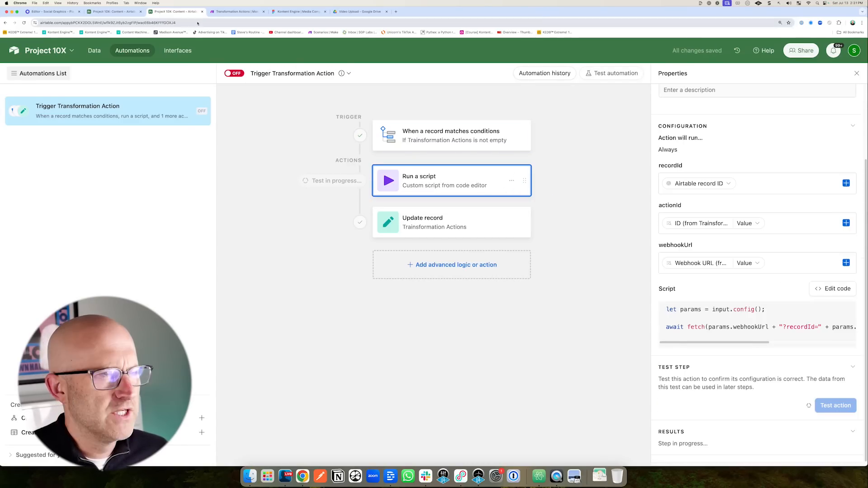
Confirm the Make blog route ran, then return to the Airtable Content grid.
click(234, 11)
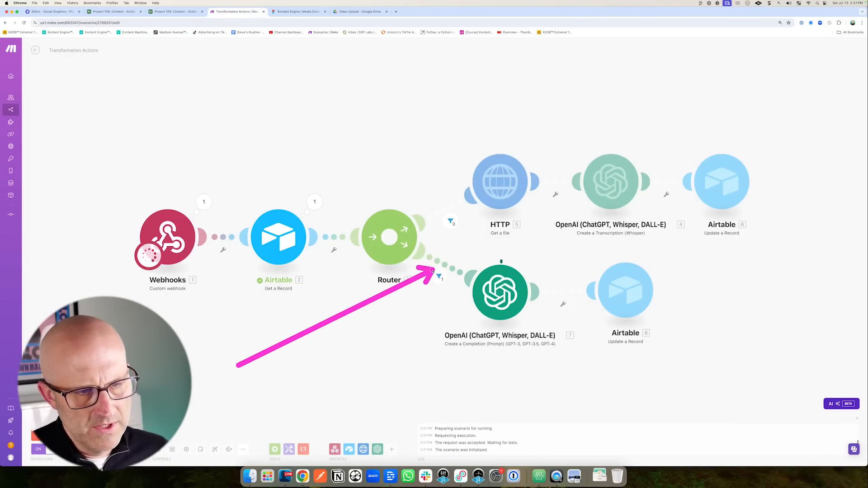
drag(573, 202, 519, 257)
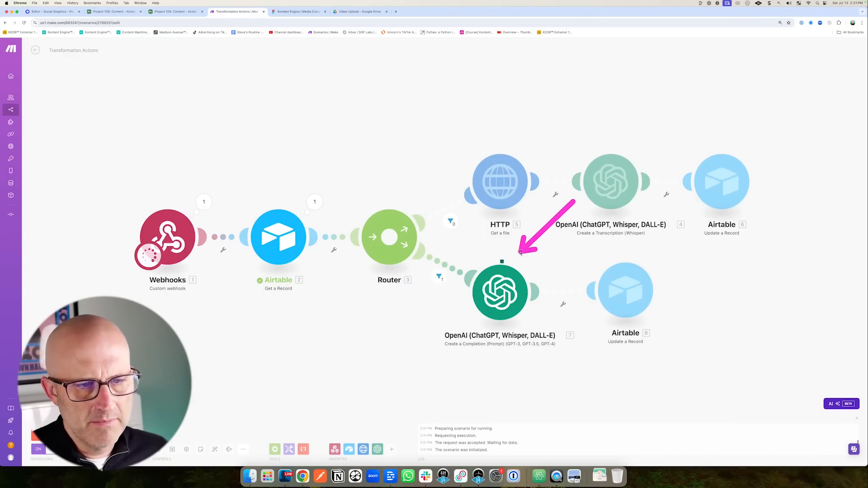
drag(729, 360, 677, 324)
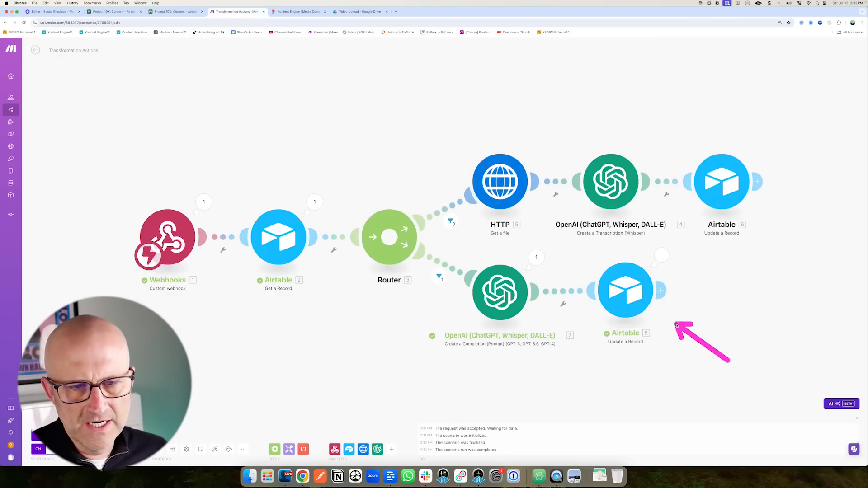
click(114, 12)
drag(328, 311, 311, 249)
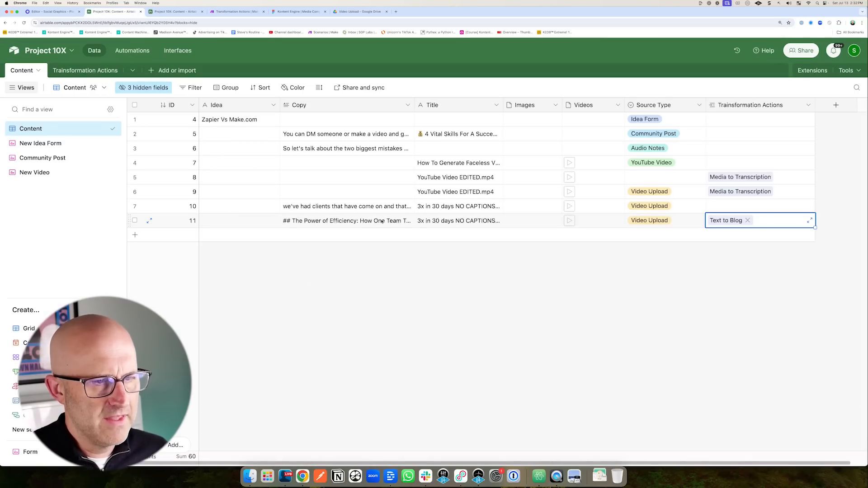
Expand record 11's Copy to read the blog post 'The Power of Efficiency', then close it.
click(337, 221)
click(409, 220)
mouse_move(358, 182)
mouse_down()
mouse_move(433, 143)
mouse_move(443, 277)
mouse_up()
click(657, 275)
mouse_move(656, 274)
mouse_down()
mouse_move(699, 221)
mouse_move(711, 102)
mouse_move(708, 232)
mouse_move(722, 222)
mouse_up()
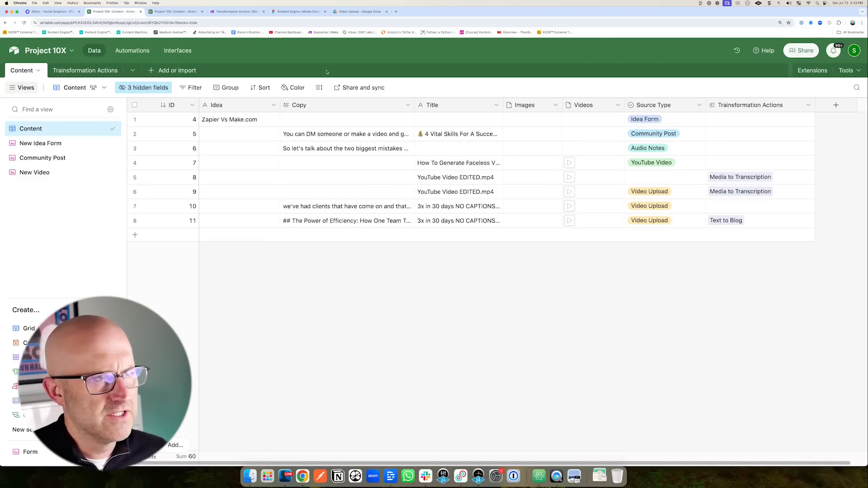
Confirm Text to Carousel is action ID 3, then view the Make scenario's empty third route.
click(177, 11)
mouse_move(589, 277)
mouse_down()
mouse_move(535, 235)
mouse_move(466, 234)
mouse_move(502, 232)
mouse_up()
drag(278, 138, 251, 102)
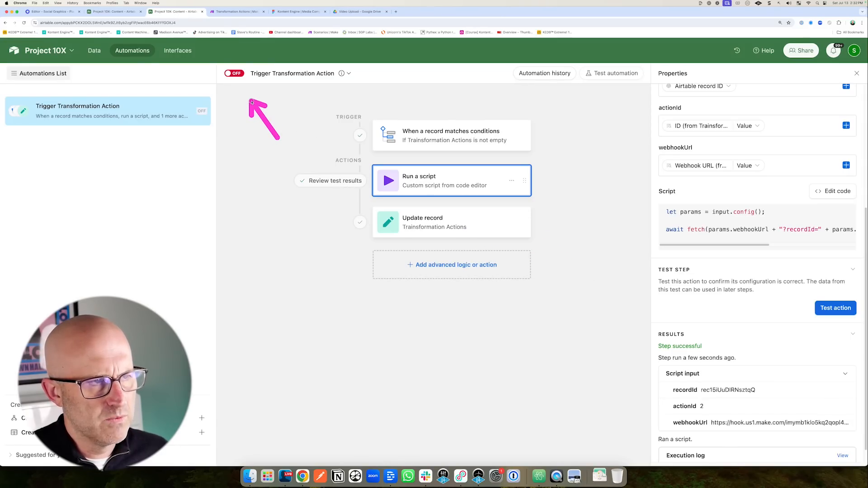
click(237, 12)
mouse_move(381, 347)
mouse_down()
mouse_move(430, 255)
mouse_move(579, 302)
mouse_up()
mouse_move(191, 231)
mouse_down()
mouse_move(155, 155)
mouse_move(195, 161)
mouse_up()
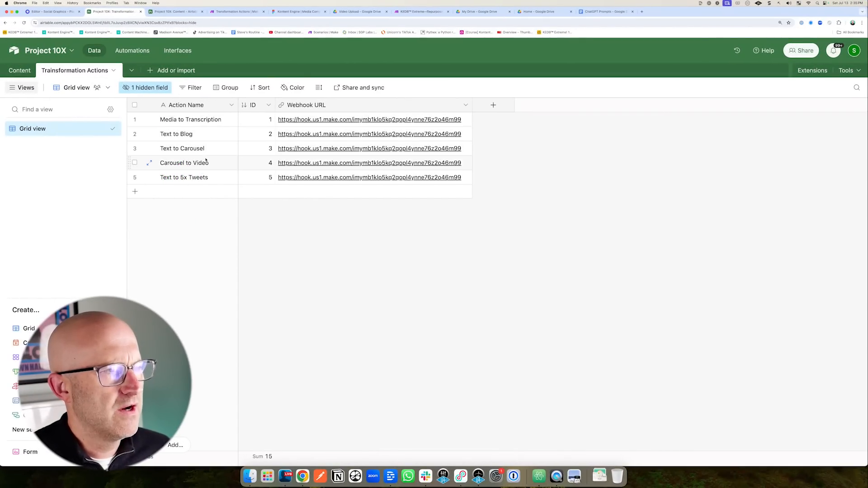
drag(219, 131, 236, 16)
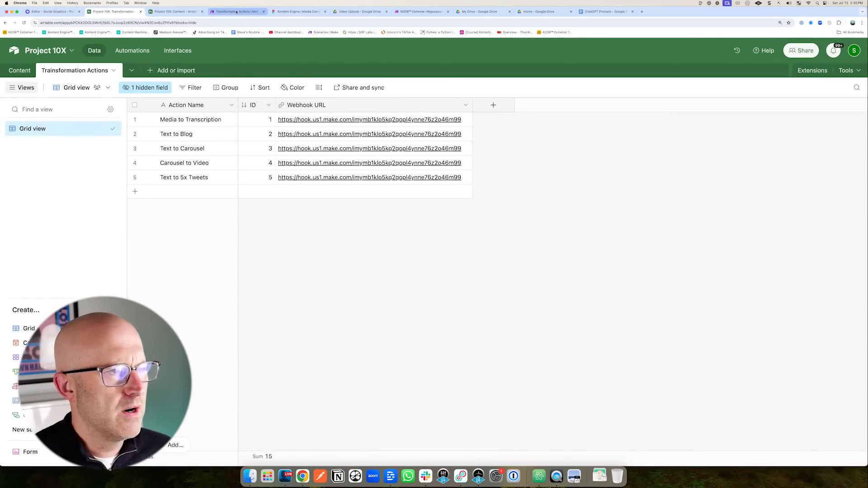
click(236, 12)
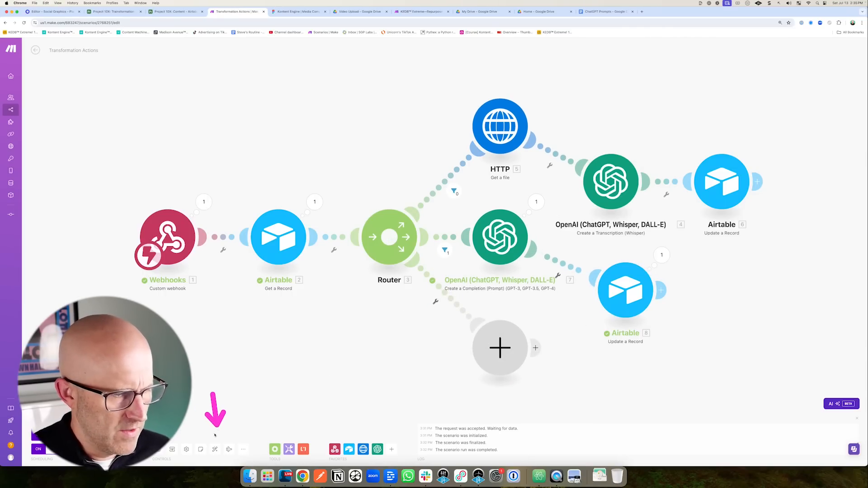
Auto-align the scenario and filter the third route to pass only when 1. actionId equals 3.
click(215, 449)
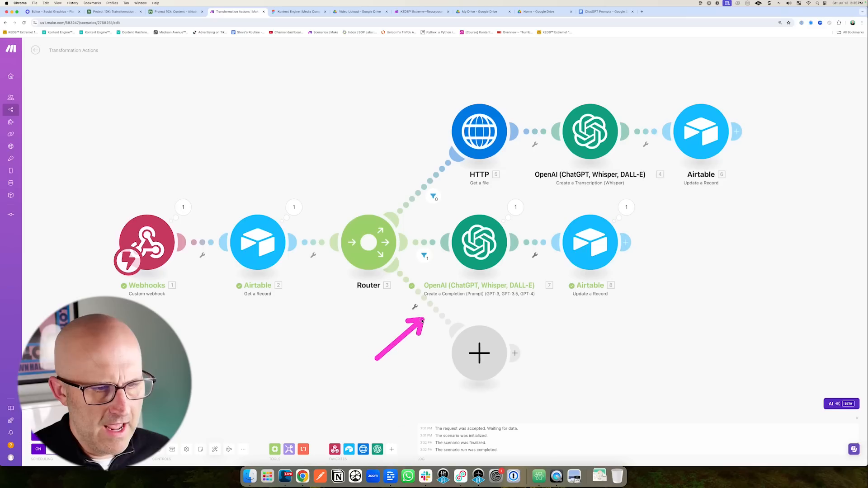
click(428, 305)
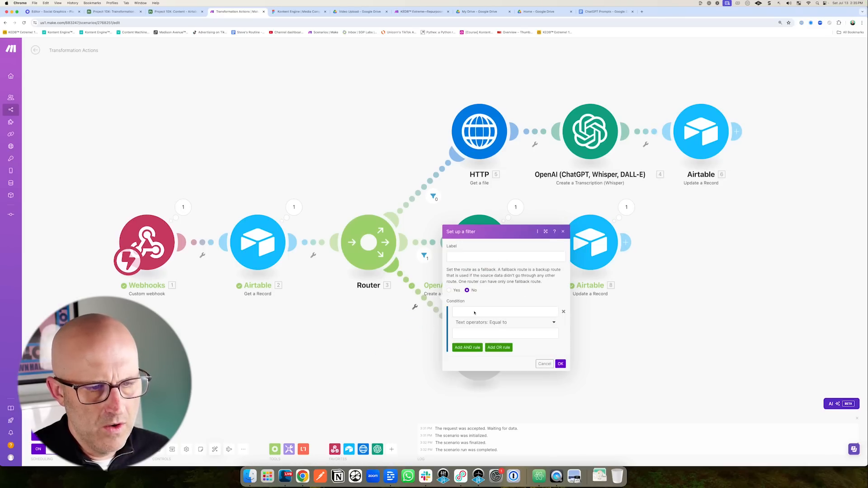
click(505, 313)
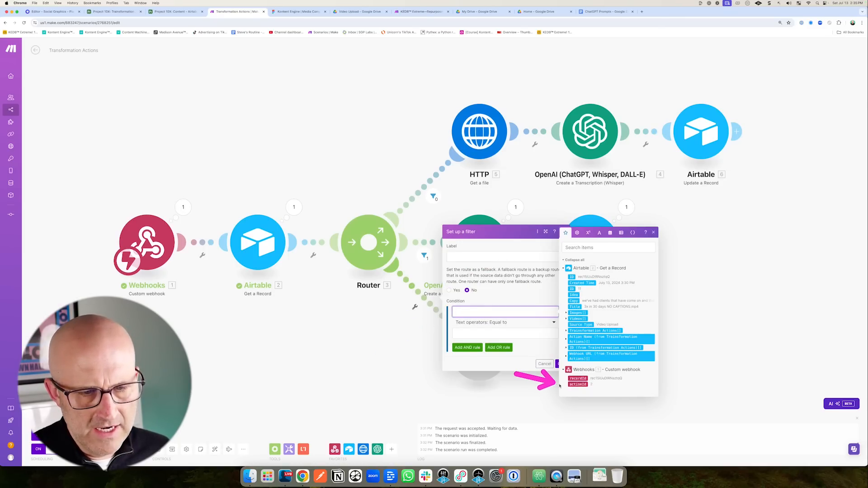
click(577, 385)
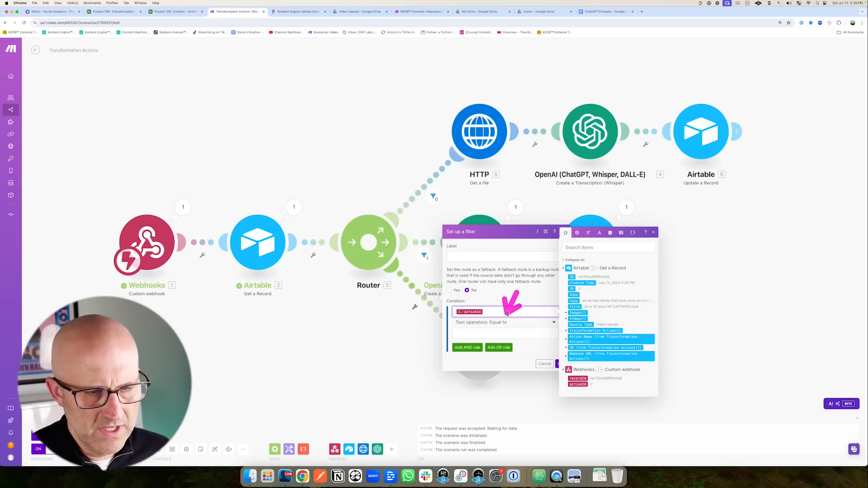
click(469, 334)
text(3)
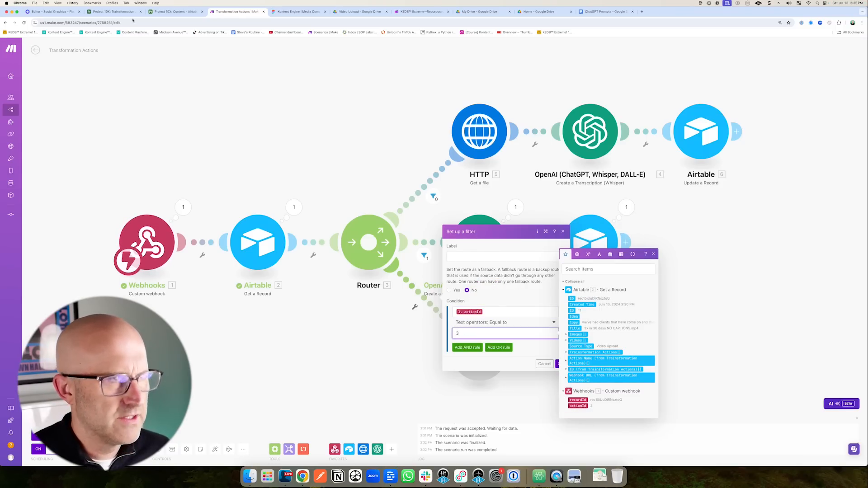
click(105, 12)
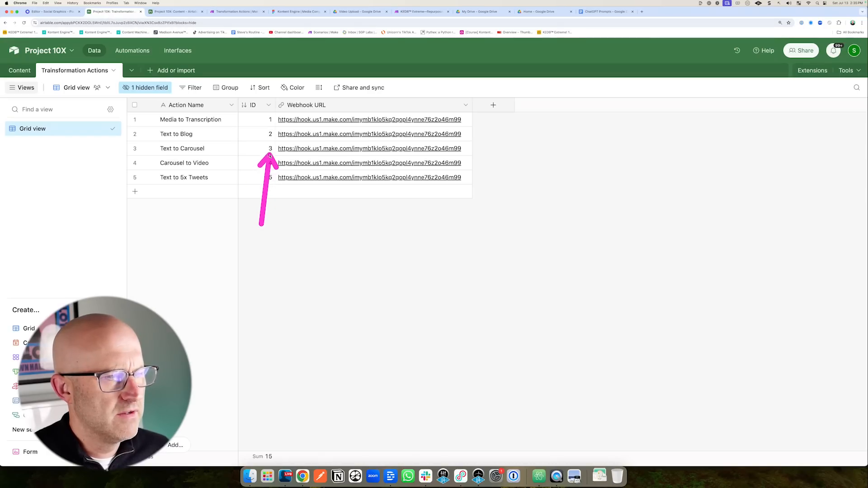
click(253, 12)
click(561, 246)
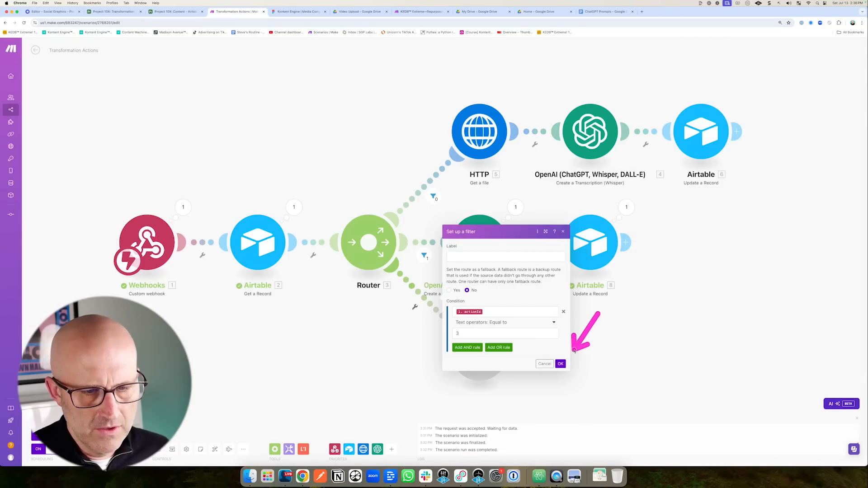
click(560, 364)
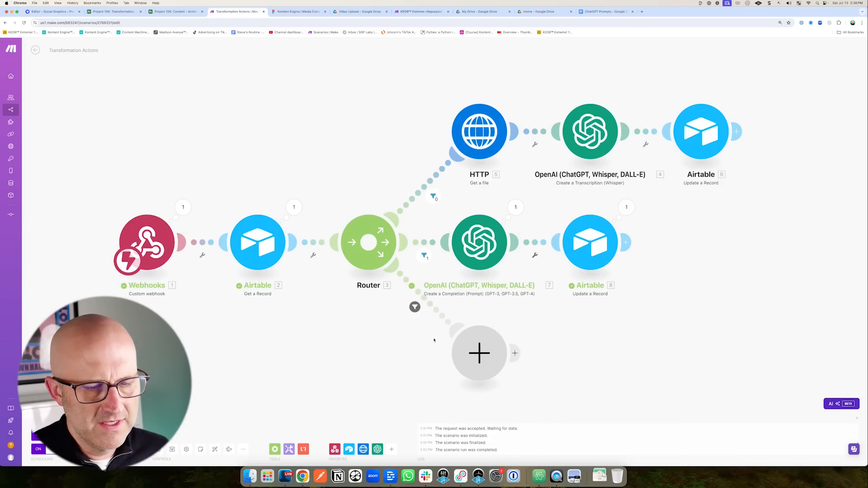
click(95, 13)
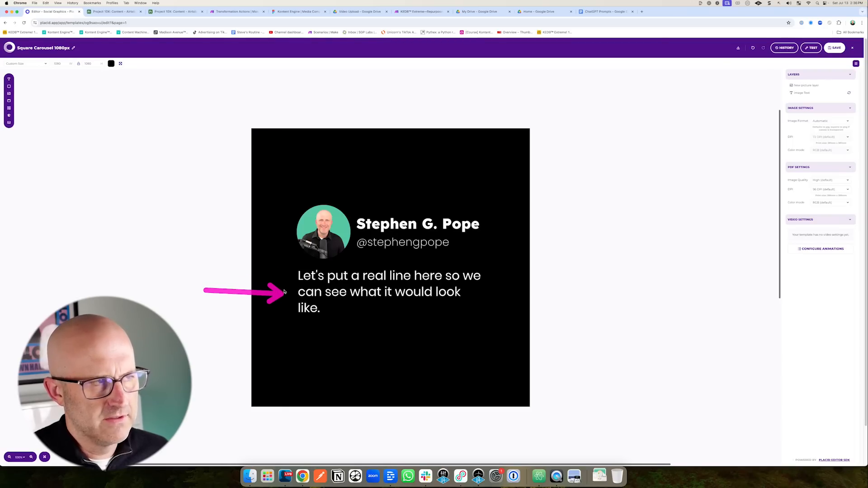
click(236, 12)
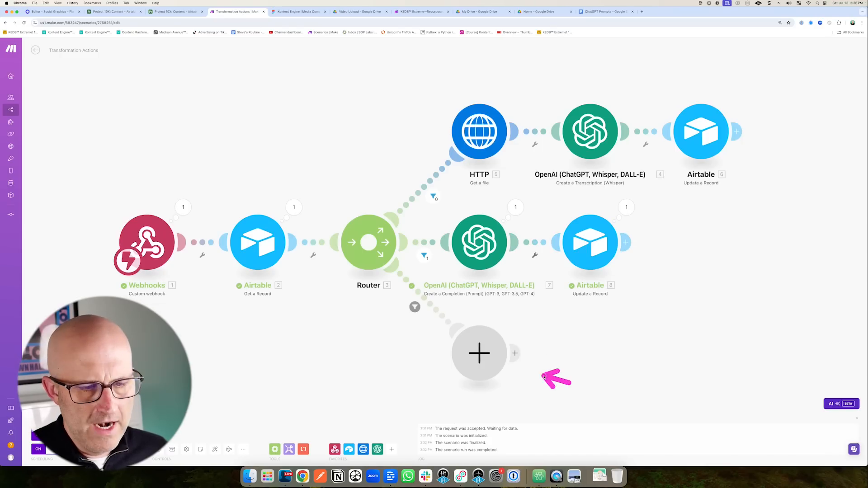
Add an OpenAI Create a Completion module using gpt-4o to the third route.
click(495, 364)
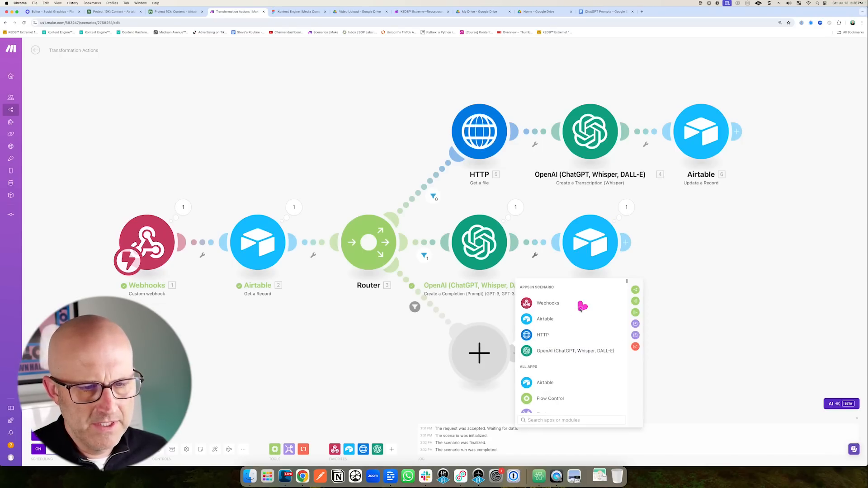
click(558, 352)
click(560, 370)
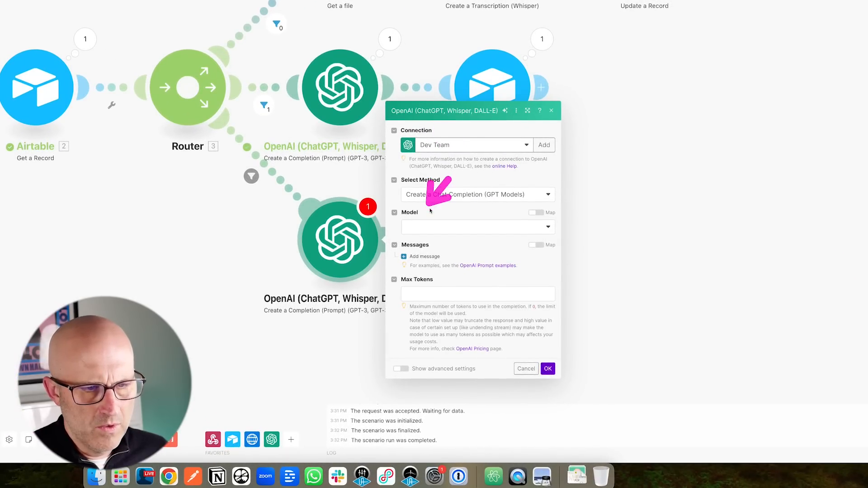
click(442, 227)
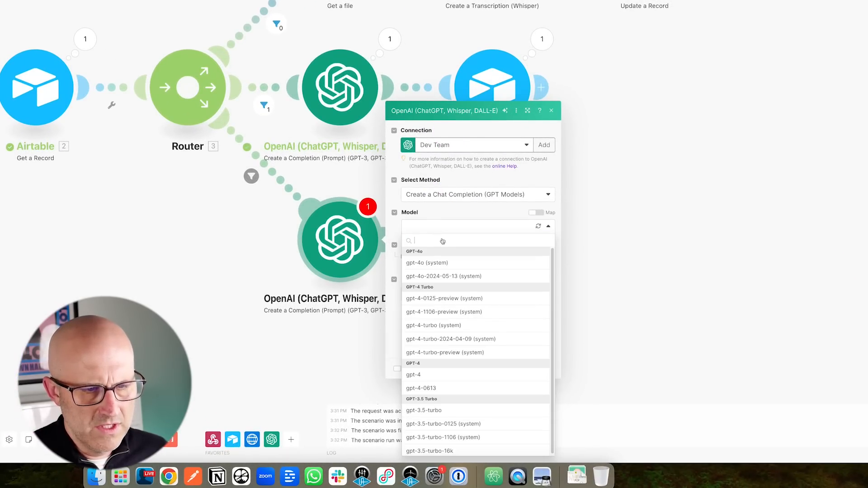
click(435, 263)
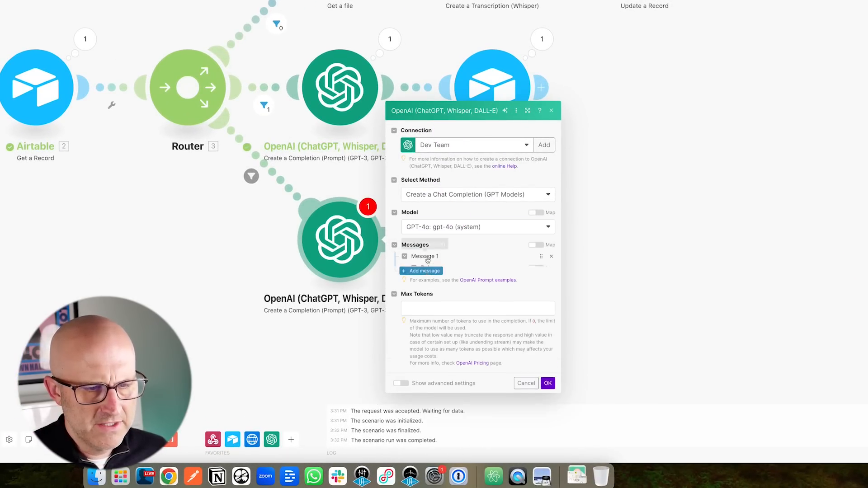
Add a User message asking for a five-point summary of the mapped 2. Copy field.
click(420, 257)
click(456, 236)
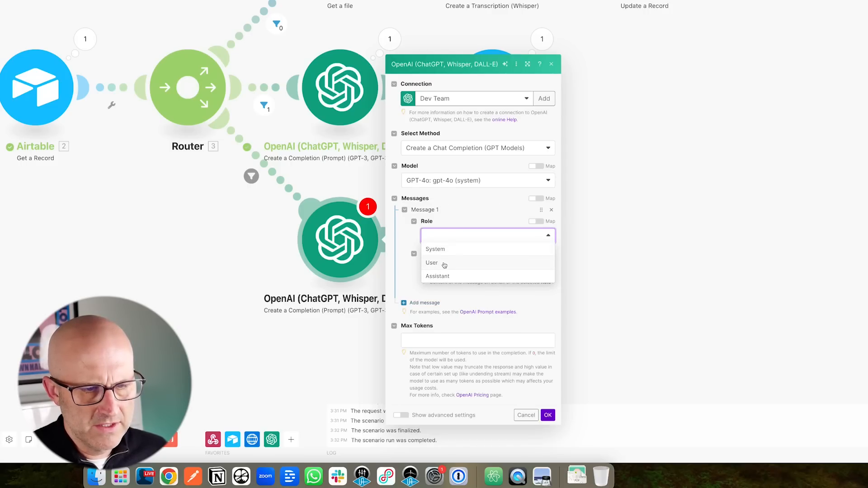
click(444, 263)
click(443, 269)
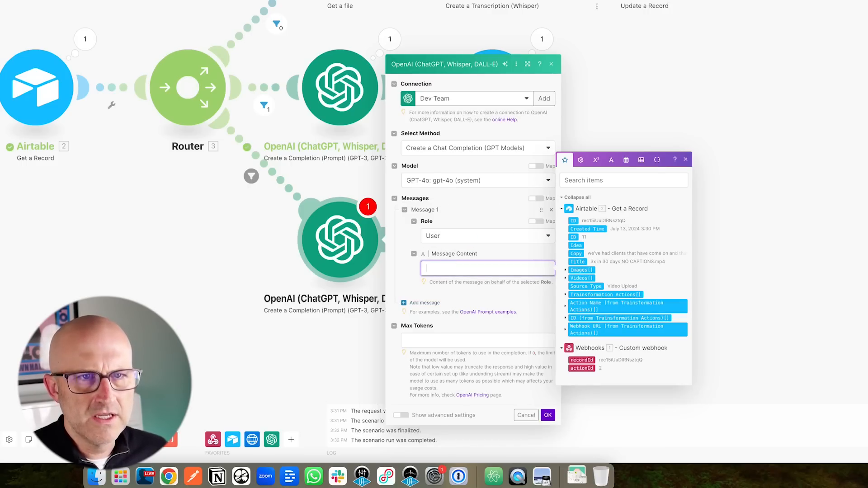
text(Read the text above and summarize it into 5 main points that are 15 words or less.)
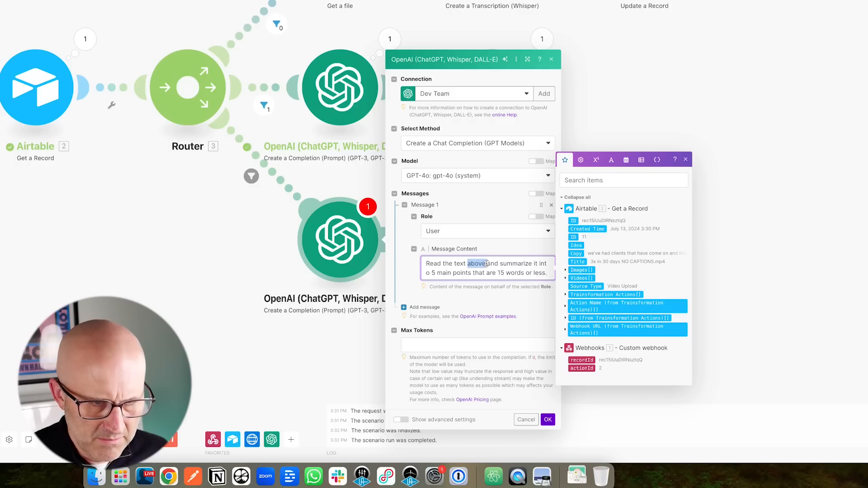
text(below)
key(Return)
key(Return)
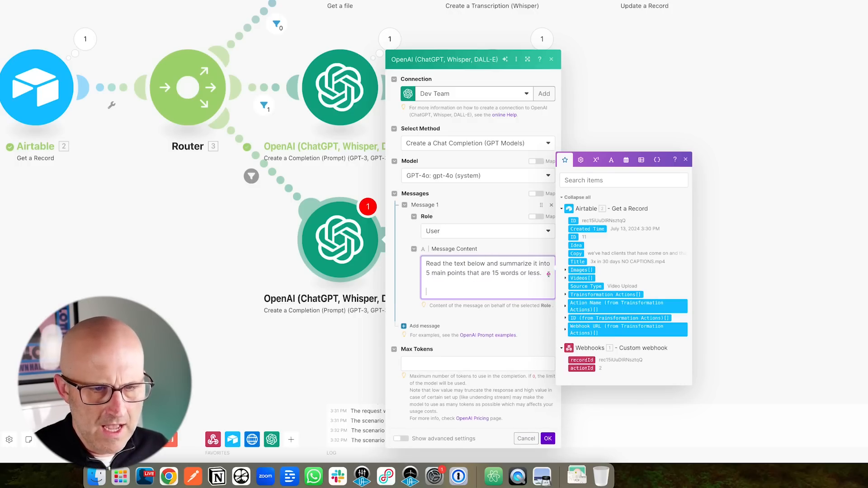
click(576, 254)
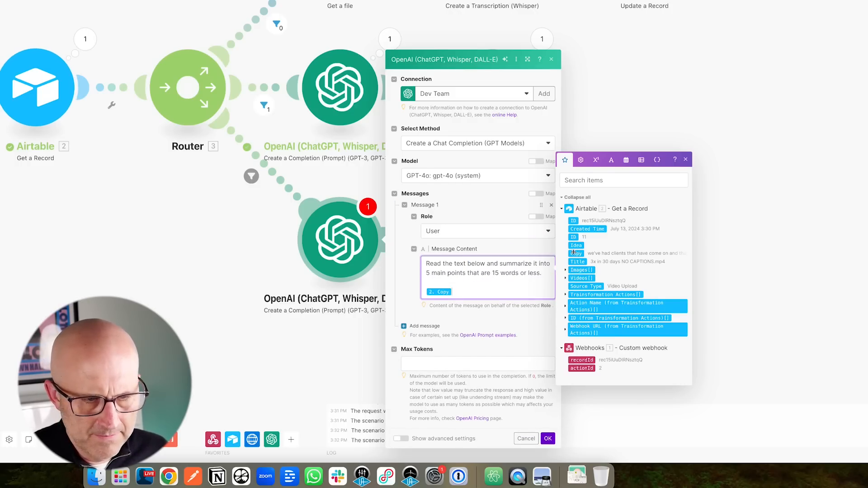
click(423, 388)
Set the response format to JSON Object, then save the scenario and run it once.
click(400, 428)
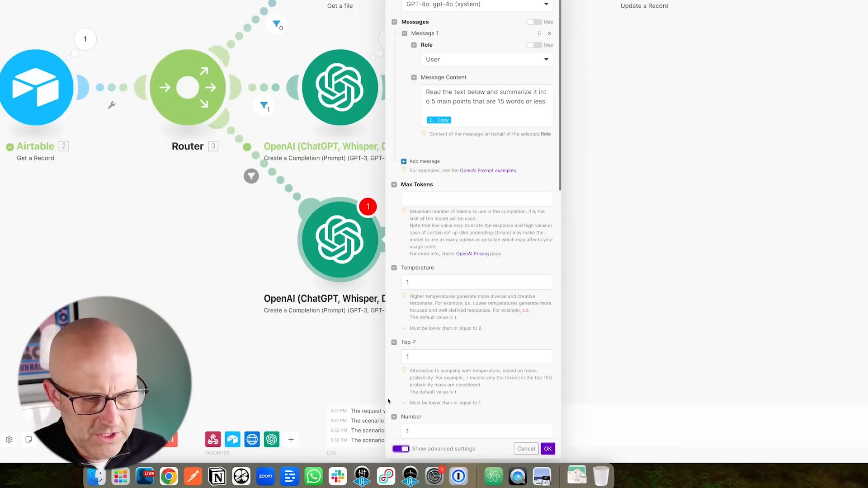
click(415, 199)
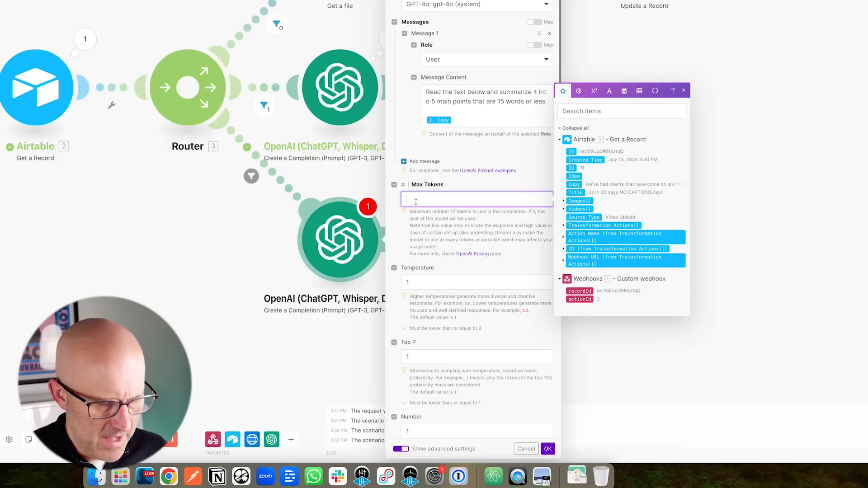
scroll(429, 278, down, 10)
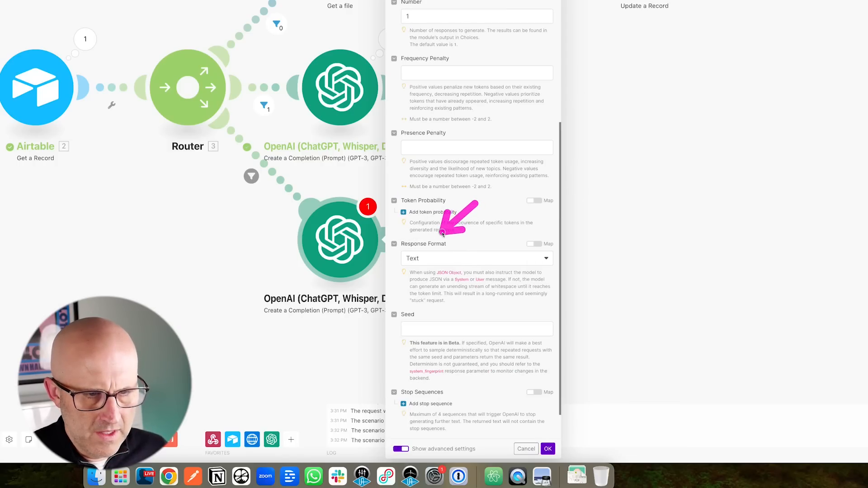
click(427, 260)
click(432, 299)
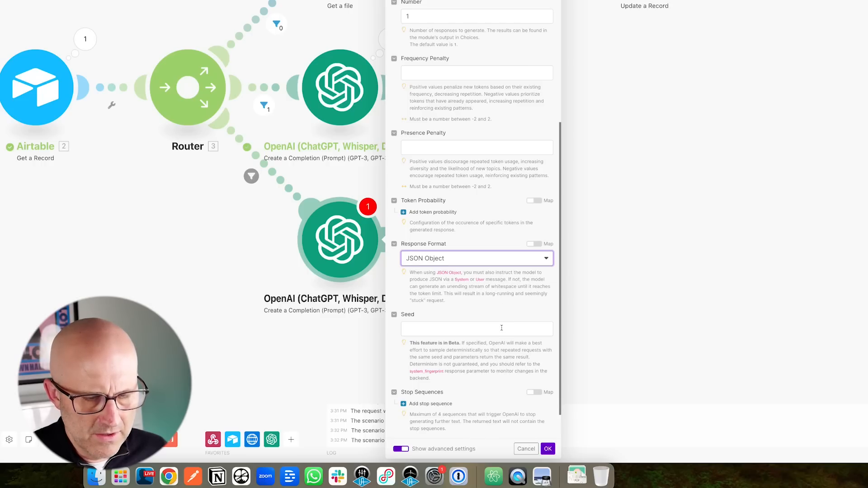
scroll(501, 327, up, 4)
scroll(501, 327, down, 3)
scroll(501, 327, up, 9)
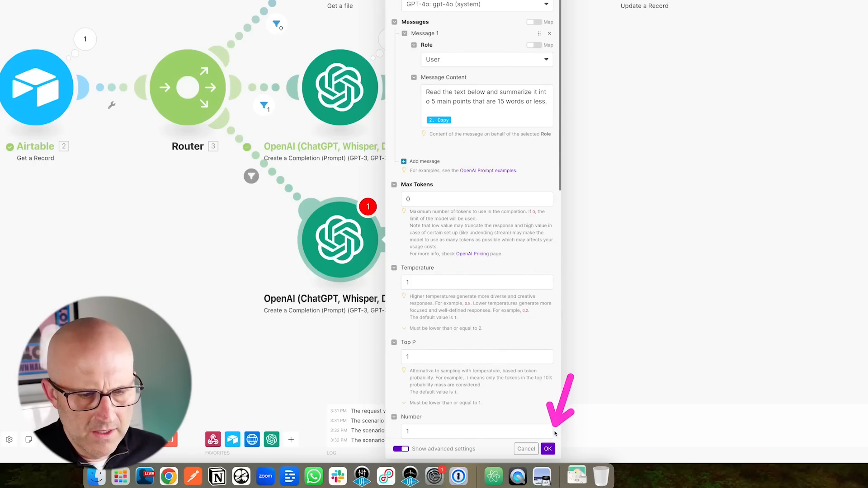
click(548, 448)
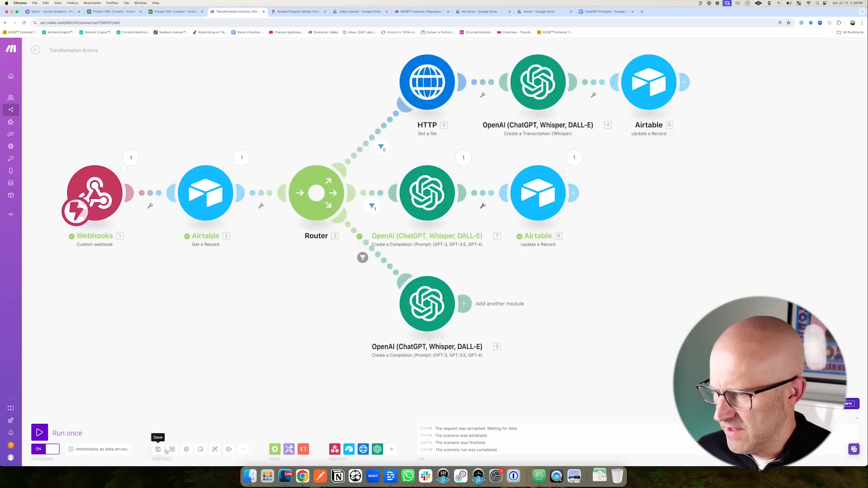
click(156, 450)
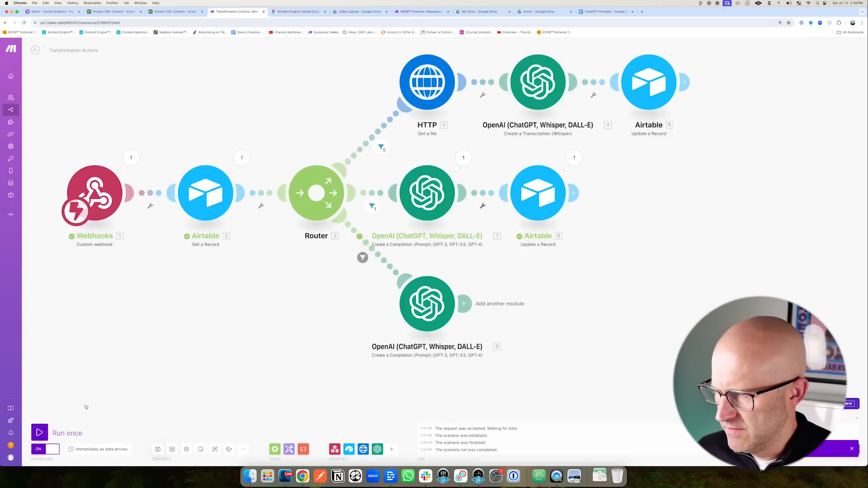
click(48, 435)
Replace record 11's Text to Blog action with Text to Carousel.
click(113, 11)
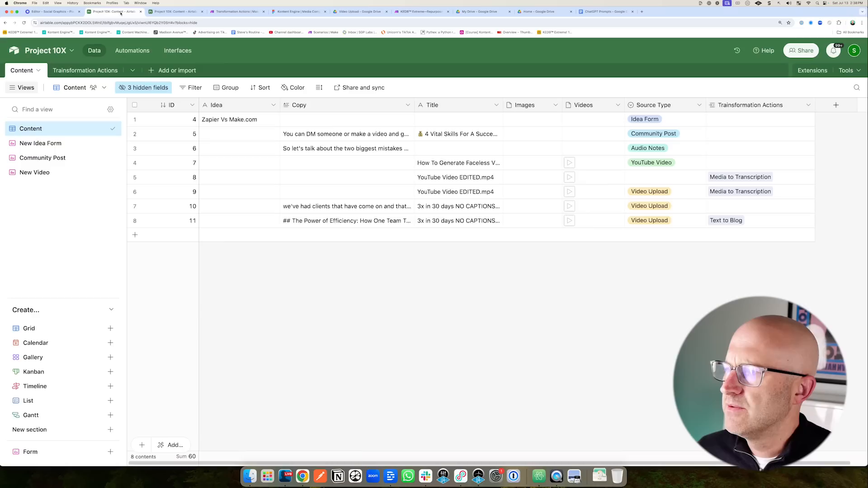
click(735, 221)
key(Delete)
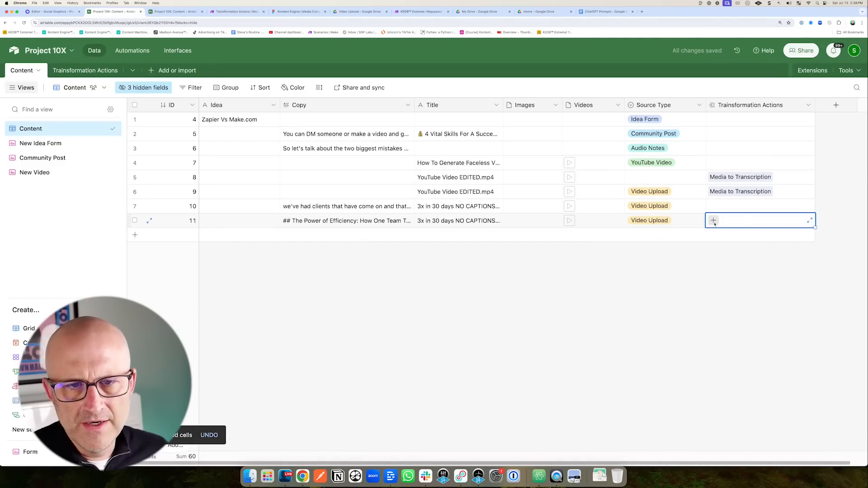
click(713, 221)
click(688, 352)
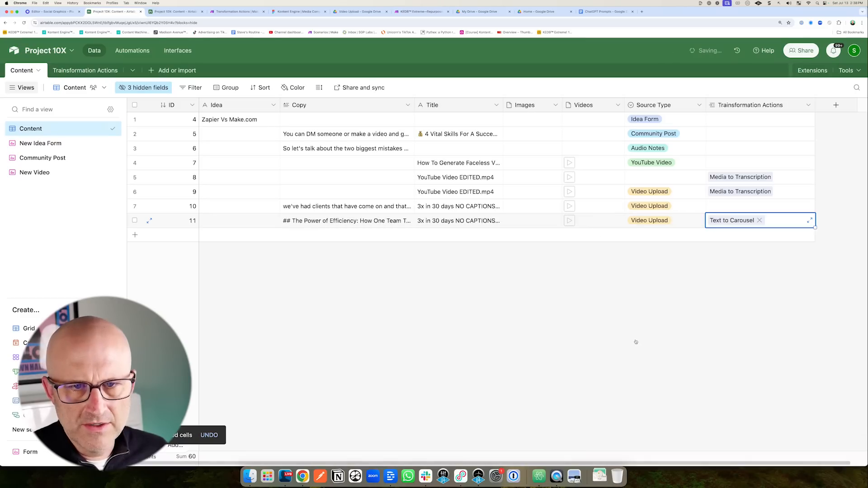
Open the Trigger Transformation Action automation's trigger and choose a test record.
click(173, 11)
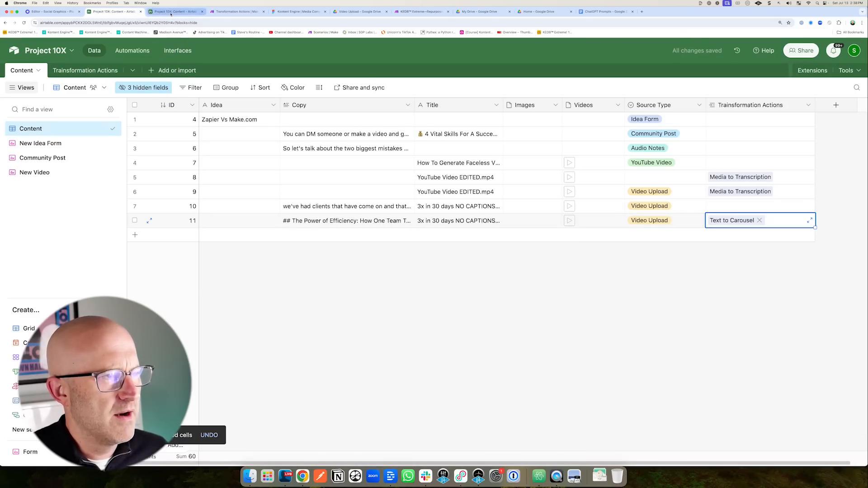
click(498, 141)
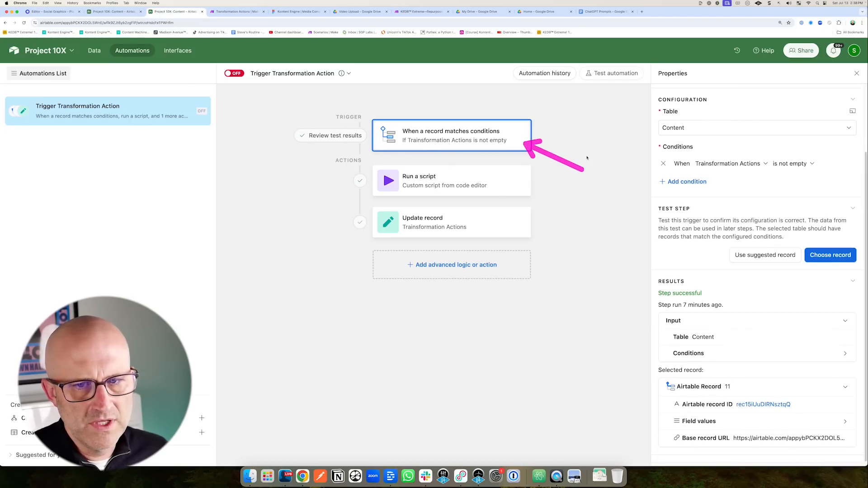
click(819, 259)
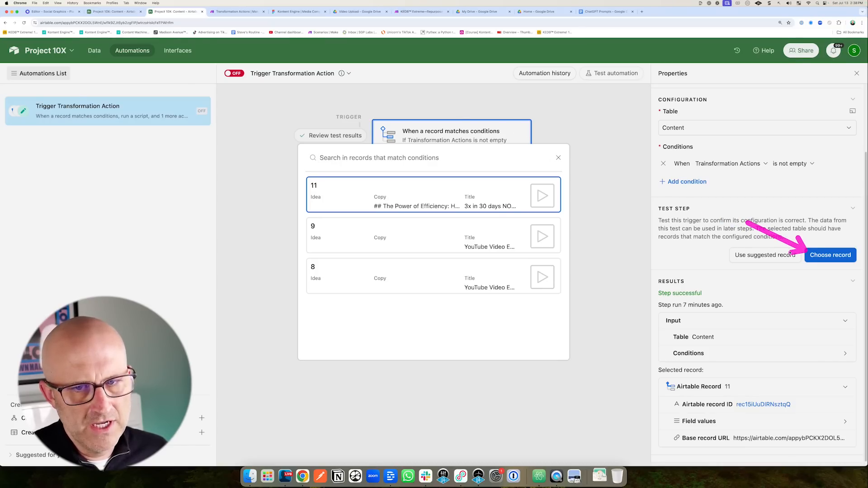
Retest the trigger with record 11 and test the Run a script action again.
click(392, 191)
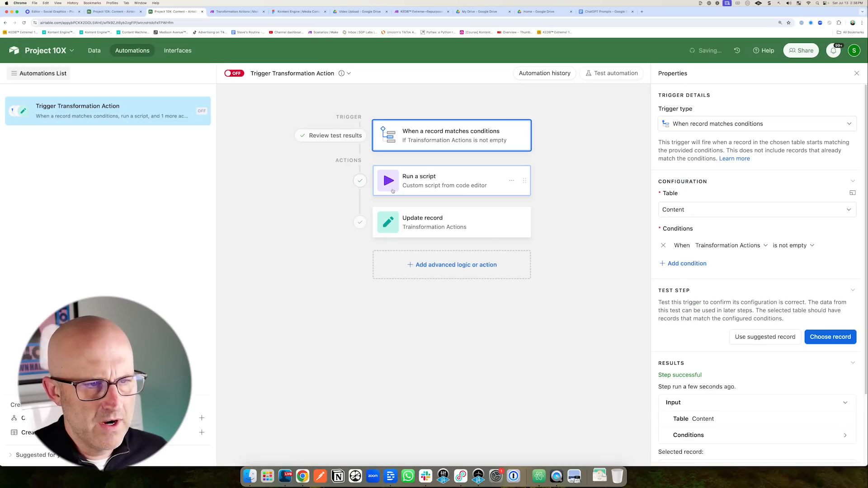
click(432, 179)
scroll(763, 269, down, 5)
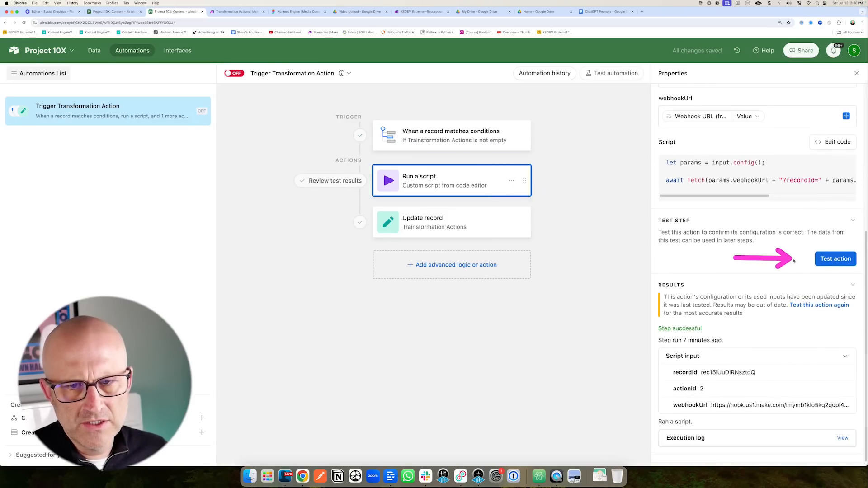
click(835, 259)
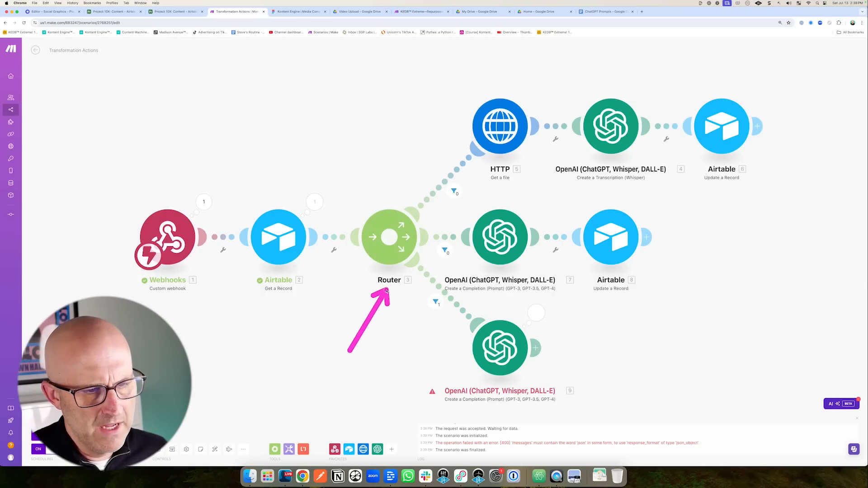
Inspect the OpenAI module's error about messages lacking 'json' and open its settings.
click(538, 315)
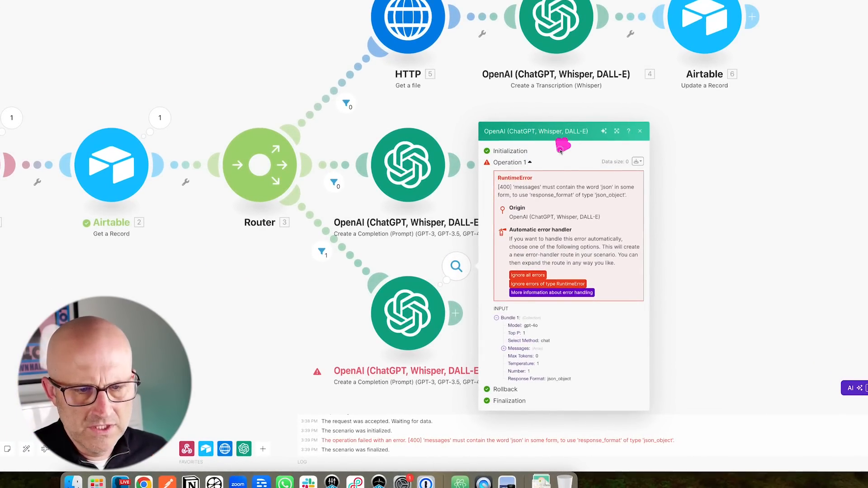
drag(560, 151, 541, 180)
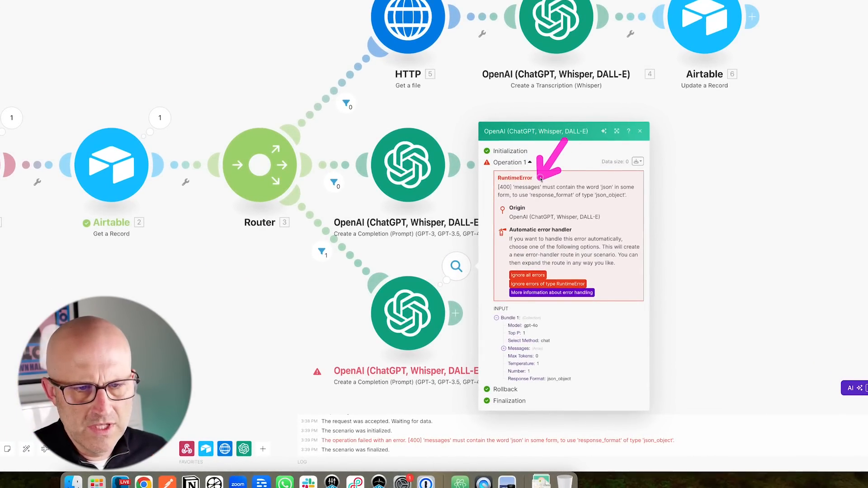
click(410, 309)
drag(594, 68, 502, 138)
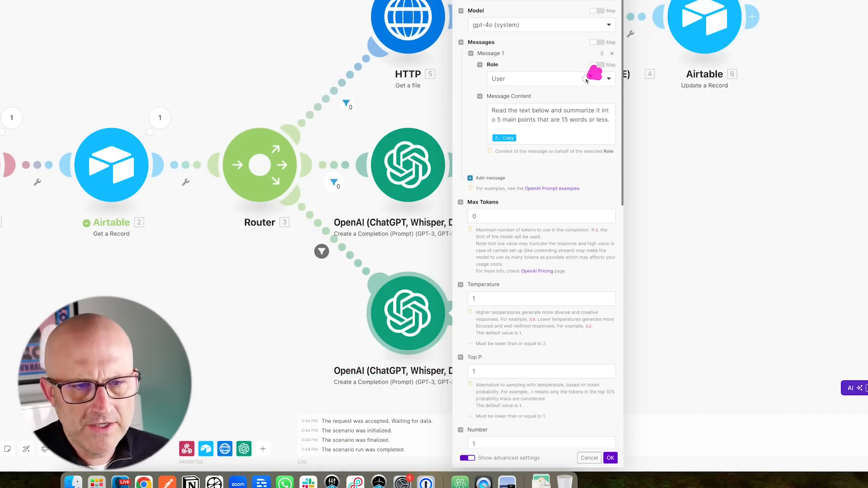
scroll(564, 192, down, 10)
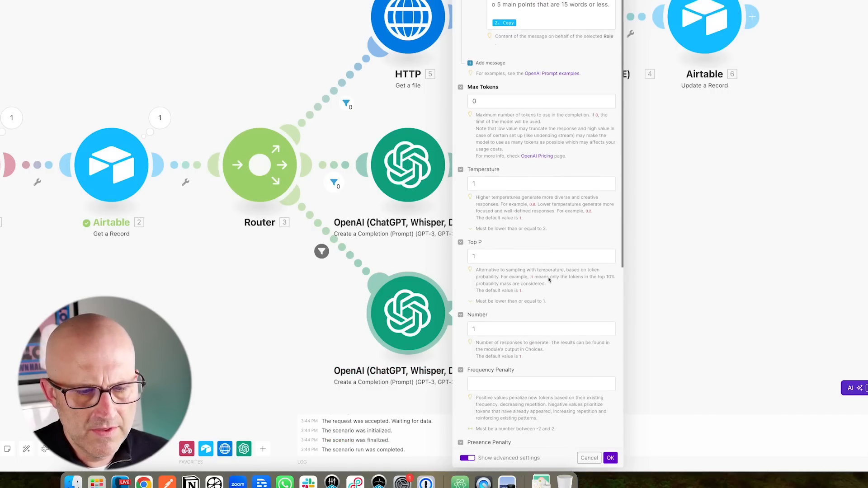
drag(551, 298, 522, 336)
scroll(522, 337, down, 3)
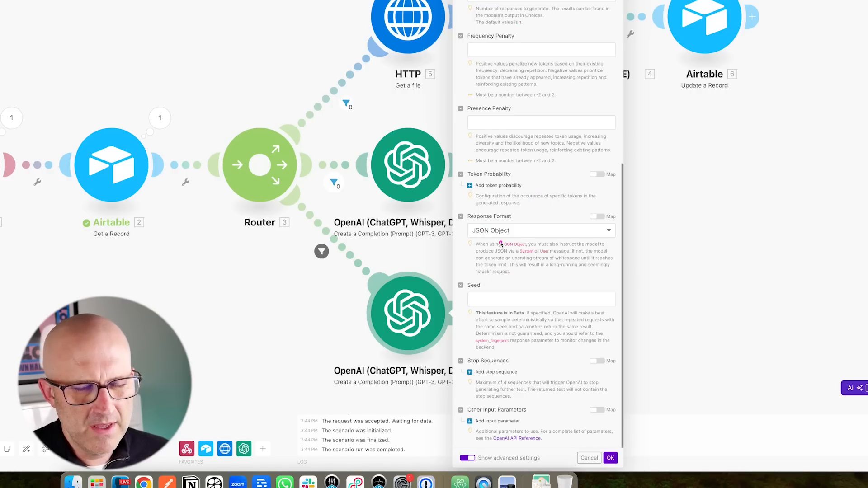
mouse_move(495, 201)
mouse_down()
mouse_move(492, 267)
mouse_move(650, 281)
mouse_up()
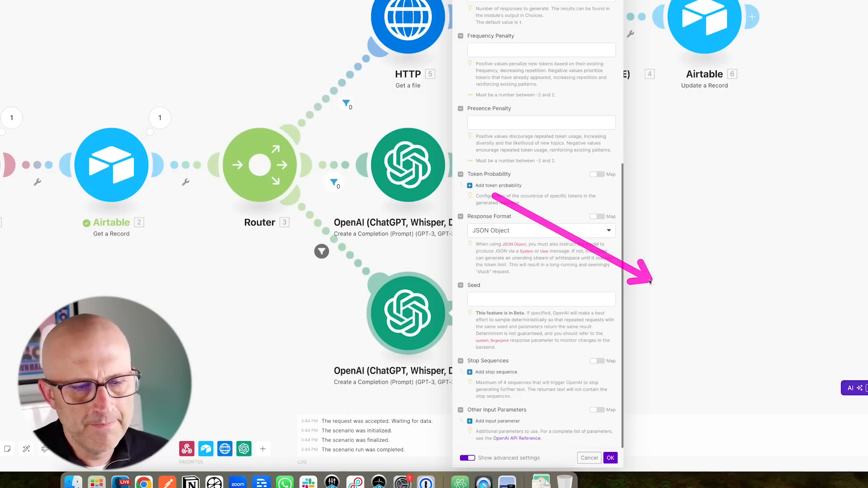
scroll(551, 294, up, 15)
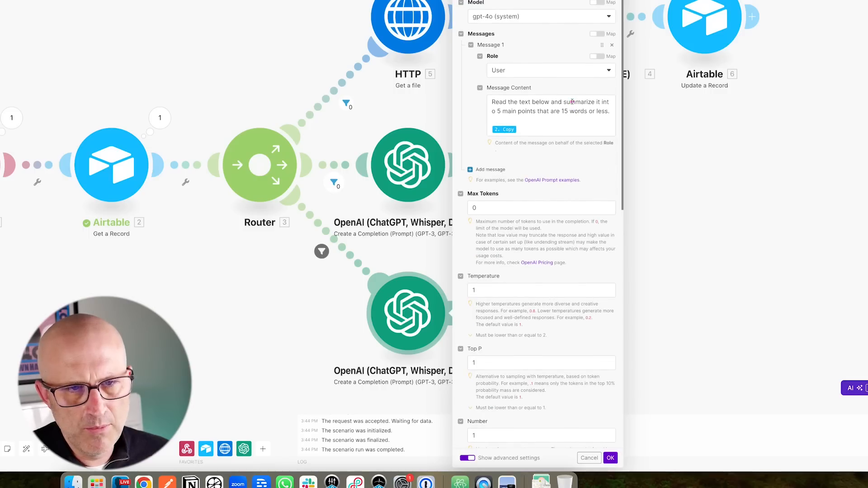
drag(659, 61, 610, 100)
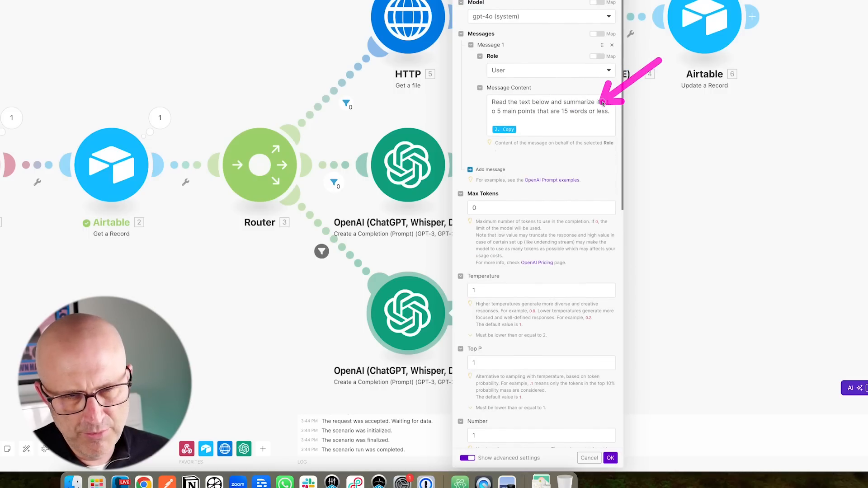
scroll(571, 232, down, 8)
mouse_move(553, 266)
mouse_down()
mouse_move(514, 296)
mouse_move(473, 300)
mouse_move(510, 303)
mouse_up()
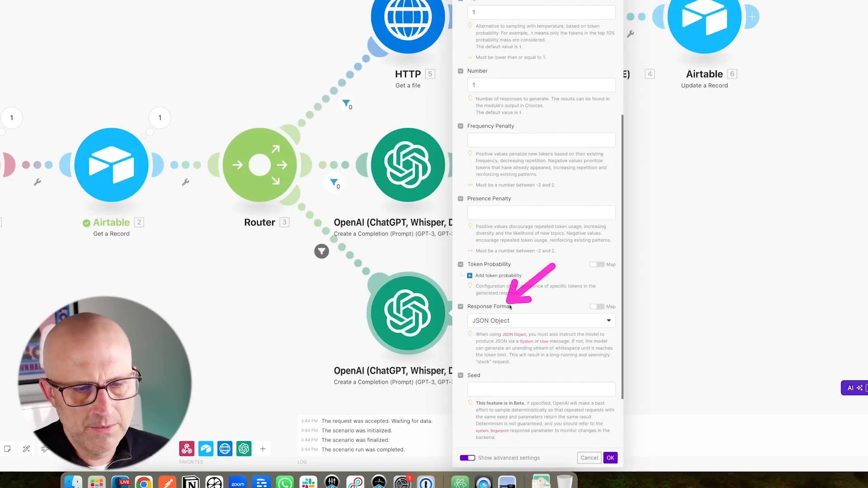
Change the OpenAI module's Response Format from JSON Object to Text.
click(509, 321)
click(491, 347)
drag(651, 401, 621, 443)
click(610, 457)
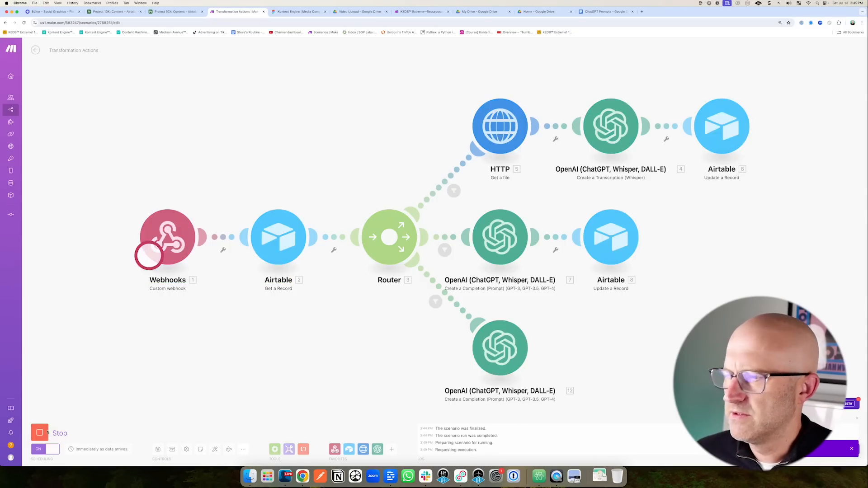
Retest the Run a script action and review the OpenAI module's five-point Result in Make.
click(179, 15)
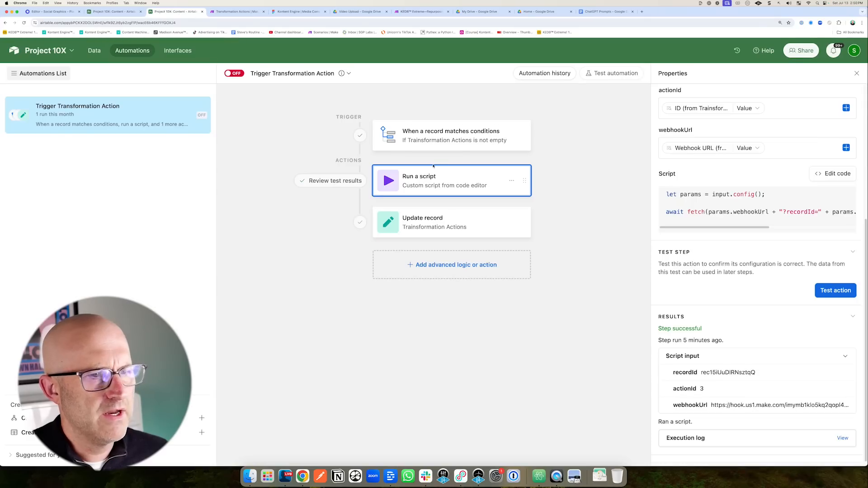
click(821, 292)
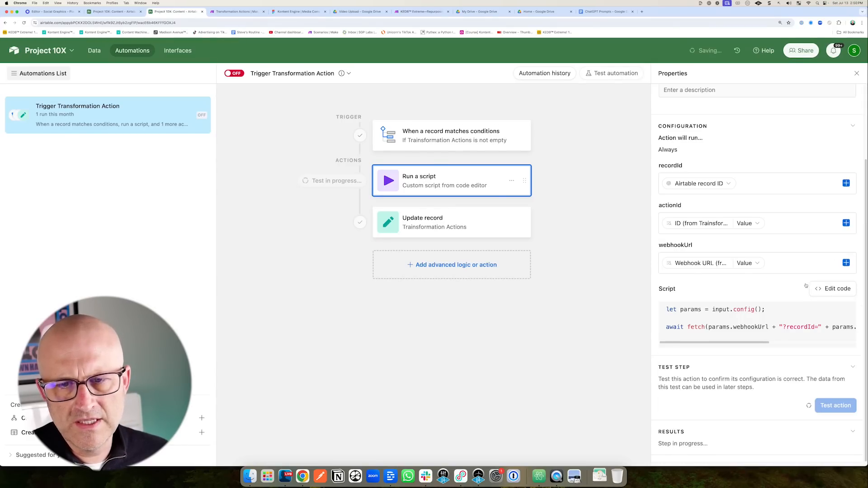
click(248, 14)
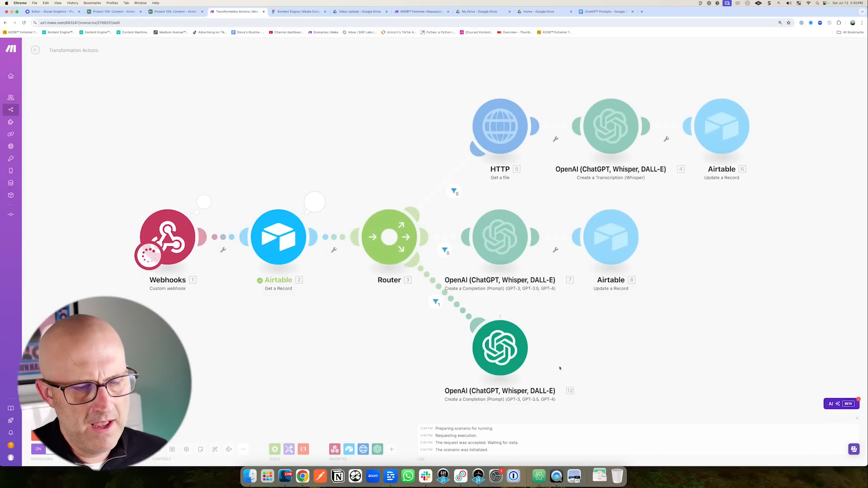
click(447, 269)
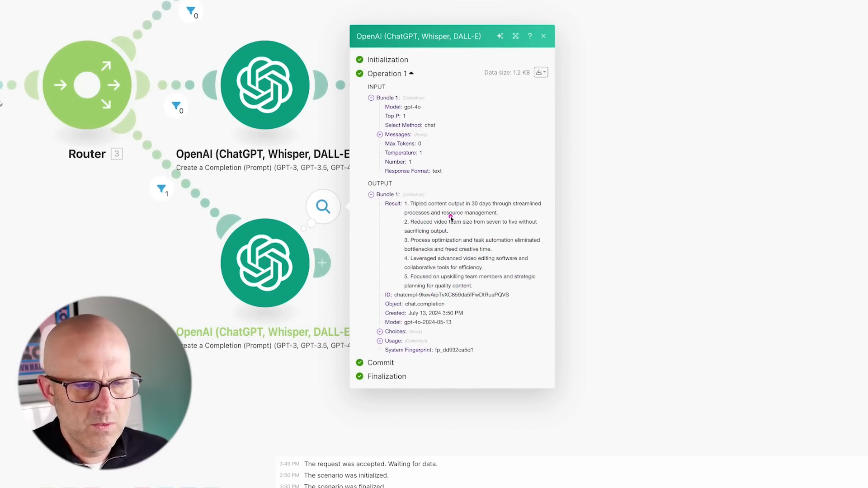
mouse_move(505, 165)
mouse_down()
mouse_move(441, 271)
mouse_move(449, 265)
mouse_move(446, 217)
mouse_move(459, 279)
mouse_up()
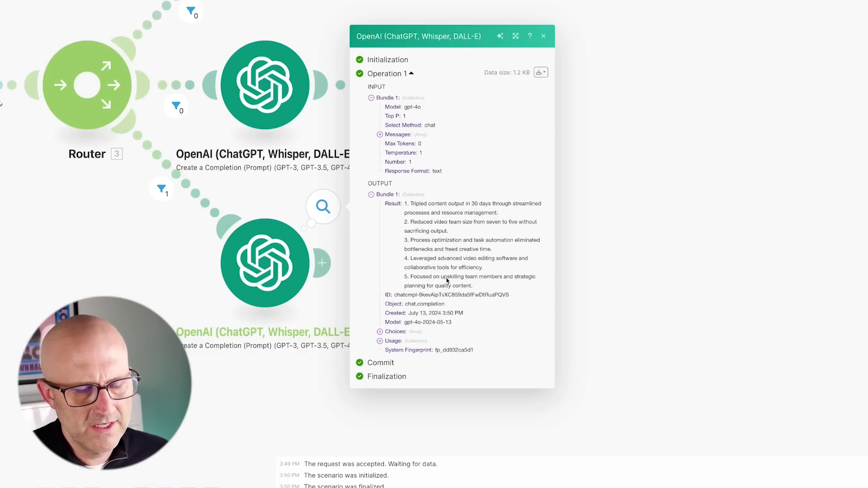
drag(428, 328, 429, 331)
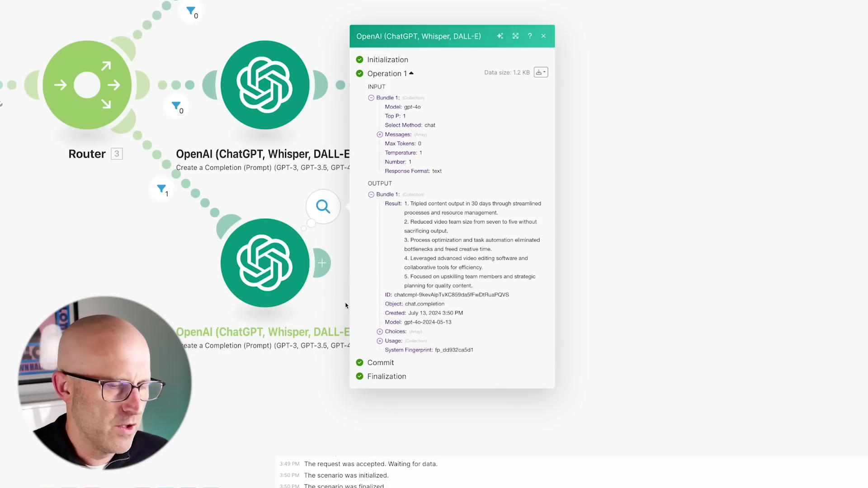
mouse_move(538, 172)
mouse_down()
mouse_move(415, 208)
mouse_move(442, 271)
mouse_move(456, 274)
mouse_up()
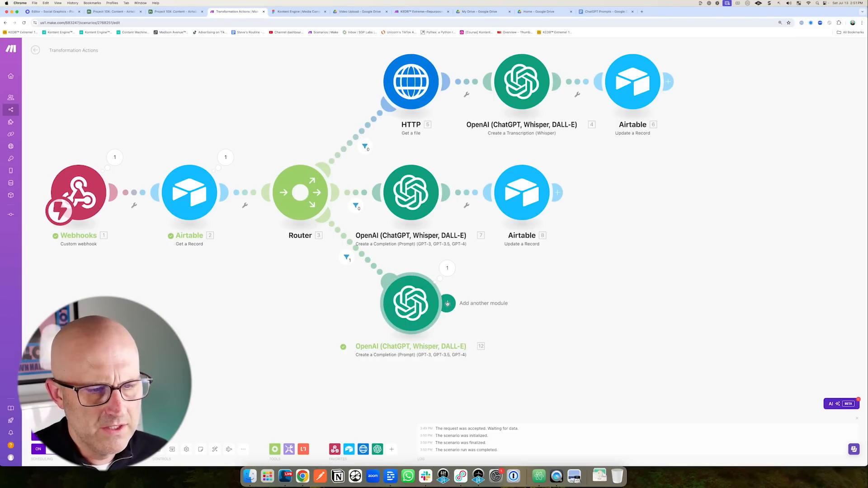
Add a Flow Control Iterator after the third route's OpenAI module.
click(446, 303)
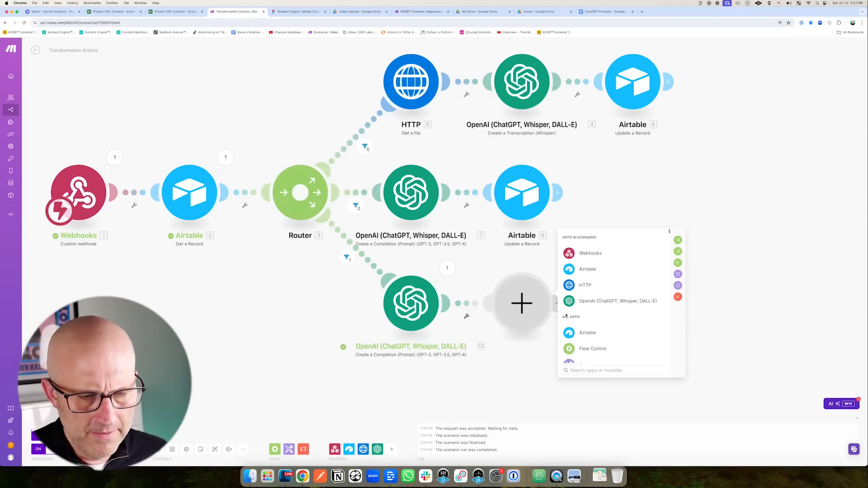
drag(648, 256, 666, 253)
drag(620, 306, 598, 339)
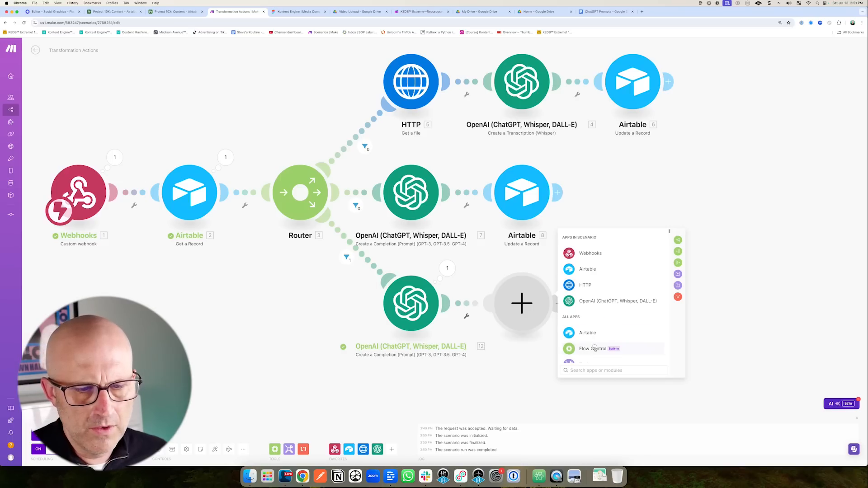
click(593, 349)
click(586, 307)
drag(599, 271, 579, 289)
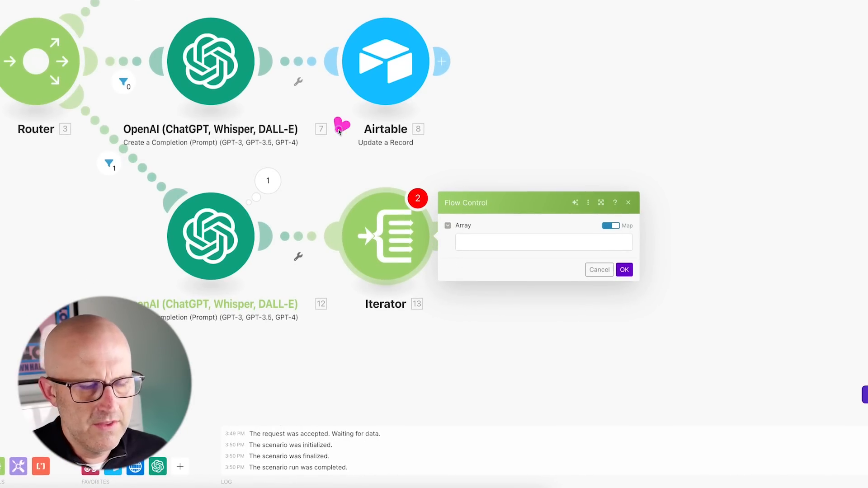
Review the OpenAI module's Result output again.
click(268, 181)
mouse_move(433, 153)
mouse_down()
mouse_move(352, 189)
mouse_move(367, 256)
mouse_move(368, 190)
mouse_move(400, 187)
mouse_move(370, 181)
mouse_move(364, 222)
mouse_move(363, 191)
mouse_up()
click(532, 202)
drag(431, 137, 398, 193)
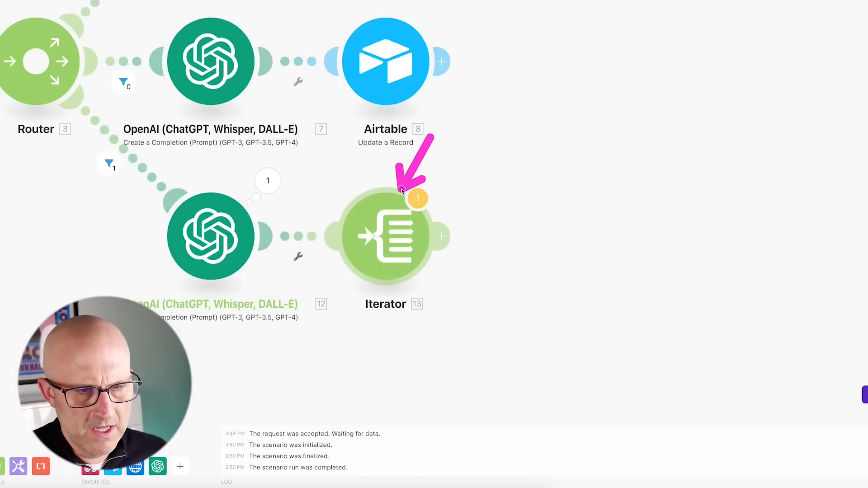
Start the Iterator's Array as split( with the OpenAI module's 12. Result.
click(400, 237)
drag(507, 169, 475, 234)
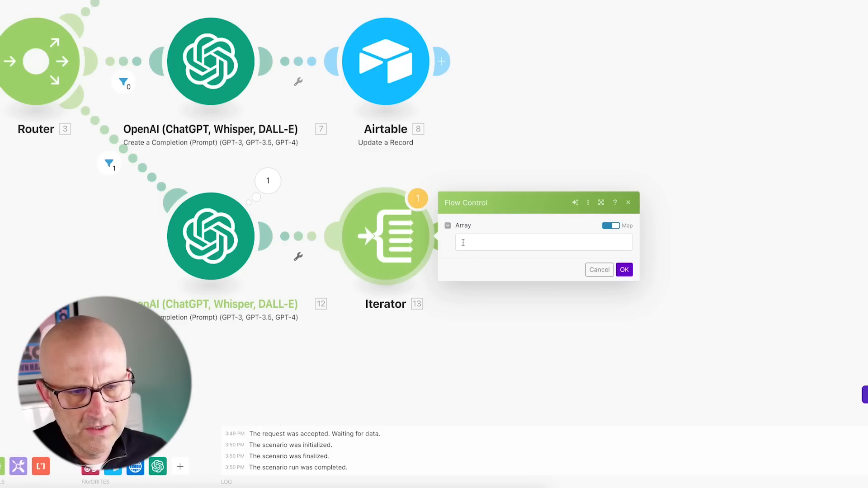
click(541, 250)
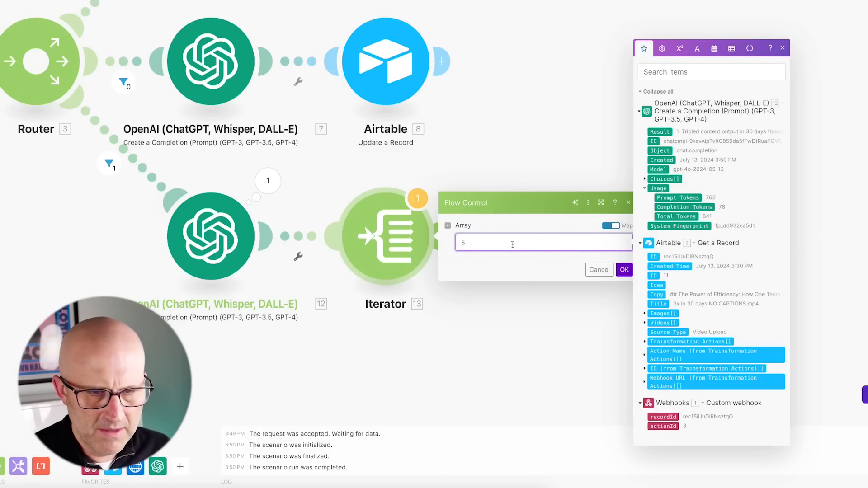
text(split()
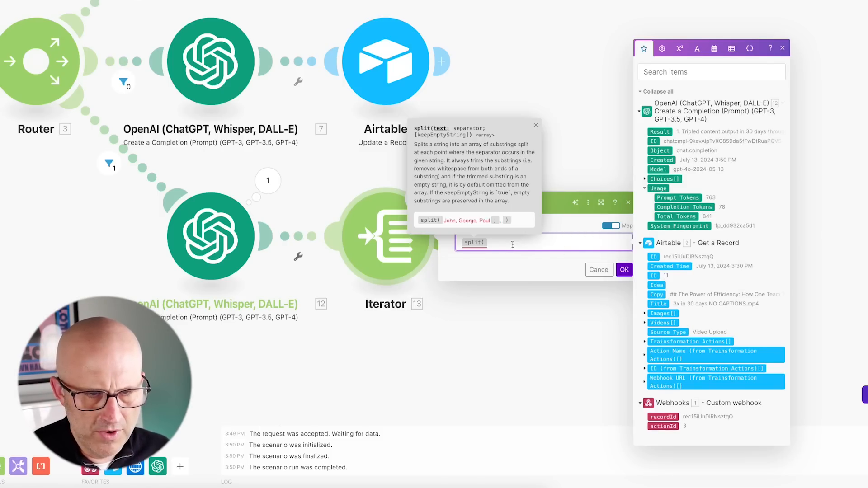
drag(441, 328, 465, 267)
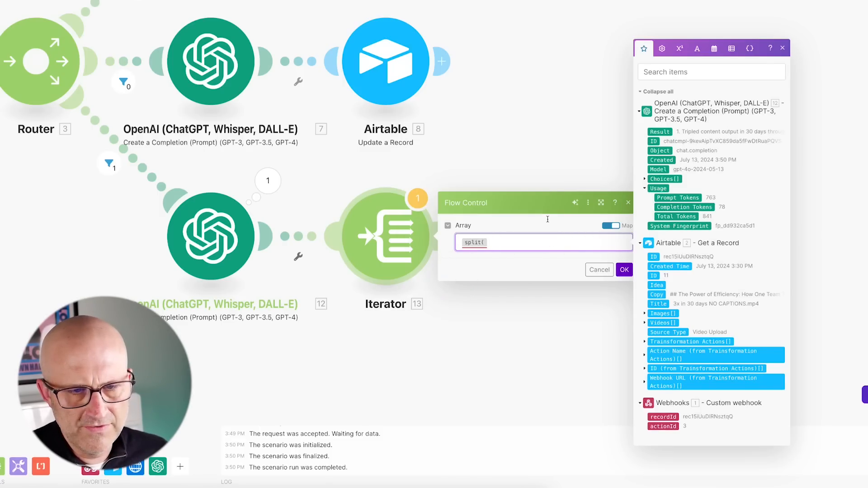
drag(567, 107, 635, 130)
click(656, 132)
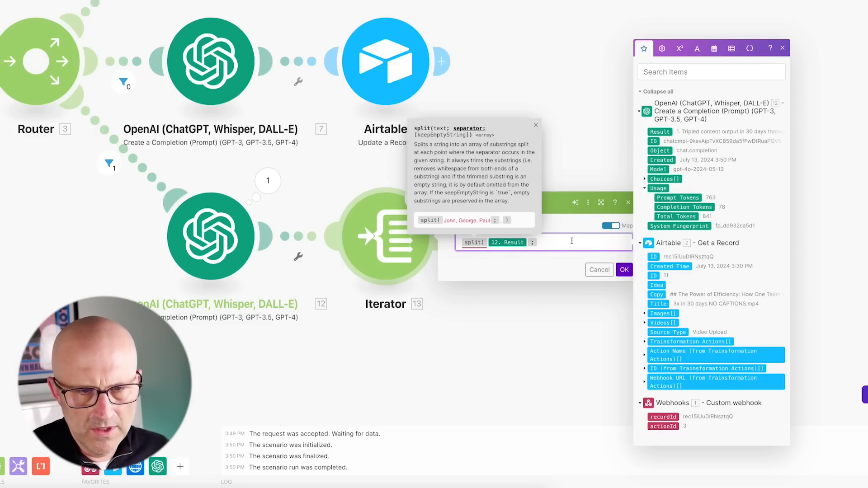
drag(572, 200, 546, 239)
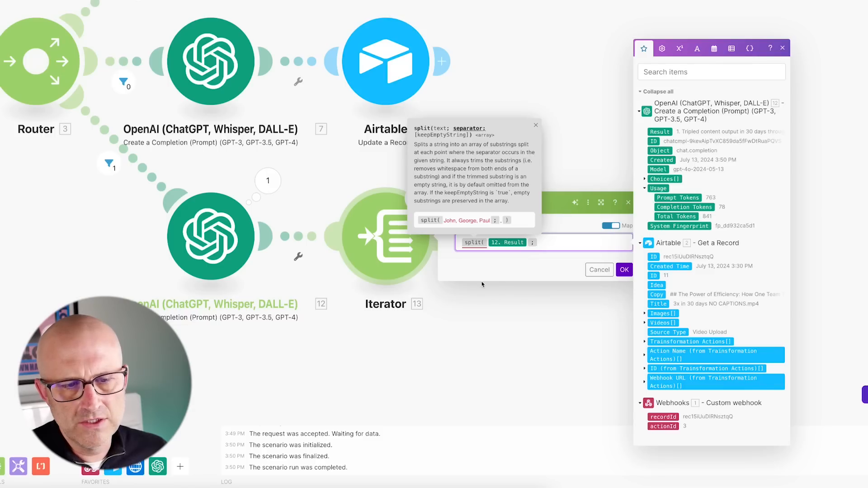
drag(449, 315, 472, 259)
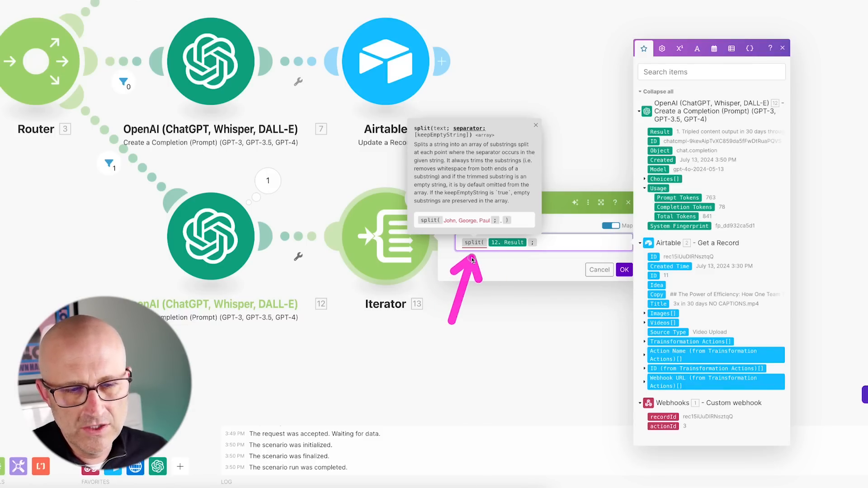
drag(702, 113, 646, 134)
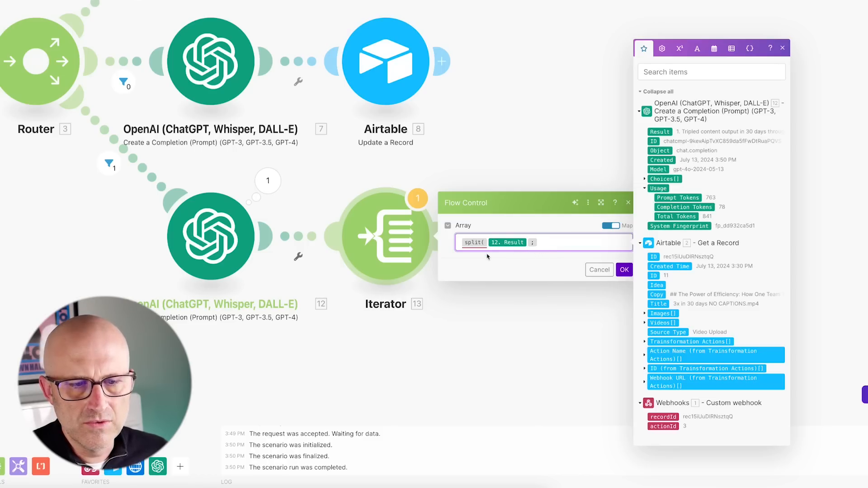
drag(468, 316, 471, 262)
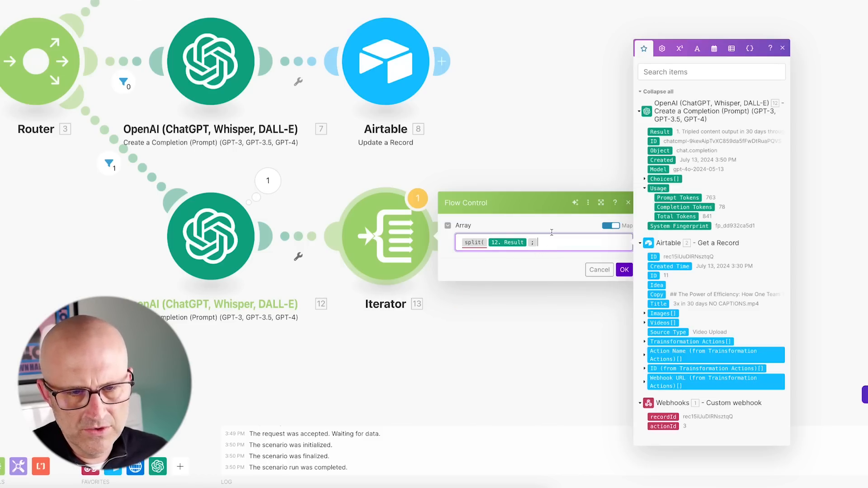
drag(701, 3, 699, 35)
Use newline as the split separator and confirm the Iterator.
click(697, 48)
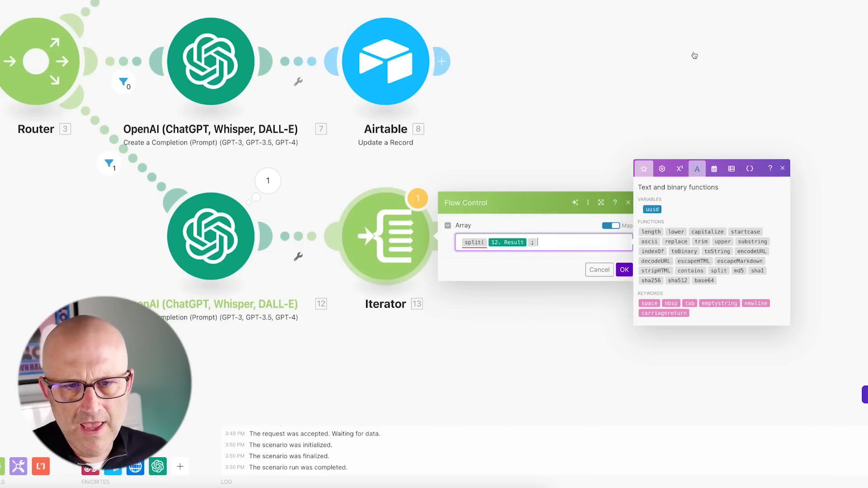
drag(726, 348, 747, 311)
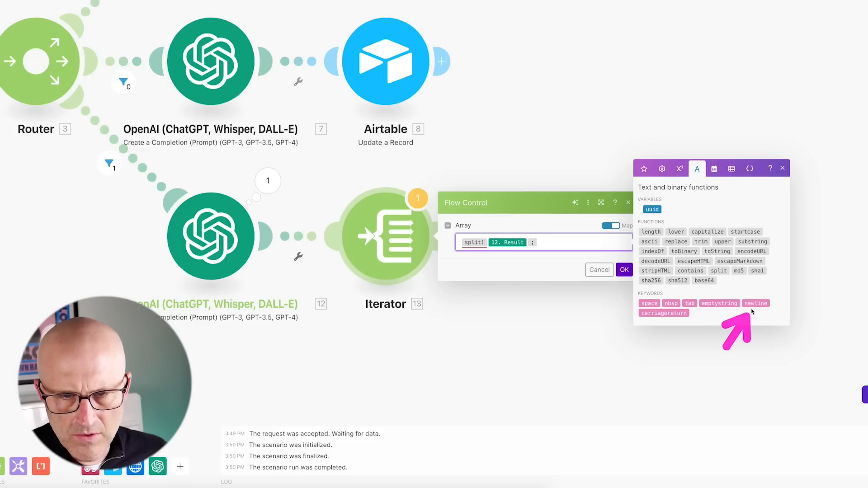
click(755, 303)
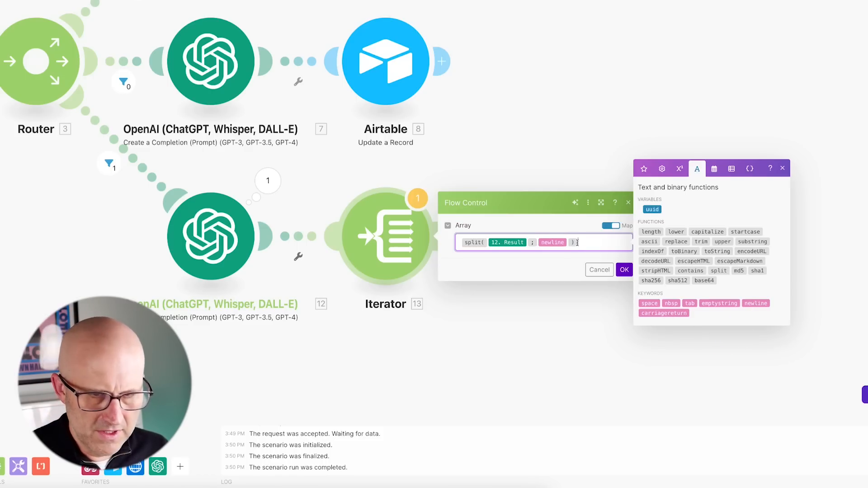
drag(567, 216, 615, 263)
click(624, 270)
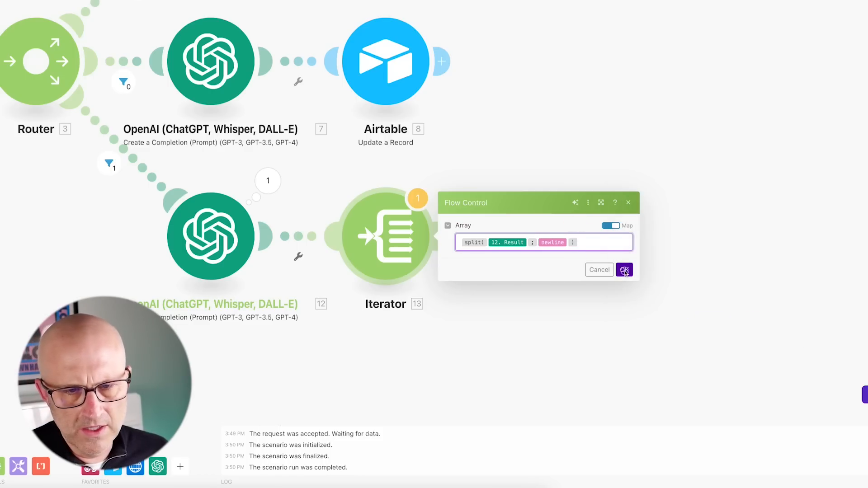
drag(165, 410, 164, 434)
Save the scenario despite the transformer warning and run it once.
click(157, 449)
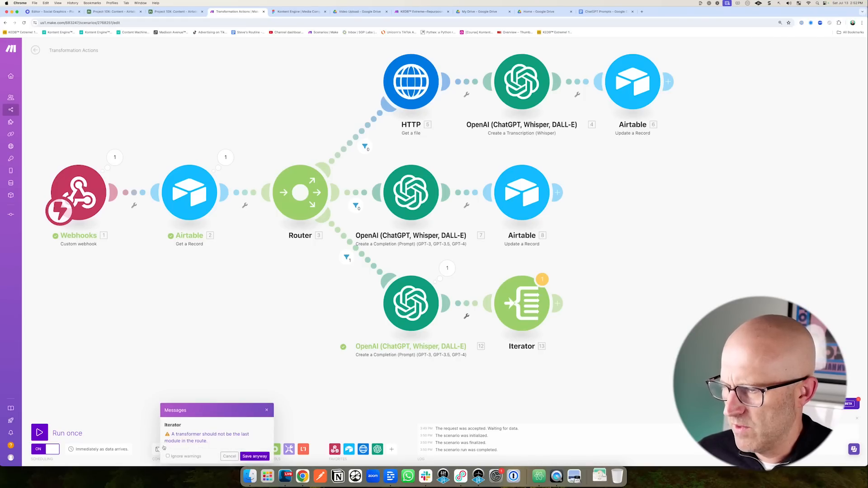
drag(596, 247, 560, 272)
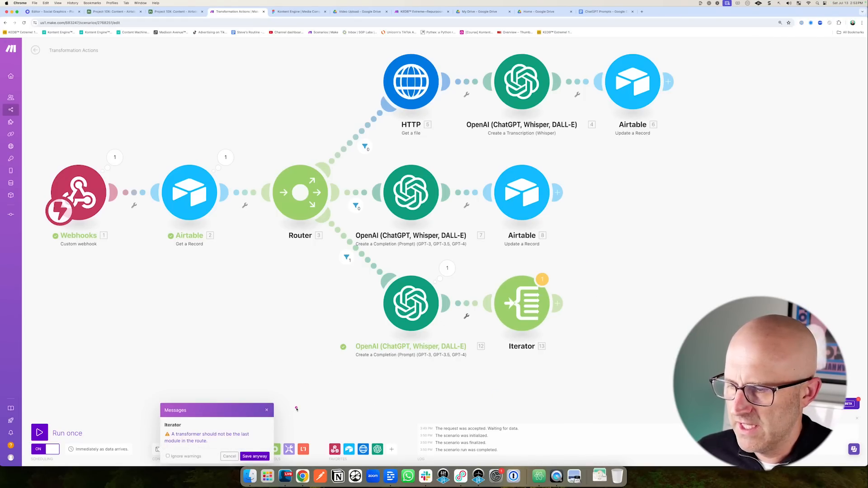
click(262, 456)
click(45, 432)
drag(222, 419, 194, 445)
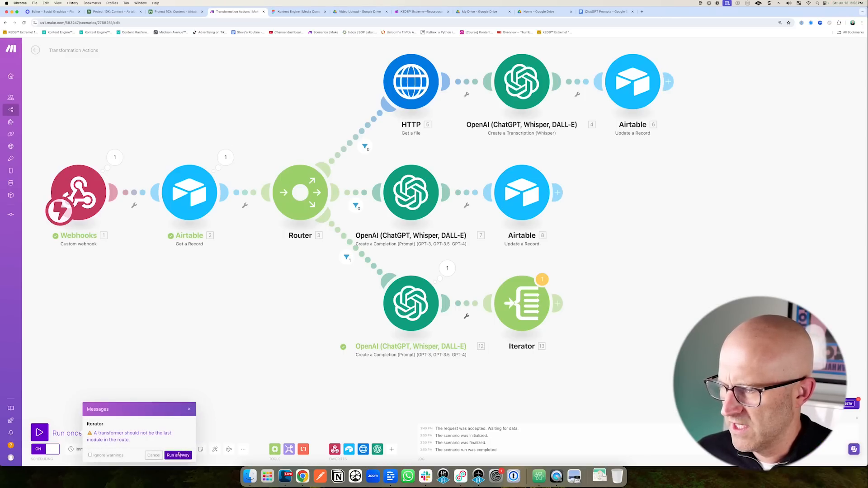
click(178, 456)
Retrigger the webhook by rerunning the Run a script test in Airtable.
click(178, 13)
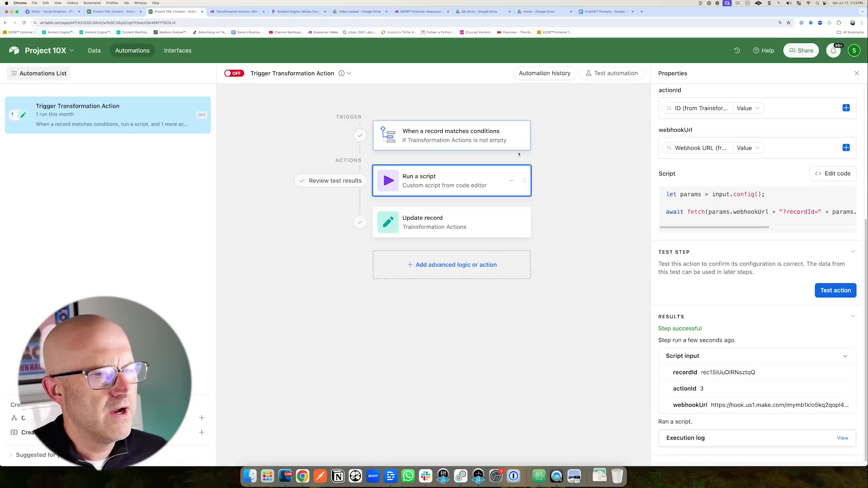
click(845, 293)
click(237, 12)
mouse_move(263, 368)
mouse_down()
mouse_move(390, 338)
mouse_move(439, 362)
mouse_up()
drag(555, 260, 528, 309)
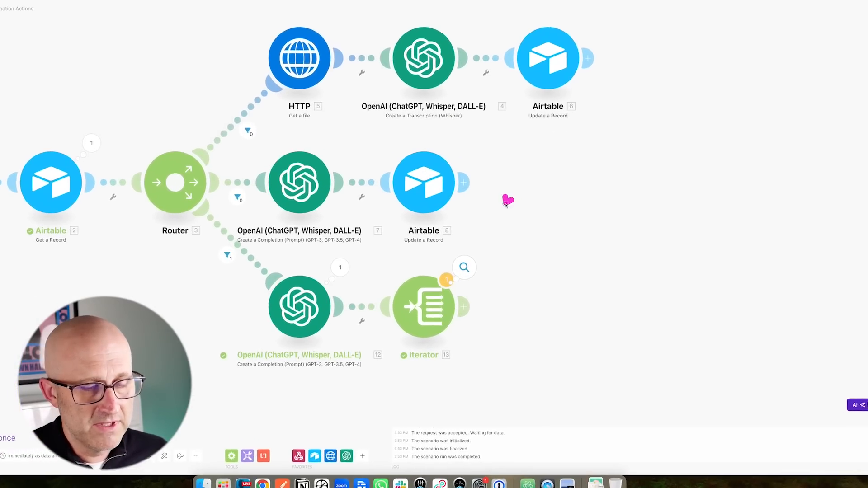
drag(506, 201, 472, 250)
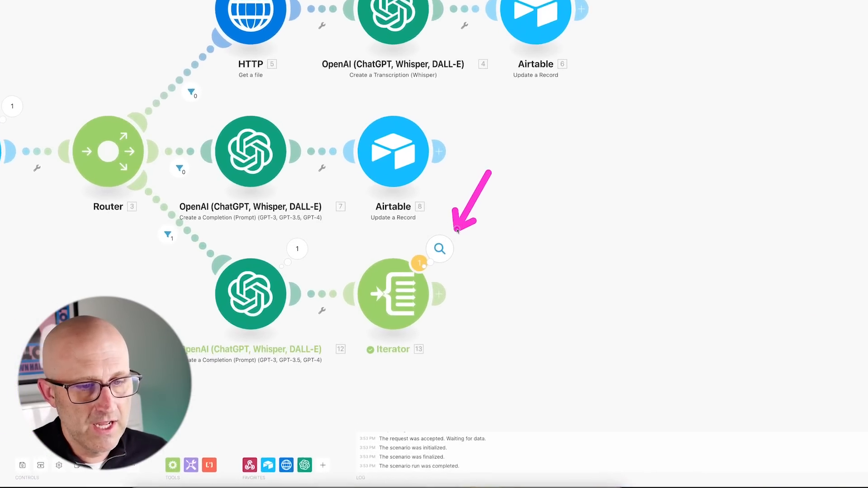
Inspect the Iterator's output: five bundles, one numbered point each.
click(466, 267)
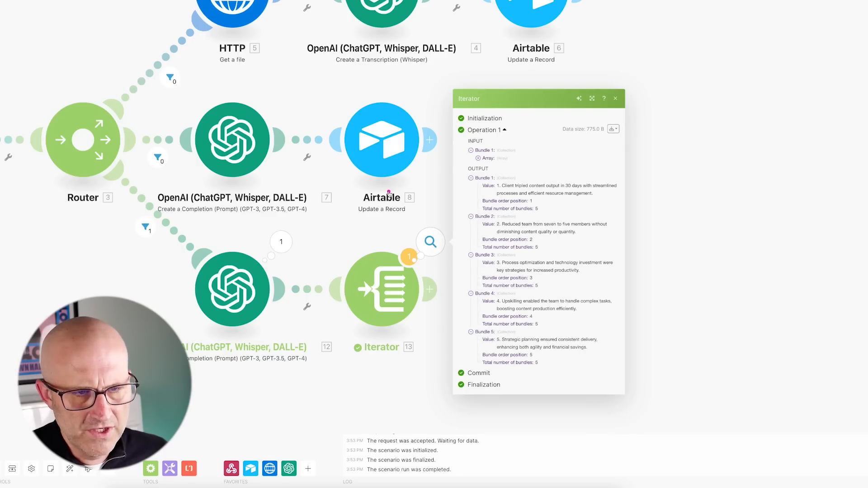
mouse_move(388, 194)
mouse_down()
mouse_move(465, 176)
mouse_move(483, 200)
mouse_move(495, 185)
mouse_up()
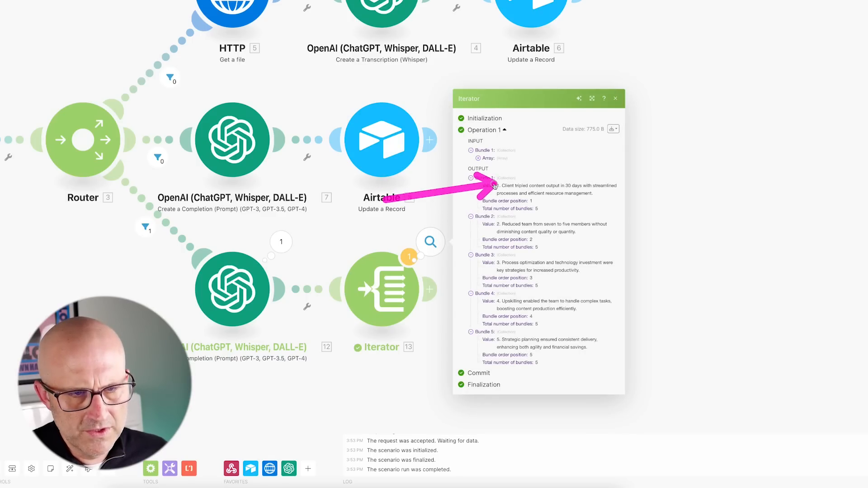
drag(386, 199, 489, 218)
drag(479, 230, 489, 303)
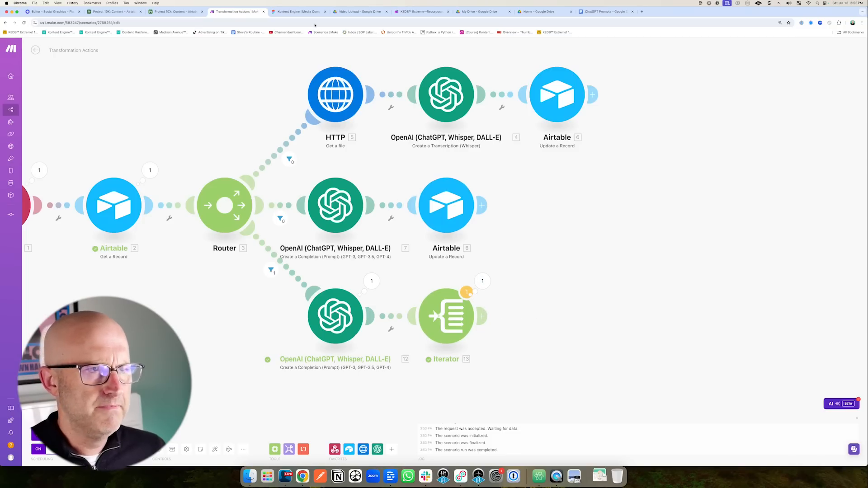
Add a Placid Create Image module after the Iterator, then close Placid's template editor.
mouse_move(455, 272)
mouse_down()
mouse_move(665, 270)
mouse_move(668, 297)
mouse_up()
drag(527, 377, 507, 343)
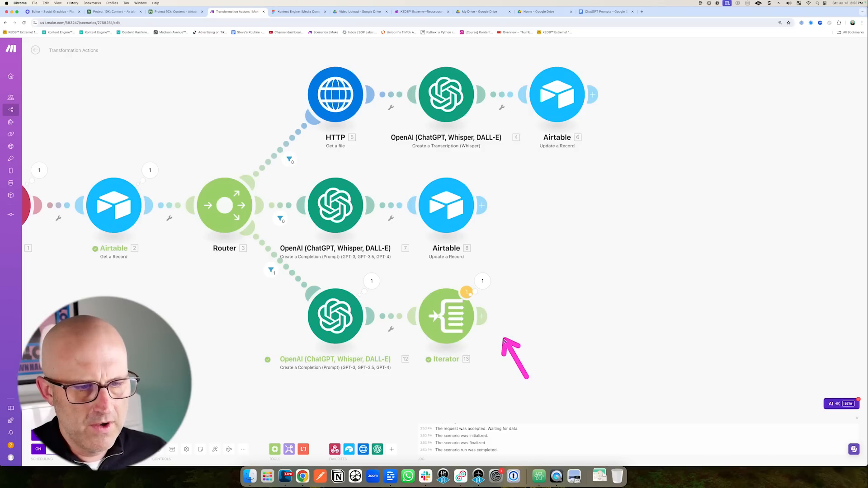
click(484, 317)
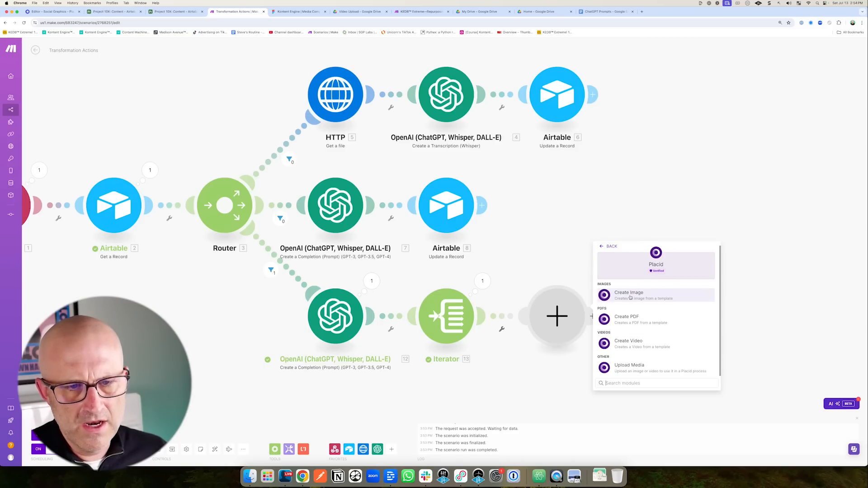
click(635, 296)
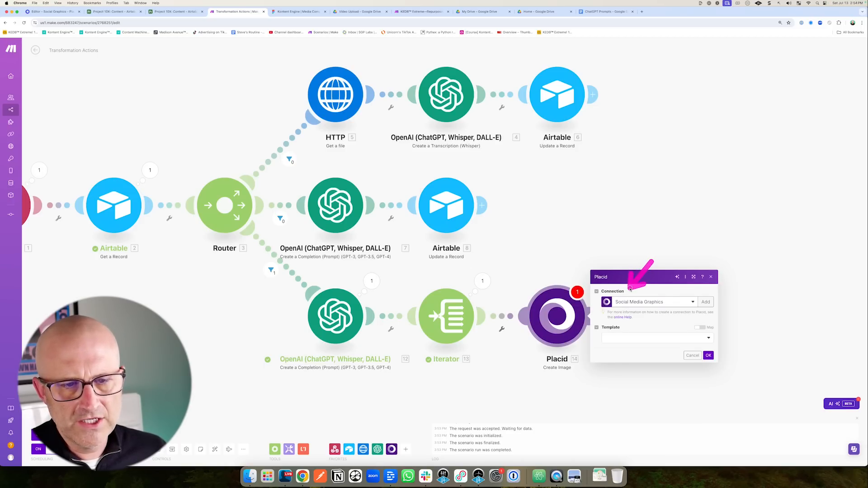
click(54, 12)
click(853, 49)
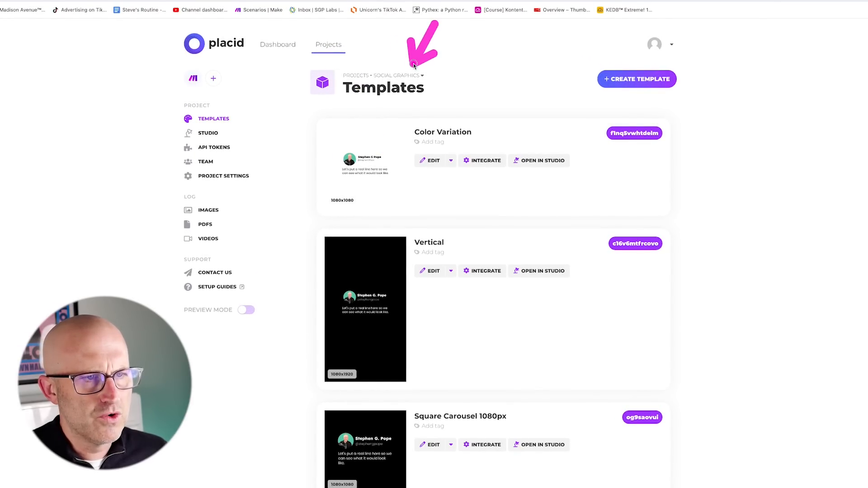
Create a new Placid project titled 'Social Graphics 2' with the Make integration.
click(274, 50)
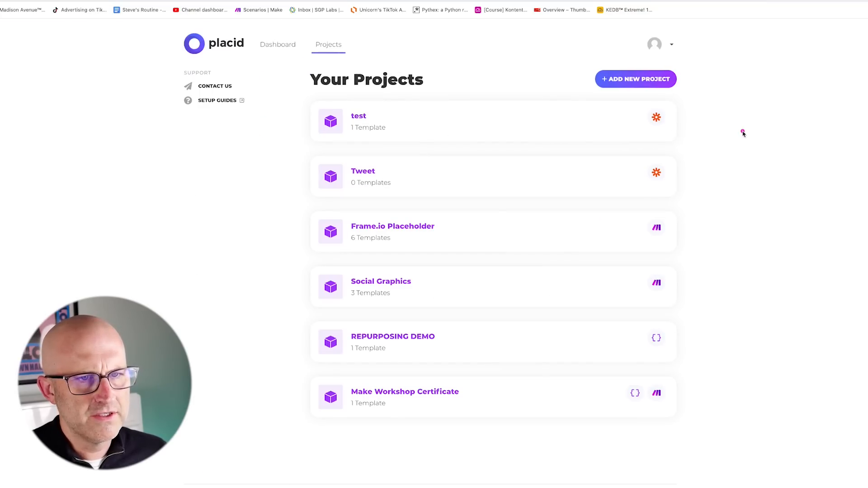
click(636, 84)
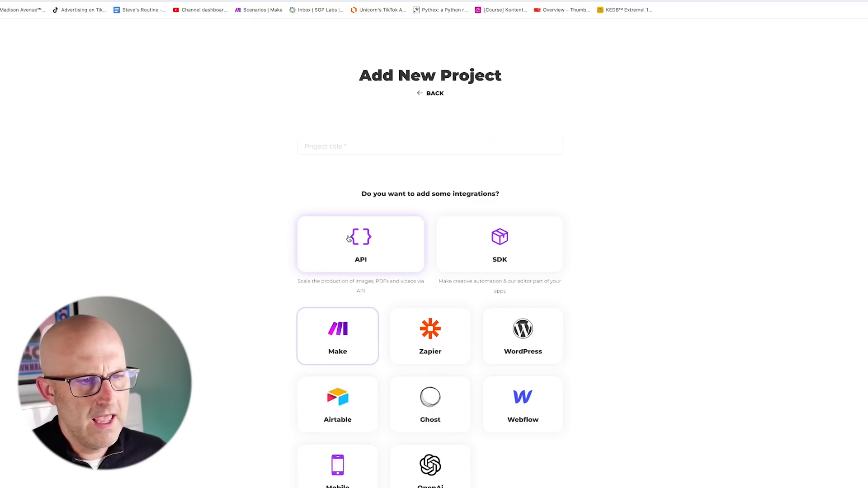
click(320, 143)
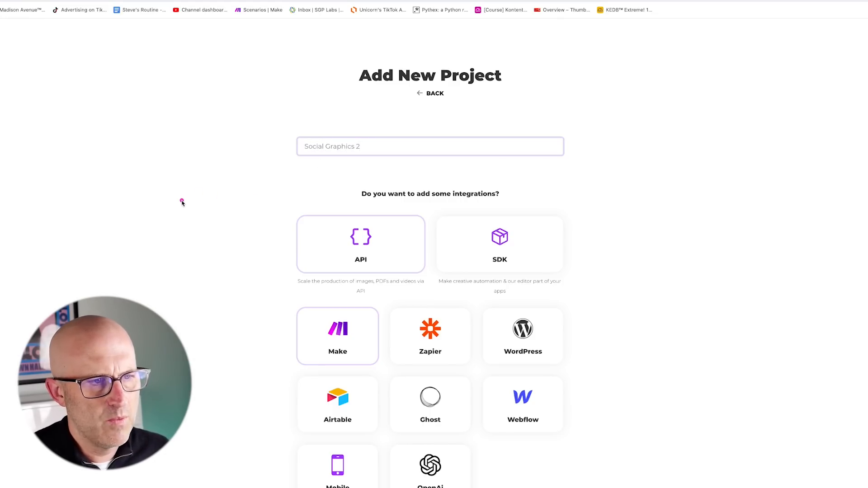
scroll(499, 388, down, 3)
click(430, 439)
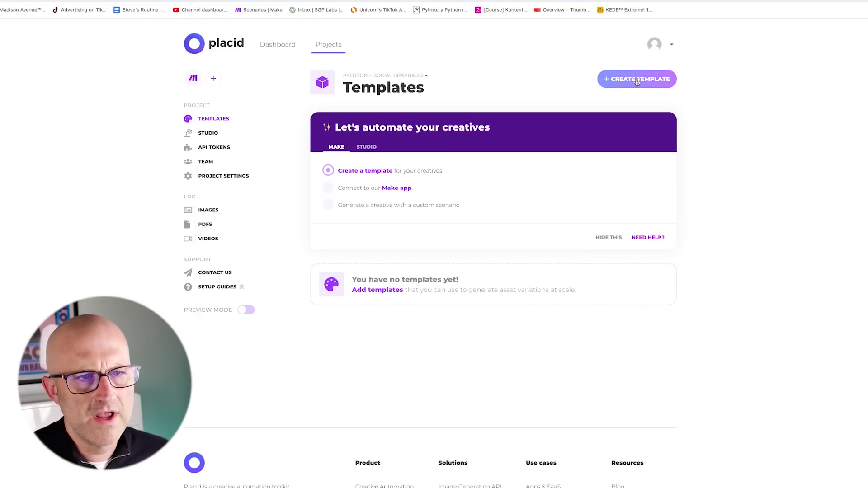
click(637, 82)
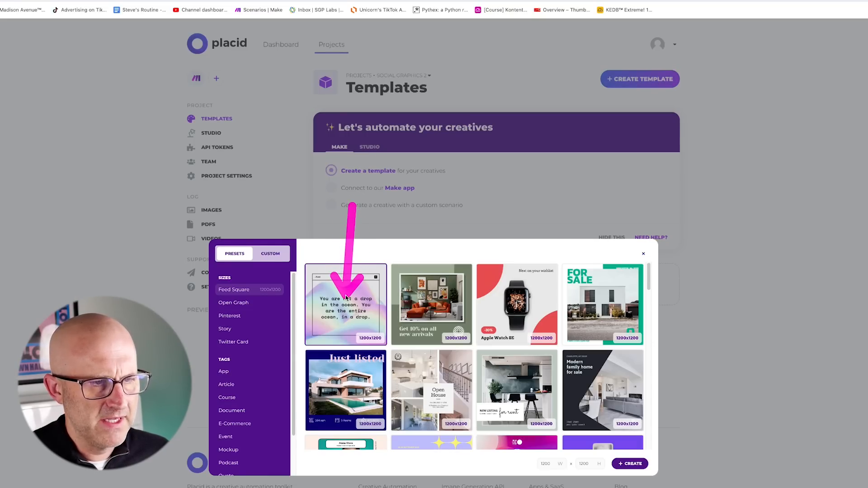
Create the Meshy Quote template from the quote preset, check its quote layer, and save it.
click(627, 464)
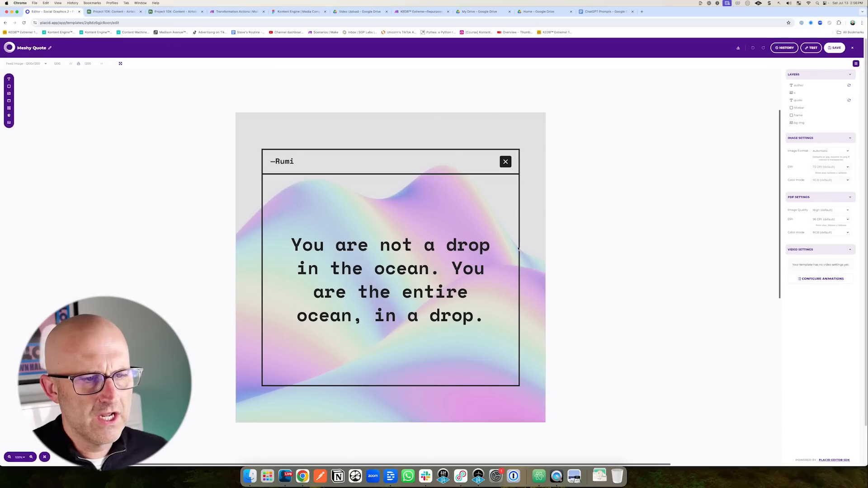
click(424, 270)
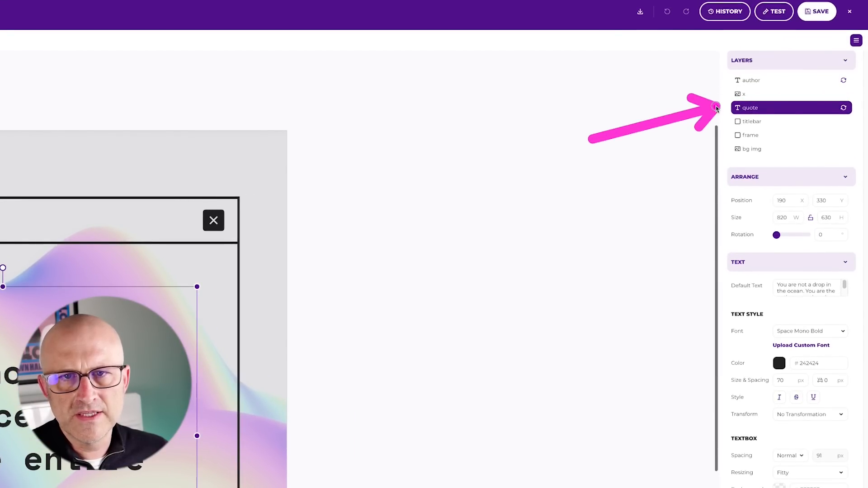
drag(716, 107, 718, 92)
mouse_move(797, 164)
mouse_down()
mouse_move(833, 112)
mouse_move(831, 125)
mouse_up()
drag(799, 156, 833, 116)
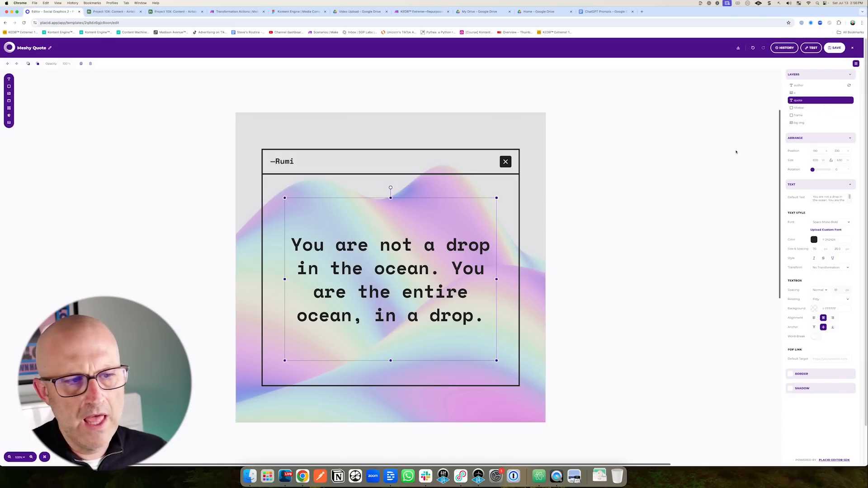
drag(554, 199, 460, 266)
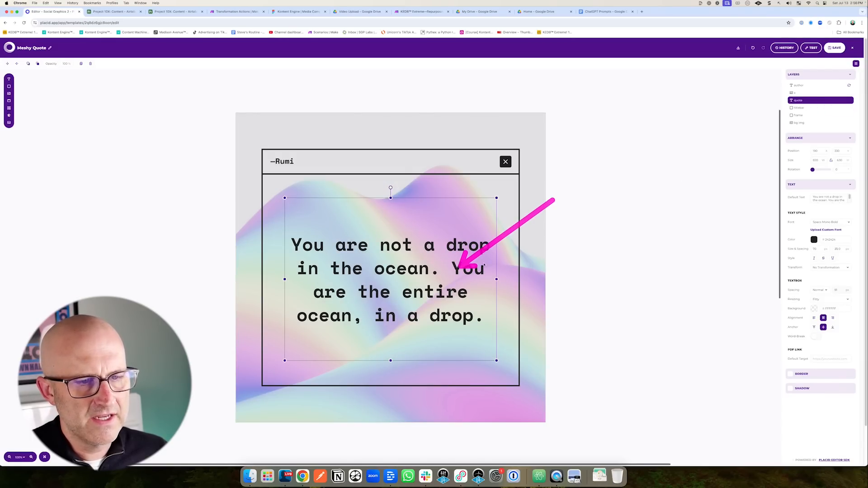
drag(807, 142, 840, 109)
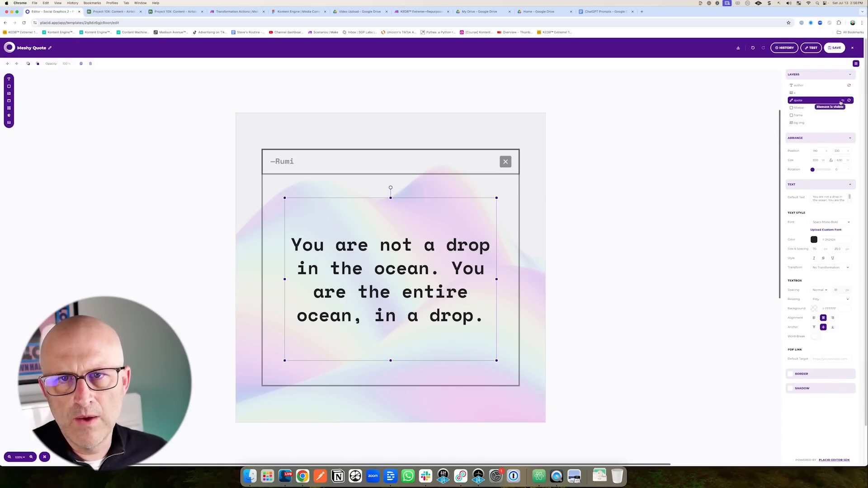
click(571, 147)
drag(757, 100, 834, 53)
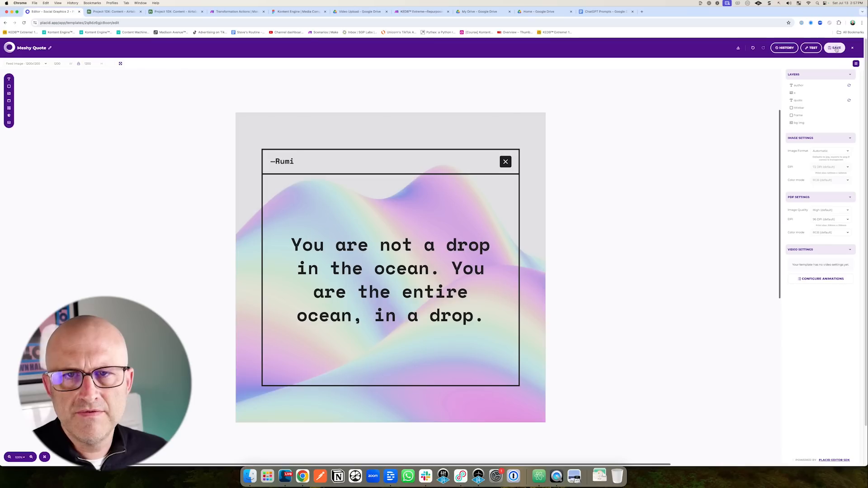
click(836, 48)
drag(803, 98, 837, 65)
click(853, 48)
Copy the Social Graphics 2 project's private API token and return to Make.
drag(61, 157, 155, 130)
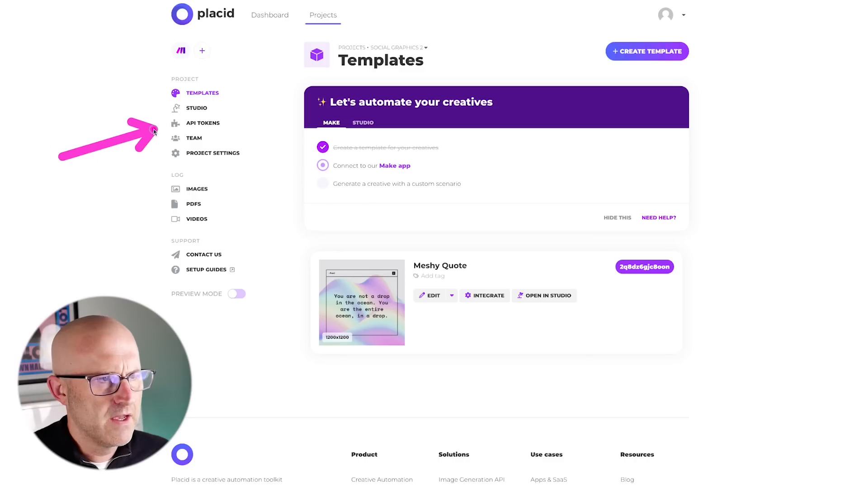
click(207, 125)
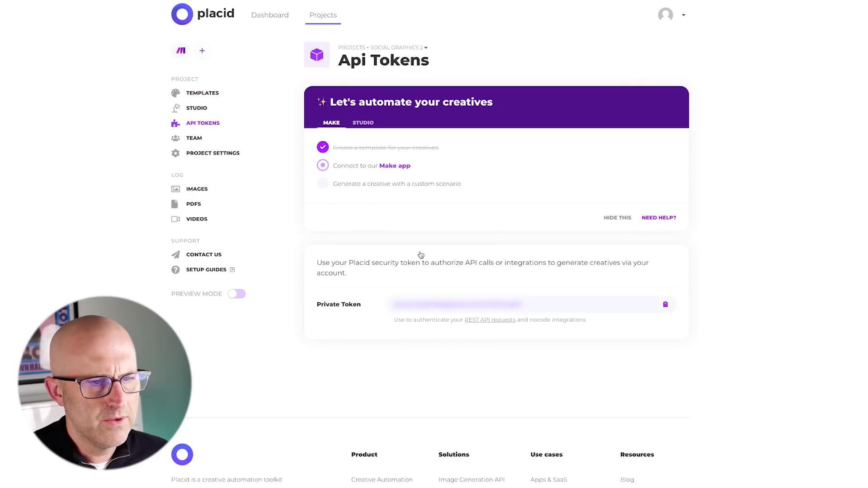
drag(321, 375, 325, 316)
drag(723, 272, 685, 297)
click(665, 305)
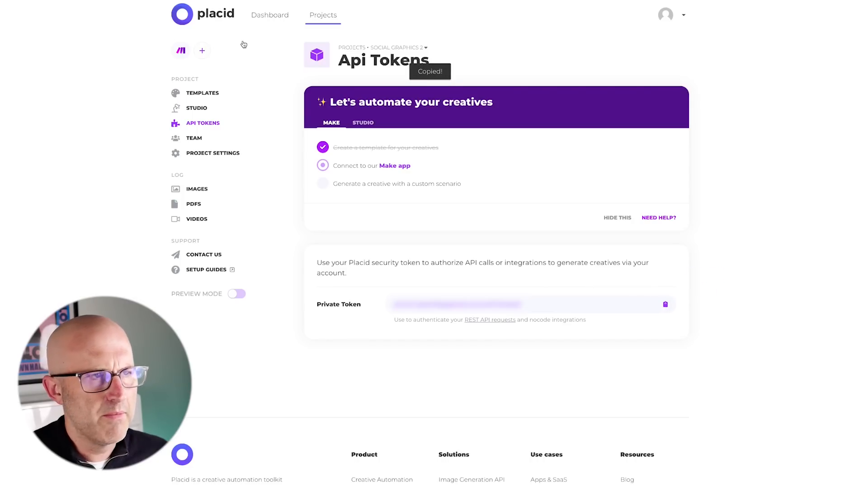
drag(84, 55, 77, 2)
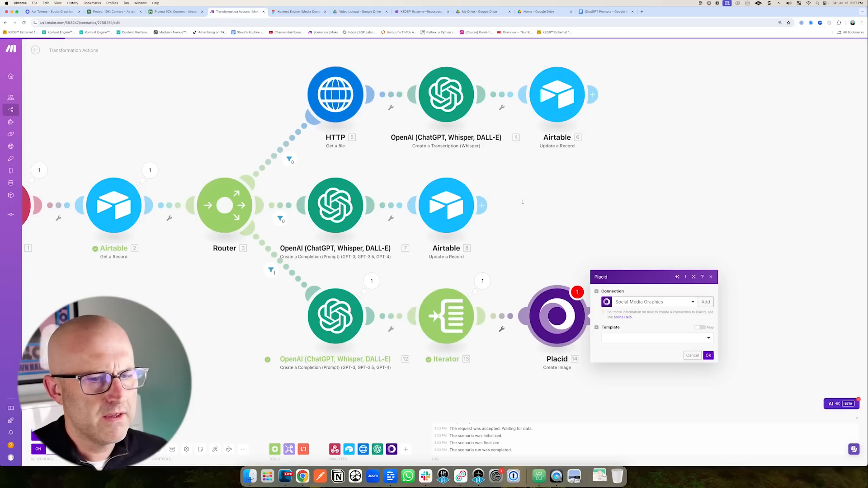
drag(740, 259, 717, 286)
Add a new Placid connection in Make using the pasted private API token.
click(699, 297)
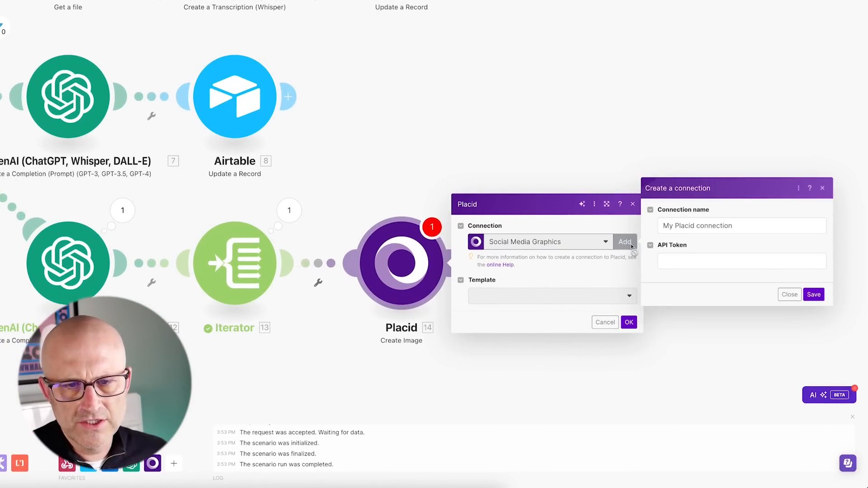
drag(748, 203, 703, 244)
click(677, 267)
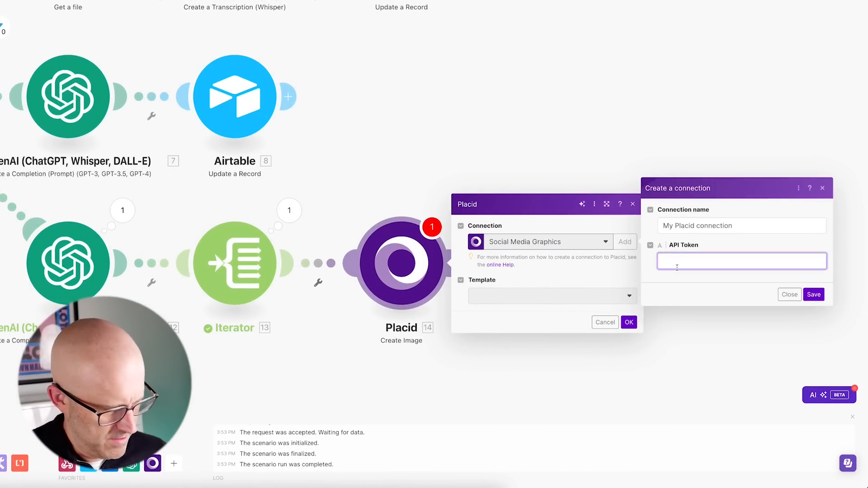
key(super+v)
drag(840, 244, 821, 287)
click(814, 299)
Select the Meshy Quote template in the Placid module.
mouse_move(555, 253)
mouse_down()
mouse_move(505, 275)
mouse_move(511, 303)
mouse_up()
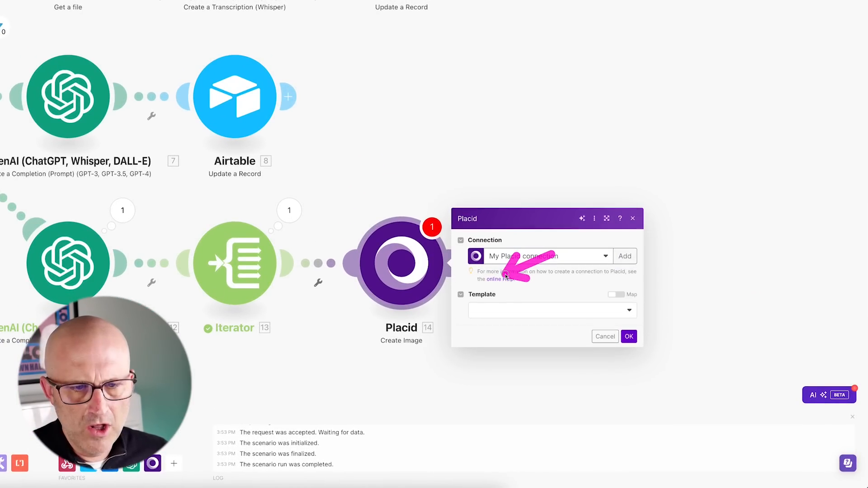
click(521, 298)
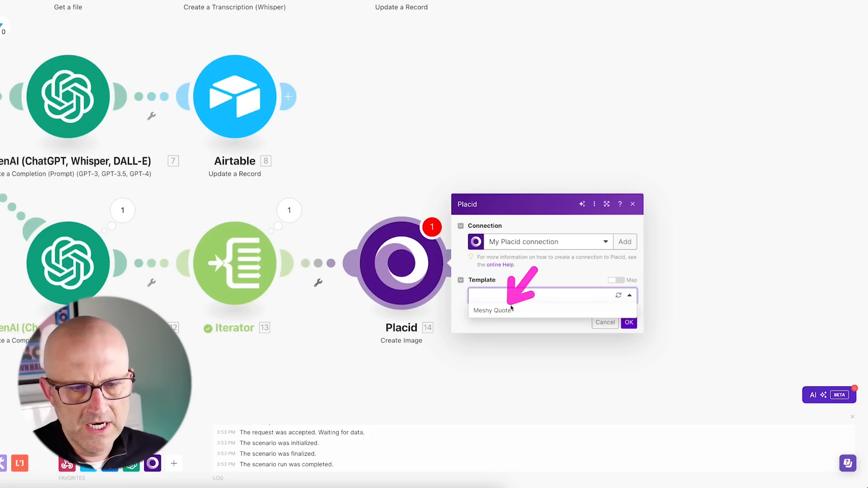
click(499, 312)
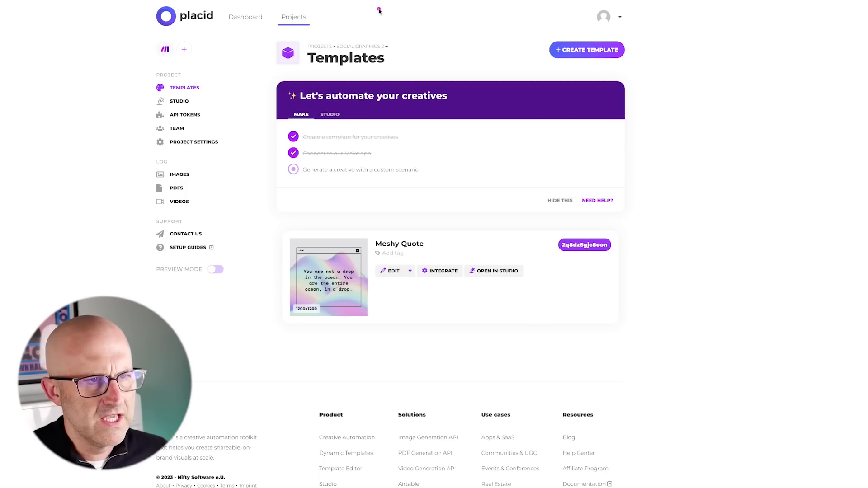
Map the Iterator [13] Value into the Quote Text field.
drag(377, 10, 372, 39)
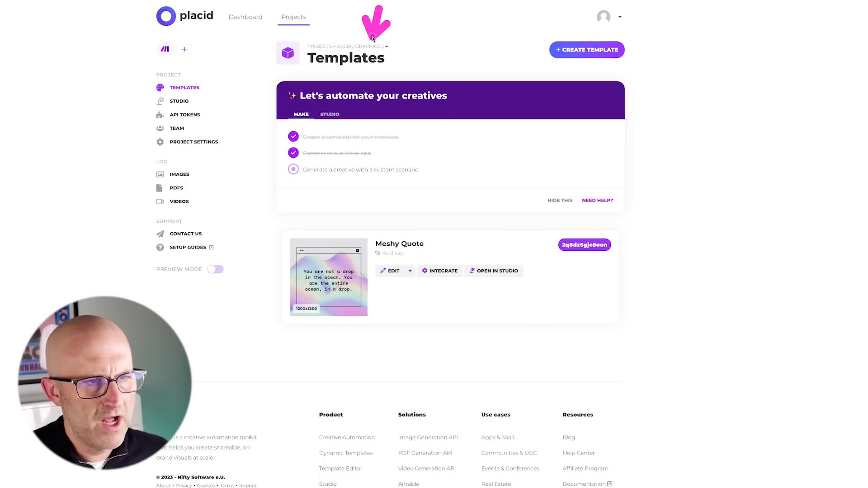
mouse_move(423, 191)
mouse_down()
mouse_move(393, 231)
mouse_move(404, 234)
mouse_up()
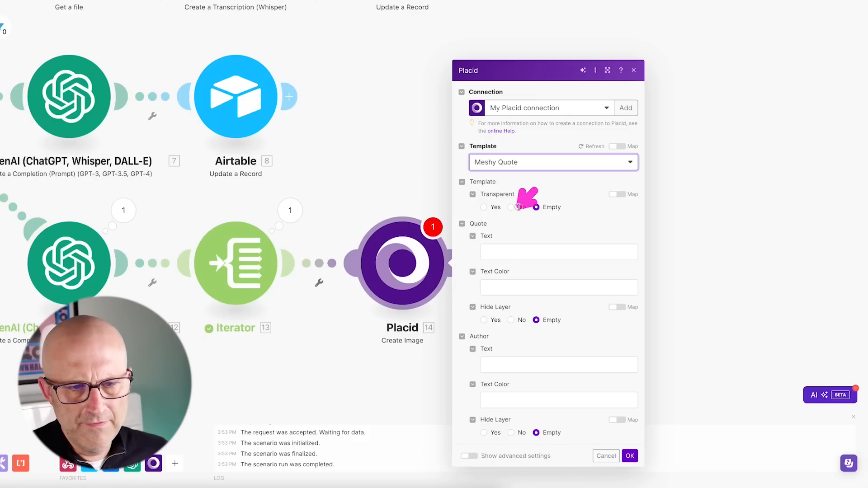
drag(538, 187, 495, 243)
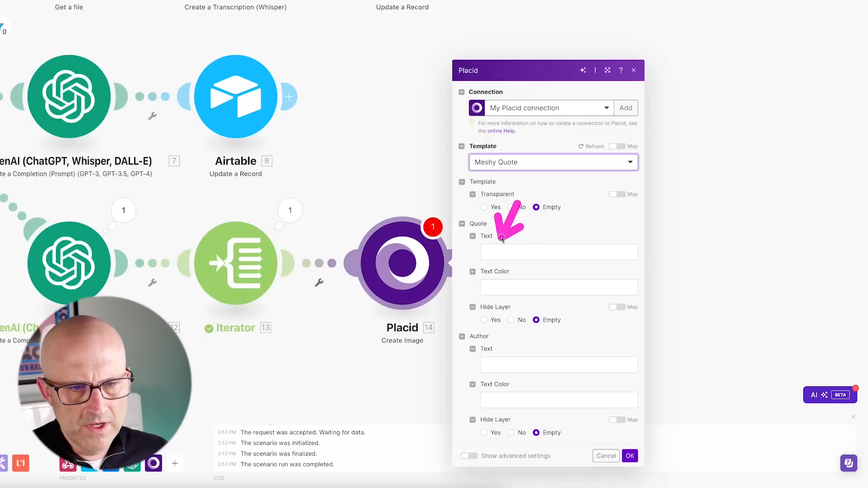
click(492, 254)
drag(593, 119, 641, 128)
drag(264, 174, 266, 207)
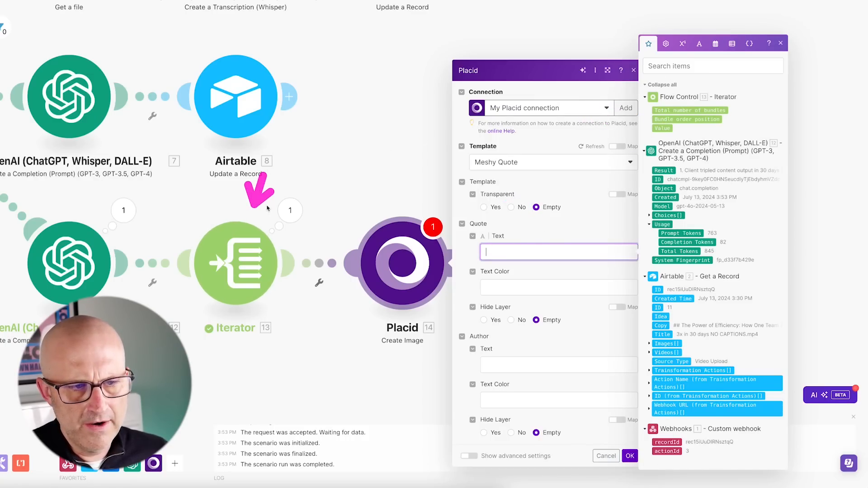
drag(587, 123, 643, 129)
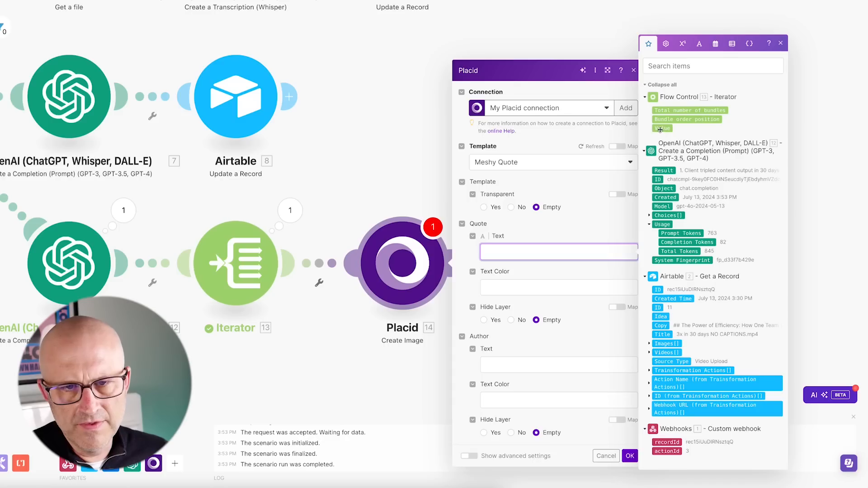
drag(197, 180, 111, 225)
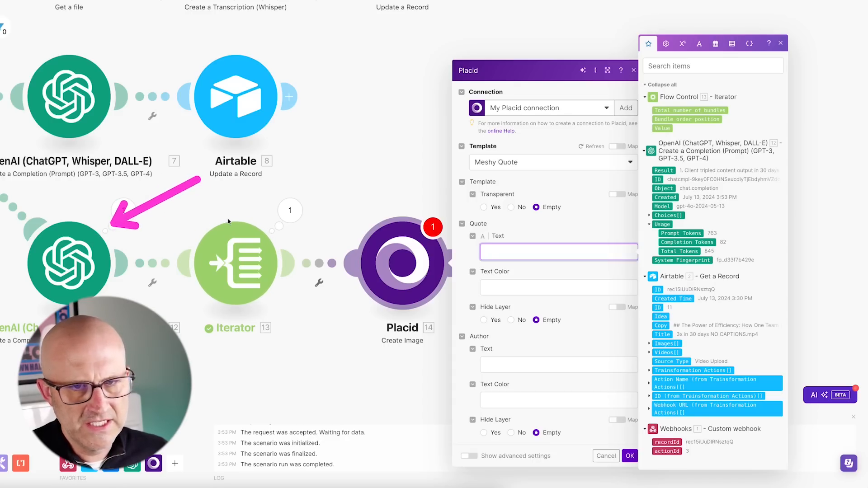
click(661, 130)
click(547, 300)
drag(546, 301, 490, 334)
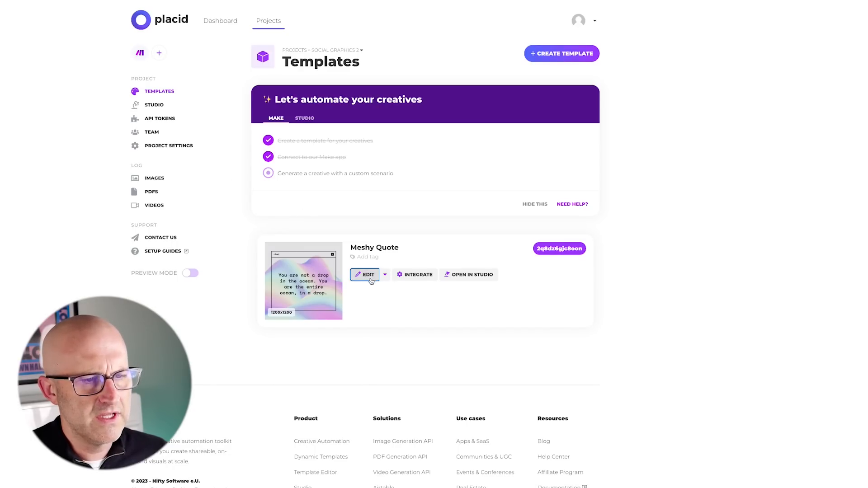
Check Meshy Quote's author layer, then fill Author Text with the creator's name and save.
click(368, 278)
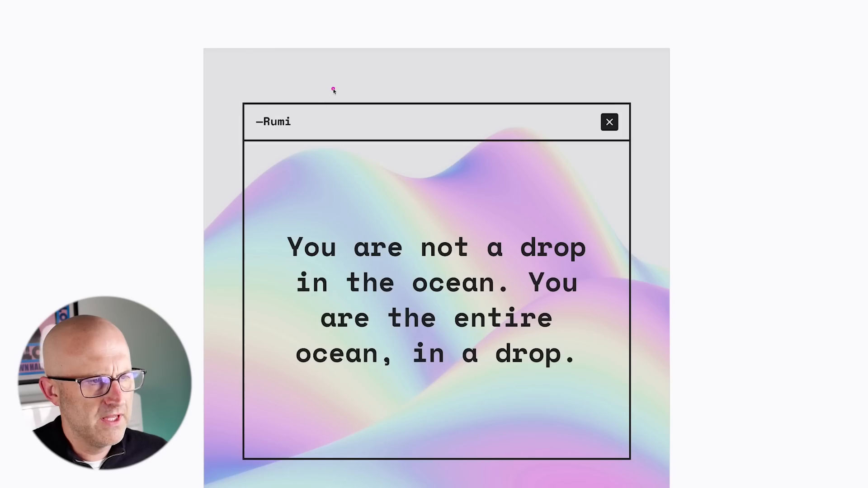
drag(367, 56, 300, 118)
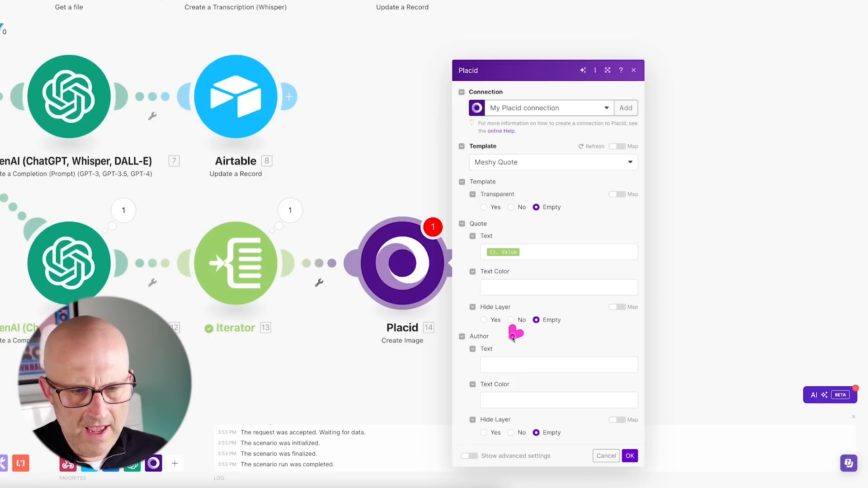
click(496, 365)
text(S)
text(tephen G. Pope)
drag(668, 395, 641, 445)
click(631, 457)
mouse_move(473, 219)
mouse_down()
mouse_move(440, 266)
mouse_move(449, 270)
mouse_up()
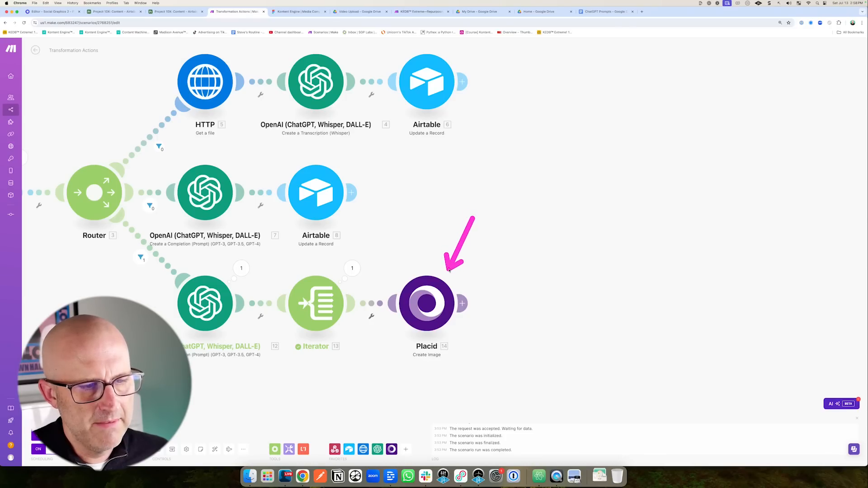
Add an Array aggregator after the Placid module with Iterator [13] as source module.
mouse_move(302, 246)
mouse_down()
mouse_move(243, 308)
mouse_move(245, 294)
mouse_move(252, 306)
mouse_up()
drag(512, 262, 482, 296)
click(462, 303)
drag(744, 289, 709, 269)
click(694, 263)
click(592, 253)
drag(387, 370, 347, 335)
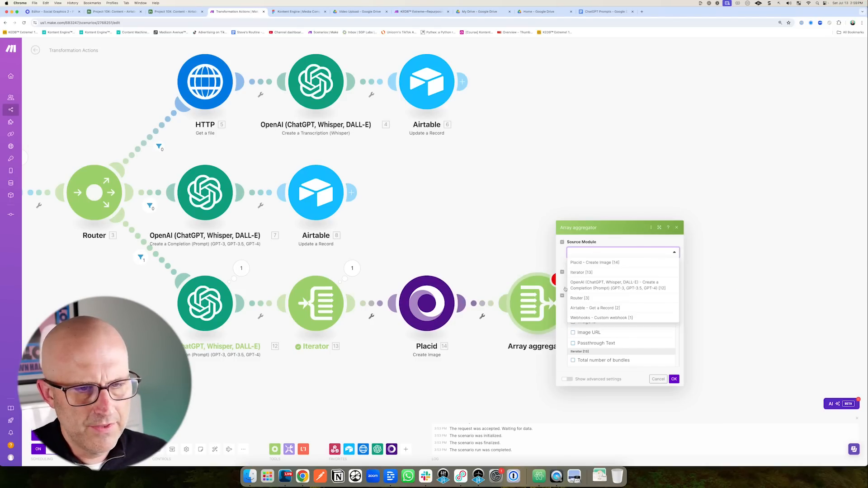
click(588, 272)
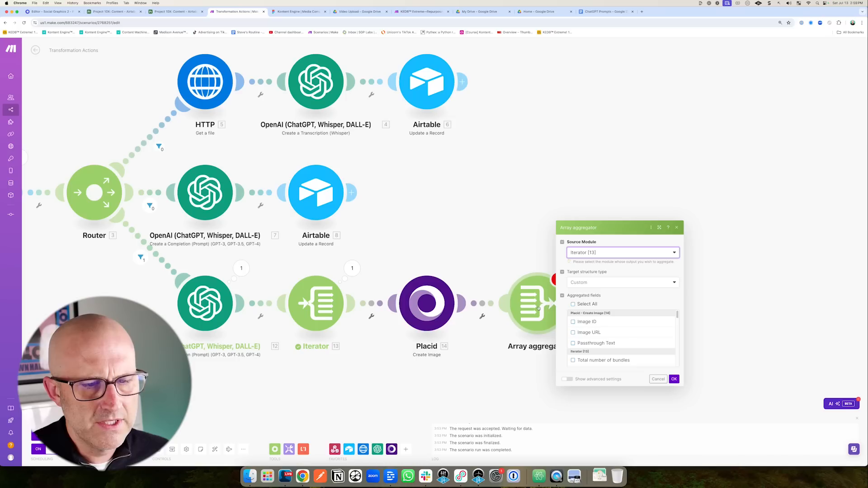
drag(464, 230, 445, 270)
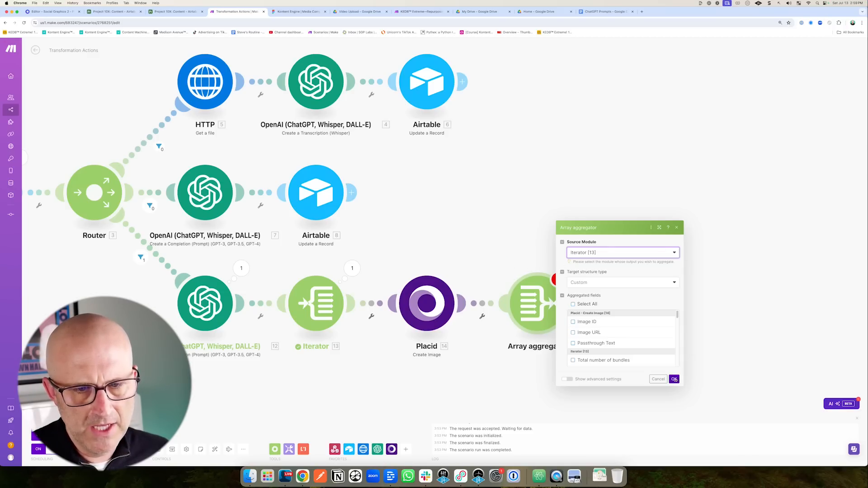
click(674, 380)
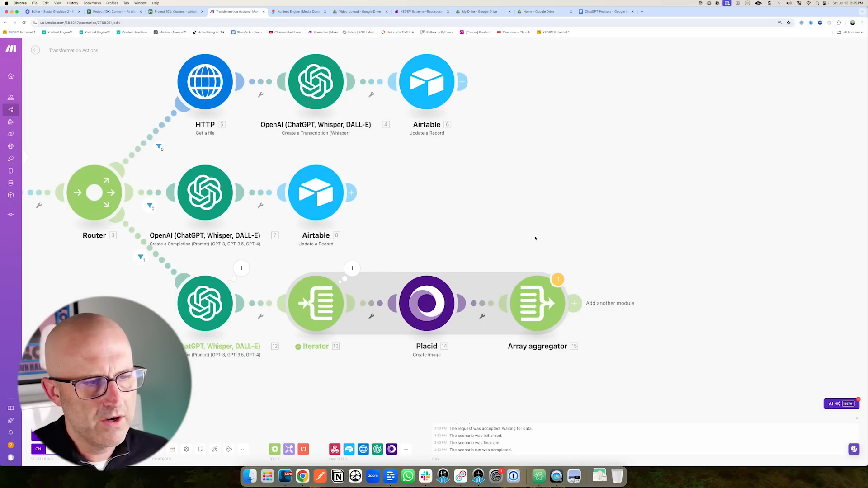
Add an Airtable Update a Record module on the Project 10X base's Content table.
click(601, 303)
click(712, 251)
click(730, 334)
click(718, 293)
click(706, 303)
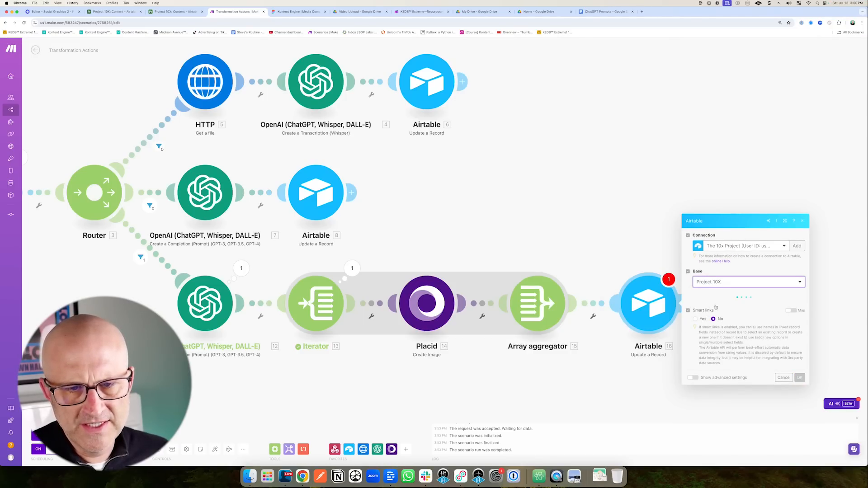
click(718, 307)
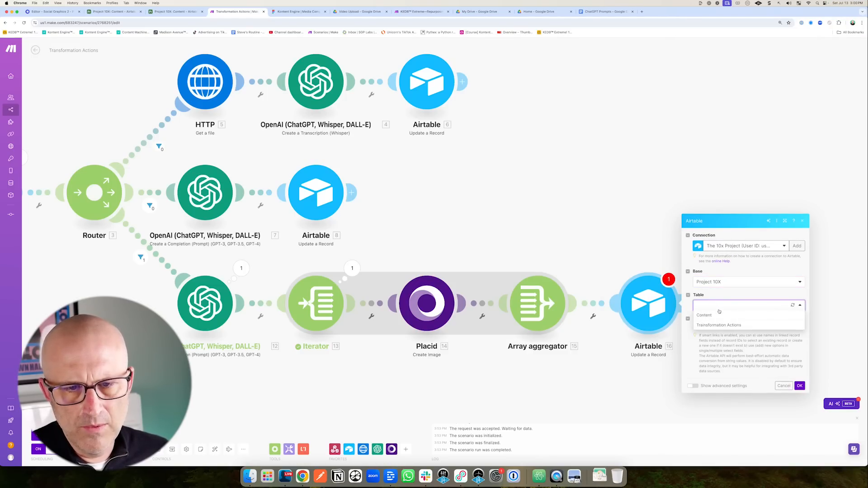
click(710, 315)
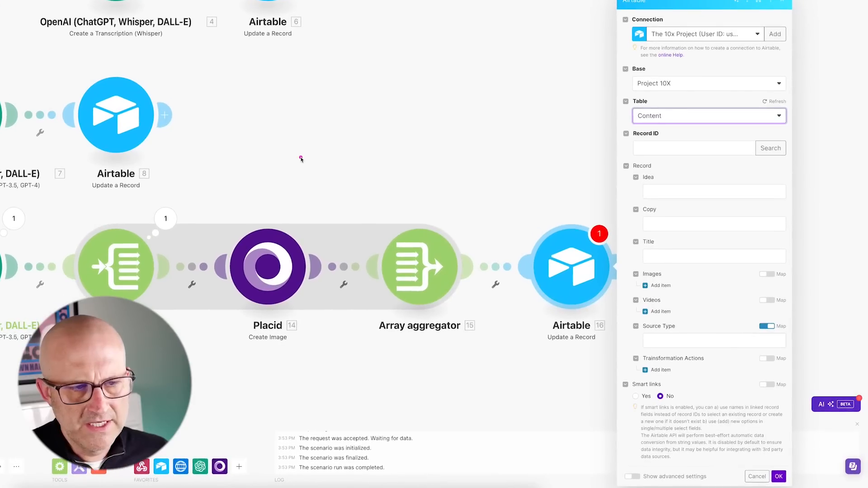
Turn on mapping for Images, map the webhook's recordId into Record ID, and save.
drag(301, 159, 281, 211)
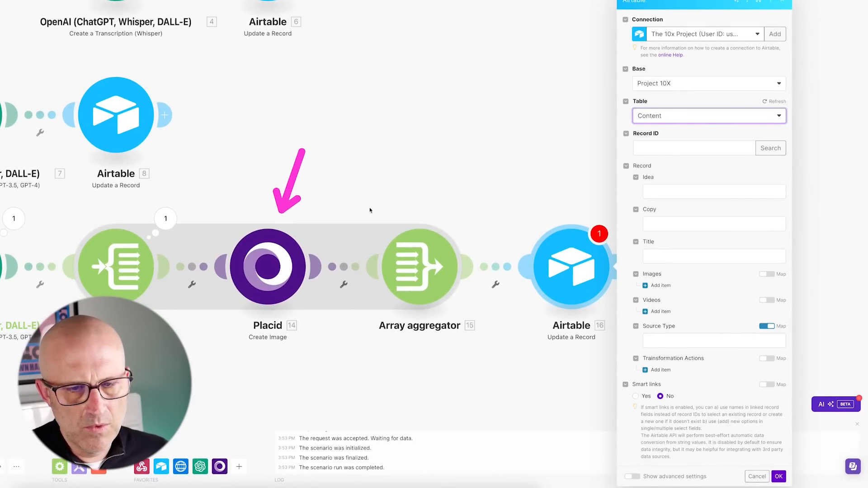
mouse_move(702, 244)
mouse_down()
mouse_move(670, 270)
mouse_move(764, 273)
mouse_up()
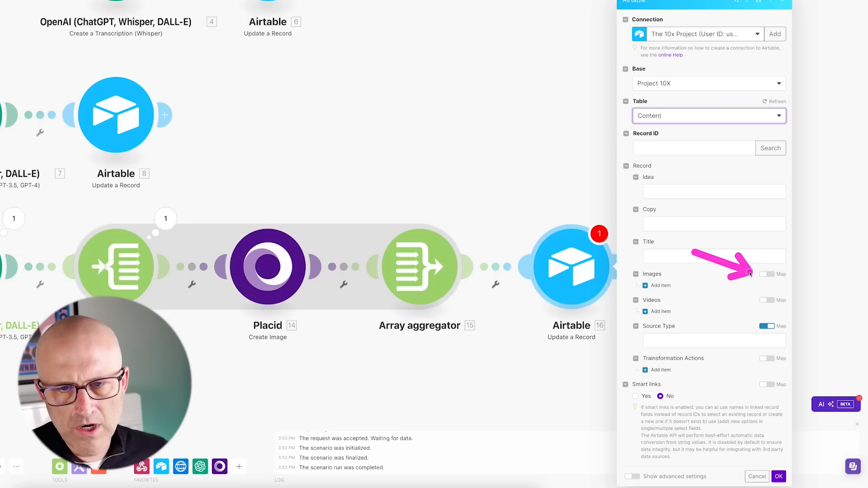
click(766, 274)
drag(809, 409, 781, 472)
click(778, 482)
drag(726, 85, 680, 125)
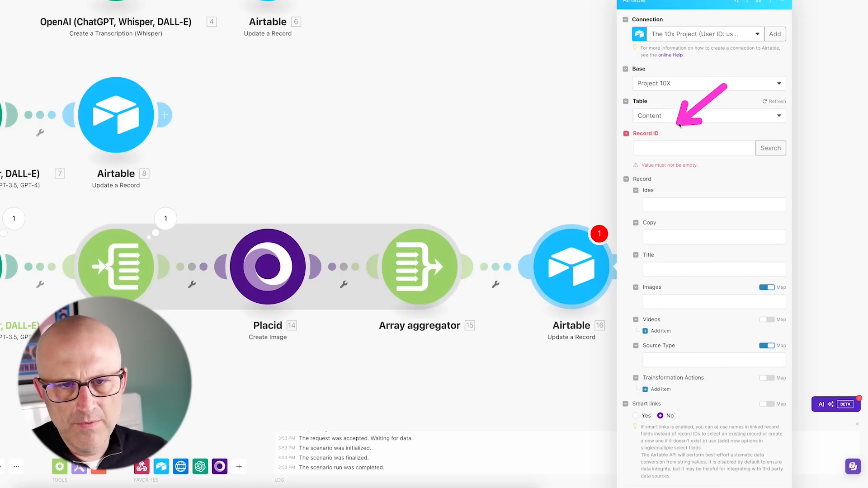
click(646, 146)
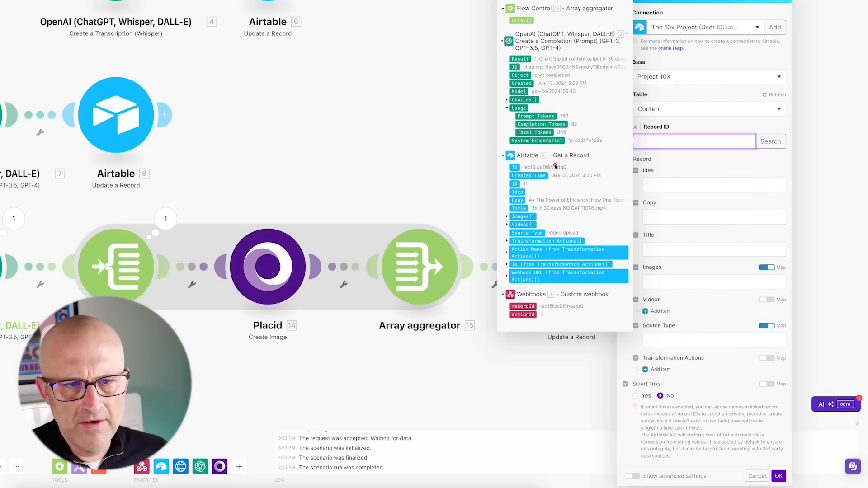
drag(451, 312, 503, 308)
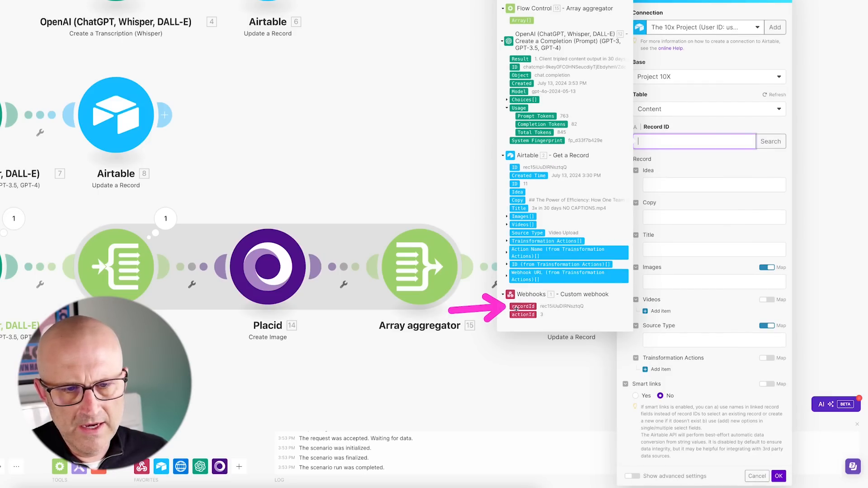
click(523, 307)
drag(774, 353, 778, 448)
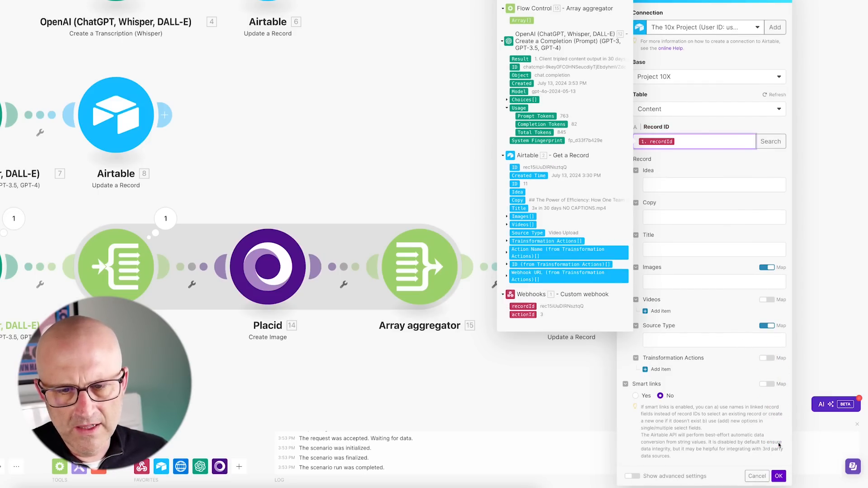
click(778, 476)
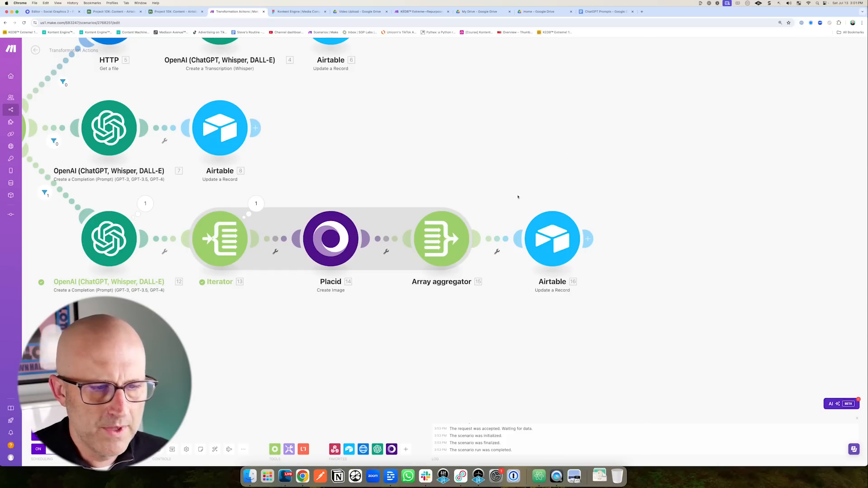
Reopen the Array aggregator's settings.
drag(456, 168, 453, 194)
click(444, 231)
mouse_move(489, 150)
mouse_down()
mouse_move(478, 201)
mouse_move(493, 202)
mouse_up()
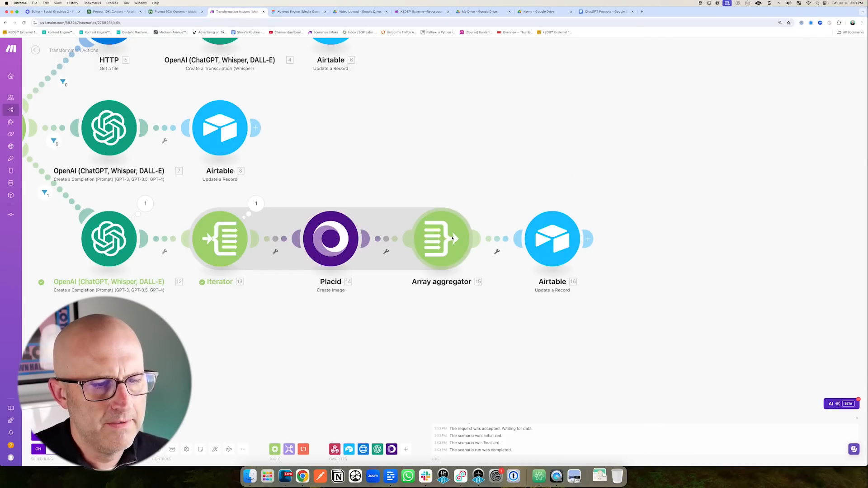
mouse_move(452, 153)
mouse_down()
mouse_move(467, 155)
mouse_move(441, 187)
mouse_move(426, 170)
mouse_move(445, 173)
mouse_up()
Set the aggregator's target structure to Record: Images with Placid's Image URL as File URL.
click(467, 175)
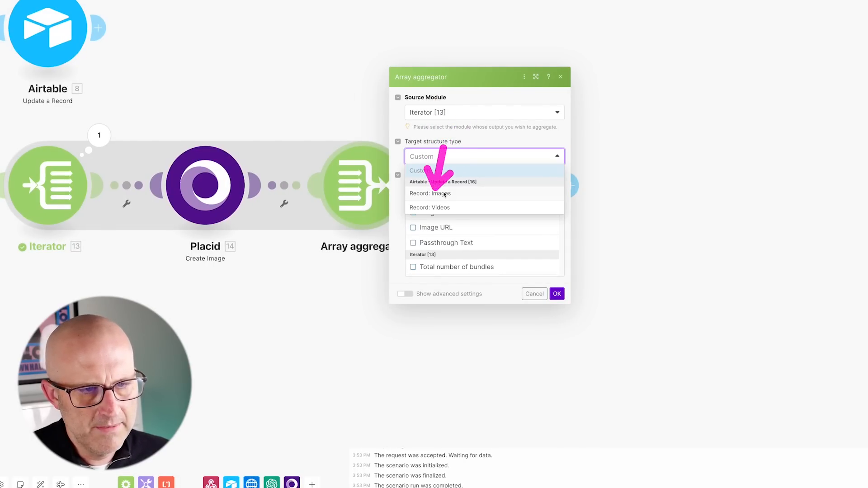
click(442, 194)
mouse_move(456, 149)
mouse_down()
mouse_move(430, 193)
mouse_move(436, 197)
mouse_up()
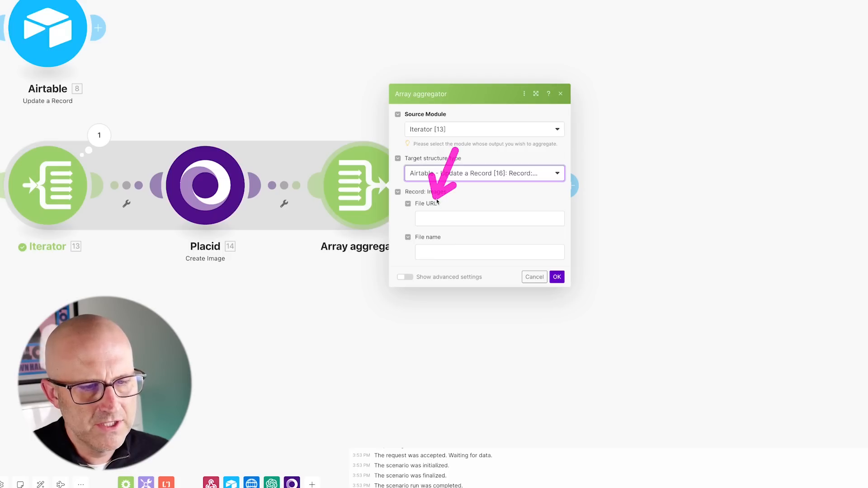
drag(233, 68, 222, 138)
click(436, 220)
drag(469, 55, 562, 72)
click(593, 70)
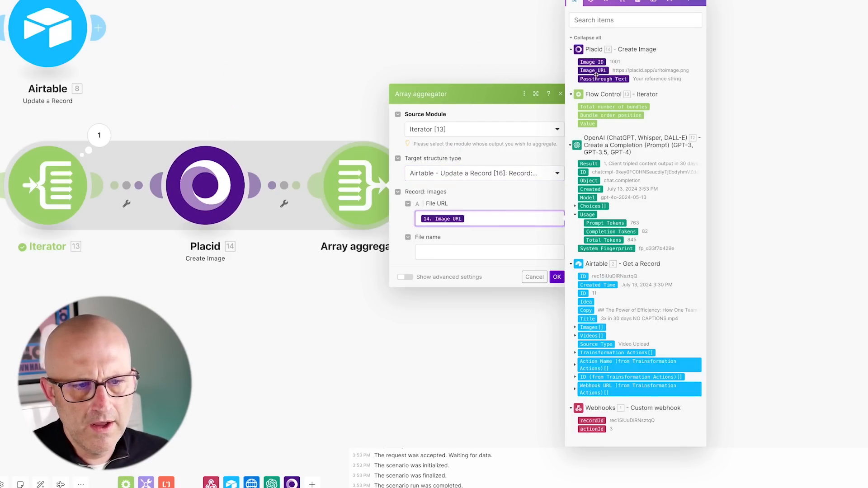
click(561, 277)
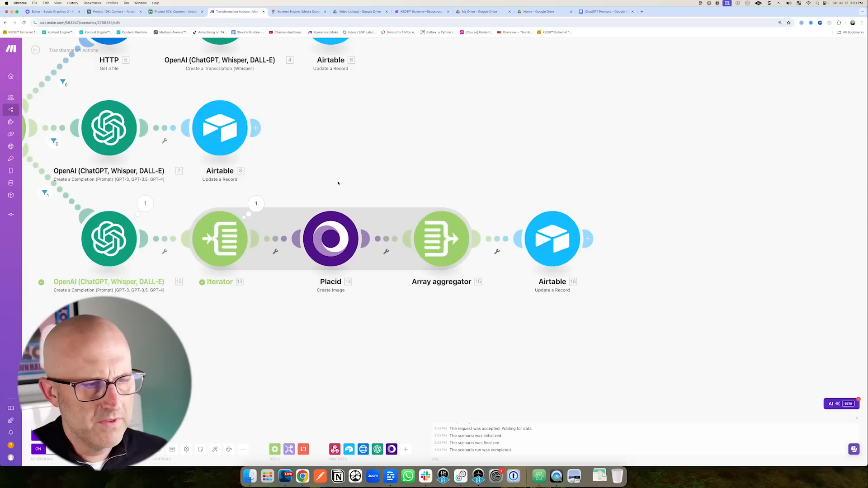
Map the aggregator's Array[] into the Airtable module's Images field.
mouse_move(252, 318)
mouse_down()
mouse_move(382, 244)
mouse_move(347, 294)
mouse_move(280, 243)
mouse_move(336, 310)
mouse_move(416, 234)
mouse_move(254, 229)
mouse_move(377, 242)
mouse_move(280, 252)
mouse_up()
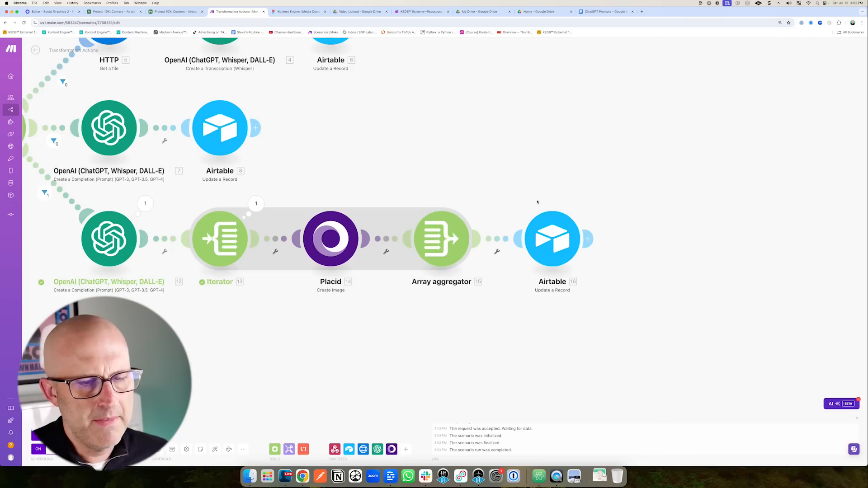
click(558, 236)
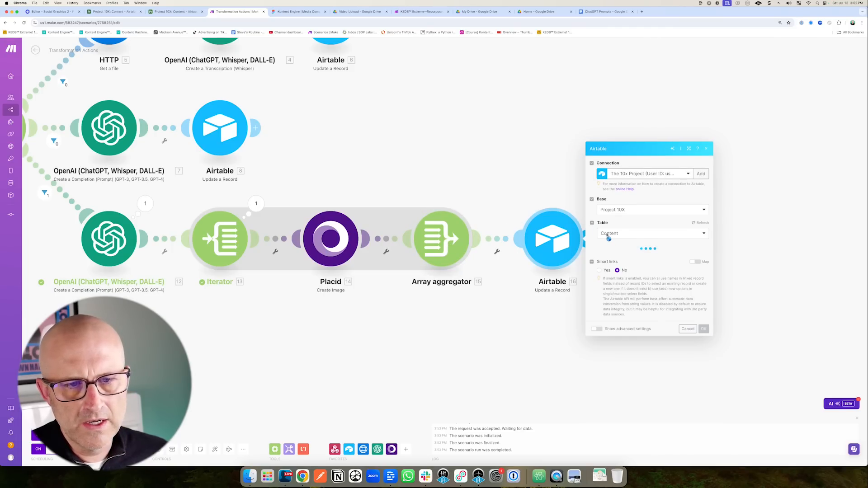
drag(649, 235, 620, 262)
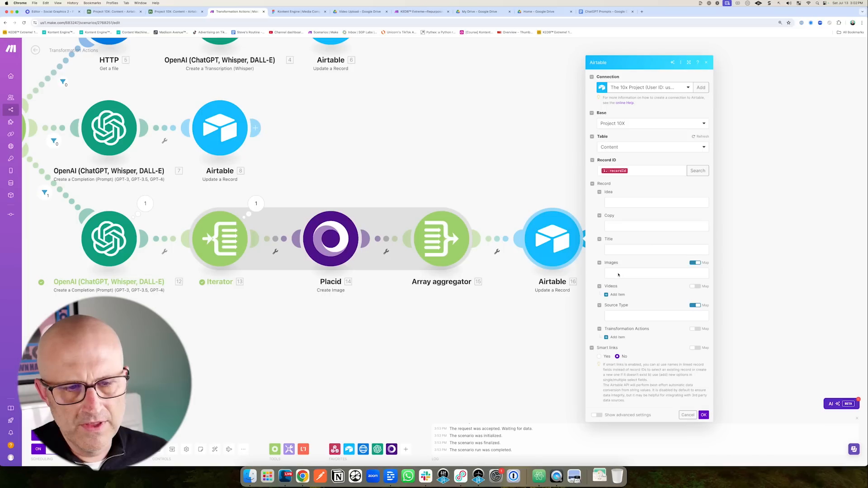
click(618, 273)
click(727, 184)
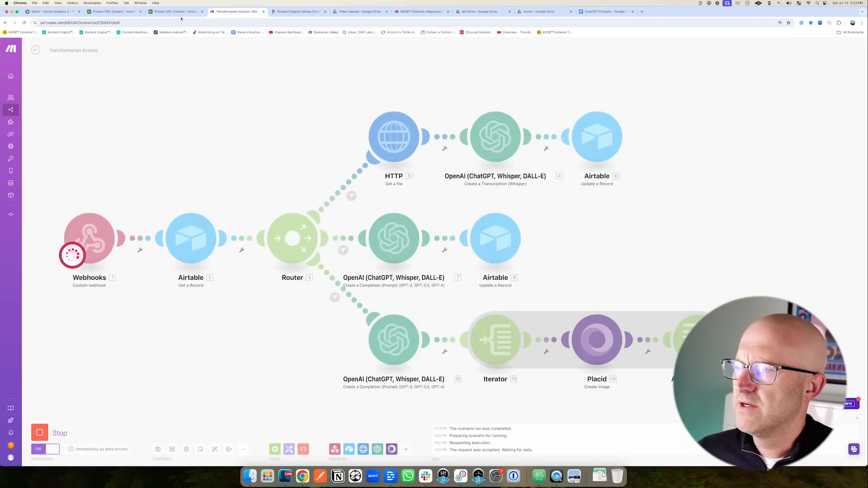
Trigger the scenario by testing the Airtable automation's script step and follow the Make run.
click(174, 11)
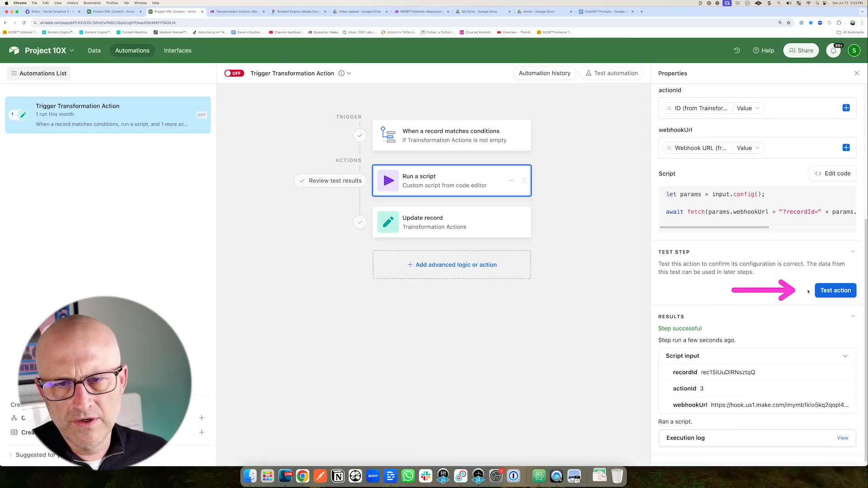
click(834, 290)
click(237, 11)
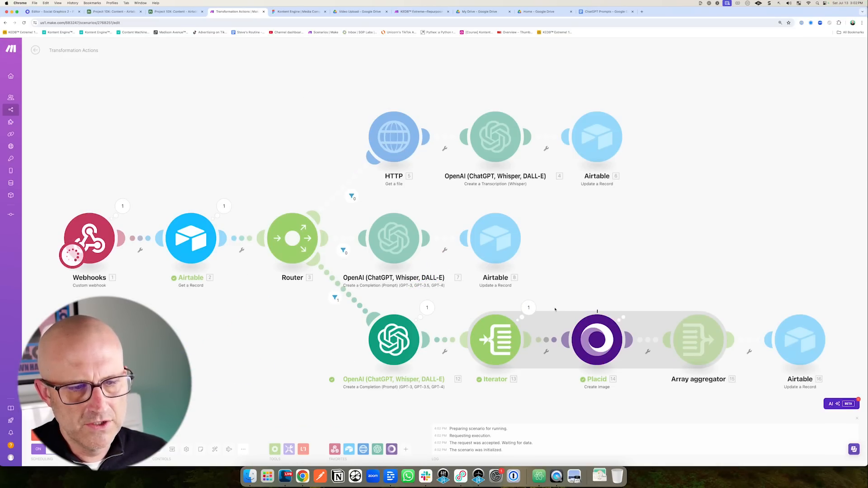
drag(718, 280, 528, 251)
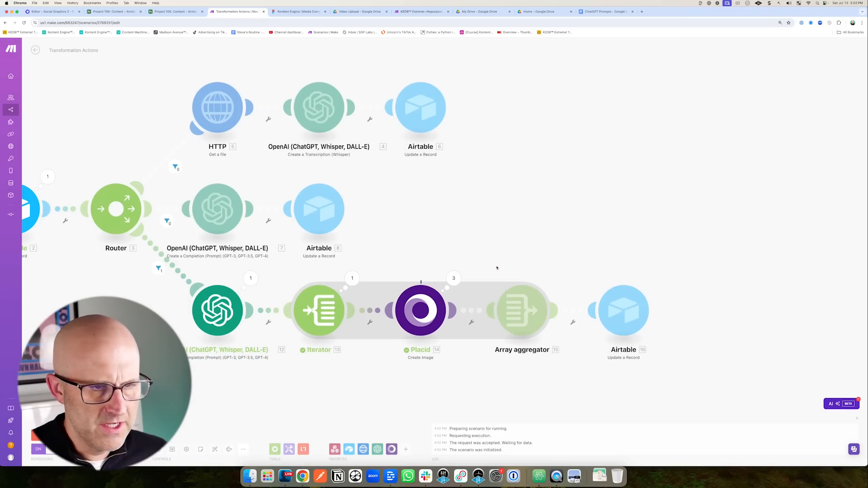
mouse_move(472, 265)
mouse_down()
mouse_move(529, 336)
mouse_move(578, 371)
mouse_up()
drag(631, 222, 623, 275)
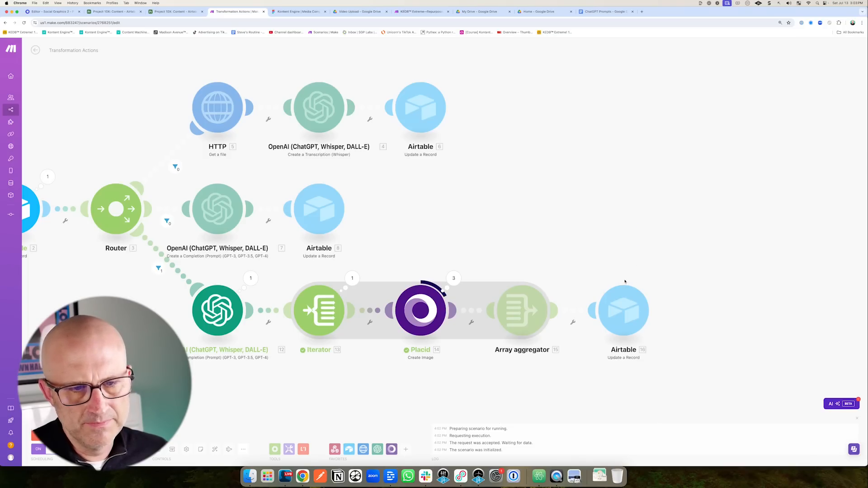
drag(109, 34, 110, 7)
Open the first carousel image in record 11's Images cell.
click(114, 11)
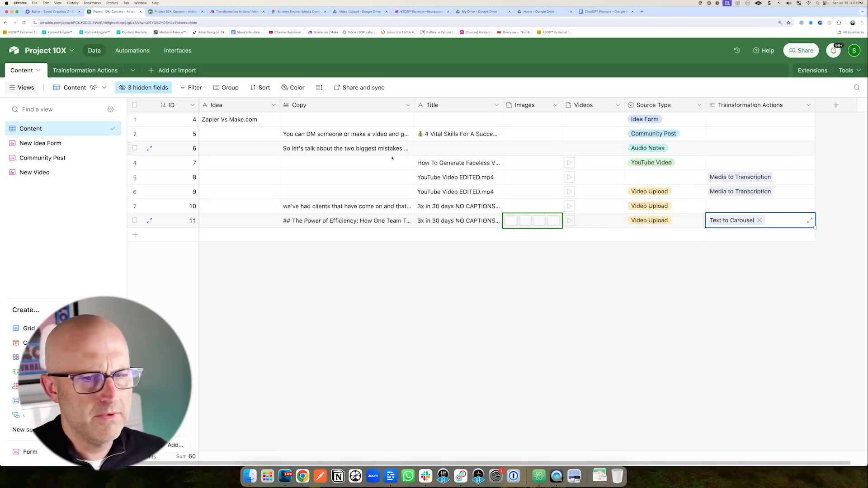
drag(520, 286, 514, 244)
drag(515, 274, 514, 246)
click(513, 221)
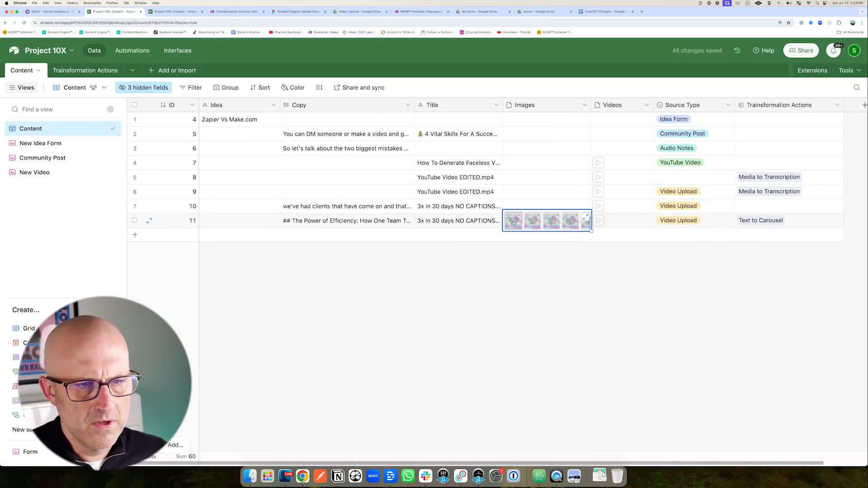
click(513, 221)
Page through the remaining slides to the fifth, then return to the Make scenario.
drag(264, 55, 233, 109)
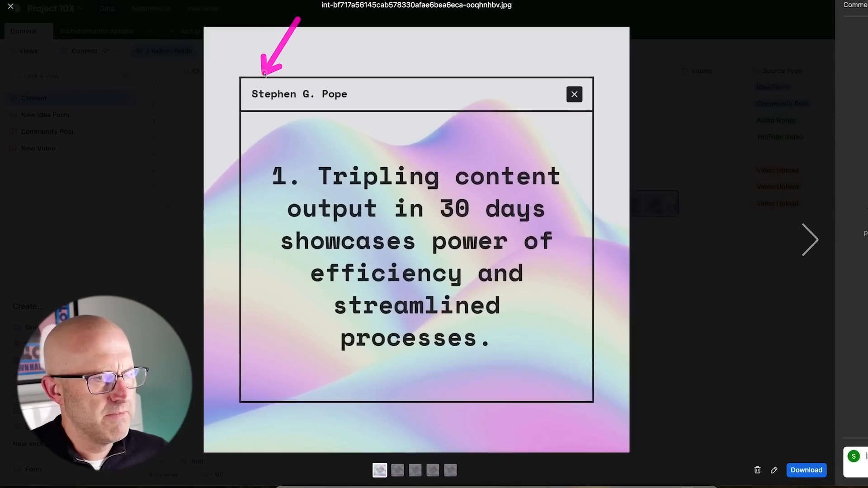
drag(243, 144, 277, 170)
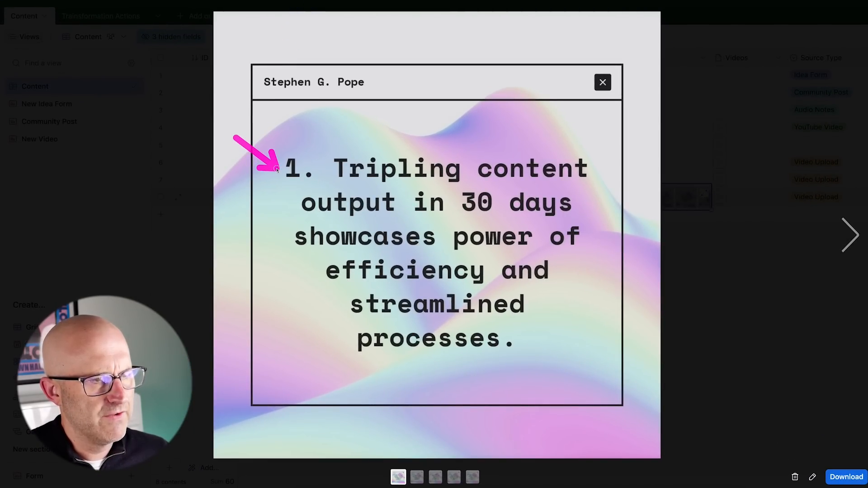
click(847, 247)
mouse_move(742, 230)
mouse_down()
mouse_move(826, 234)
mouse_move(808, 235)
mouse_up()
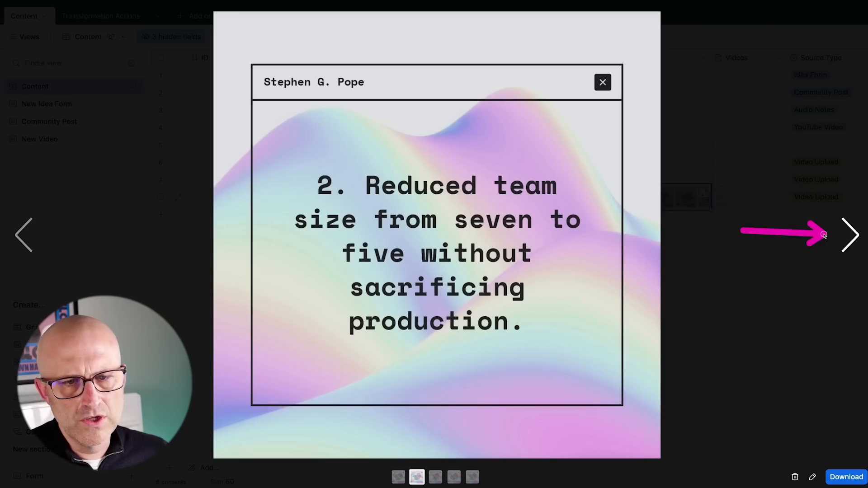
drag(291, 130, 303, 170)
click(855, 239)
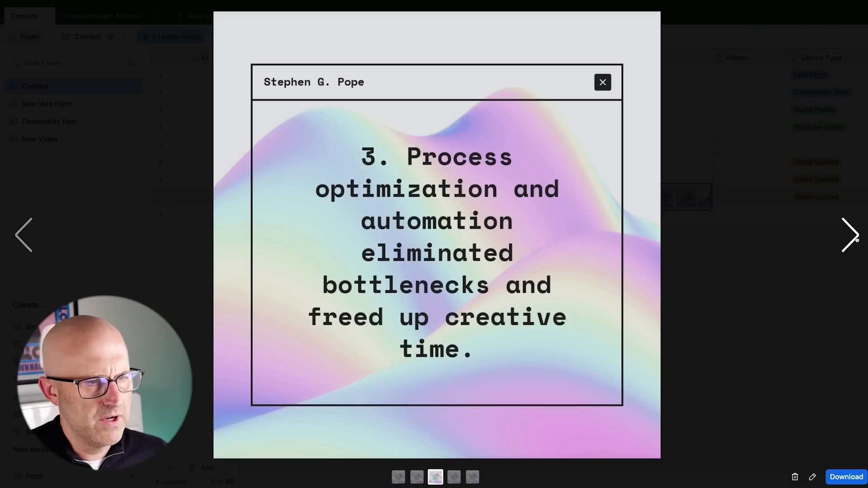
click(855, 240)
click(855, 240)
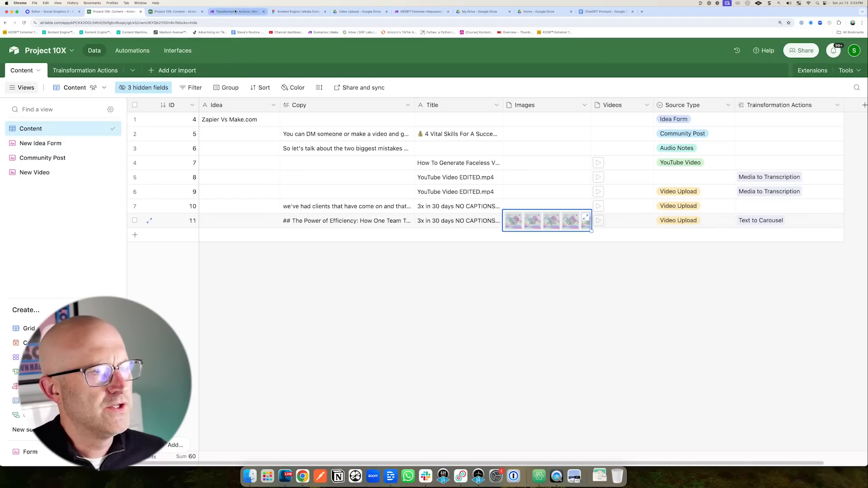
click(244, 14)
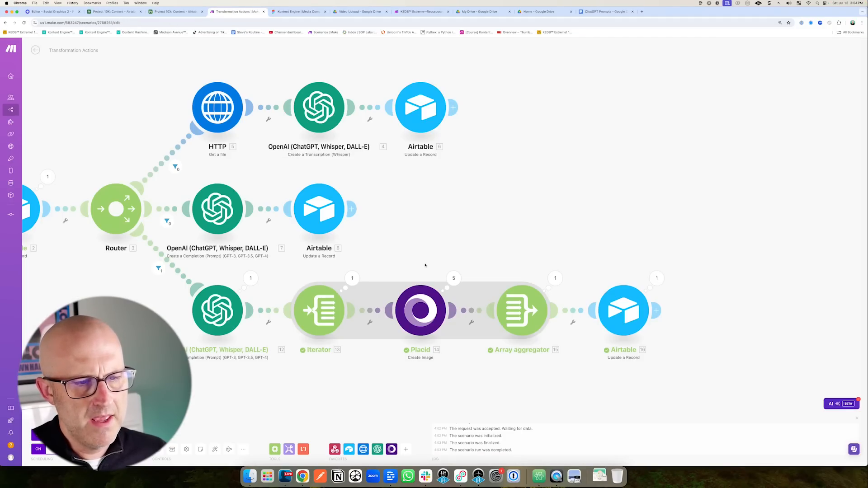
Set the Placid image step's connection to Social Media Graphics.
click(422, 300)
click(499, 291)
click(502, 208)
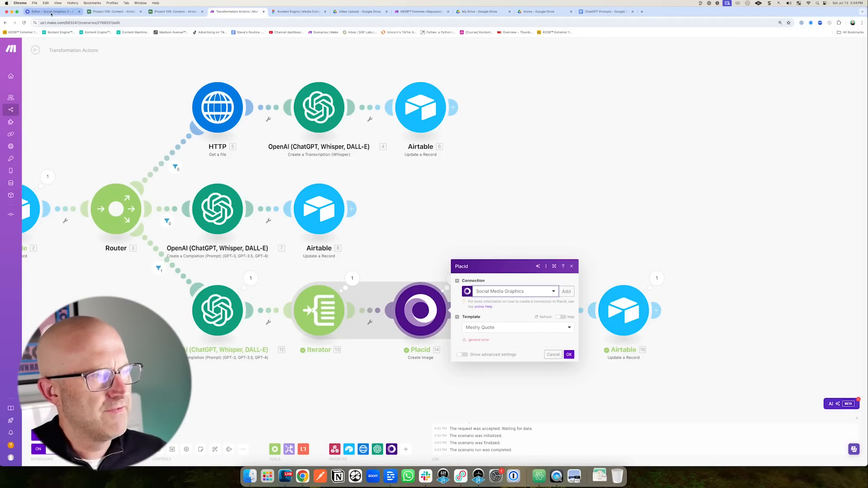
click(53, 13)
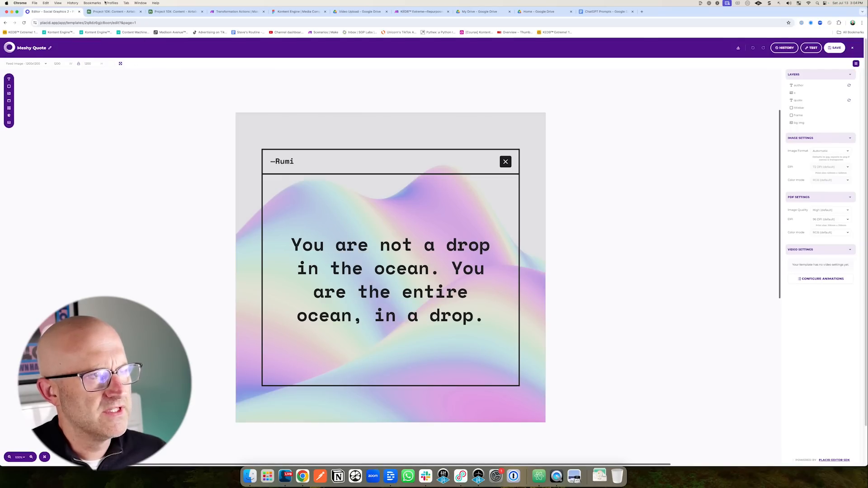
click(236, 12)
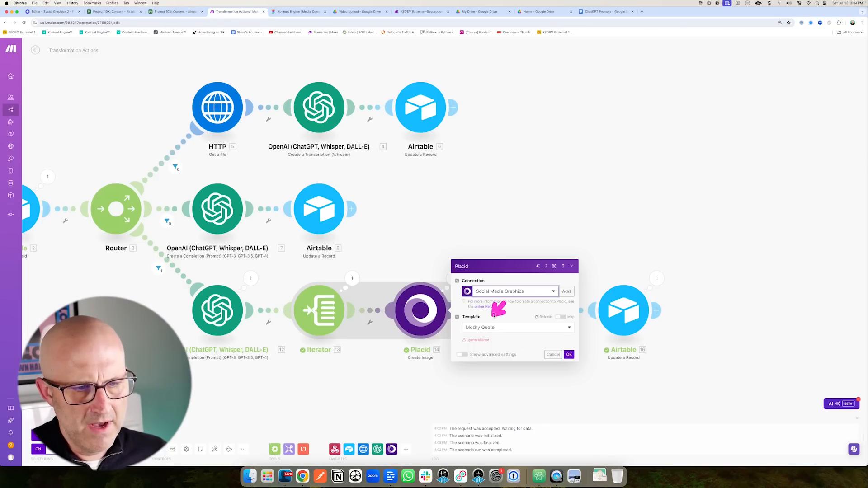
Choose the Square Carousel 1080px template and map the Iterator's 13. Value into Image Text.
click(495, 330)
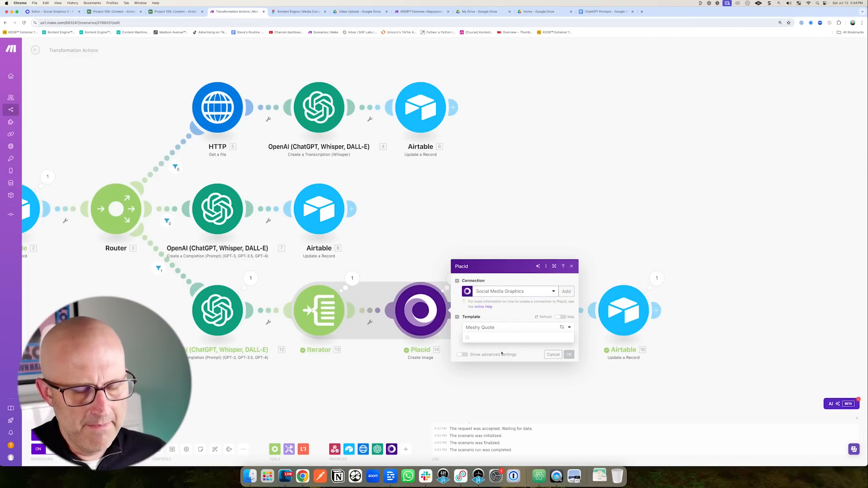
click(519, 352)
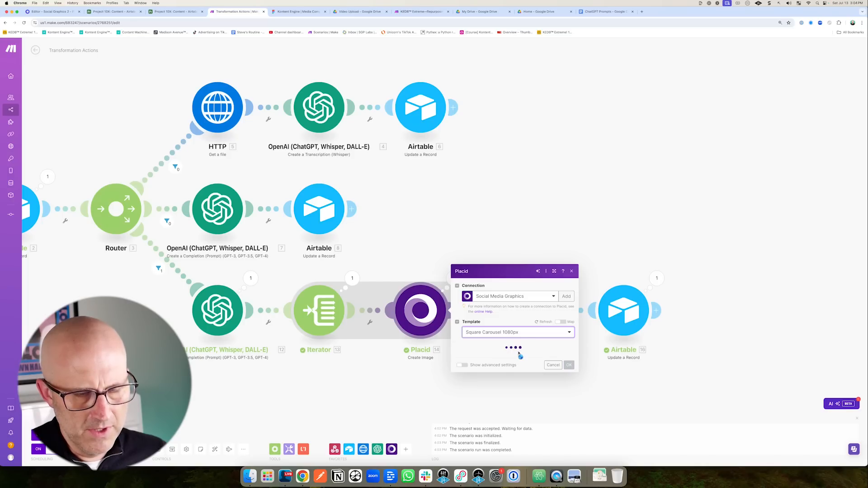
click(497, 339)
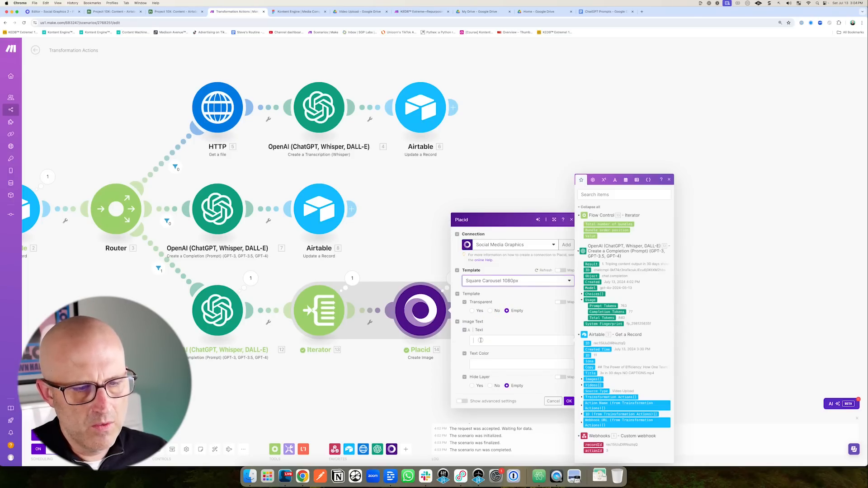
click(590, 236)
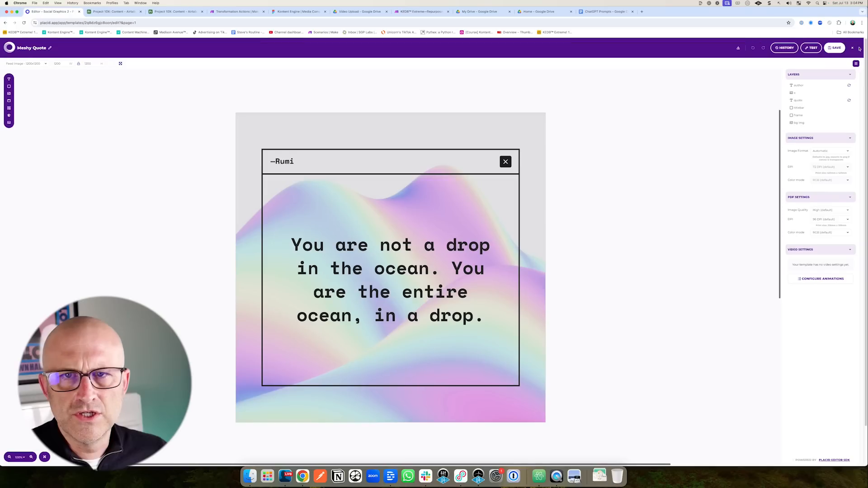
click(852, 49)
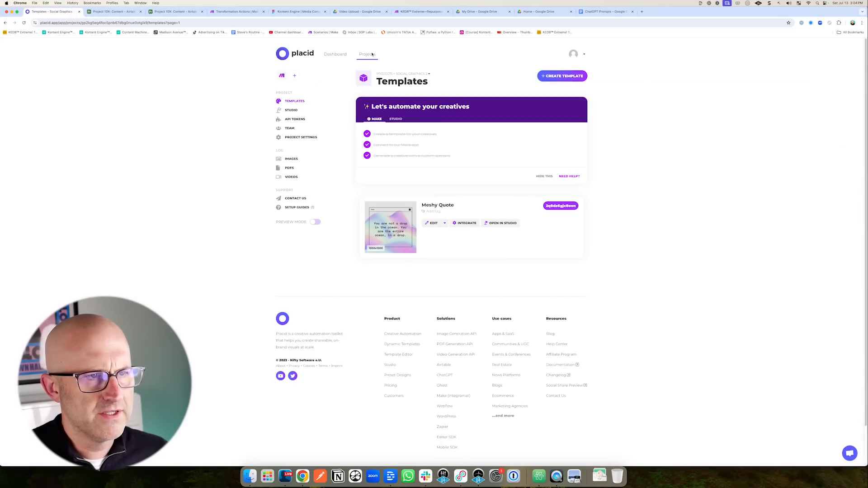
click(369, 54)
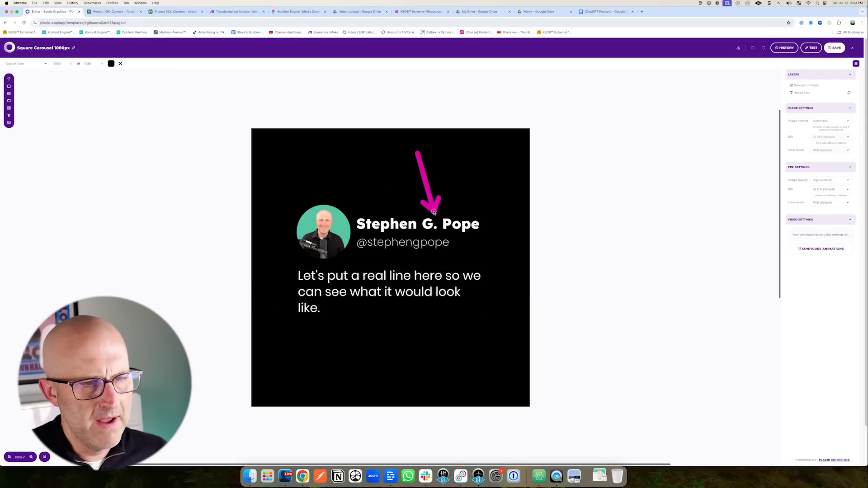
click(246, 11)
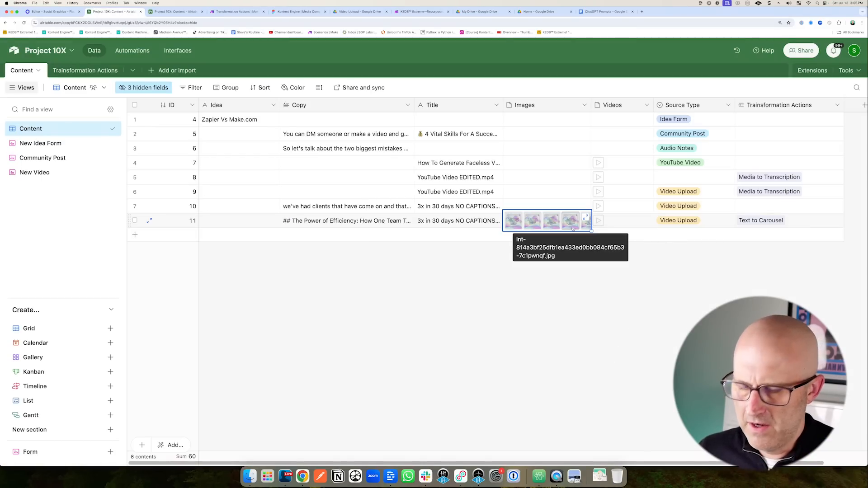
Clear the old images from record 11's Images field.
key(Delete)
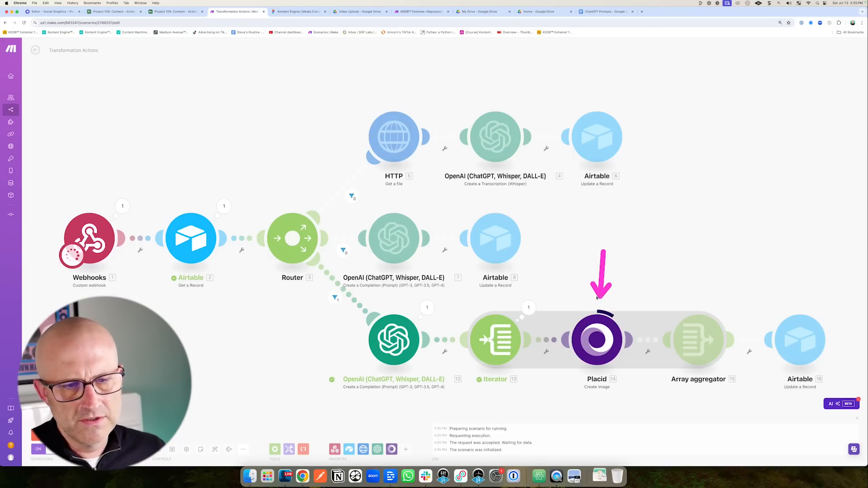
mouse_move(495, 280)
mouse_down()
mouse_move(402, 335)
mouse_move(418, 336)
mouse_up()
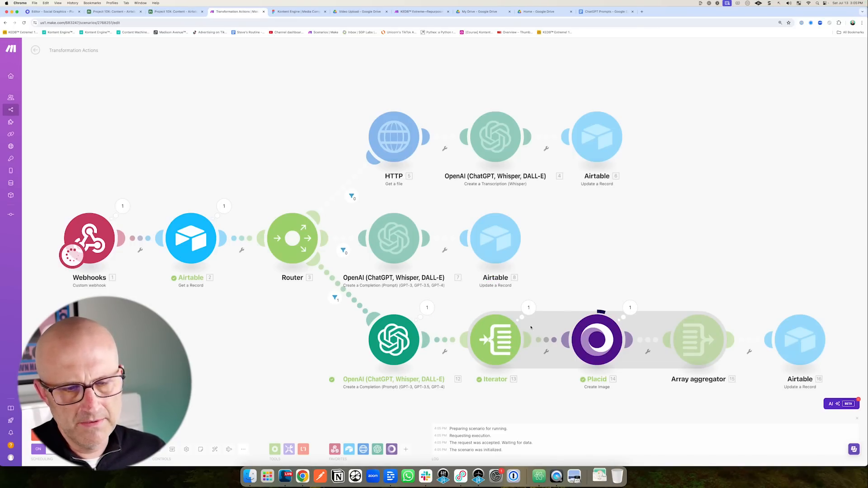
drag(684, 258, 696, 291)
scroll(700, 300, right, 5)
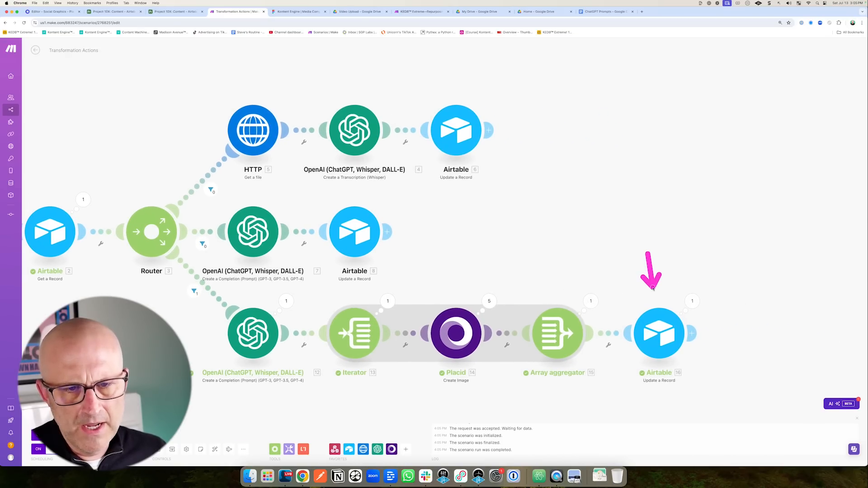
Preview a newly generated carousel slide in the Content table.
click(95, 12)
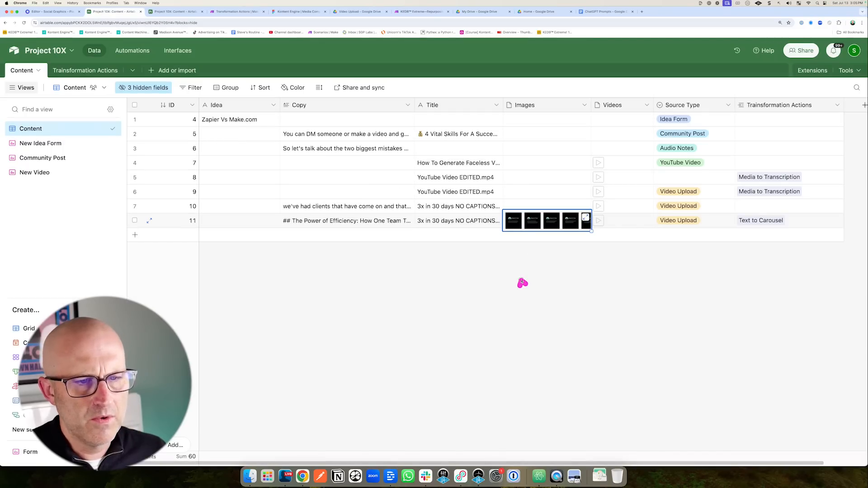
click(510, 227)
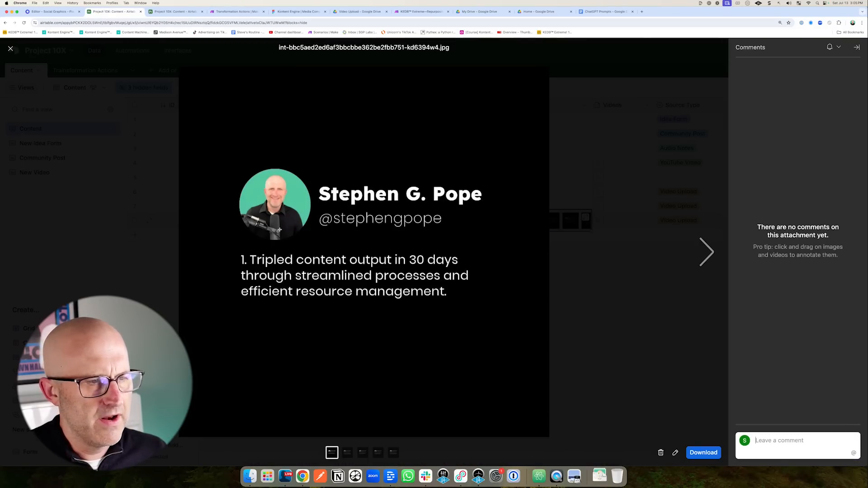
drag(213, 150, 530, 324)
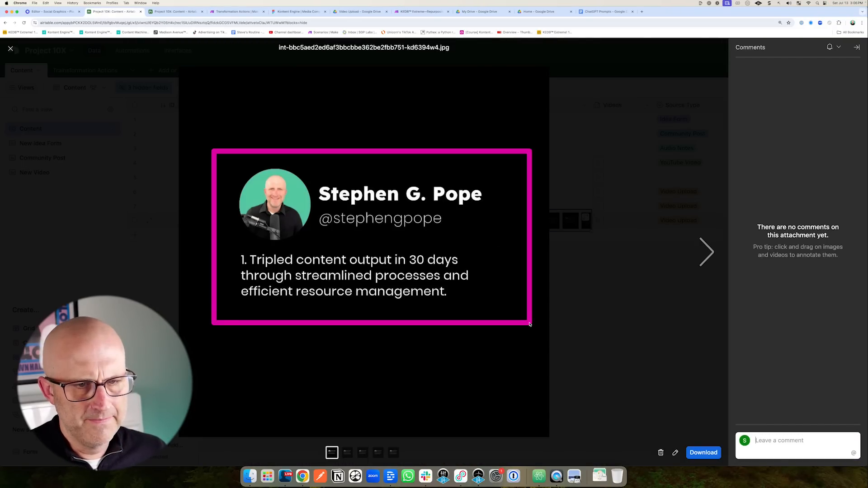
key(Escape)
Test the automation's Update record step using Run as configured.
click(177, 11)
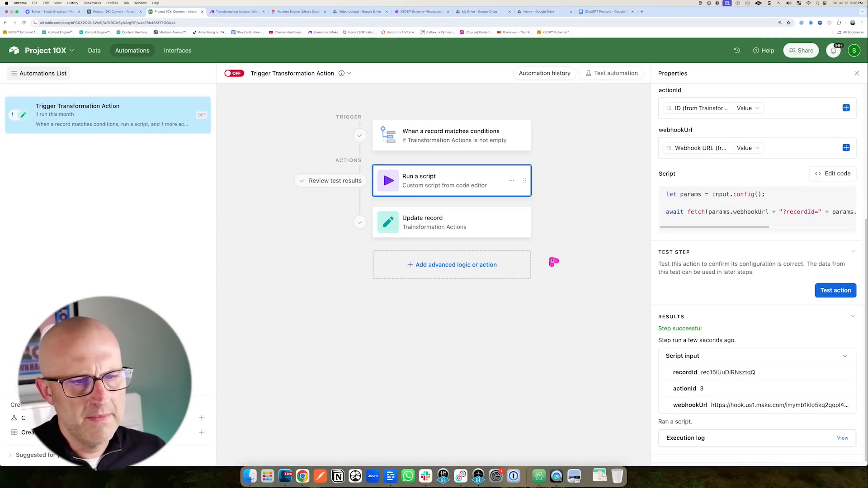
click(461, 225)
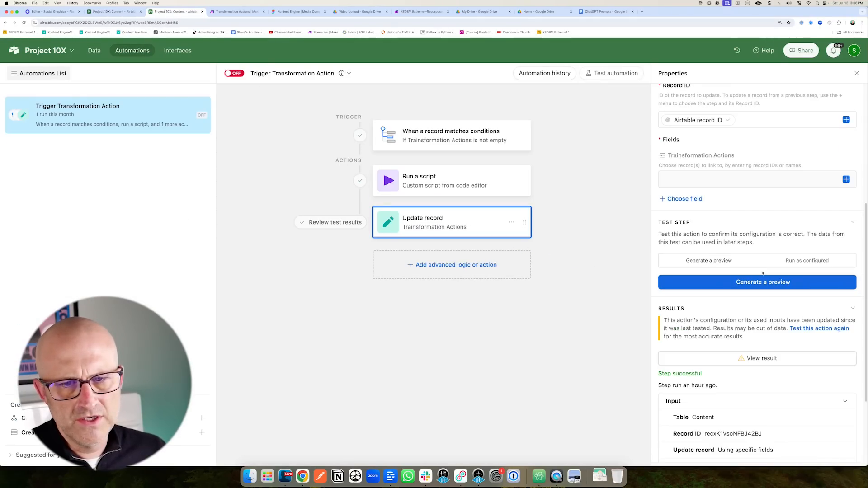
click(796, 260)
click(763, 282)
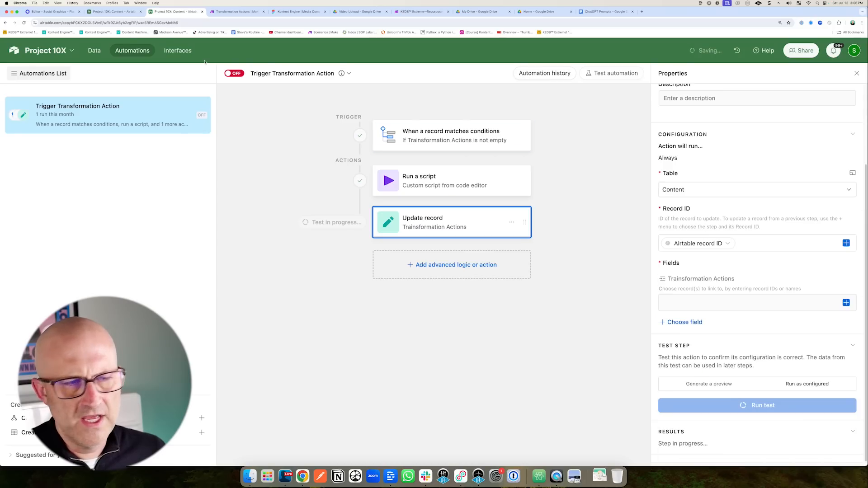
click(118, 14)
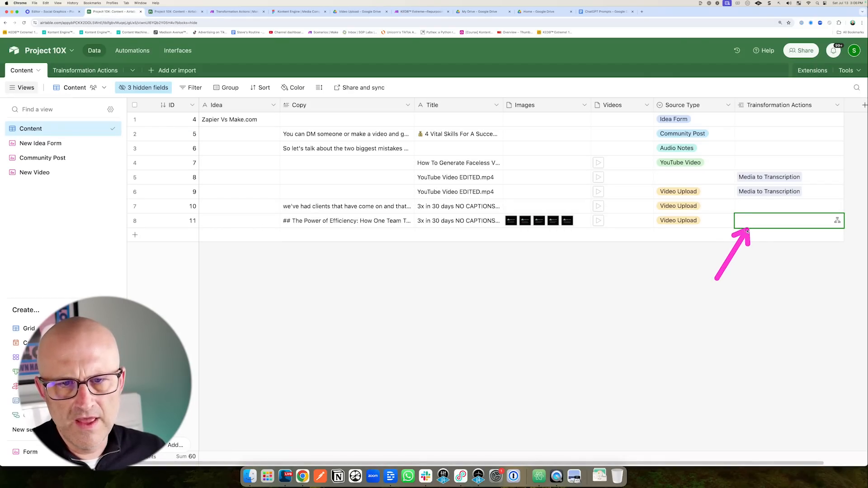
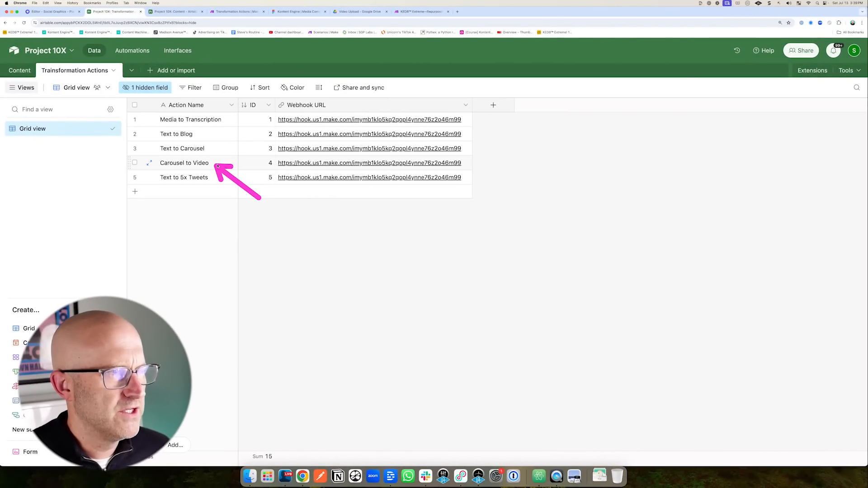
Add a trial Placid Create Video module after the scenario's last step.
click(228, 11)
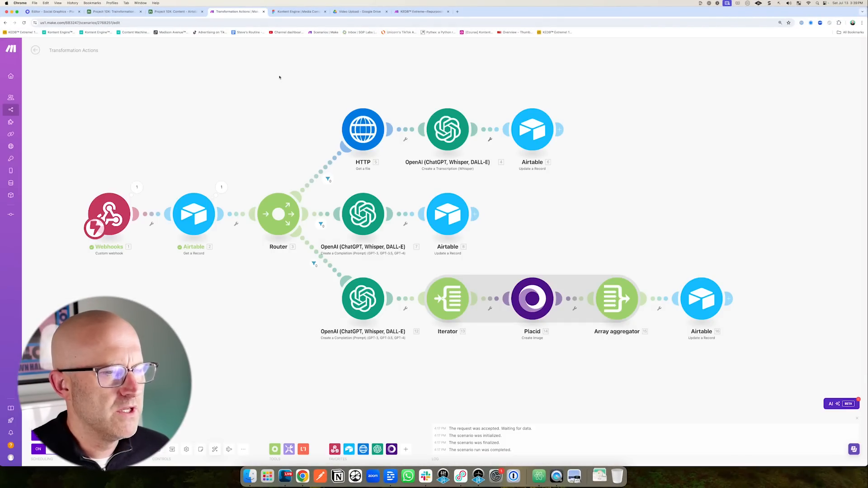
scroll(468, 370, right, 3)
scroll(467, 370, down, 2)
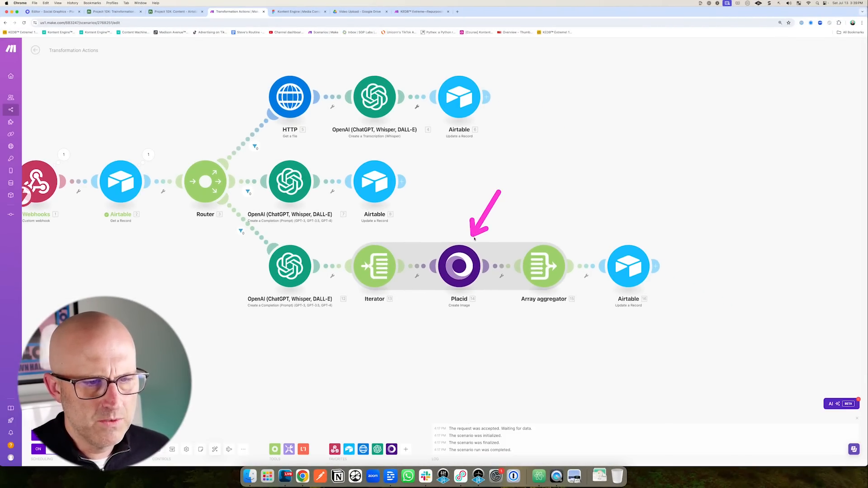
right_click(469, 346)
click(479, 350)
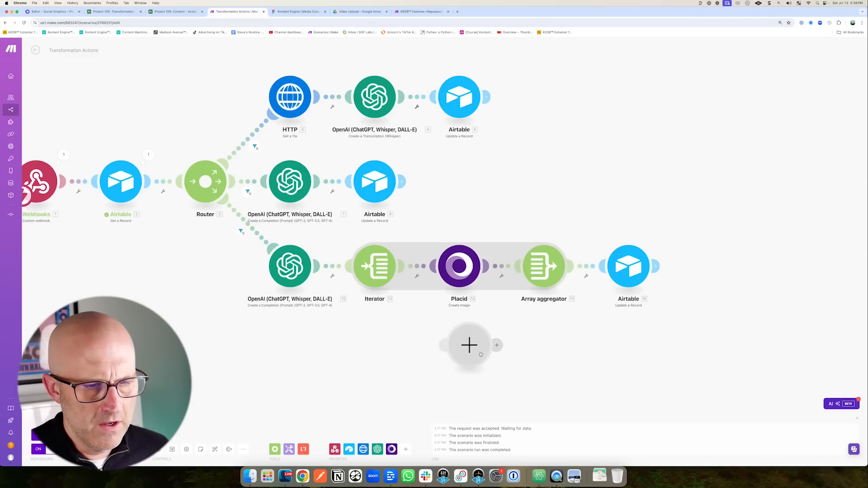
click(525, 359)
scroll(550, 364, down, 3)
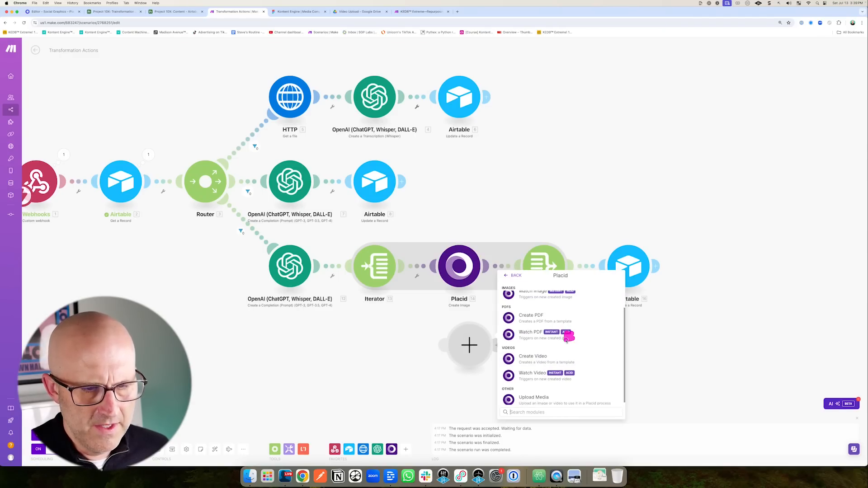
click(551, 360)
click(608, 373)
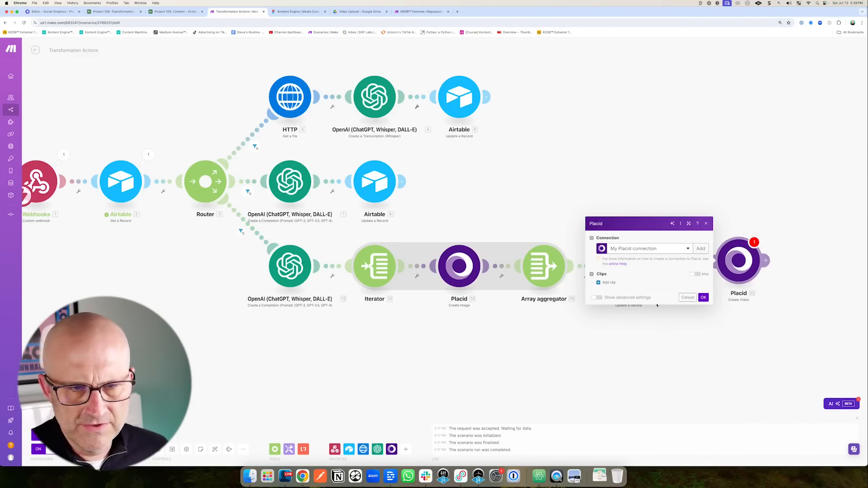
Add a first clip to the Placid video, then delete the Placid video module.
click(607, 282)
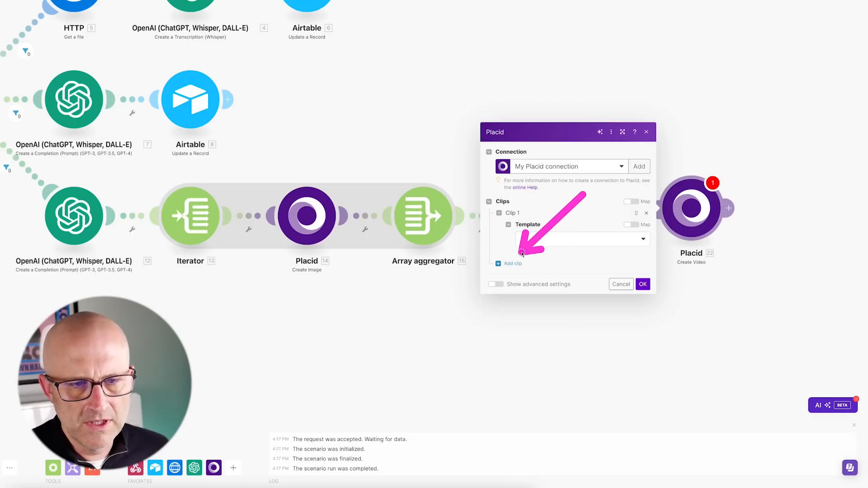
right_click(691, 212)
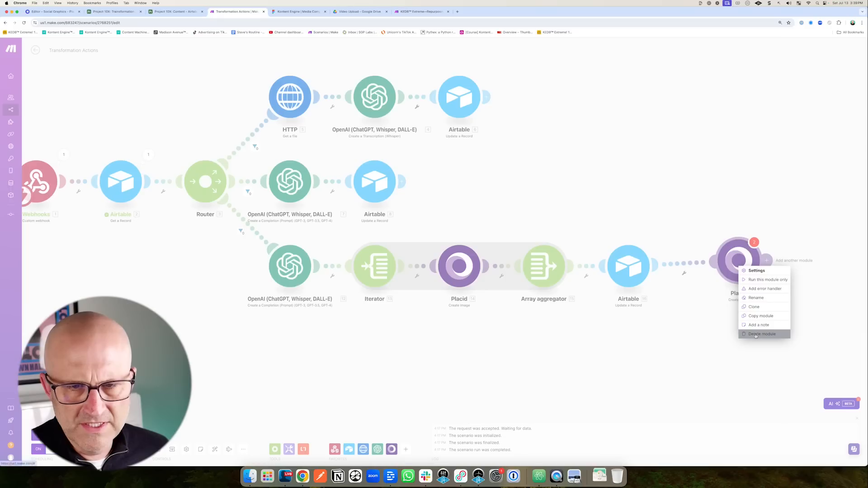
click(764, 333)
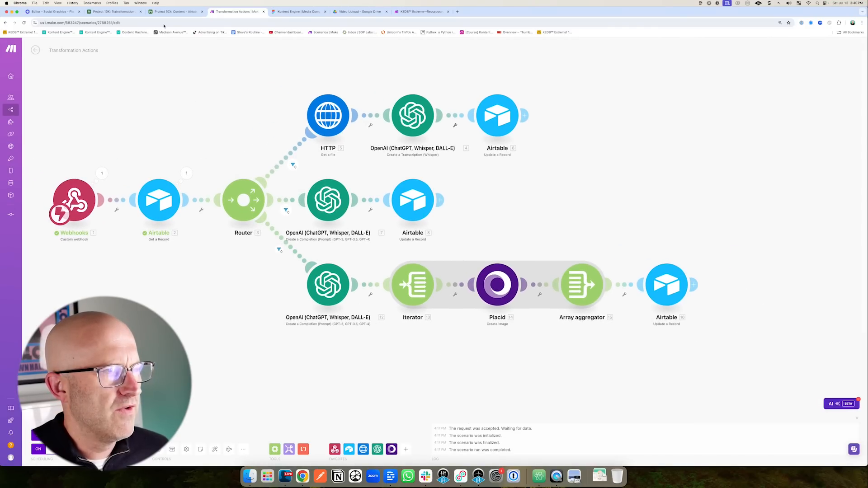
Review the Airtable automation and the Content table's records.
click(164, 12)
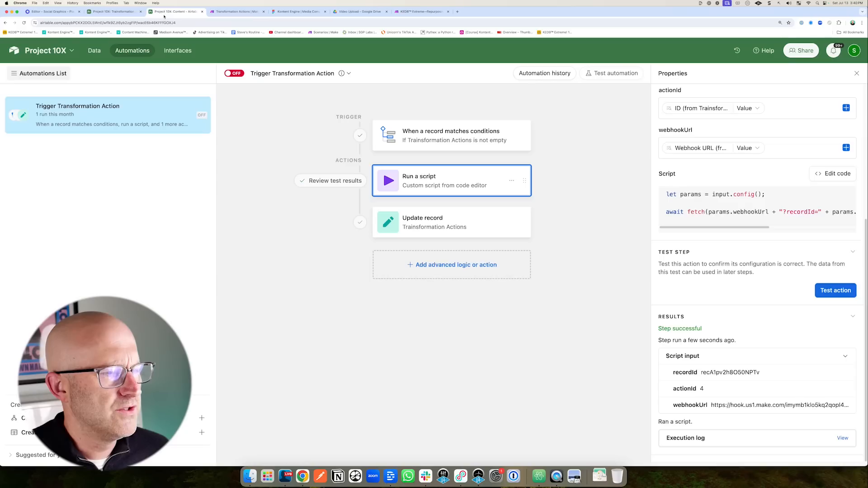
click(117, 13)
mouse_move(182, 259)
mouse_down()
mouse_move(175, 188)
mouse_move(201, 188)
mouse_move(160, 190)
mouse_up()
click(20, 70)
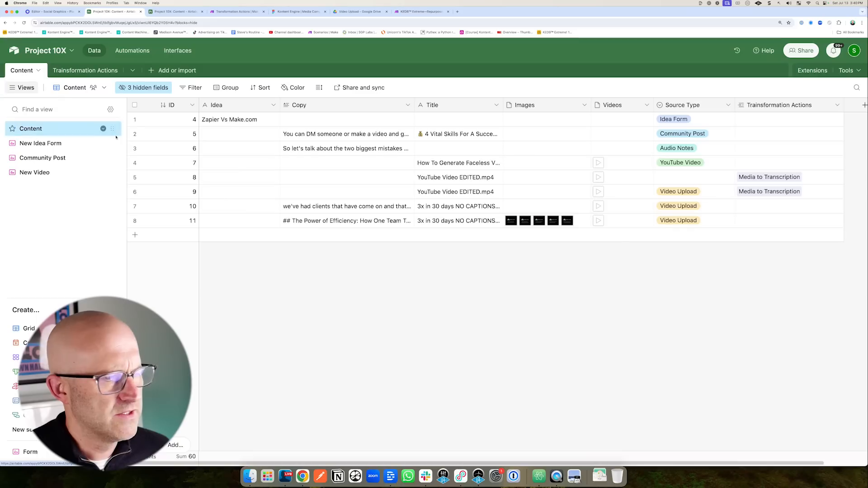
mouse_move(327, 299)
mouse_down()
mouse_move(296, 237)
mouse_move(293, 112)
mouse_move(296, 203)
mouse_move(287, 219)
mouse_move(223, 226)
mouse_move(238, 131)
mouse_up()
drag(315, 255, 285, 219)
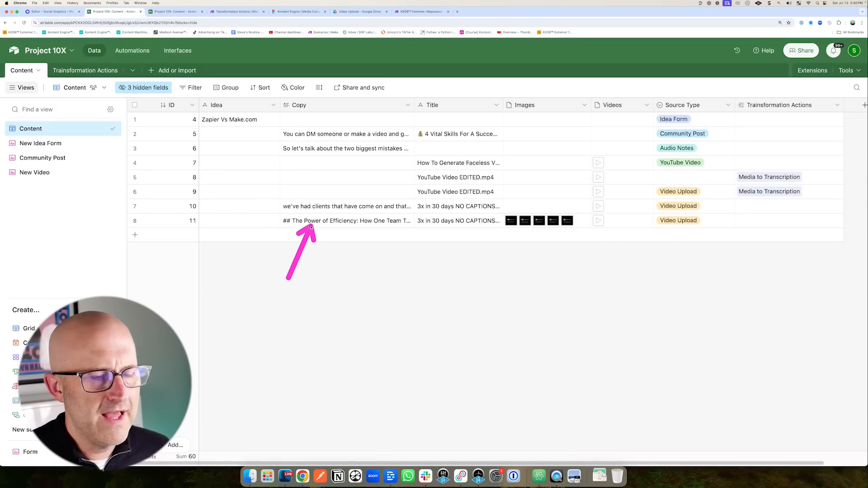
mouse_move(185, 291)
mouse_down()
mouse_move(159, 248)
mouse_move(142, 249)
mouse_up()
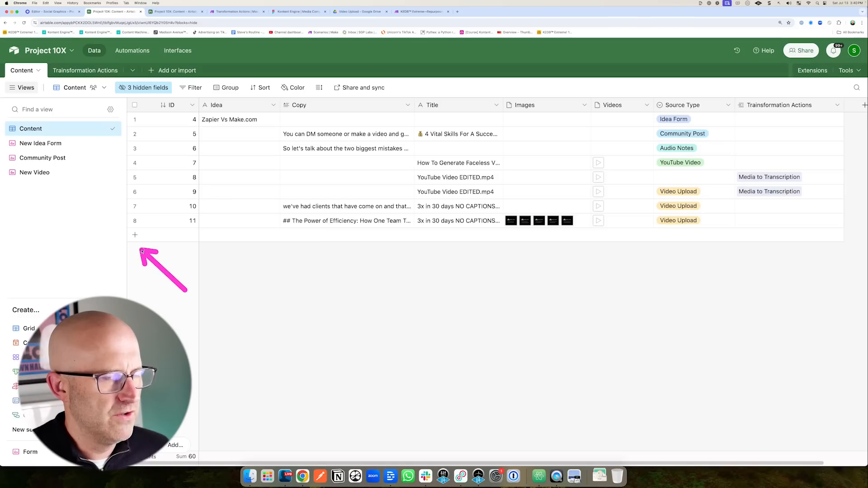
drag(462, 180, 412, 214)
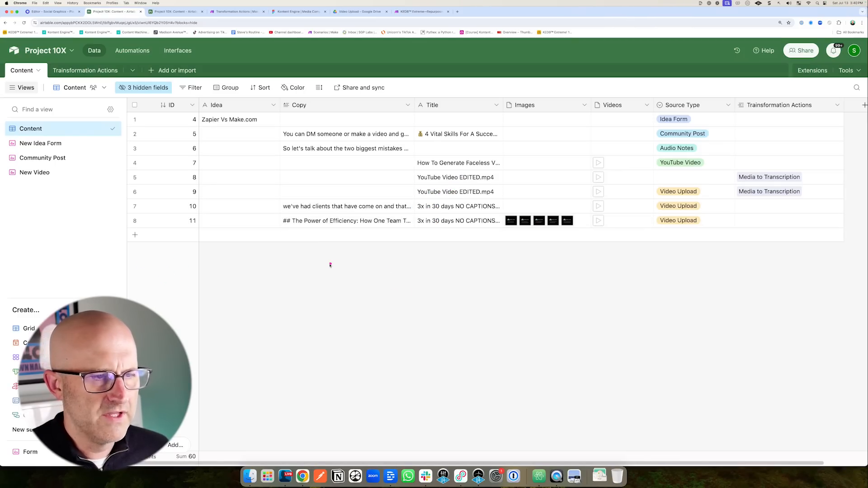
mouse_move(424, 296)
mouse_down()
mouse_move(397, 218)
mouse_move(422, 219)
mouse_up()
mouse_move(405, 276)
mouse_down()
mouse_move(418, 224)
mouse_move(439, 227)
mouse_up()
drag(485, 273, 515, 221)
drag(226, 198, 280, 153)
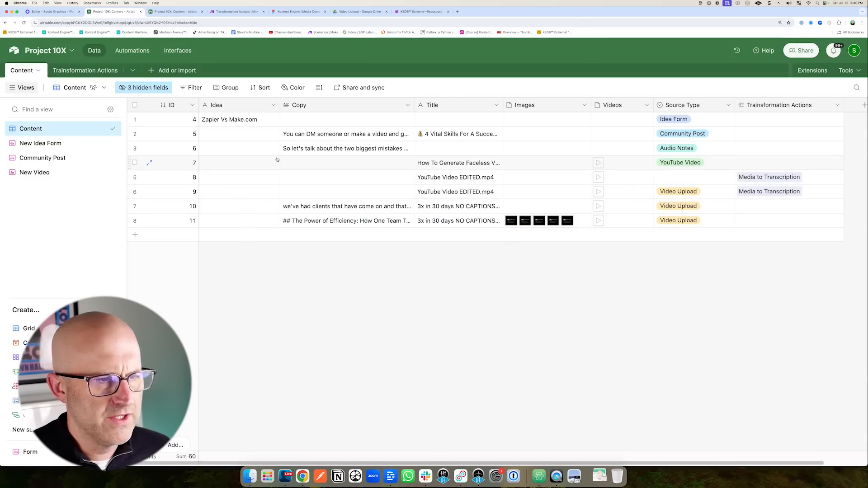
drag(257, 291, 292, 240)
mouse_move(519, 303)
mouse_down()
mouse_move(518, 230)
mouse_move(564, 229)
mouse_up()
drag(262, 297, 290, 231)
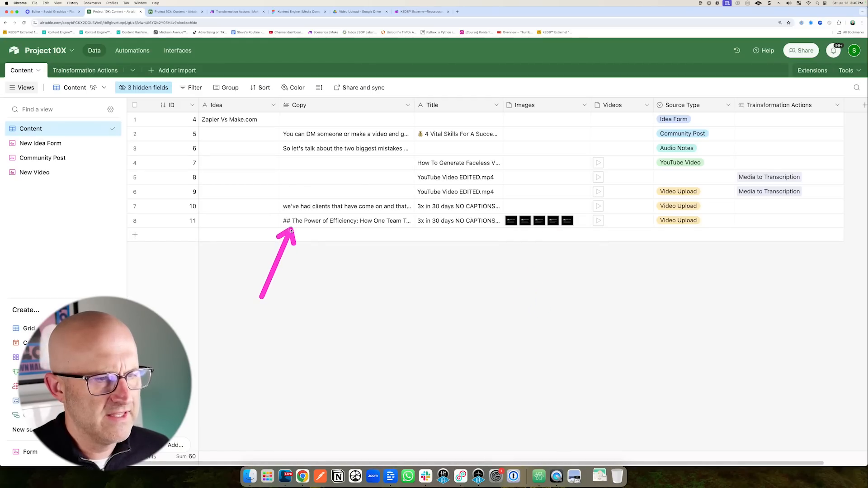
mouse_move(265, 280)
mouse_down()
mouse_move(166, 238)
mouse_move(174, 301)
mouse_up()
drag(128, 176, 89, 84)
Check the Transformation Actions table's five actions and their Make webhook URLs.
click(93, 75)
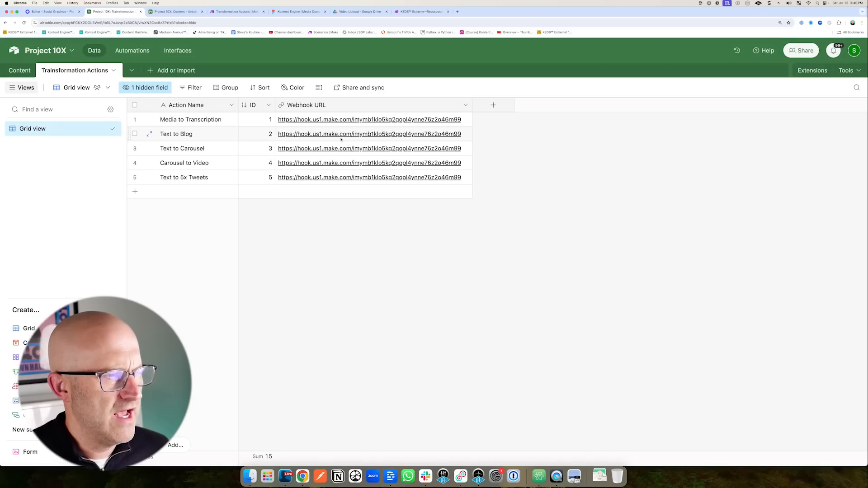
drag(225, 220, 263, 181)
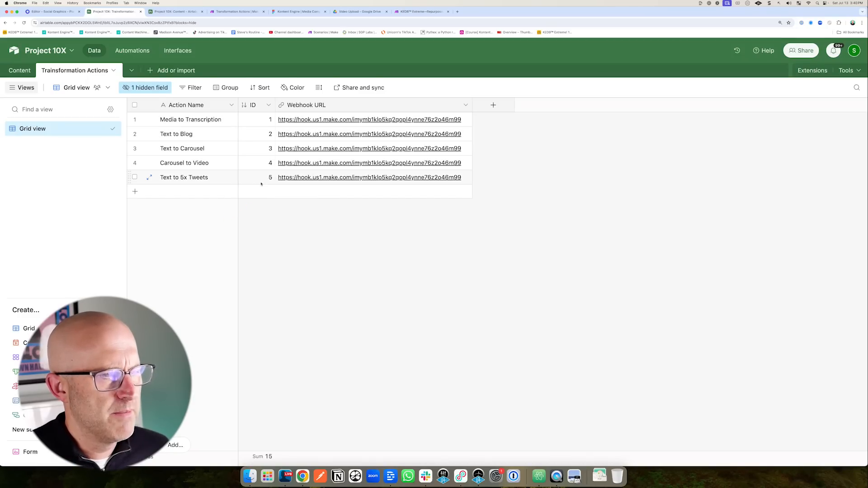
drag(221, 76, 221, 33)
click(235, 11)
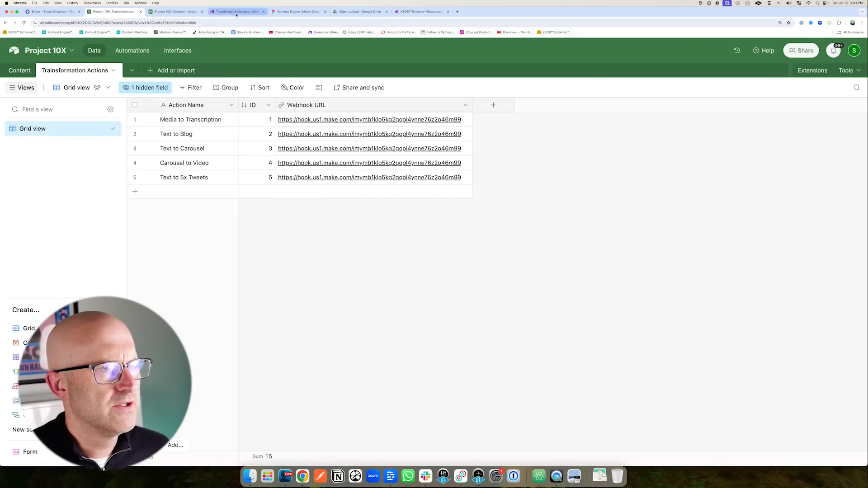
Add a fourth Router route filtered on the webhook's actionId equal to 4.
click(244, 200)
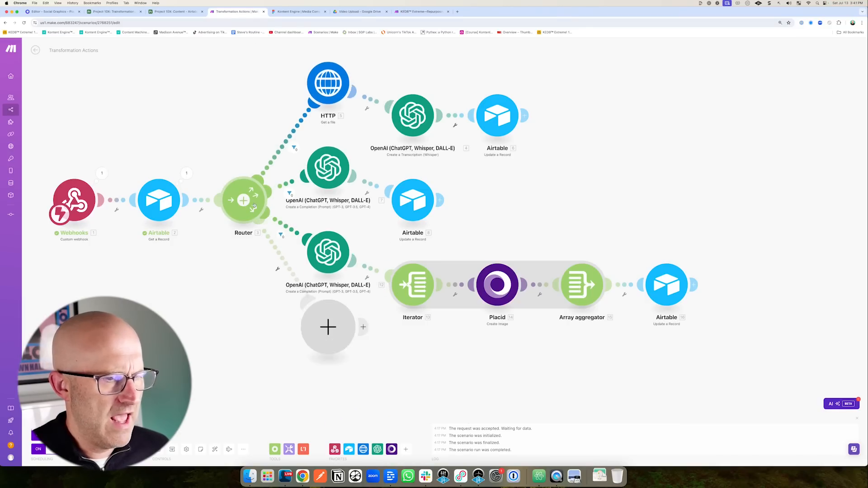
click(319, 302)
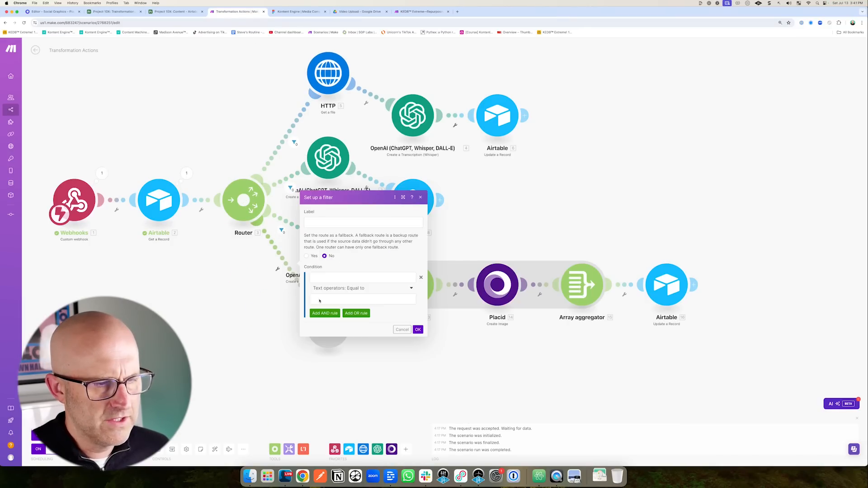
click(360, 277)
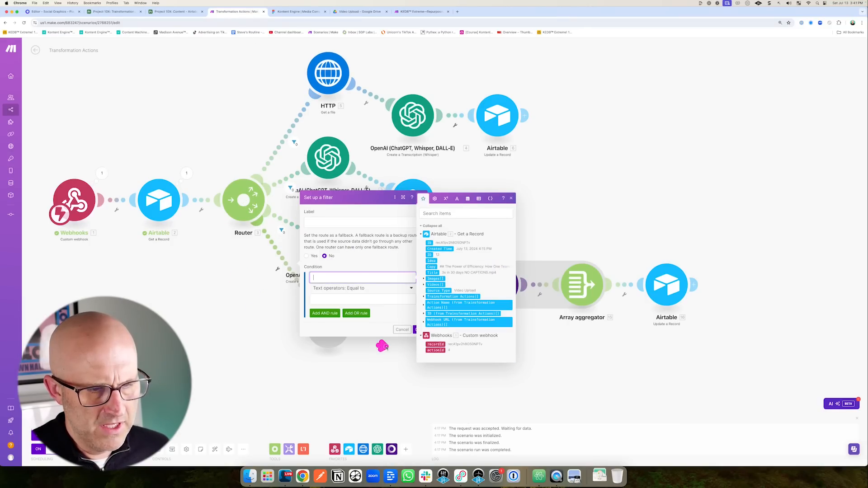
click(429, 351)
click(322, 300)
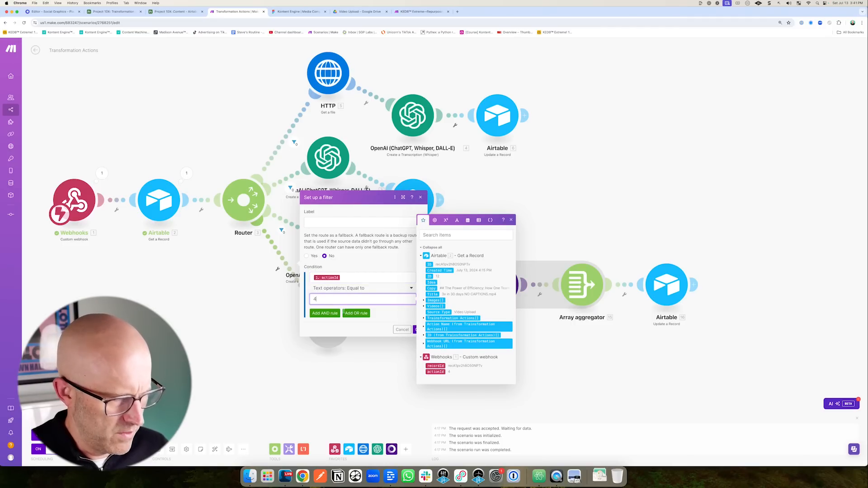
click(437, 325)
click(416, 330)
Add a fifth route filtered on actionId equal to 5, then auto-align all modules.
click(248, 211)
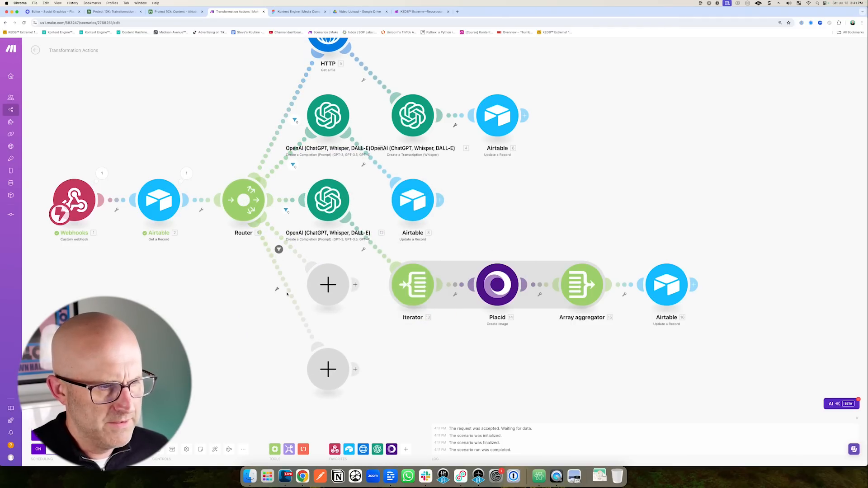
click(296, 298)
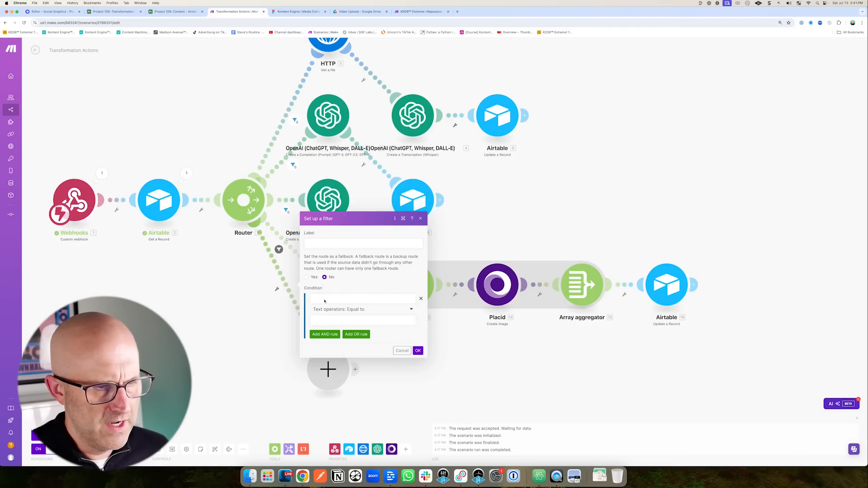
click(328, 299)
click(435, 393)
click(339, 321)
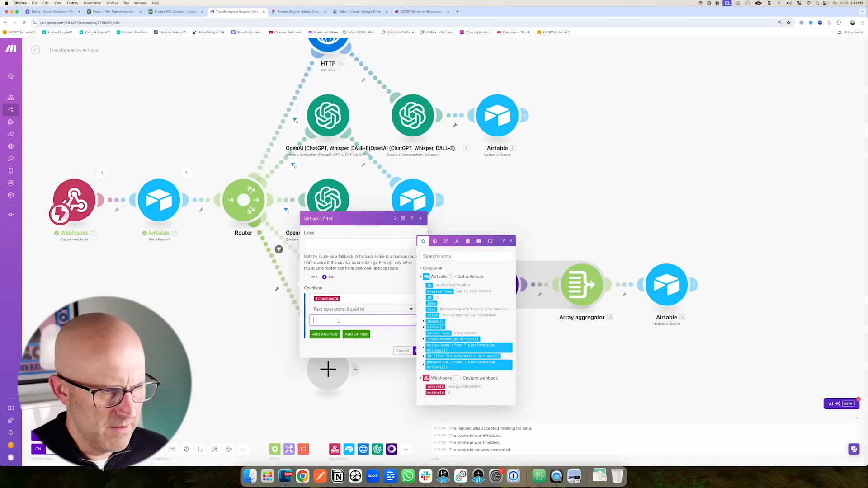
click(389, 338)
click(419, 352)
click(216, 449)
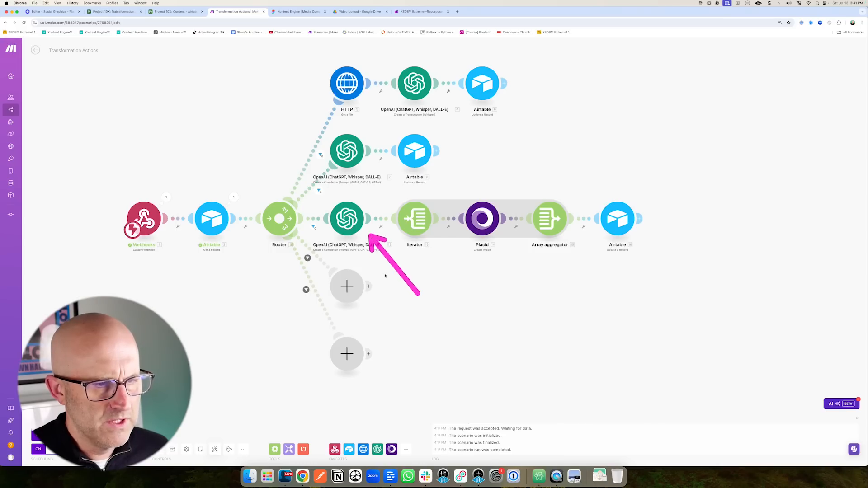
Make the bottom empty module an OpenAI chat completion using gpt-4o.
click(355, 356)
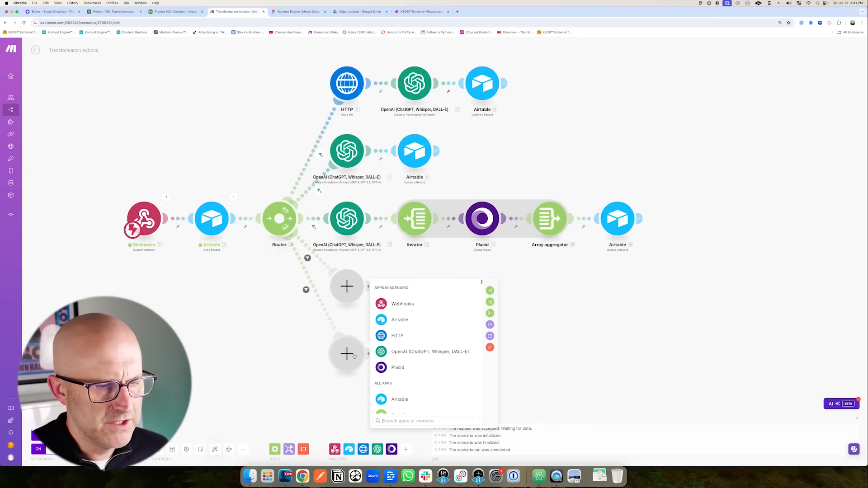
click(402, 352)
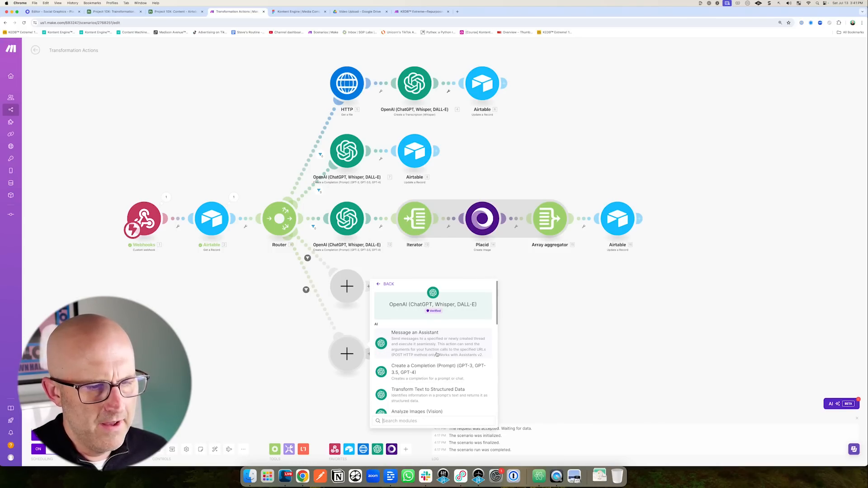
click(398, 362)
click(396, 345)
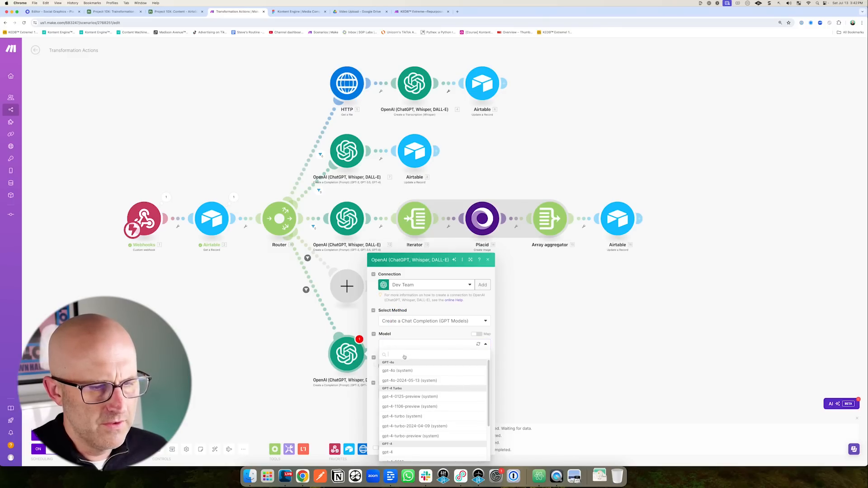
click(401, 370)
Add a User message asking for 5 tweets of 15 words or less from Copy, then run once.
click(396, 366)
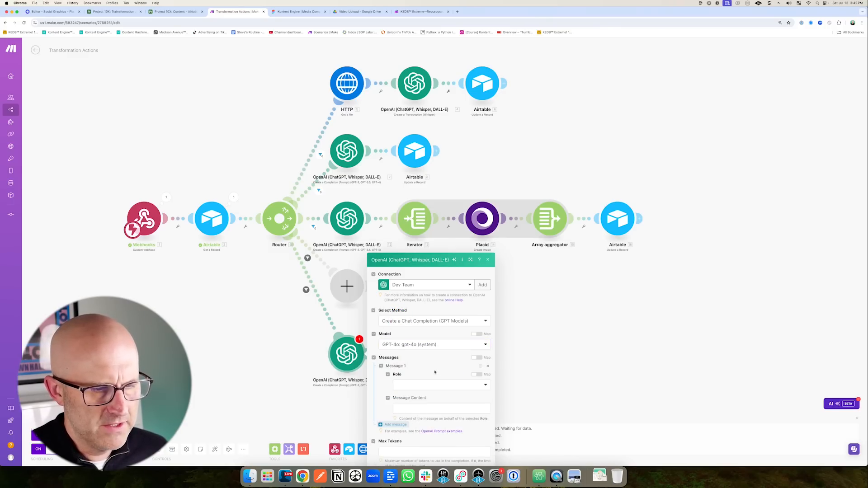
click(415, 325)
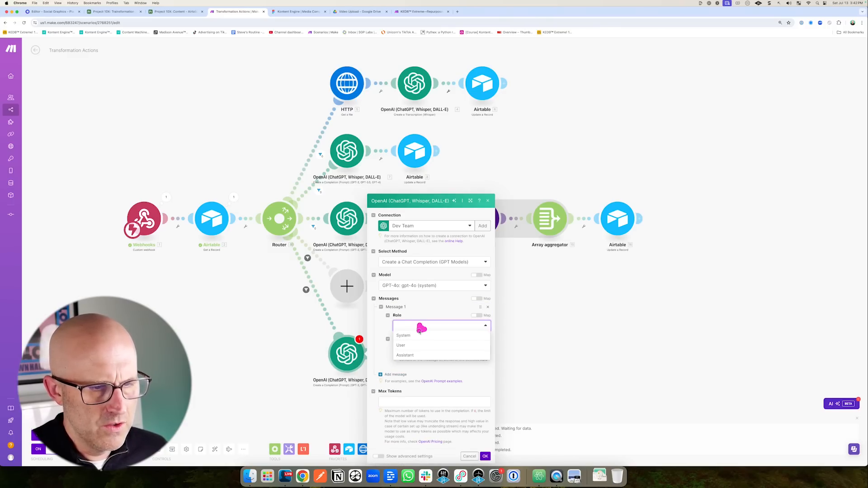
click(408, 346)
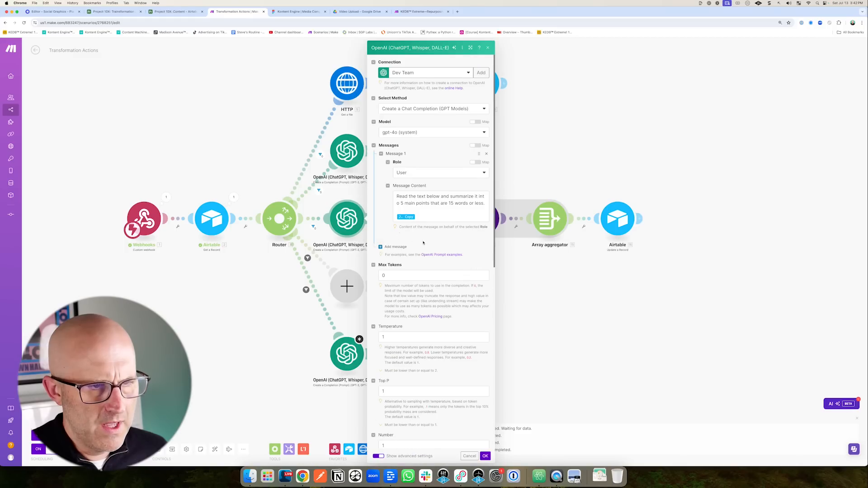
click(448, 212)
key(ctrl+a)
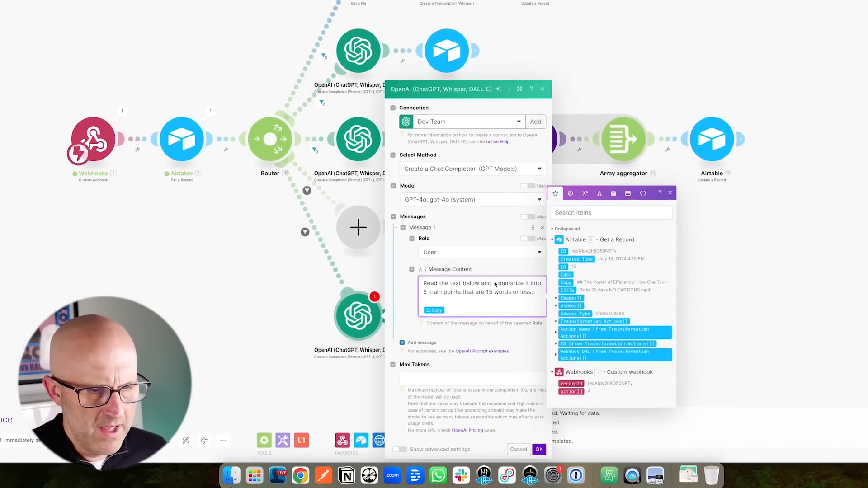
text(generate 5 )
drag(499, 281, 442, 292)
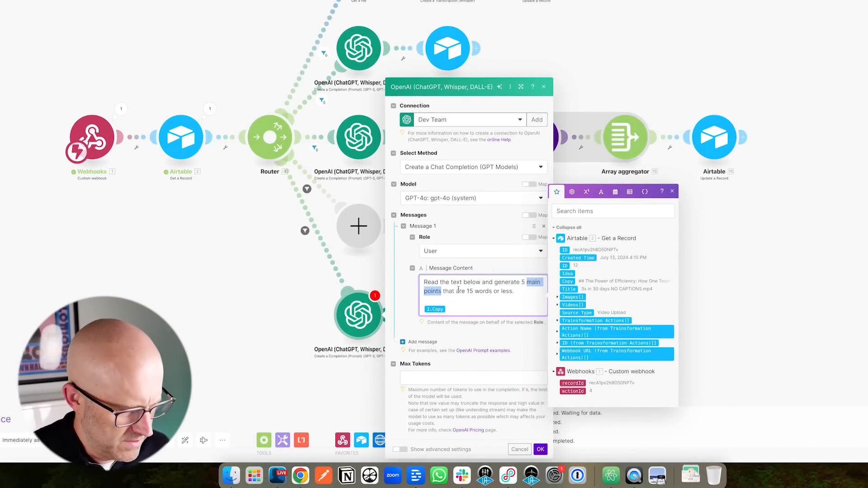
text(tweets)
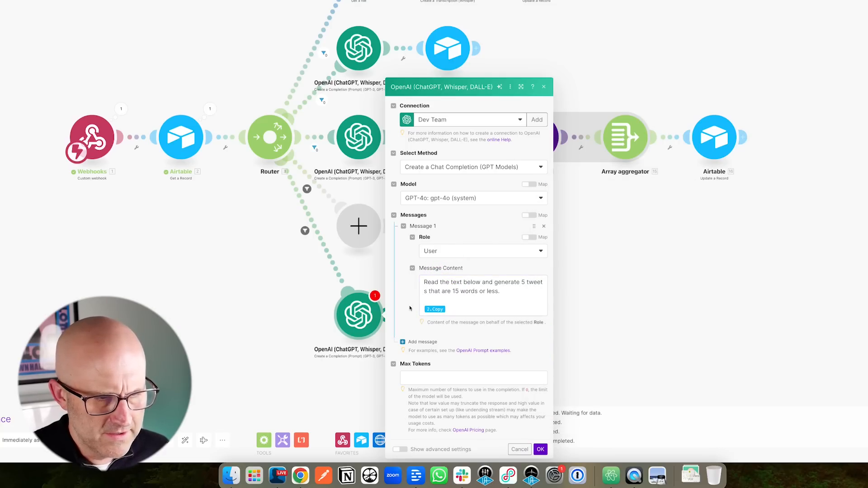
click(414, 376)
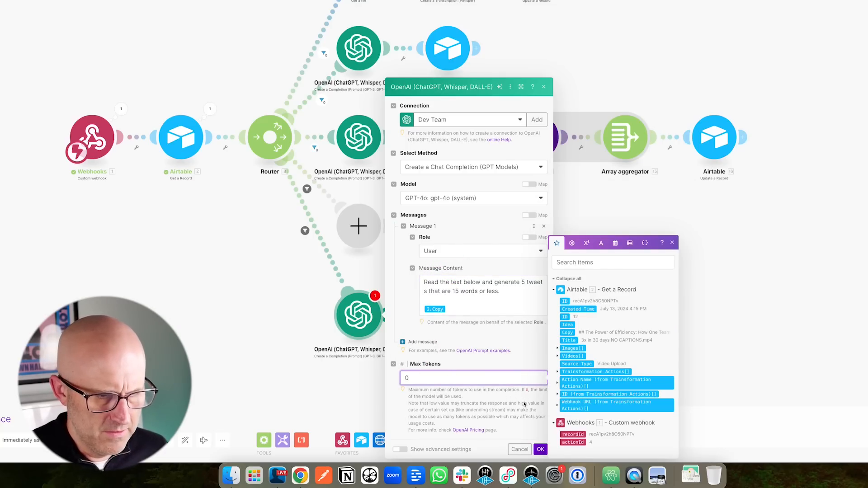
click(540, 449)
click(39, 432)
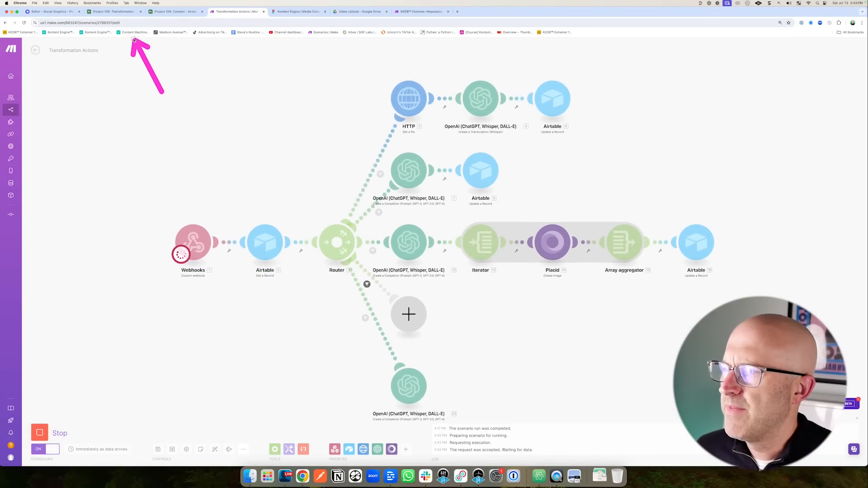
Link Content record 11 to the Text to 5x Tweets transformation action.
click(154, 15)
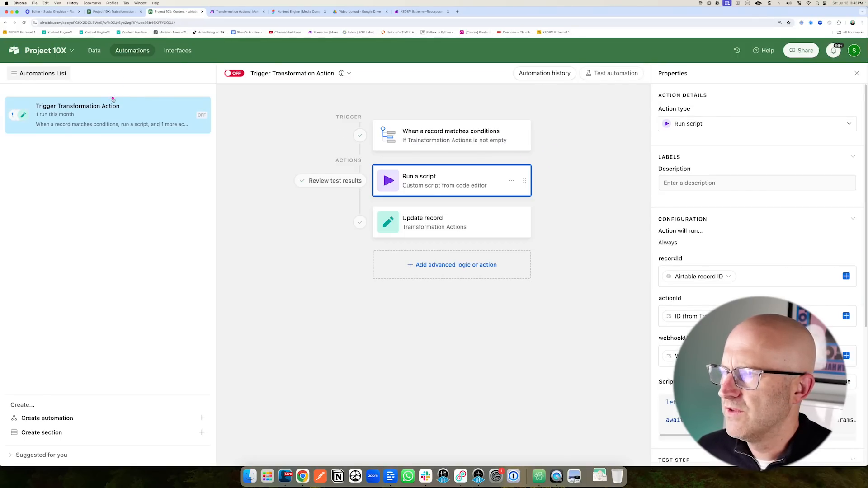
click(94, 54)
click(743, 222)
click(742, 221)
scroll(623, 350, down, 1)
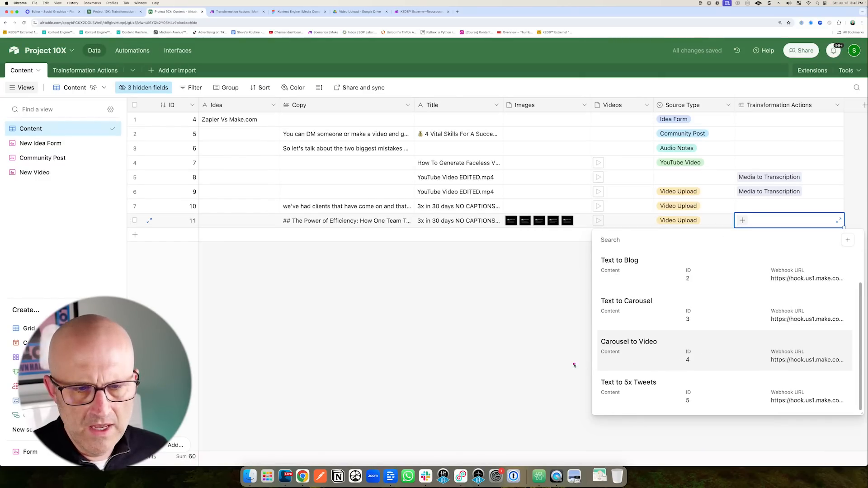
click(641, 388)
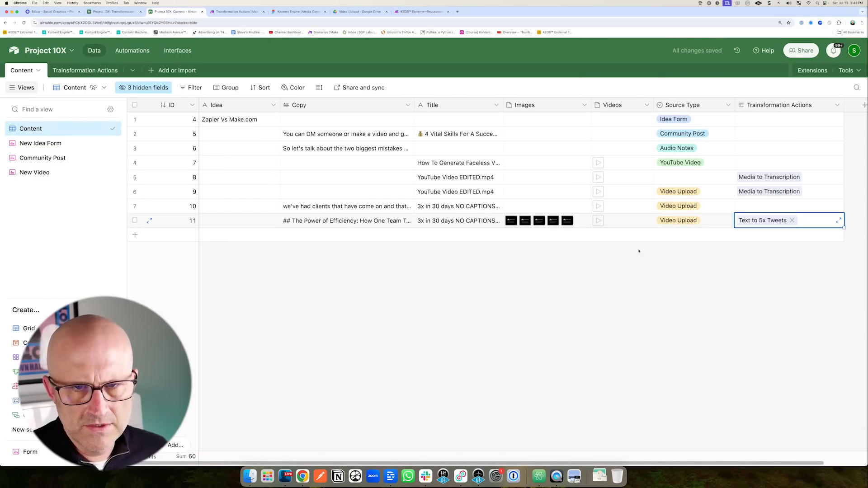
Test the automation's Run a script step with record 11 as the trigger's test record.
click(132, 51)
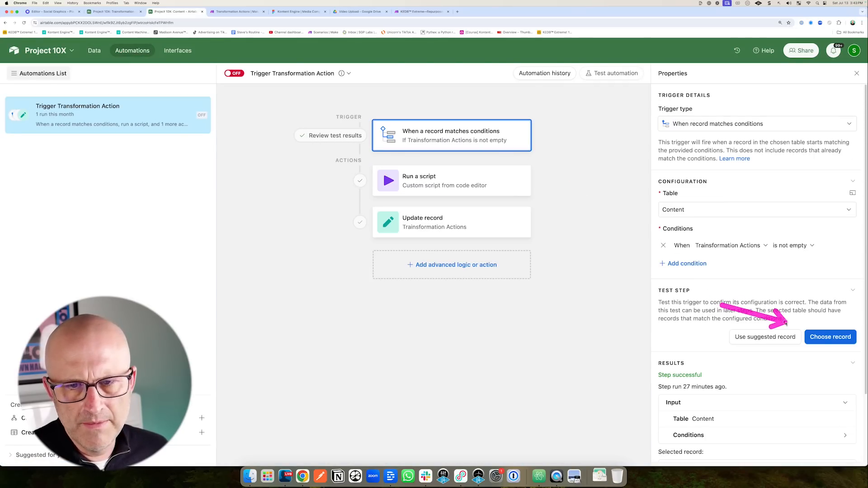
click(826, 337)
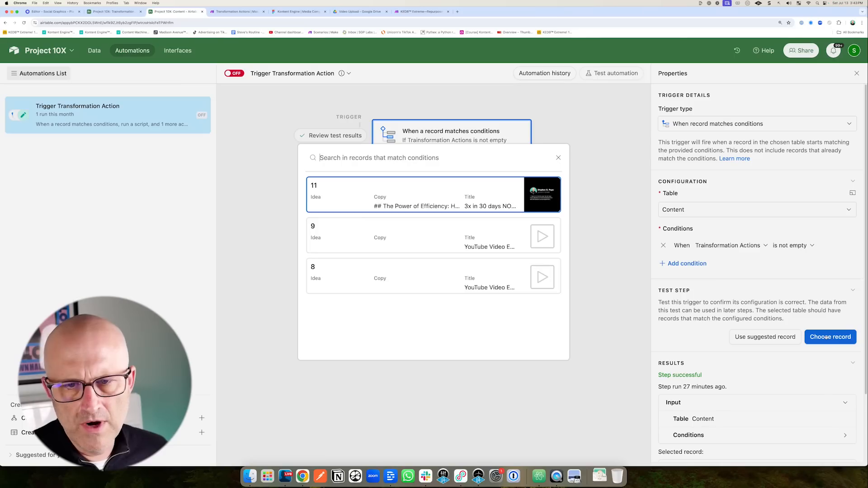
click(312, 198)
click(481, 184)
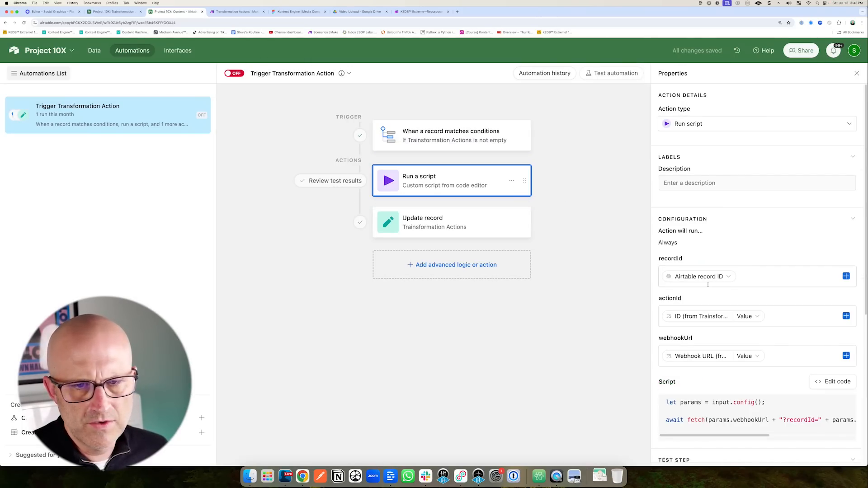
scroll(750, 290, down, 3)
click(844, 344)
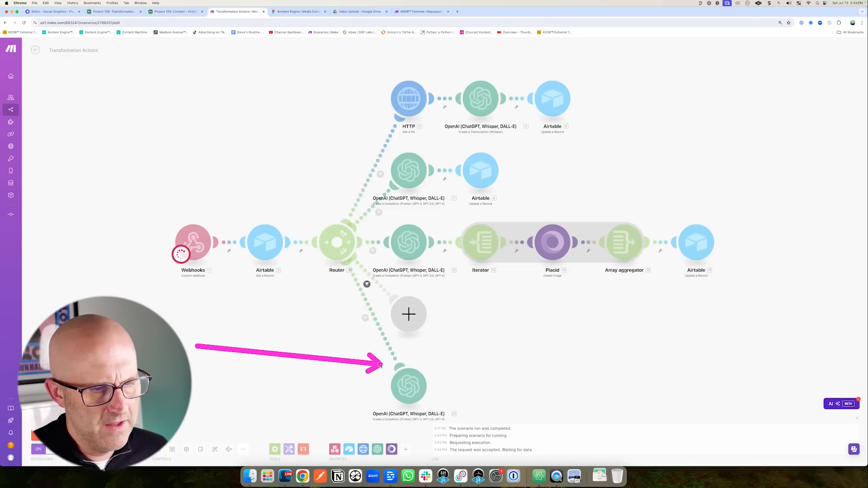
Review the five numbered tweets, then add a prompt instruction to return tweets without numbering.
click(433, 363)
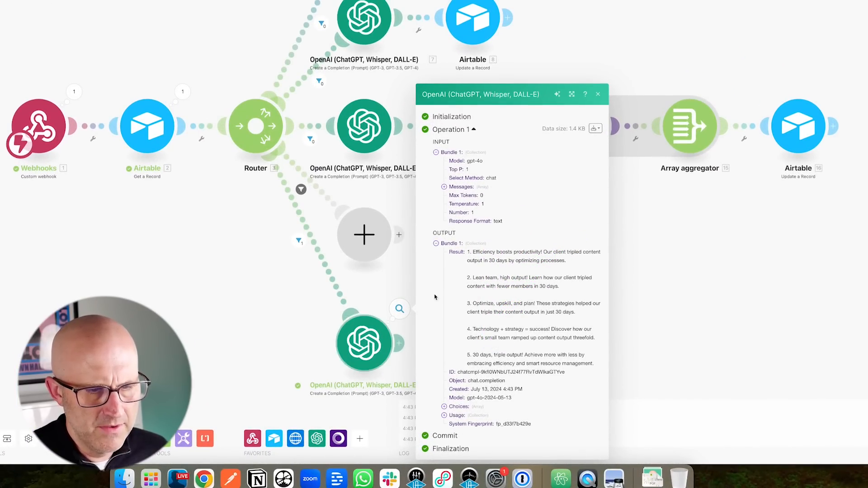
click(348, 358)
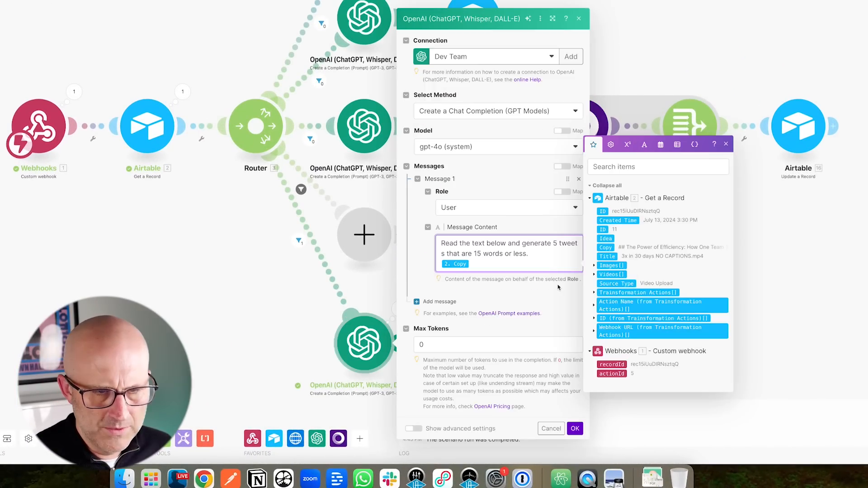
text(we)
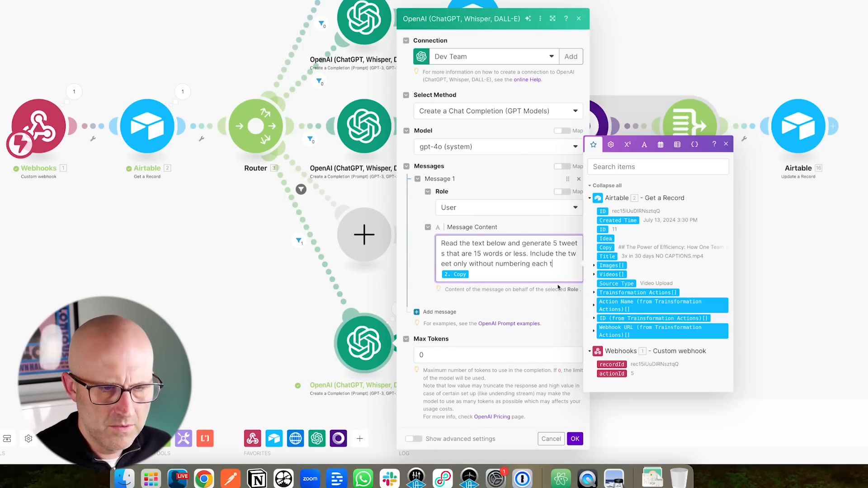
click(574, 438)
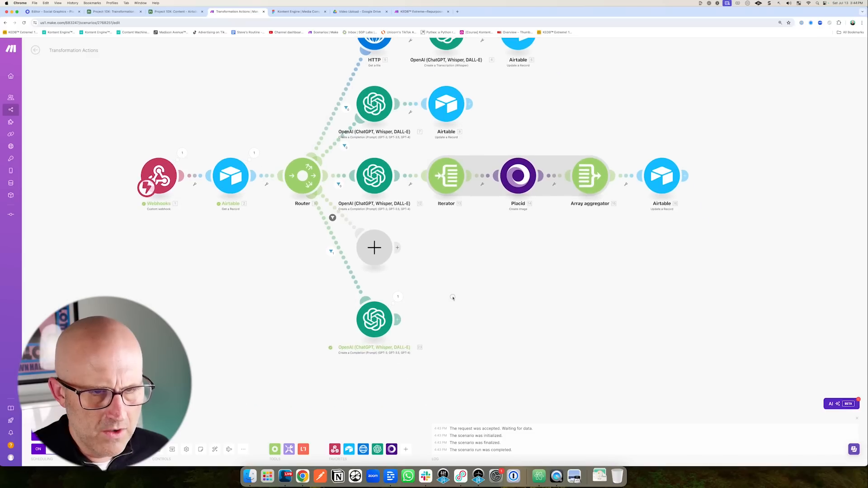
mouse_move(448, 259)
mouse_down()
mouse_move(434, 208)
mouse_move(577, 191)
mouse_up()
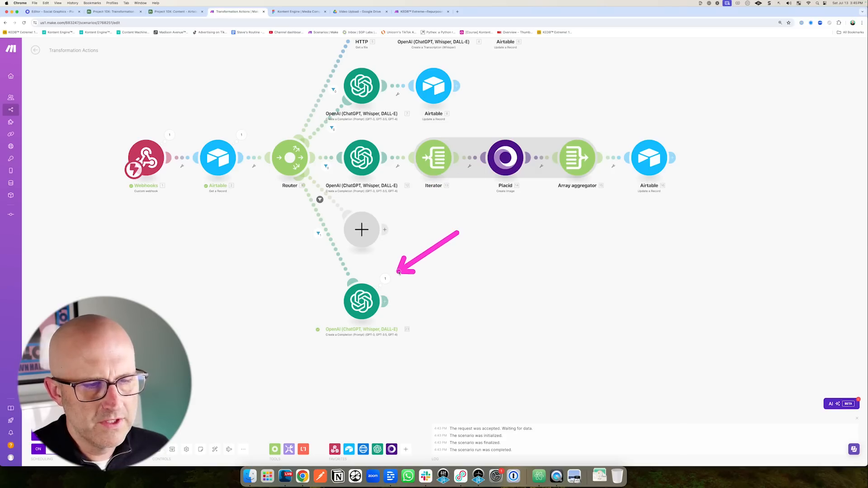
Copy the Iterator, Placid, Array aggregator and Airtable modules and link them after the lower OpenAI module.
drag(477, 255, 488, 206)
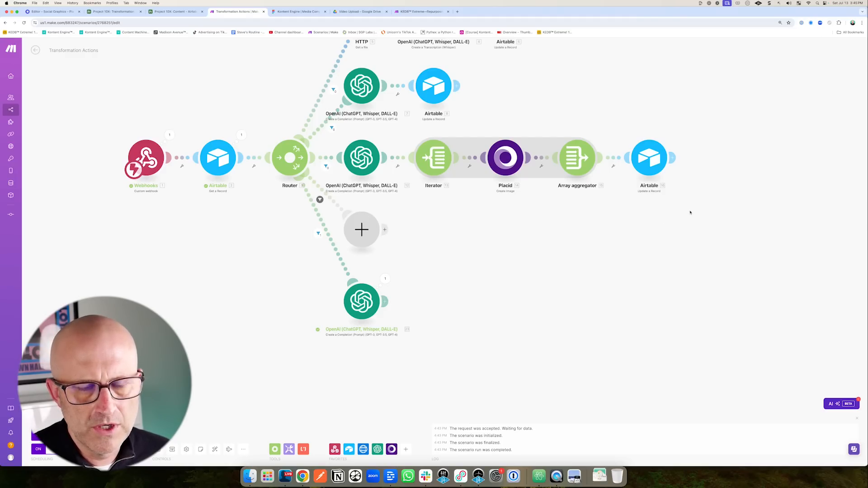
drag(677, 198, 411, 126)
right_click(436, 155)
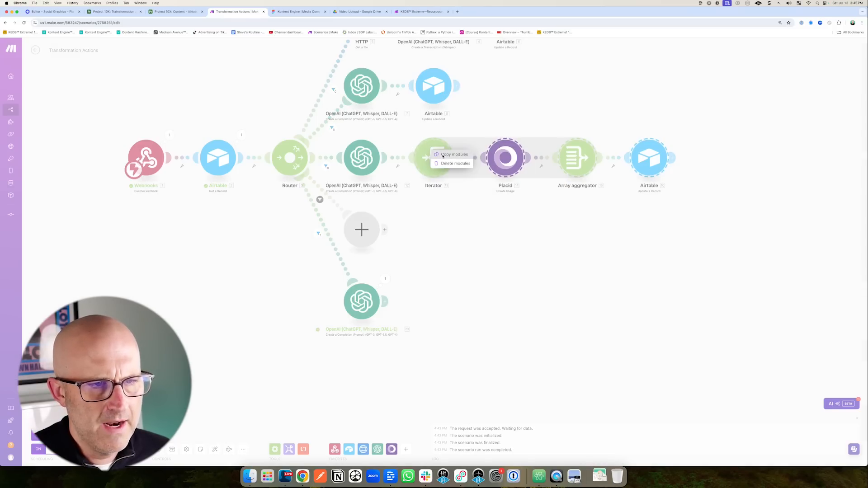
click(453, 155)
right_click(477, 267)
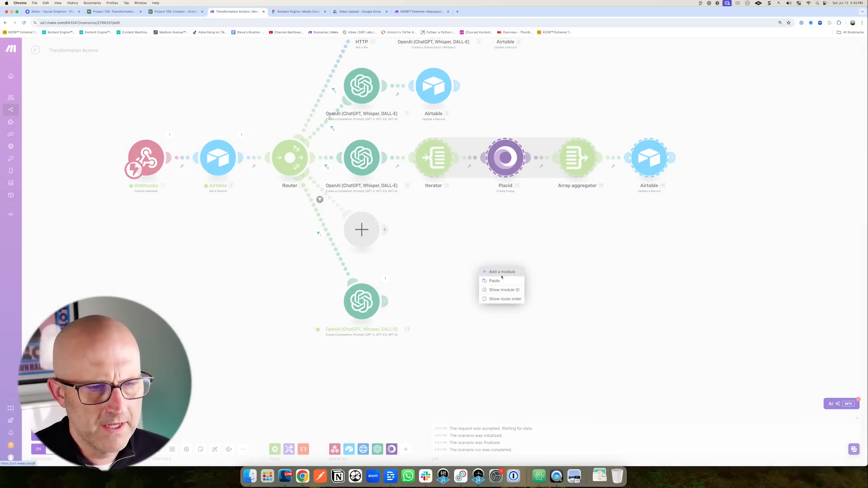
click(509, 283)
drag(372, 262, 457, 300)
drag(304, 296, 374, 297)
Change the copied Iterator's split expression from 12.result to 23.Result.
click(377, 300)
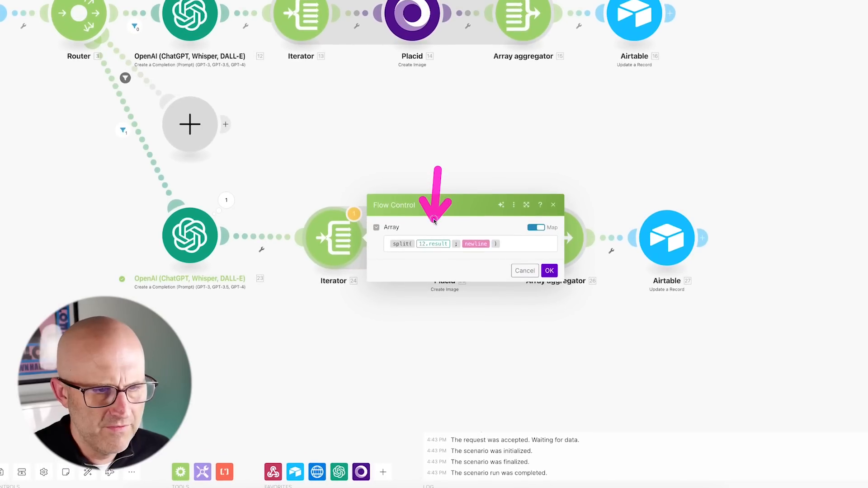
mouse_move(327, 150)
mouse_down()
mouse_move(289, 46)
mouse_move(301, 20)
mouse_move(199, 23)
mouse_move(254, 28)
mouse_move(203, 25)
mouse_move(287, 124)
mouse_move(235, 220)
mouse_up()
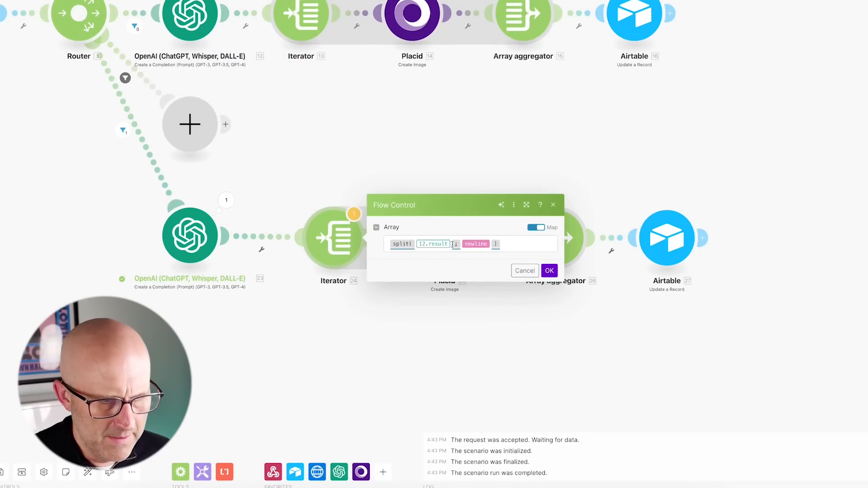
click(450, 243)
key(BackSpace)
drag(514, 122, 560, 130)
click(583, 136)
mouse_move(481, 174)
mouse_down()
mouse_move(480, 237)
mouse_move(536, 258)
mouse_up()
click(549, 270)
drag(465, 150, 458, 202)
Delete the copied Placid module from the tweet route.
right_click(451, 244)
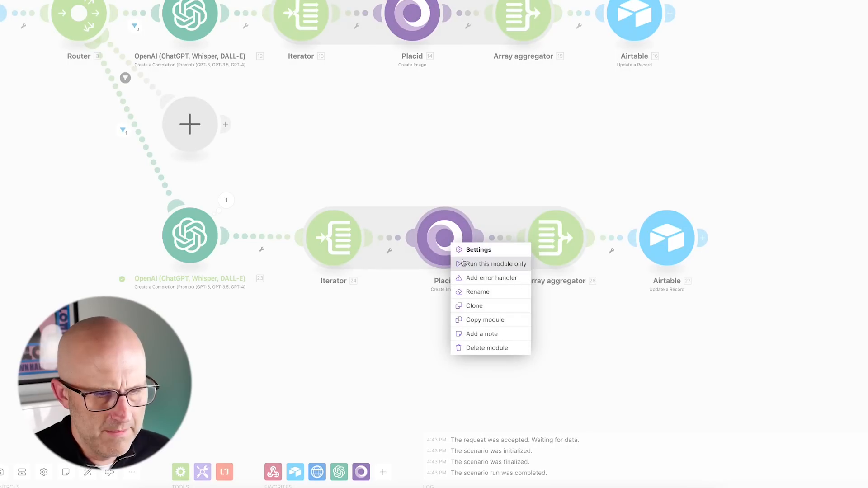
click(487, 348)
drag(450, 156, 451, 199)
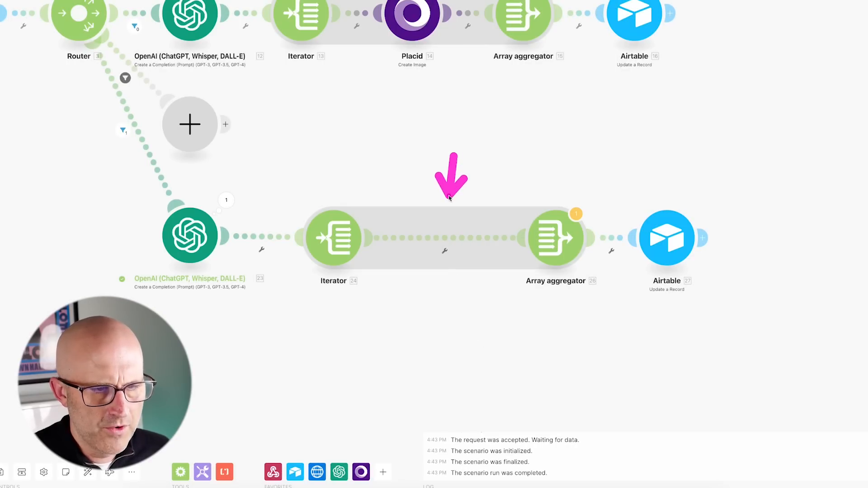
right_click(455, 245)
Add an Airtable Create a Record module on Project 10X Content, mapping Iterator 24.Value into Copy.
click(491, 299)
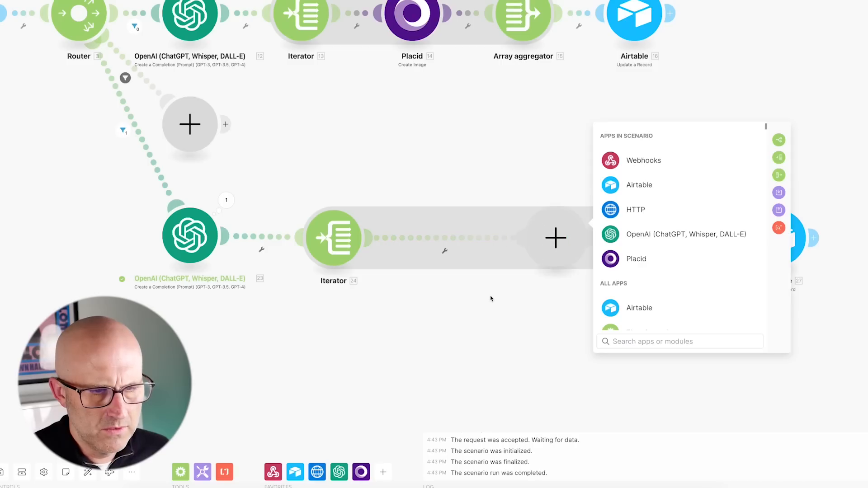
click(643, 190)
click(651, 254)
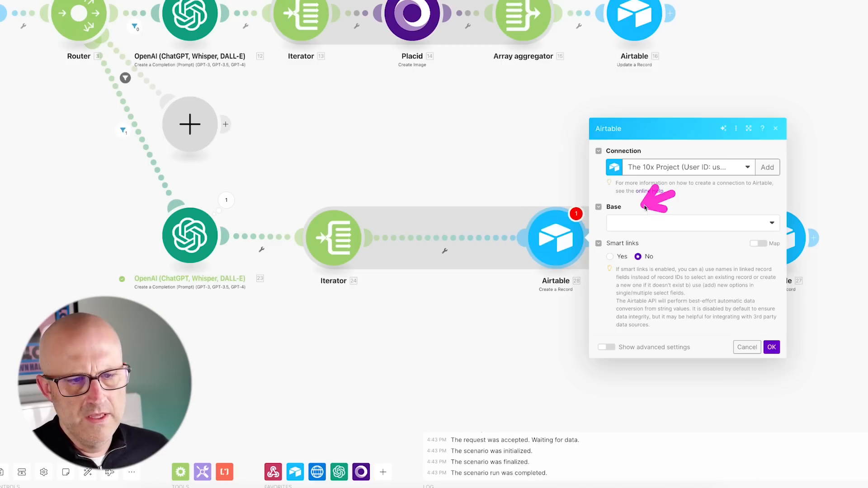
click(644, 238)
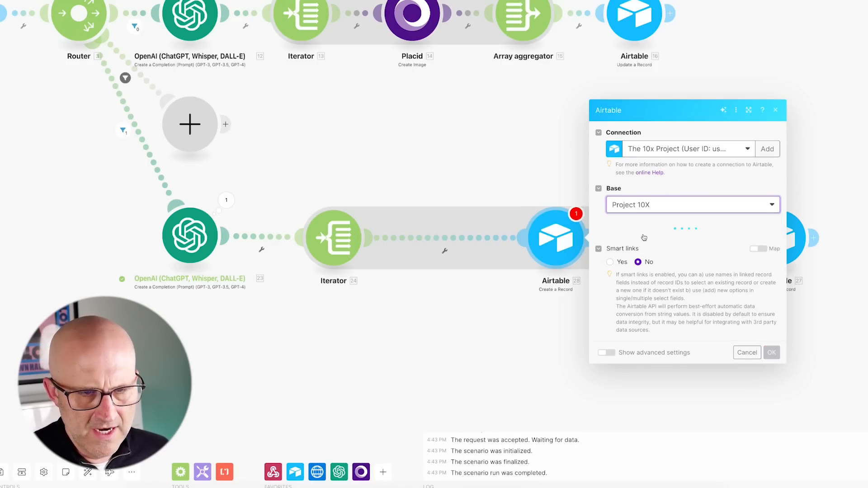
click(641, 244)
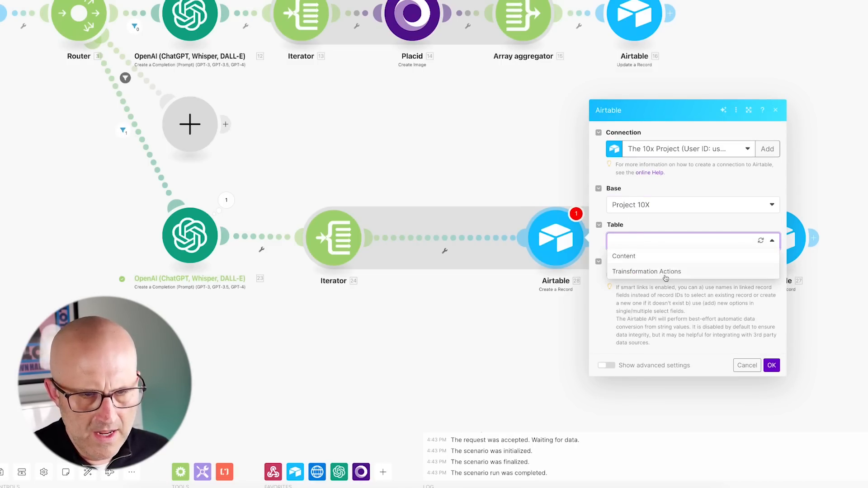
click(646, 256)
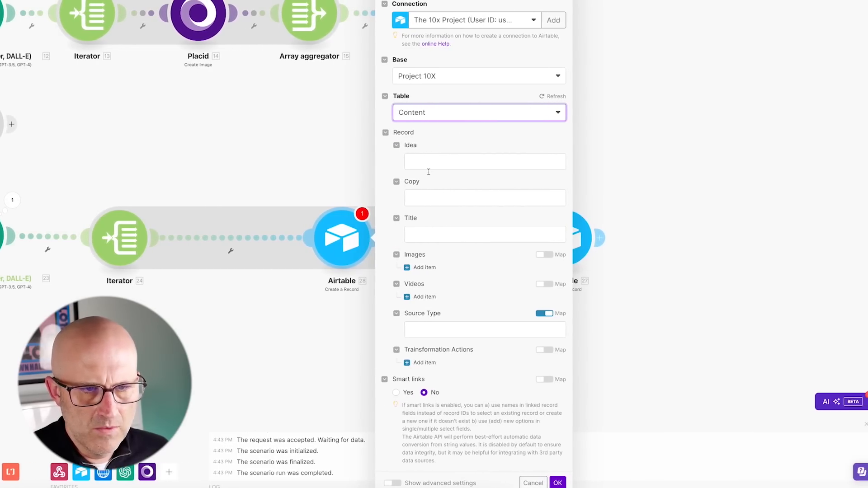
click(414, 198)
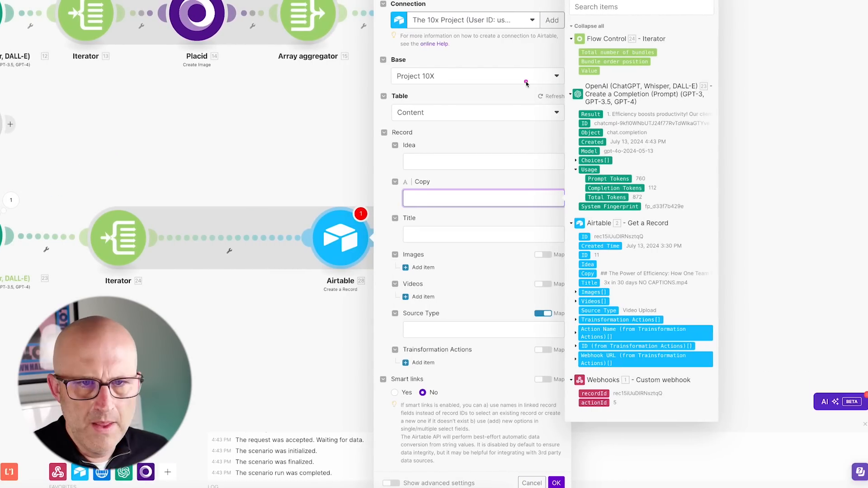
drag(589, 73, 447, 198)
click(458, 311)
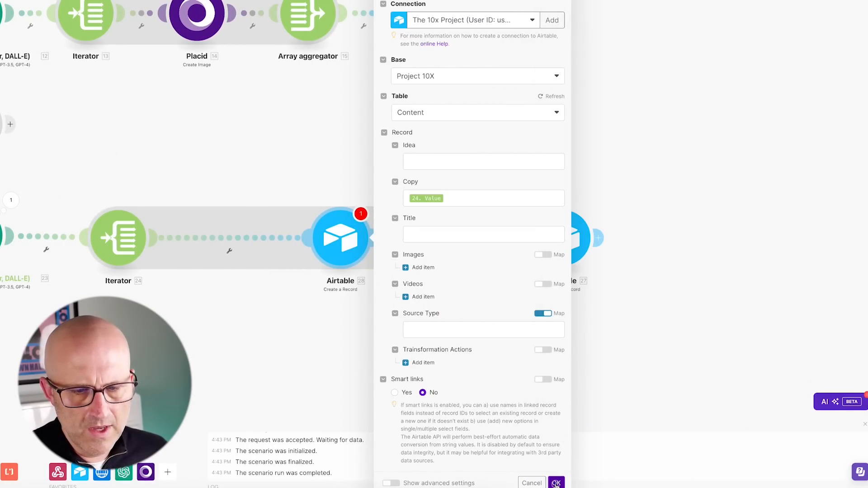
click(556, 483)
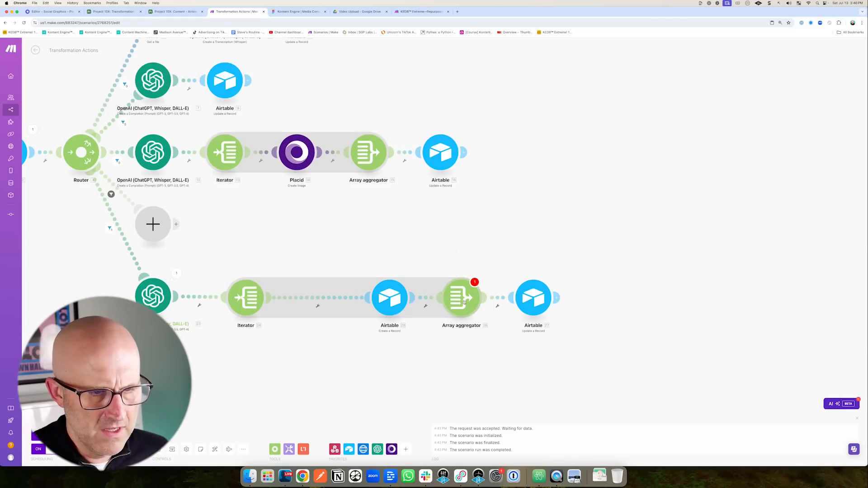
Check the Array aggregator settings, then view Airtable's Content table.
click(463, 302)
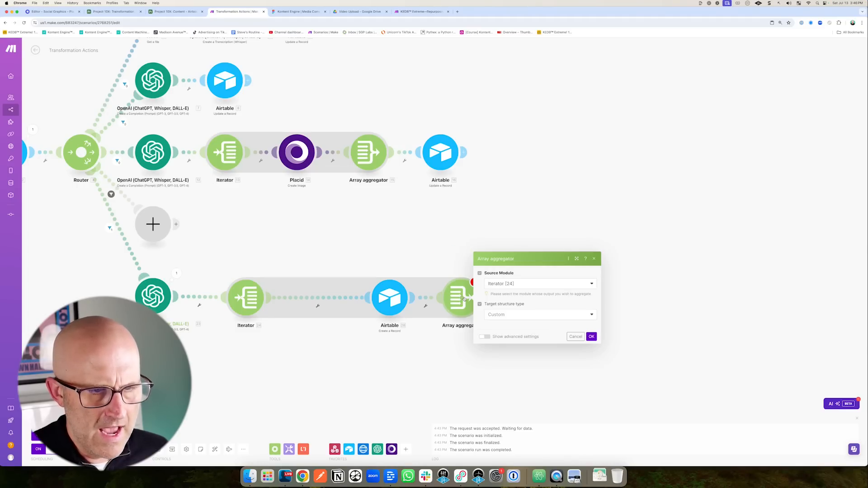
drag(546, 228, 534, 259)
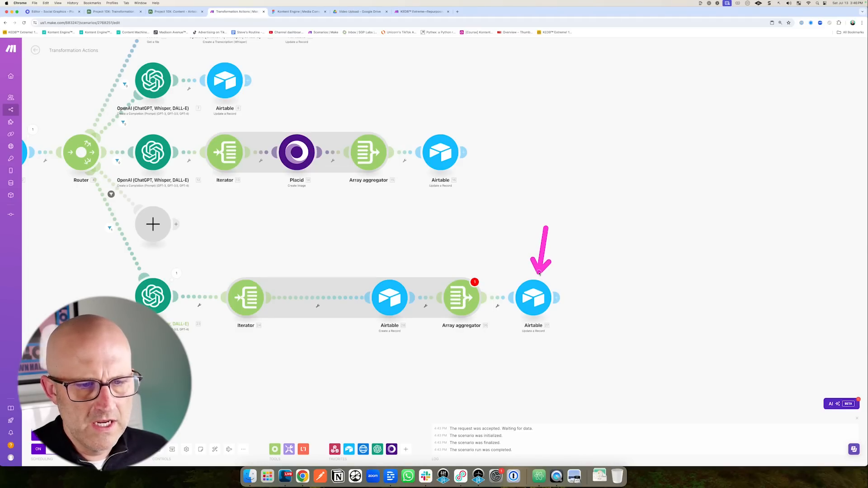
click(112, 14)
click(20, 70)
mouse_move(348, 253)
mouse_down()
mouse_move(360, 227)
mouse_move(386, 228)
mouse_up()
Review the Content table, then delete the tweet route's trailing Airtable Update a Record module.
mouse_move(593, 299)
mouse_down()
mouse_move(613, 247)
mouse_move(465, 219)
mouse_move(732, 224)
mouse_up()
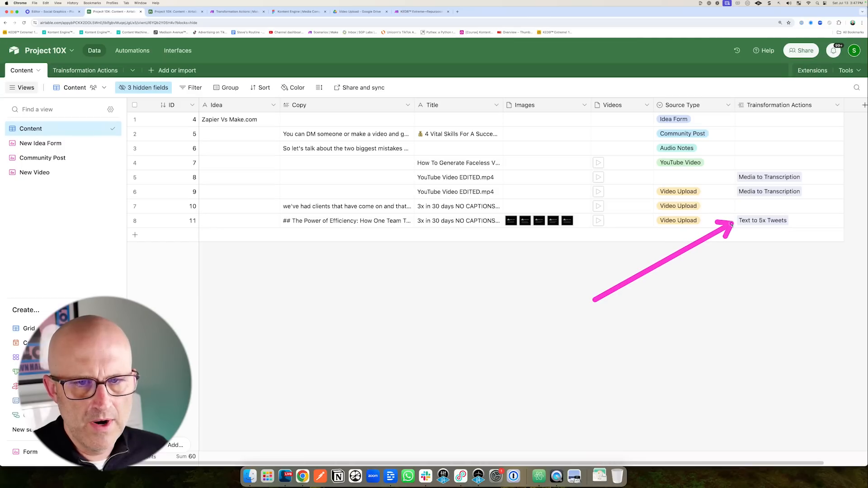
drag(742, 275, 749, 233)
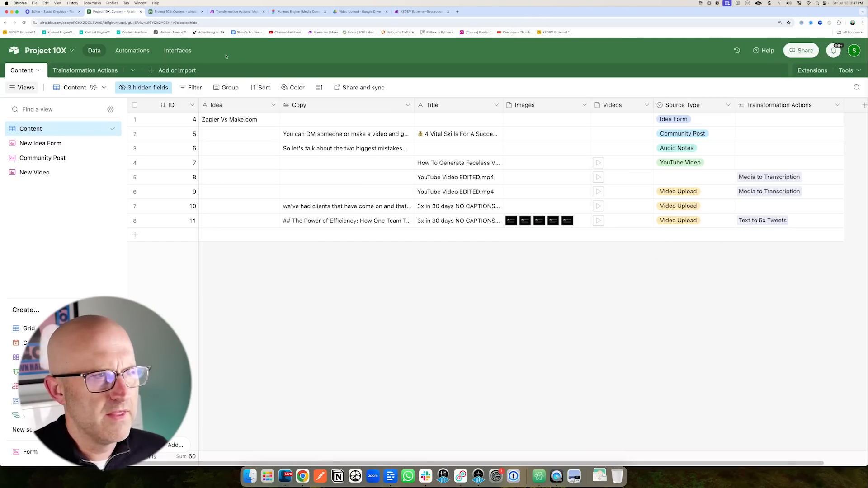
click(173, 12)
drag(575, 280, 512, 232)
click(236, 13)
drag(530, 271, 530, 277)
right_click(533, 293)
click(547, 362)
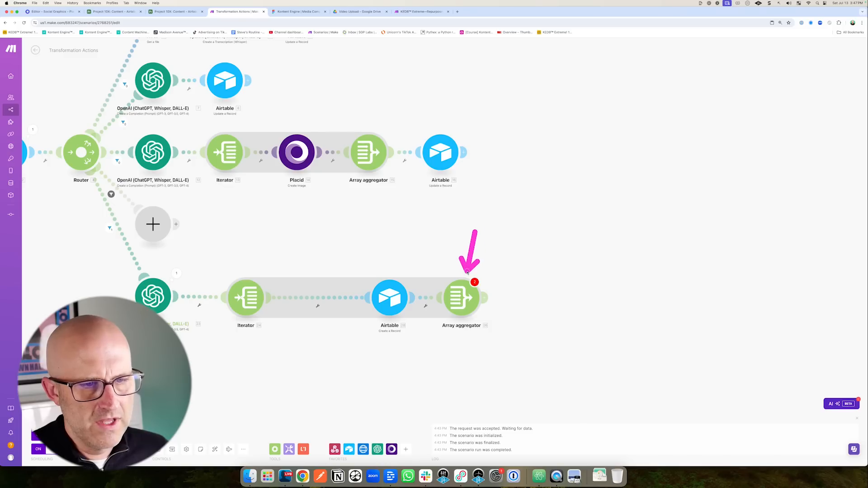
Delete the Array aggregator so the tweet route ends at Airtable's create-record step.
drag(305, 226, 272, 264)
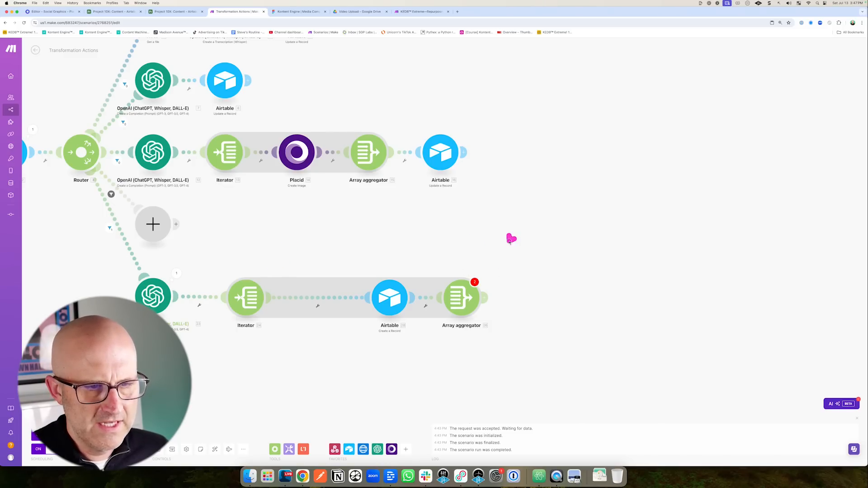
right_click(463, 302)
click(484, 360)
Save the scenario, auto-align the modules, and start a single run waiting for data.
mouse_move(258, 252)
mouse_down()
mouse_move(247, 265)
mouse_move(213, 254)
mouse_move(192, 267)
mouse_move(364, 273)
mouse_up()
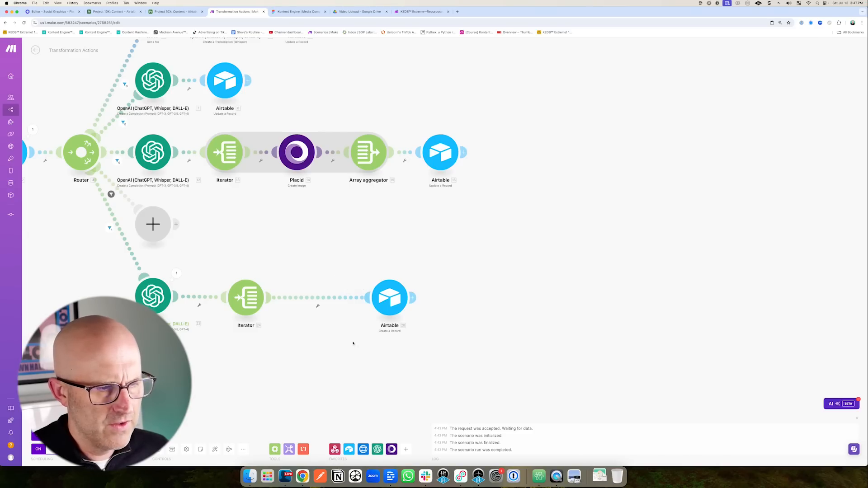
drag(169, 392, 155, 430)
click(158, 449)
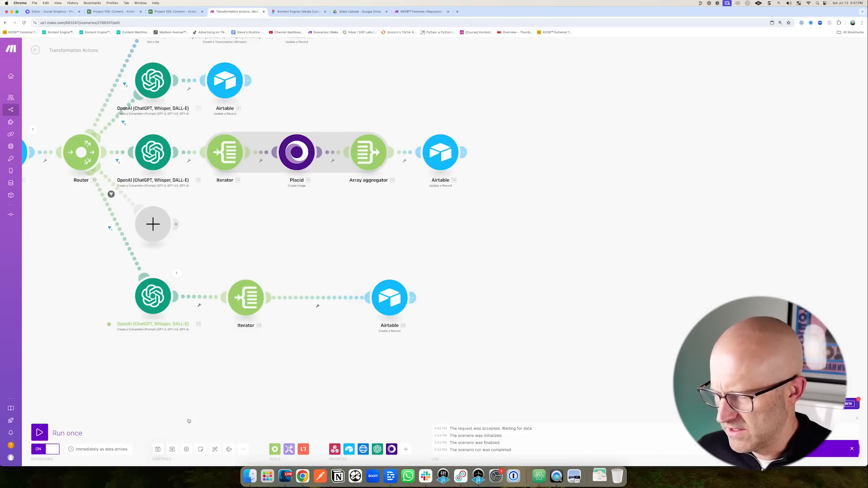
drag(218, 398, 220, 439)
click(215, 449)
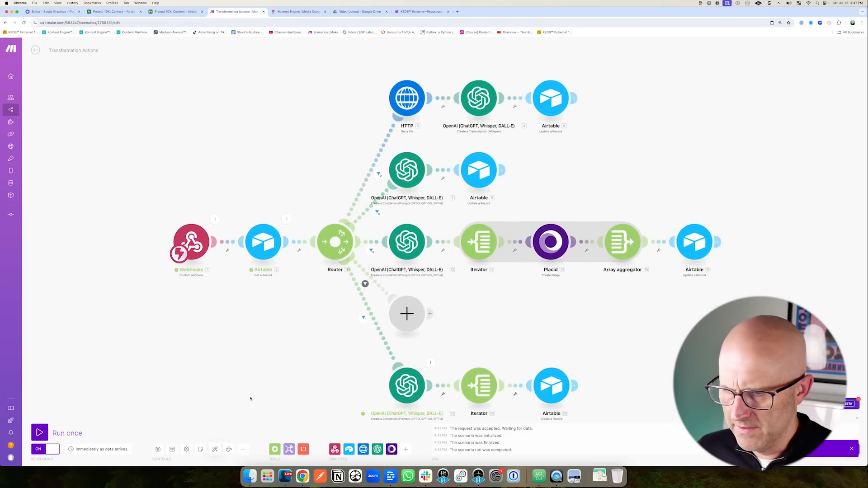
drag(246, 413, 205, 336)
drag(67, 356, 52, 401)
click(39, 432)
drag(184, 89, 174, 31)
Trigger the Airtable automation test and watch the Make run process it.
click(175, 11)
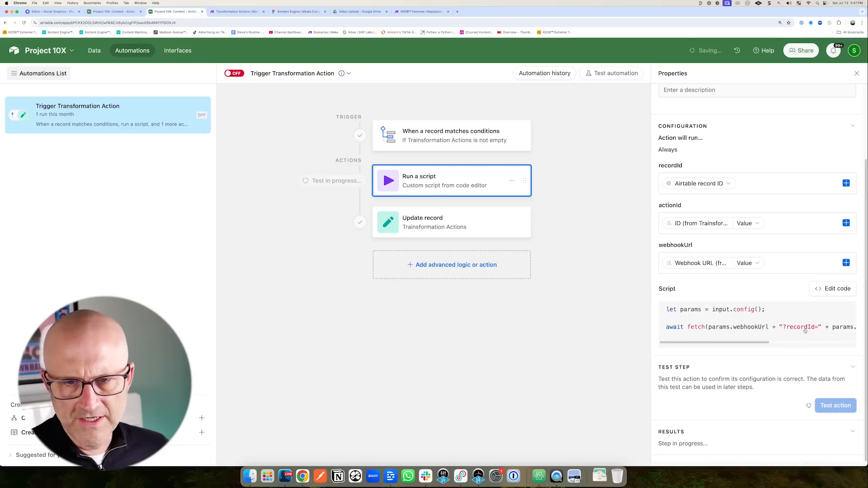
click(233, 11)
mouse_move(196, 325)
mouse_down()
mouse_move(286, 303)
mouse_move(341, 384)
mouse_up()
mouse_move(470, 312)
mouse_down()
mouse_move(445, 348)
mouse_move(472, 354)
mouse_up()
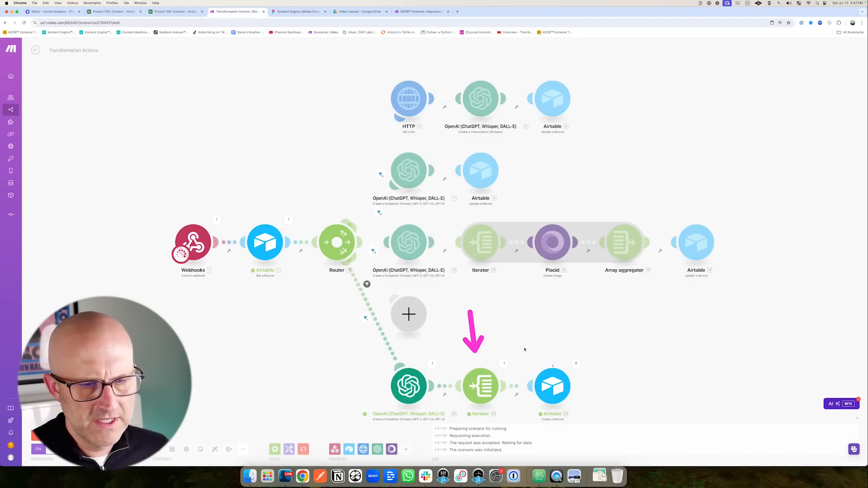
drag(86, 91, 111, 26)
Check the Content table's new record ID 13 by expanding its generated Copy text.
click(113, 12)
drag(461, 328, 402, 246)
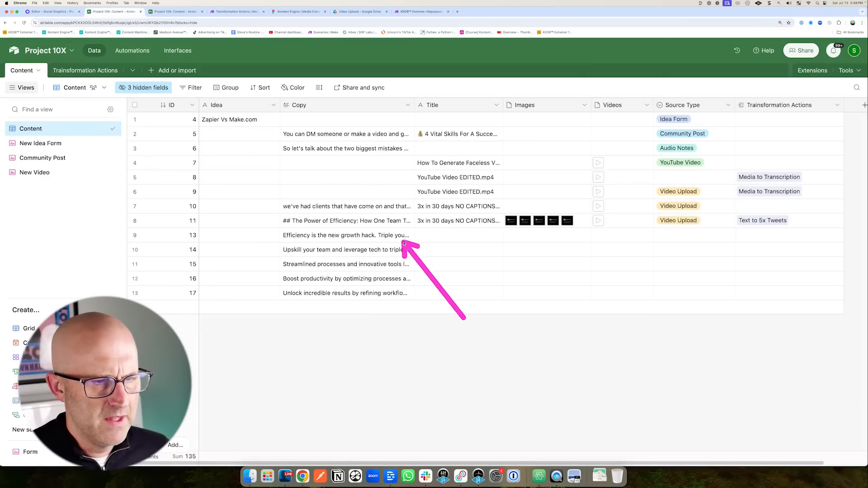
double_click(397, 237)
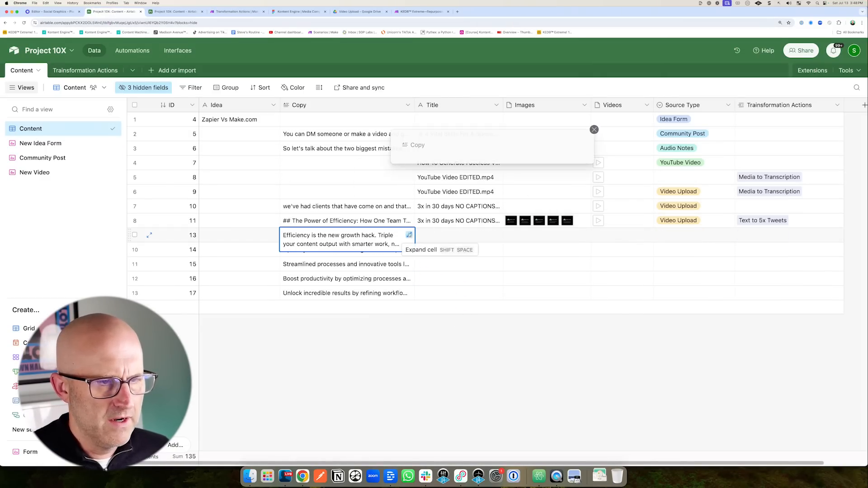
key(Escape)
Return to the Make scenario and save it.
click(235, 11)
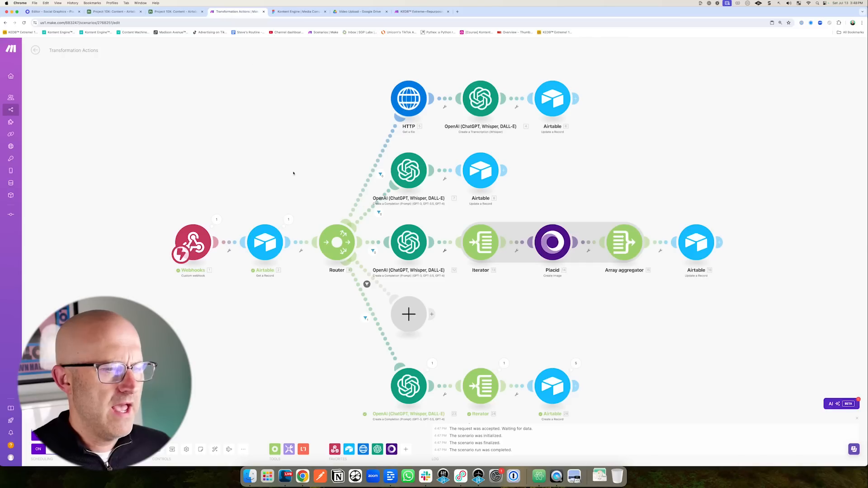
mouse_move(302, 168)
mouse_down()
mouse_move(384, 138)
mouse_move(446, 142)
mouse_move(499, 229)
mouse_move(565, 224)
mouse_up()
drag(311, 355, 360, 324)
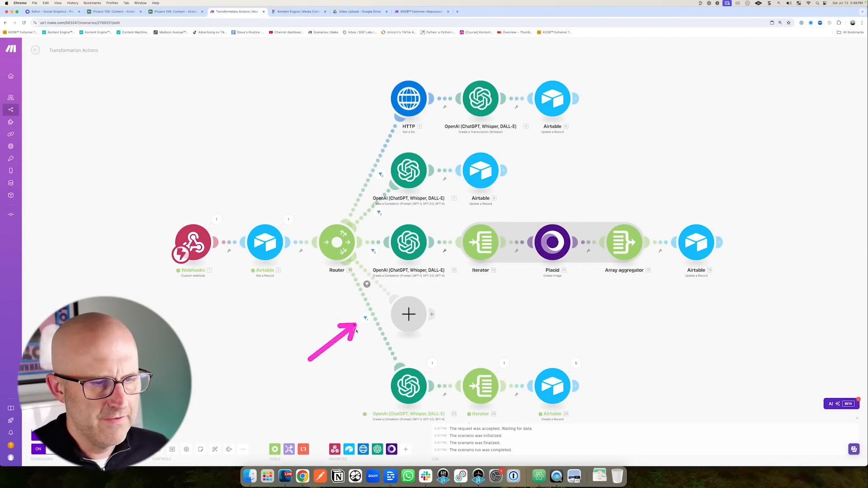
drag(150, 402, 159, 436)
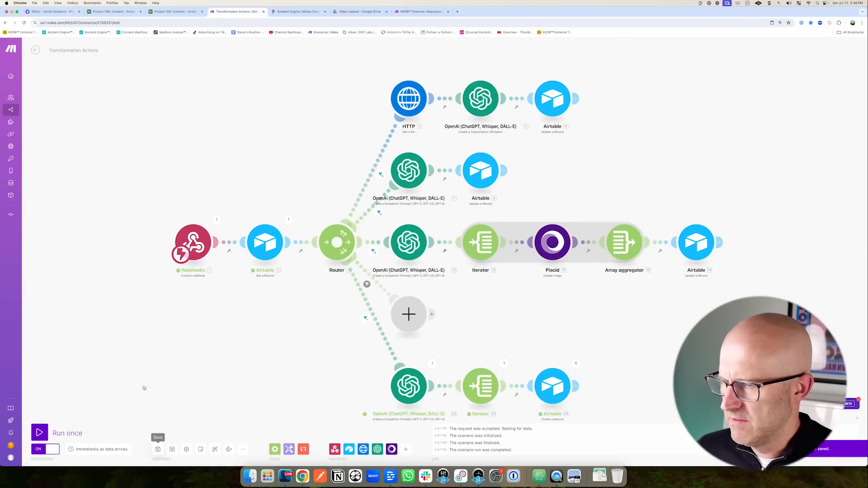
Switch on the Airtable Trigger Transformation Action automation.
click(175, 12)
drag(246, 139, 242, 96)
click(234, 73)
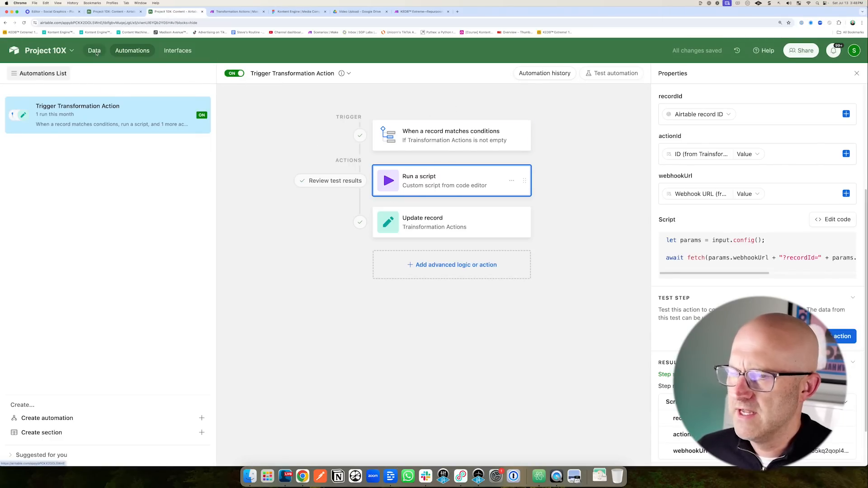
Link Content record ID 7 to the Media to Transcription action, then return to Make.
click(96, 52)
drag(239, 198, 286, 164)
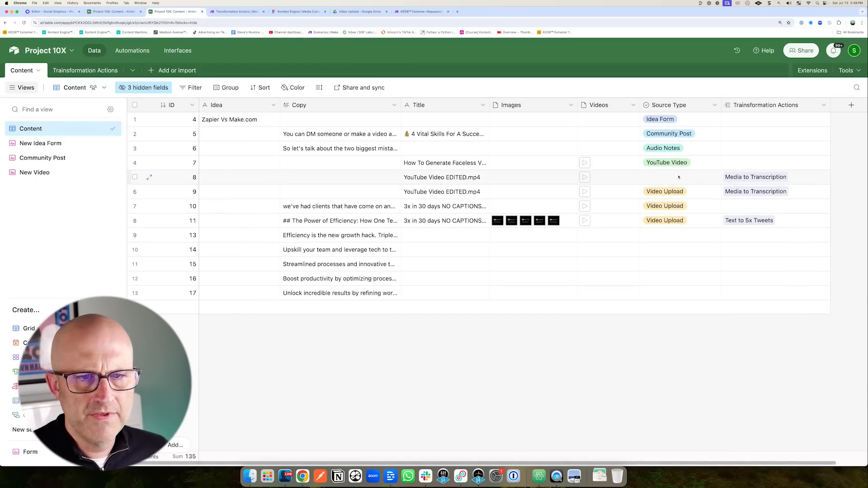
drag(696, 196, 720, 171)
click(727, 167)
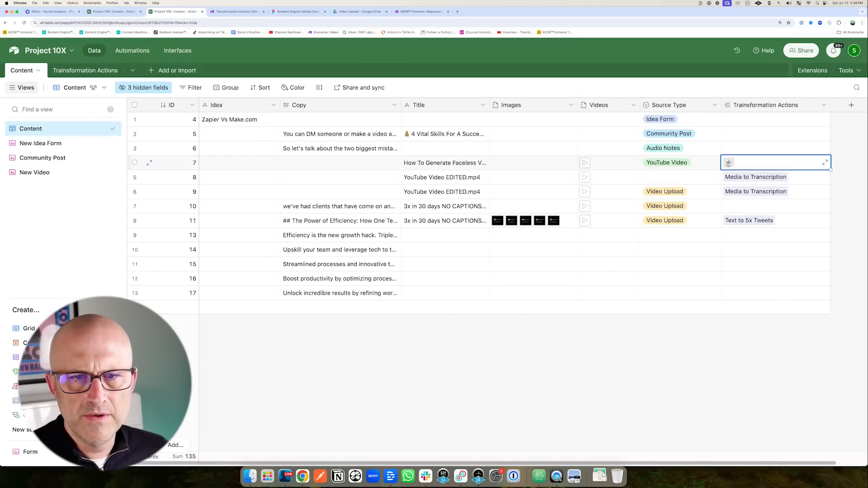
click(729, 163)
click(632, 205)
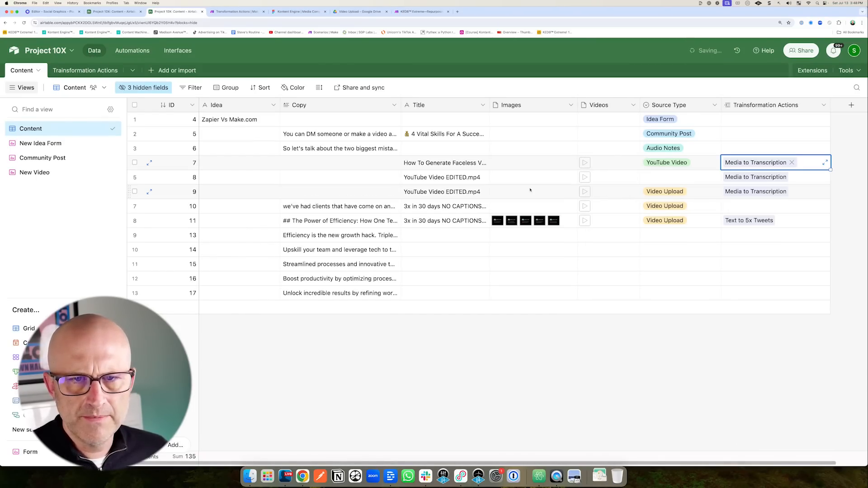
click(235, 11)
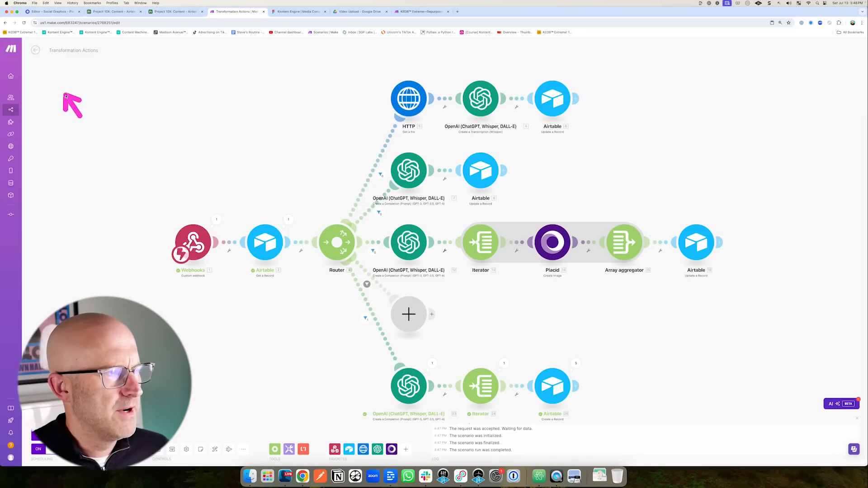
Inspect the run for record 7 that failed at Whisper with a 413 maximum content size error.
click(35, 50)
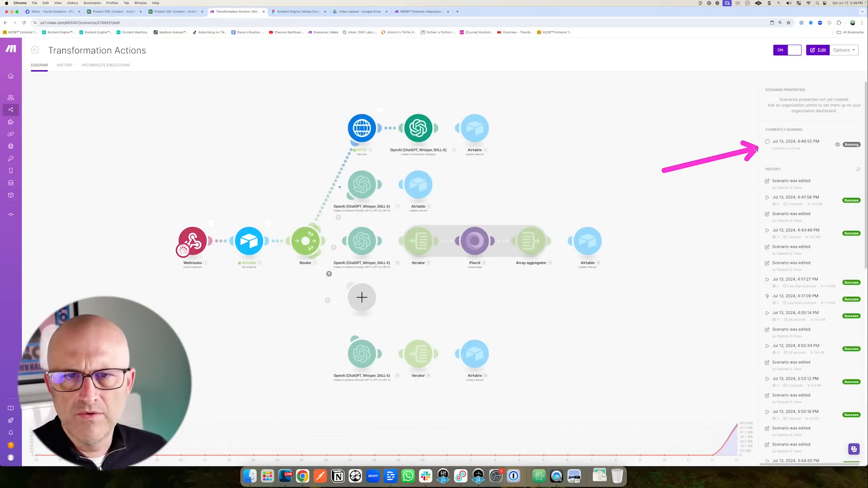
drag(417, 72, 460, 100)
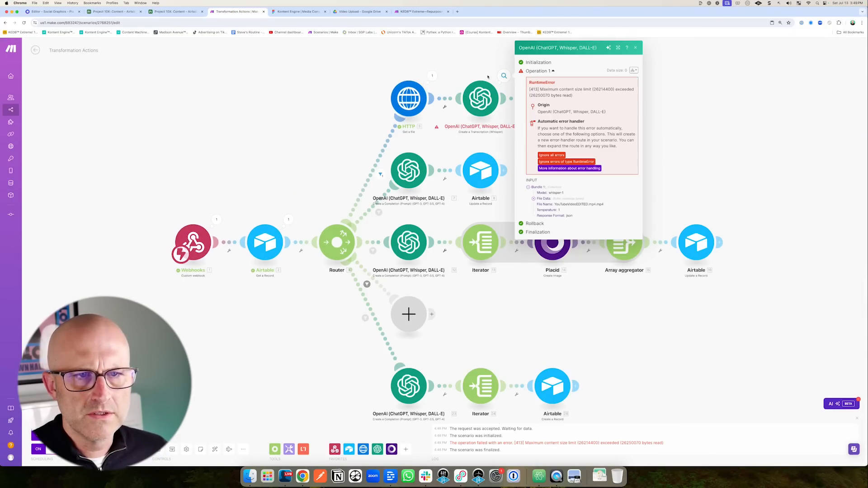
drag(596, 58, 597, 82)
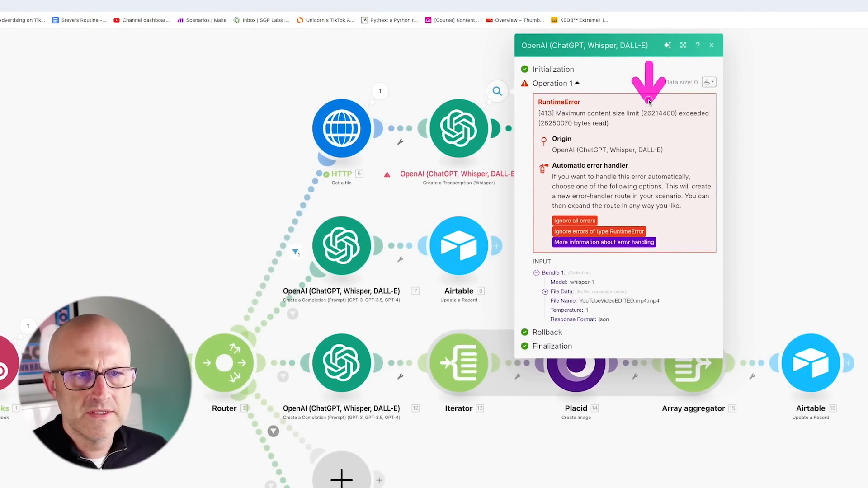
click(423, 69)
drag(423, 69, 402, 118)
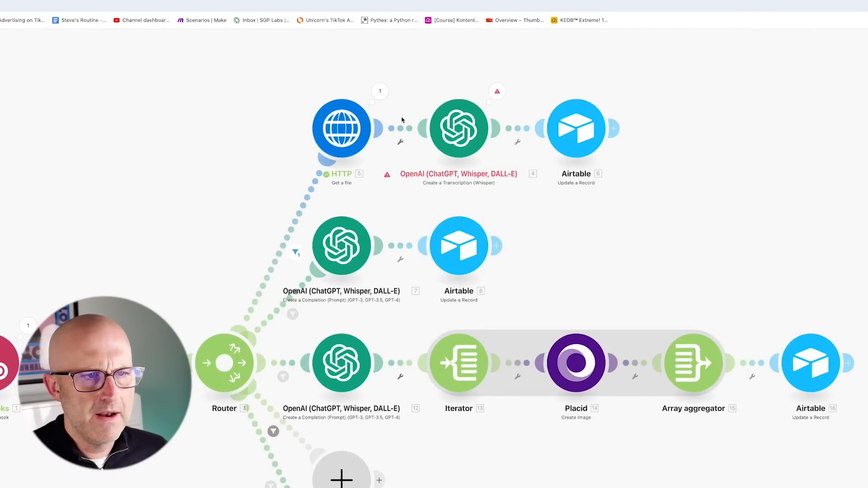
Insert a CloudConvert Convert a File step between the HTTP and Whisper modules.
right_click(399, 128)
click(439, 197)
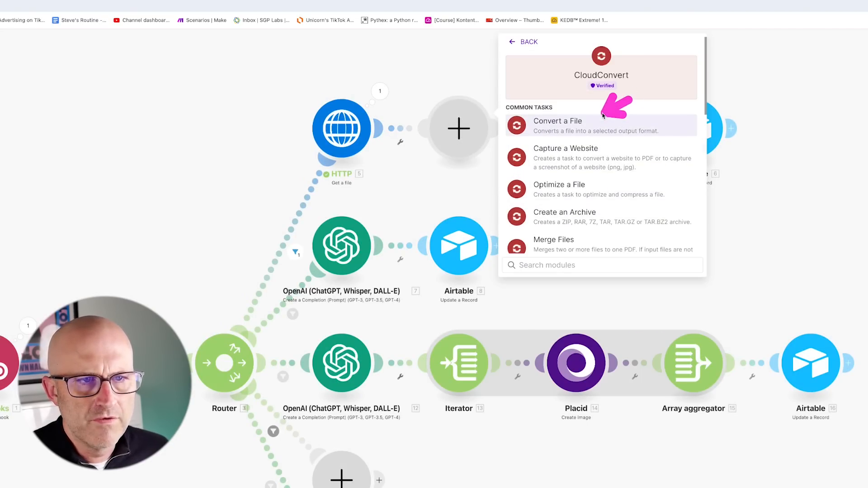
click(571, 126)
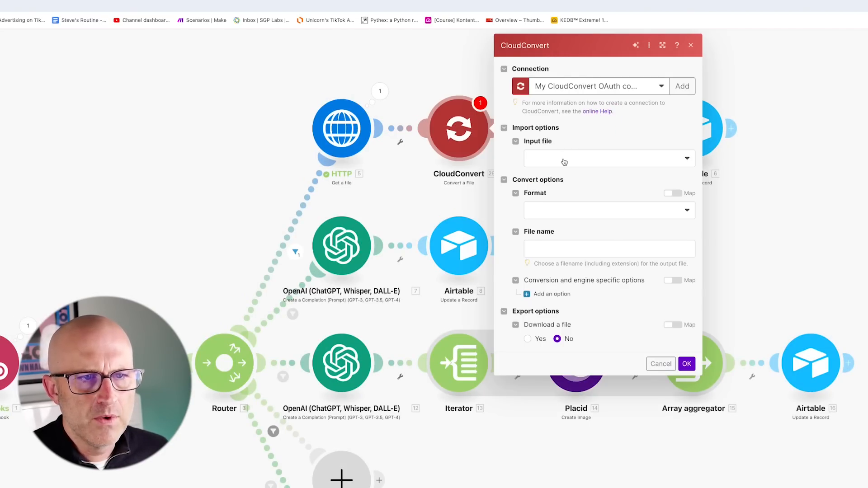
click(564, 162)
click(548, 174)
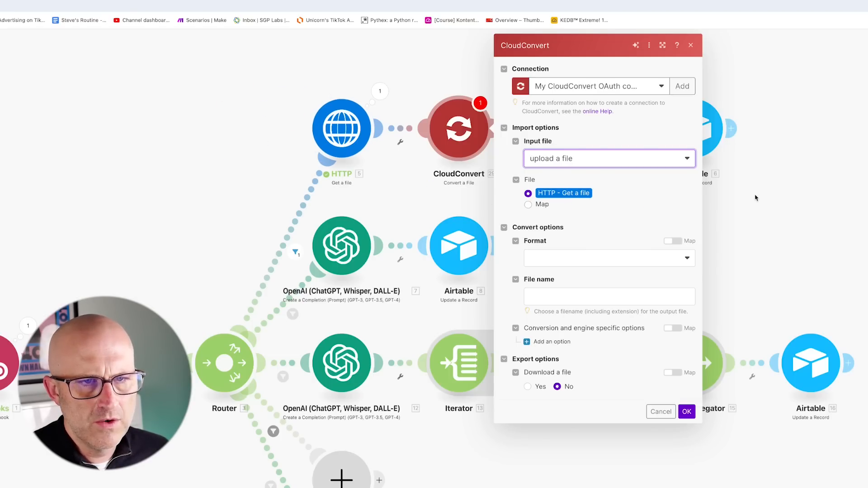
click(705, 185)
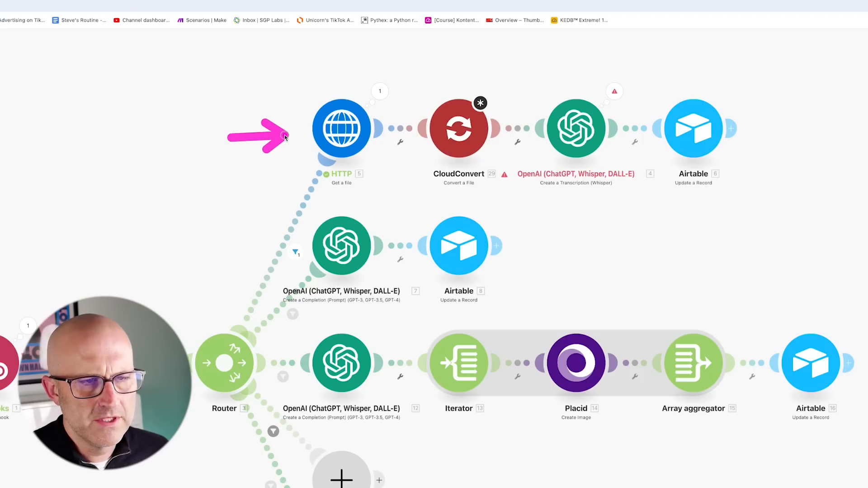
Set CloudConvert's input to import from URL, mapping the Airtable record's Videos URL.
click(332, 141)
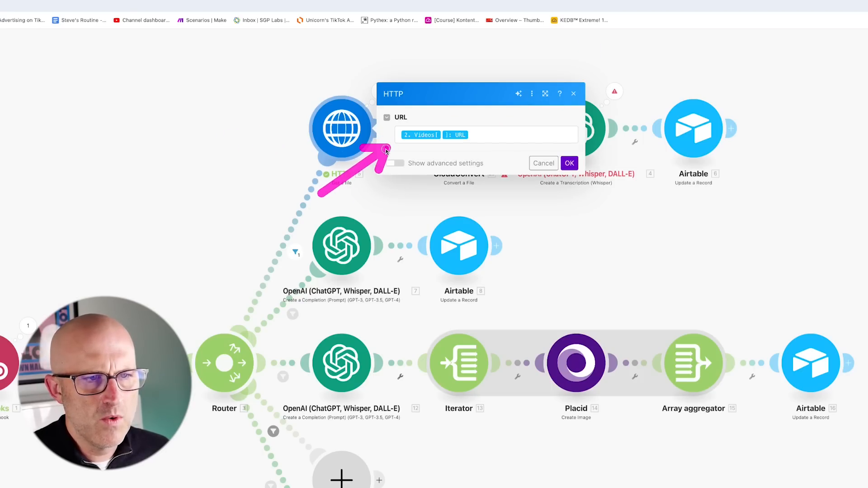
click(543, 163)
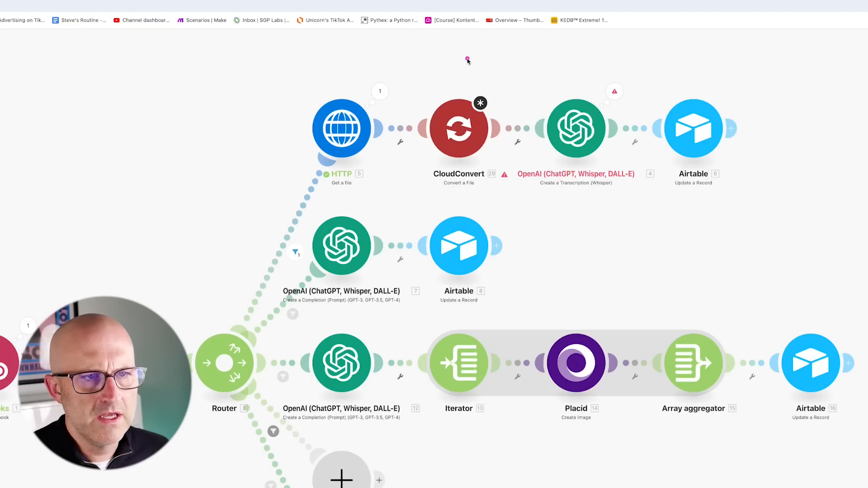
click(459, 131)
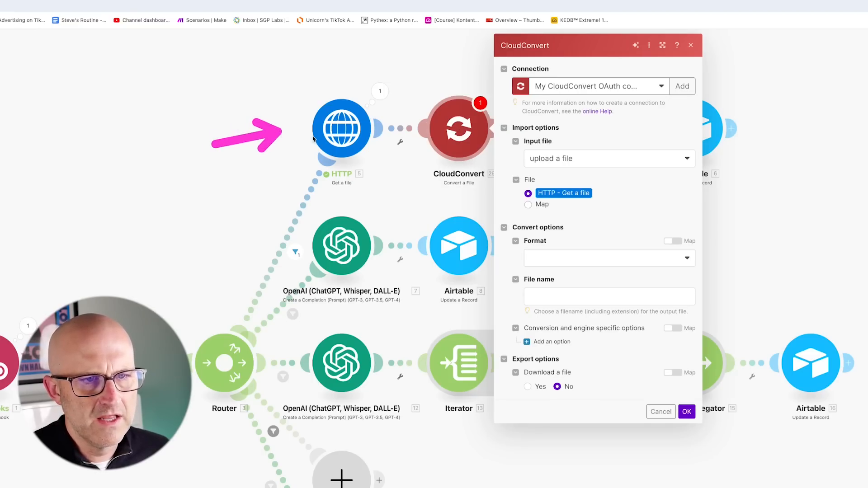
click(567, 160)
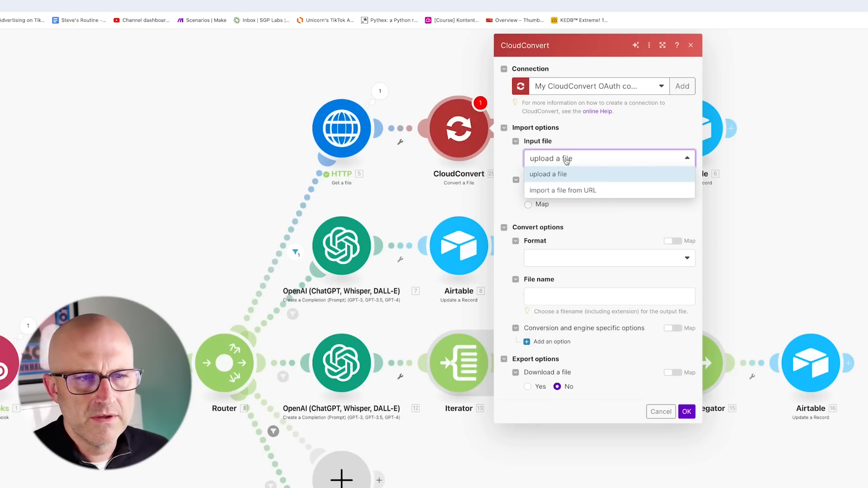
click(581, 192)
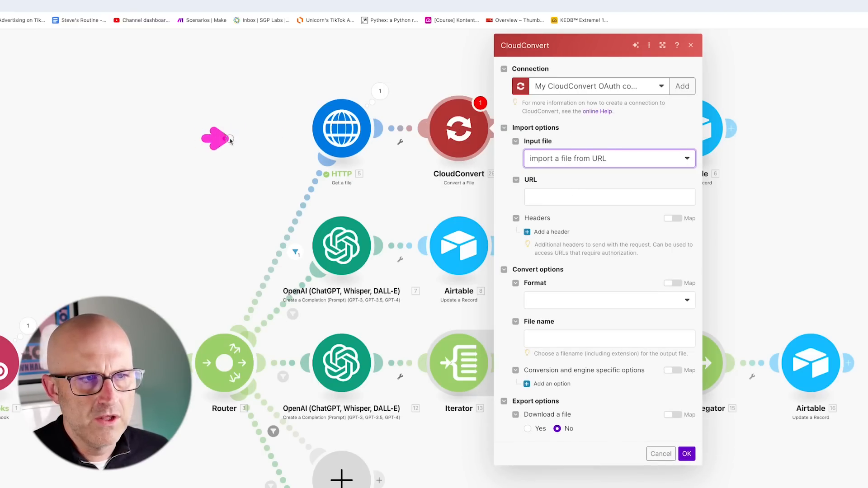
click(555, 196)
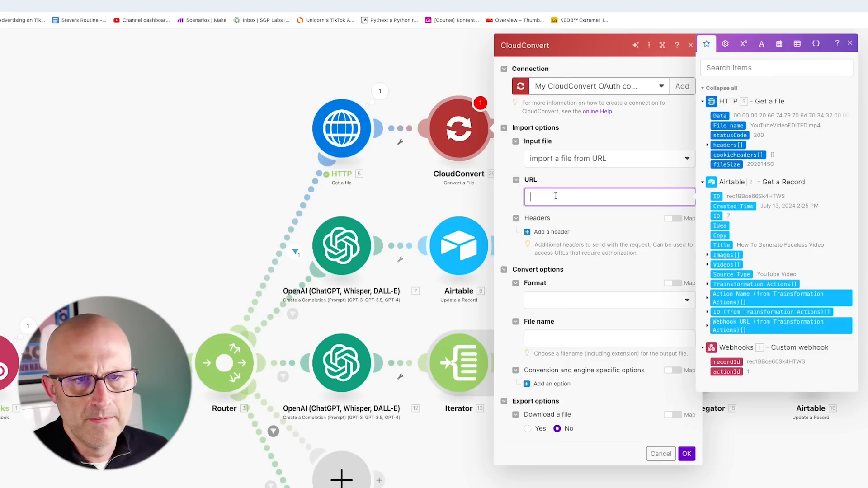
click(700, 266)
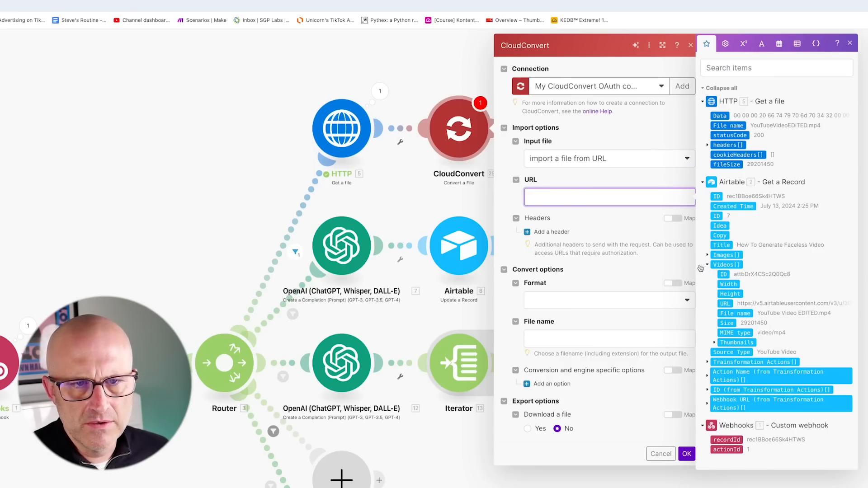
click(724, 304)
Keep the input format unknown, output mp3, and name the file 'smaller audio file.mp3'.
click(606, 300)
click(566, 331)
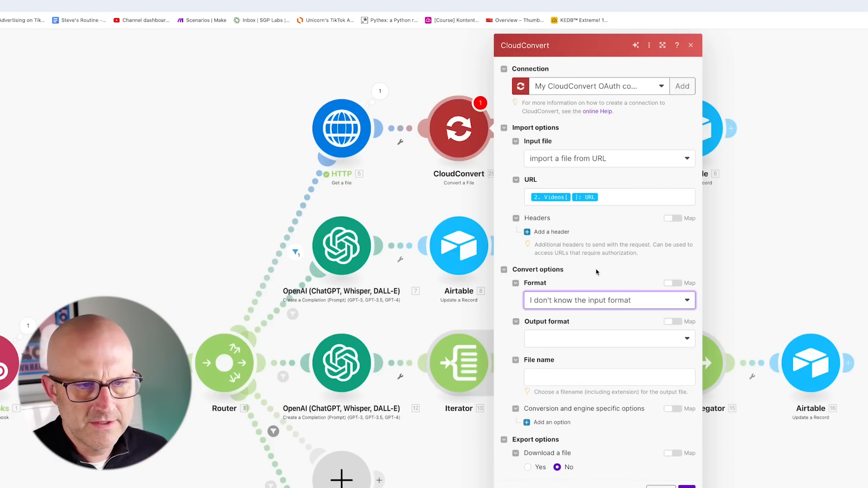
click(573, 339)
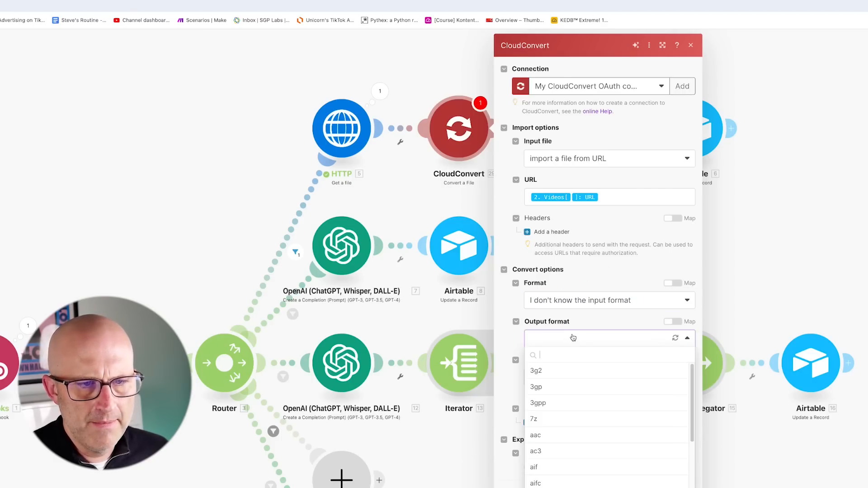
text(mp3)
click(567, 370)
click(546, 376)
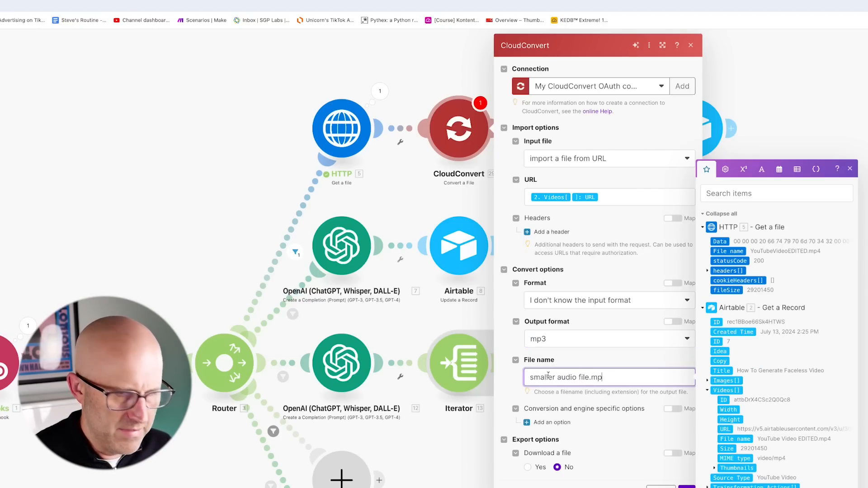
scroll(543, 389, down, 3)
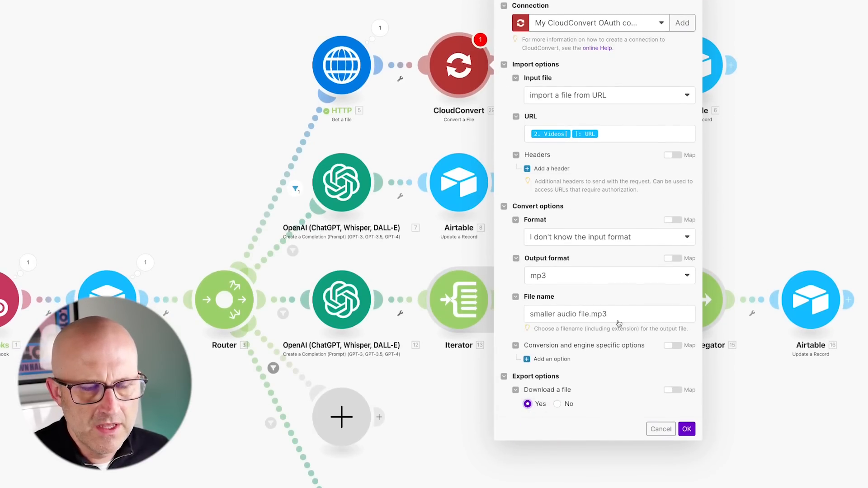
click(686, 429)
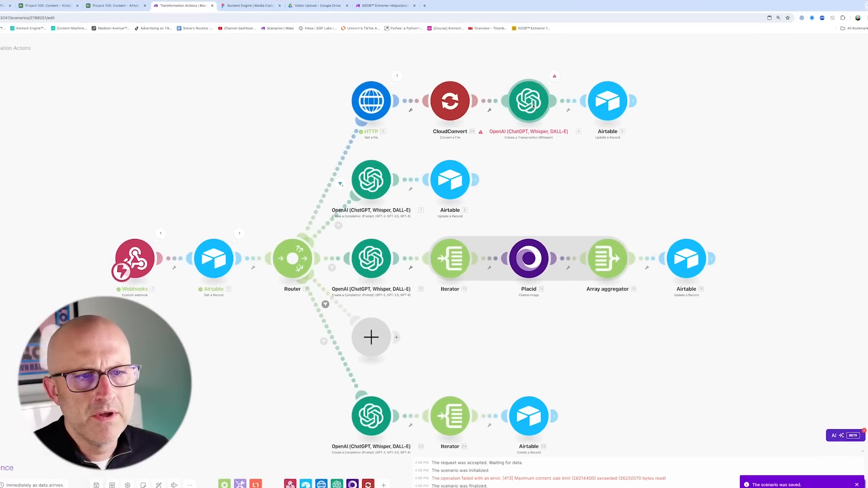
Set the Whisper transcription's File to the CloudConvert Convert a File output.
click(552, 98)
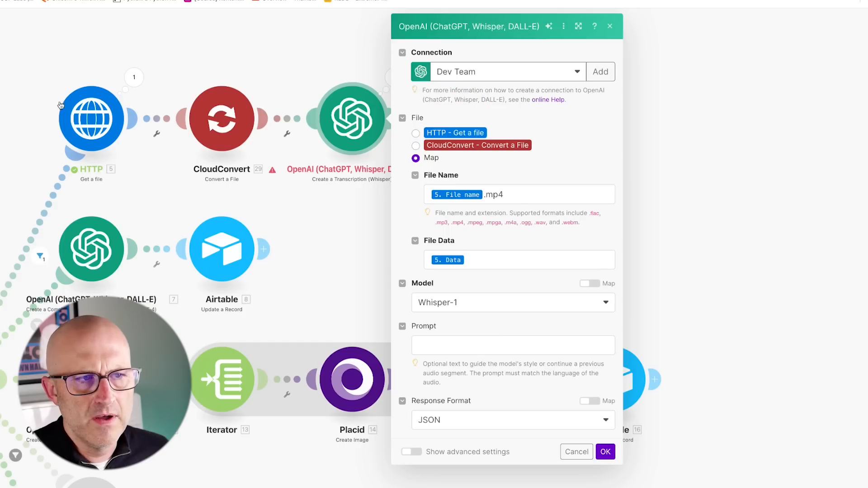
click(415, 145)
click(605, 351)
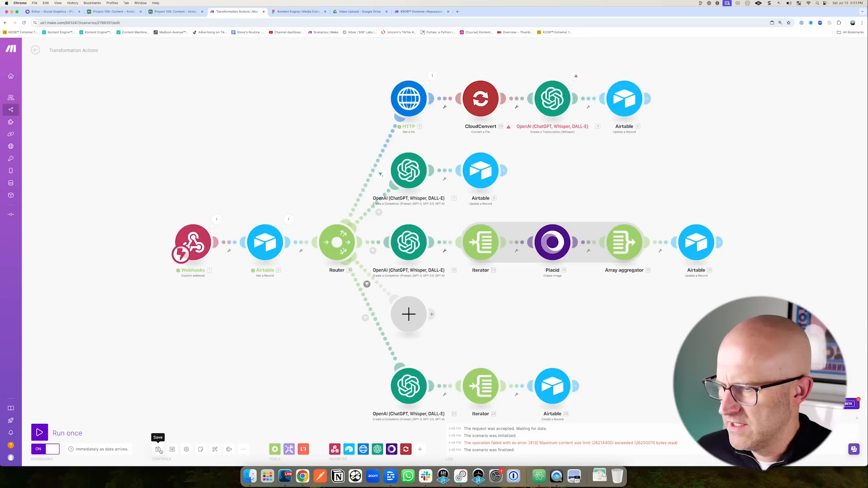
Save and run the scenario once, completing the transcription route without the size error.
click(160, 452)
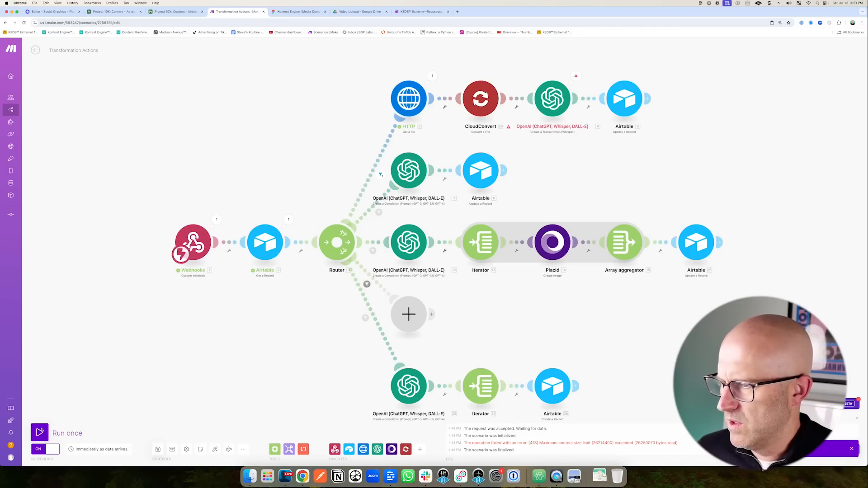
click(40, 432)
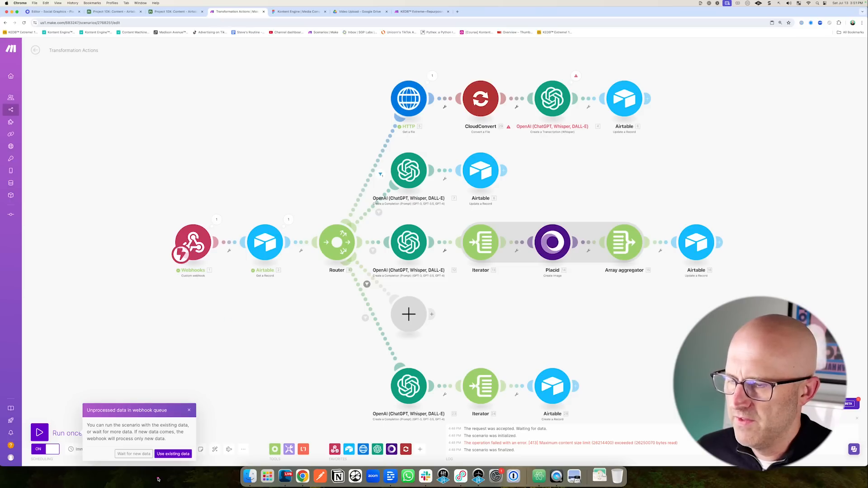
mouse_move(206, 144)
mouse_down()
mouse_move(231, 191)
mouse_move(296, 192)
mouse_up()
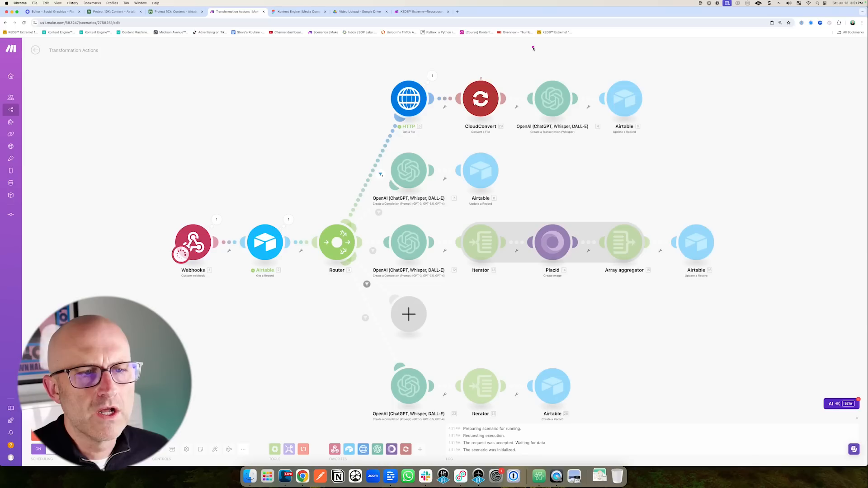
drag(531, 49, 508, 69)
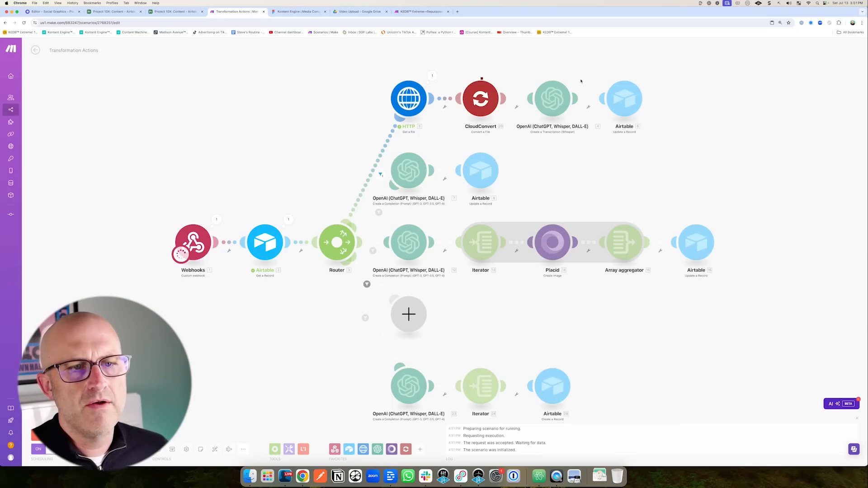
drag(573, 60, 574, 71)
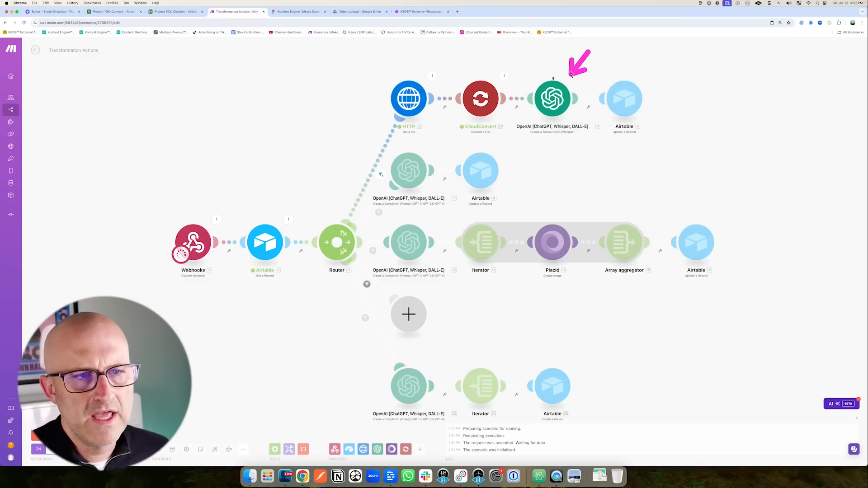
drag(518, 57, 533, 73)
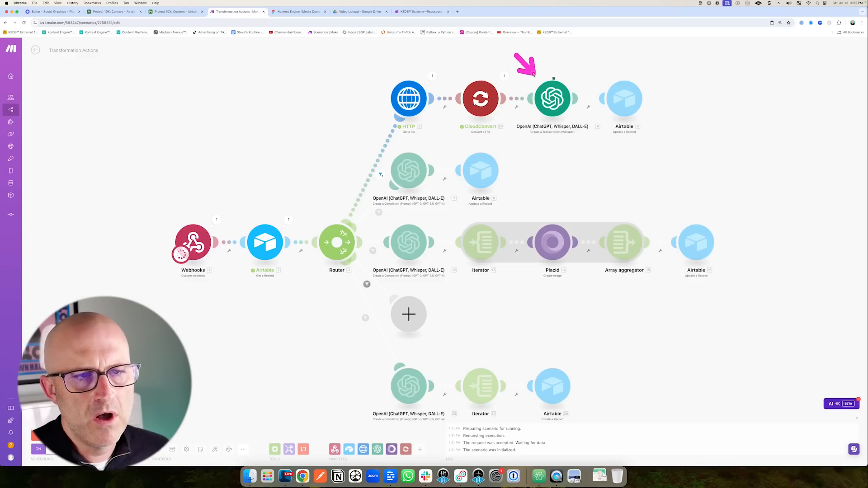
drag(601, 58, 606, 65)
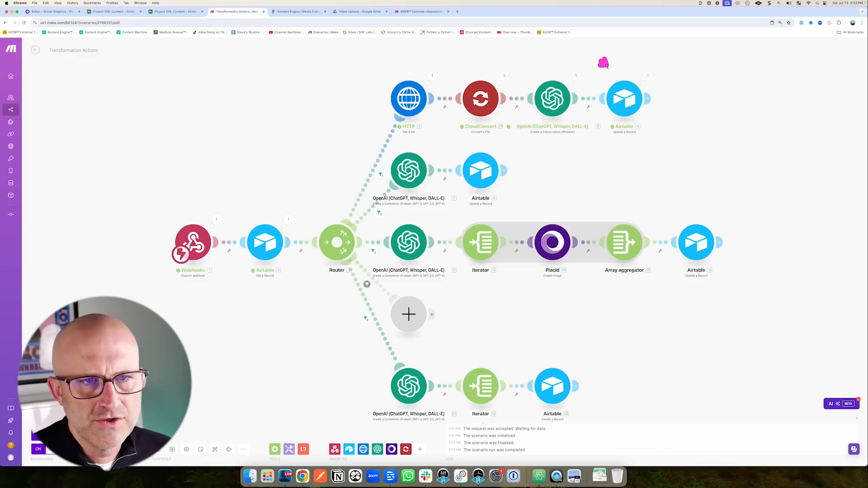
Relink Content record ID 7 to Text to Carousel instead of Media to Transcription.
click(114, 11)
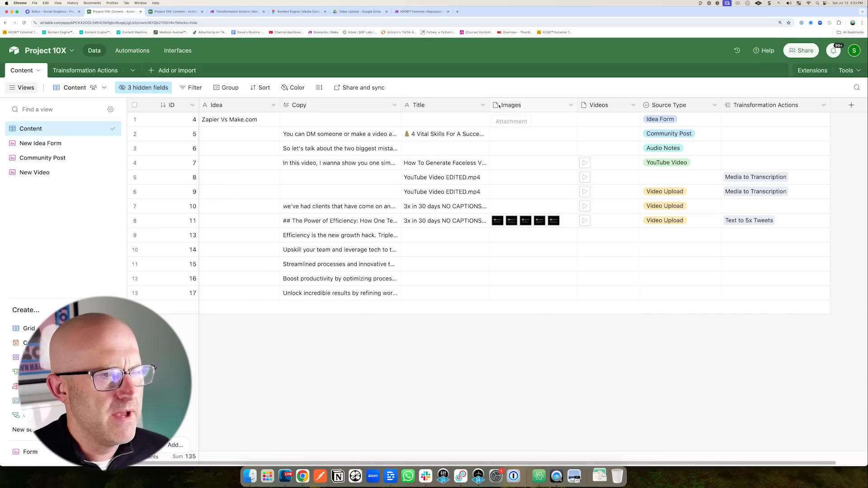
drag(232, 206, 285, 164)
drag(231, 204, 270, 174)
click(769, 163)
click(728, 163)
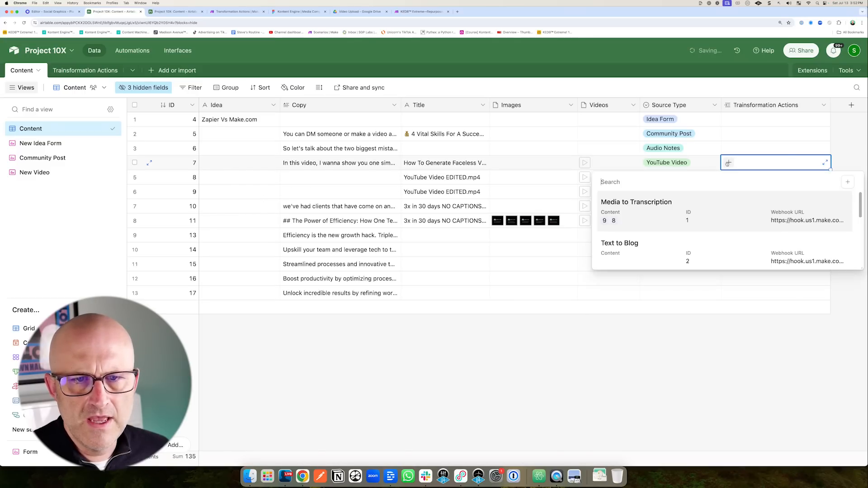
drag(670, 240, 648, 274)
click(627, 290)
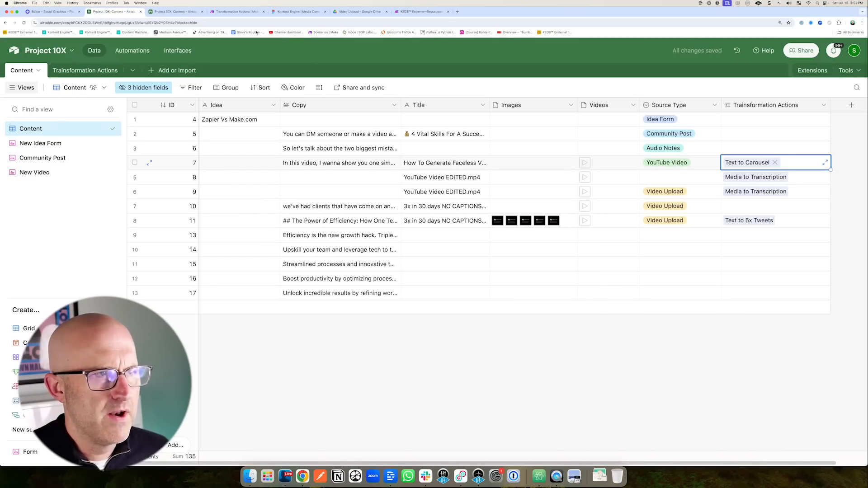
click(237, 11)
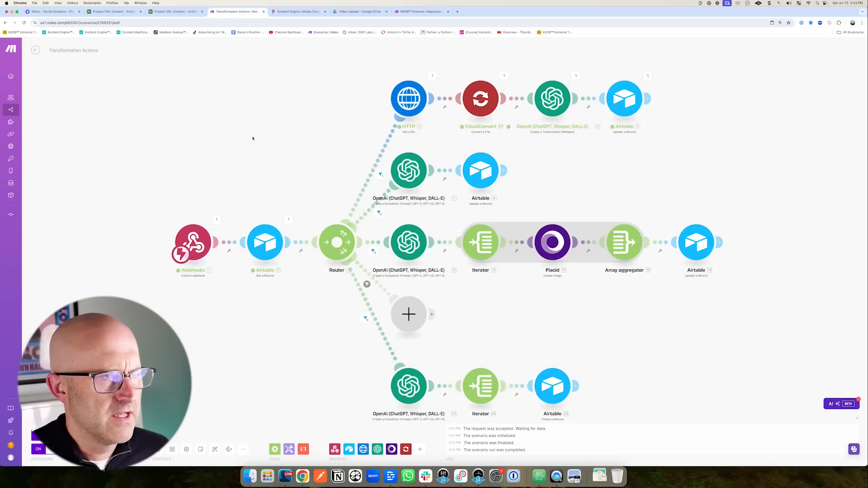
Switch the scenario on from its overview, processing the queued old data.
click(35, 51)
drag(684, 166, 768, 144)
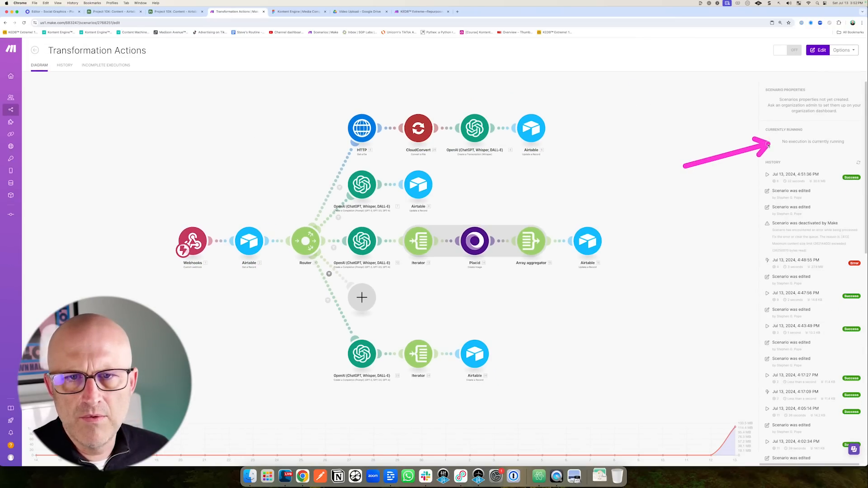
drag(103, 144, 102, 86)
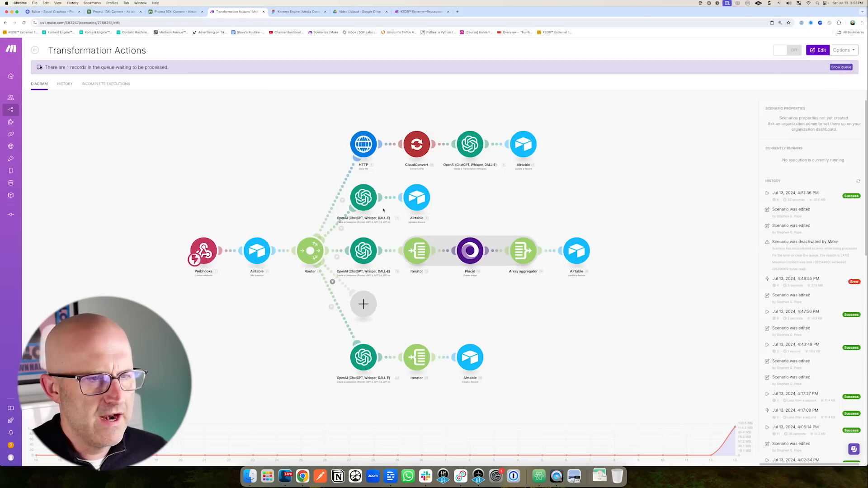
drag(726, 113, 765, 73)
click(786, 51)
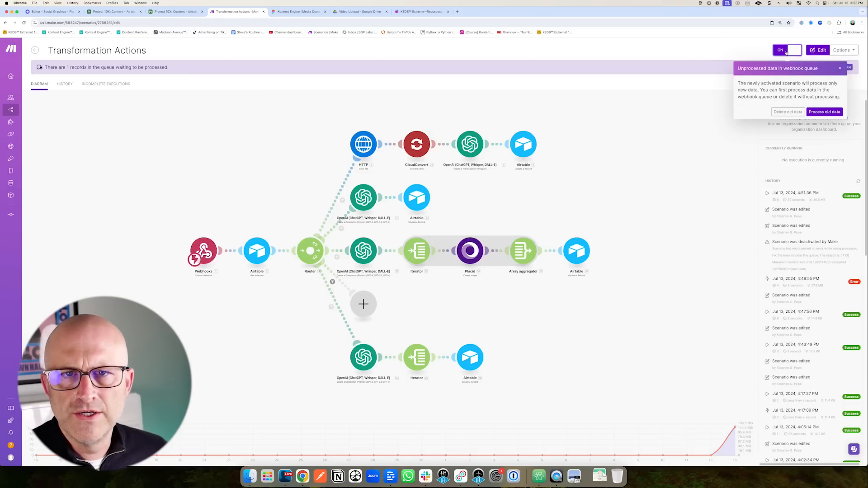
click(825, 112)
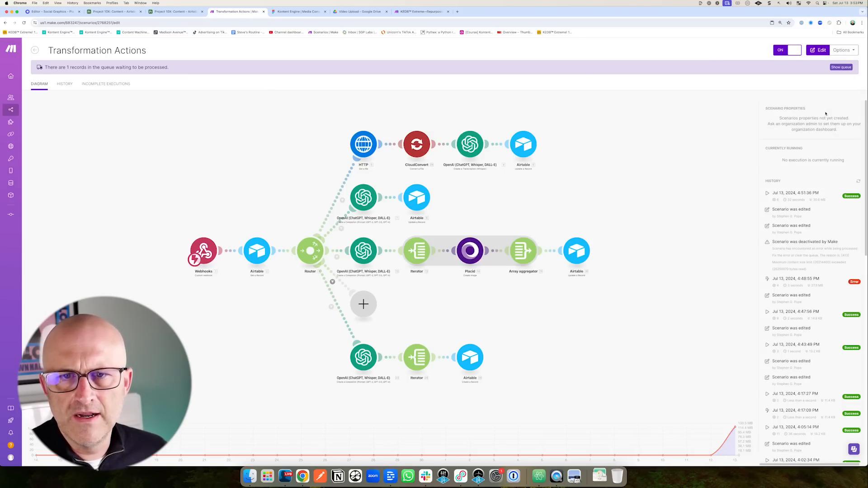
Watch record 7 run through the carousel route's image-generation step.
drag(682, 171, 751, 164)
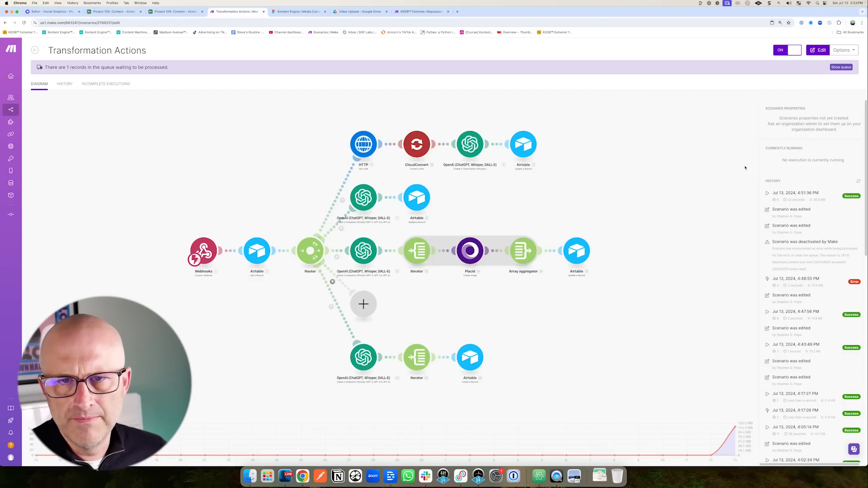
drag(723, 127, 773, 63)
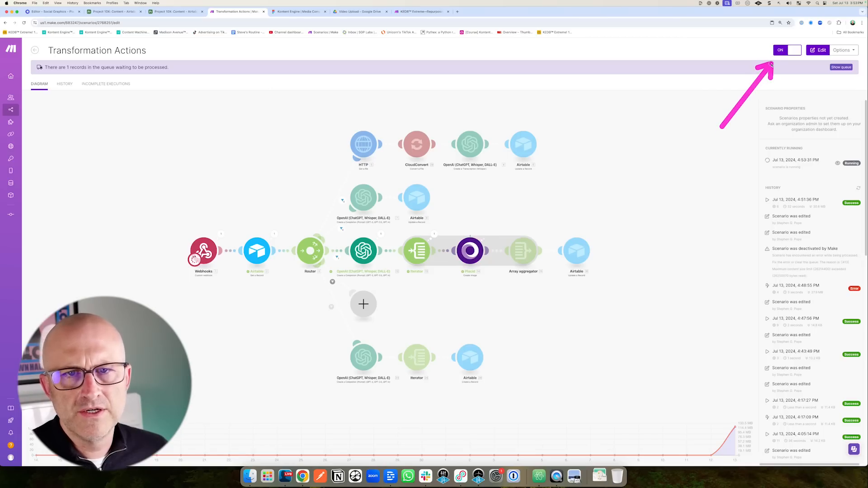
mouse_move(116, 151)
mouse_down()
mouse_move(70, 93)
mouse_move(184, 85)
mouse_up()
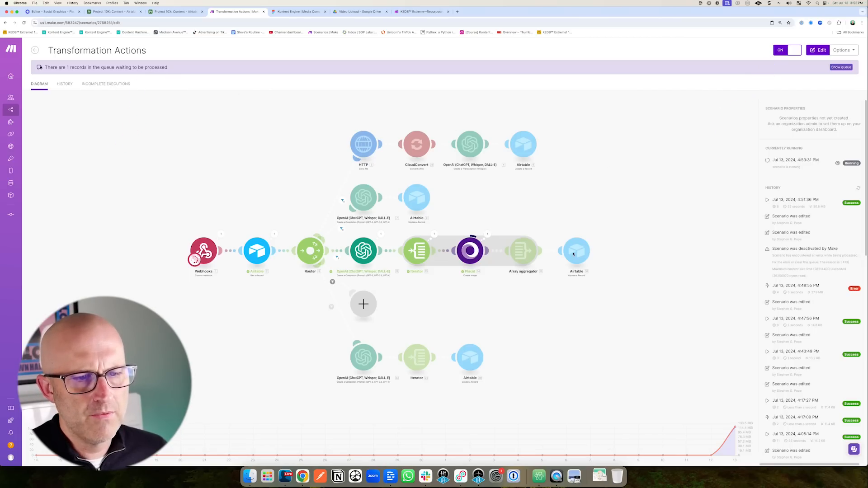
drag(500, 193, 487, 218)
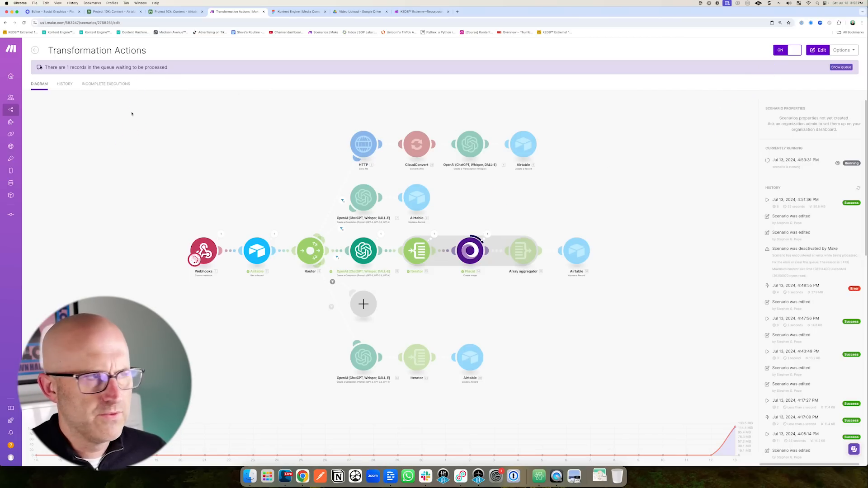
drag(137, 148, 119, 47)
click(115, 11)
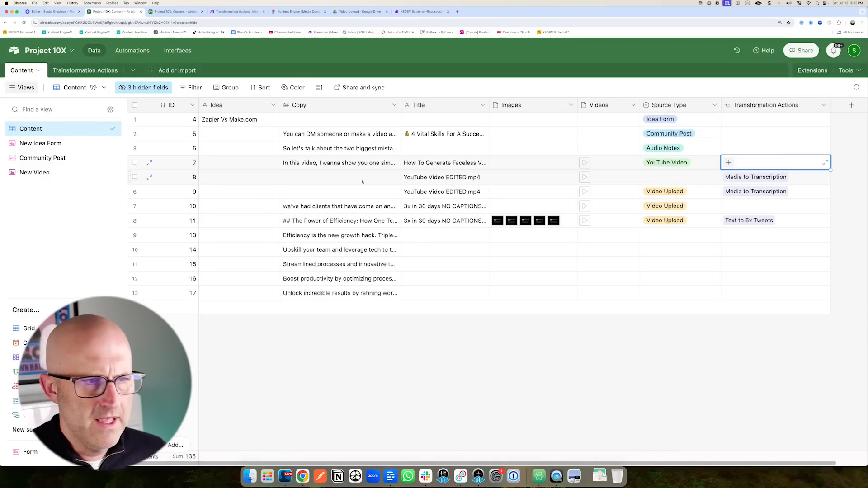
Link Text to 5x Tweets to row 7's Transformation Actions.
drag(230, 199, 268, 167)
click(729, 163)
scroll(678, 271, down, 3)
drag(516, 308, 583, 322)
click(633, 327)
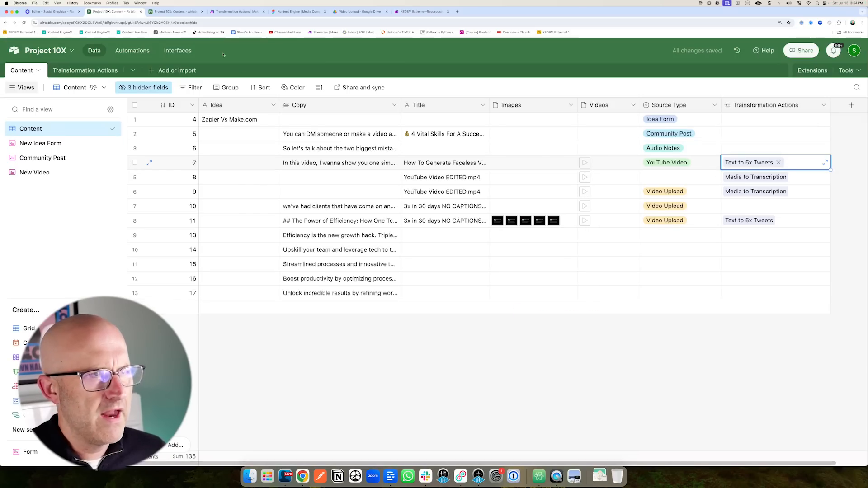
Check Make's recent runs, then review the newly generated Automation tip rows and record IDs.
click(236, 12)
drag(694, 174, 748, 162)
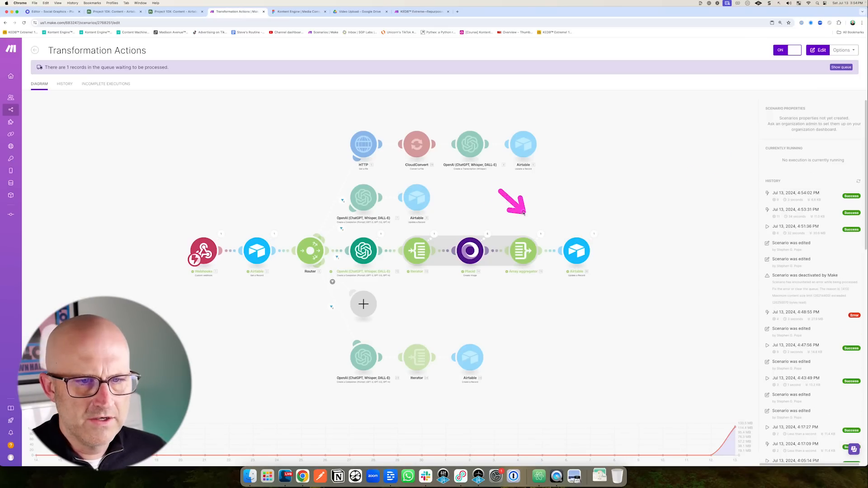
click(105, 11)
drag(486, 260, 495, 180)
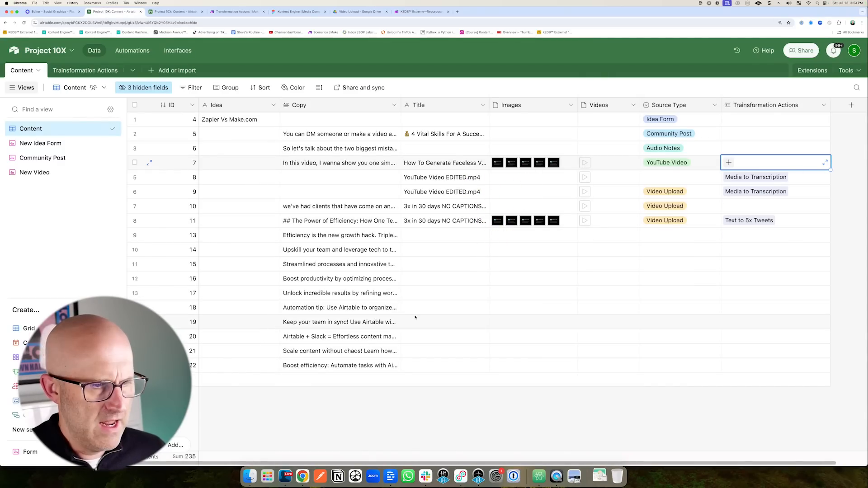
mouse_move(467, 322)
mouse_down()
mouse_move(356, 306)
mouse_move(398, 349)
mouse_move(342, 370)
mouse_up()
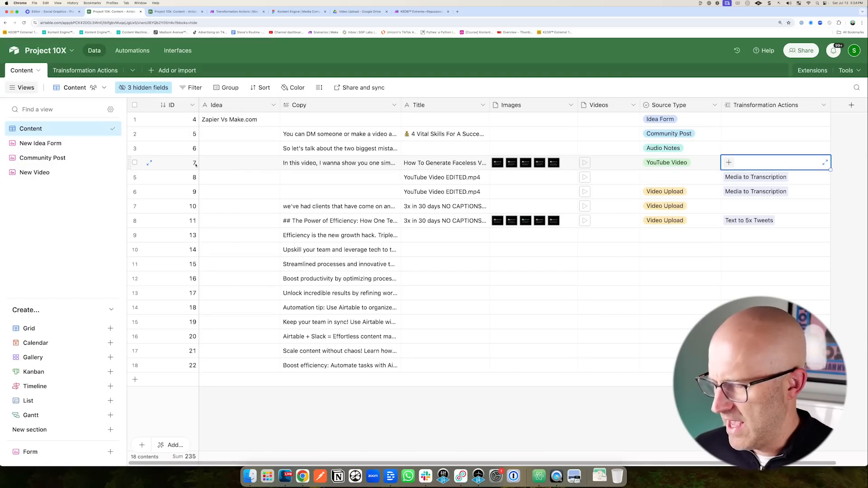
mouse_move(137, 140)
mouse_down()
mouse_move(164, 122)
mouse_move(175, 135)
mouse_up()
drag(150, 166, 171, 155)
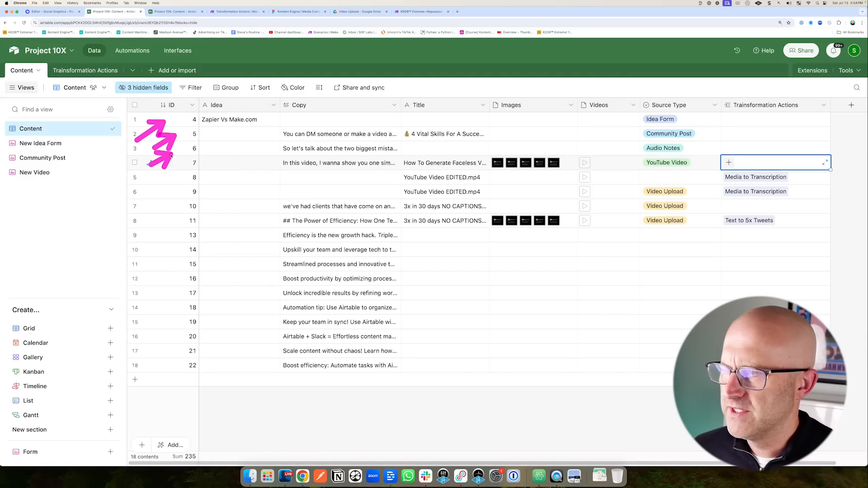
Duplicate record 11 as record 23 and review its transformation actions and generated rows.
right_click(413, 221)
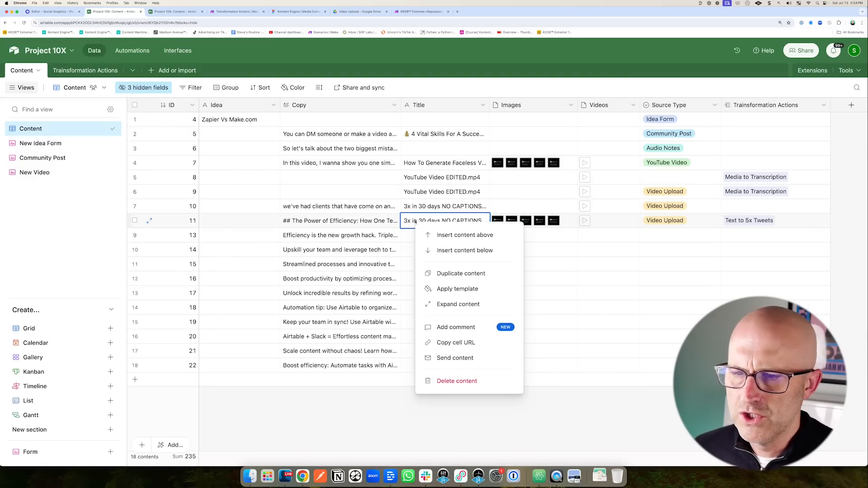
click(461, 273)
drag(673, 273, 711, 243)
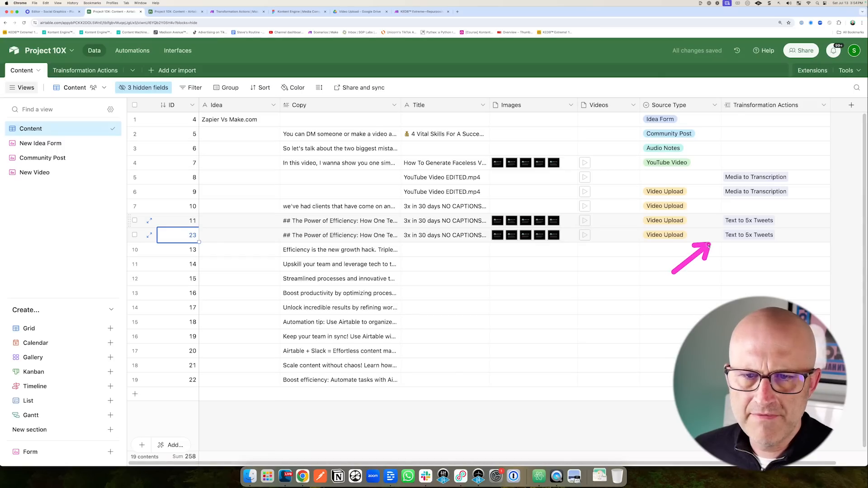
click(737, 237)
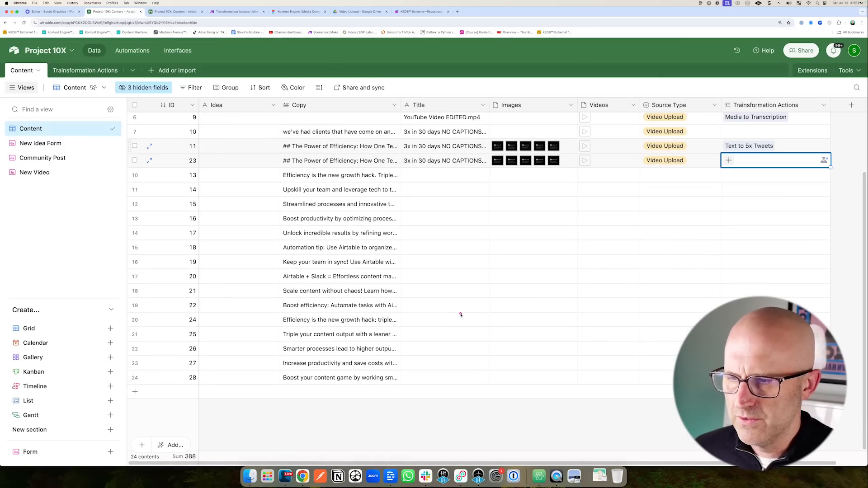
mouse_move(460, 313)
mouse_down()
mouse_move(392, 330)
mouse_move(391, 376)
mouse_up()
scroll(133, 352, up, 3)
mouse_move(137, 163)
mouse_down()
mouse_move(72, 179)
mouse_move(57, 173)
mouse_up()
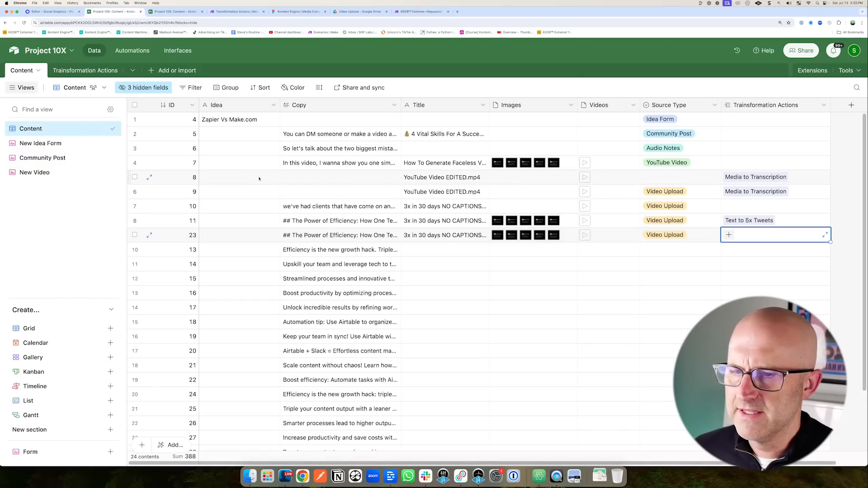
Review the Transformation Actions table's action names and webhook URLs, and Make's tweet route.
drag(75, 136, 68, 93)
click(85, 70)
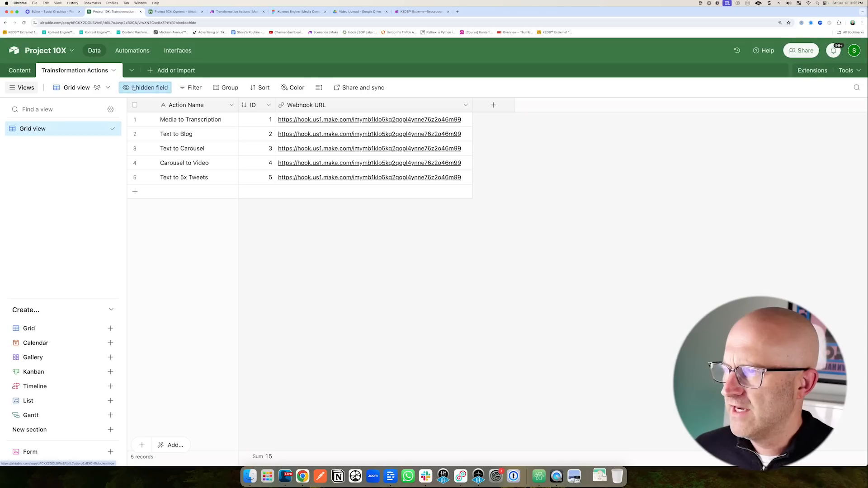
drag(143, 100, 156, 191)
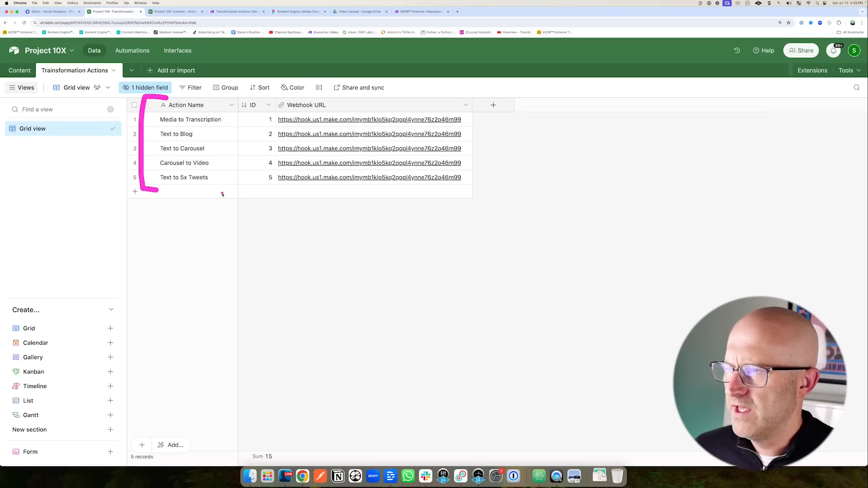
mouse_move(531, 222)
mouse_down()
mouse_move(476, 120)
mouse_move(475, 169)
mouse_up()
click(247, 15)
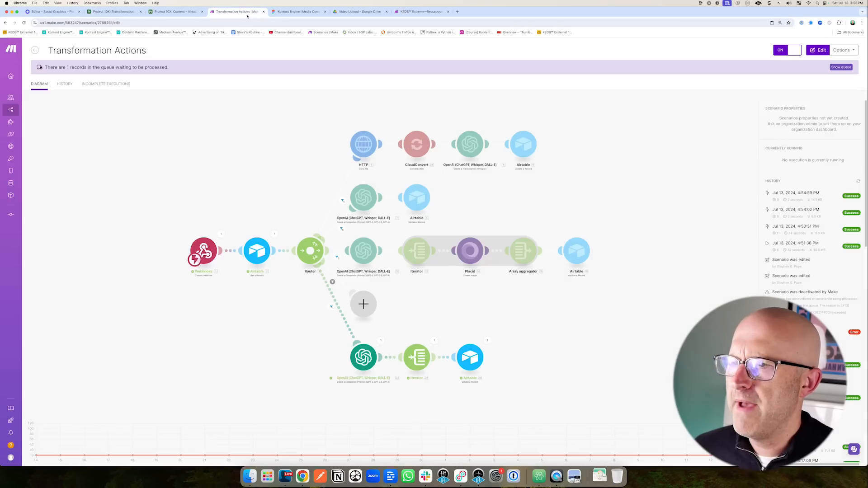
mouse_move(278, 320)
mouse_down()
mouse_move(322, 270)
mouse_move(449, 362)
mouse_up()
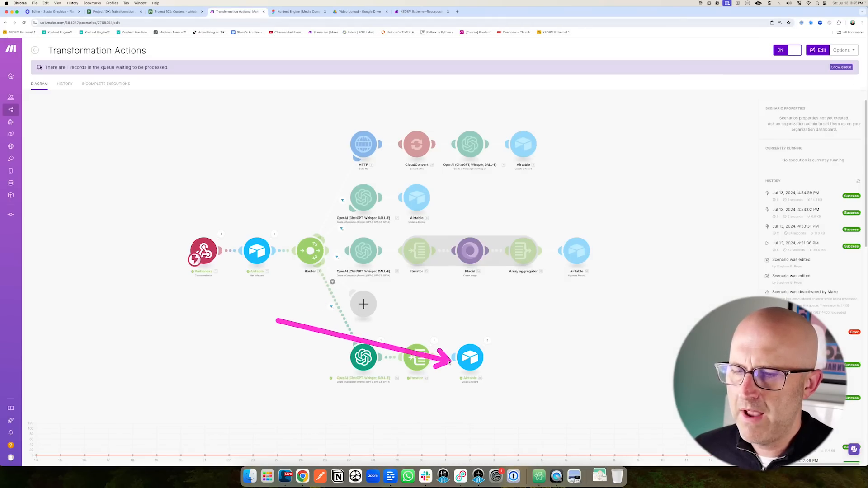
Duplicate the Airtable + Slack record in the Content table.
click(113, 11)
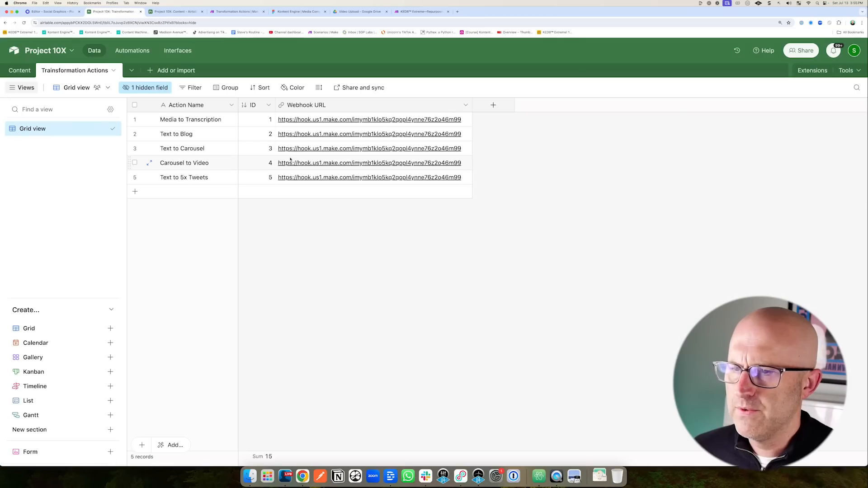
click(21, 71)
scroll(386, 271, down, 3)
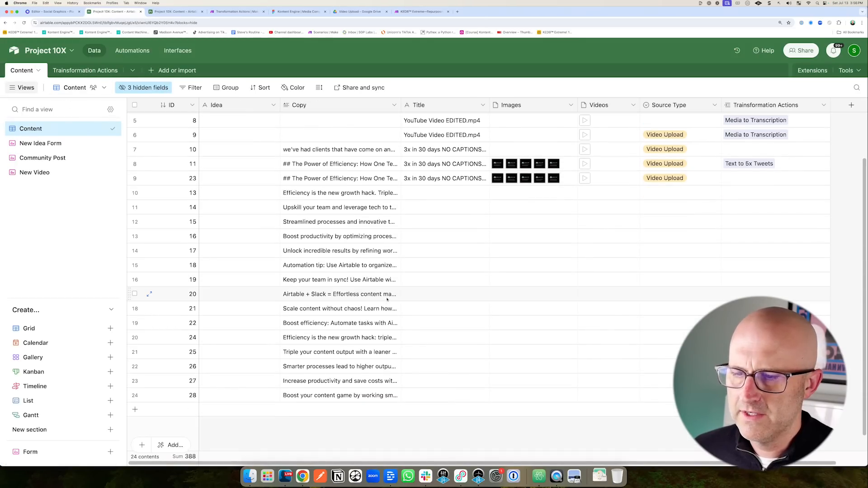
right_click(387, 299)
click(398, 172)
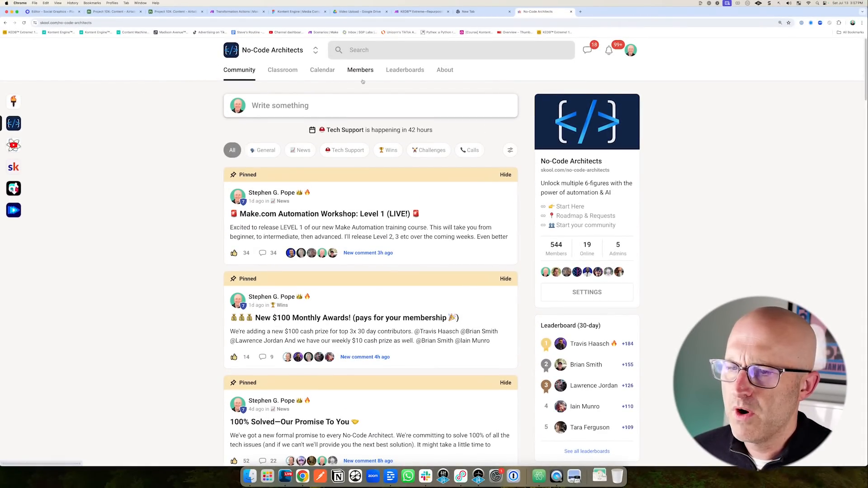
Annotate the Skool community's pinned posts and member count.
drag(215, 160, 199, 439)
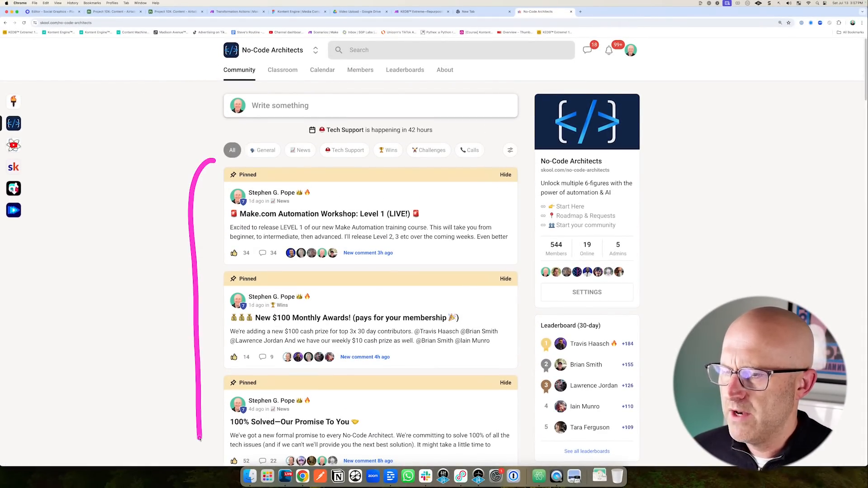
mouse_move(563, 229)
mouse_down()
mouse_move(570, 265)
mouse_move(574, 240)
mouse_up()
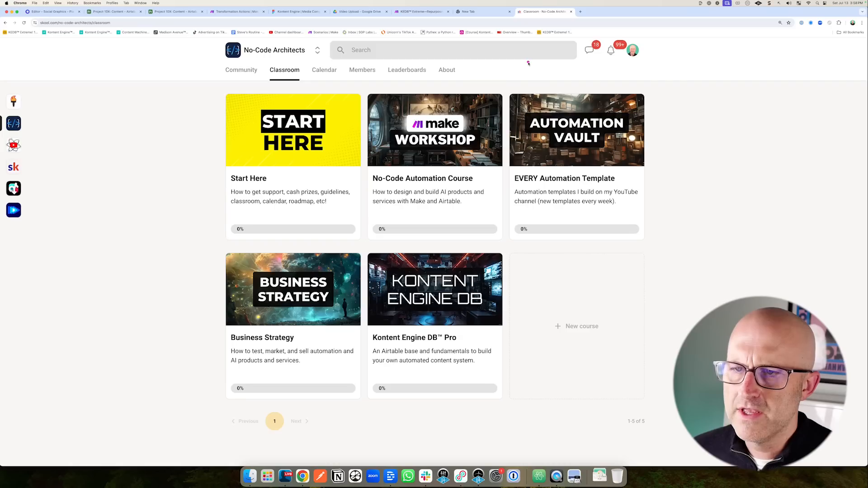
drag(528, 62, 494, 105)
Open the automation templates course's Faceless Videos 100% Automated lesson, annotating its lesson list and video.
click(609, 176)
mouse_move(215, 163)
mouse_down()
mouse_move(198, 181)
mouse_move(200, 398)
mouse_up()
click(277, 320)
drag(700, 109, 642, 144)
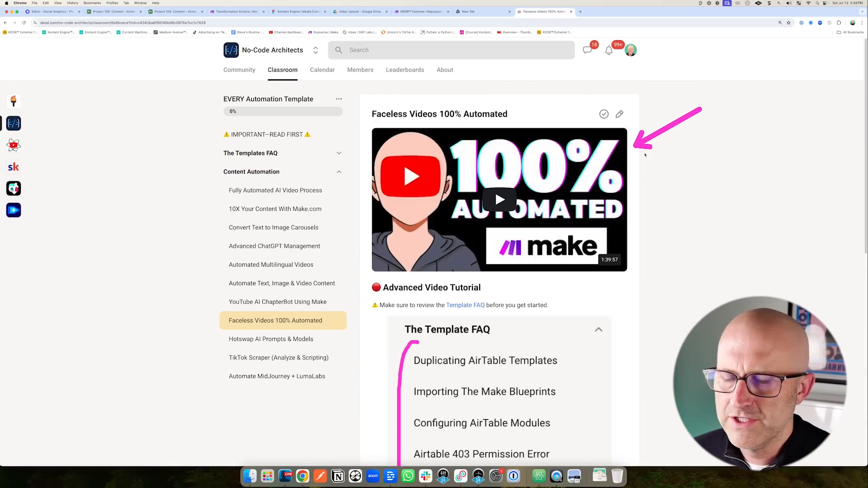